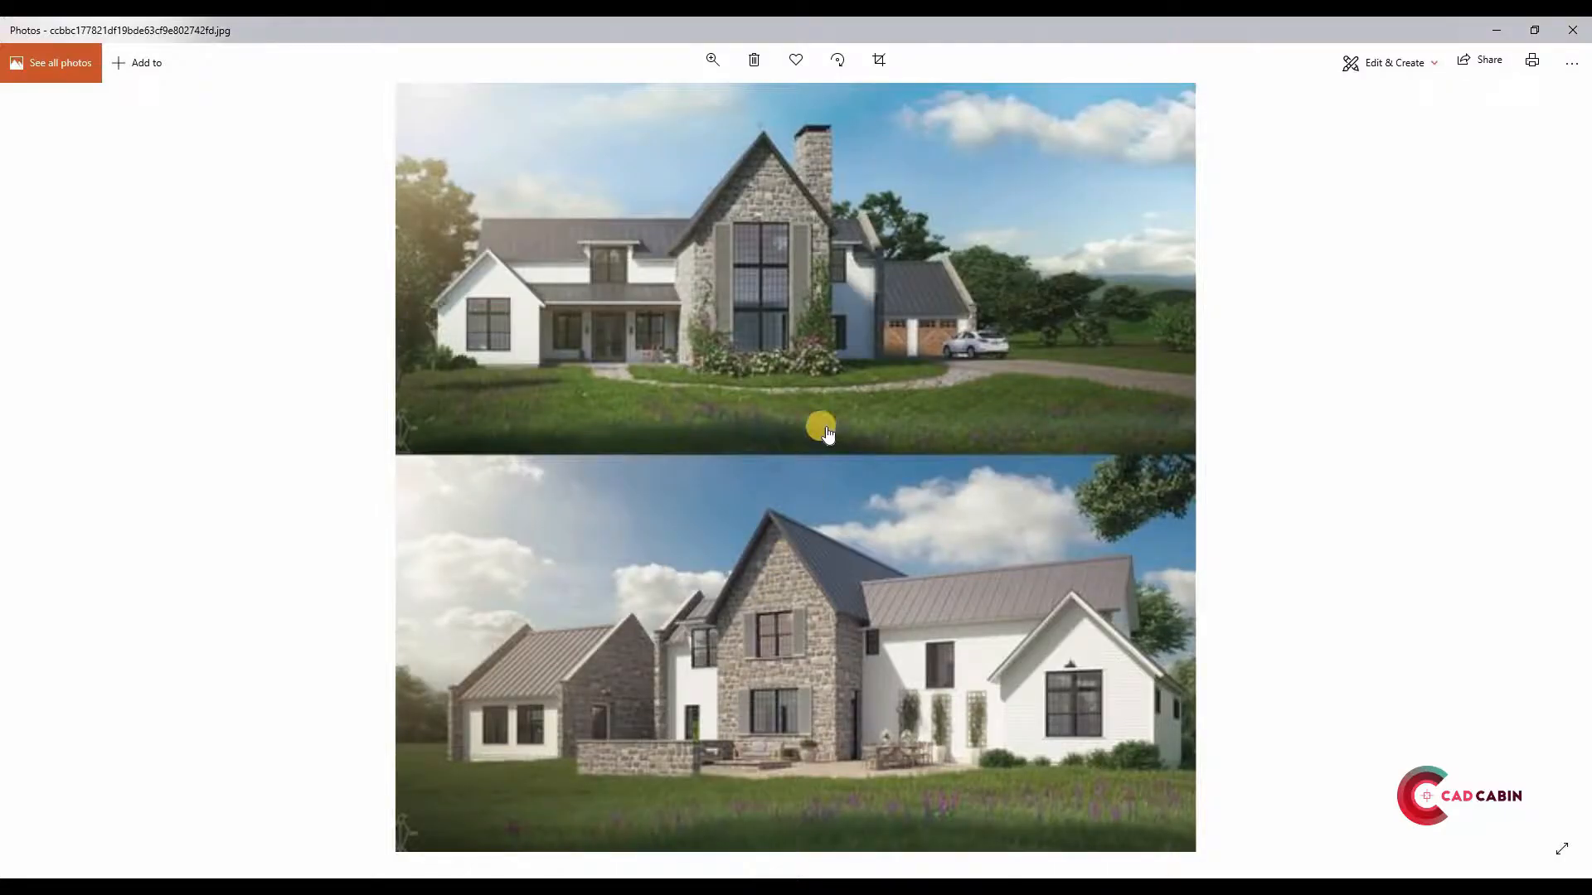
Examine the farmhouse renderings, elevation and floor plans in the reference image
mouse_move(825, 461)
left_mouse_down()
mouse_move(816, 624)
mouse_move(845, 685)
mouse_move(839, 572)
mouse_move(808, 509)
left_mouse_up()
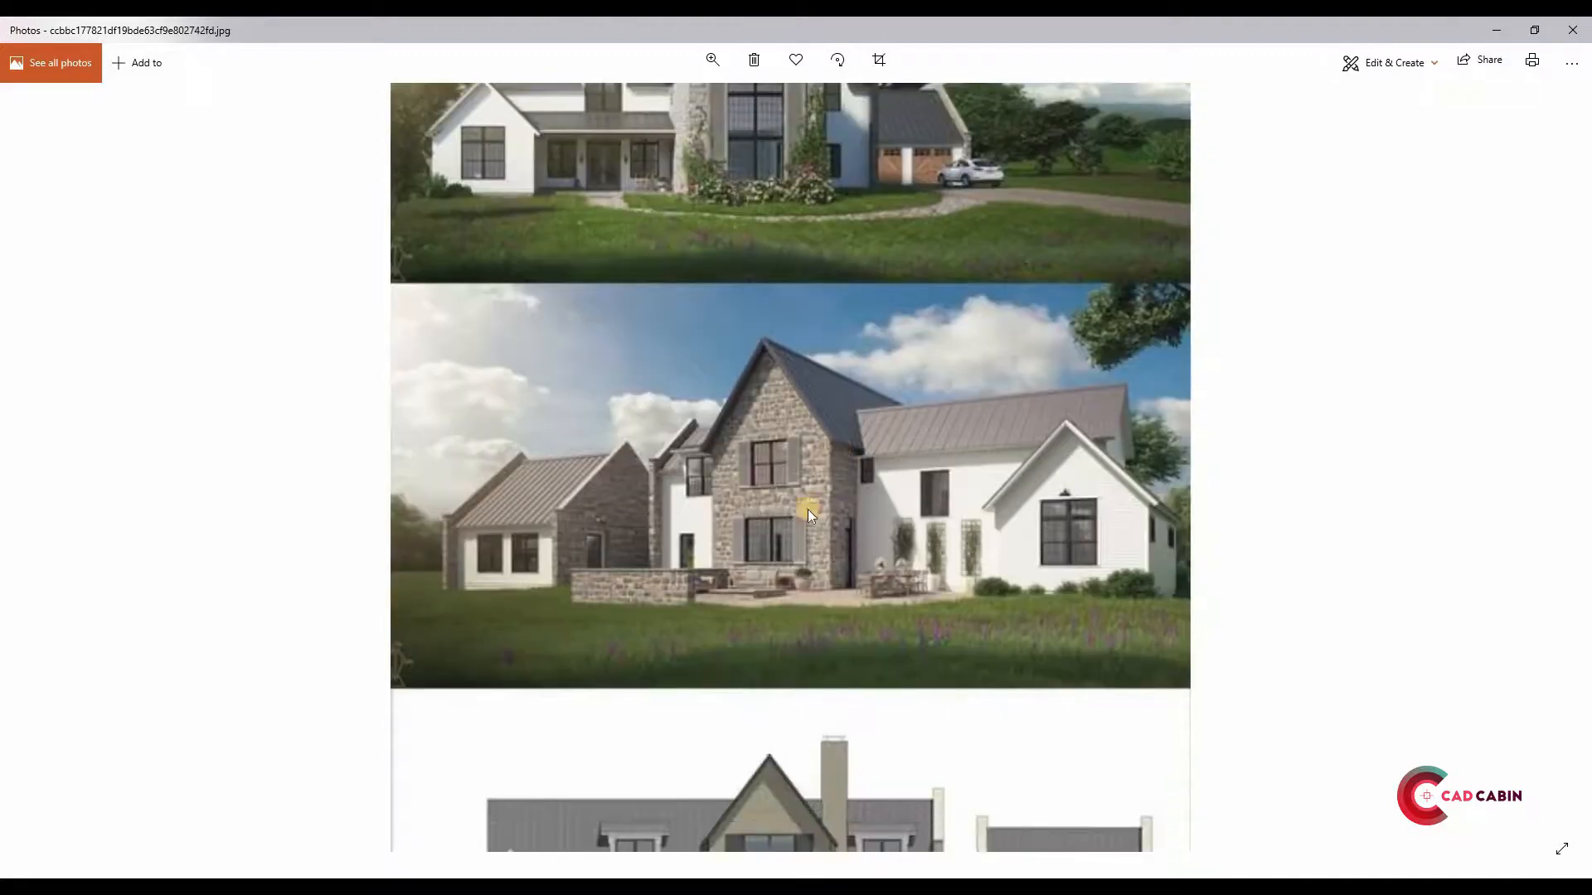
scroll(807, 509, "down", 10)
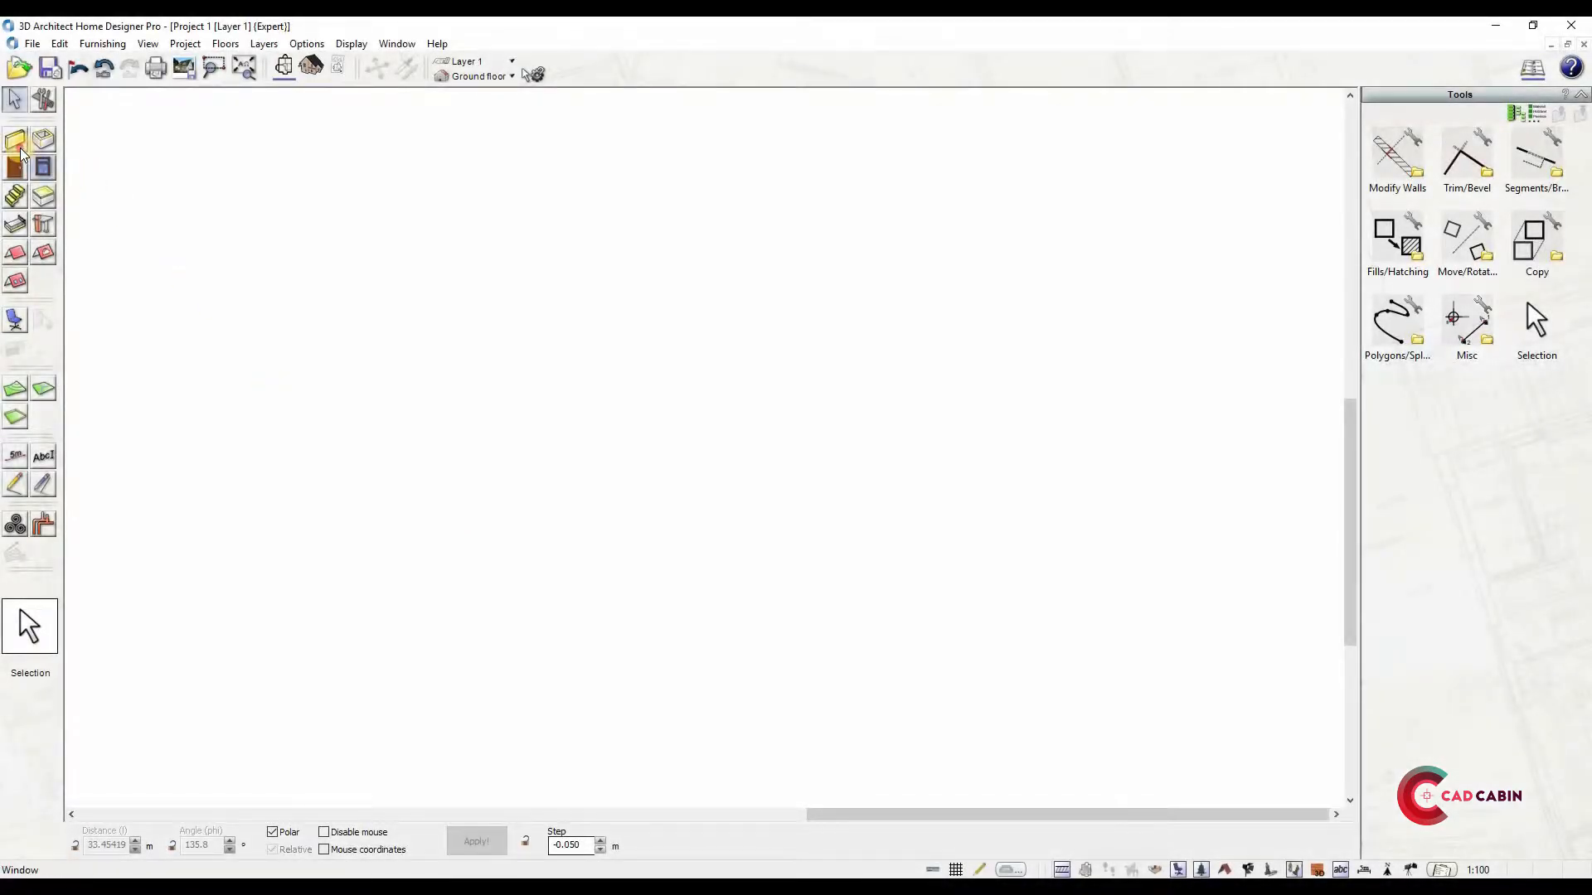
Choose the medium exterior wall with the Polygonal Walls method and draw a first horizontal wall 6.5 m long
left_click(16, 143)
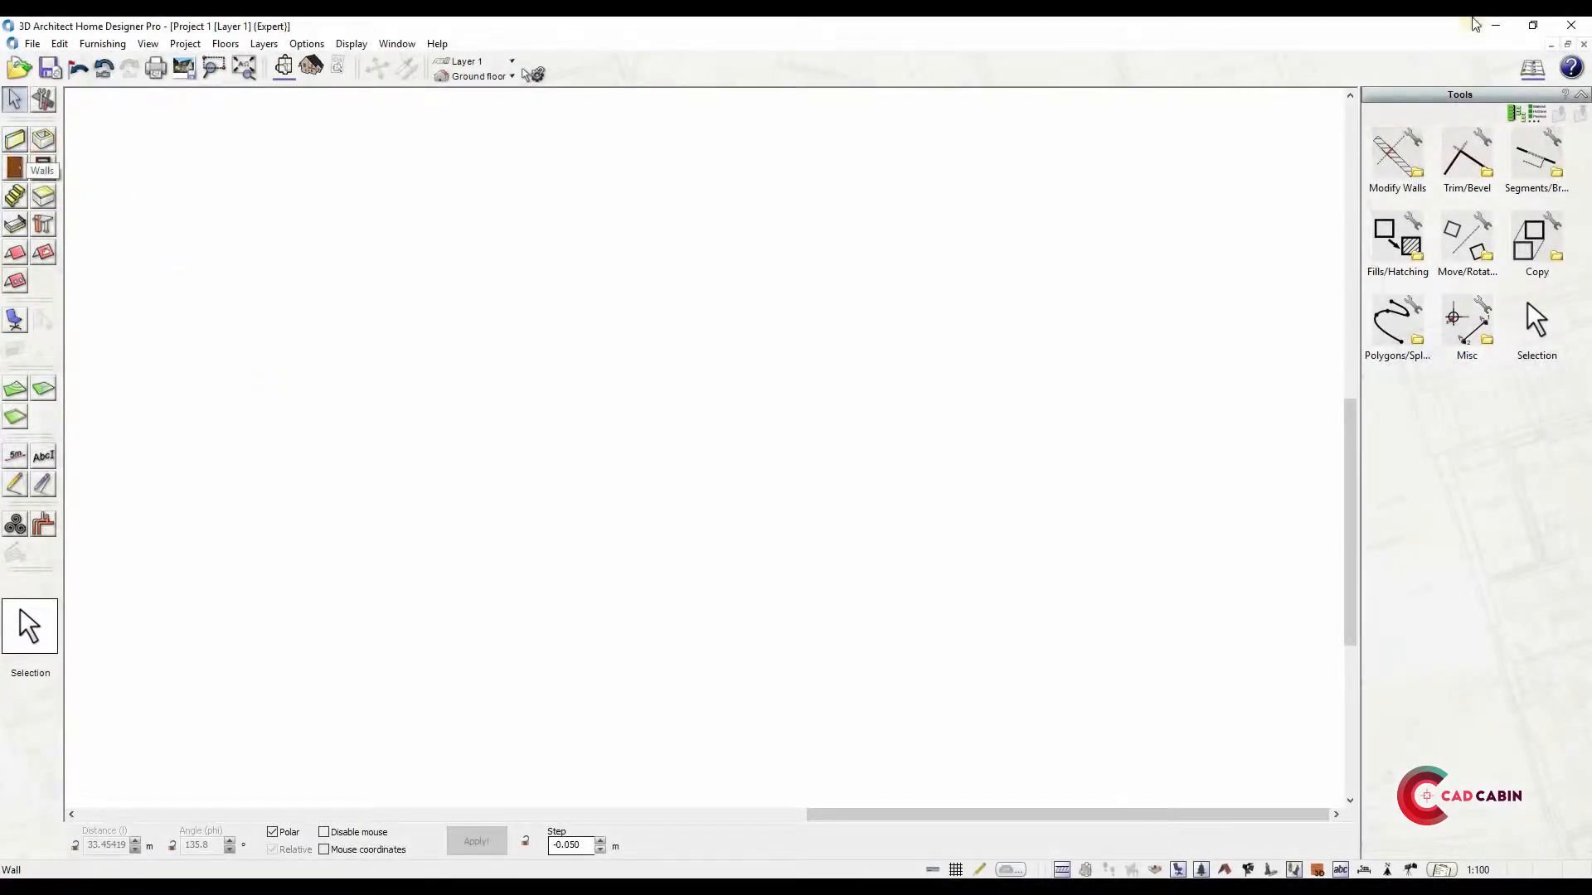
left_click(1581, 114)
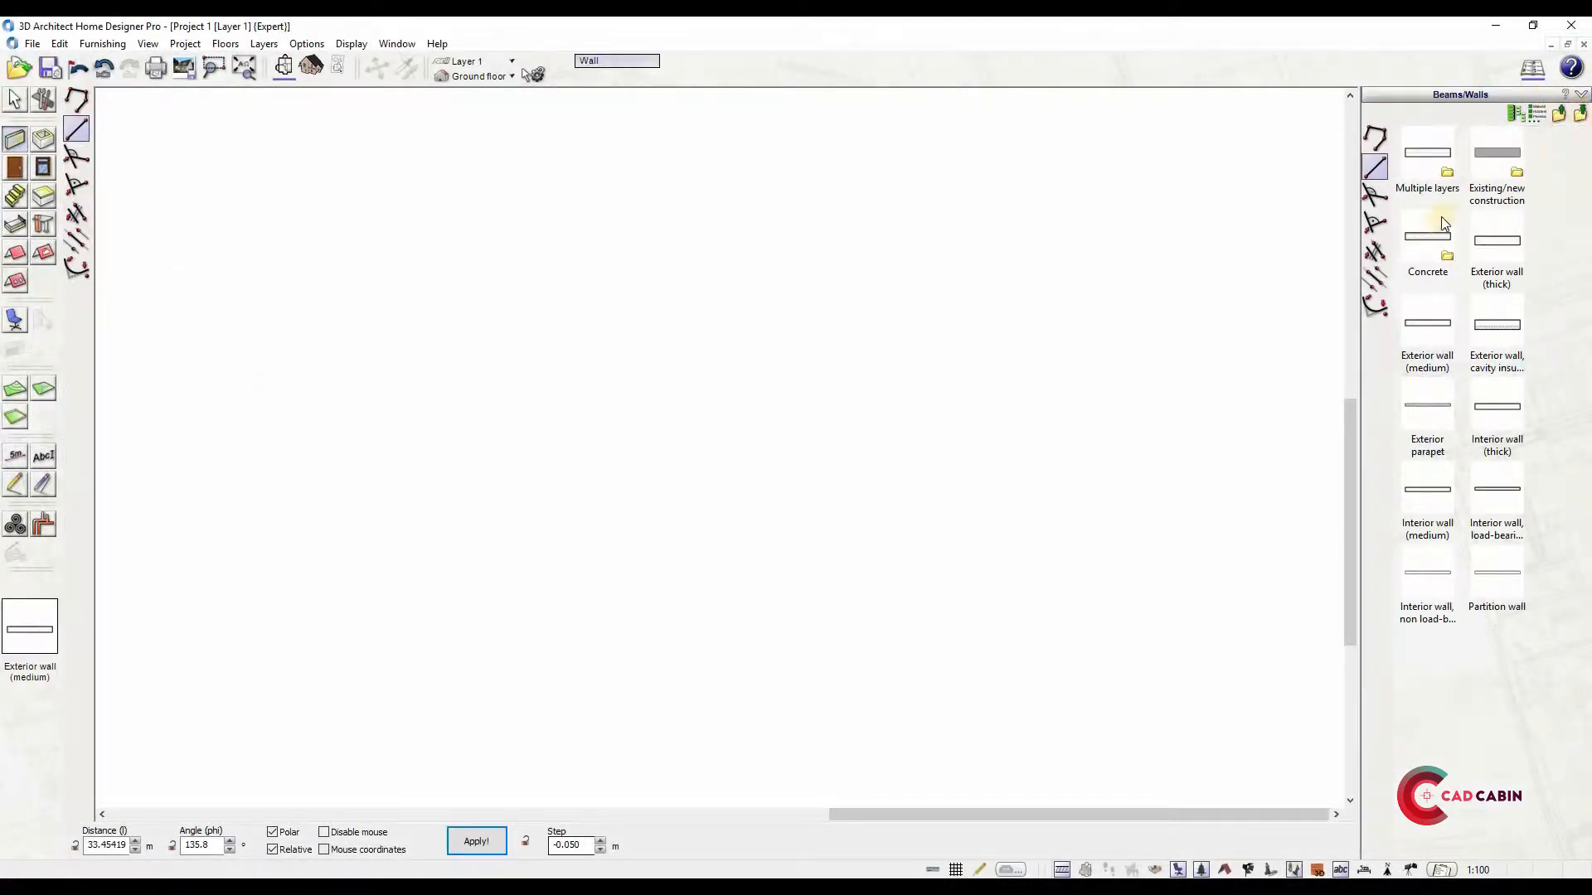
double_click(1428, 159)
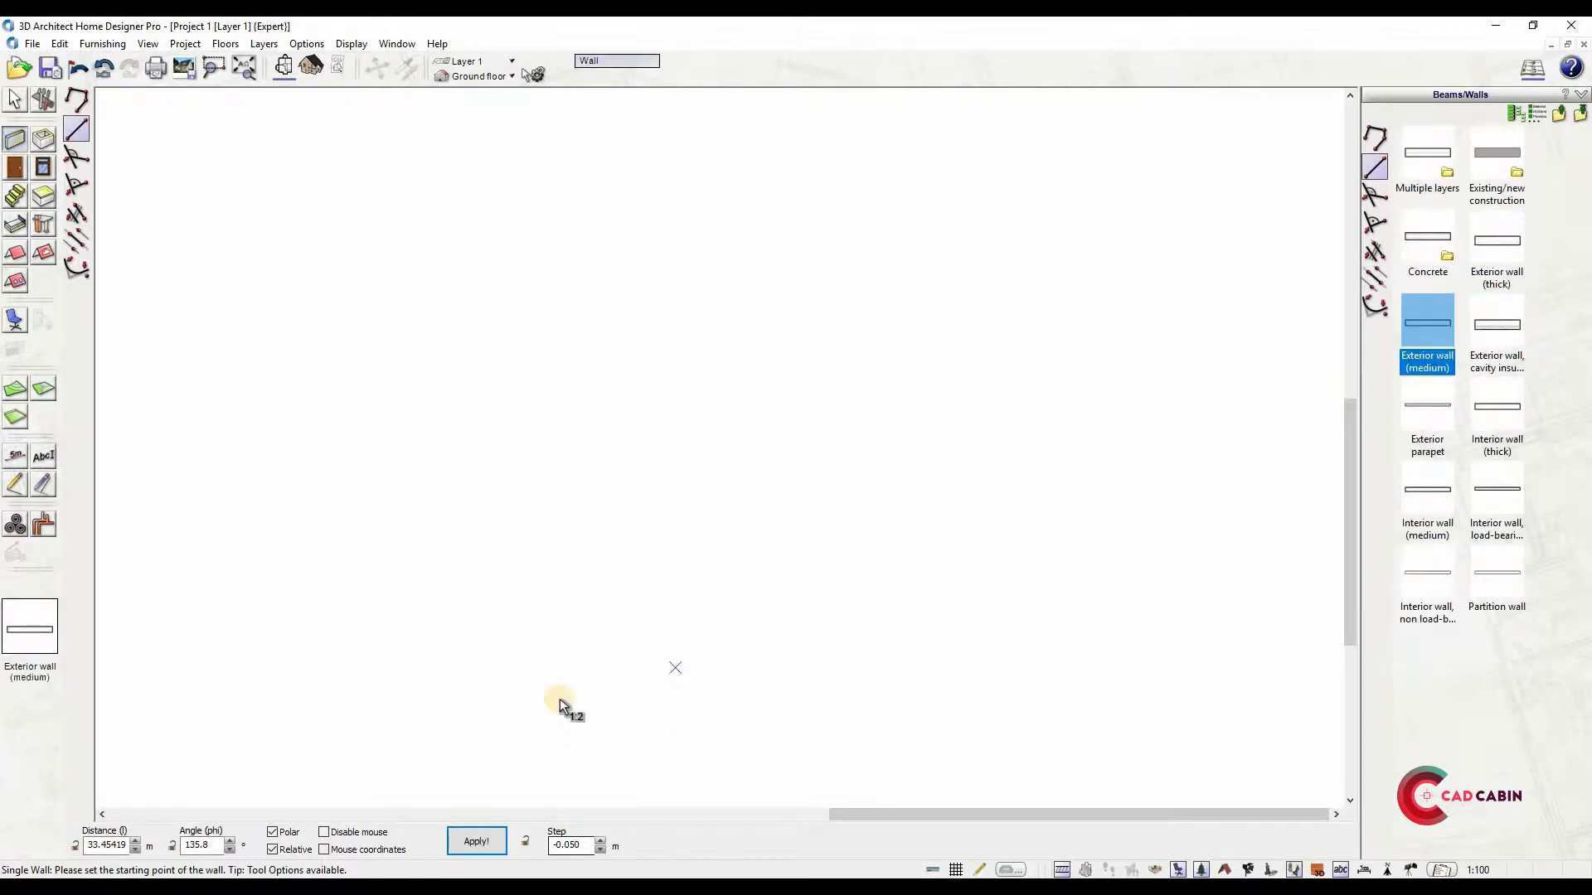
left_click(1379, 174)
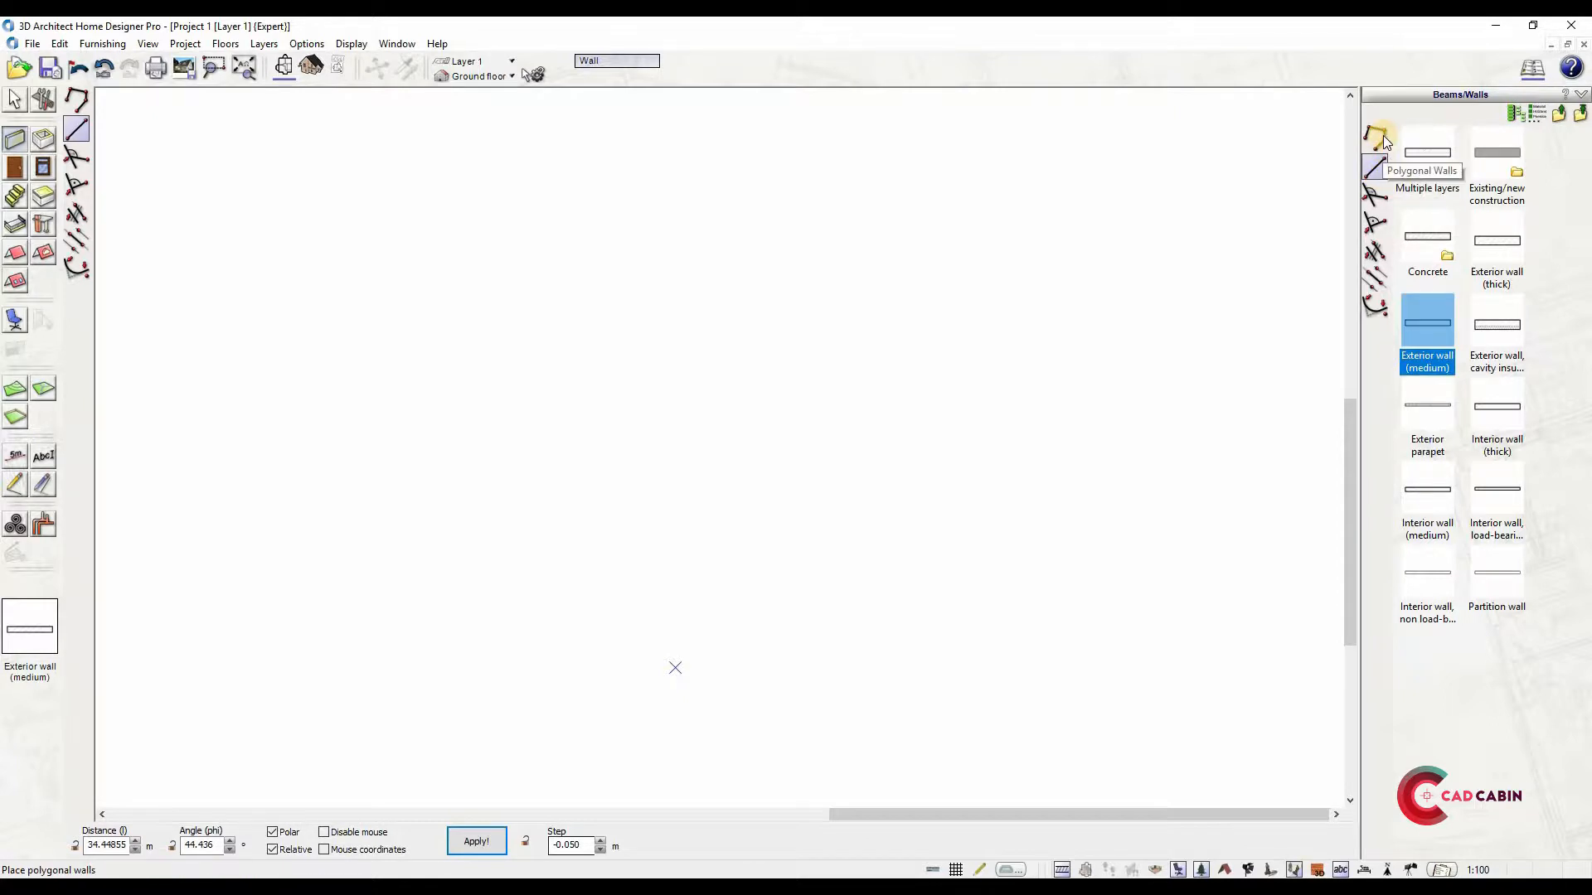
left_click(1378, 137)
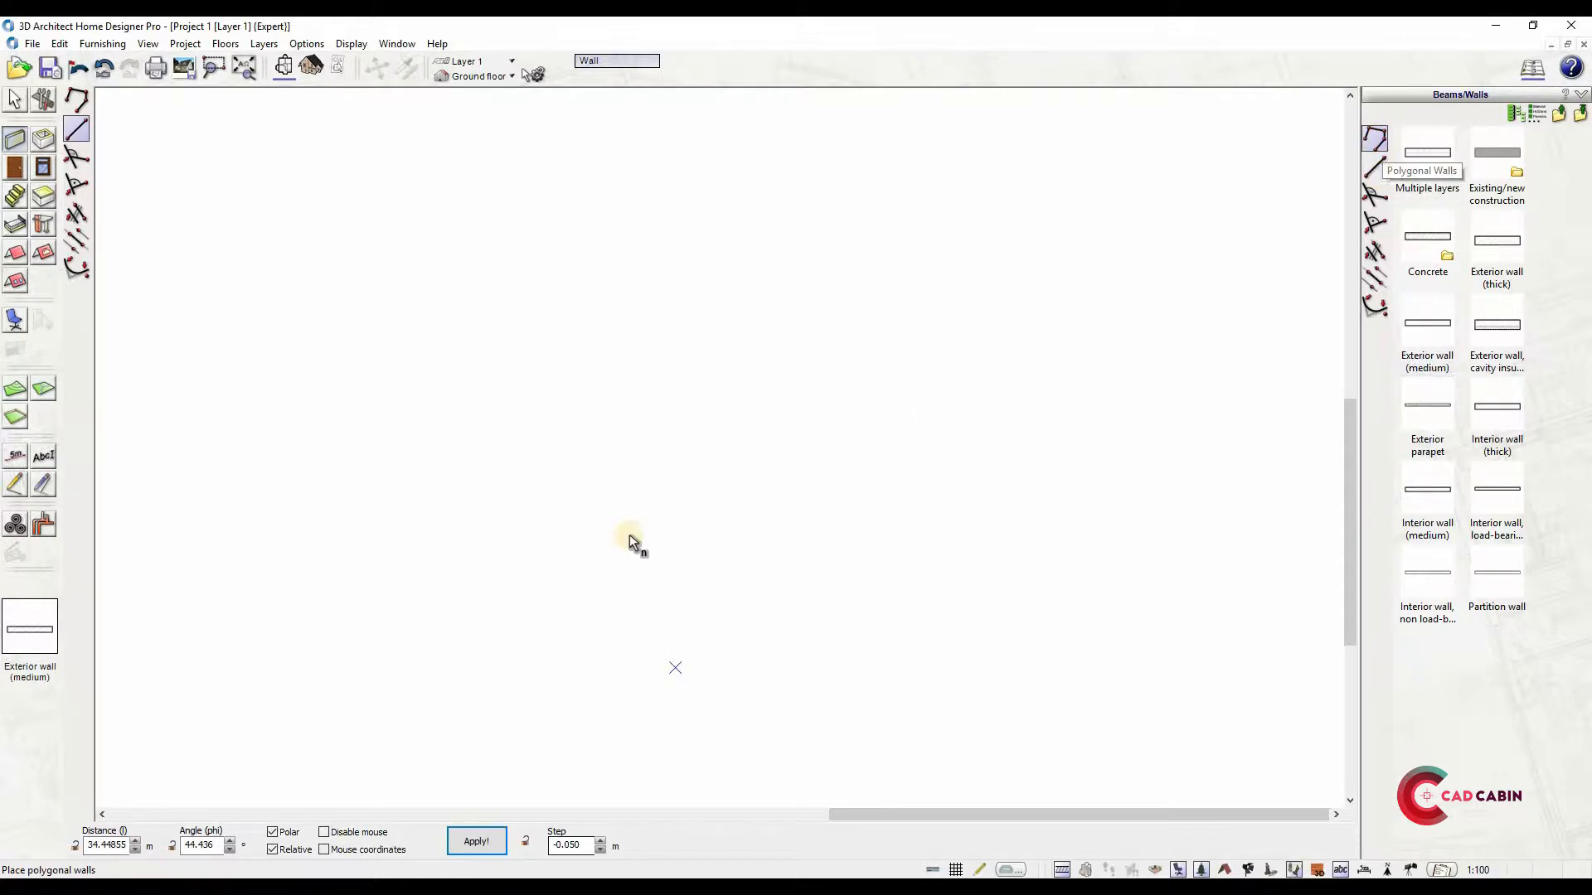
left_click(583, 584)
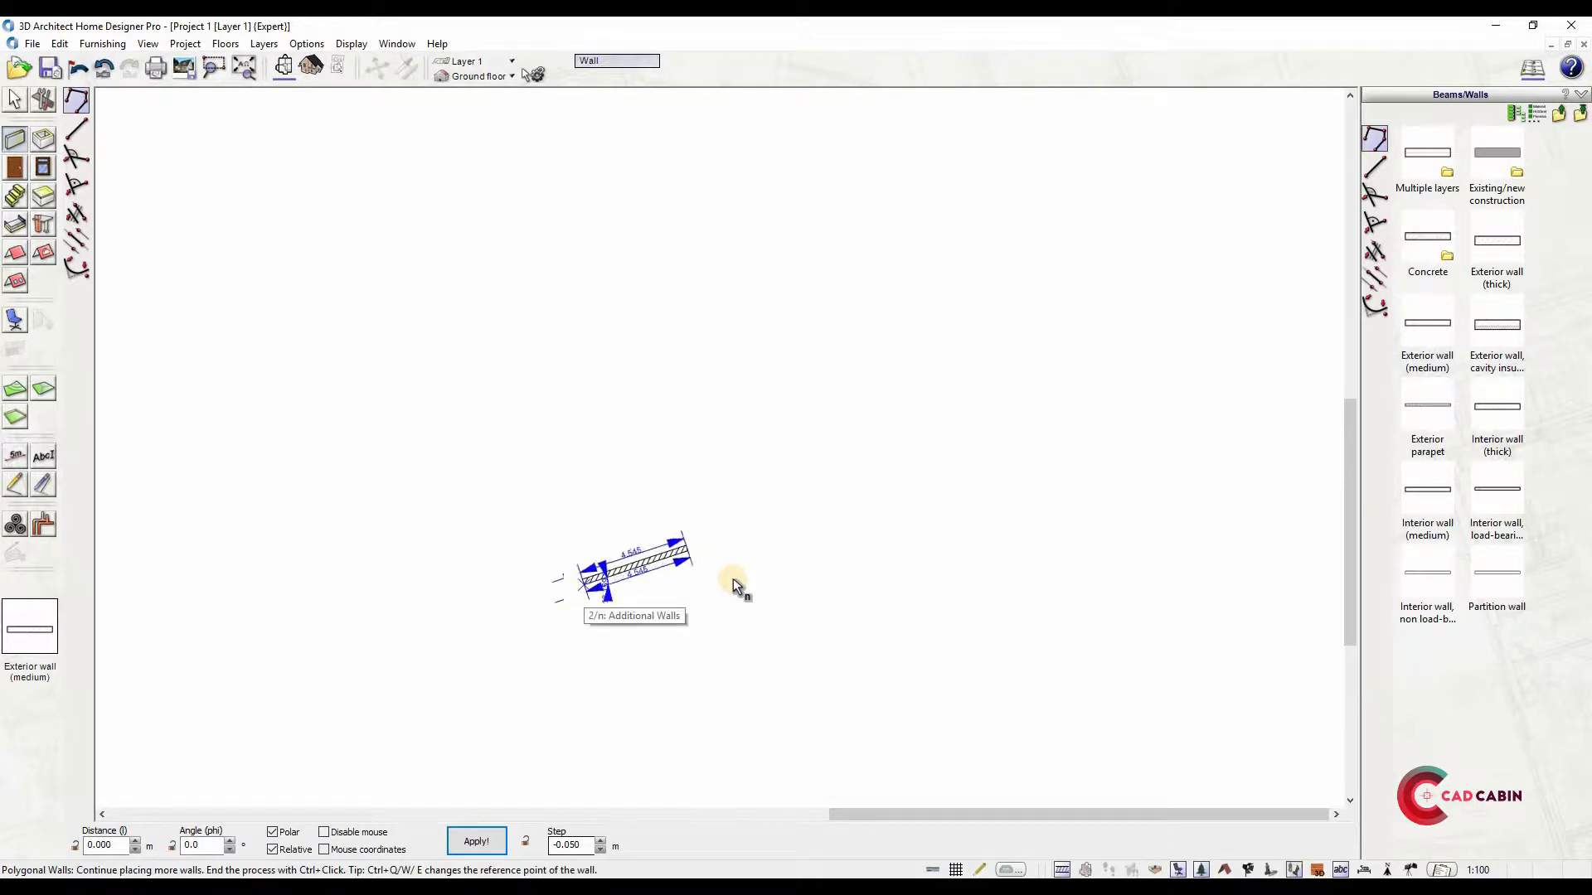
type("6.5")
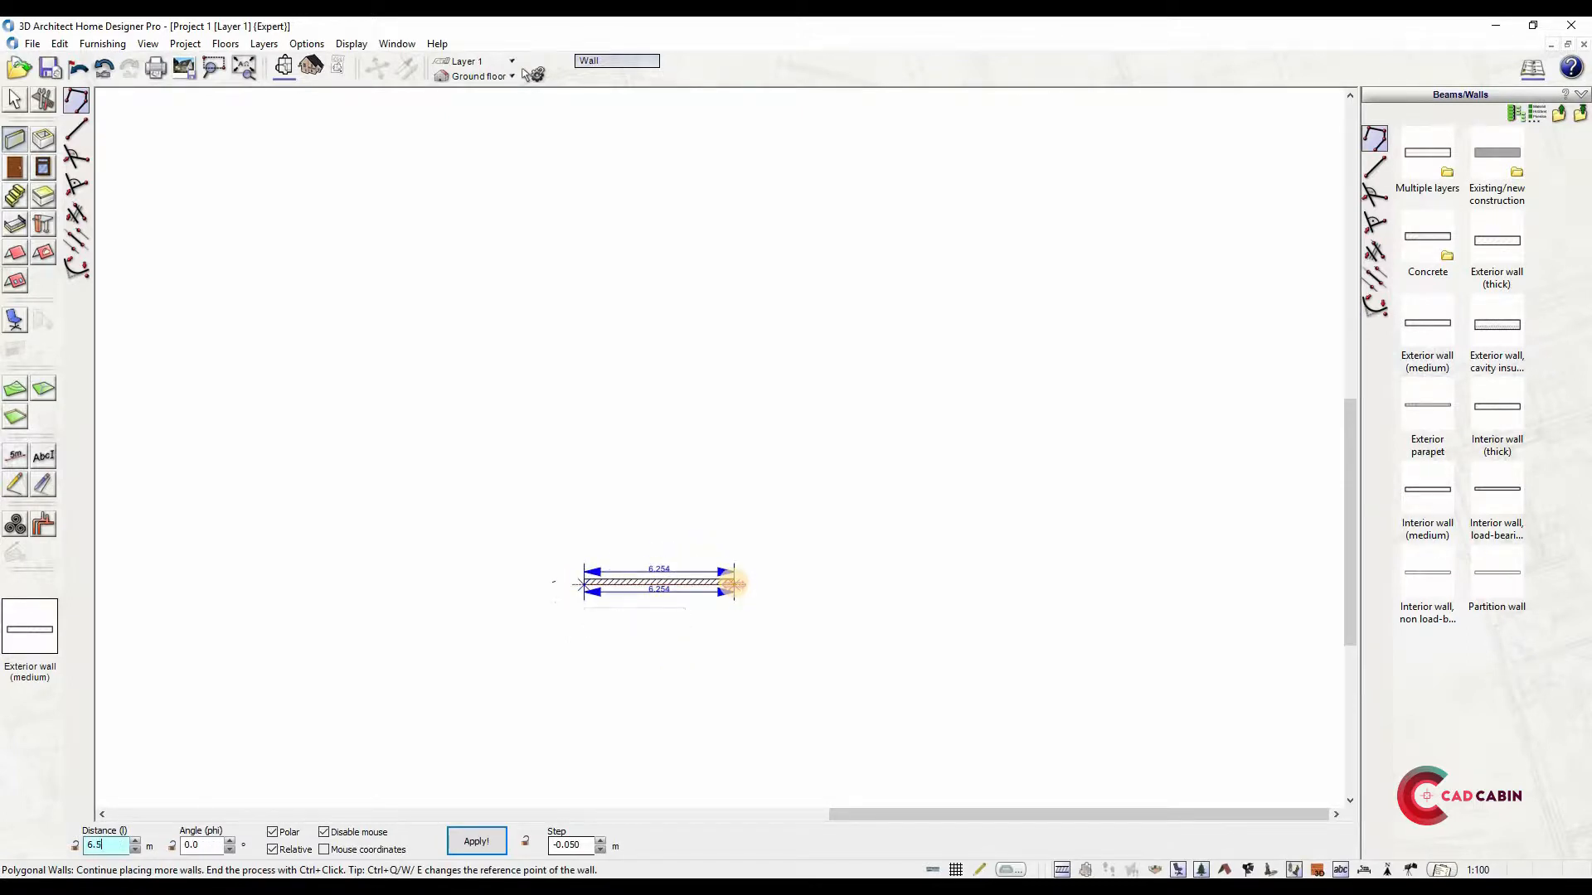
key("Return")
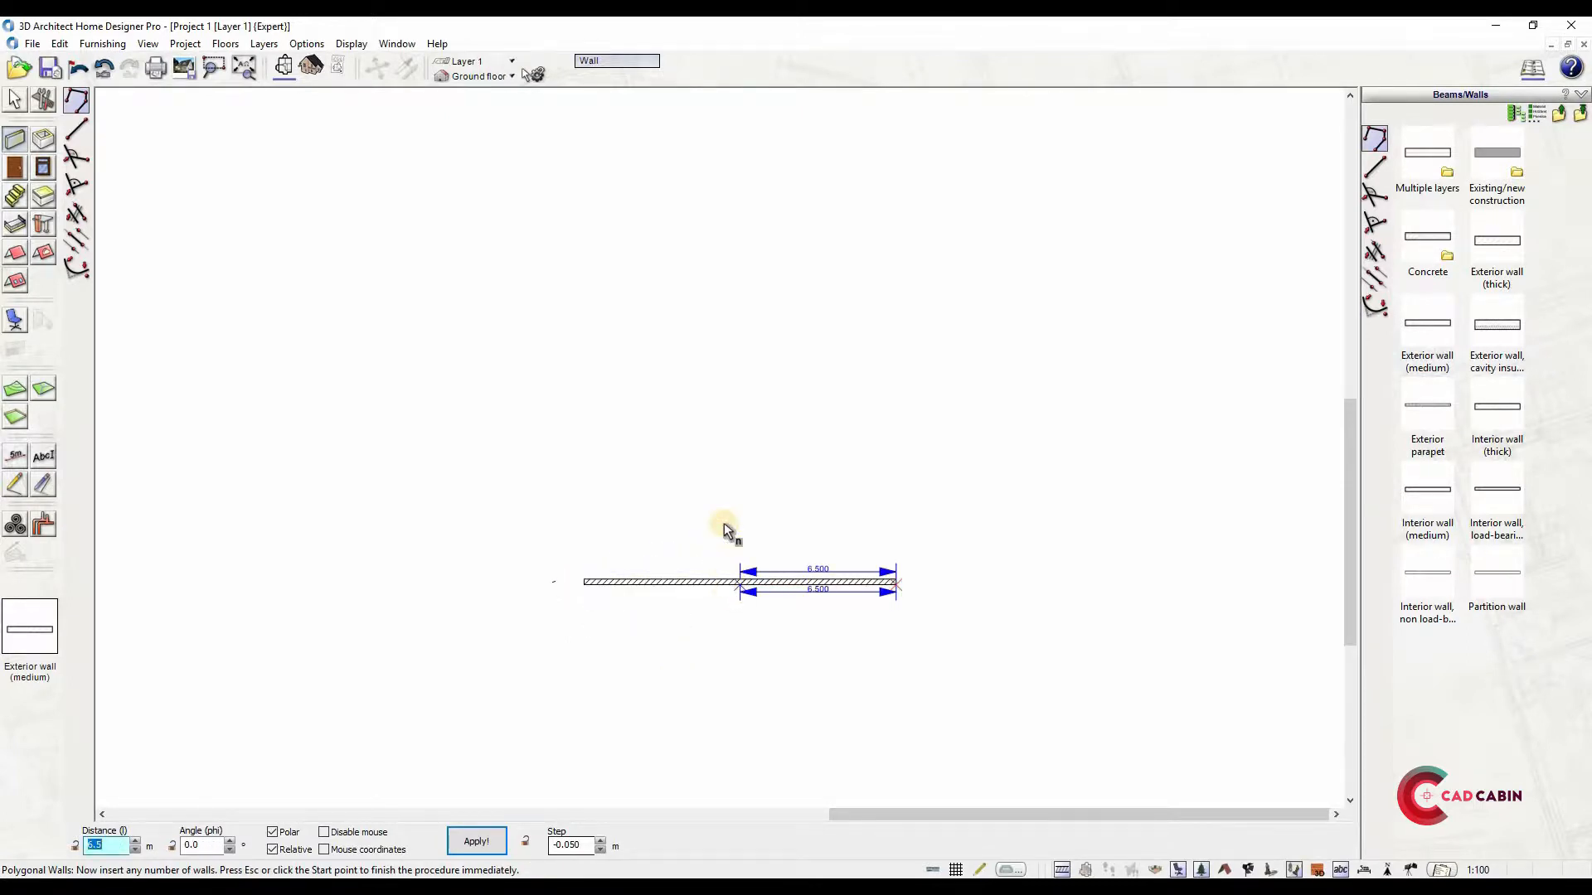
Continue the exterior walls north from the first wall's east end, then around three sides of a rectangular east wing
left_click(737, 388)
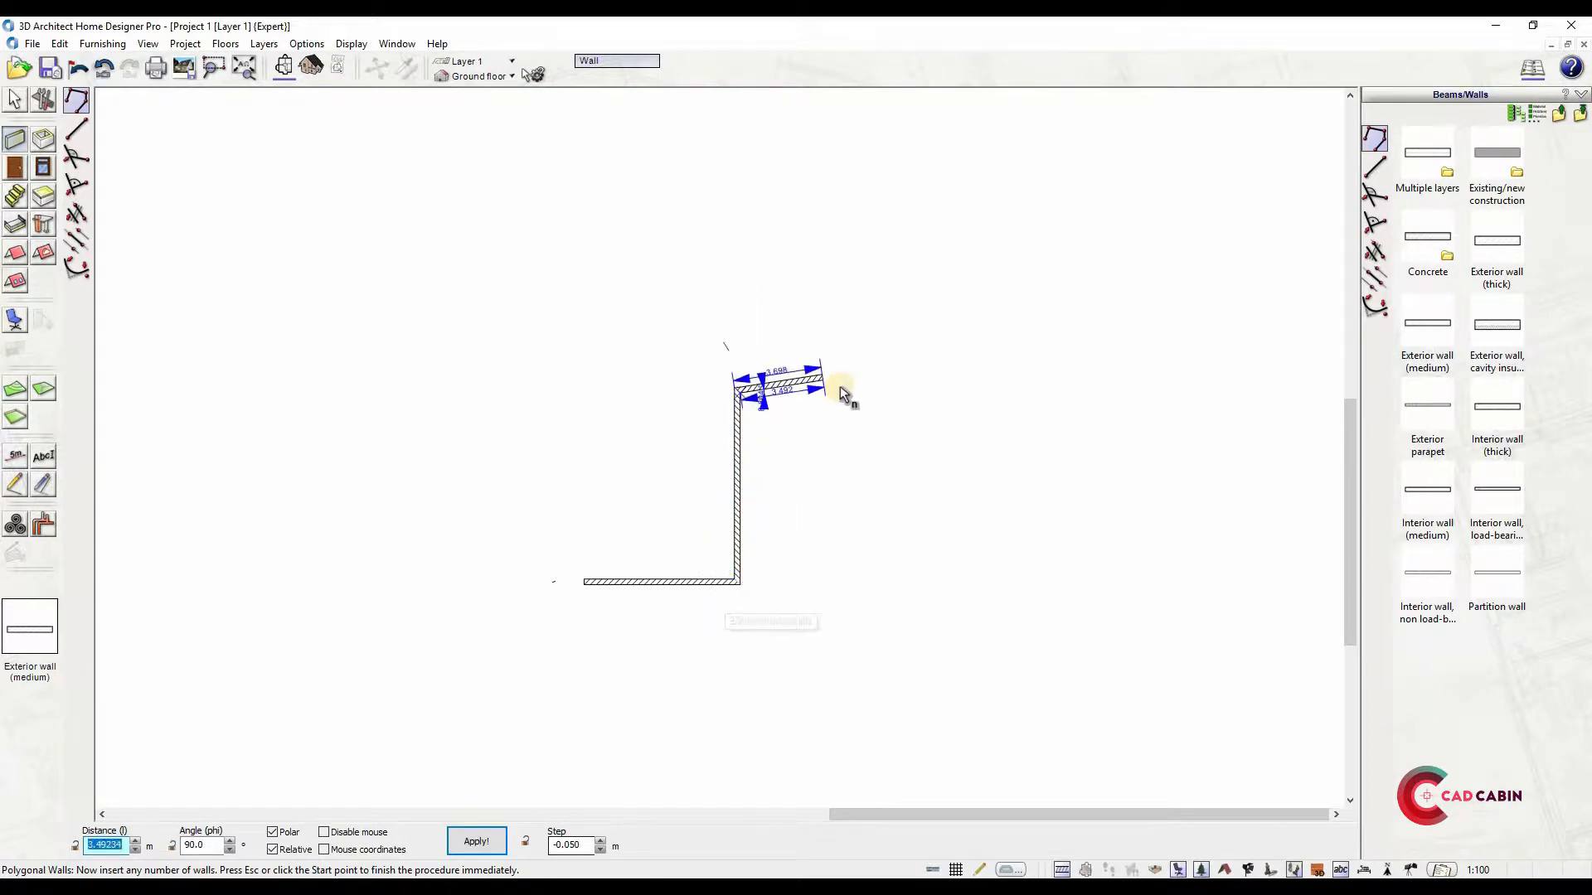
left_click(882, 331)
left_click(882, 251)
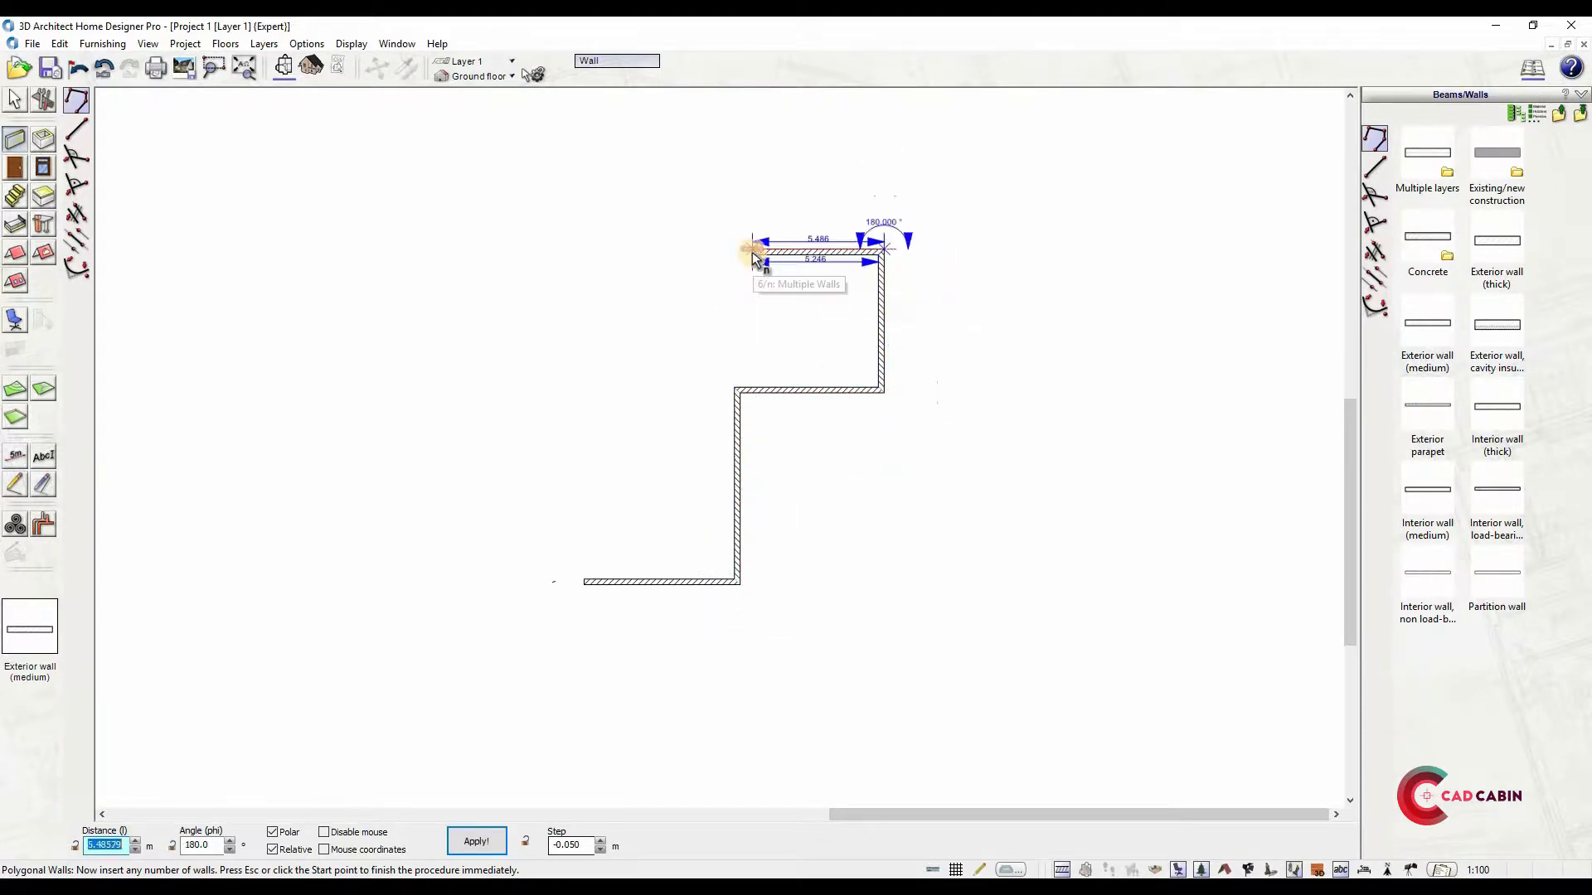
left_click(744, 187)
Draw the shallow bay projecting north above the central block and extend the north exterior wall west from it
left_click(733, 202)
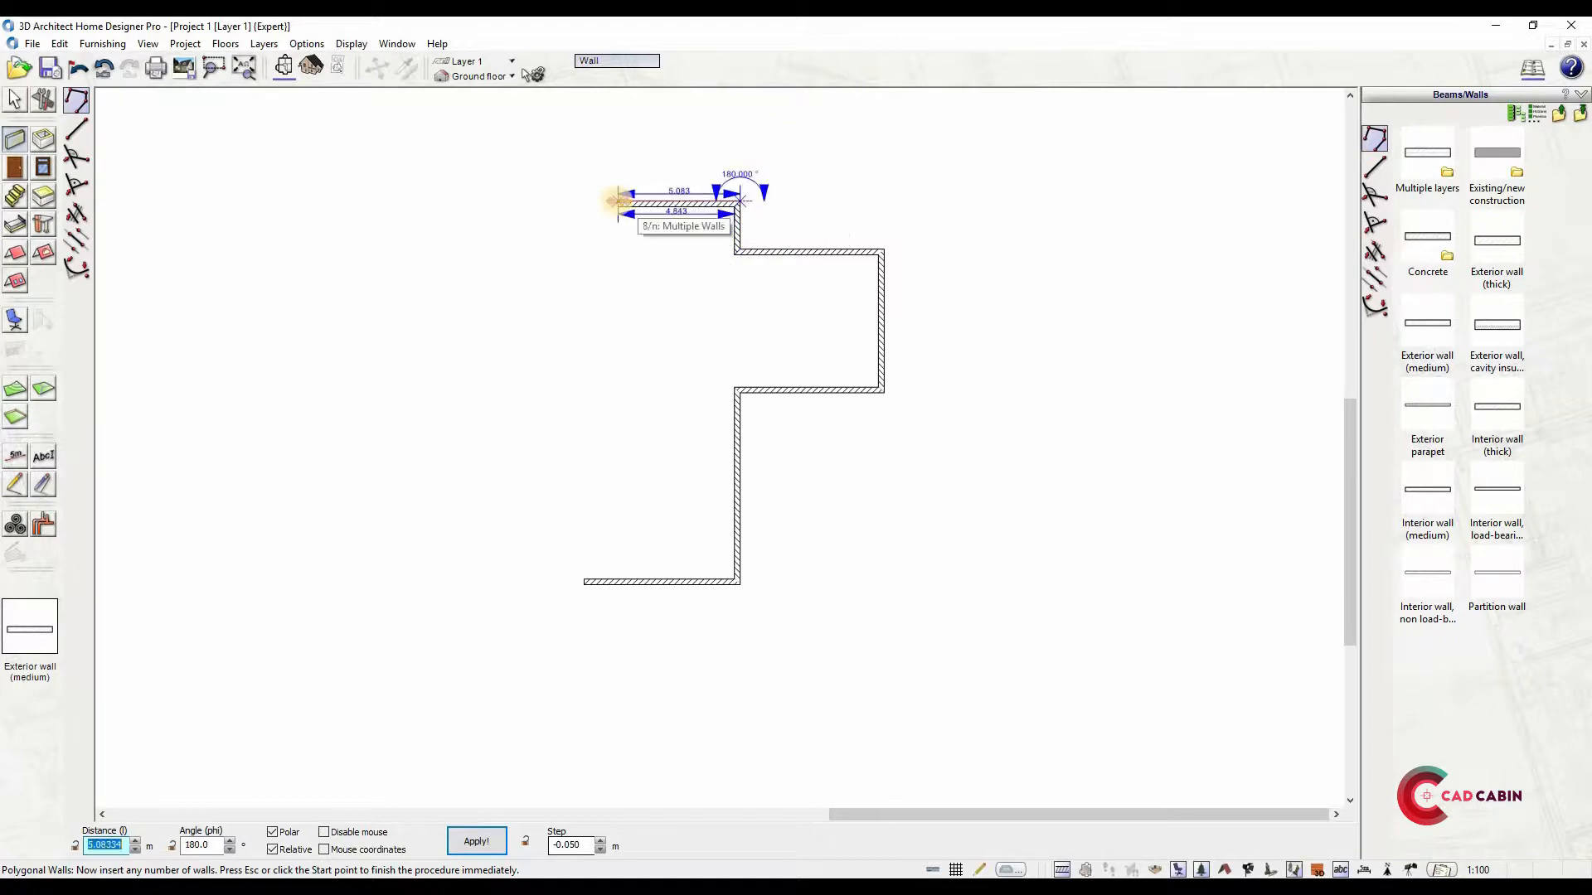
left_click(586, 202)
left_click(586, 249)
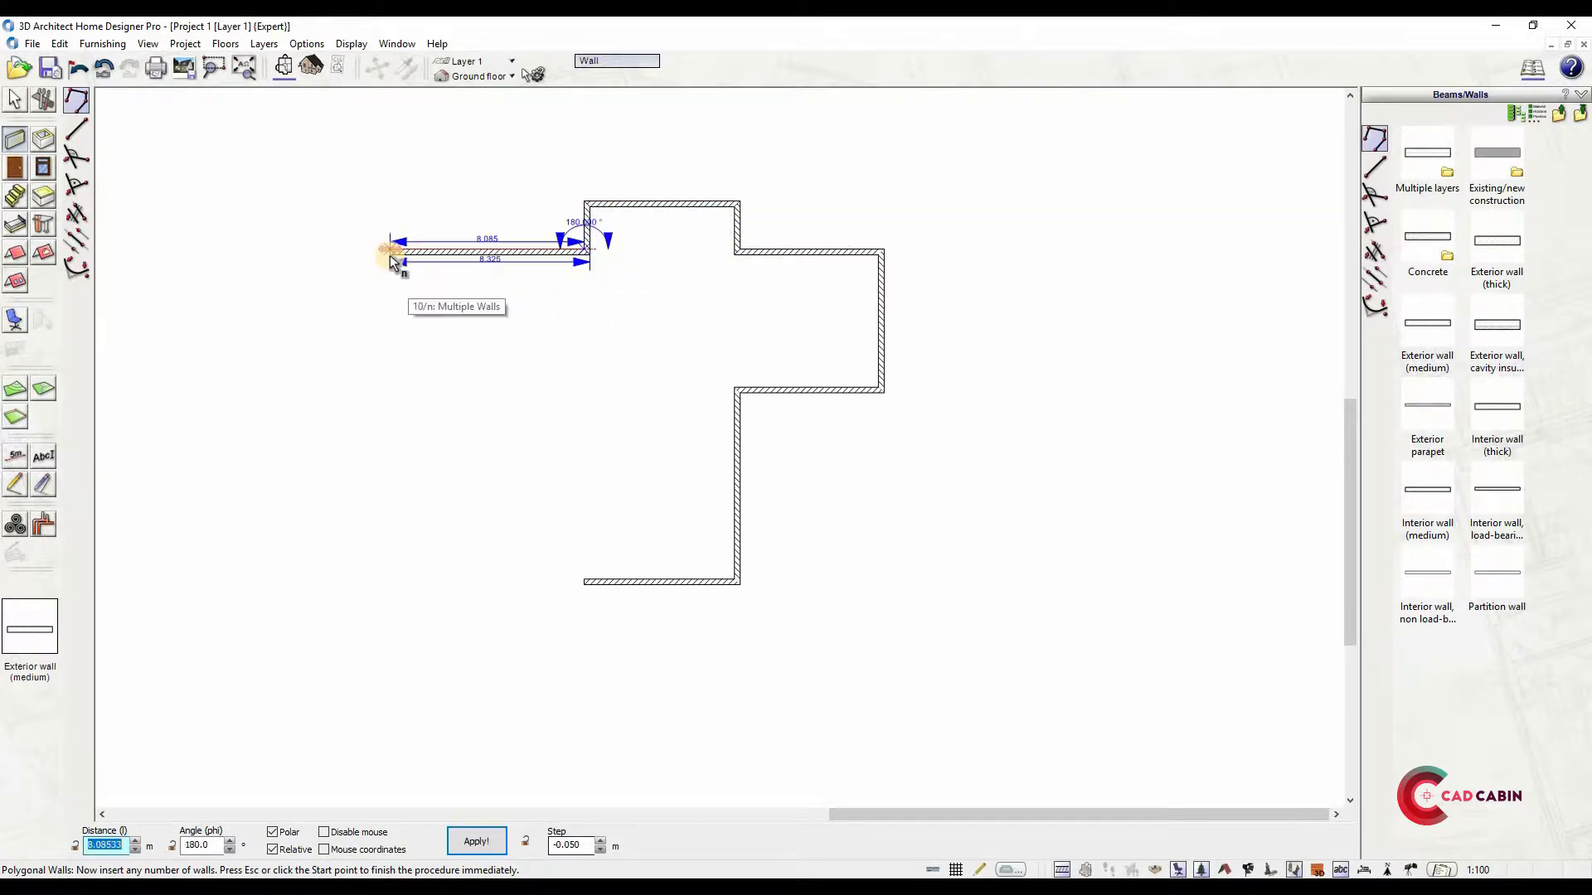
left_click(354, 251)
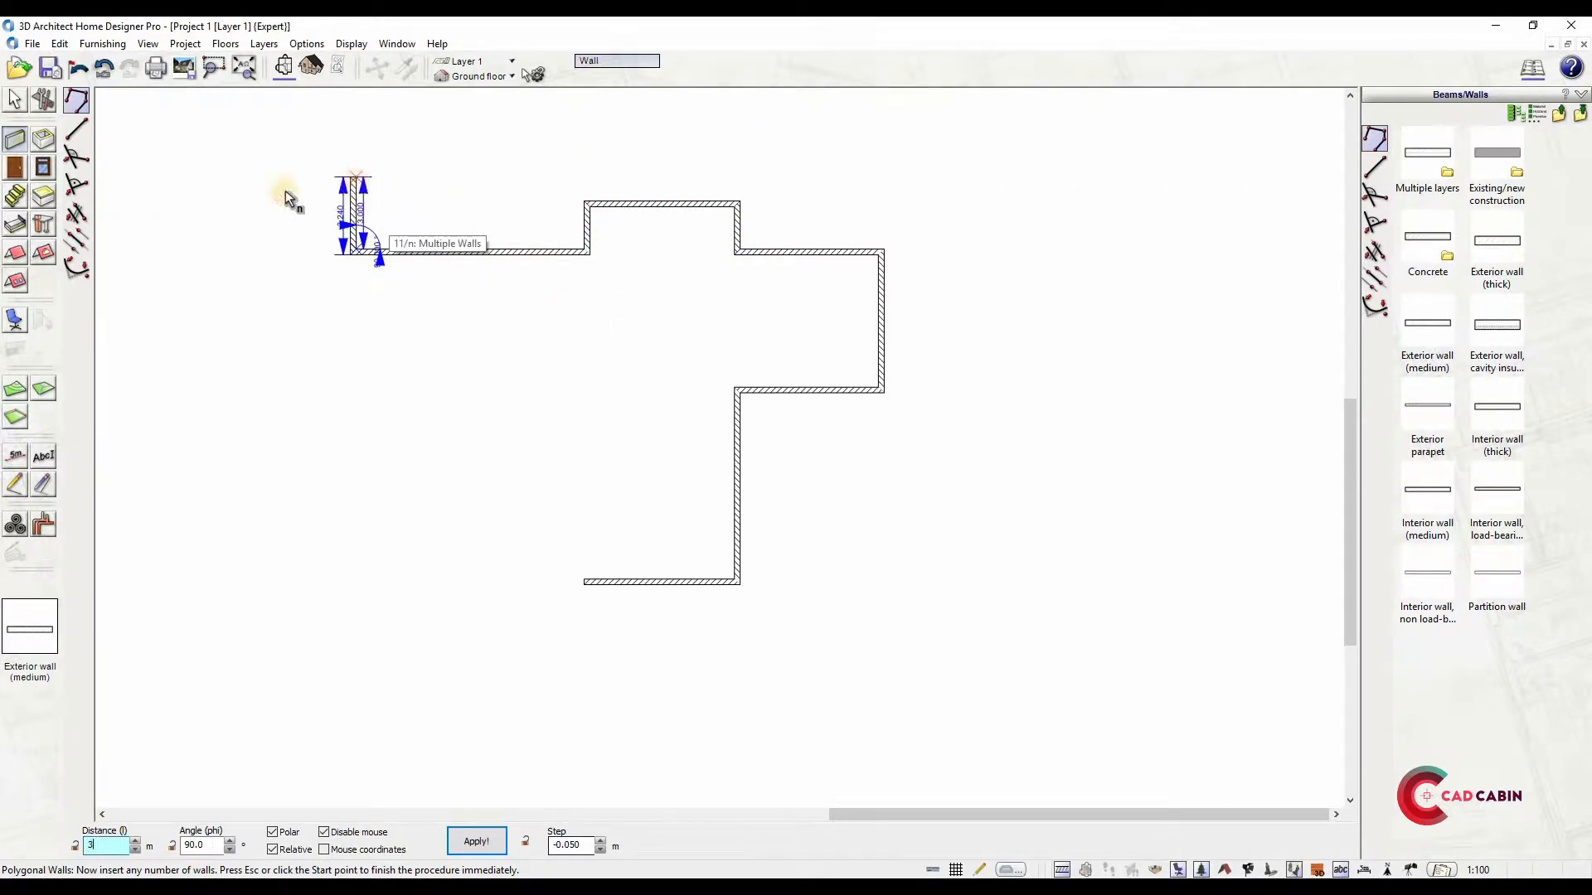
Outline the west wing with a 3 m wall north, a wall west, then 12 m south, 5.5 m east and 3 m north
key("Return")
key("Return")
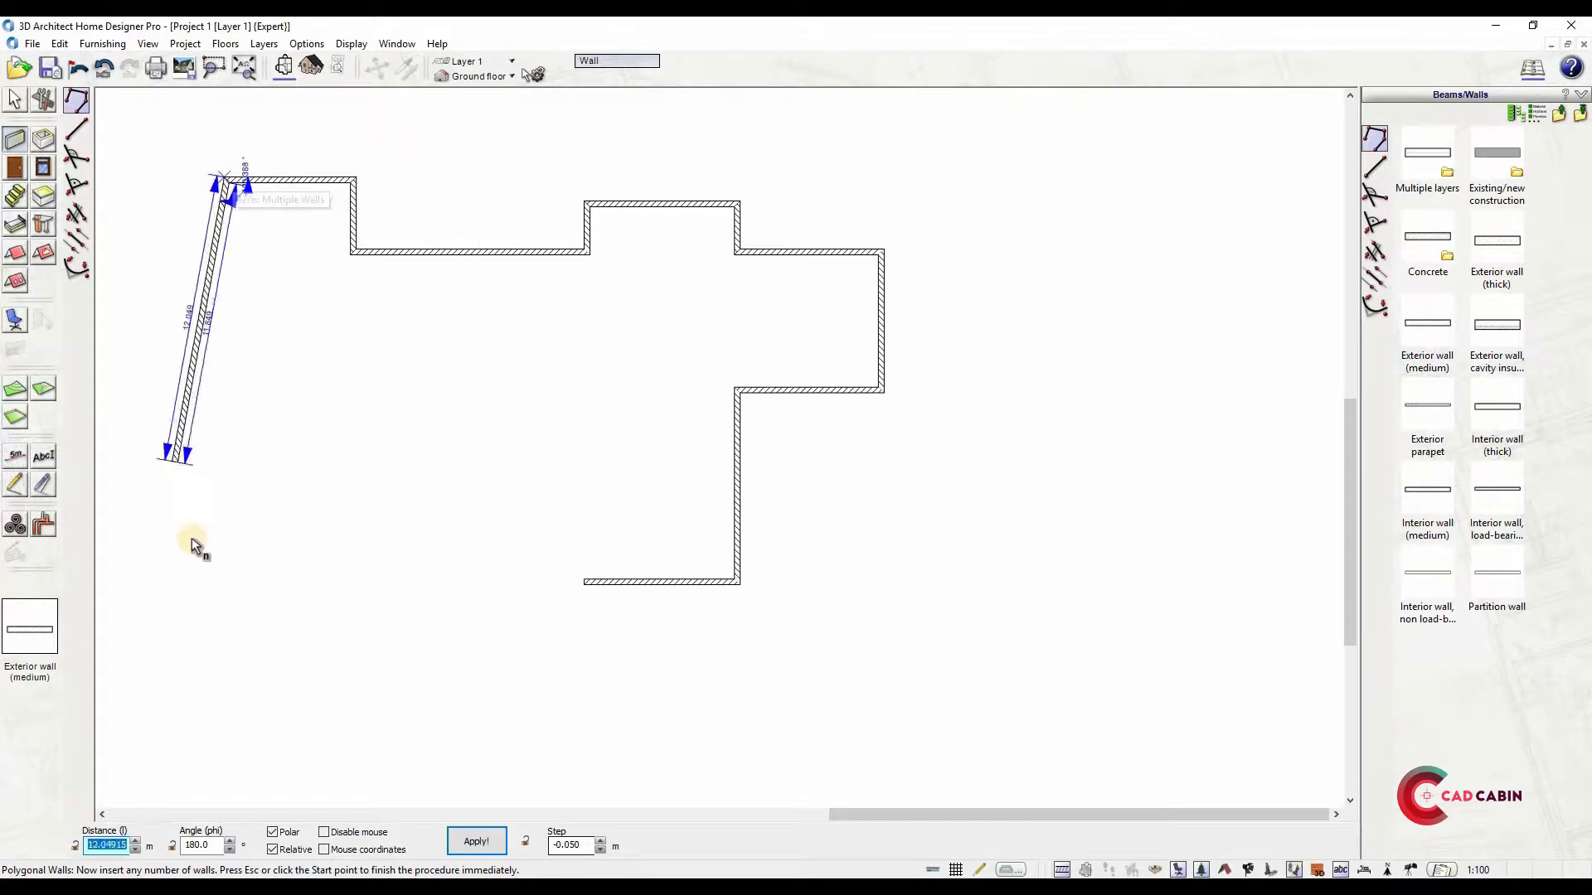
type("12")
key("Return")
type("5.5")
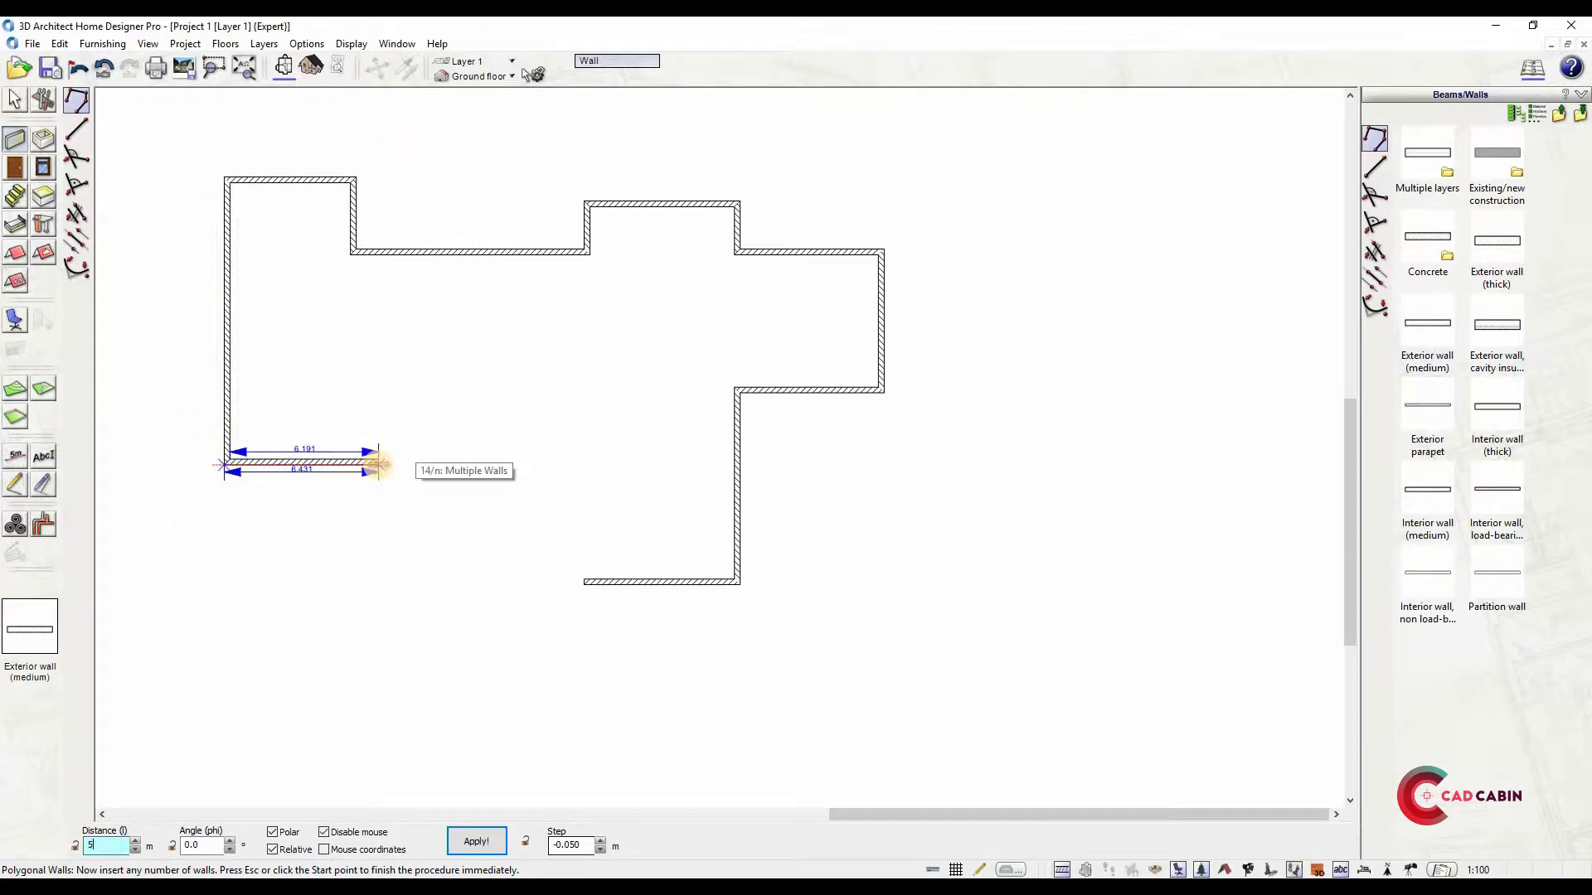
key("Return")
type("3")
key("Return")
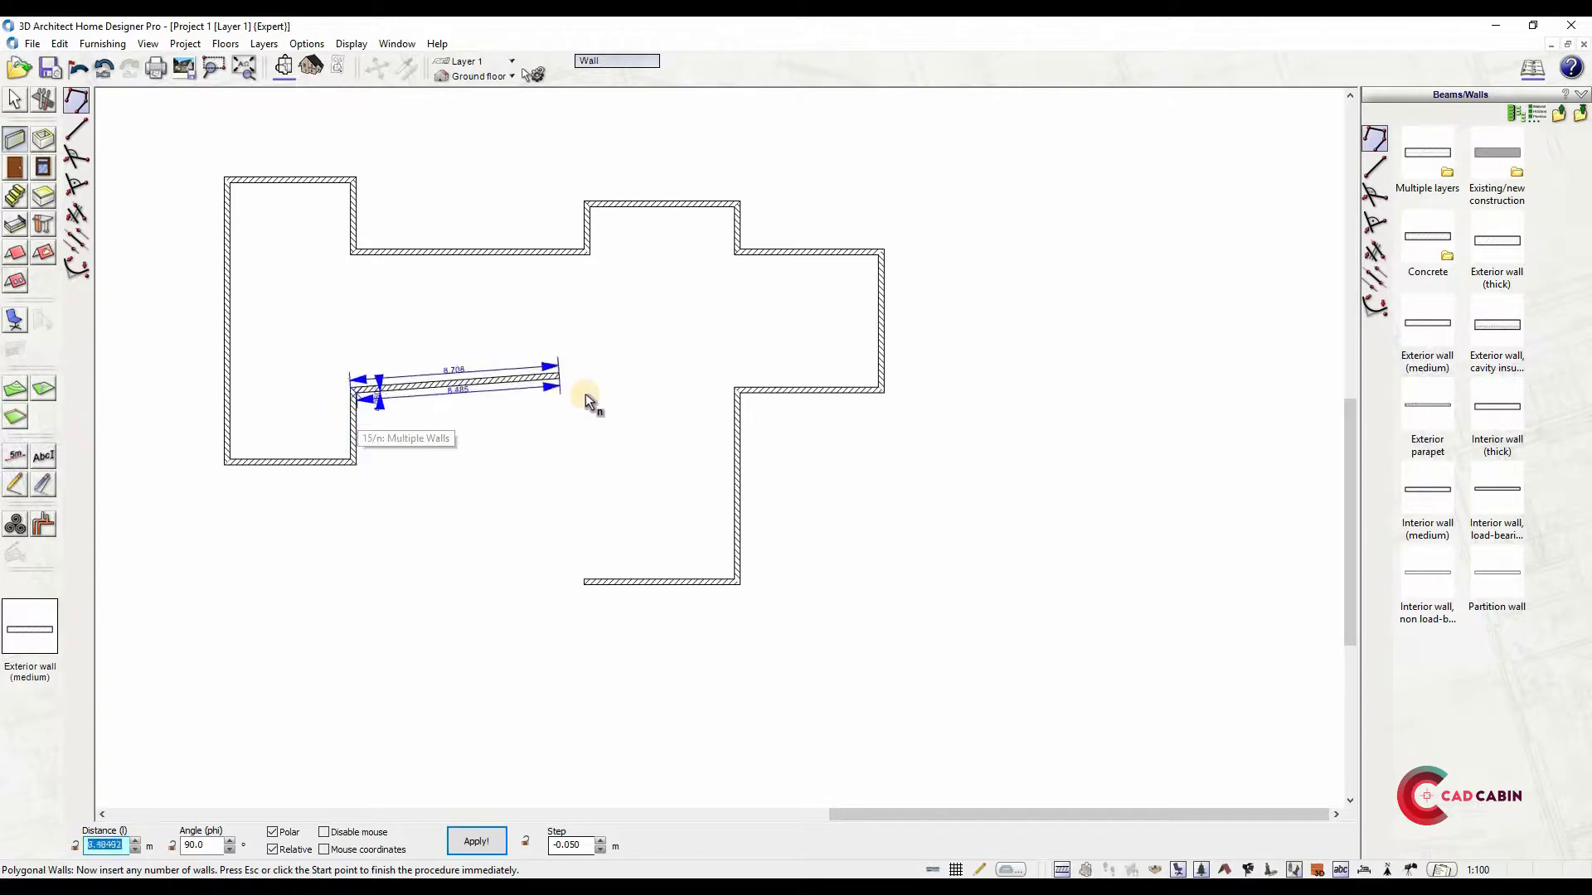
Close the exterior outline with a 9.5 m wall east and an 8 m wall south to the starting point
type("9.5")
key("Return")
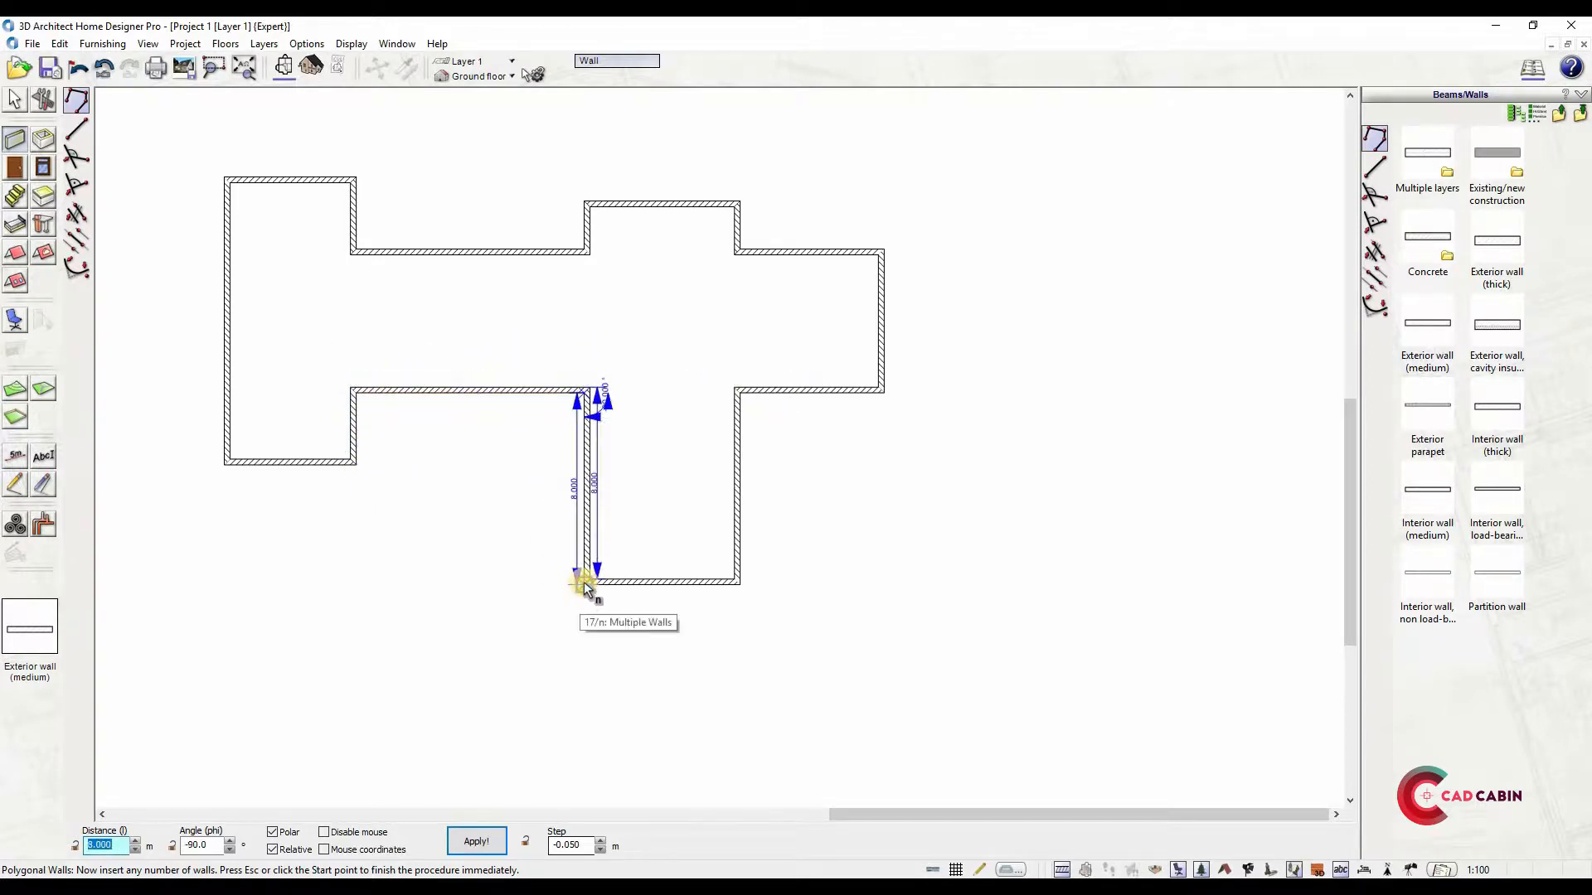
left_click(583, 586)
scroll(702, 363, "up", 2)
middle_click_drag(656, 326, 747, 352)
left_click(15, 100)
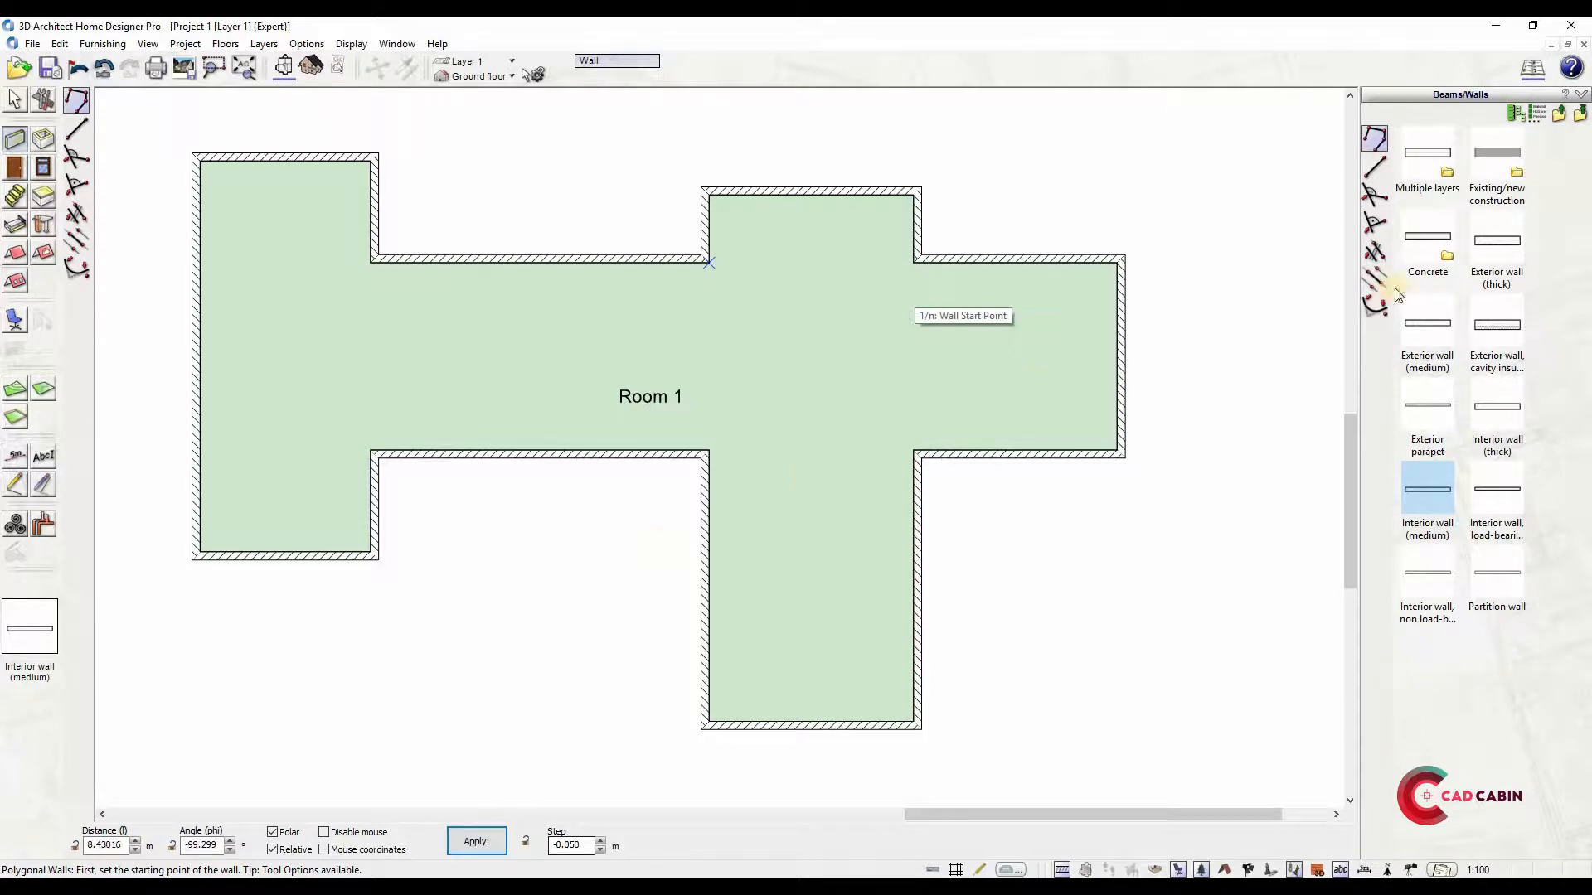
Enclose a narrow room west of the central block with medium interior walls 3.5 m south, 1 m west and back to the north wall
left_click(1421, 487)
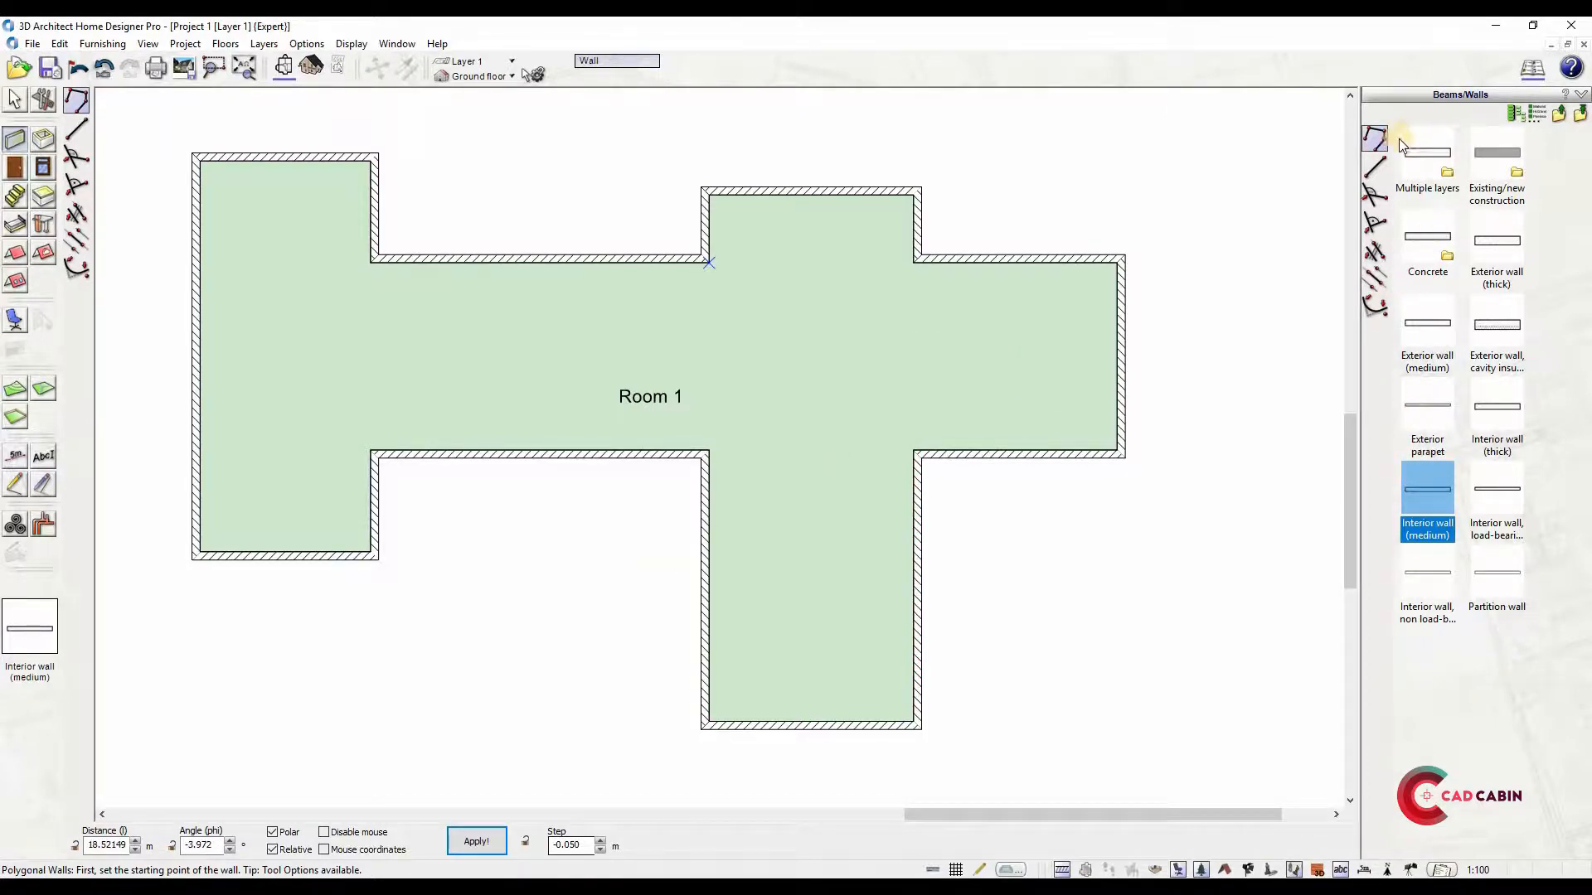
left_click(710, 261)
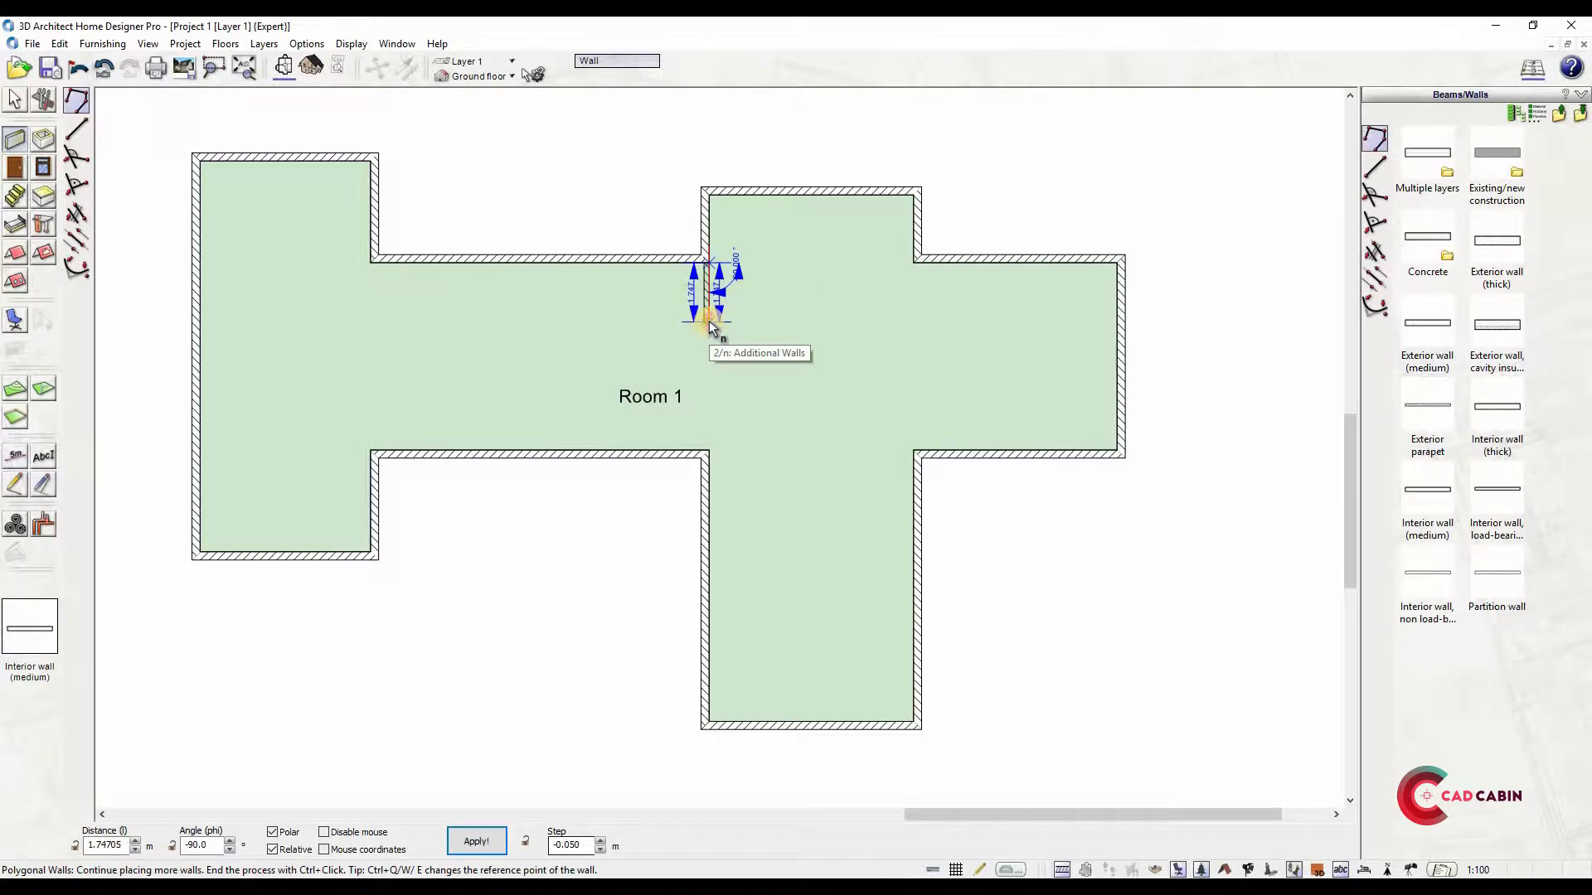
type("3.5")
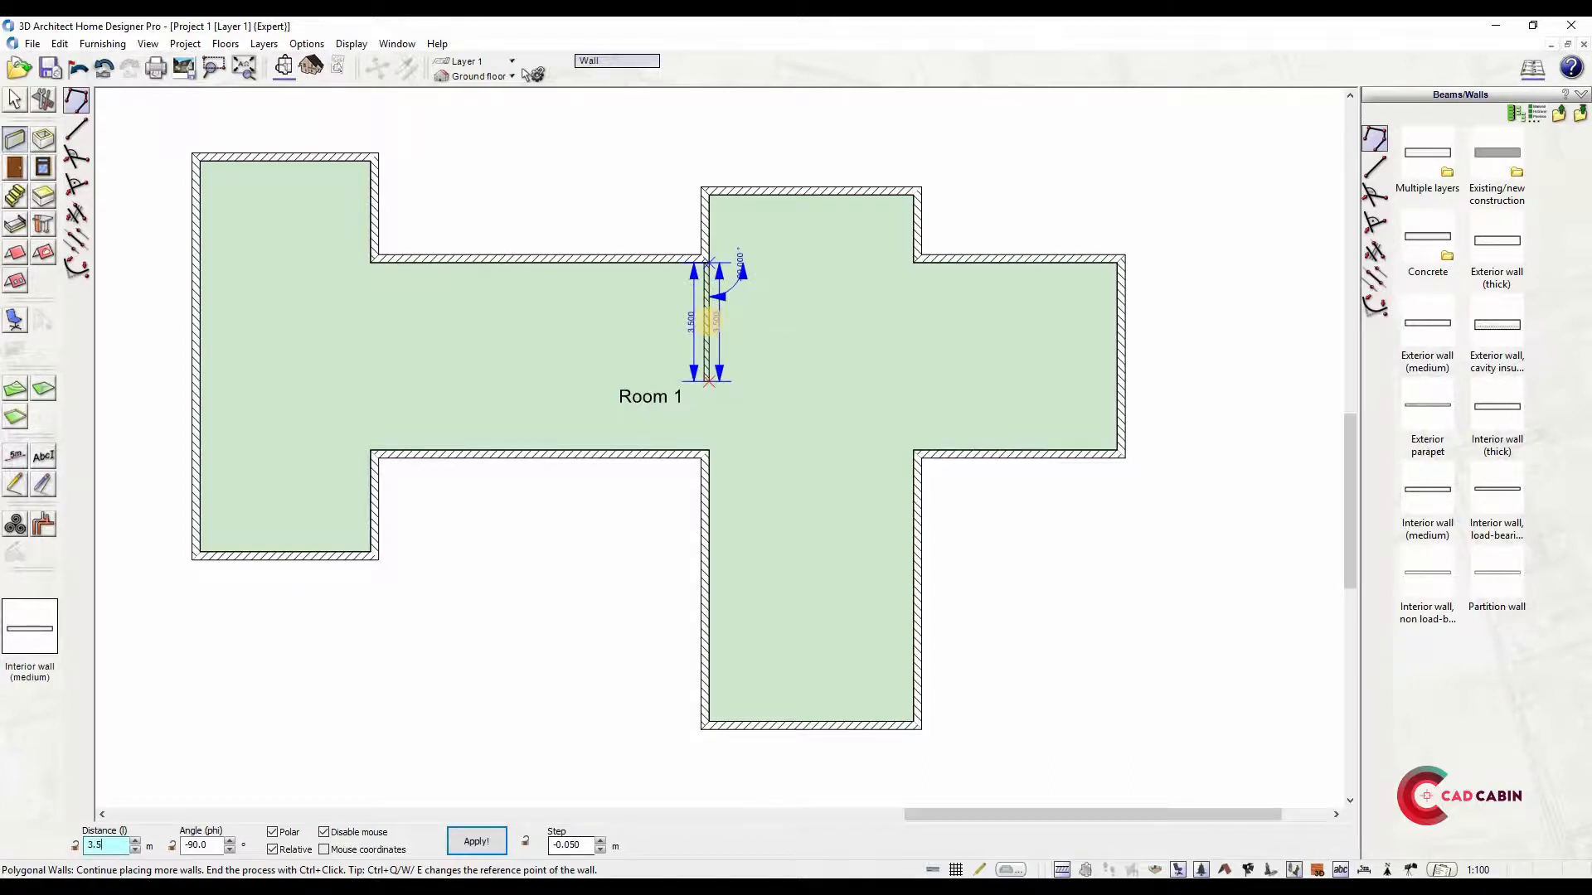
key("Return")
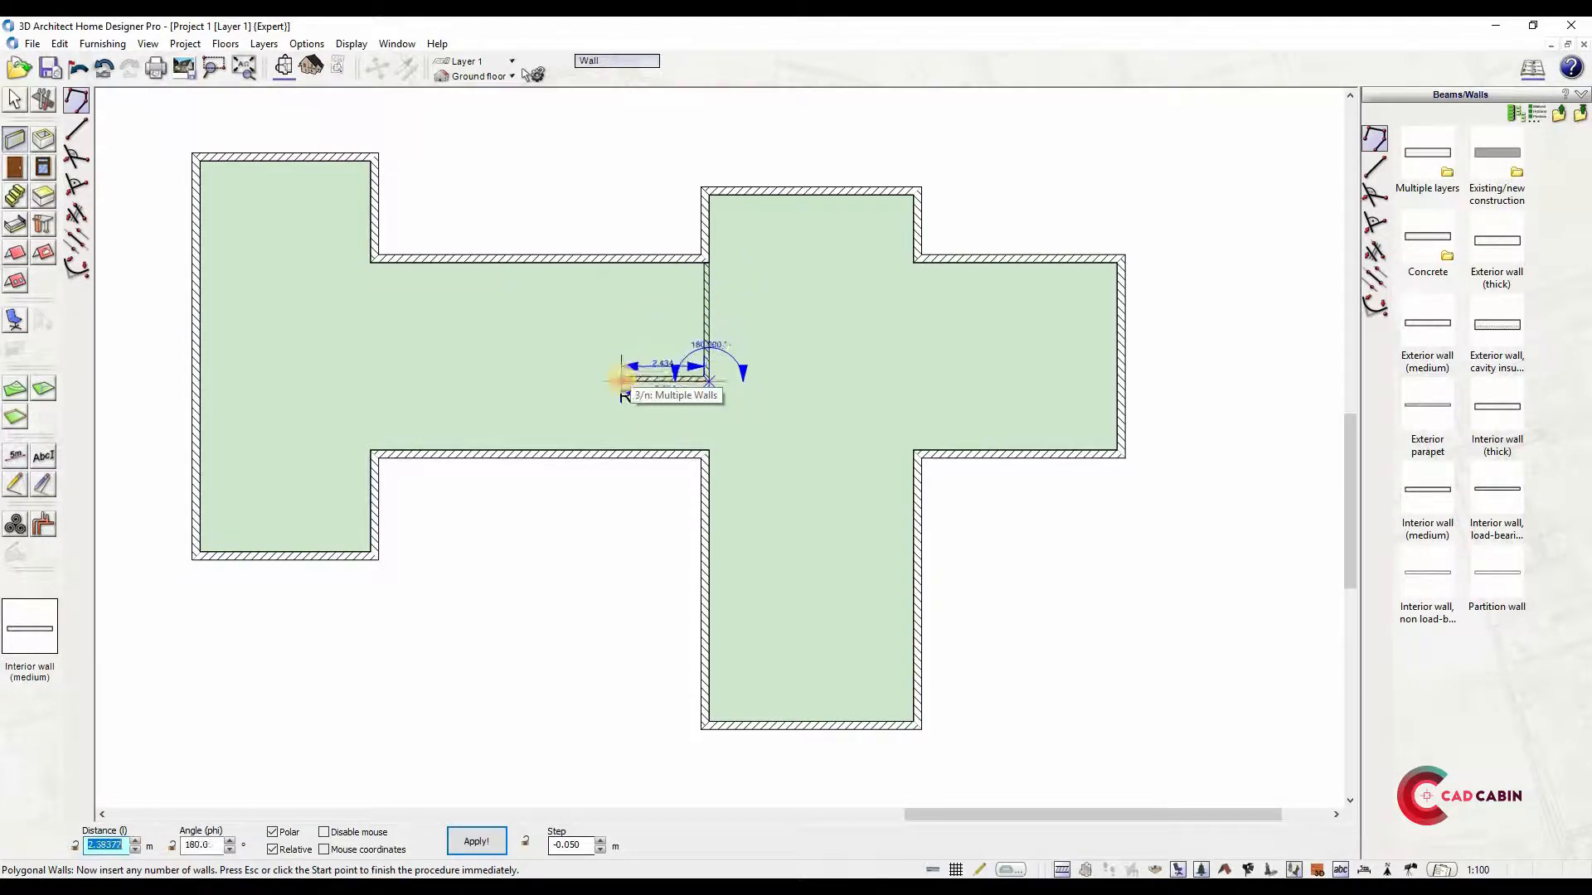
type("1")
key("Return")
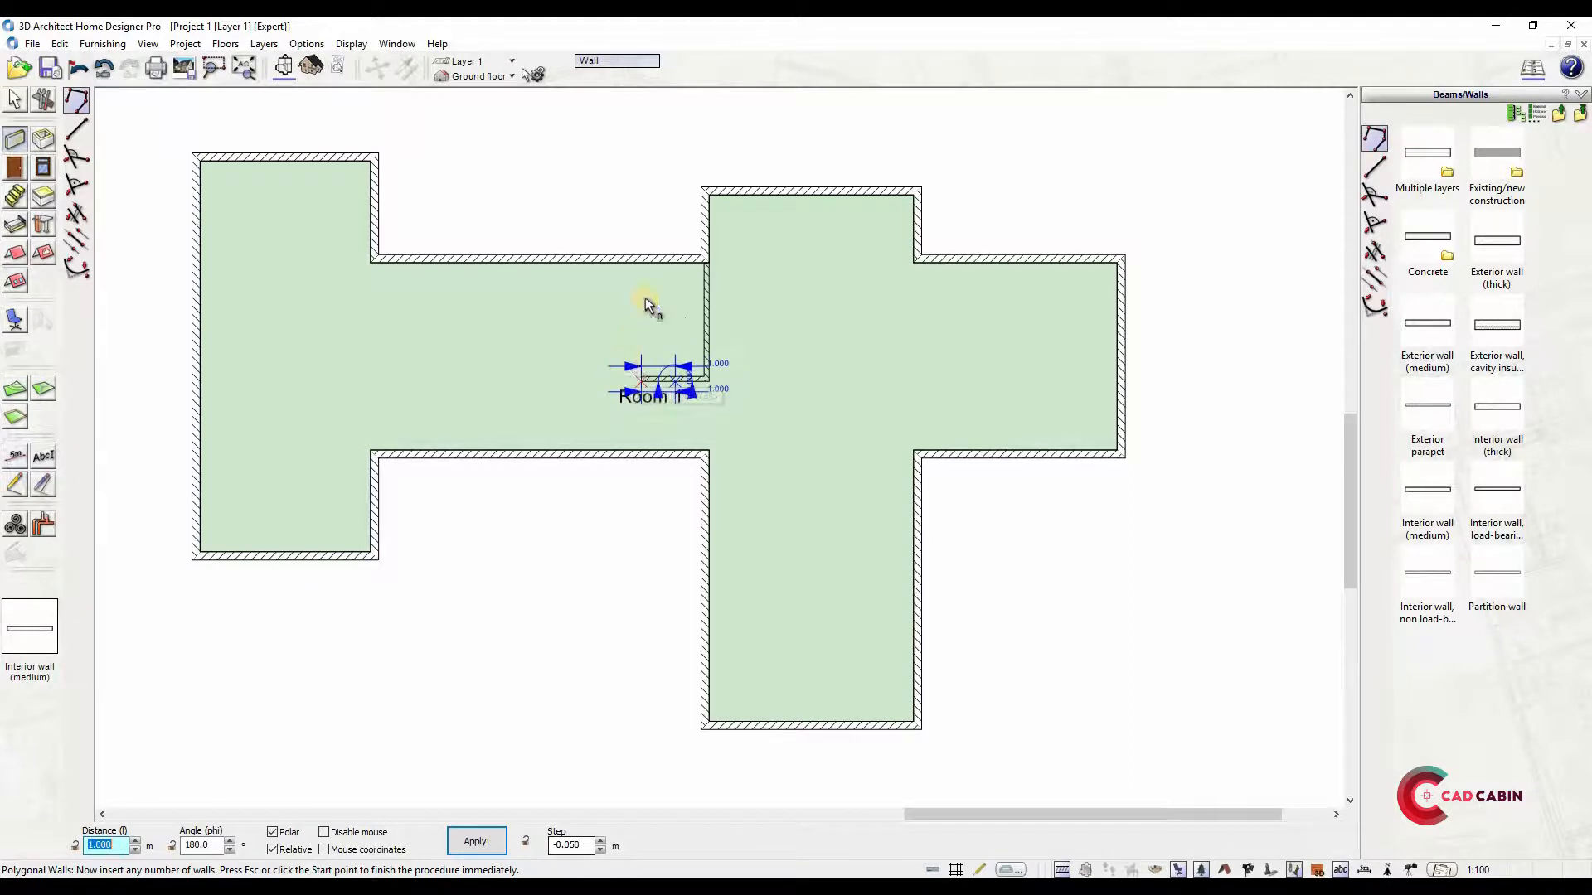
left_click(670, 261)
Add interior walls enclosing a second, wider room directly west of the narrow room, up to the north exterior wall
left_click(674, 380)
left_click(618, 386)
left_click(614, 262)
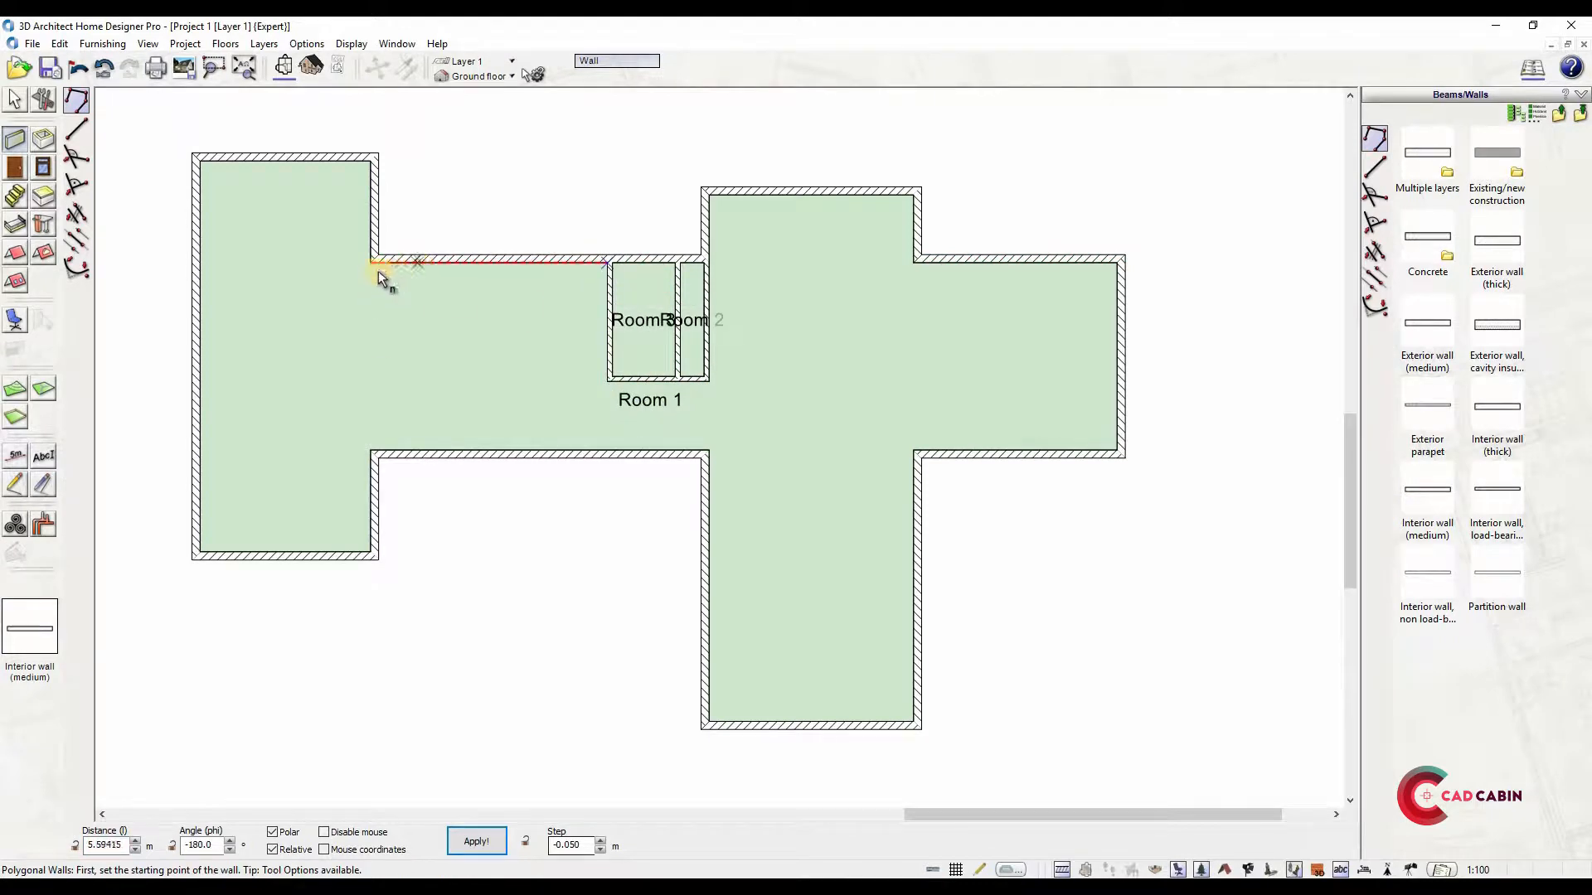
Enclose a room at the junction with the west wing using polygonal interior walls, ending at the inner exterior-wall corner
left_click(409, 261)
type("3")
left_click(410, 380)
left_click(351, 381)
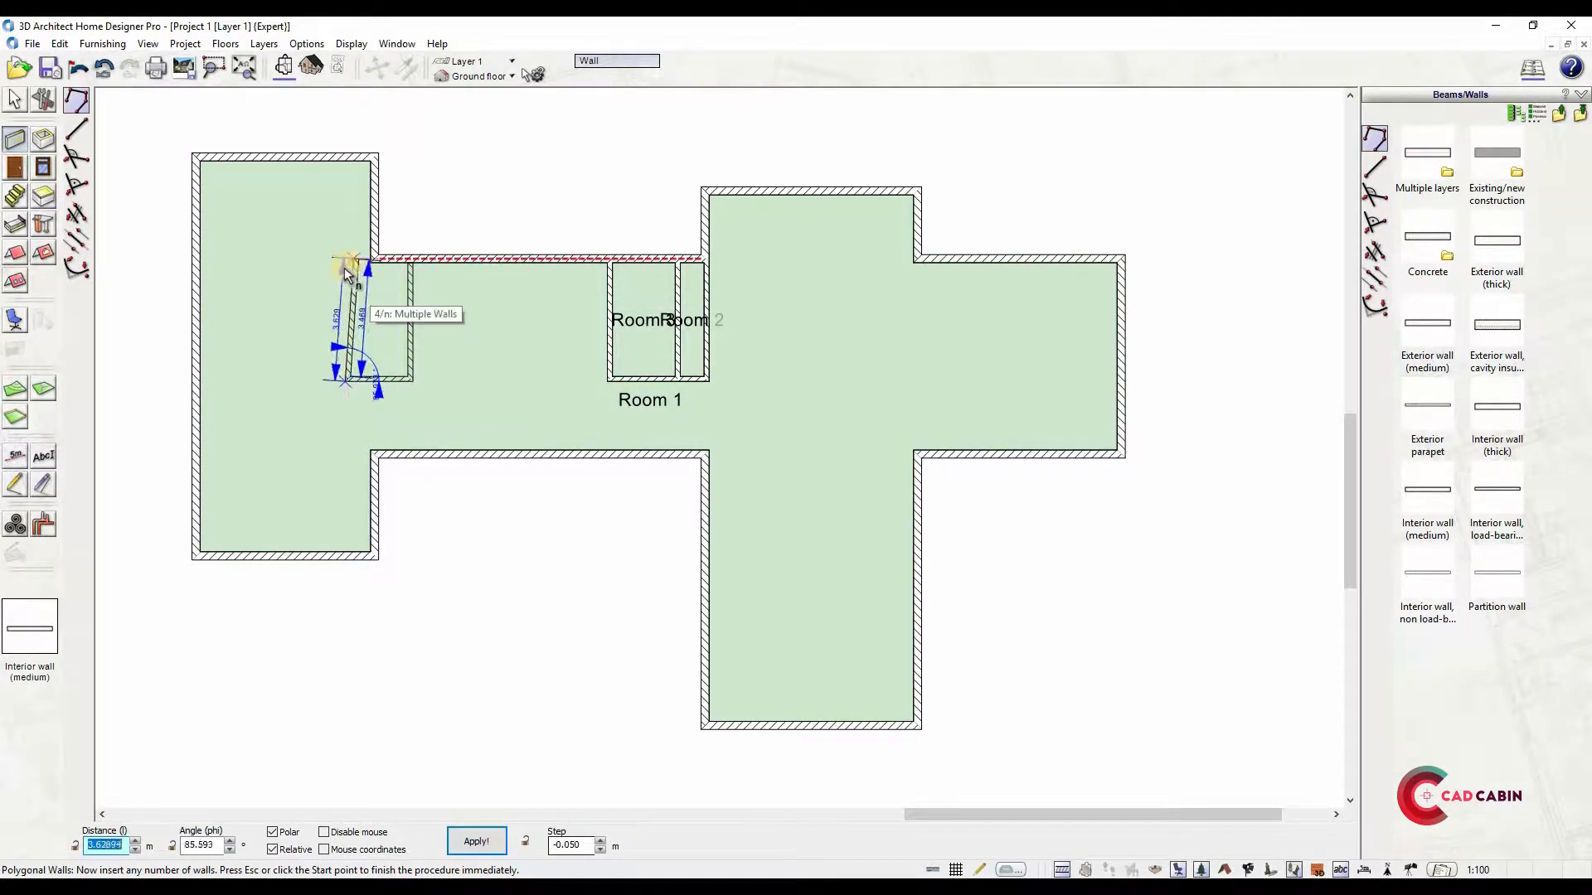
scroll(350, 260, "up", 2)
left_click(336, 263)
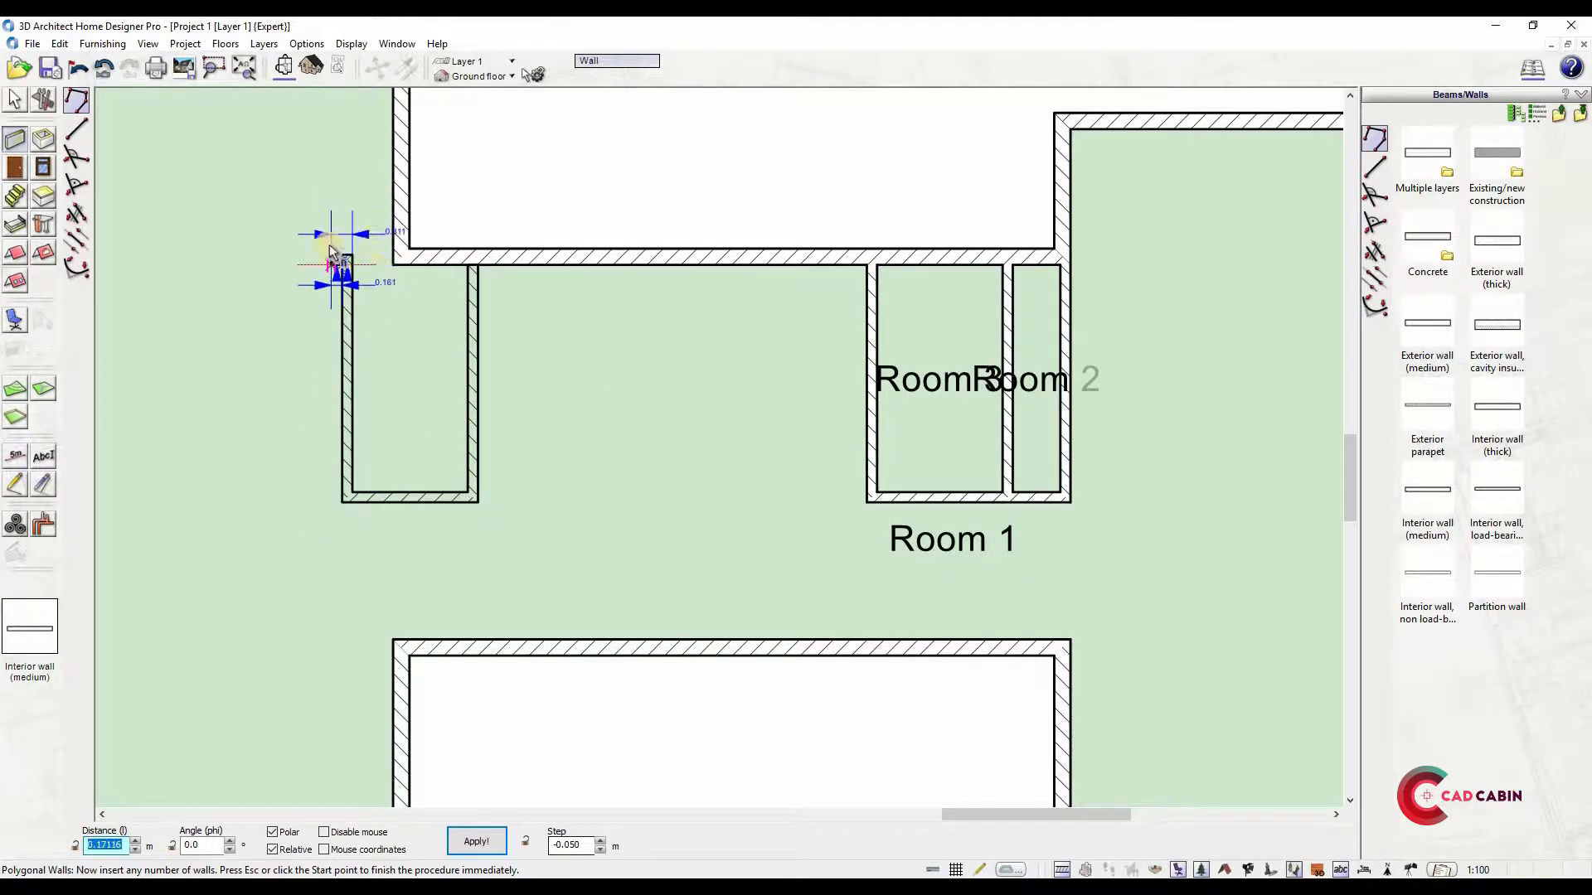
scroll(375, 266, "down", 1)
scroll(369, 261, "up", 2)
left_click(415, 305)
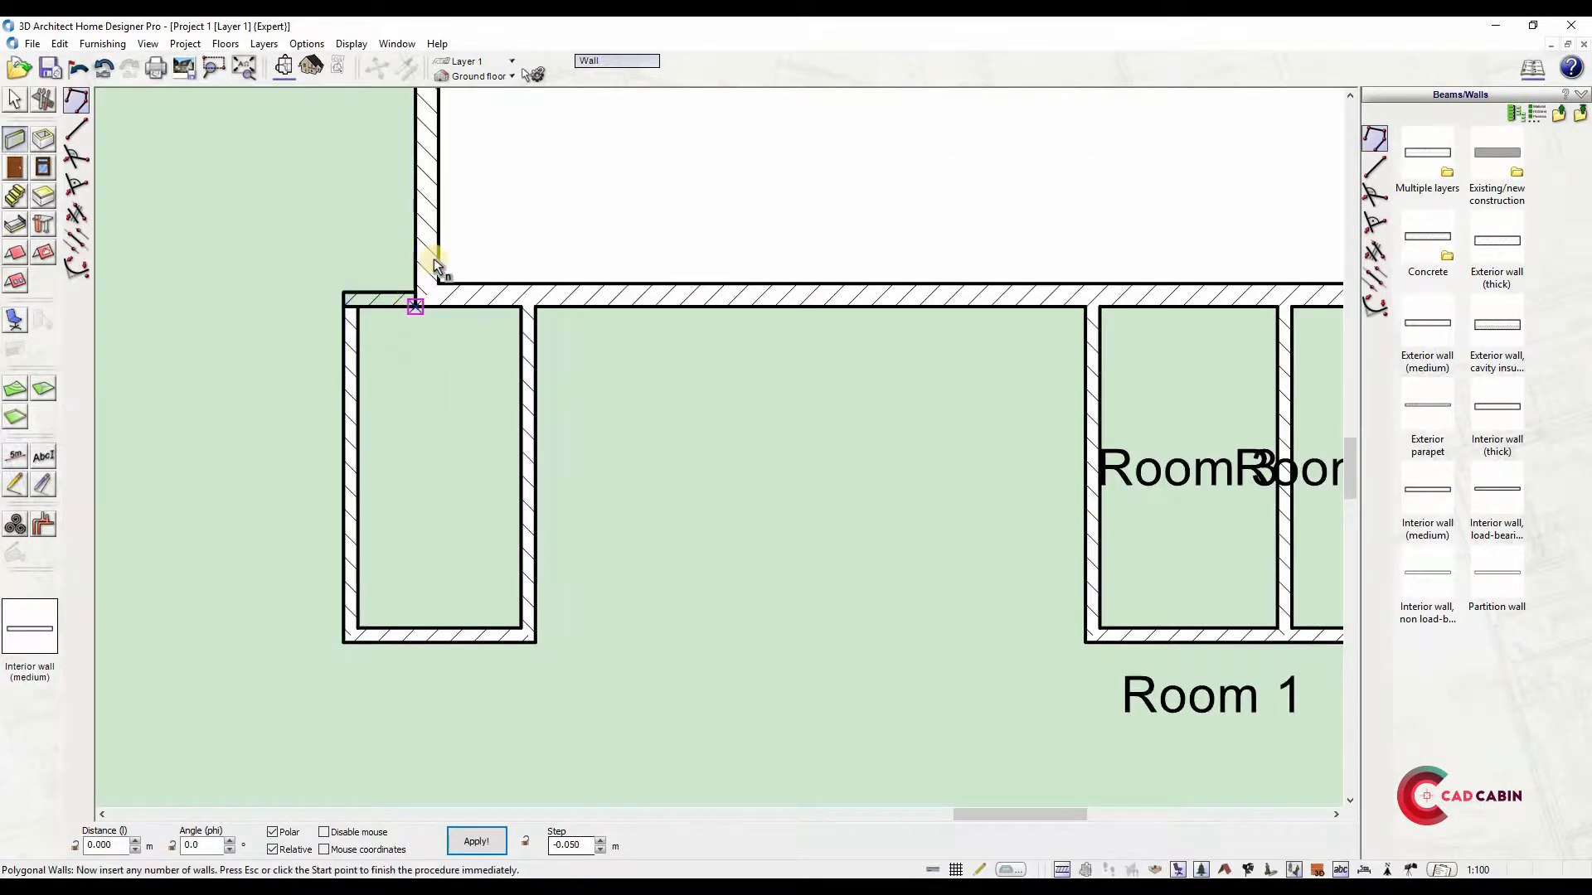
key("Escape")
Add three interior walls forming a smaller room against the west side of the junction room
scroll(434, 258, "down", 2)
left_click(389, 450)
left_click(333, 452)
left_click(331, 316)
left_click(389, 315)
key("Escape")
Draw a north-running interior wall inside the west wing and turn it west to meet the exterior wall
left_click(280, 451)
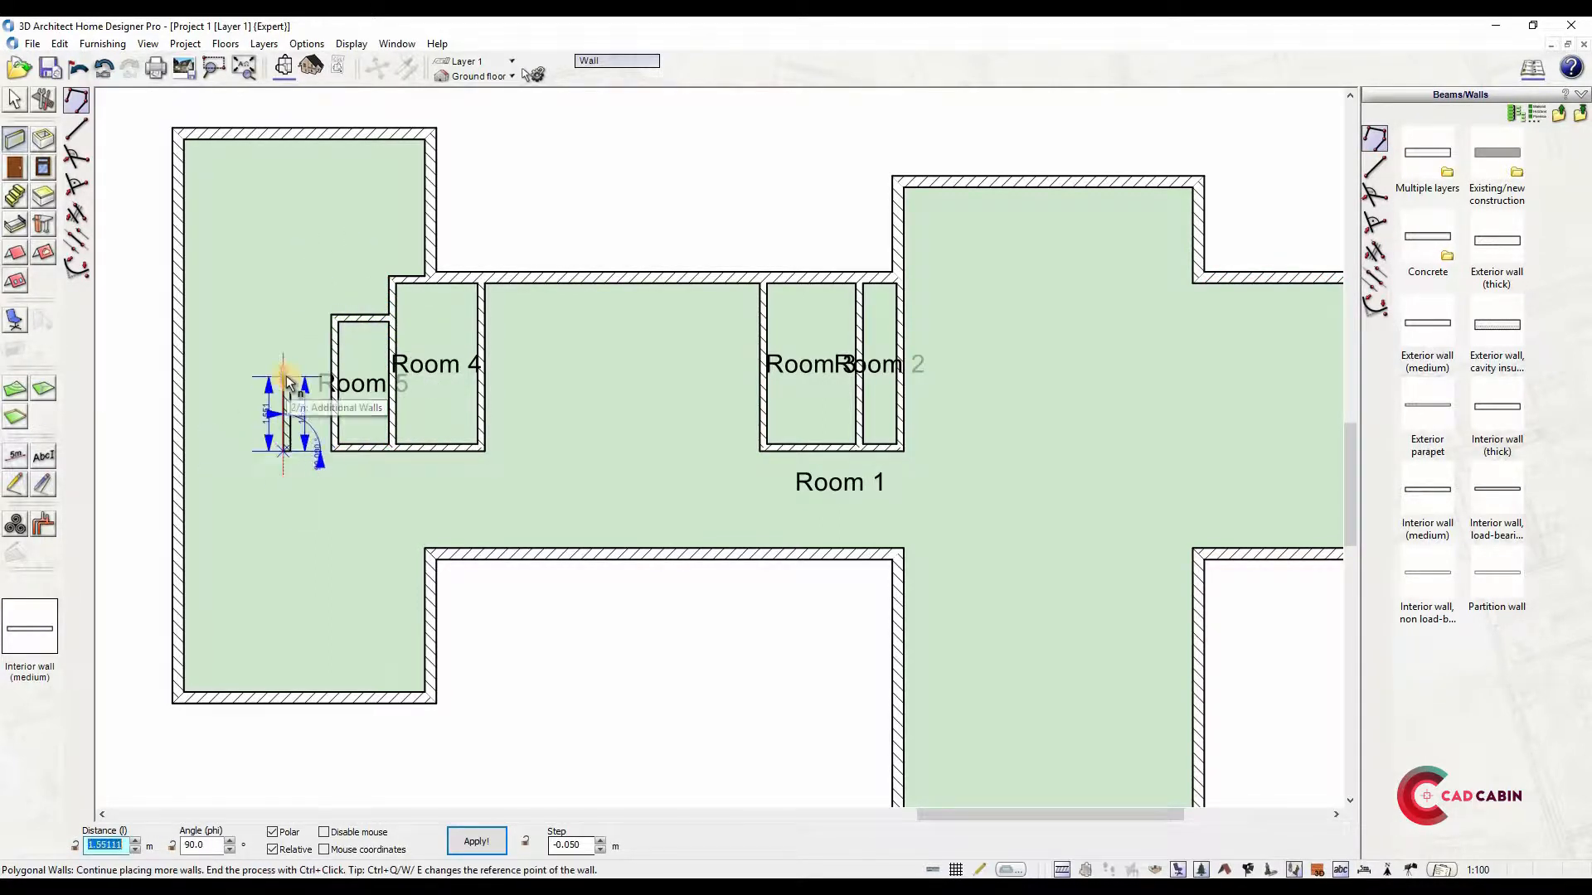
left_click(282, 239)
left_click(205, 252)
key("Escape")
Draw interior walls from the base of that partition west to the exterior wall and east to the small room
left_click(280, 451)
left_click(197, 449)
key("Escape")
left_click(282, 451)
left_click(334, 451)
key("Escape")
Draw a short interior wall from the west wing's southern inner corner up to the wall below the junction rooms
left_click(427, 548)
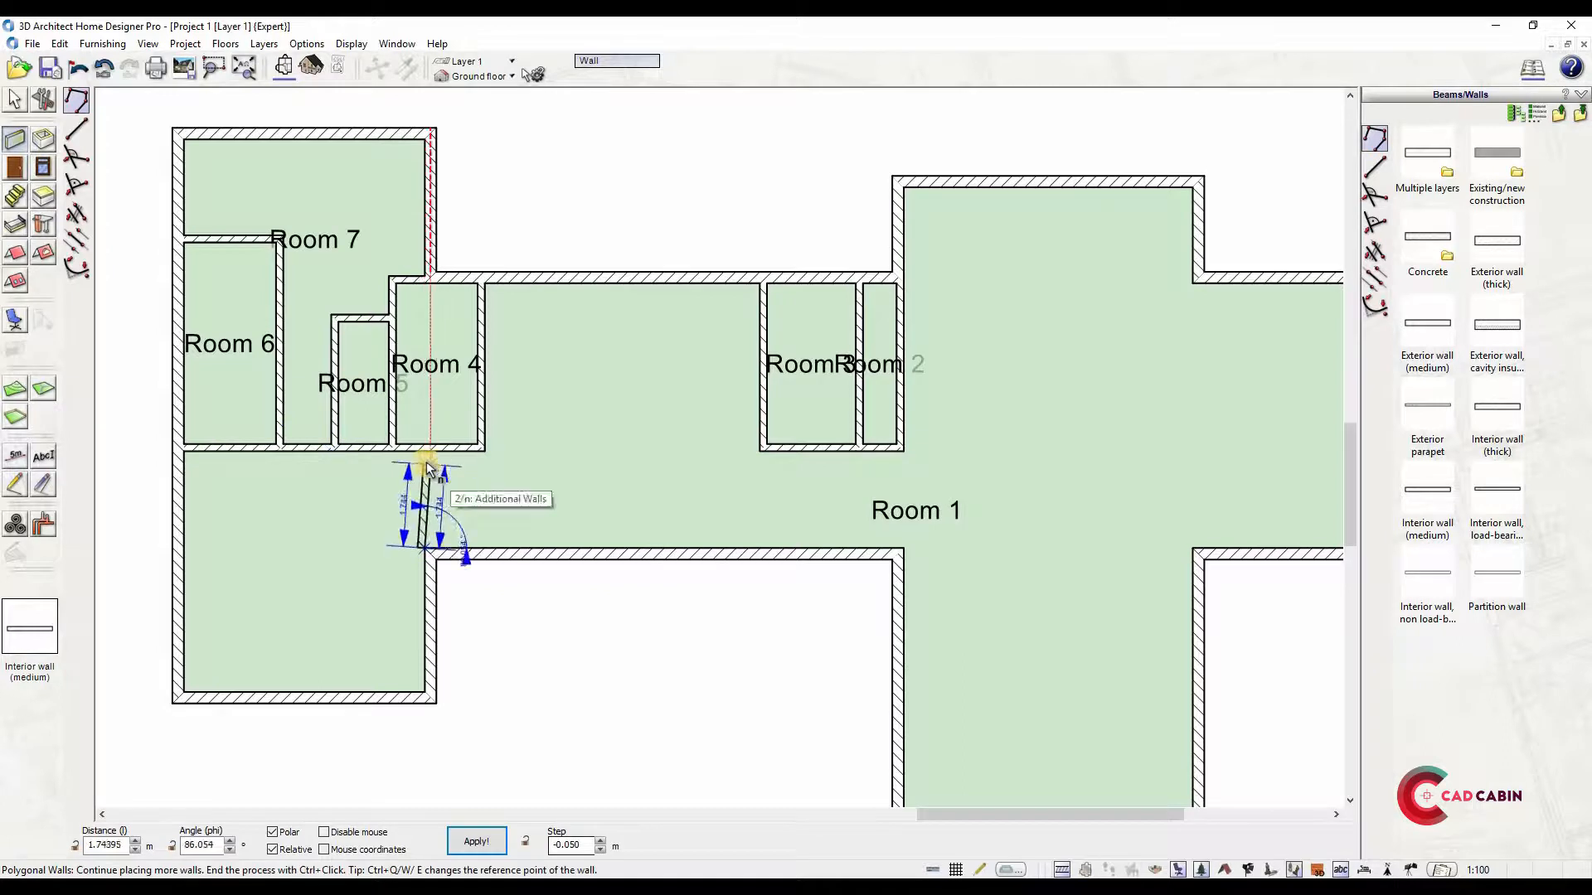
left_click(426, 452)
key("Escape")
Draw interior walls at the east wing's entrance: 3.5 m south from the north wall, west to the inner corner line, then south to the corner
scroll(464, 446, "down", 2)
scroll(705, 361, "up", 1)
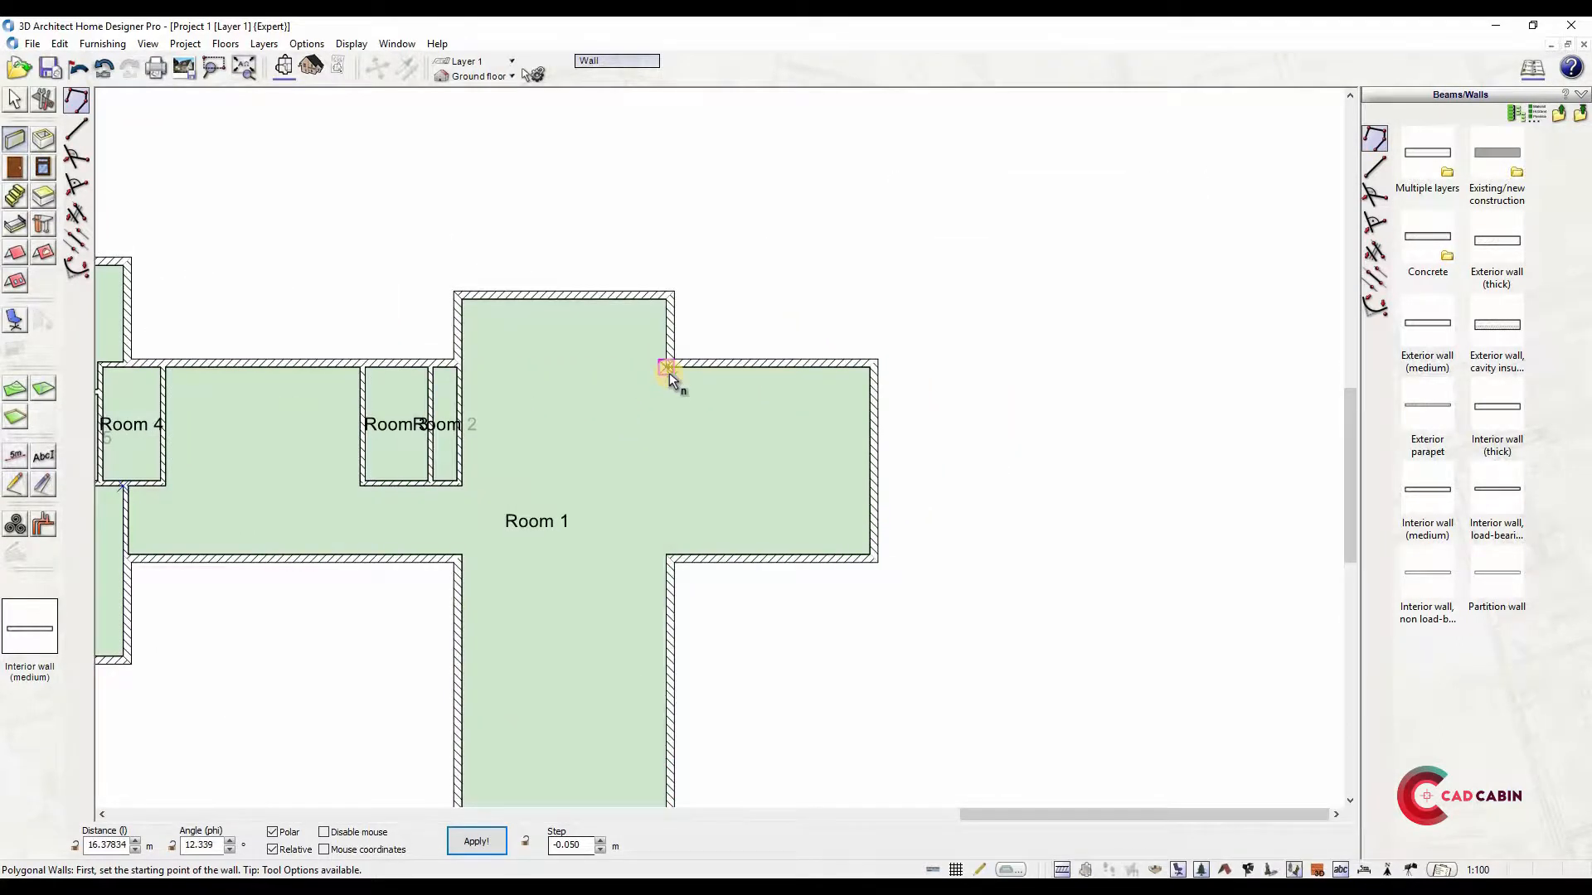
left_click(687, 367)
type("3.5")
key("Return")
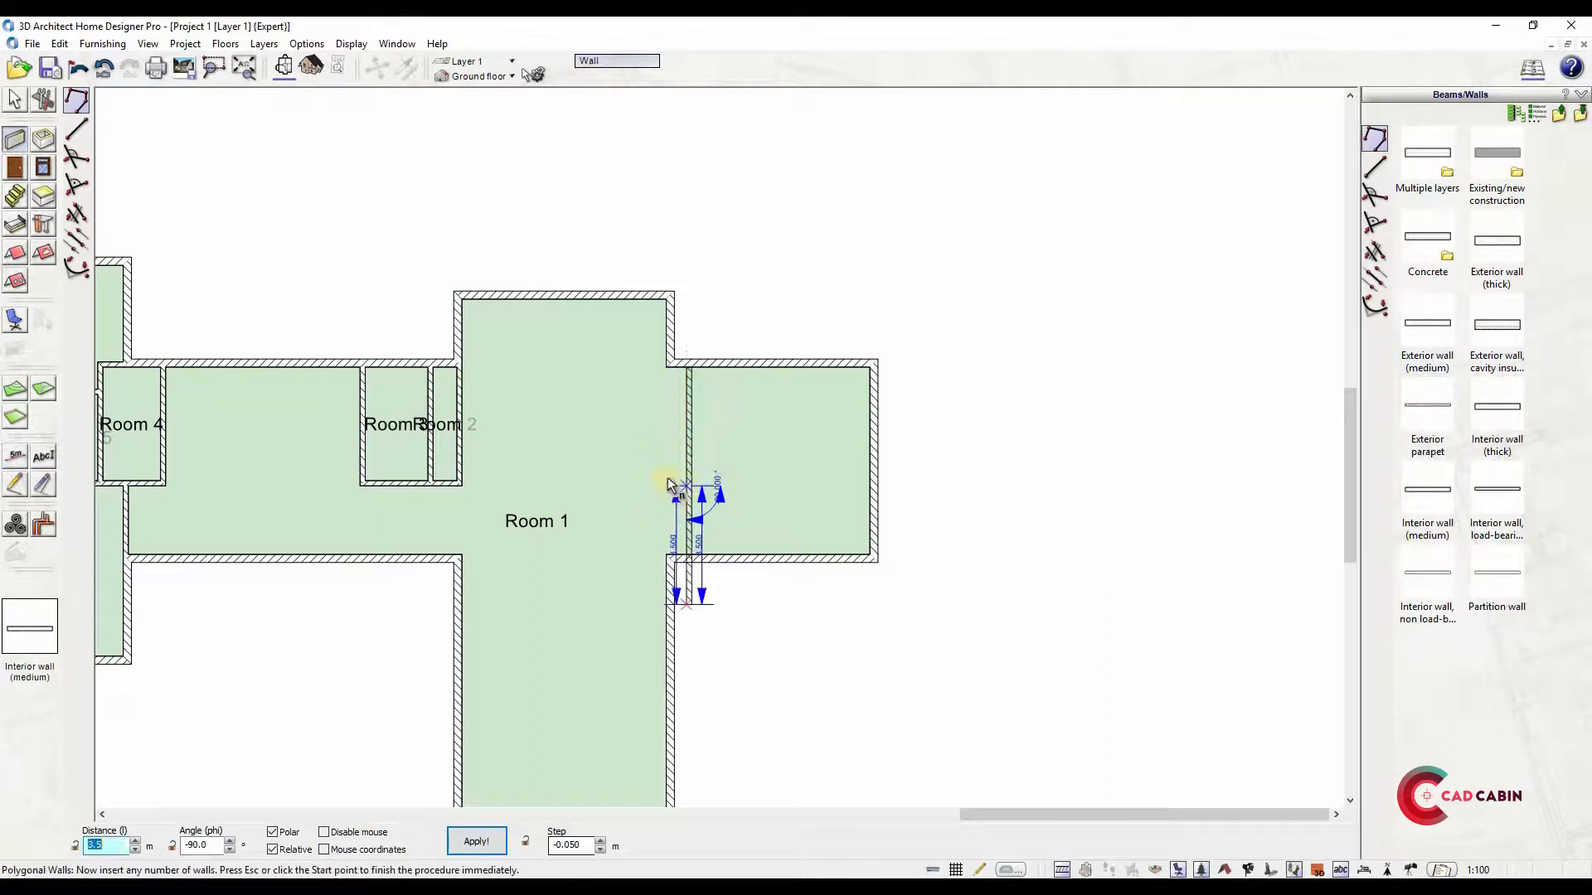
scroll(671, 487, "up", 2)
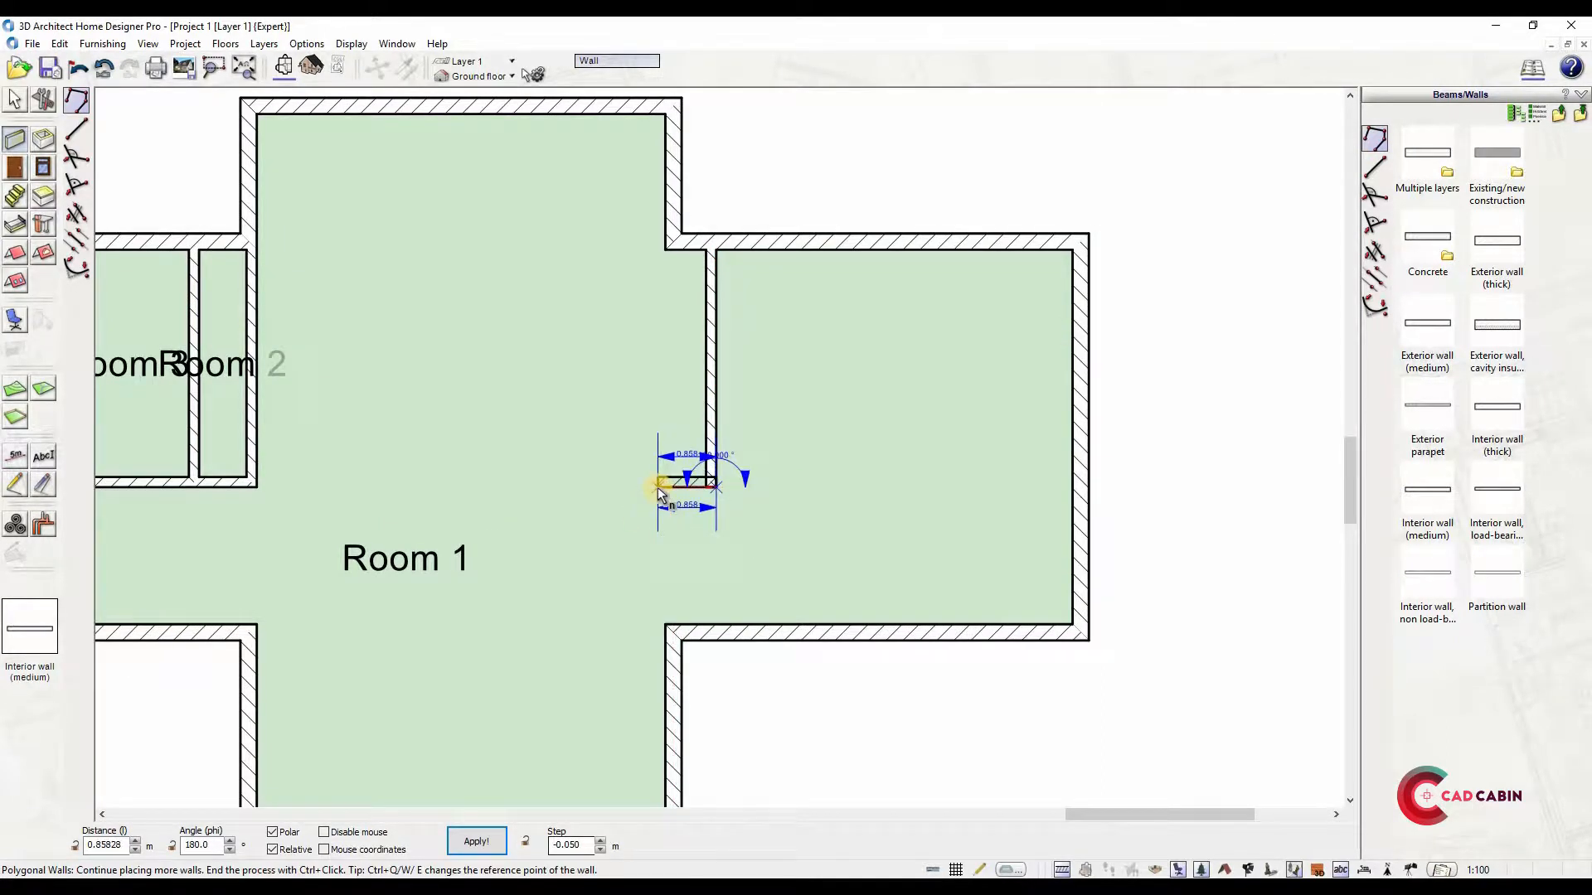
left_click(670, 487)
left_click(672, 627, "ctrl")
left_click(834, 455)
left_click(873, 486)
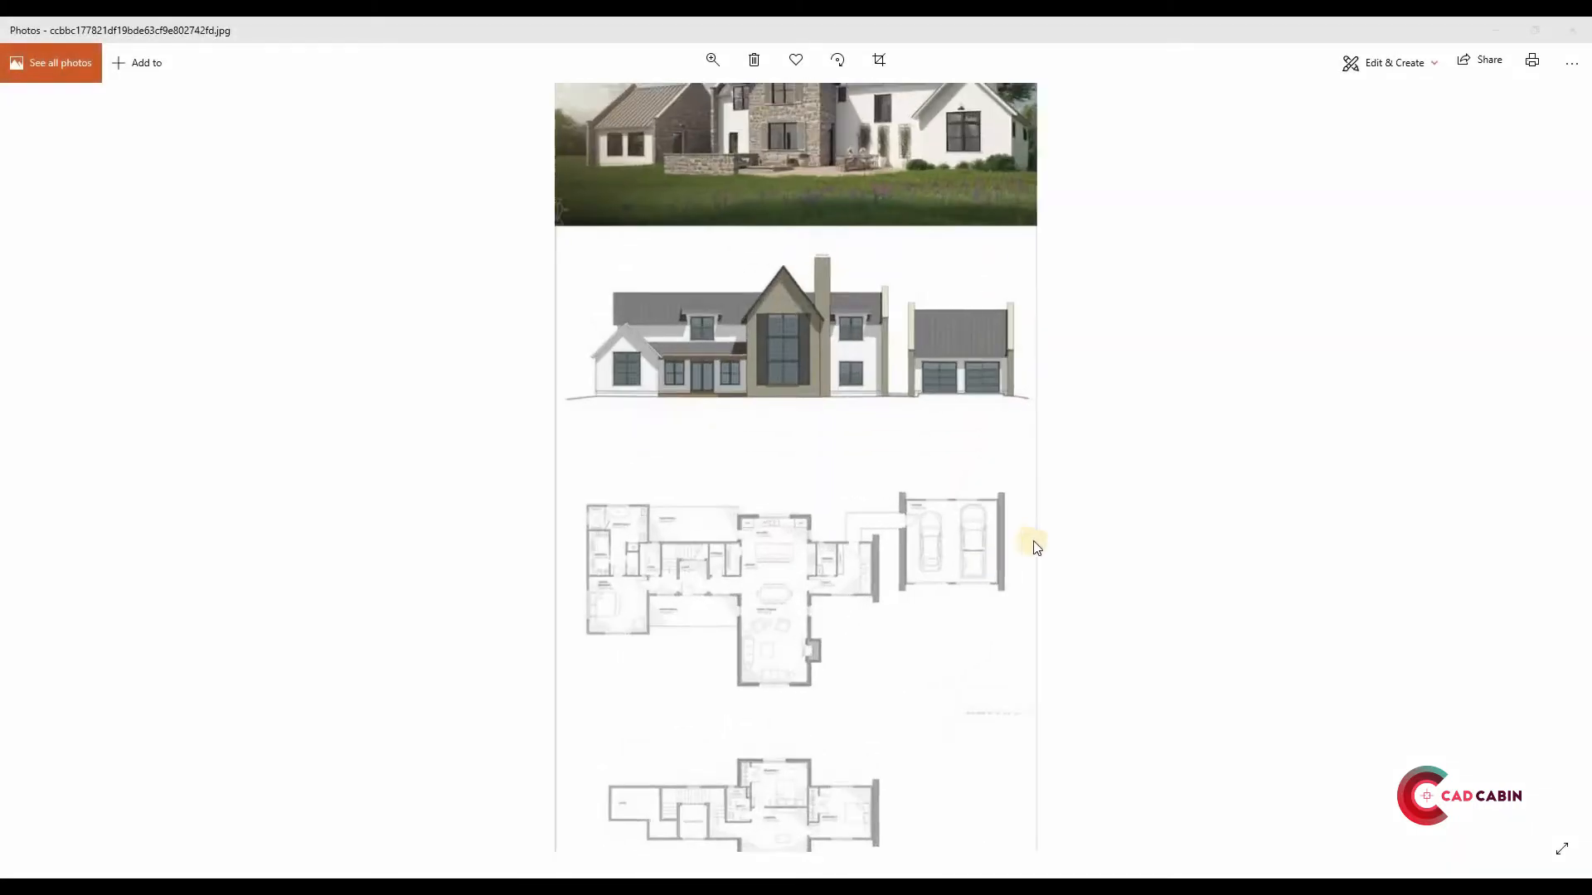
Check the garage in the reference plan, return to the floor plan and choose the Rectangular Room type
scroll(1037, 548, "up", 3)
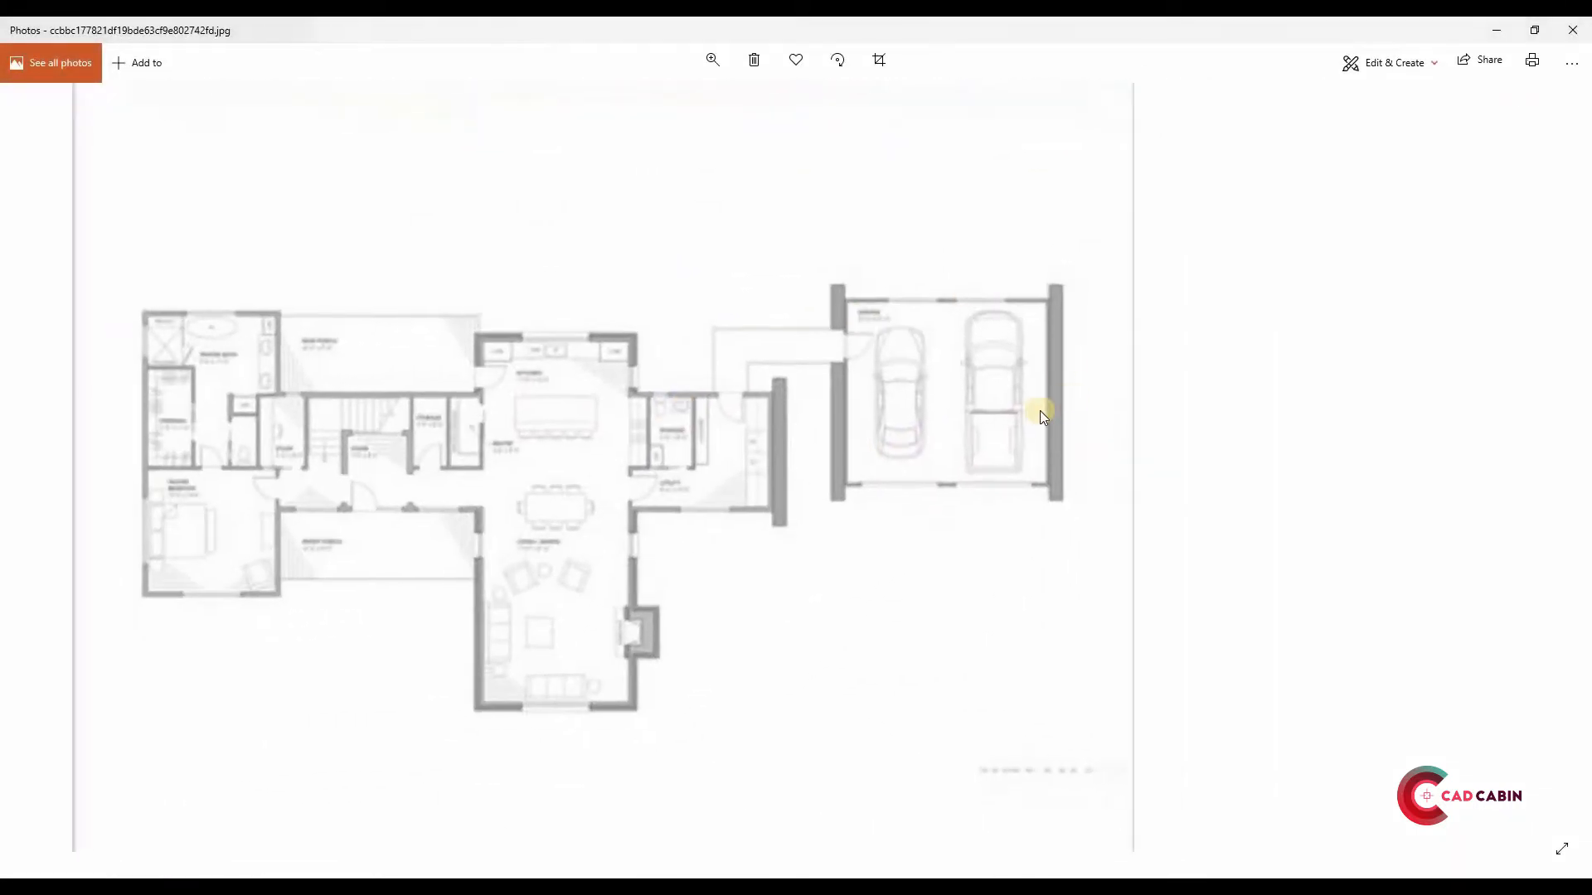
left_click(1496, 31)
middle_click_drag(1178, 260, 519, 379)
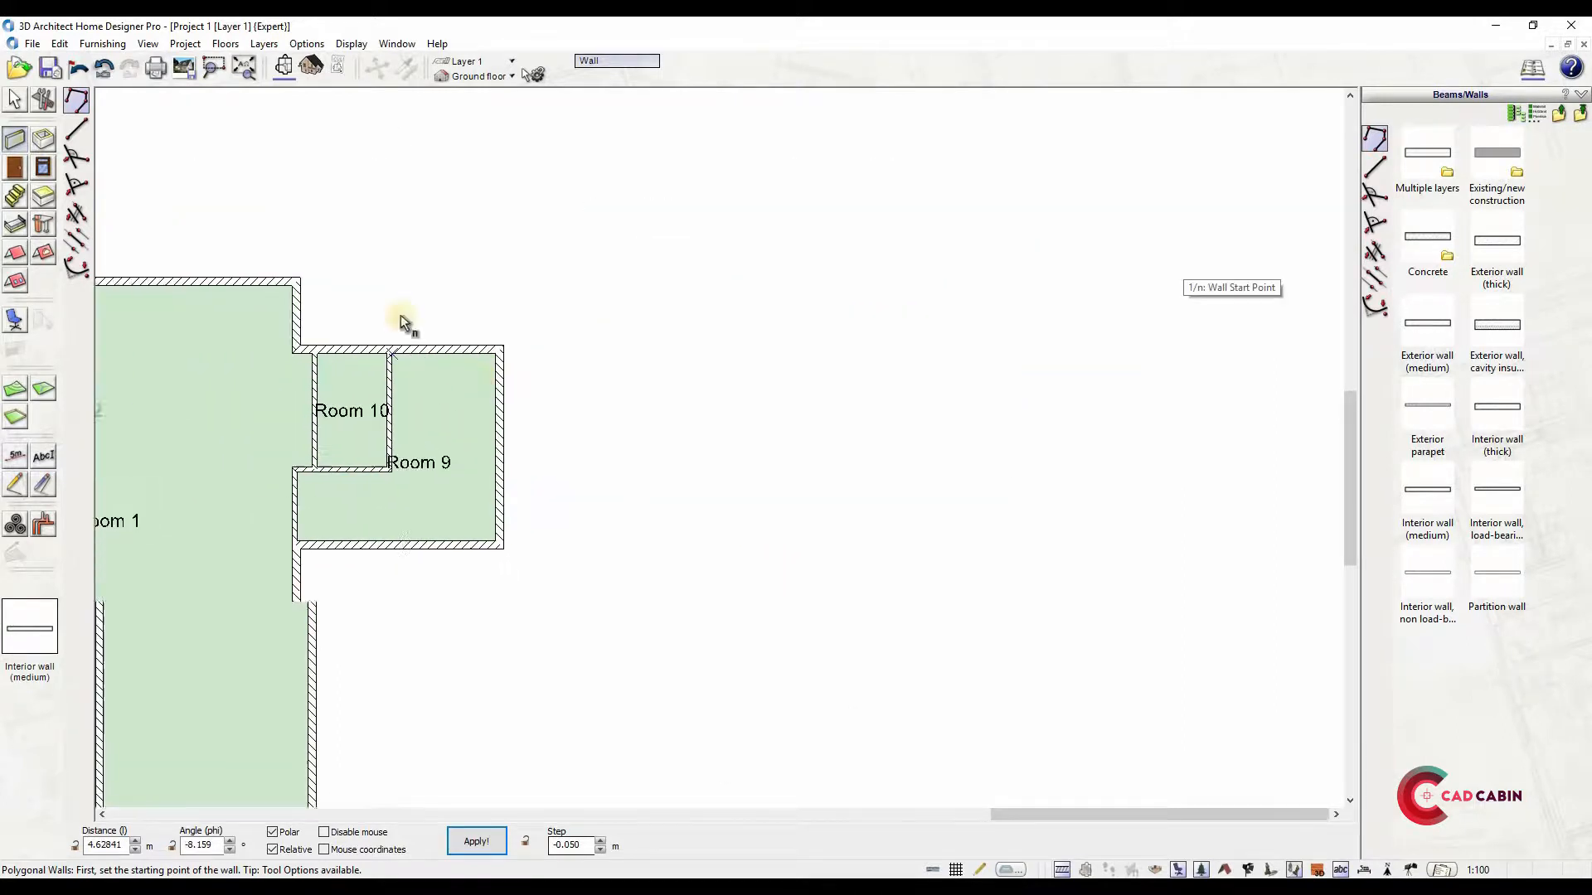
left_click(44, 141)
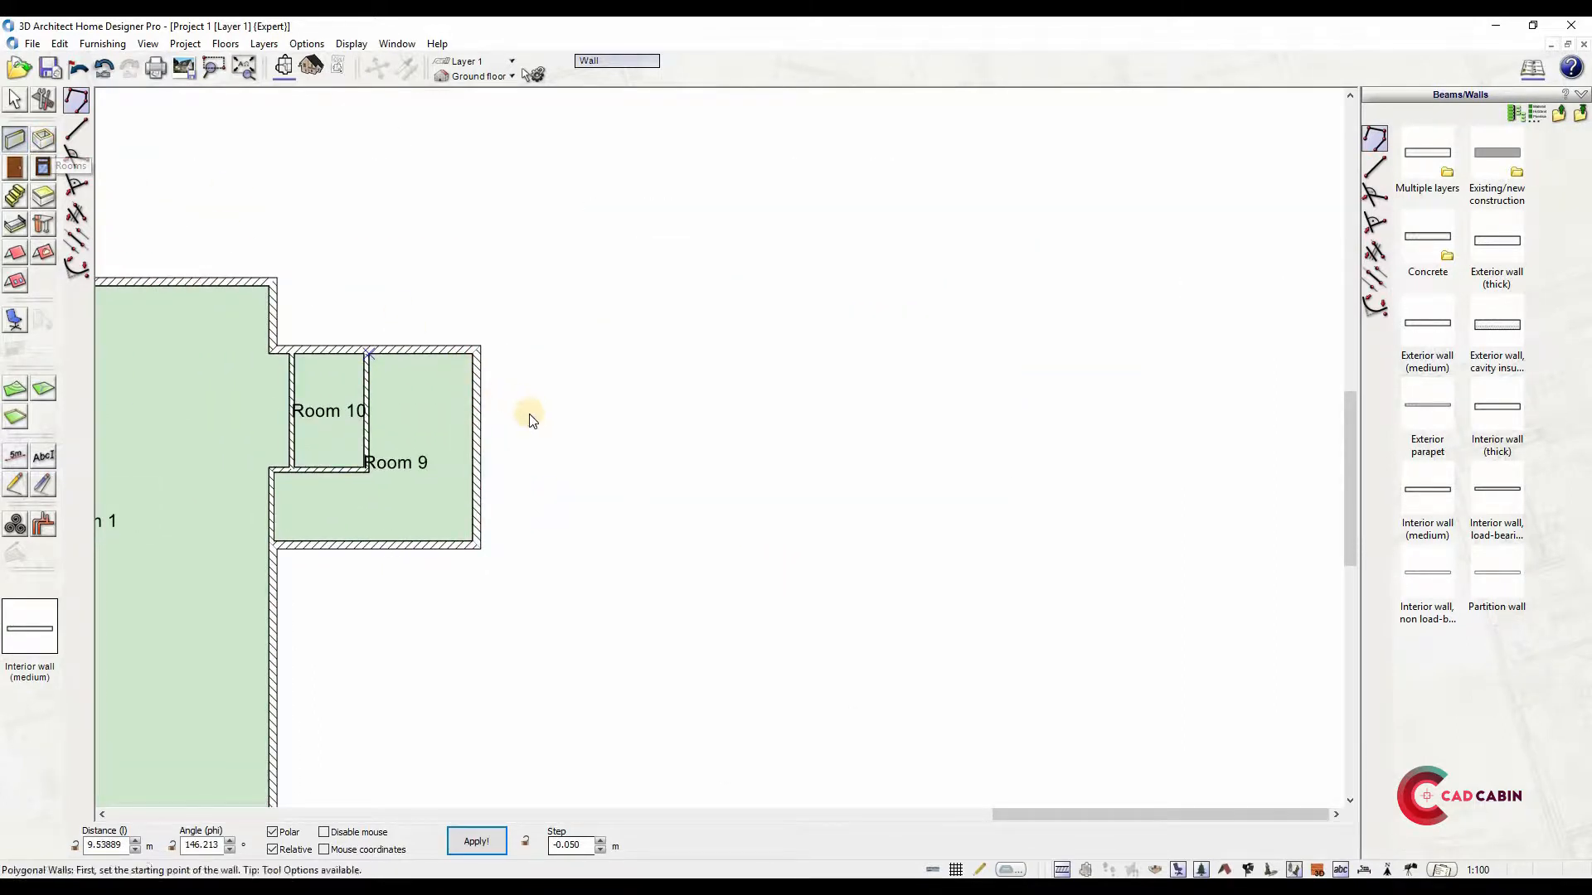
left_click(1429, 159)
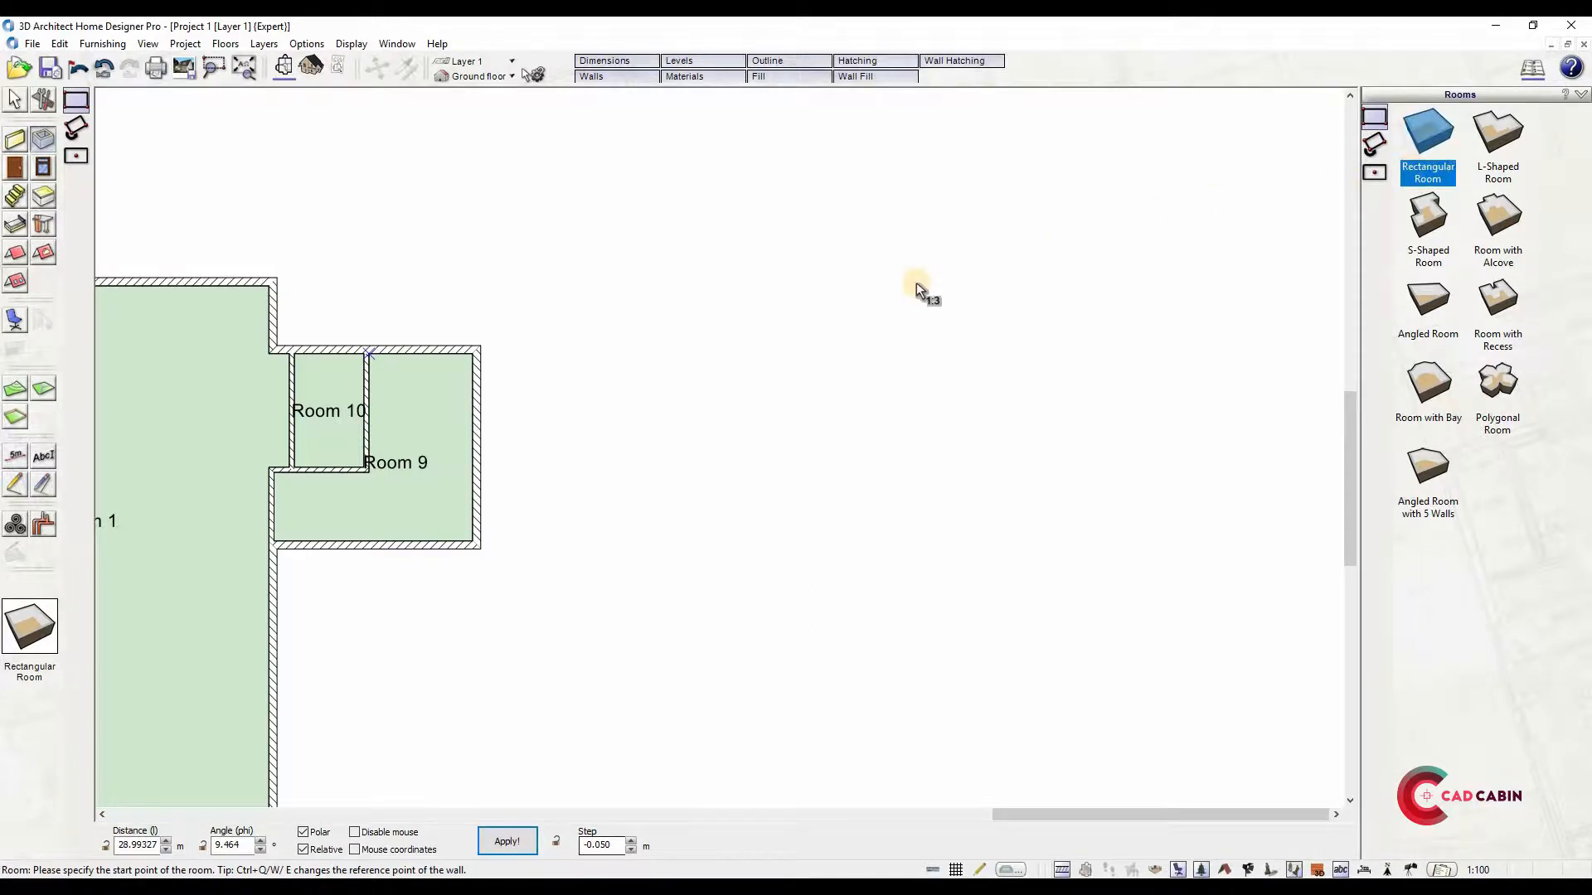
left_click(557, 429)
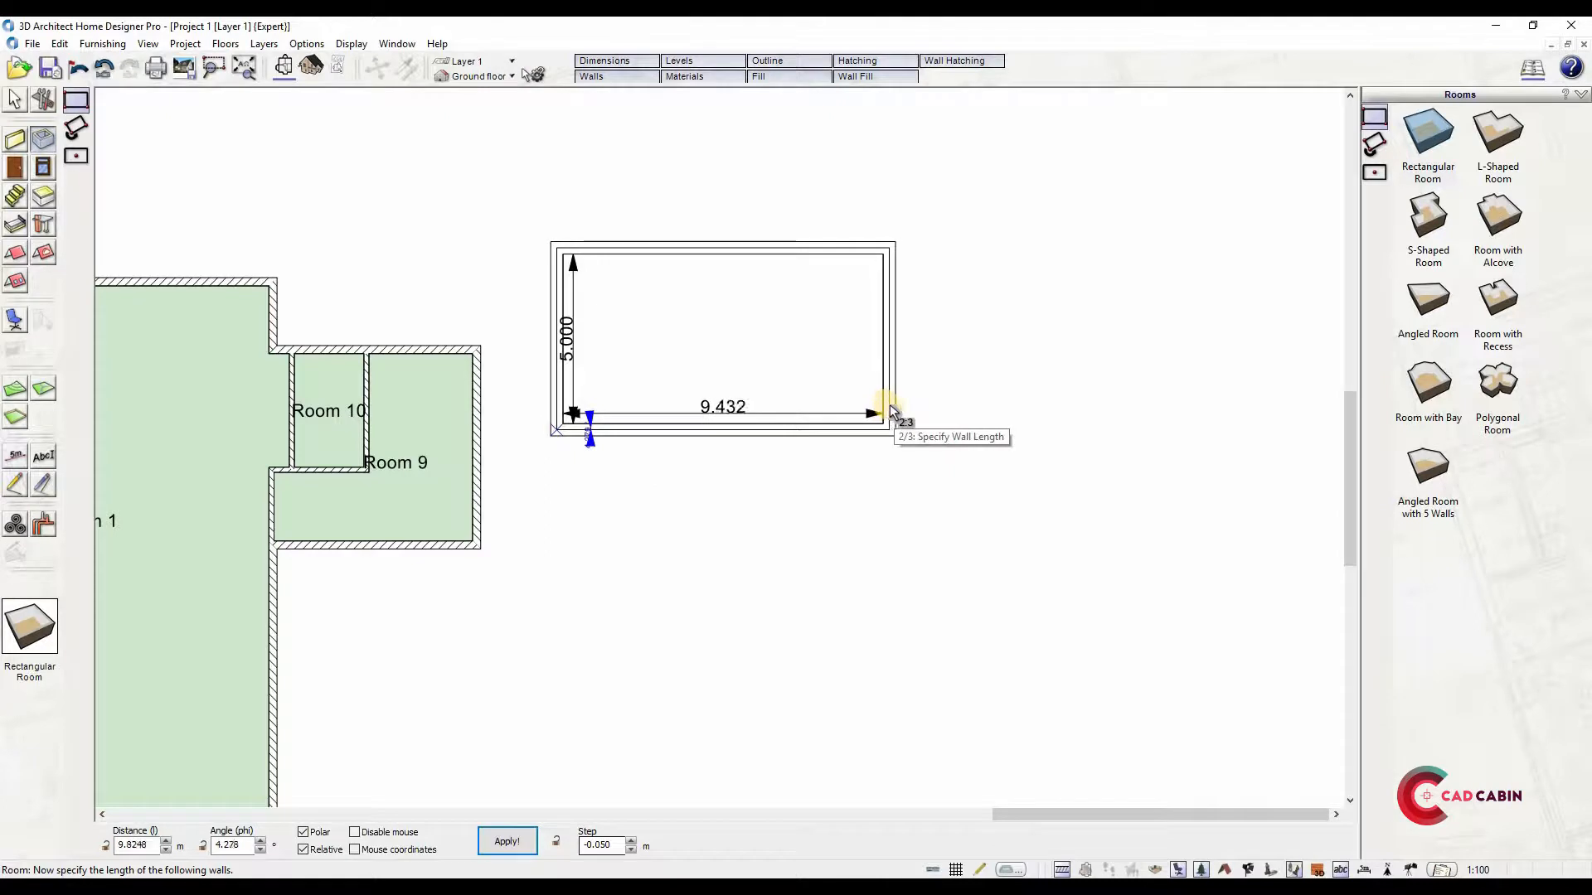
type("9")
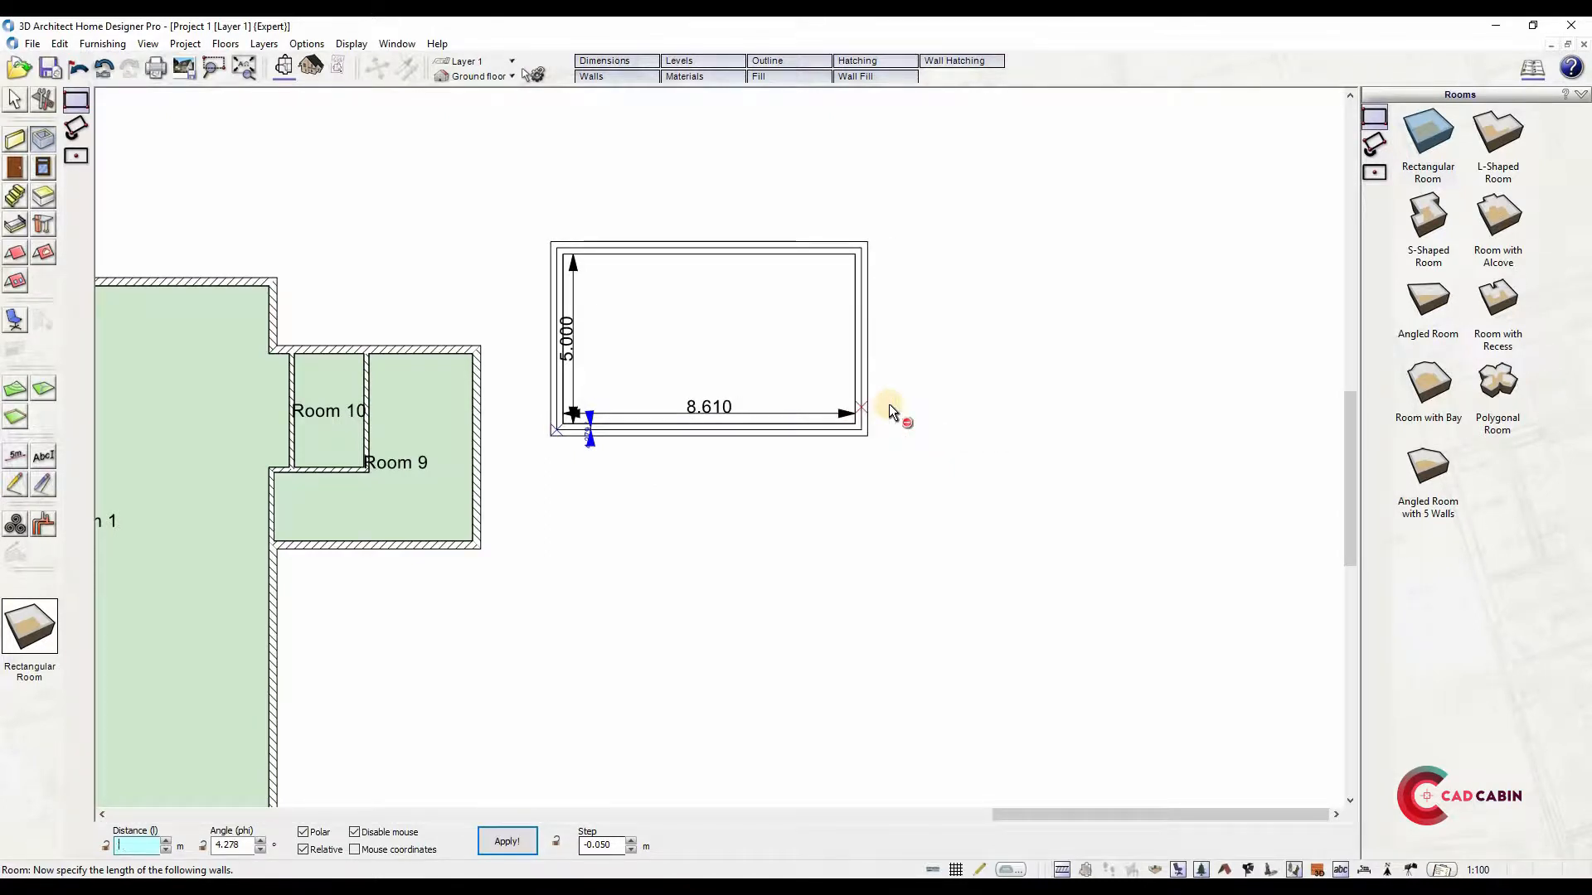
key("Escape")
key("Escape")
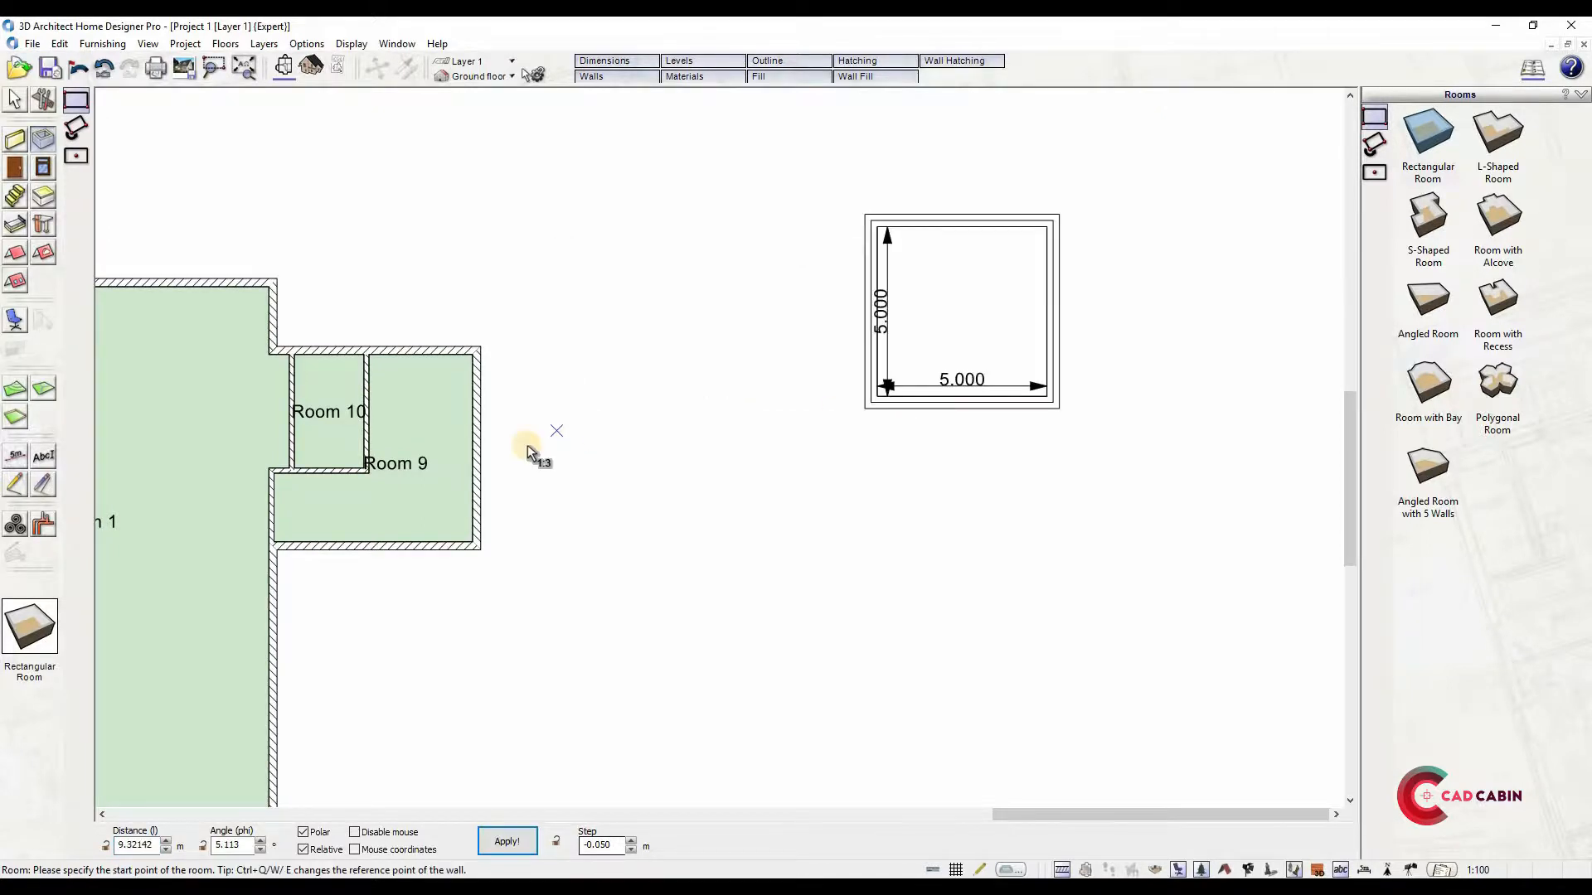
Draw the detached garage as a rectangular room, 9 m wide and 8 m deep, northeast of the east wing
left_click(554, 433)
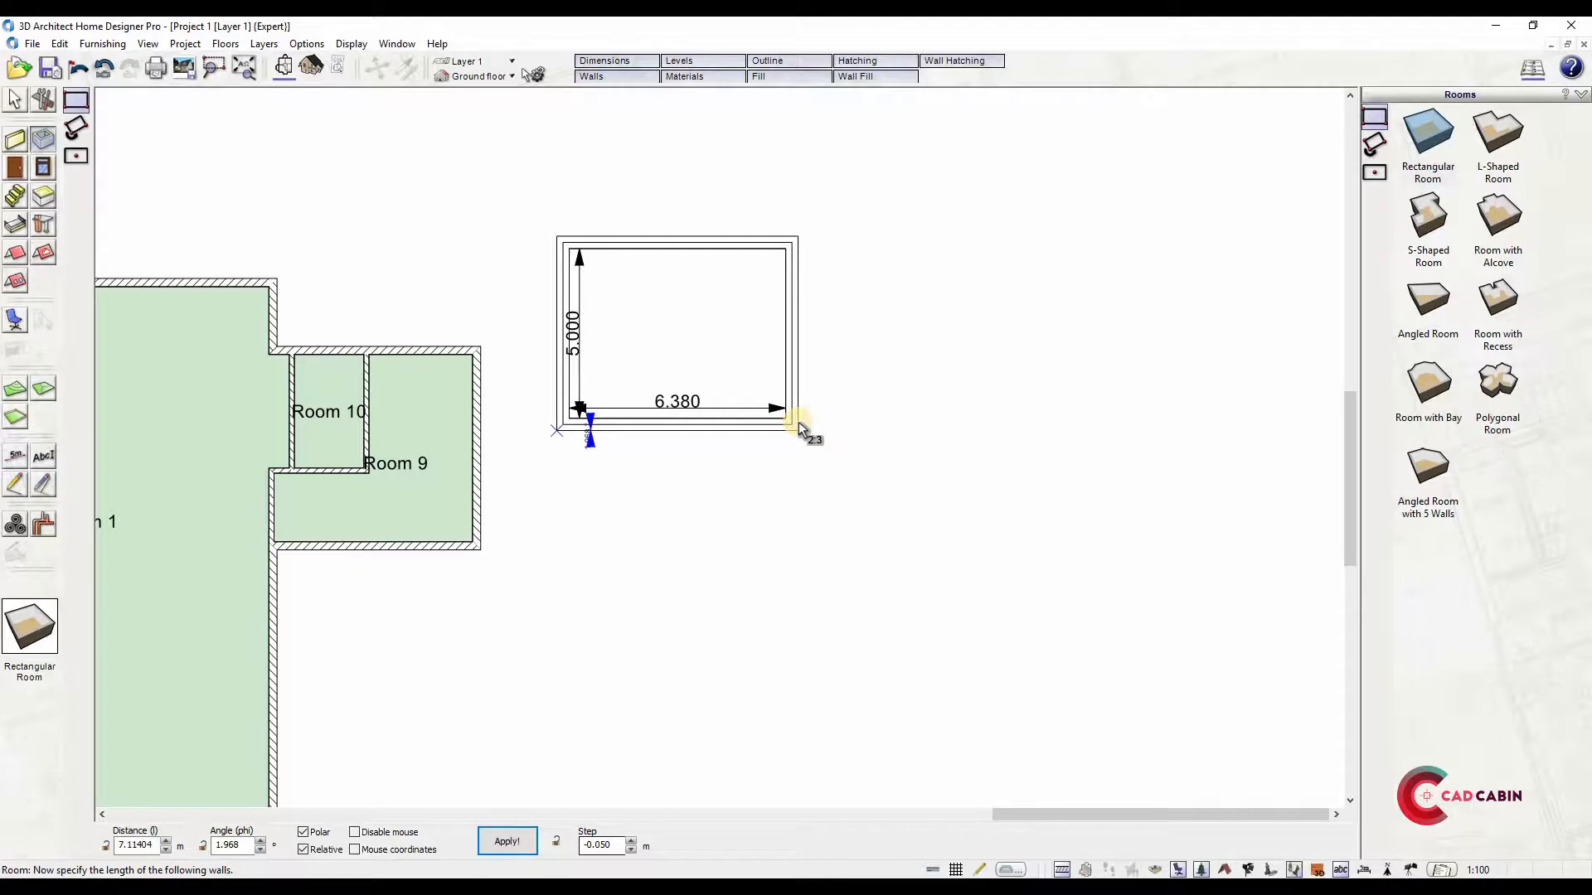
type("9")
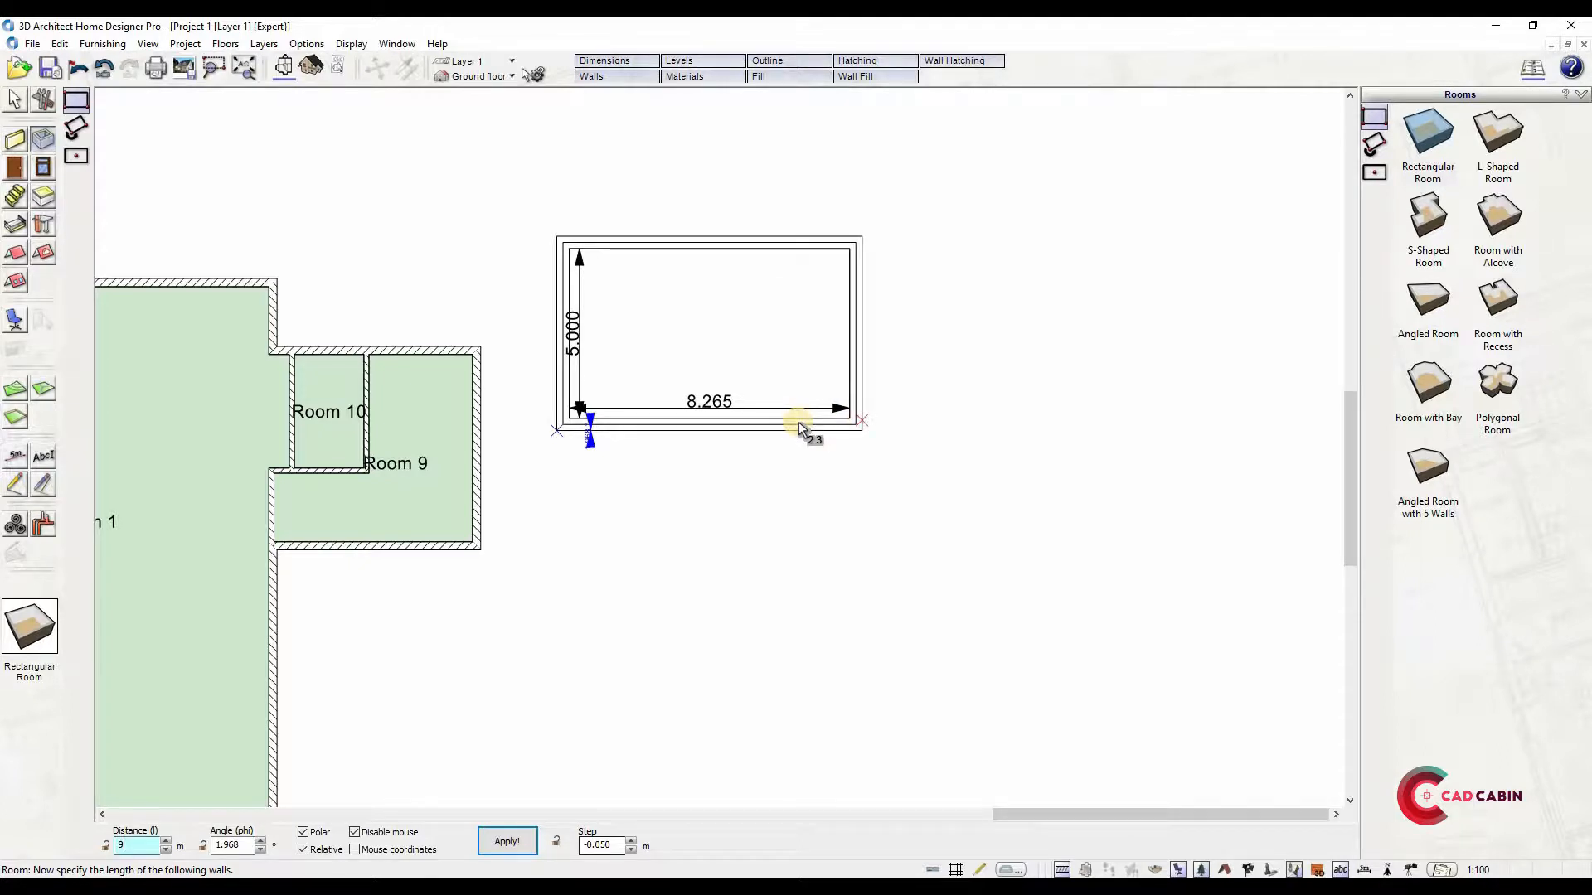
key("Return")
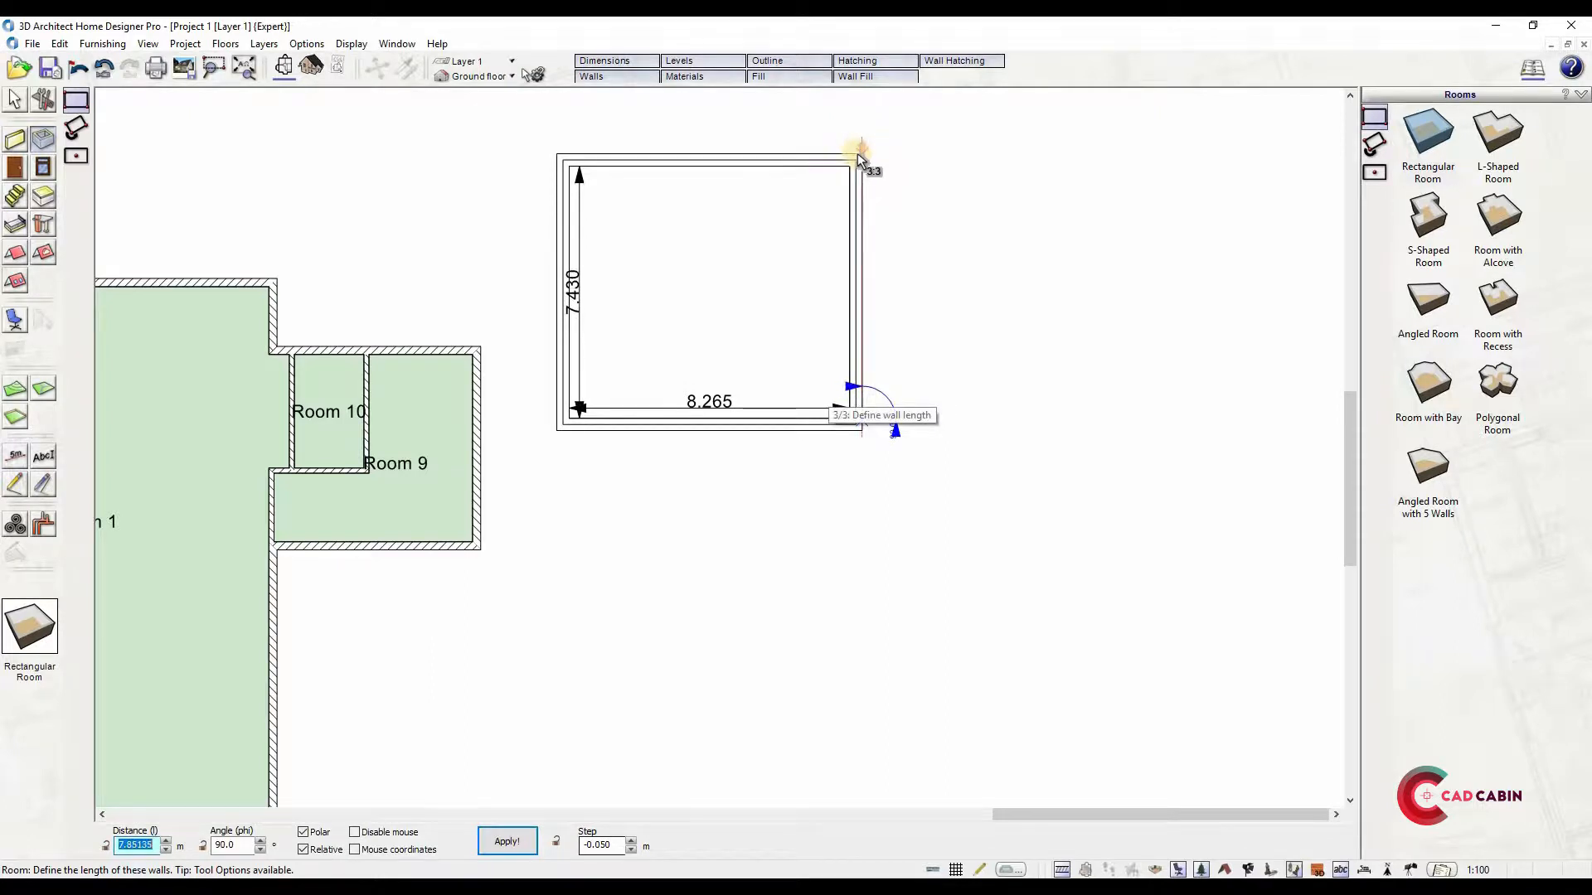
type("8")
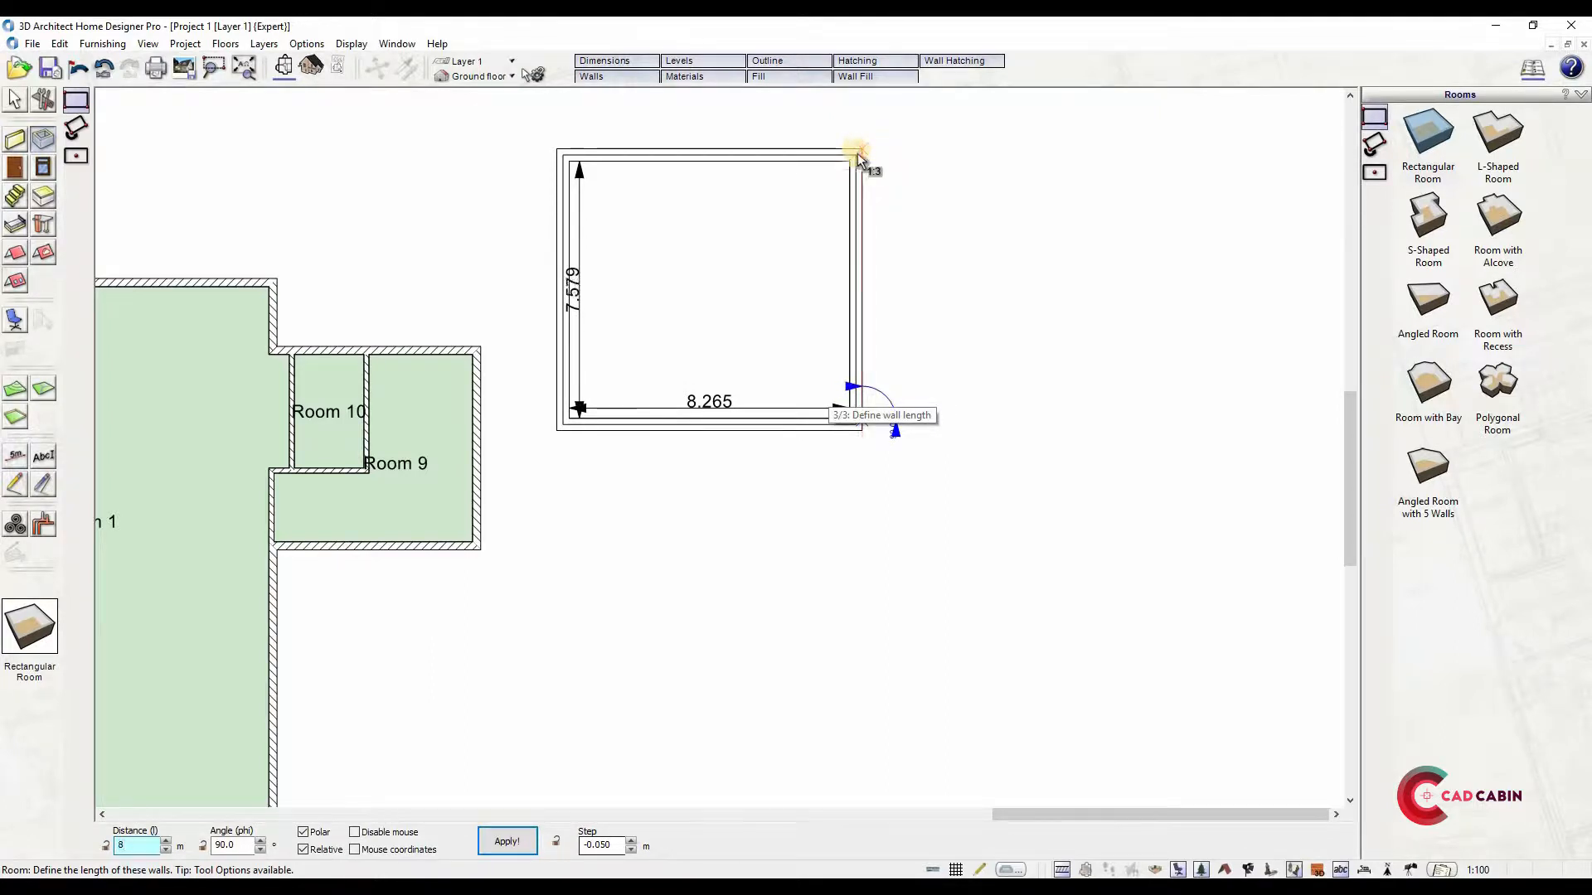
left_click(857, 152)
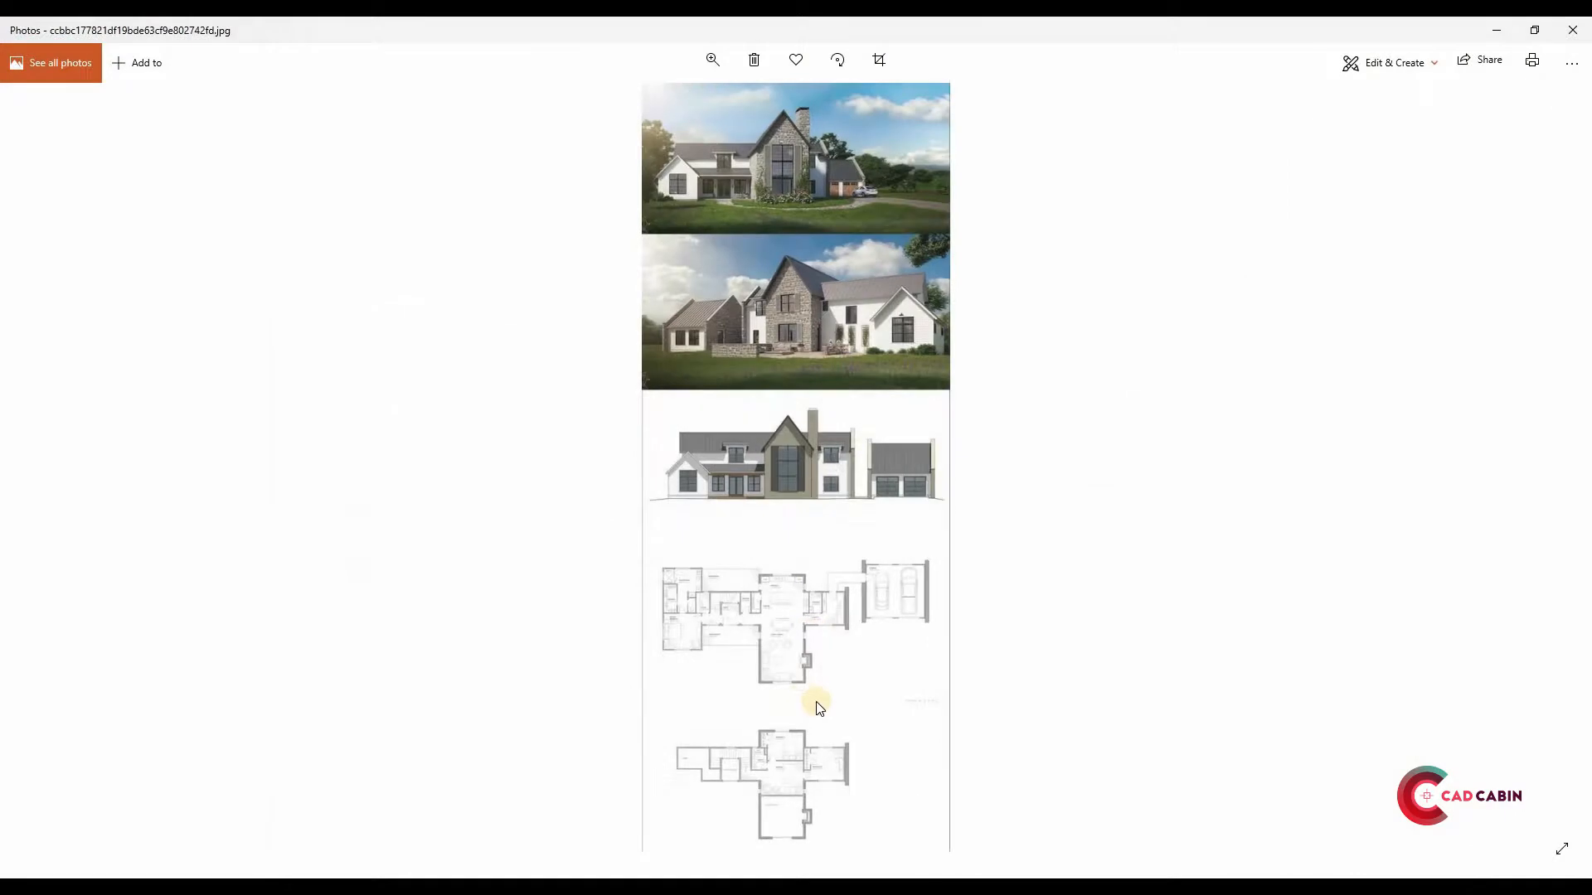
Check the reference plan for door locations and choose the 88,5cm x 201,0cm Gloss door for the floor plan
scroll(799, 345, "up", 5)
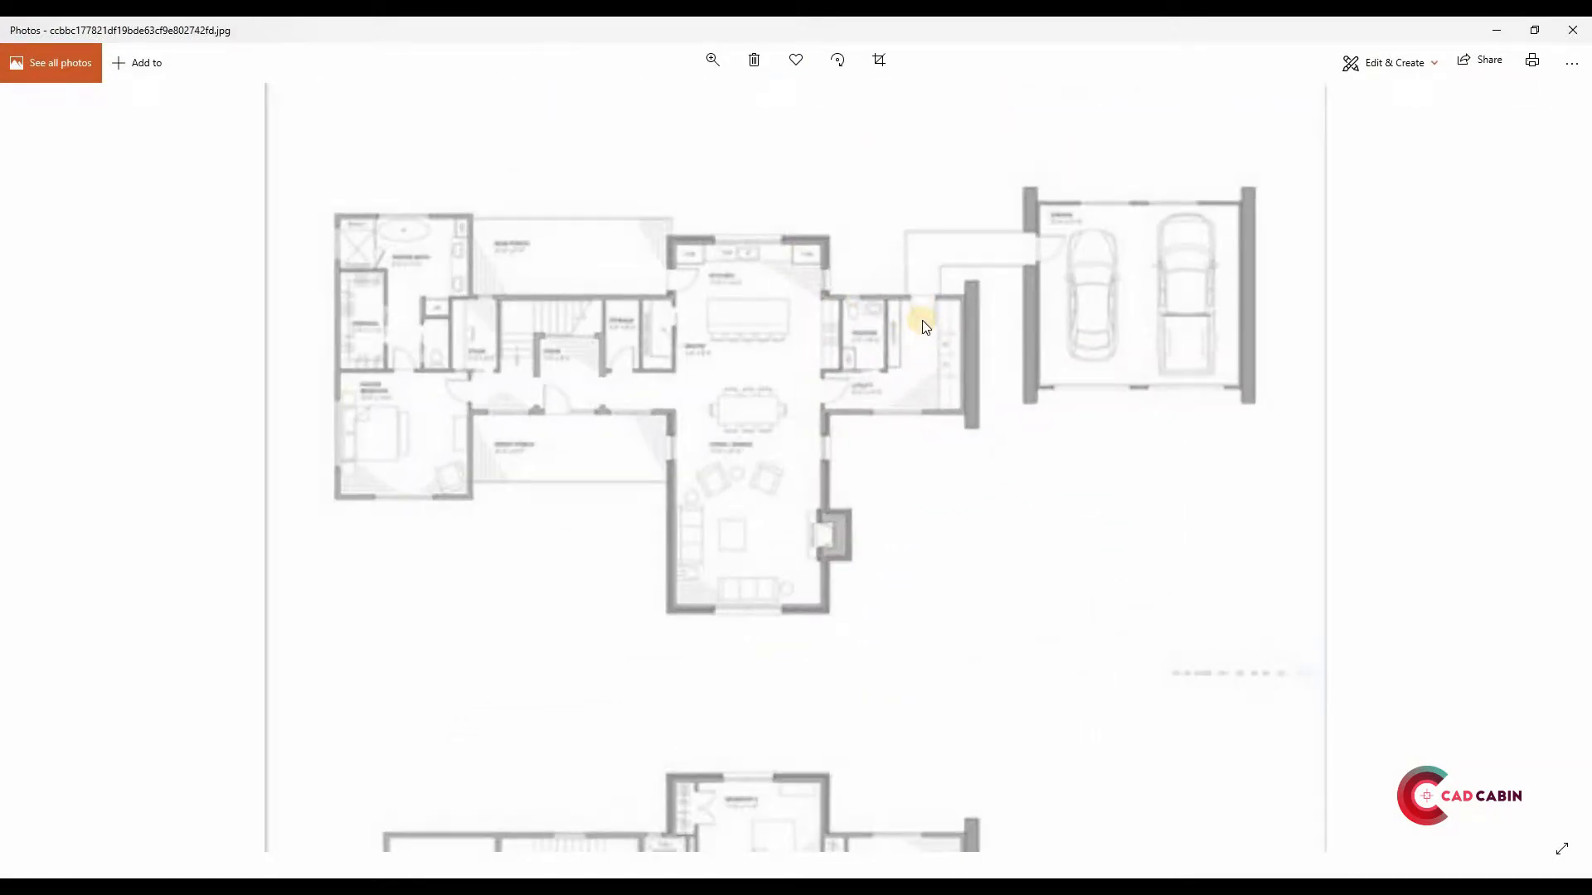
left_click(1492, 38)
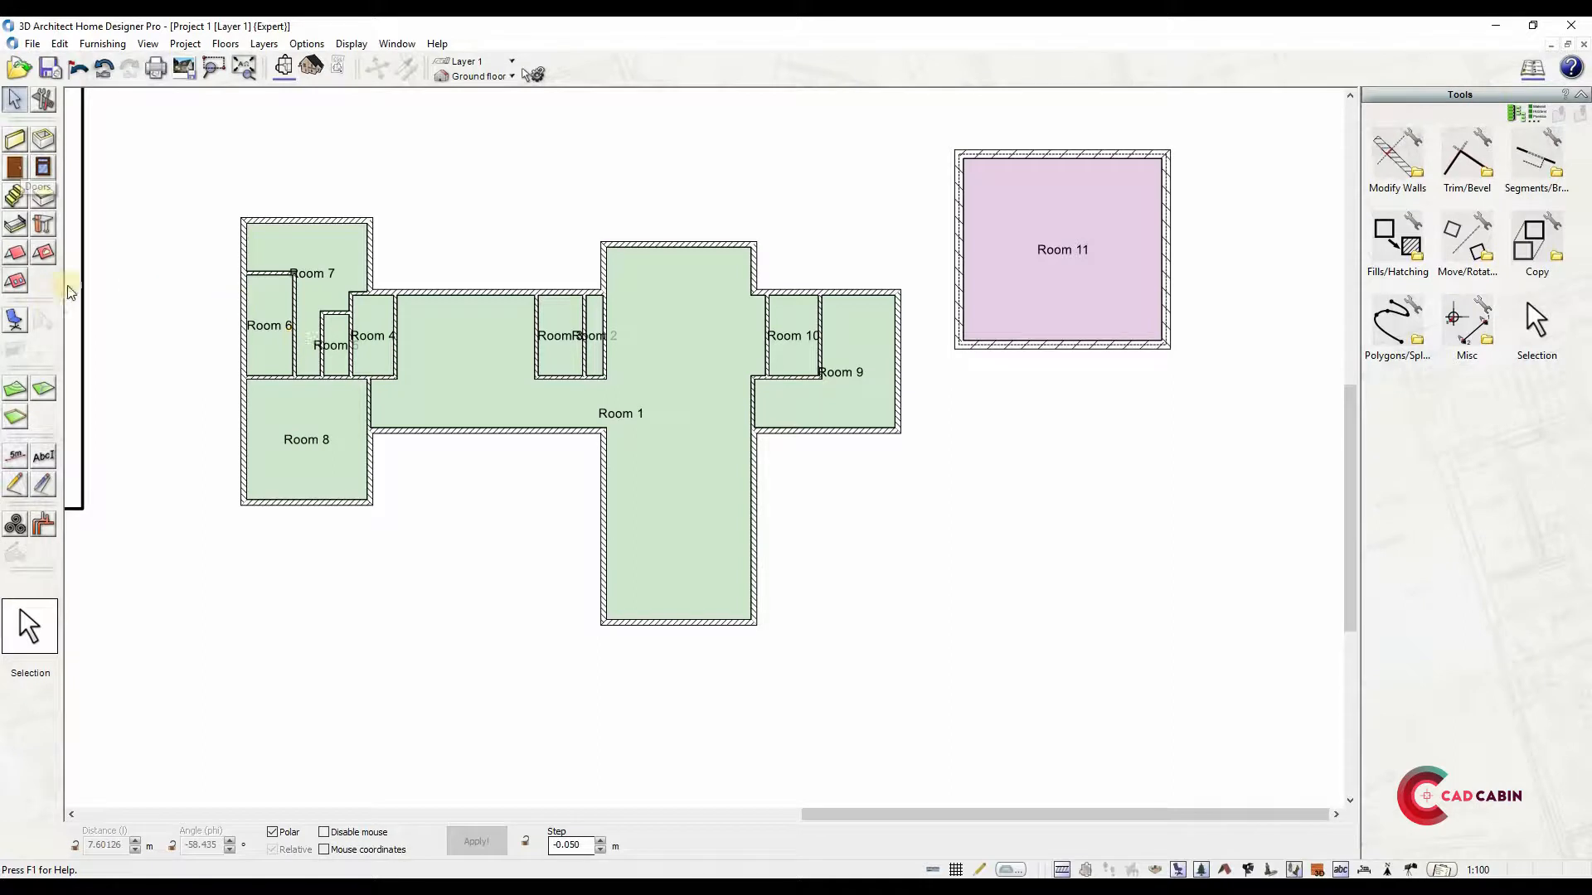
left_click(15, 168)
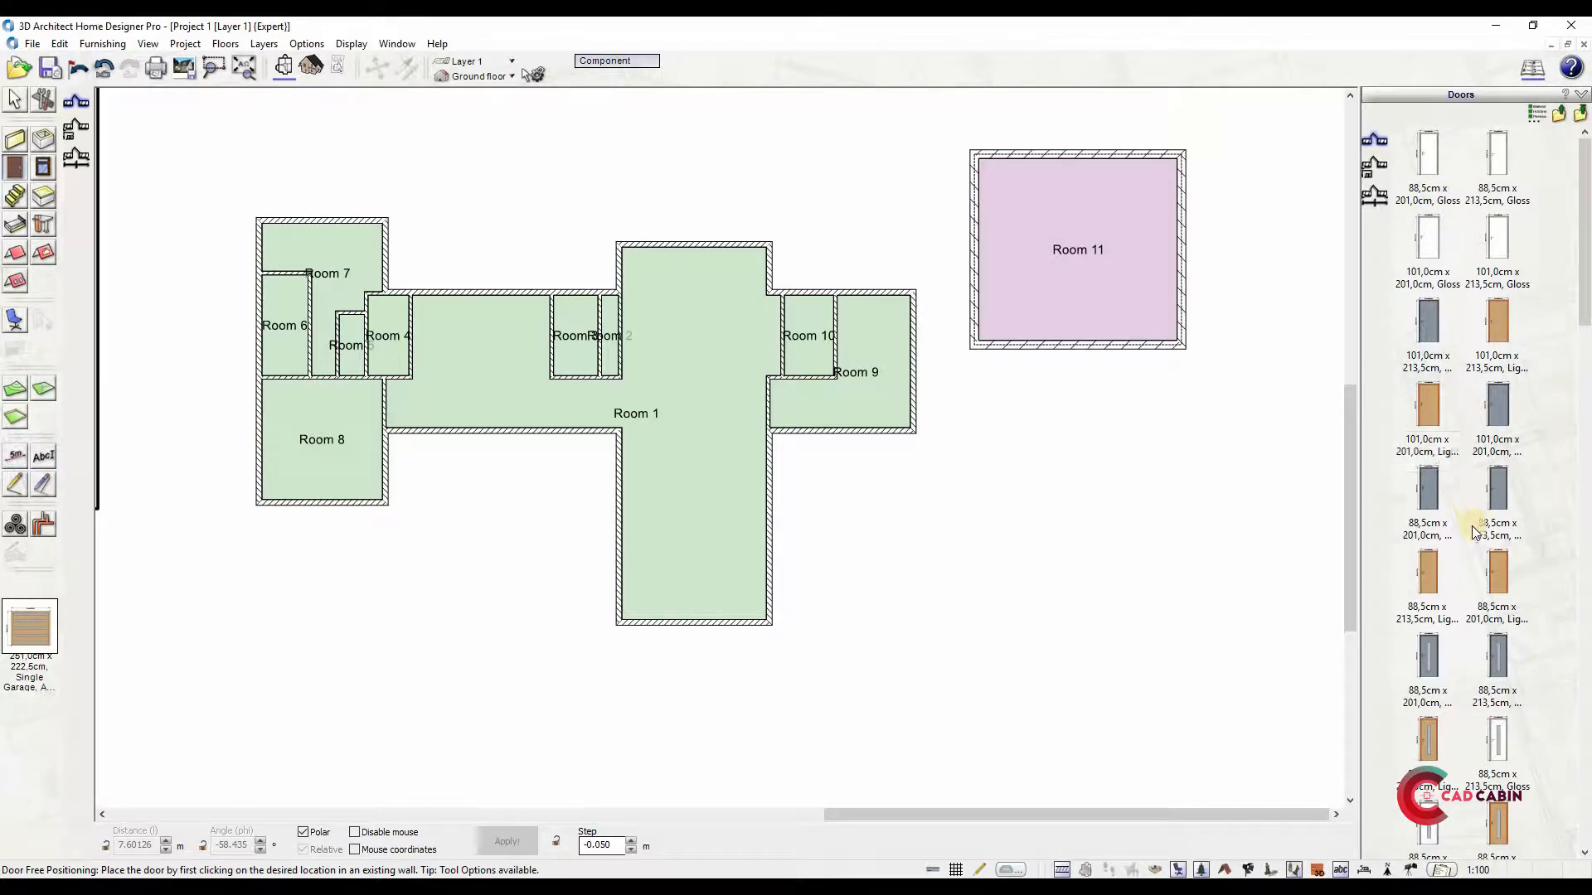
scroll(1471, 525, "down", 3)
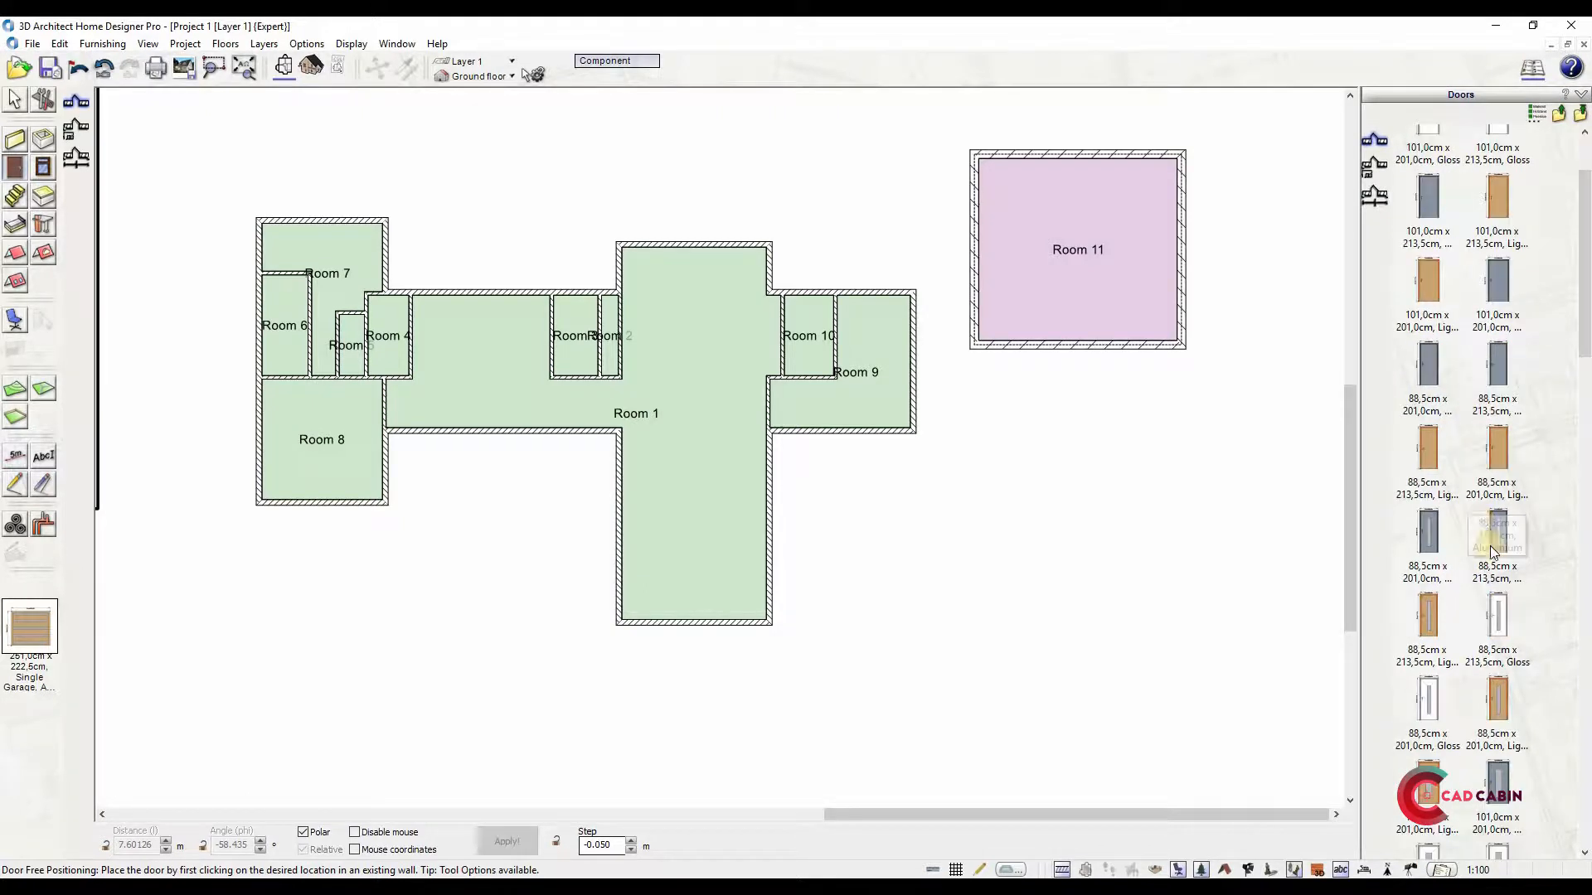
left_click(1497, 659)
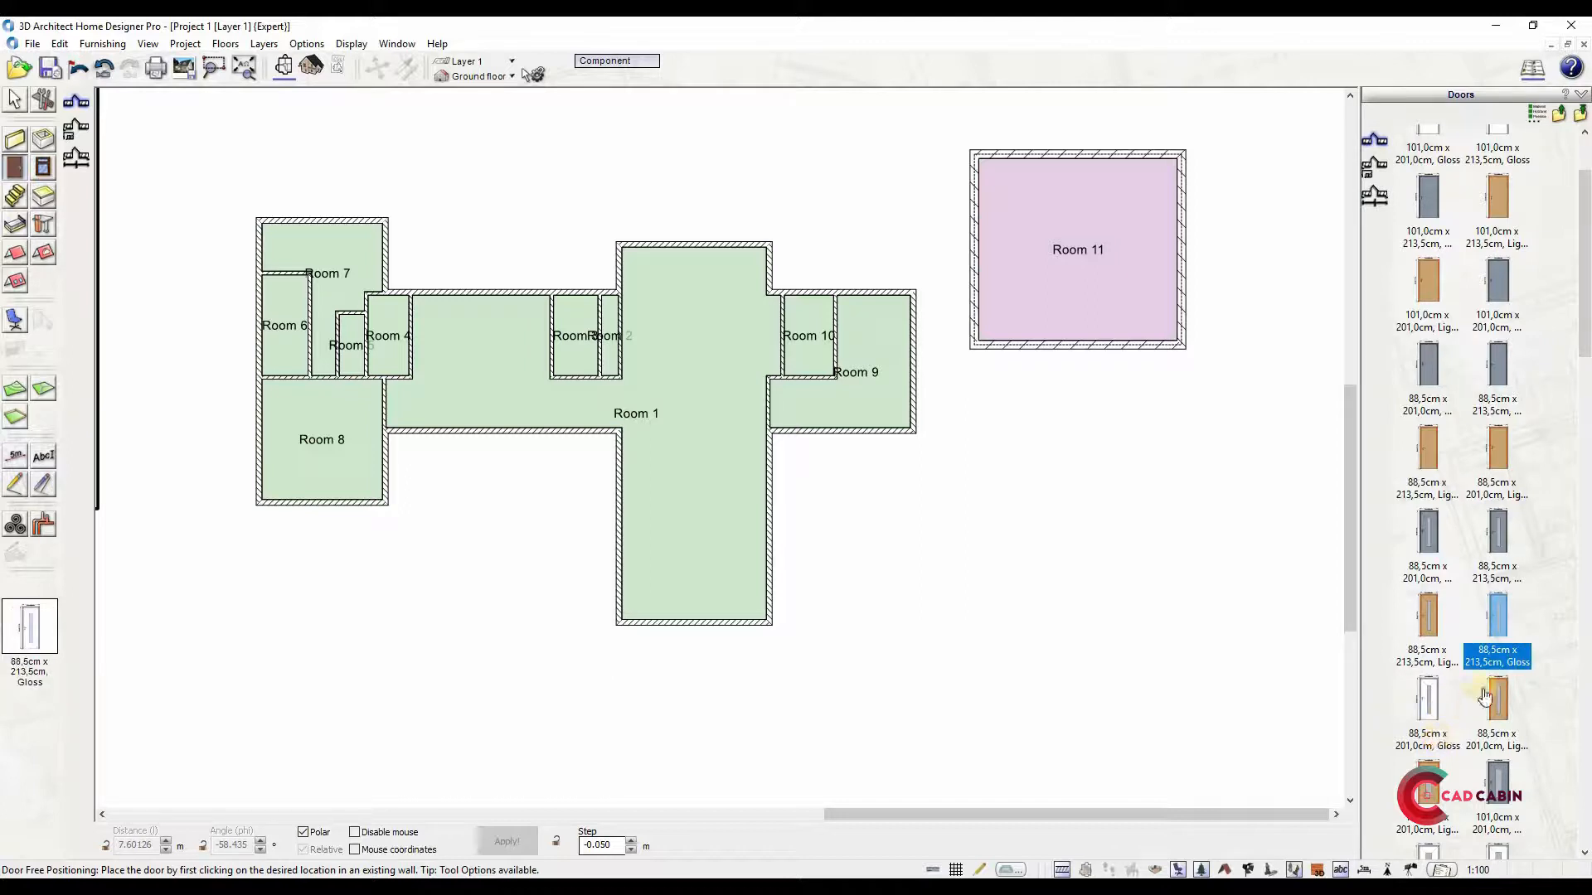
left_click(1436, 729)
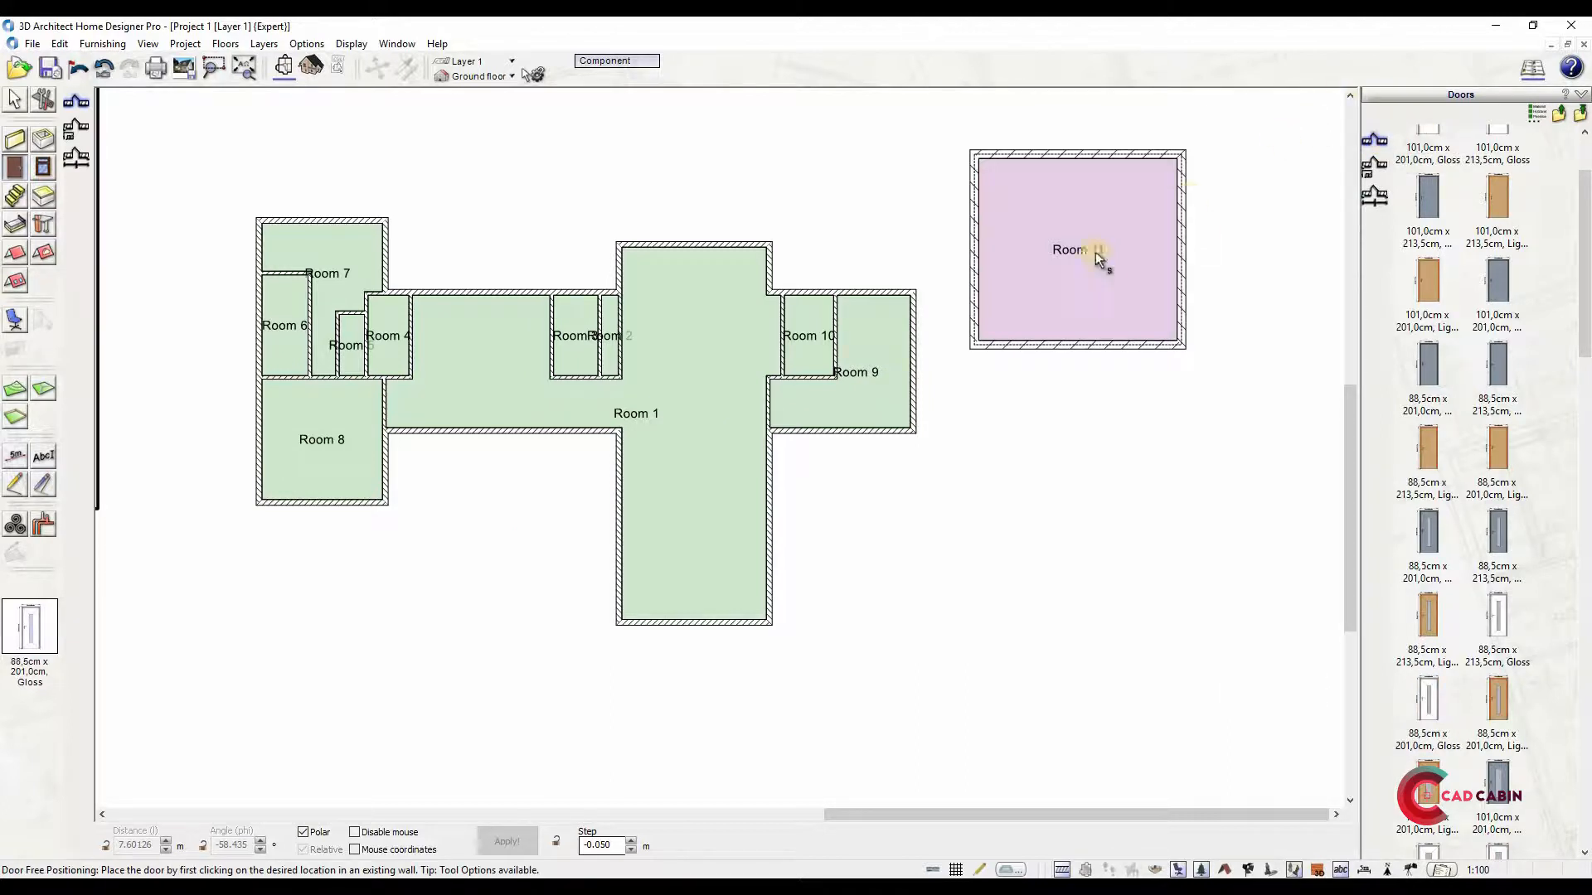
Place the glazed exterior door in the north wall of Room 9, just east of Room 10, opening into the room
scroll(853, 290, "up", 2)
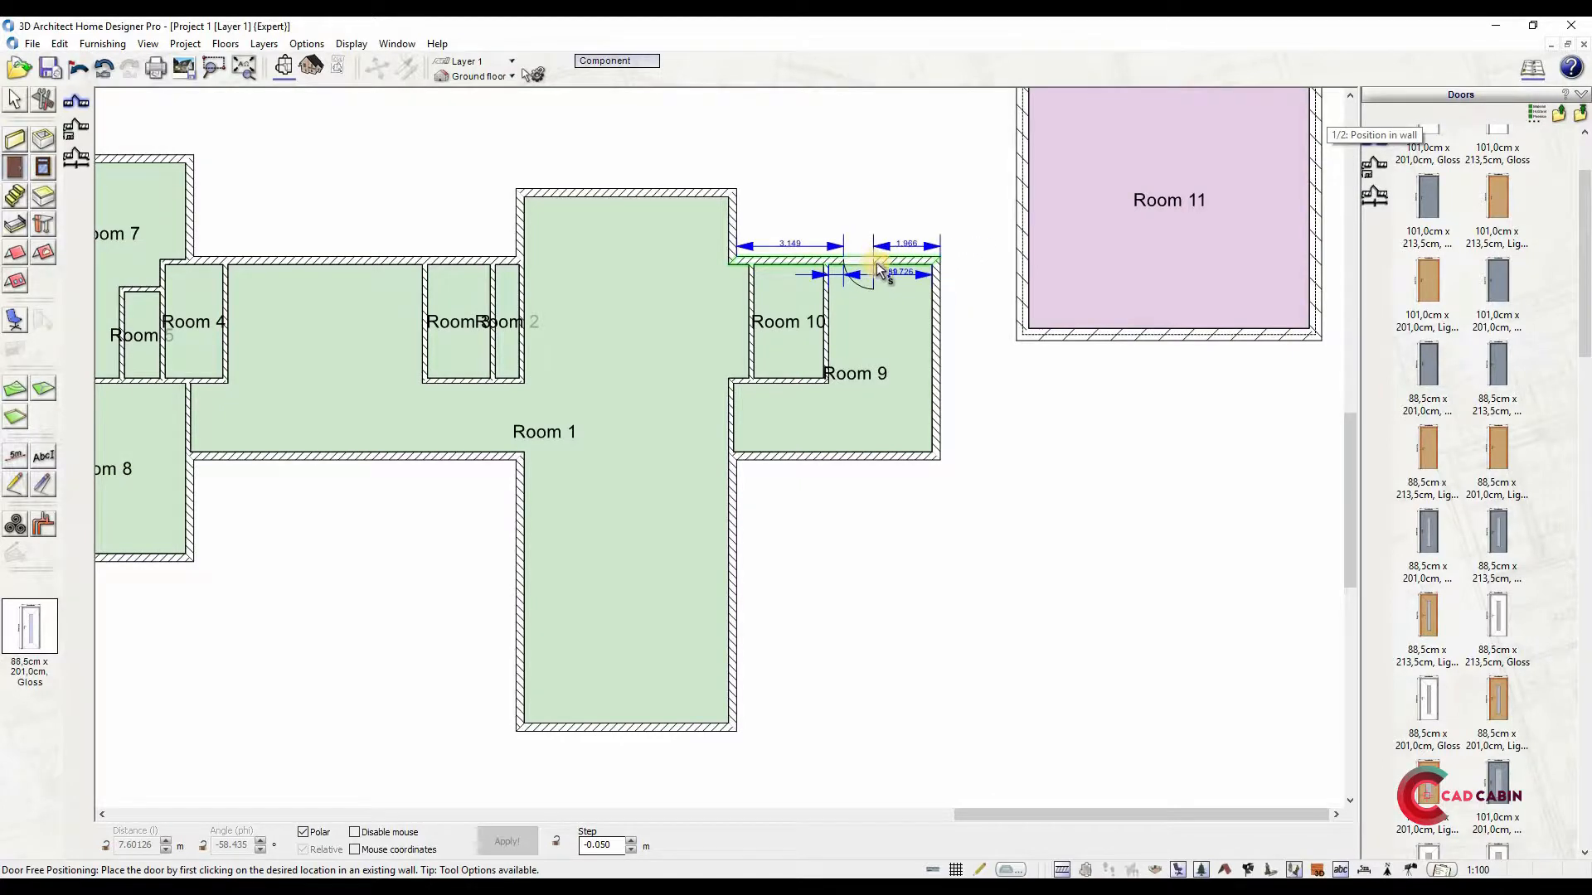
scroll(879, 269, "up", 2)
left_click(890, 274)
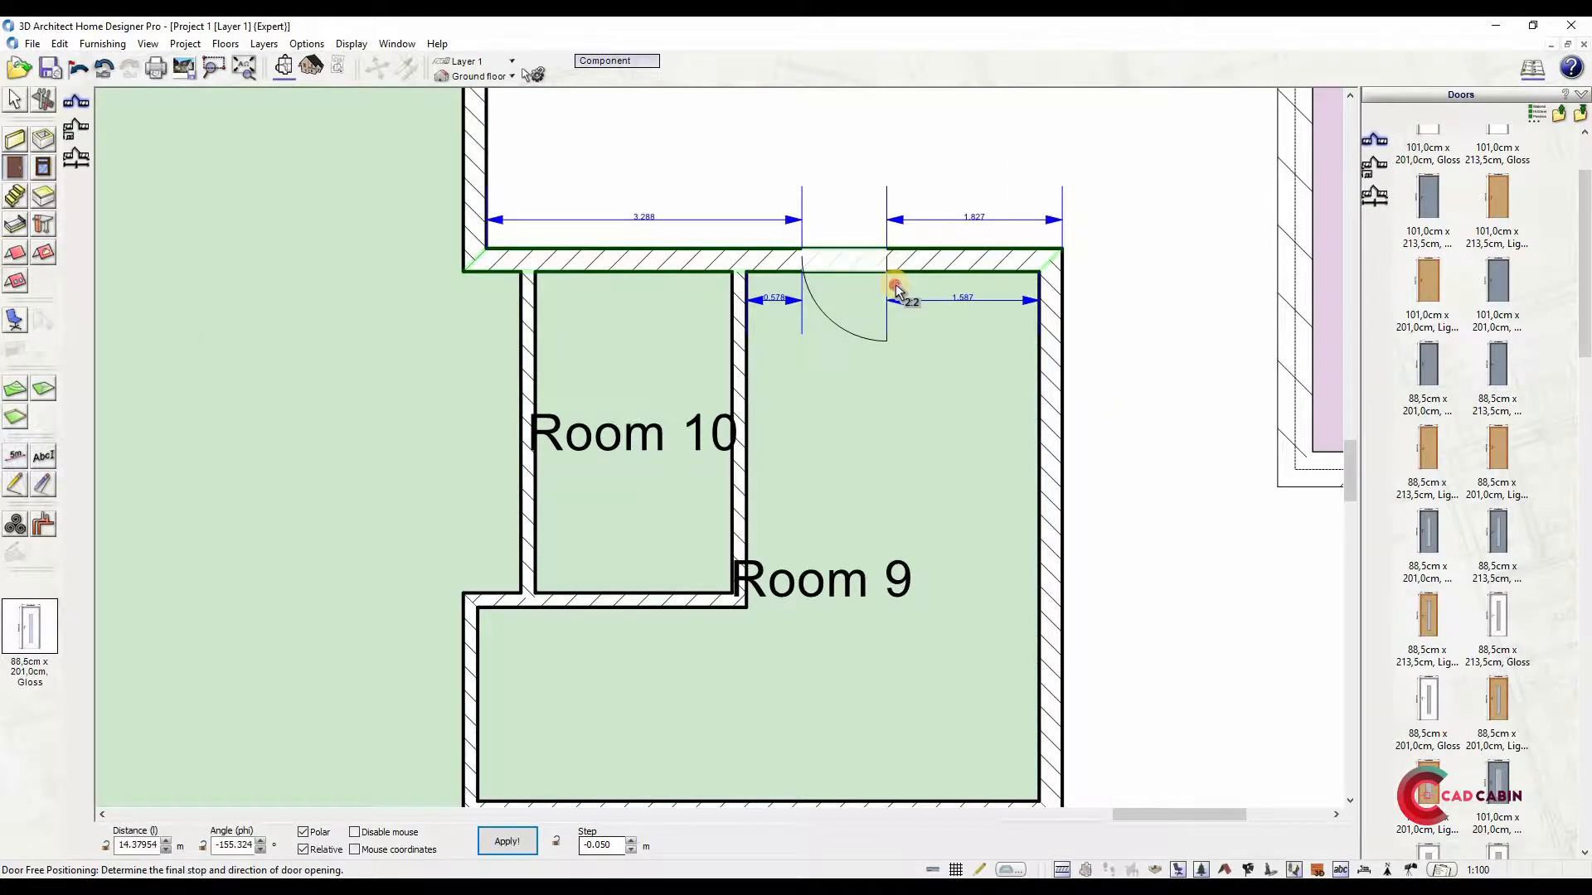
left_click(897, 289)
scroll(891, 328, "down", 2)
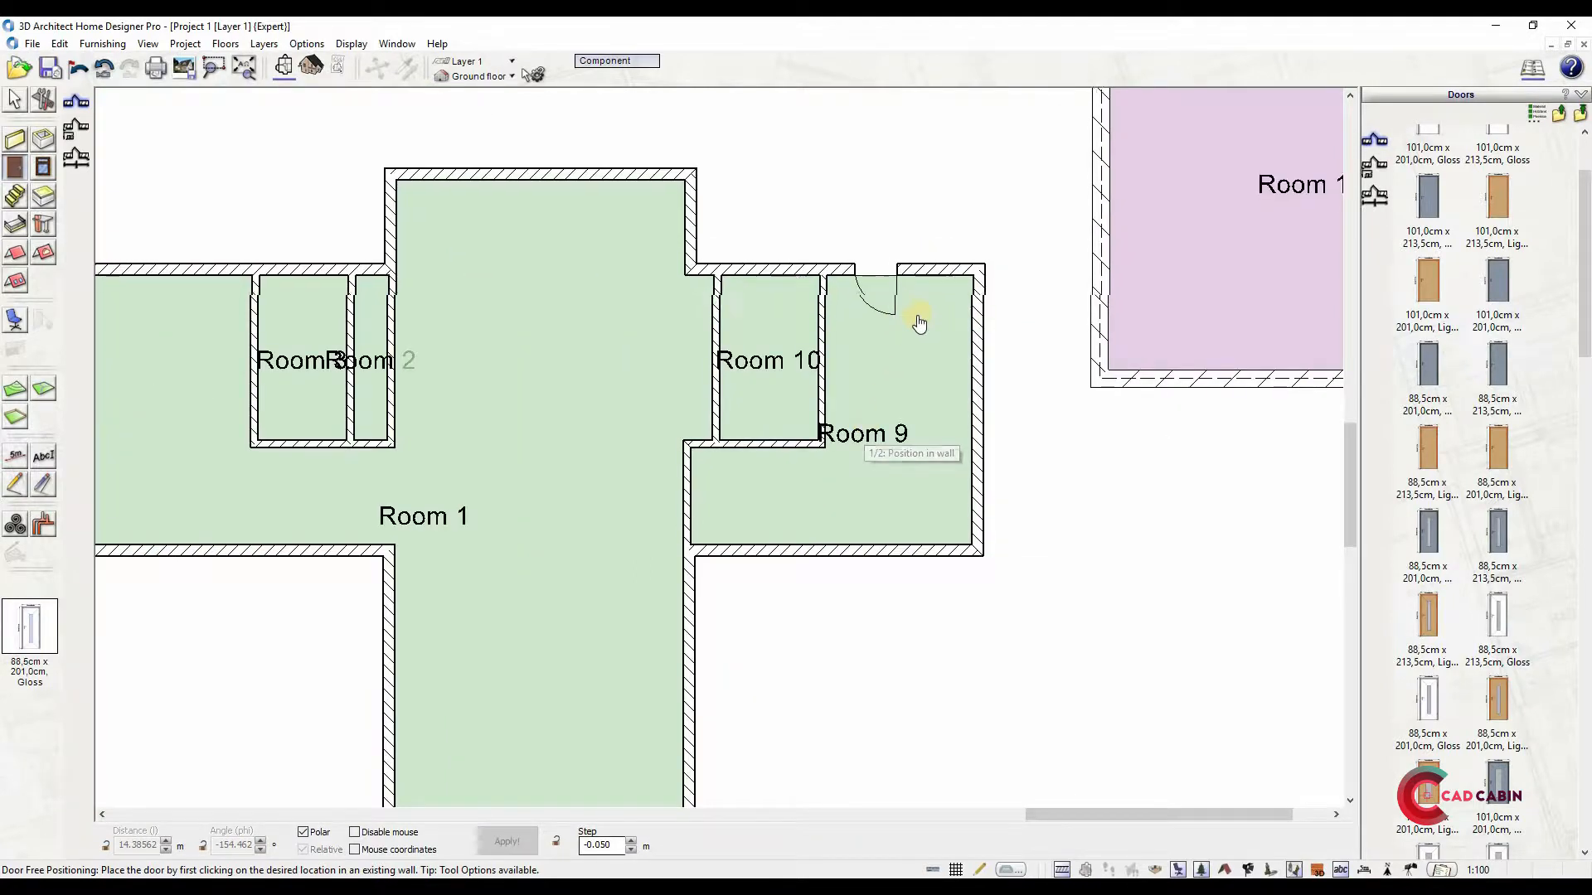
Place a door midway along the short wall between Room 1 and Room 9, opening into Room 9
middle_click_drag(919, 324, 971, 219)
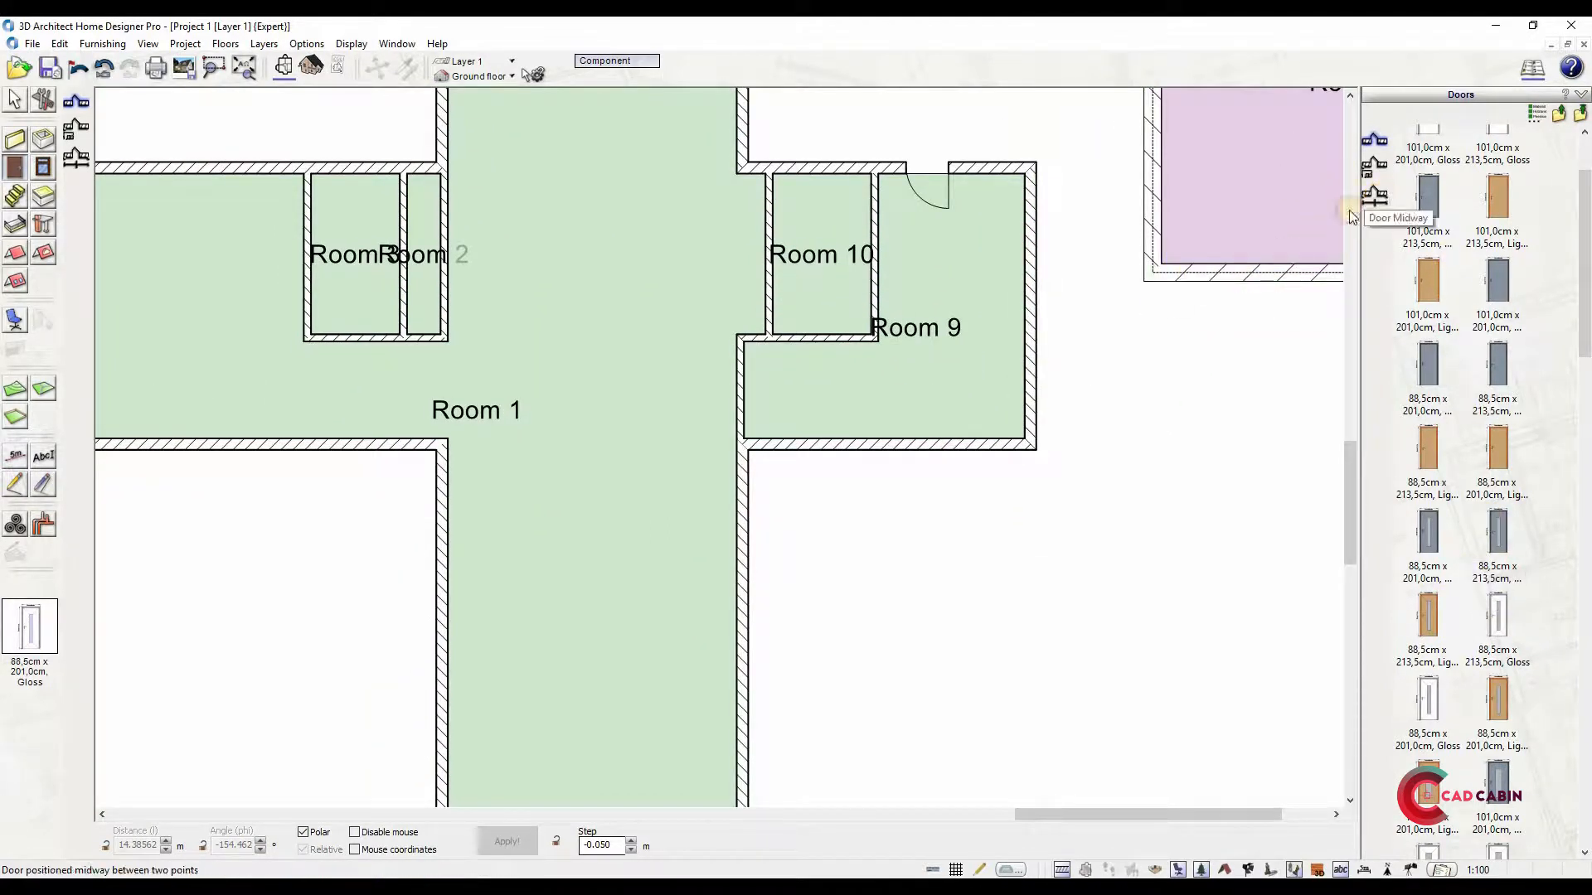
left_click(1374, 196)
left_click(743, 339)
scroll(742, 339, "up", 2)
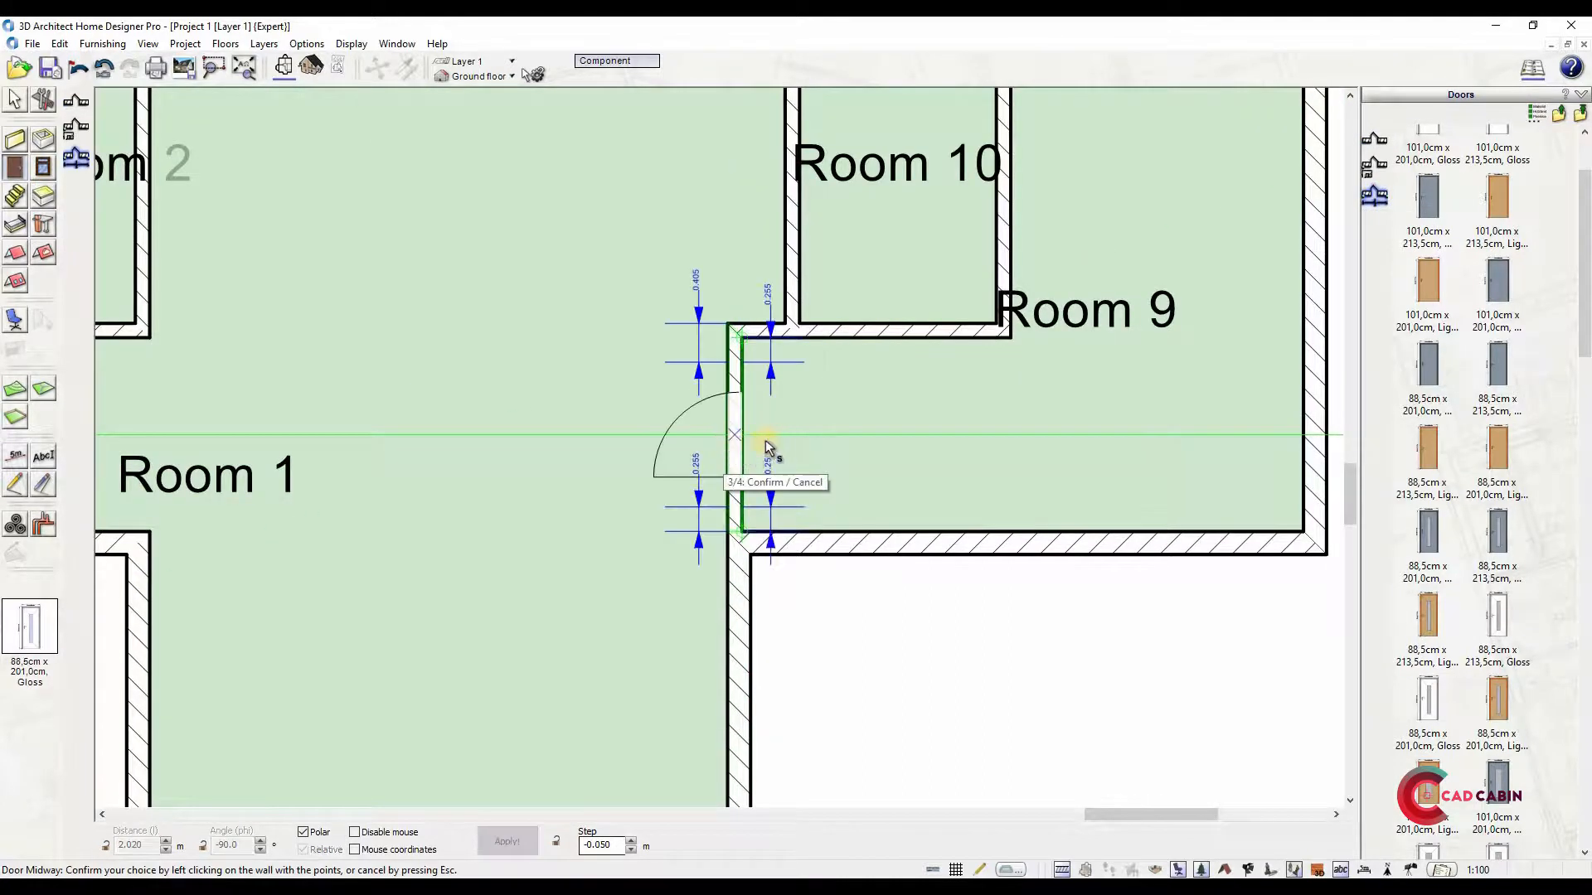
left_click(838, 384)
scroll(927, 387, "down", 2)
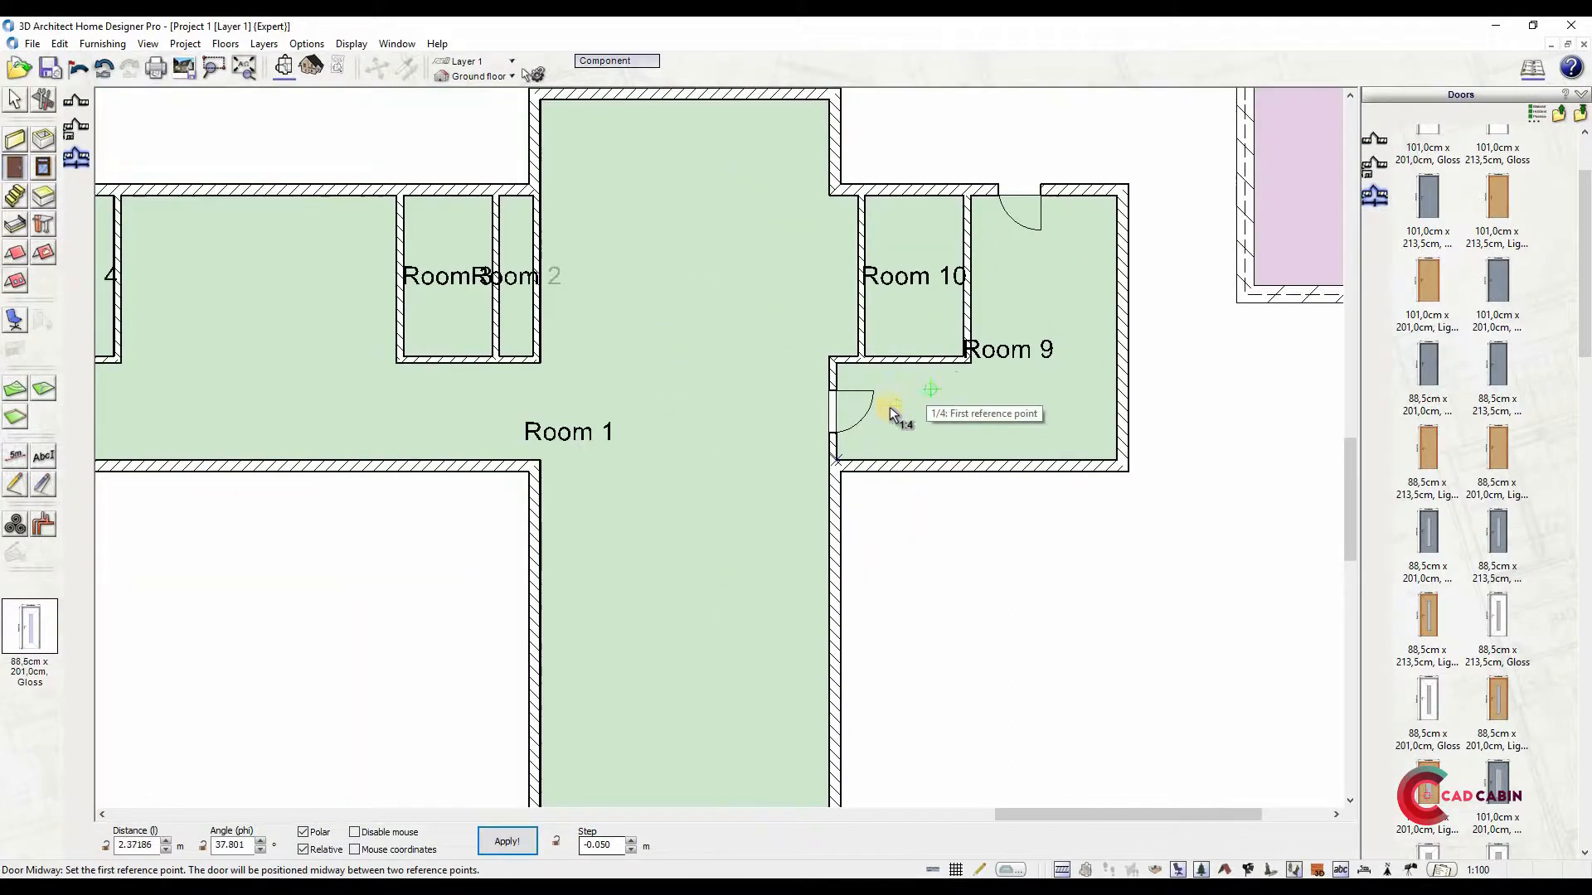
Place a door midway along the short wall between Room 1 and Room 8, opening into Room 8
scroll(892, 414, "down", 2)
scroll(252, 485, "up", 3)
left_click(391, 262)
left_click(389, 403)
left_click(352, 308)
scroll(464, 361, "up", 2)
Place an entrance door midway along the south wall of Room 1's west corridor, opening inward
scroll(510, 316, "down", 3)
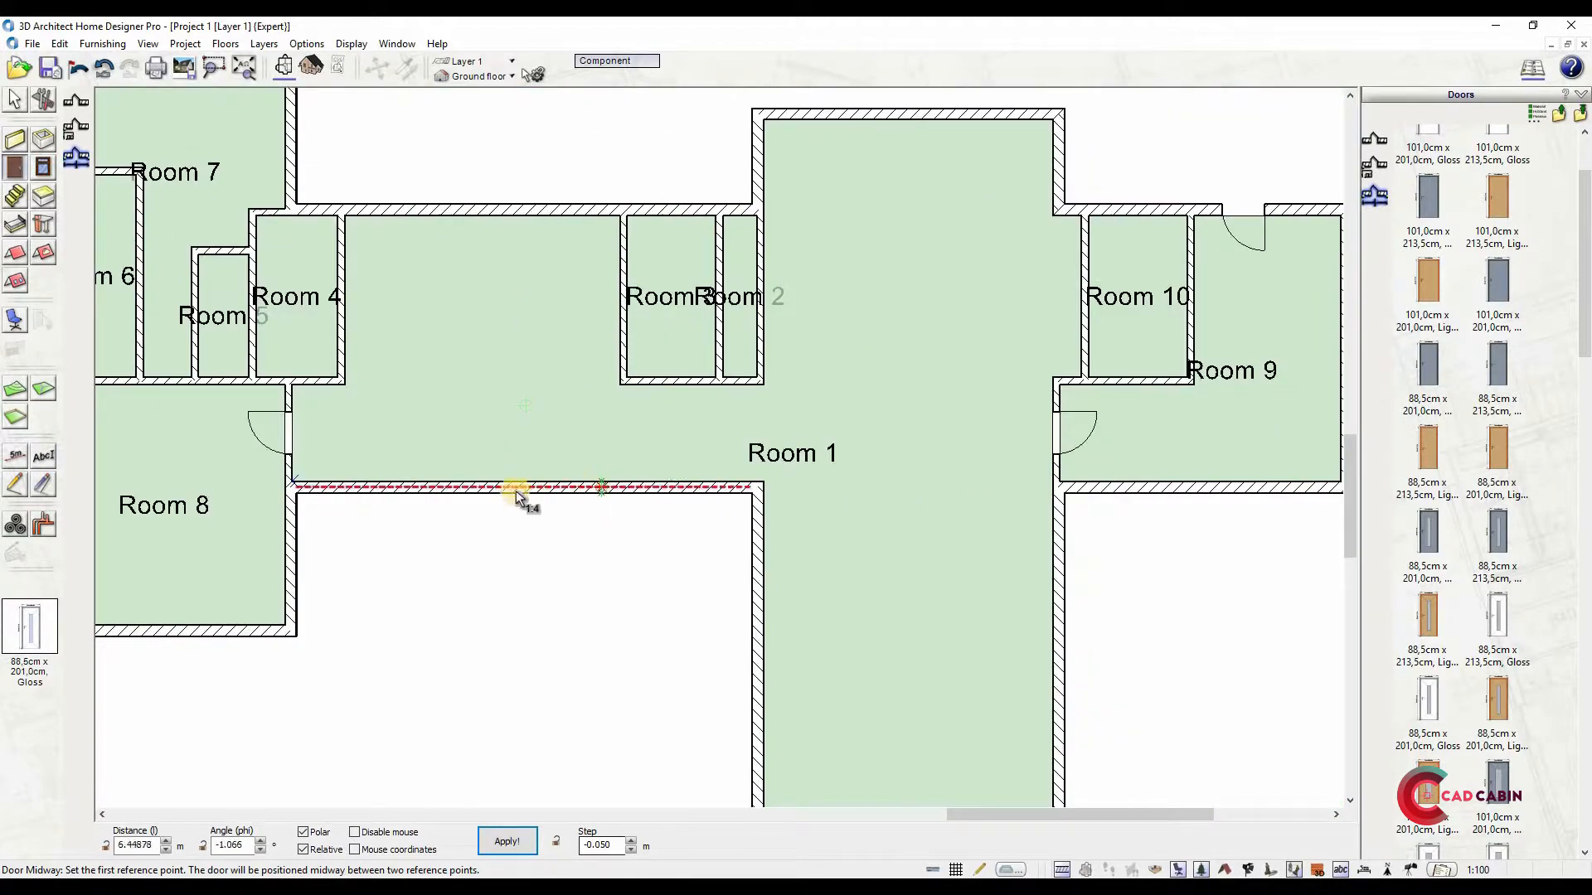
left_click(297, 487)
left_click(754, 488)
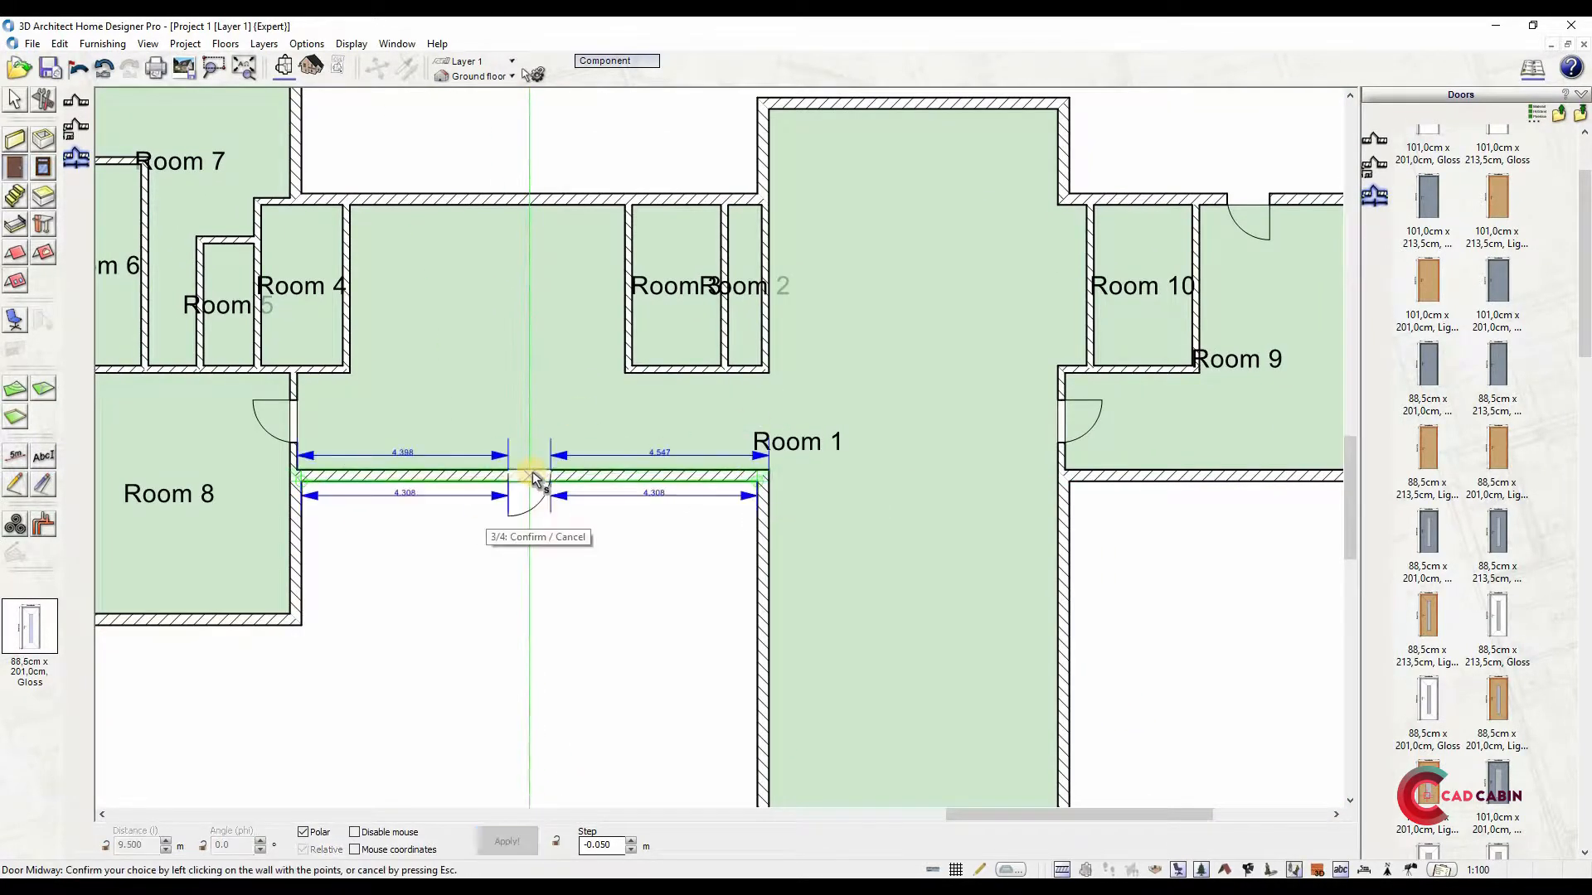
left_click(524, 429)
Place freely positioned doors in the west wall of Room 1's northern projection and in the west wall of garage Room 11
scroll(644, 300, "up", 2)
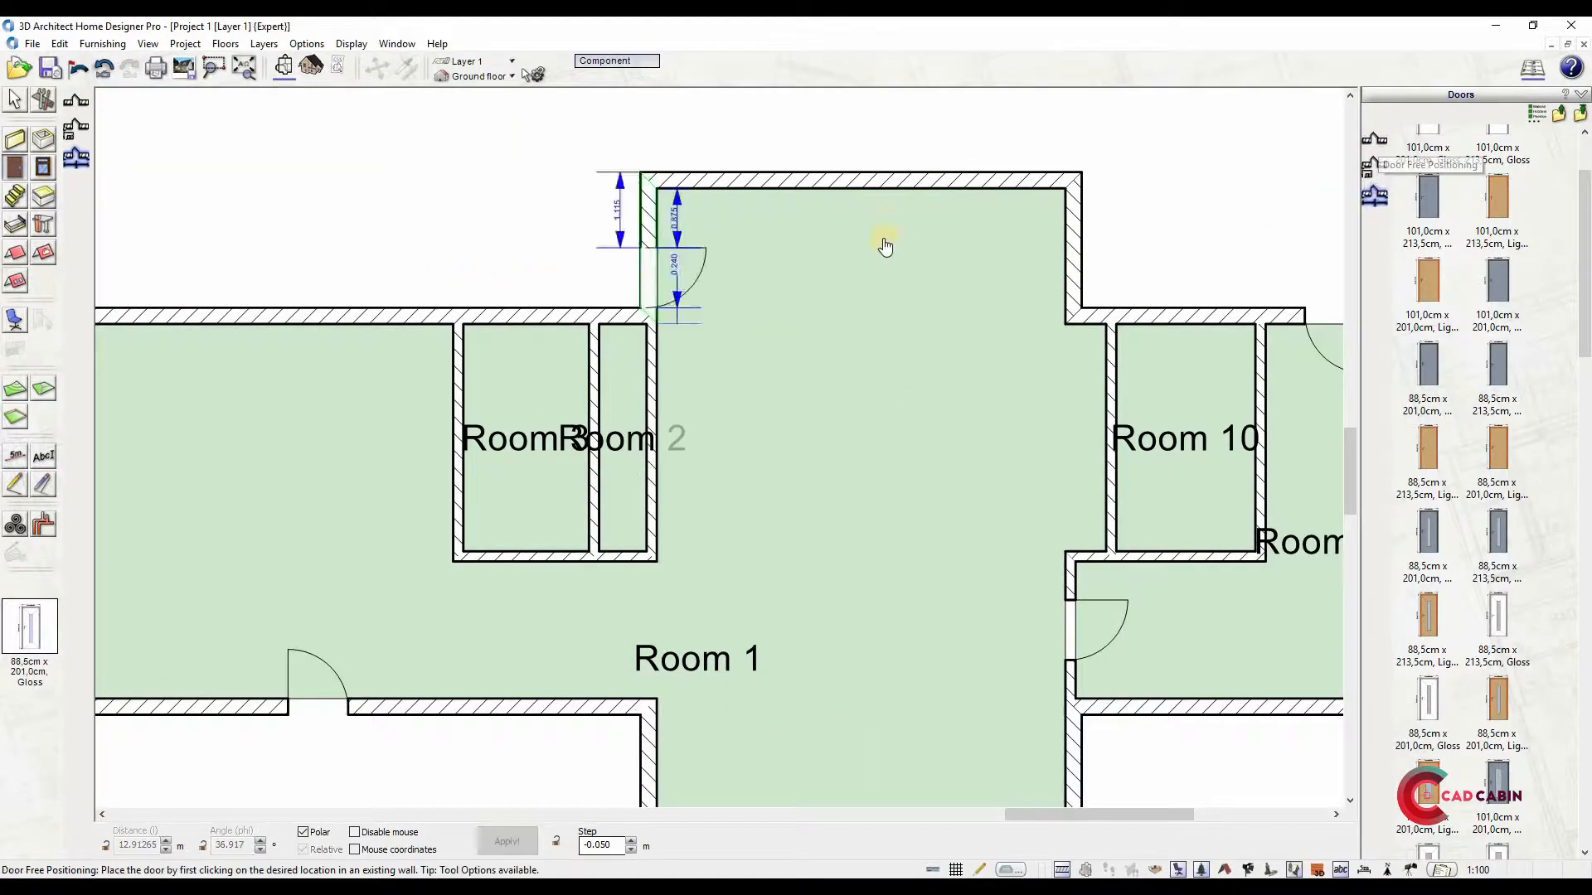
scroll(891, 266, "up", 2)
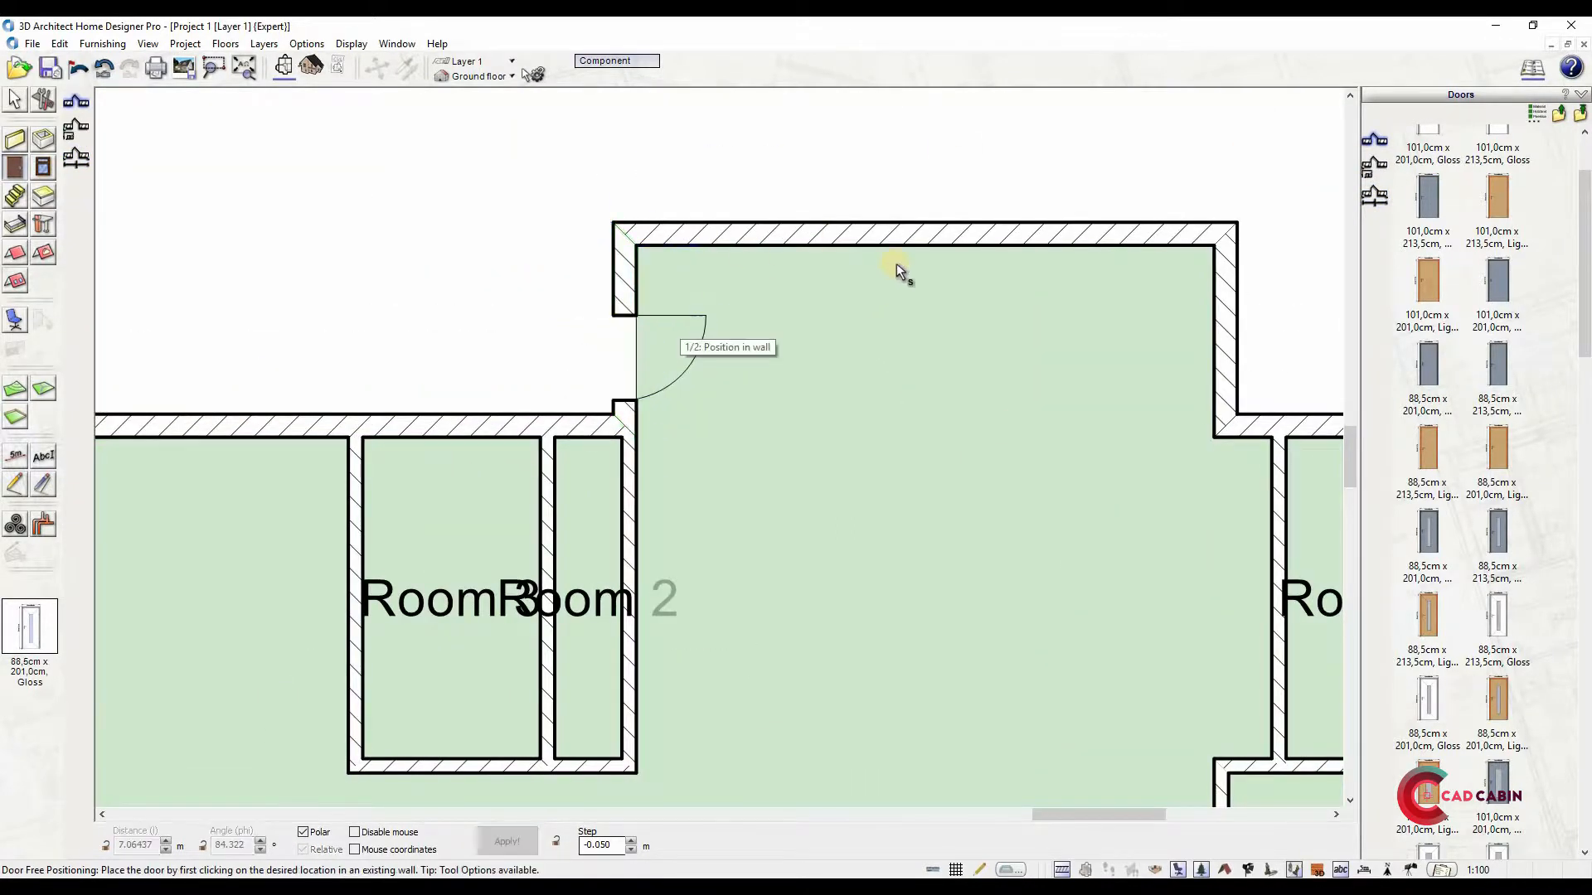
scroll(897, 264, "down", 4)
scroll(986, 232, "up", 4)
left_click(995, 220)
scroll(1016, 267, "down", 4)
scroll(912, 299, "up", 3)
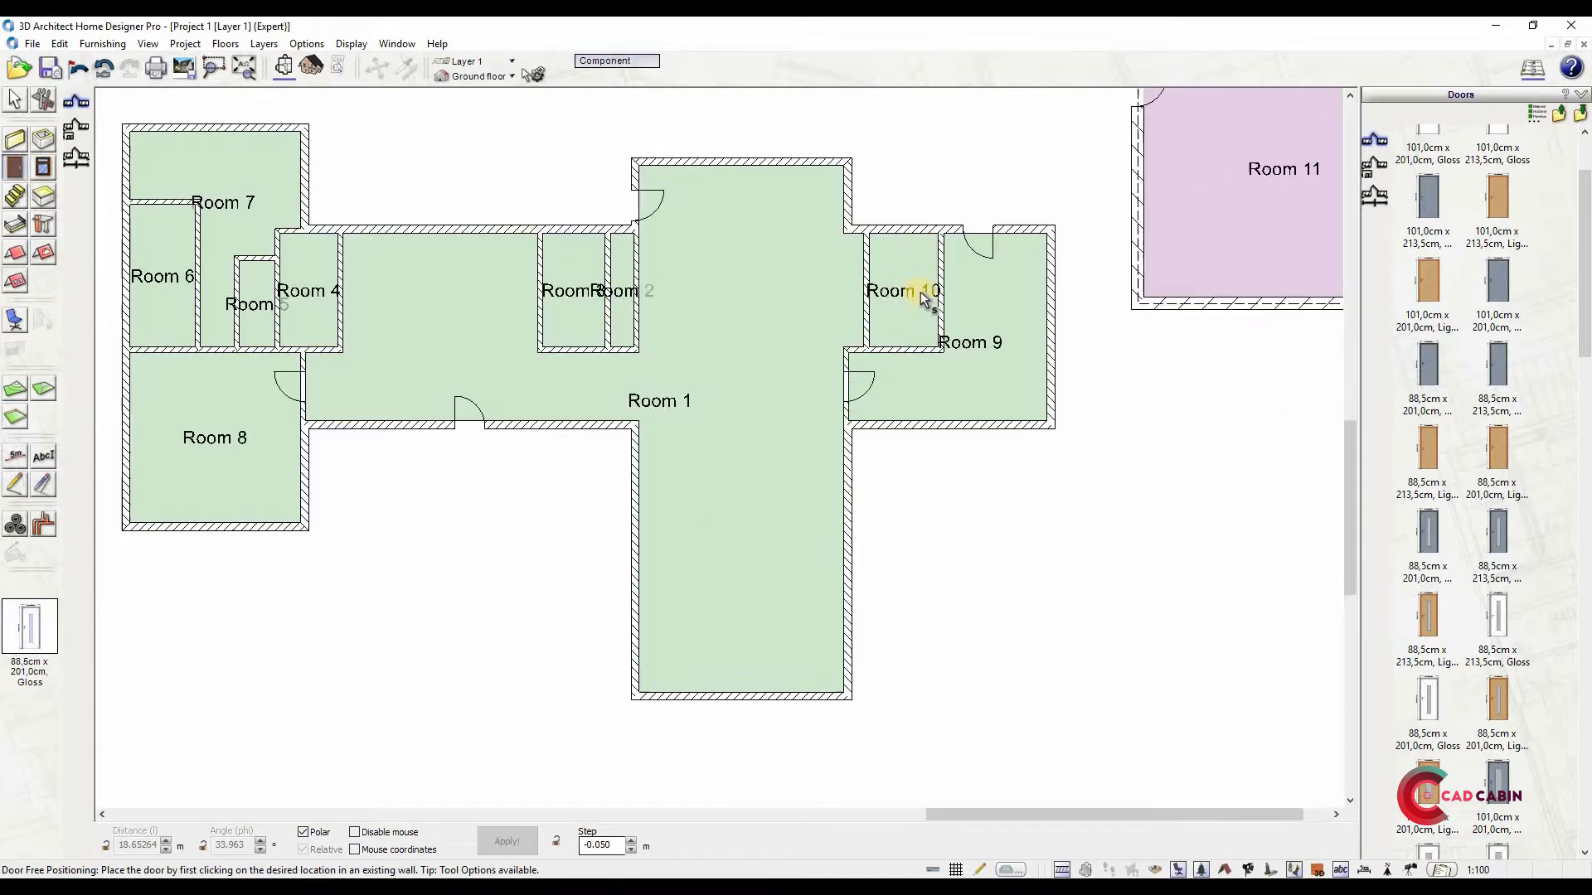
Place an 88,5cm x 188,5cm Light Wood panelled door midway in the wall between Rooms 7 and 8, west of Room 5, opening north
left_click(1558, 113)
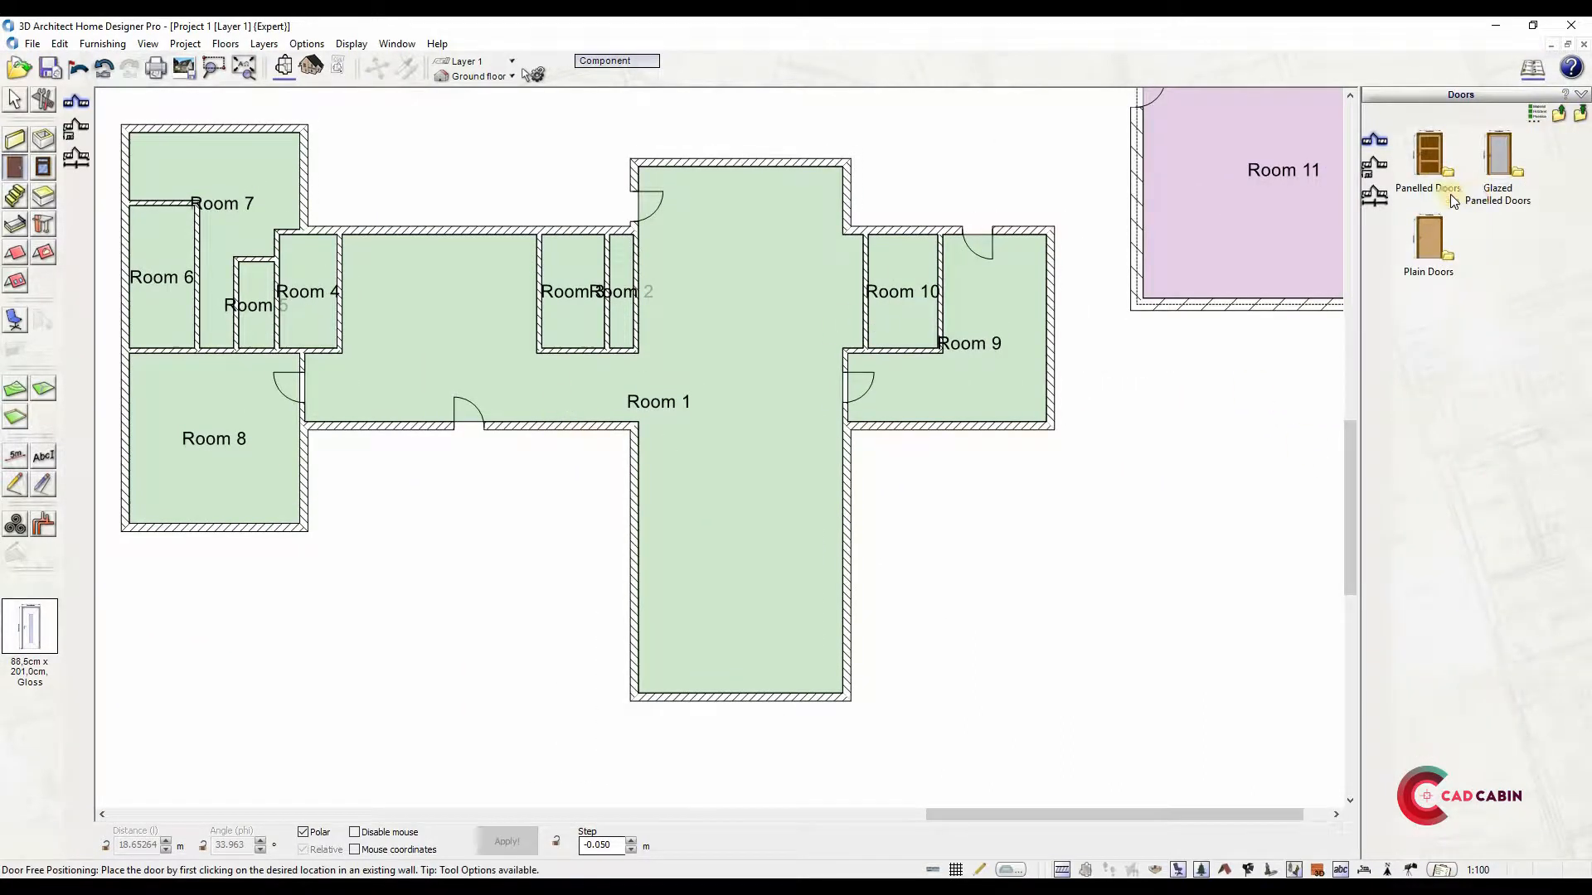
double_click(1449, 192)
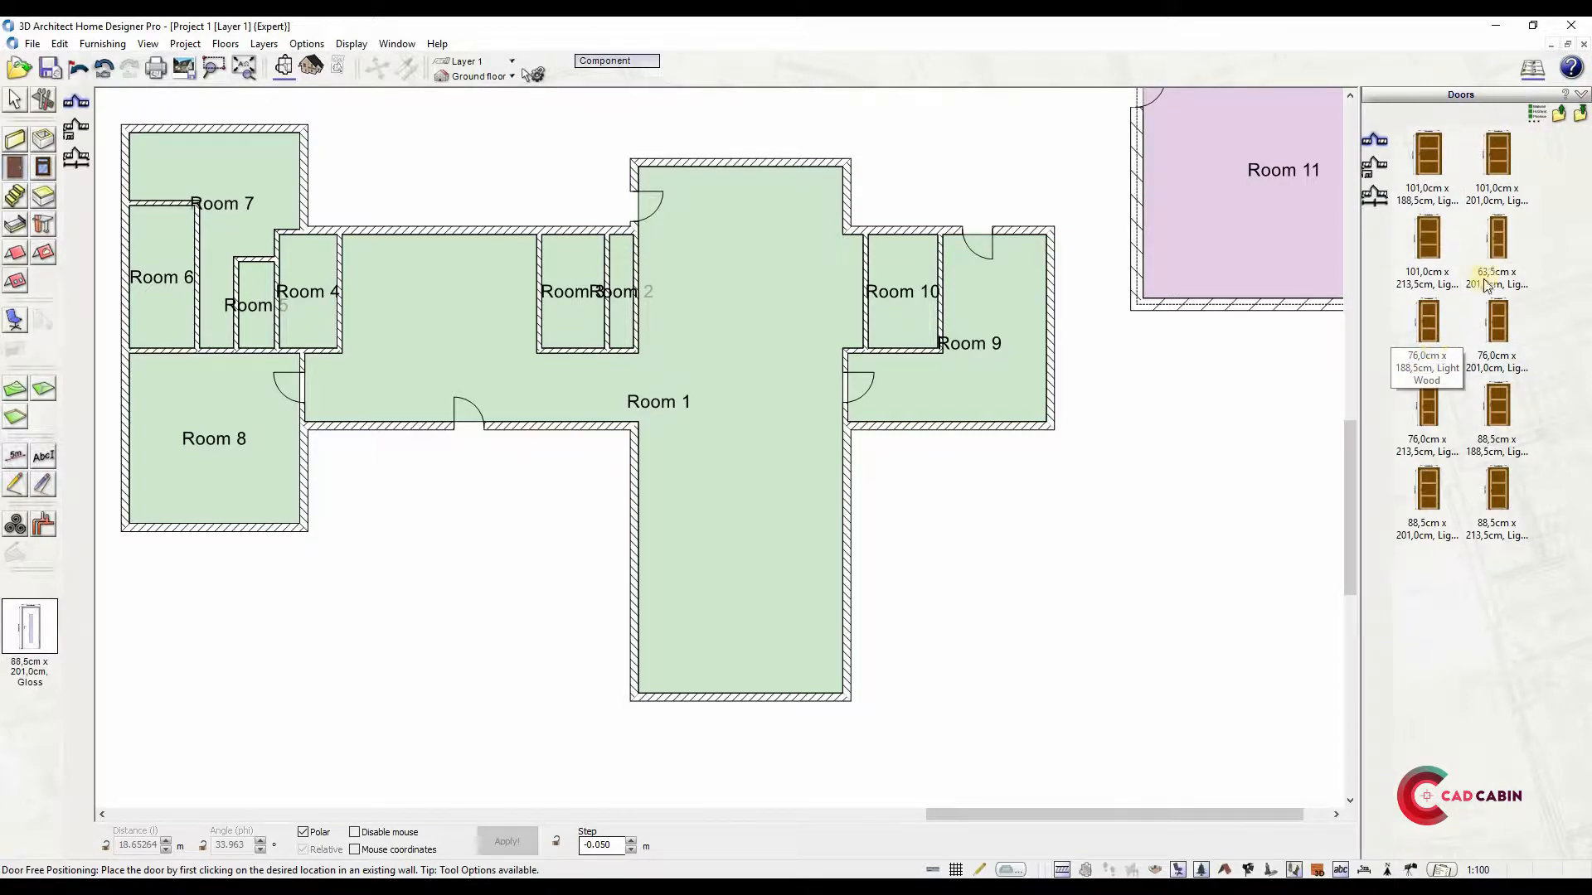
left_click(1501, 456)
scroll(207, 353, "up", 3)
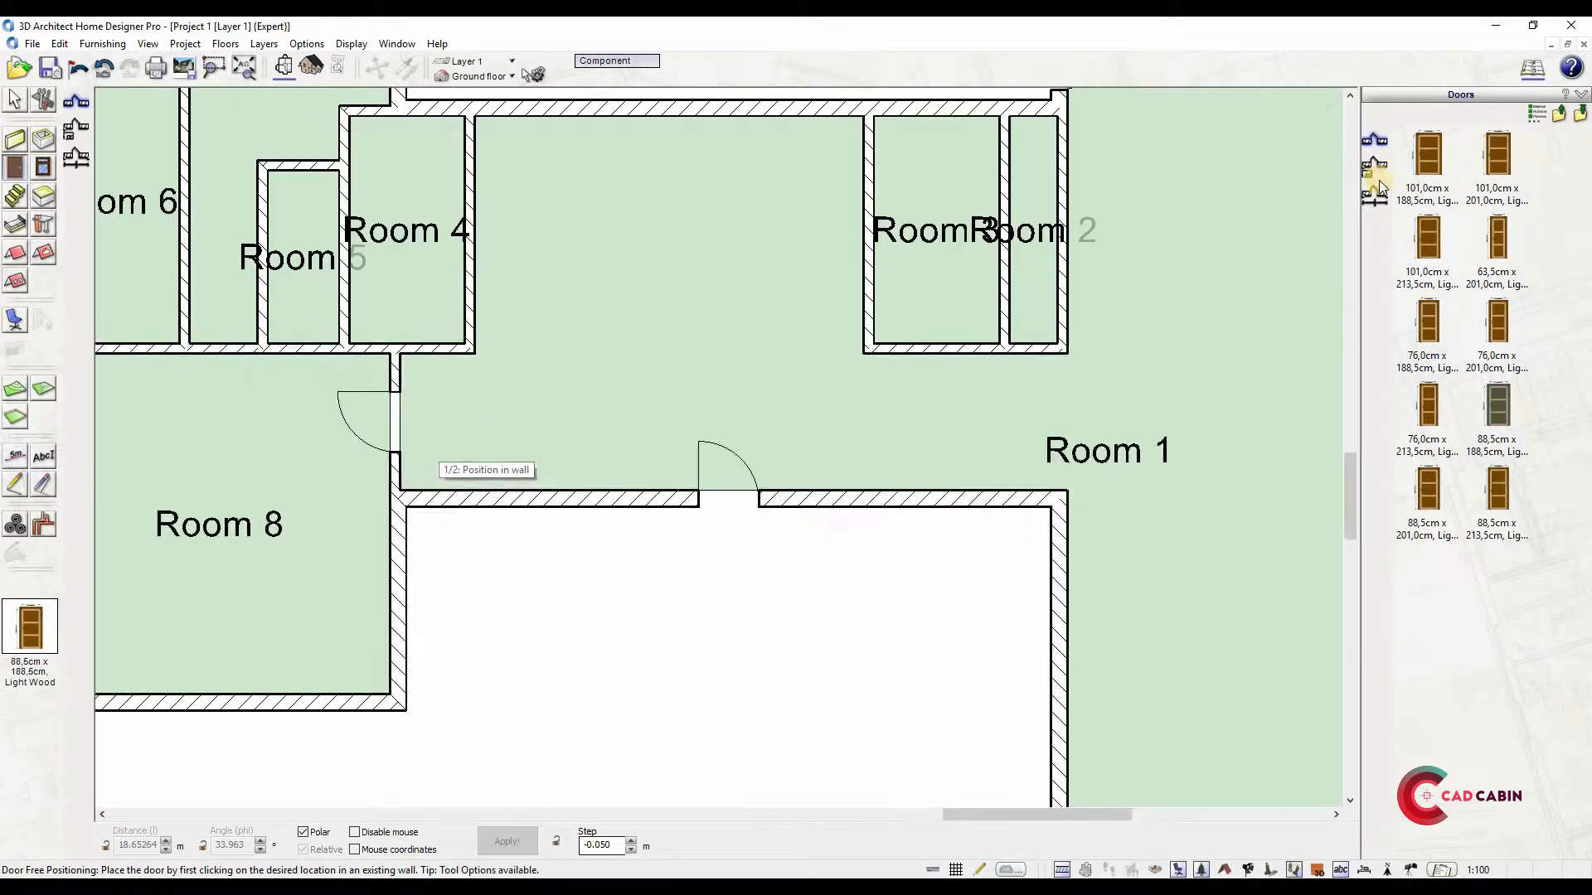
left_click(226, 346)
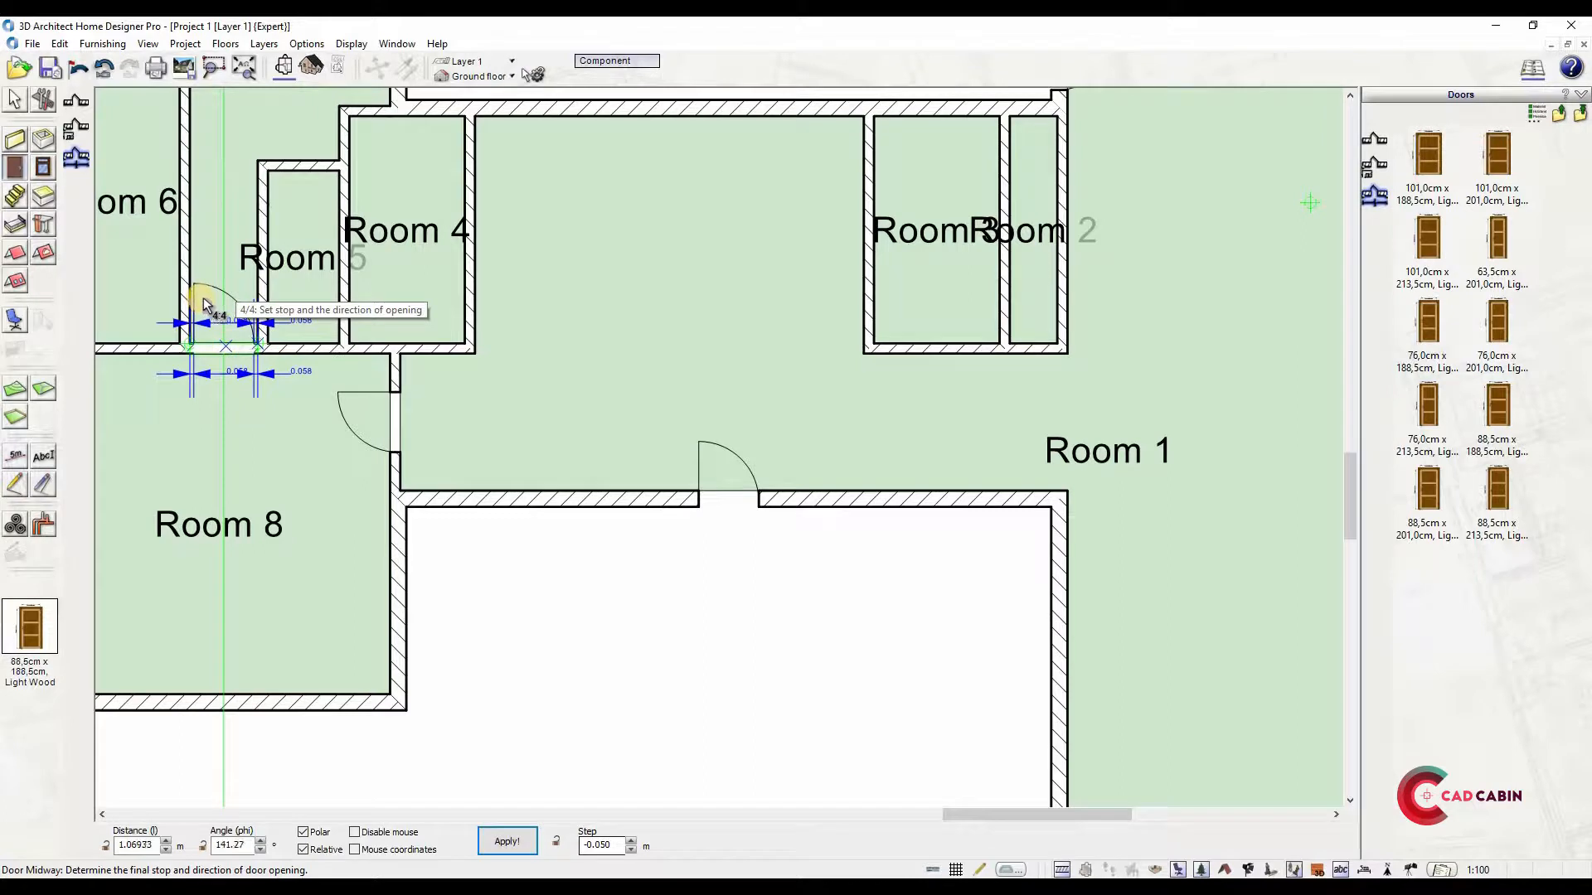
left_click(207, 304)
Place a 76,0cm x 201,0cm Light Wood door midway in Room 3's south wall, opening into Room 3
scroll(341, 266, "down", 2)
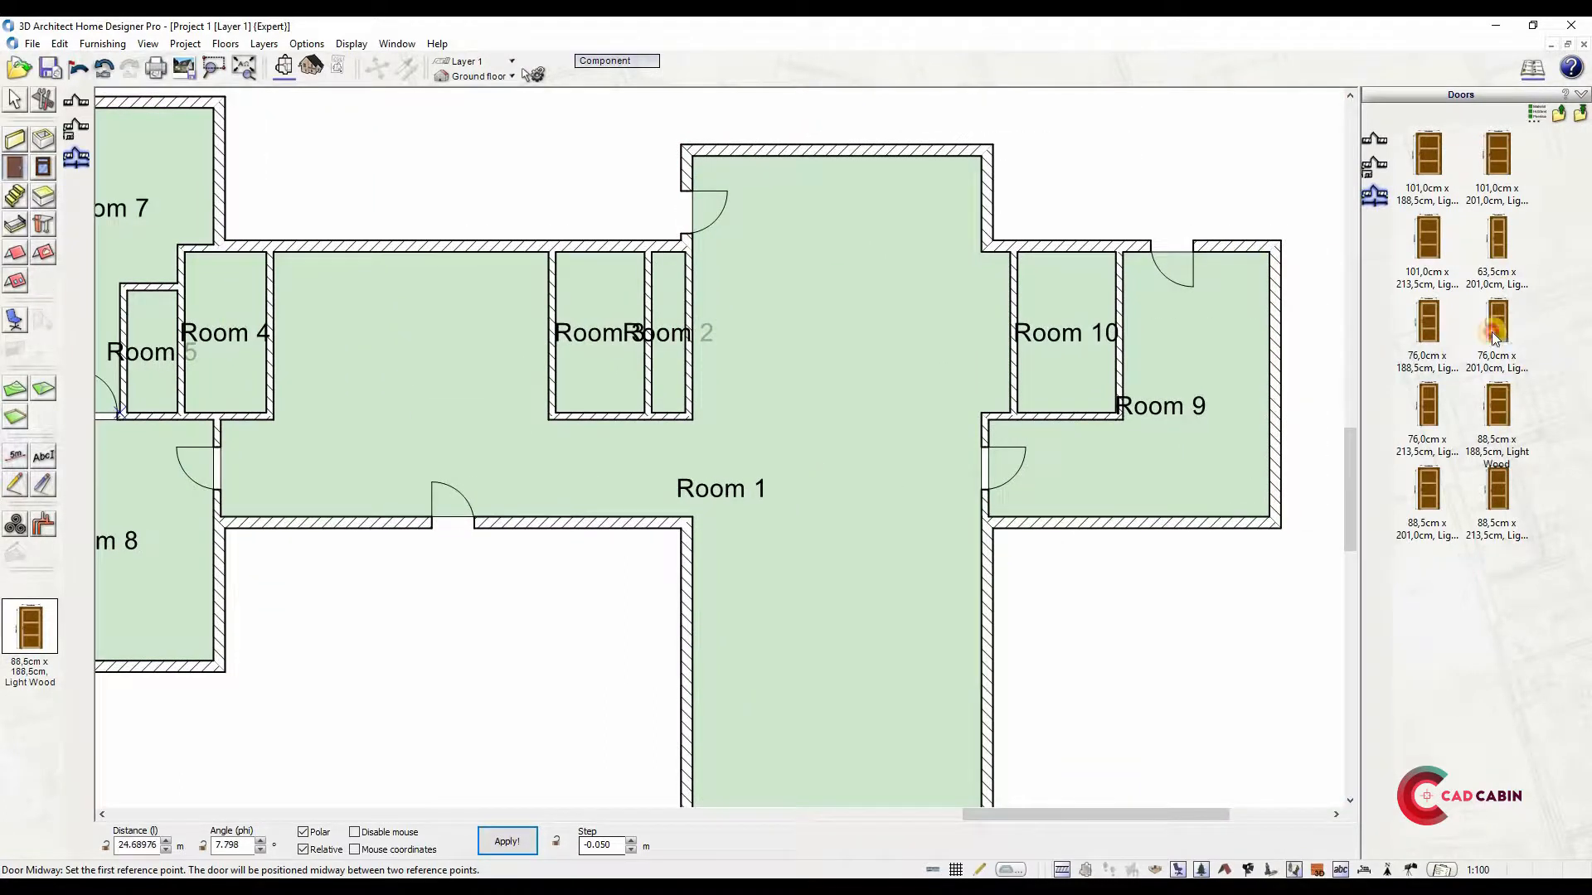
scroll(568, 366, "up", 3)
left_click(650, 359)
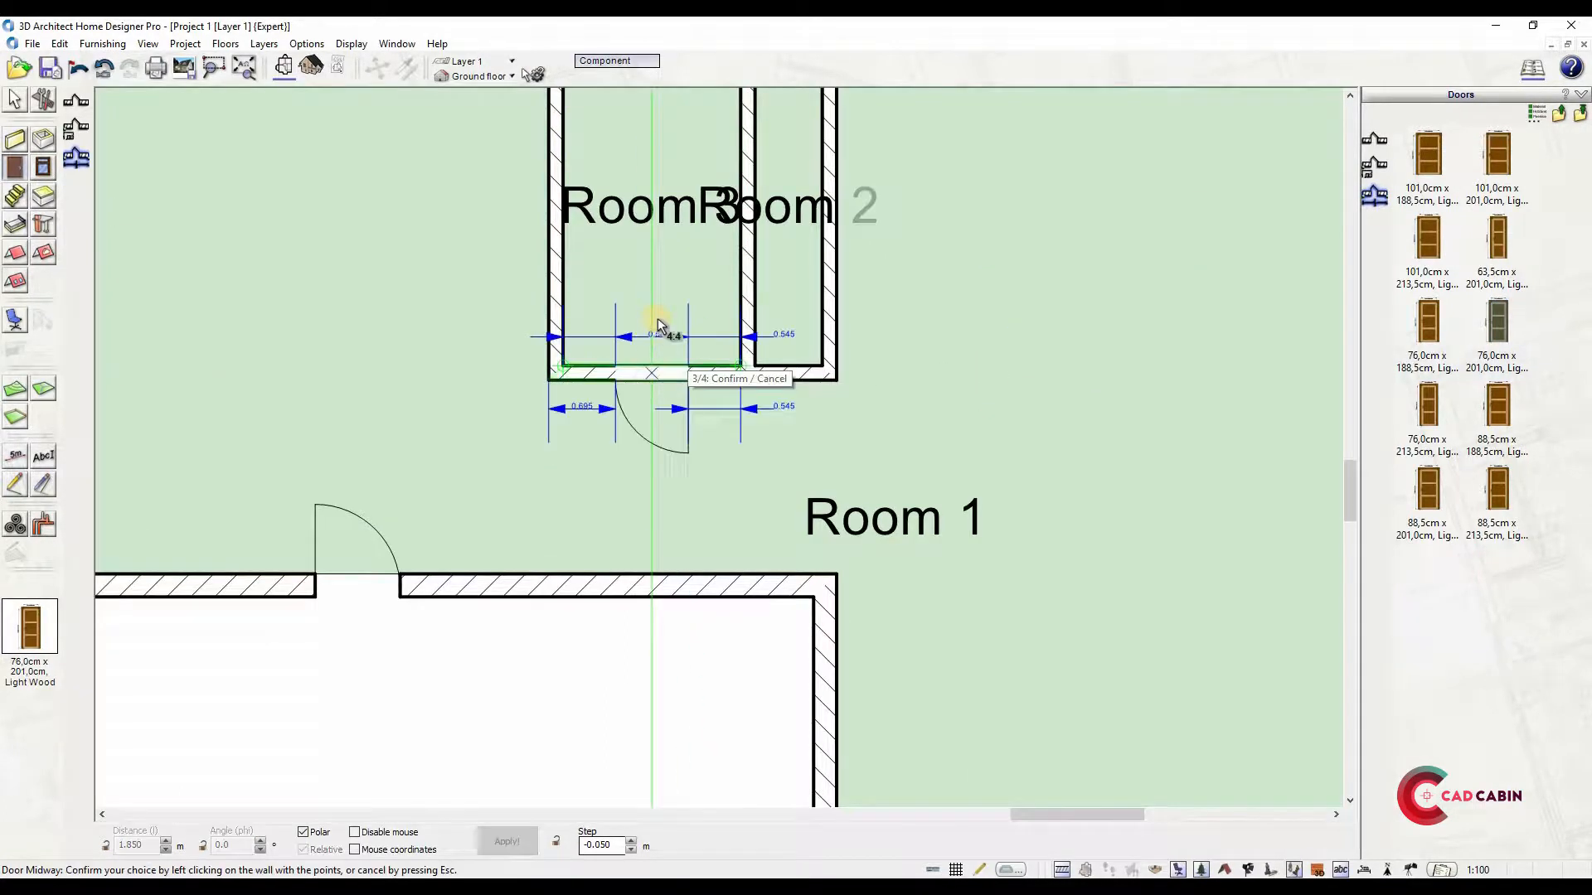
left_click(657, 320)
scroll(809, 341, "down", 3)
scroll(1053, 300, "up", 2)
middle_click_drag(1053, 300, 895, 348)
scroll(432, 402, "down", 2)
middle_click_drag(432, 402, 746, 359)
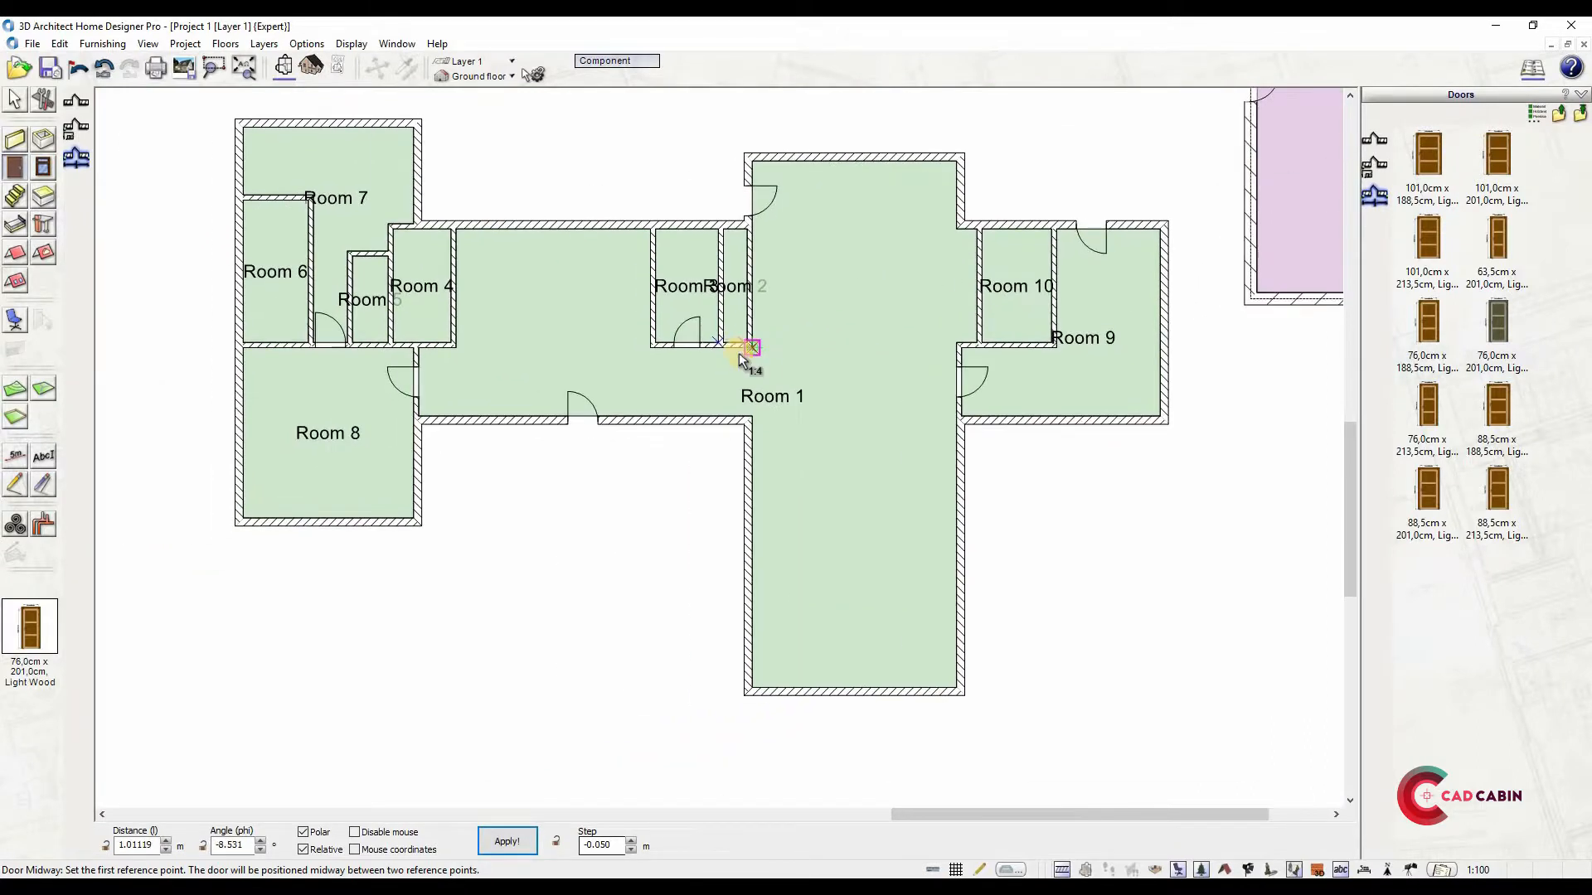
Choose the Sliding Door model from the general door catalog
left_click(1560, 116)
left_click(1559, 116)
double_click(1554, 194)
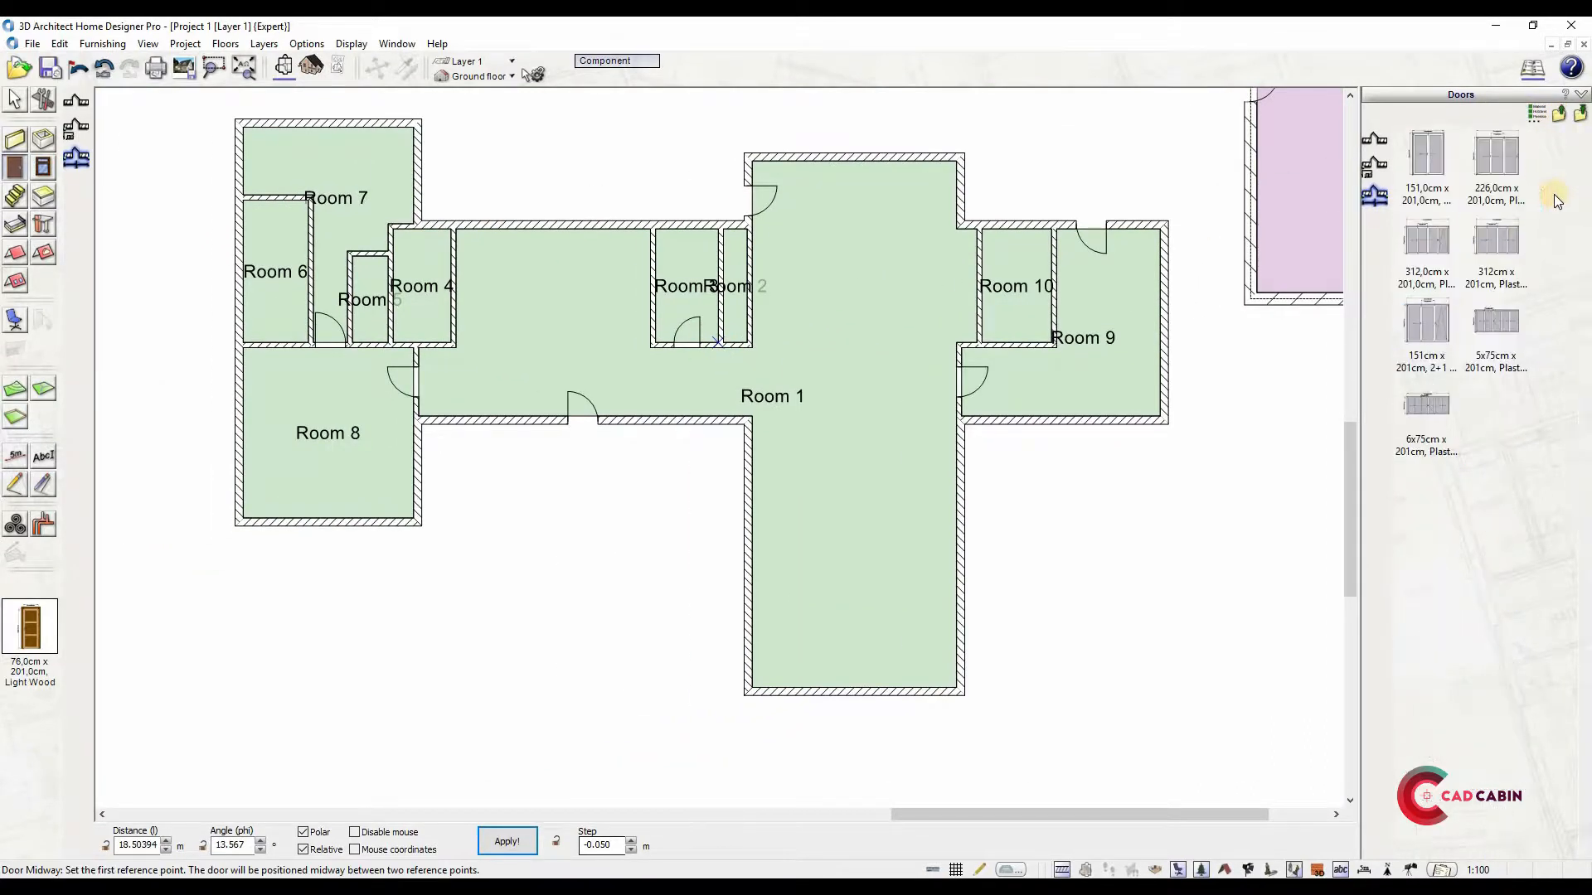
left_click(1560, 116)
scroll(1484, 475, "down", 5)
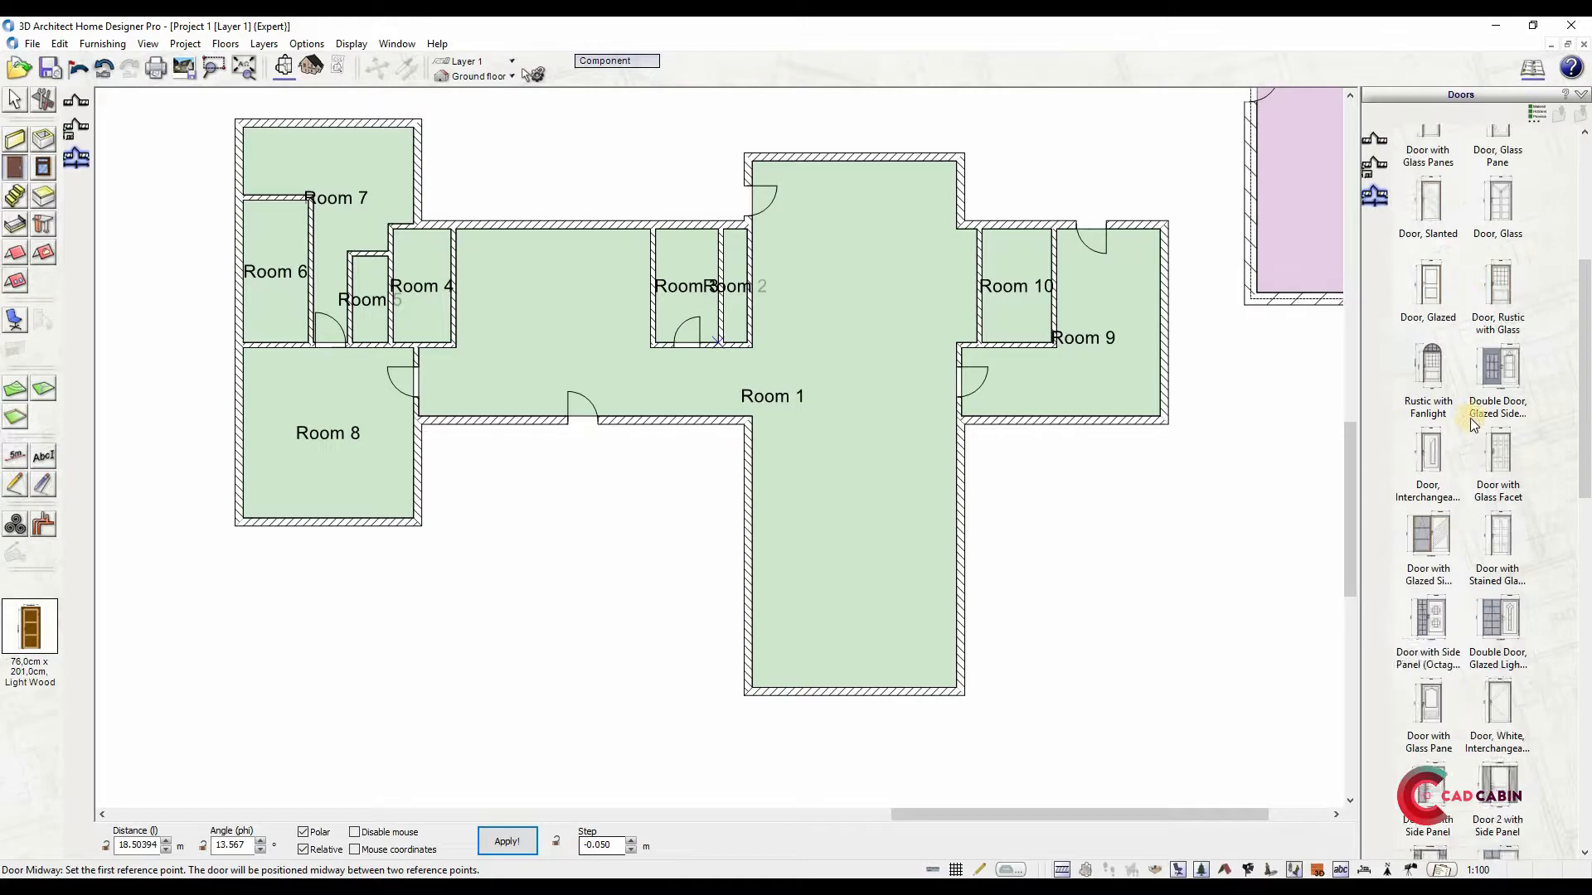
left_click(1432, 509)
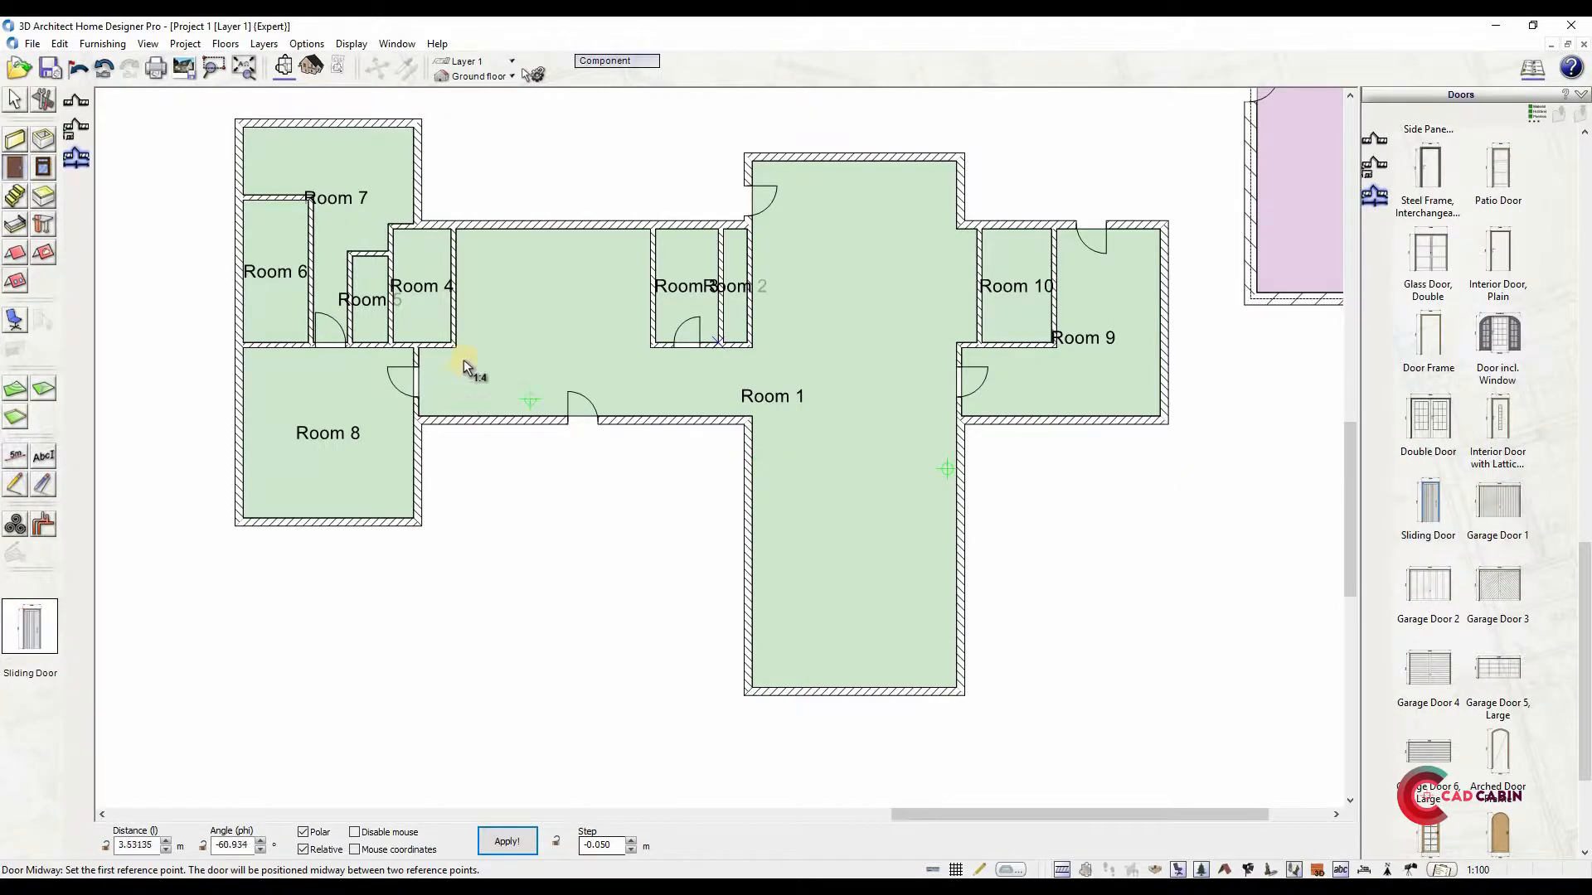
Review the sliding door's component settings and place it freely in Room 4's south wall, close to the east corner
scroll(464, 360, "up", 3)
left_click(610, 62)
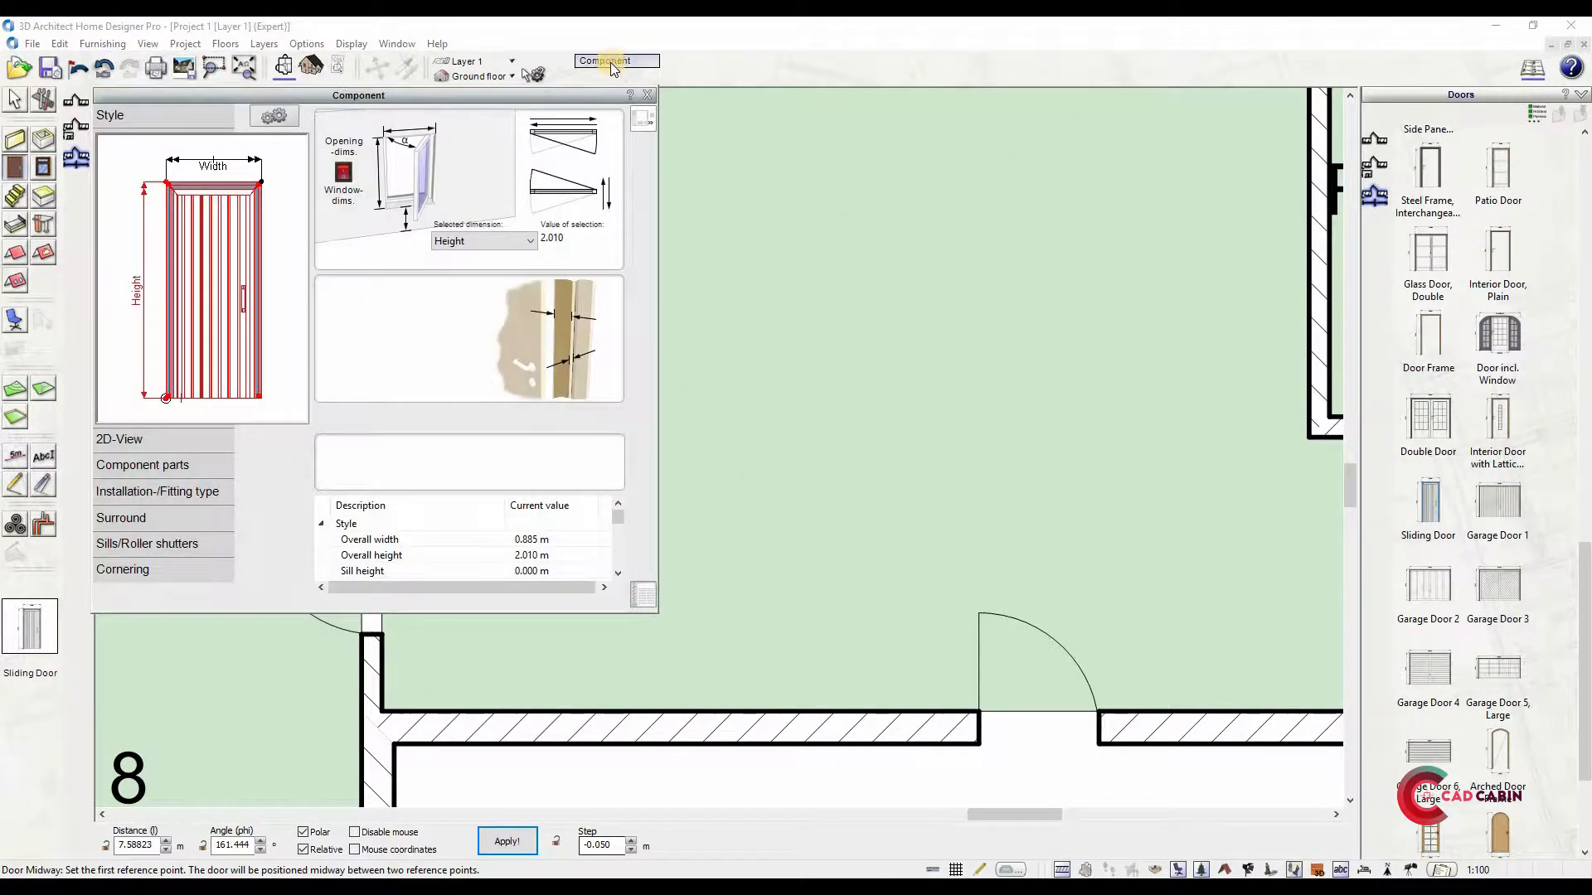
left_click(648, 95)
left_click(1386, 144)
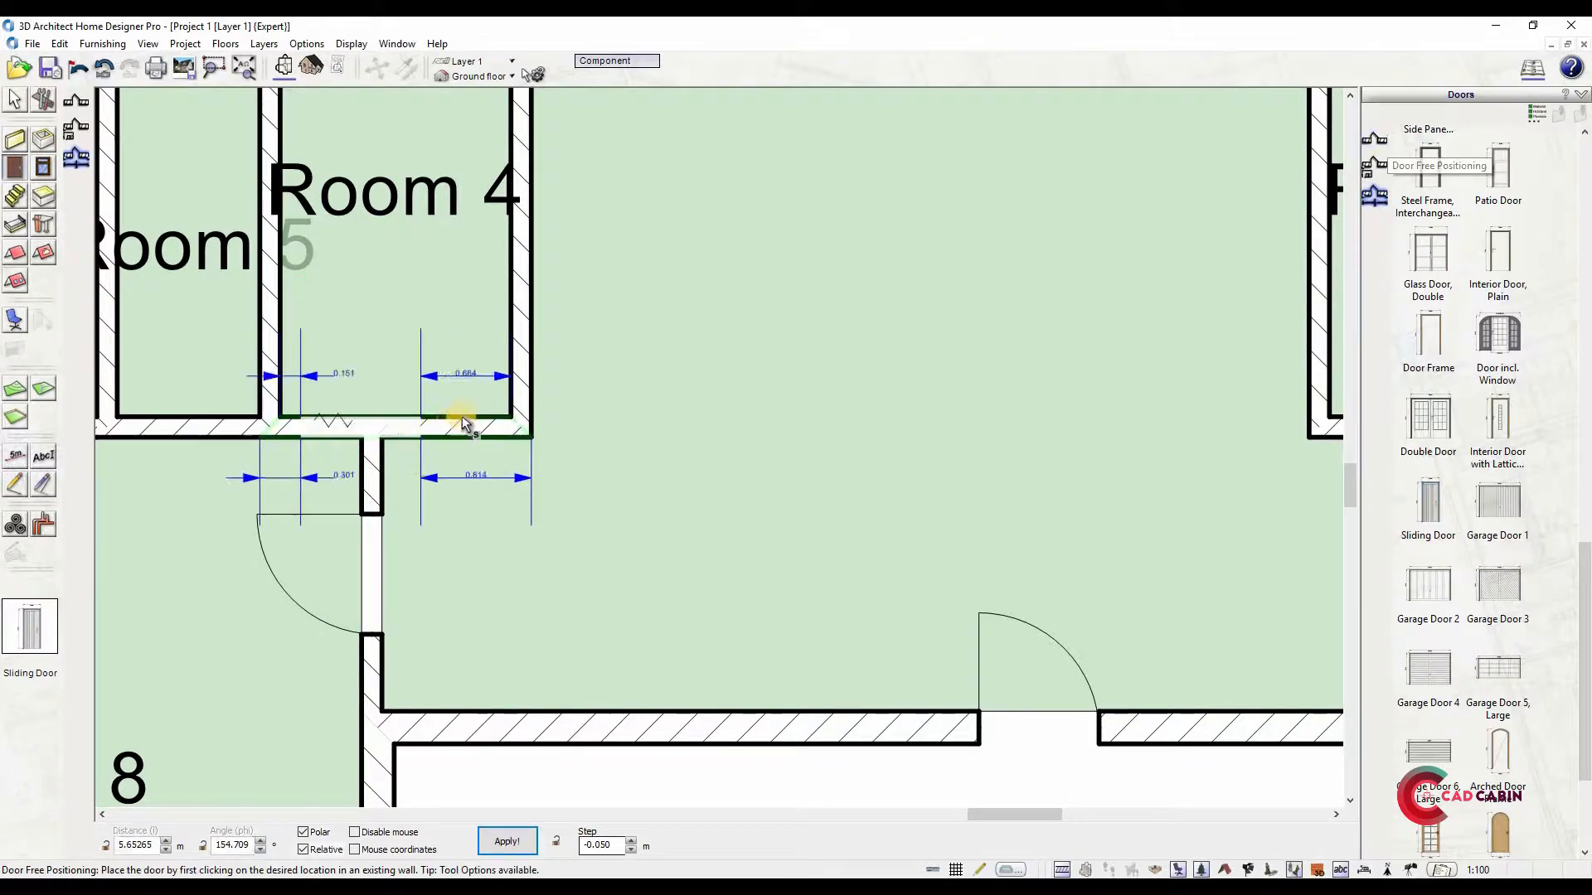
left_click(507, 414)
left_click(491, 401)
scroll(326, 395, "down", 1)
middle_click_drag(327, 394, 616, 465)
Place freely positioned sliding doors in Room 6's east wall, Room 5's west wall and Room 2's east wall
left_click(1374, 197)
scroll(390, 310, "down", 1)
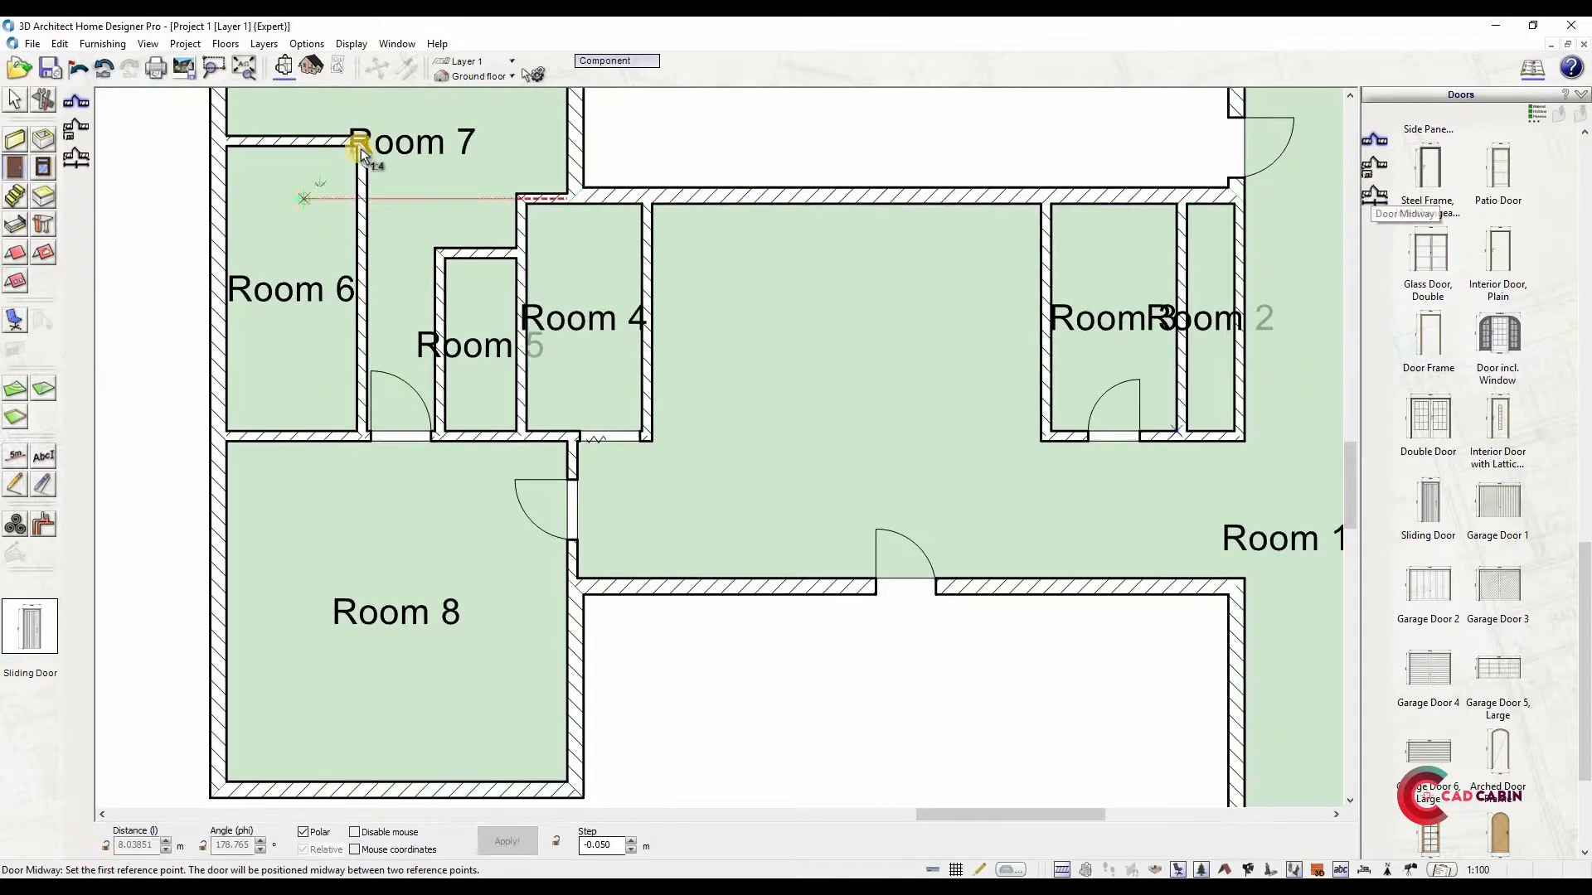
left_click(1372, 141)
scroll(441, 290, "up", 1)
scroll(530, 315, "down", 2)
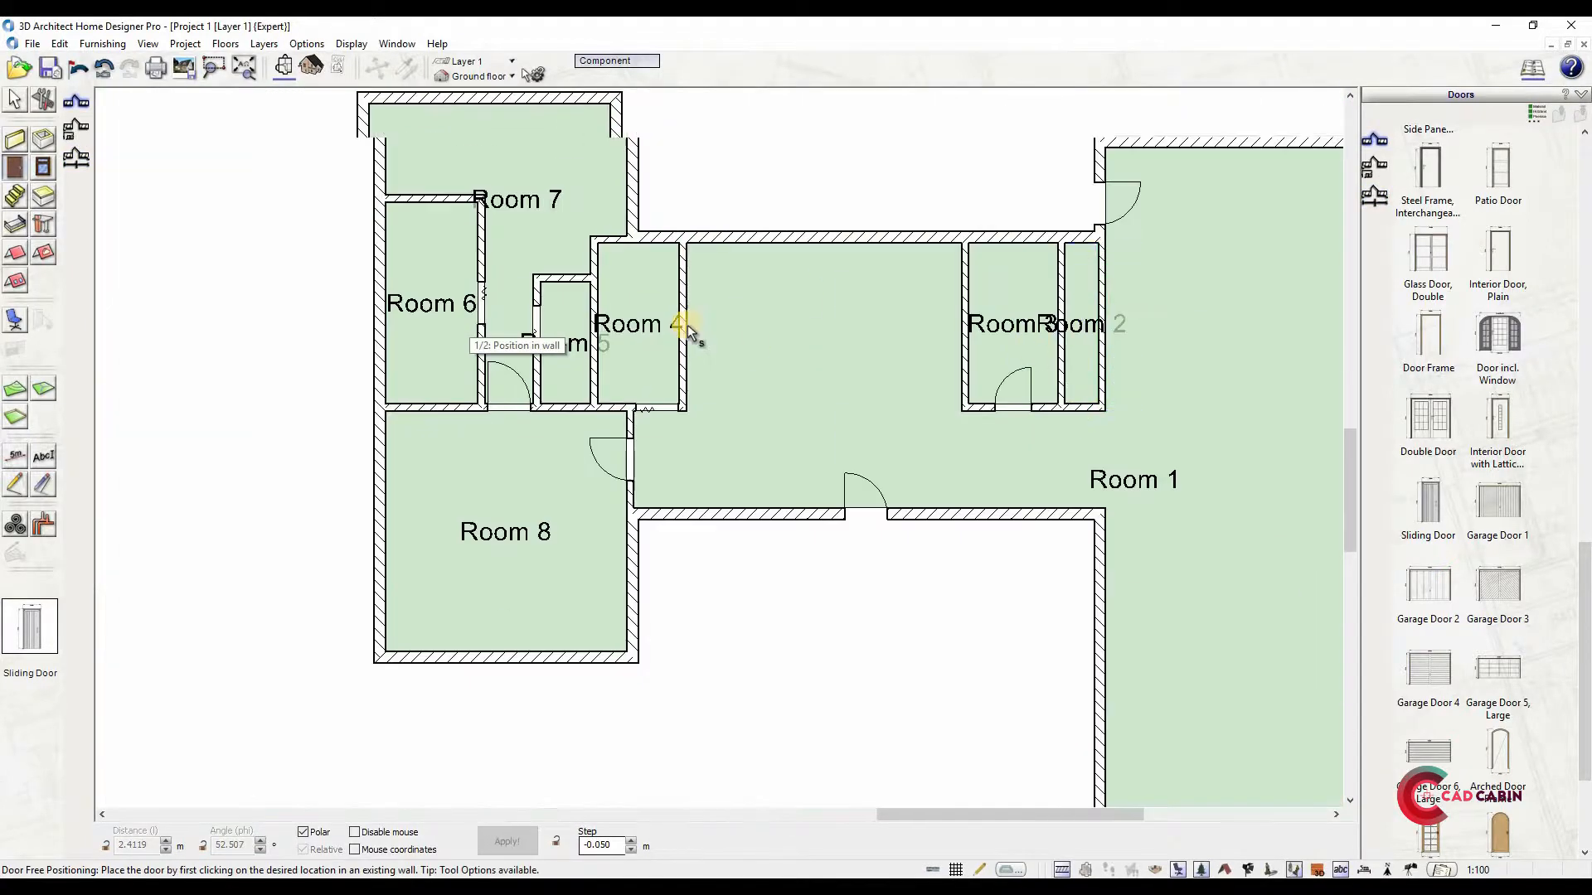
scroll(688, 325, "up", 1)
scroll(735, 312, "down", 1)
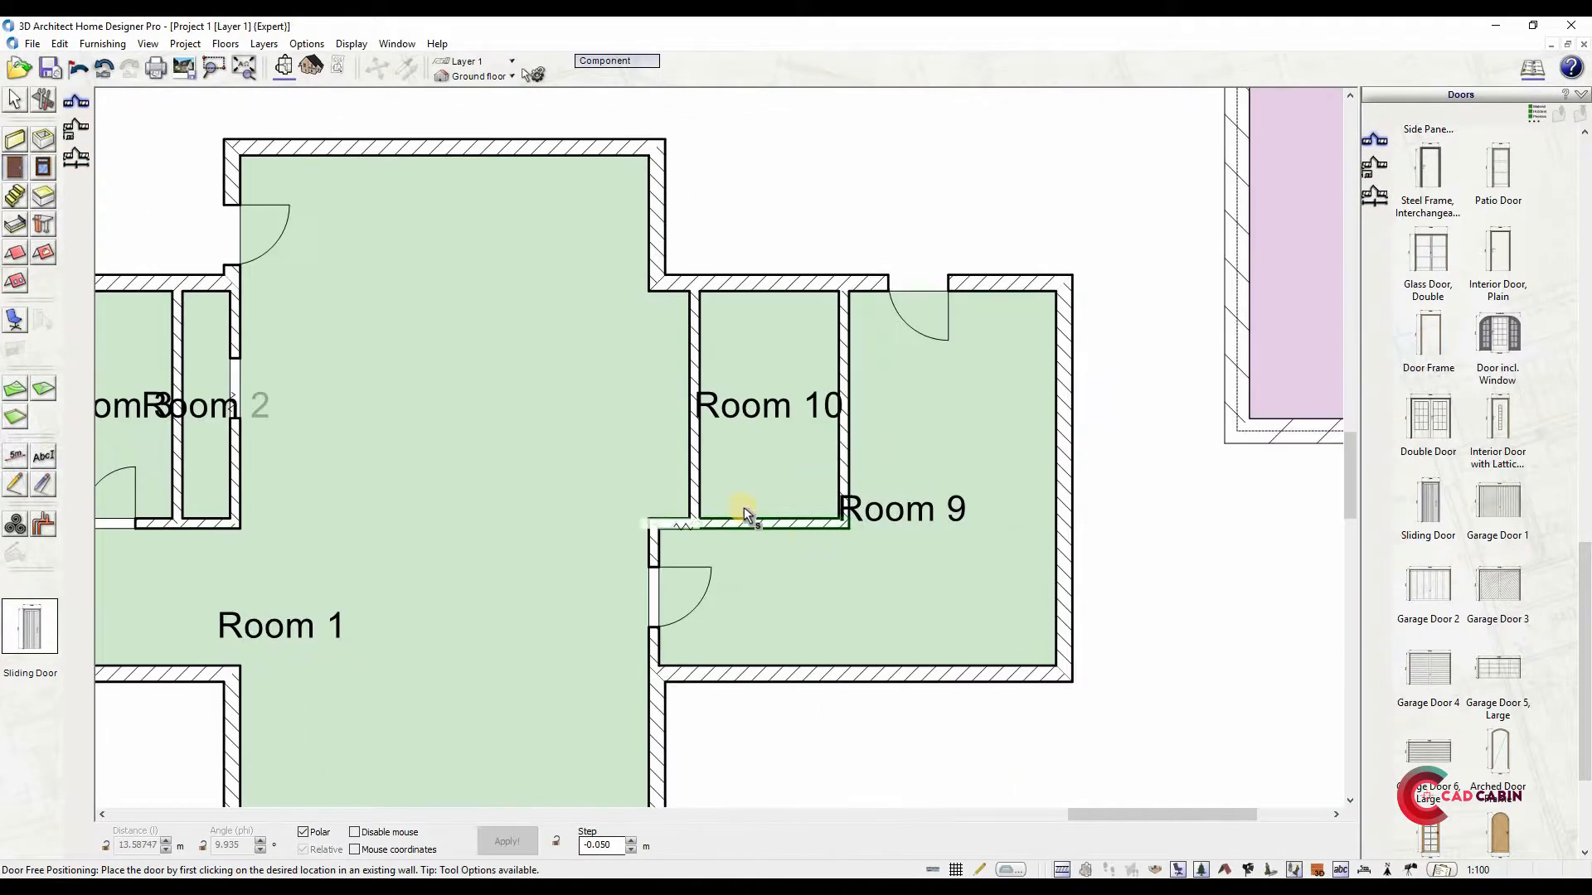
scroll(743, 507, "up", 1)
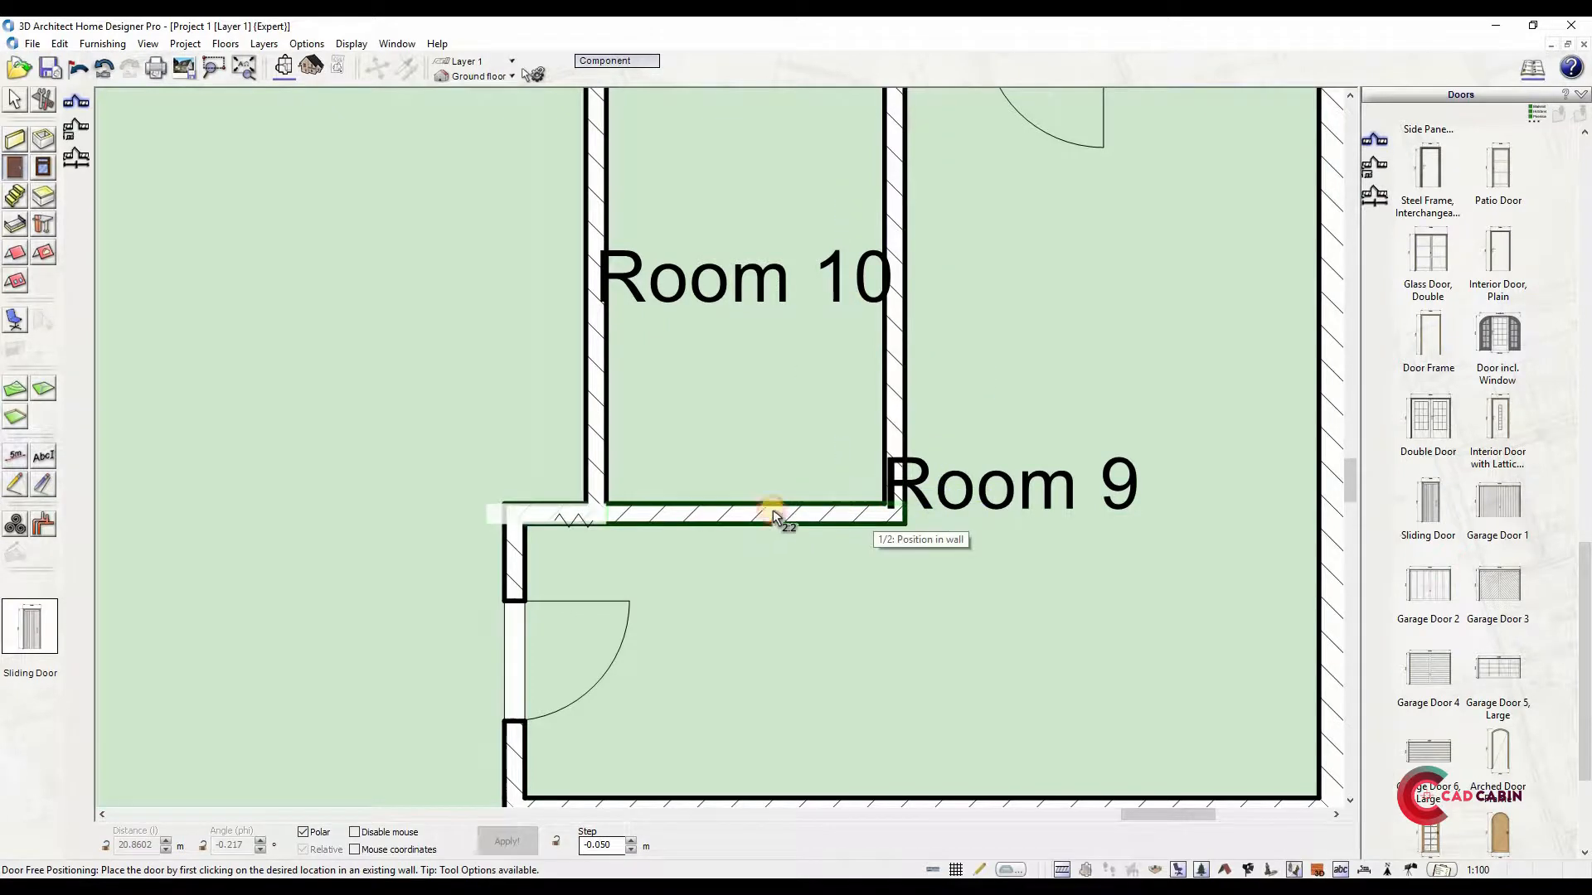
Place a sliding door midway in Room 10's south wall, using the room's two inner corners as reference points
key("Escape")
left_click(31, 169)
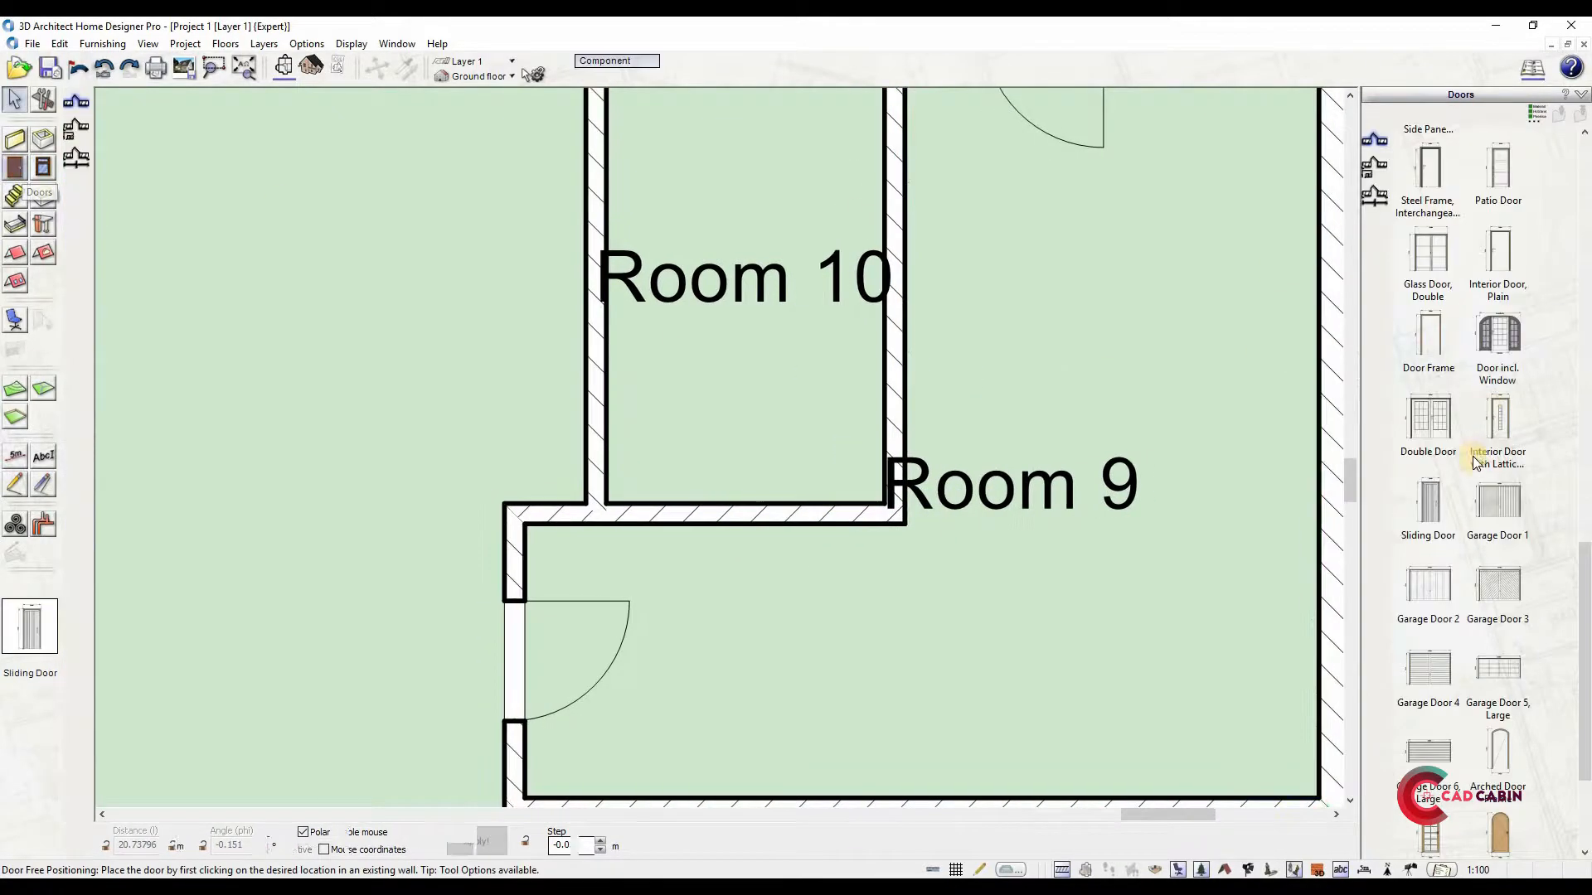
left_click(1374, 196)
left_click(605, 503)
left_click(883, 503)
left_click(730, 571)
left_click(723, 572)
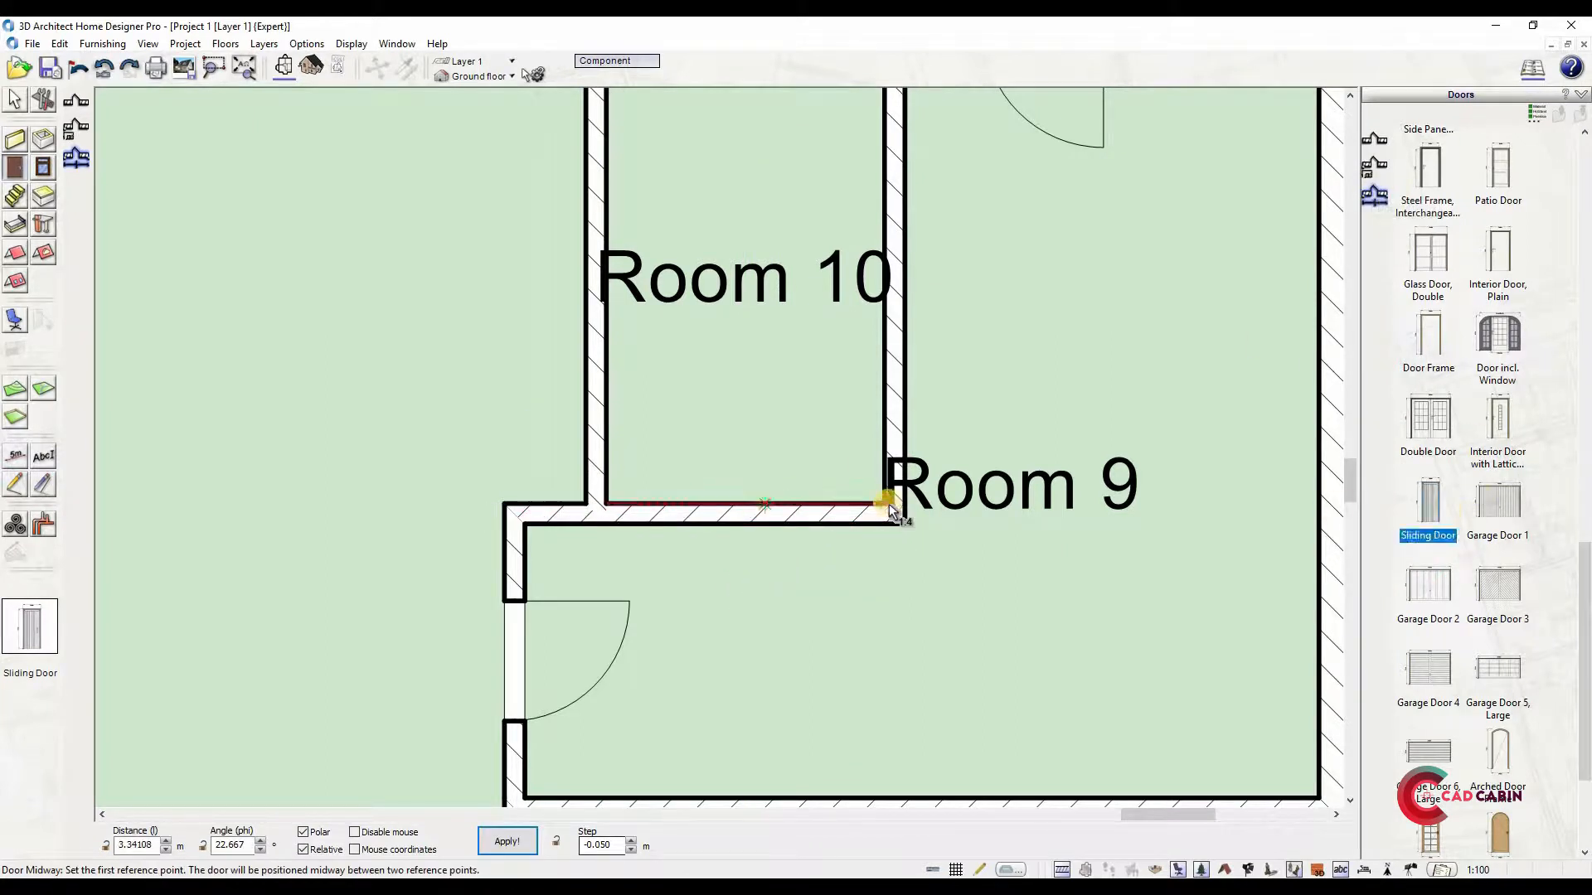
Consult the front elevation in the Photos reference image and choose the Sliding Window Element with Bars for the exterior walls
scroll(669, 511, "down", 5)
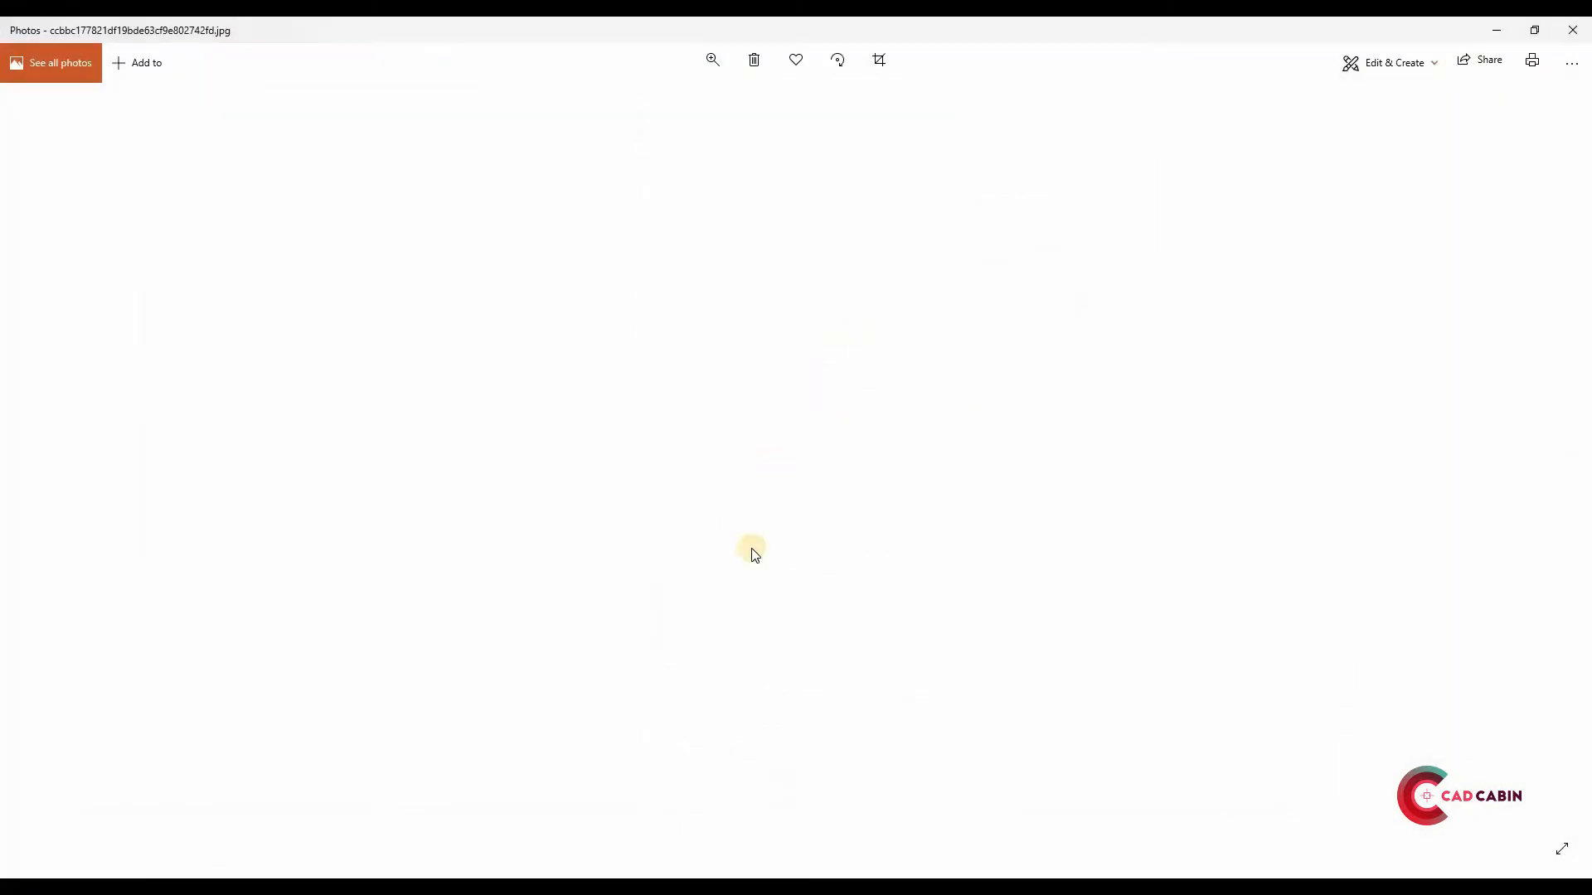
scroll(802, 415, "up", 4)
scroll(825, 493, "up", 1)
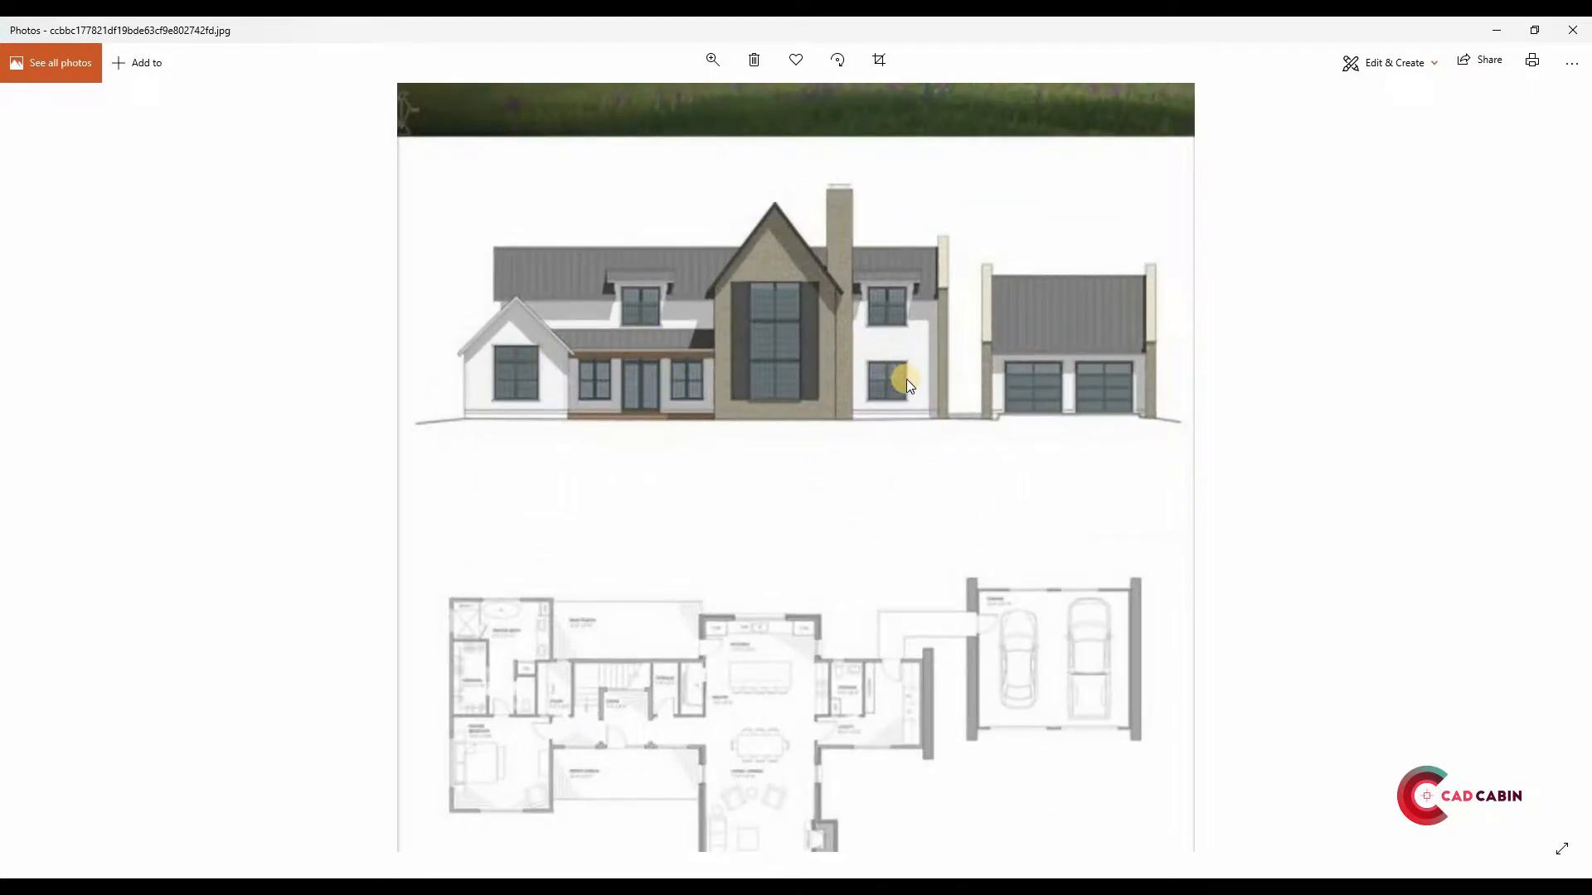
scroll(907, 380, "up", 2)
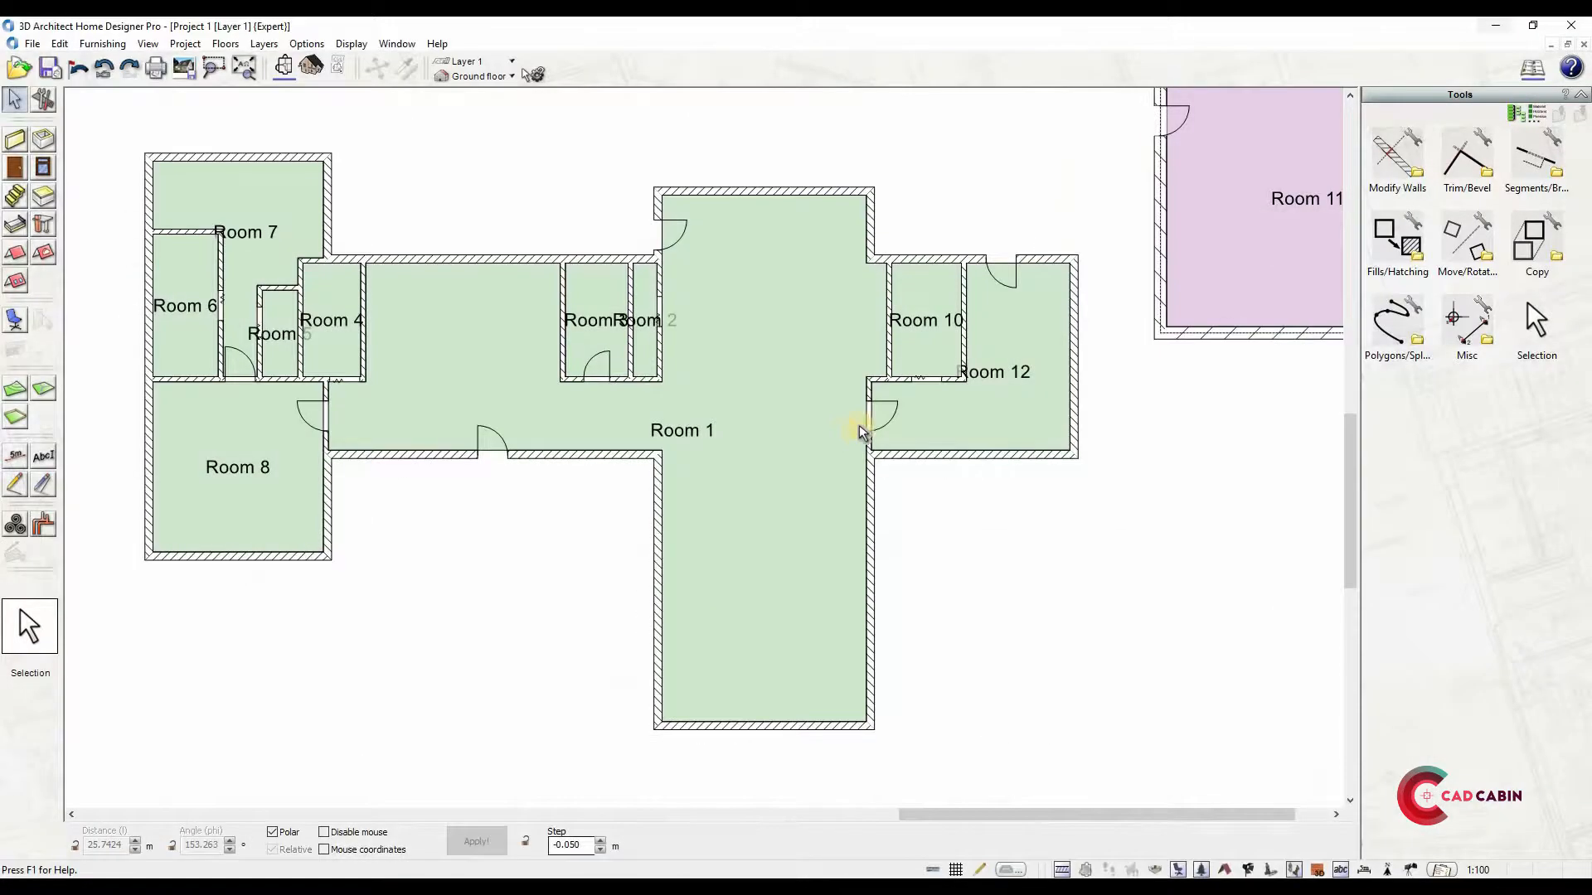
left_click(868, 415)
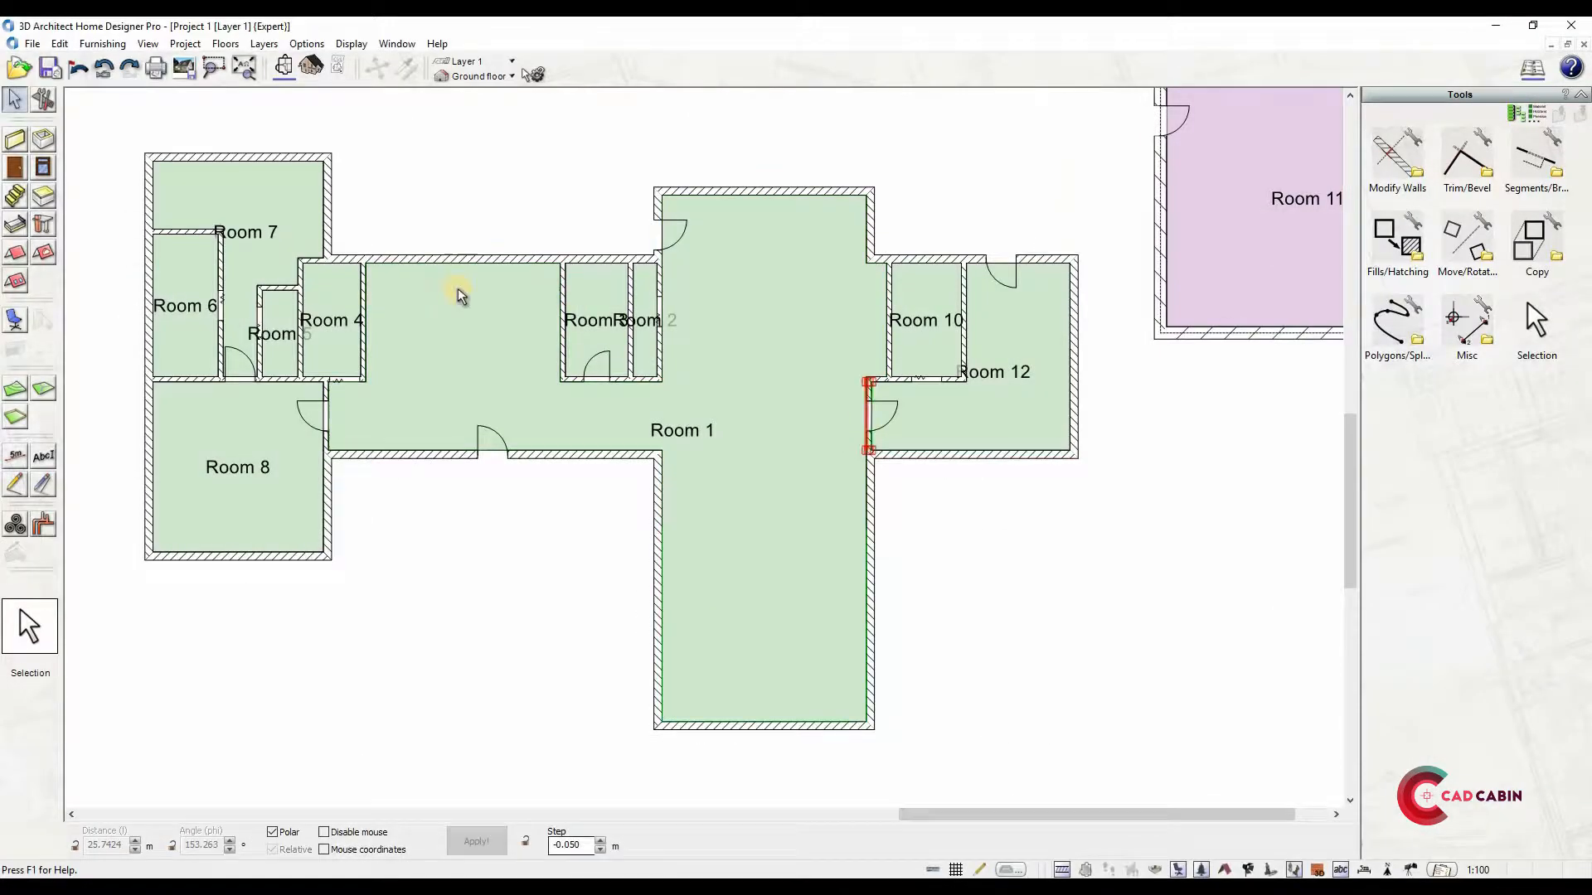
left_click(45, 173)
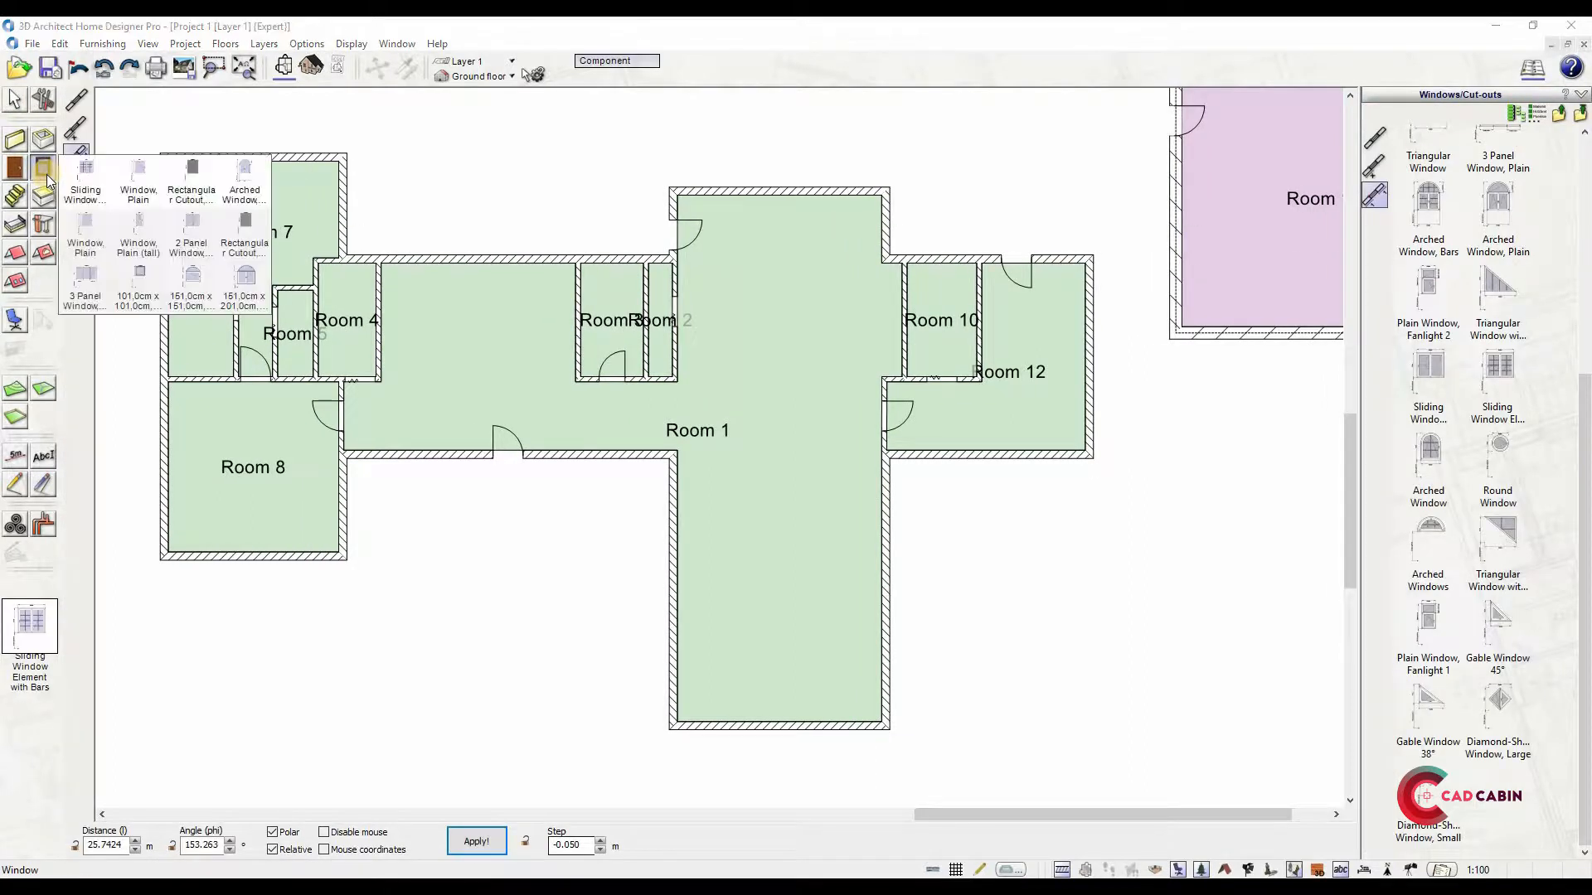
left_click(1505, 383)
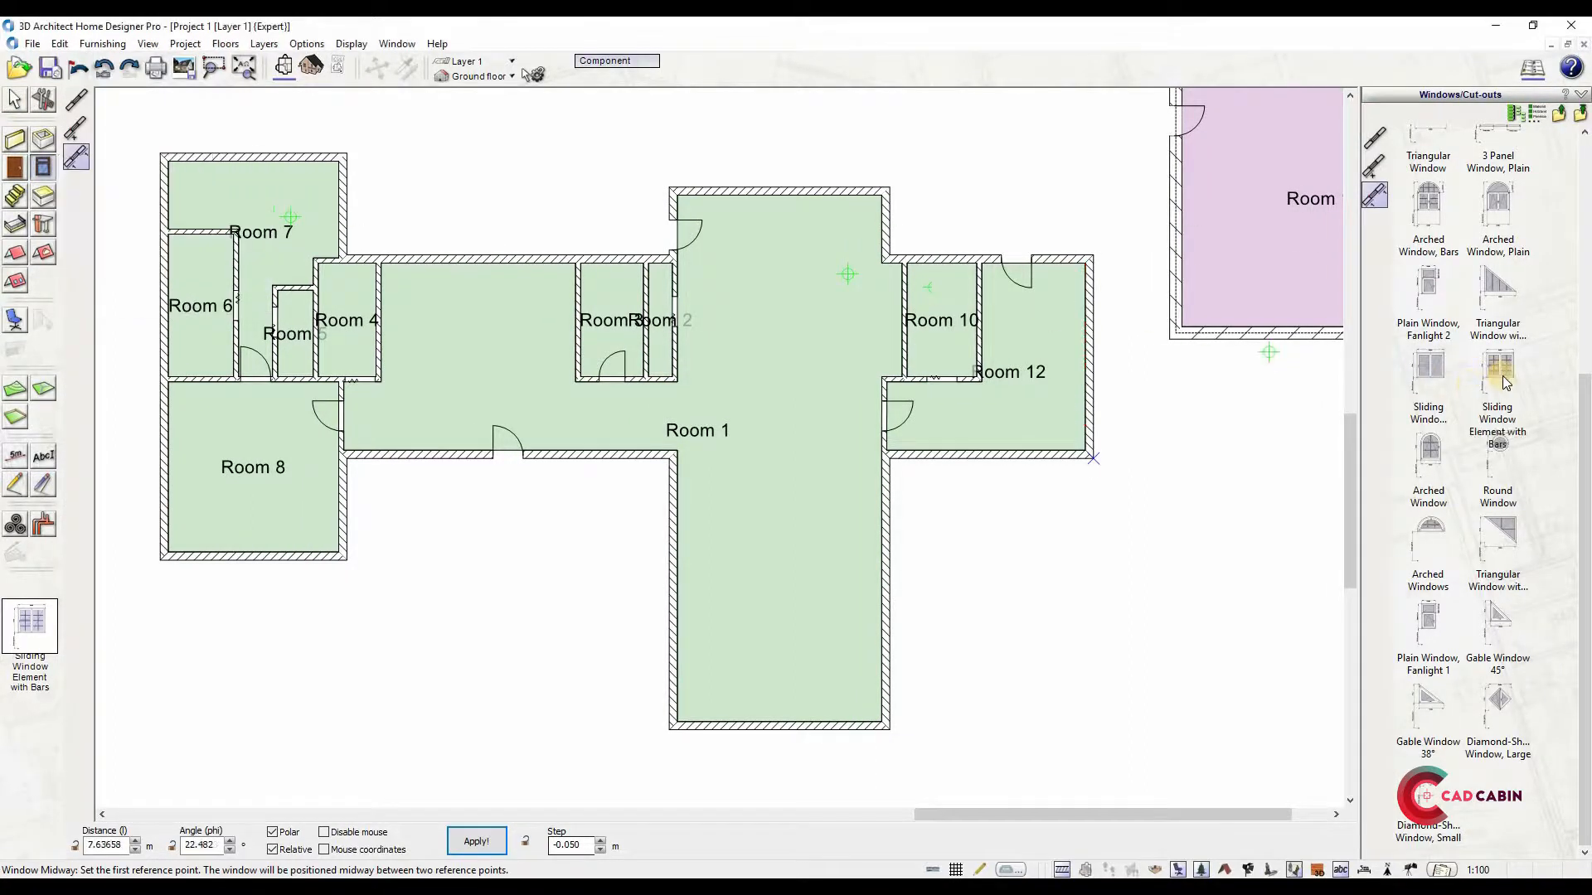
Configure the window as 3 m wide and 2.5 m high with a 0.5 m sill height, and review its cornering and sill/shutter settings
left_click(610, 63)
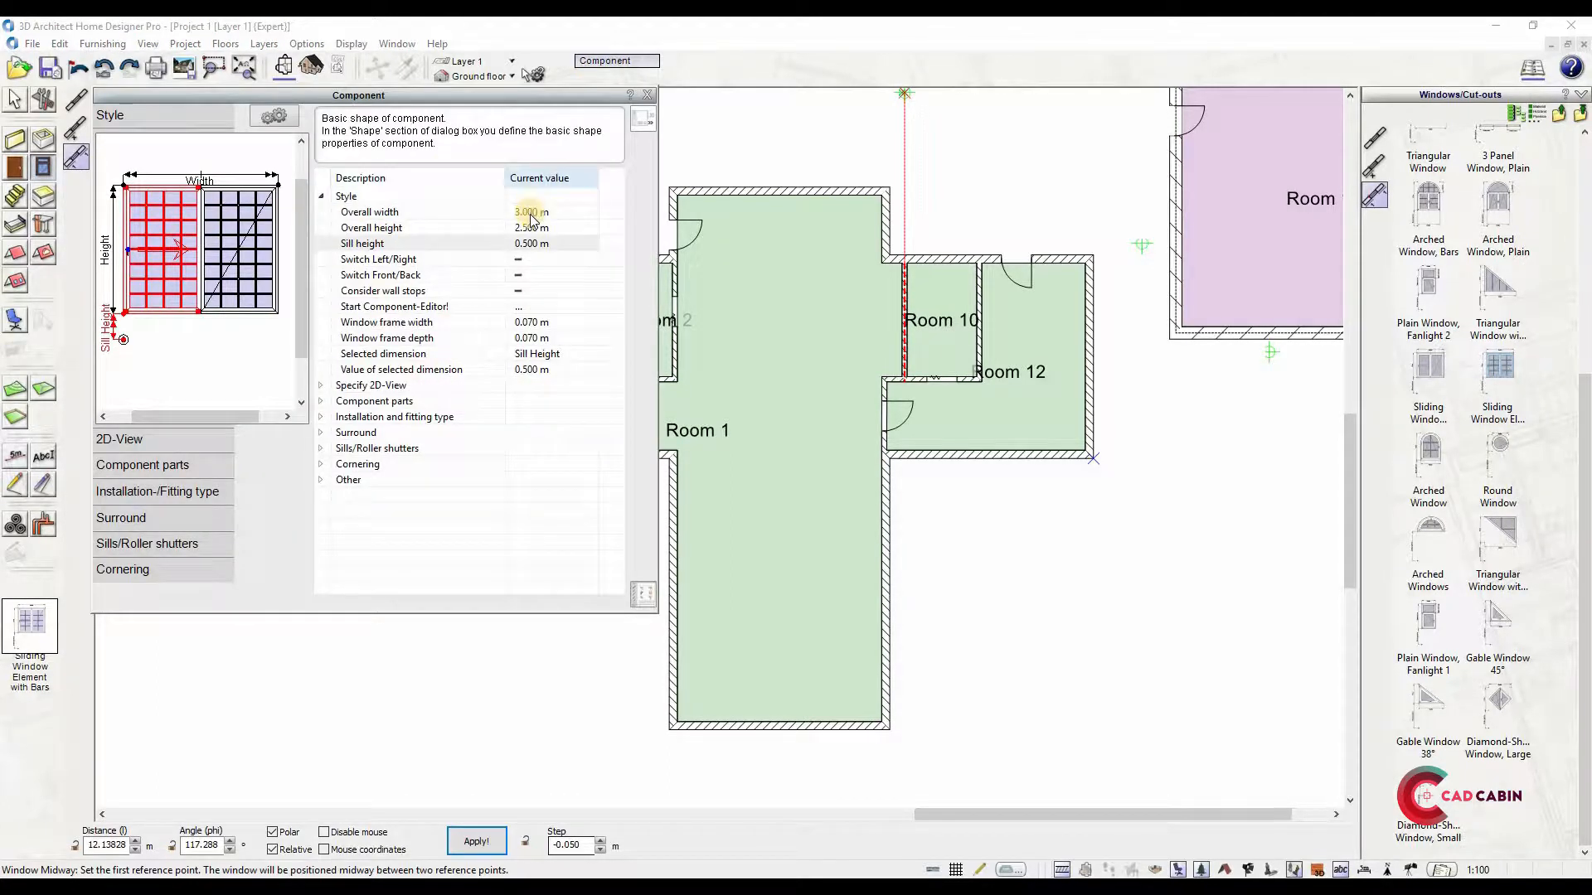
left_click(531, 213)
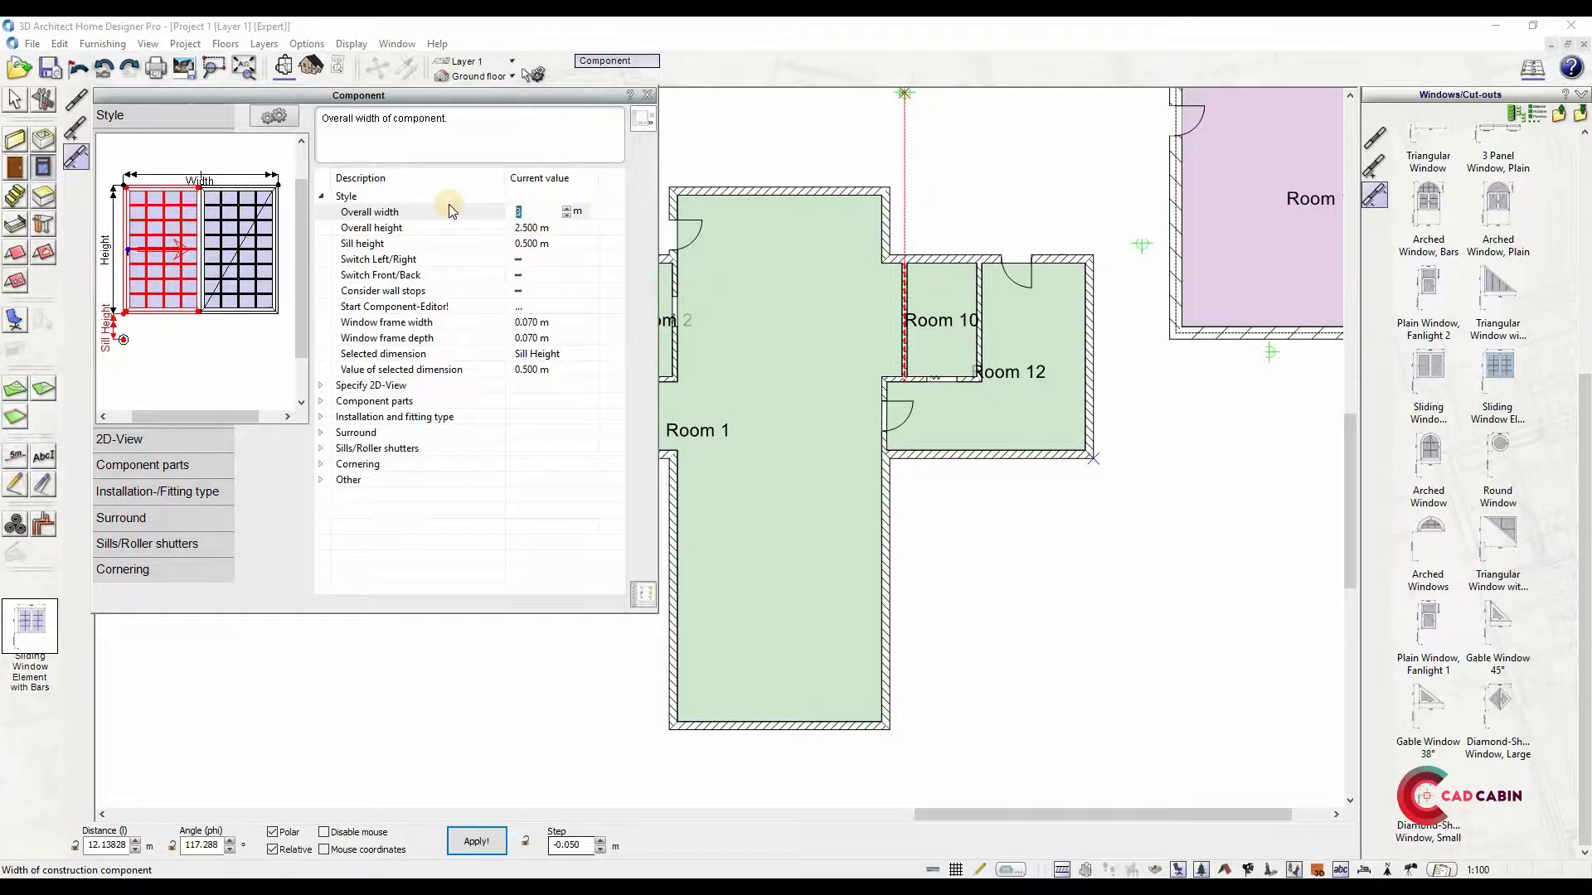
left_click(538, 229)
key("Return")
left_click(535, 244)
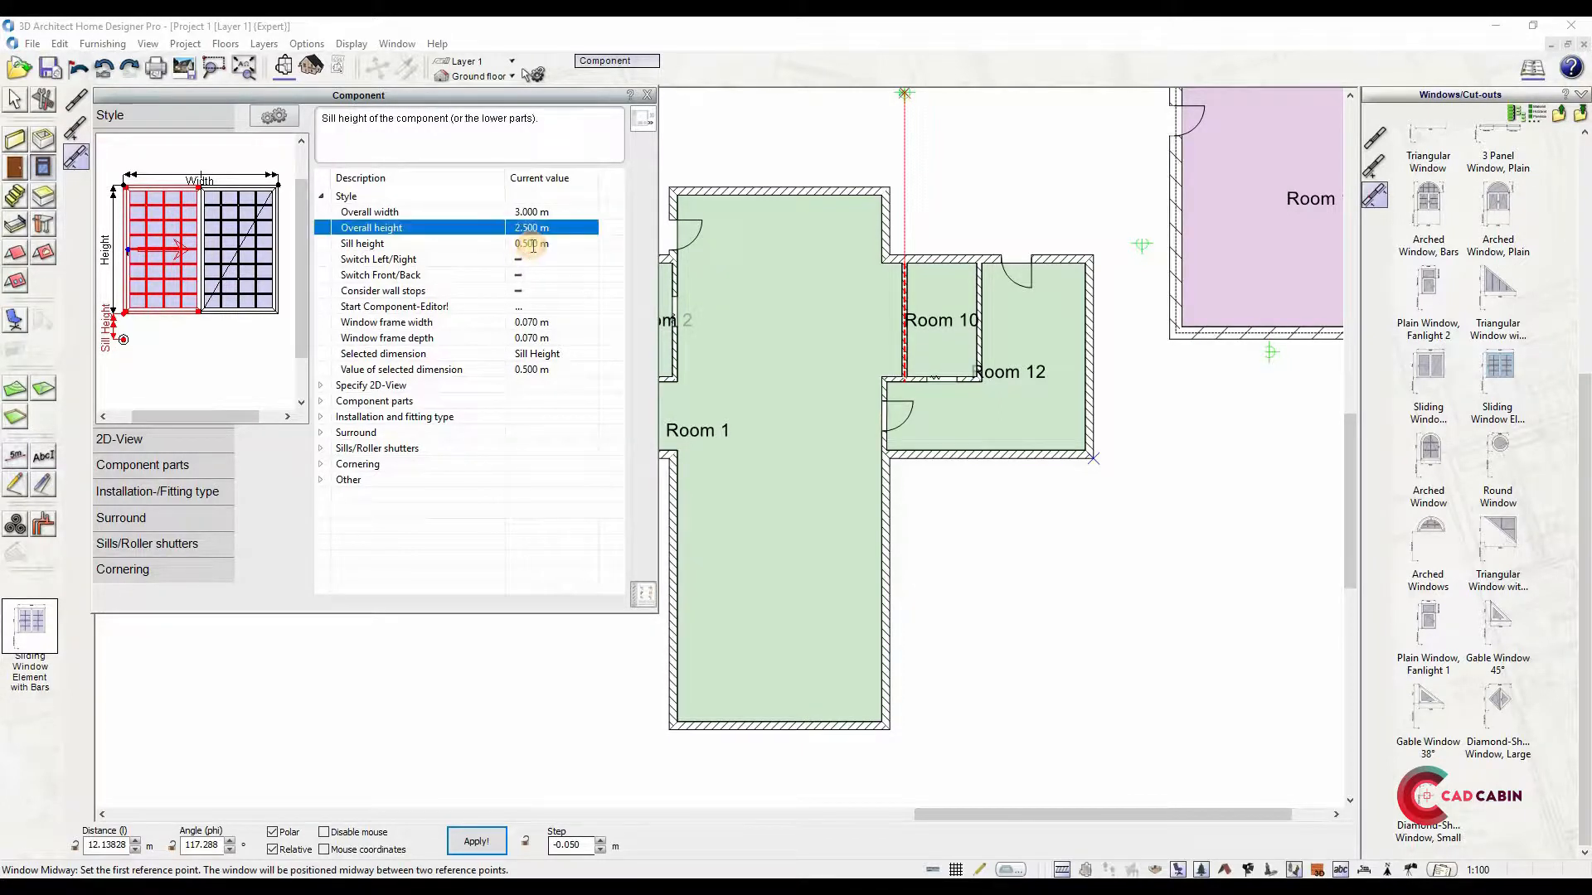
key("Return")
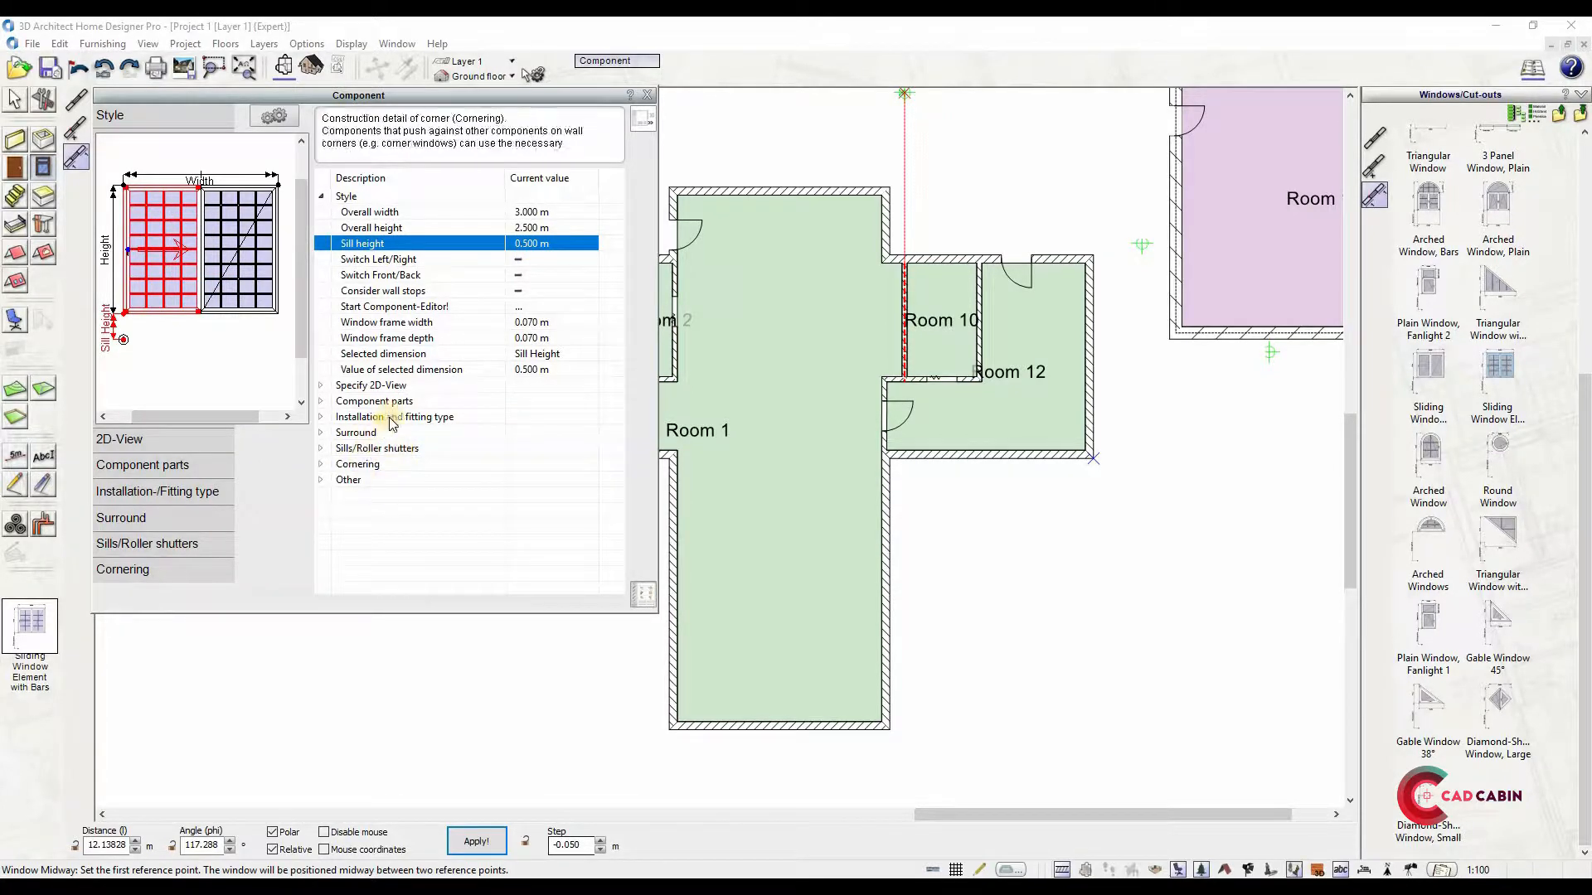
left_click(322, 463)
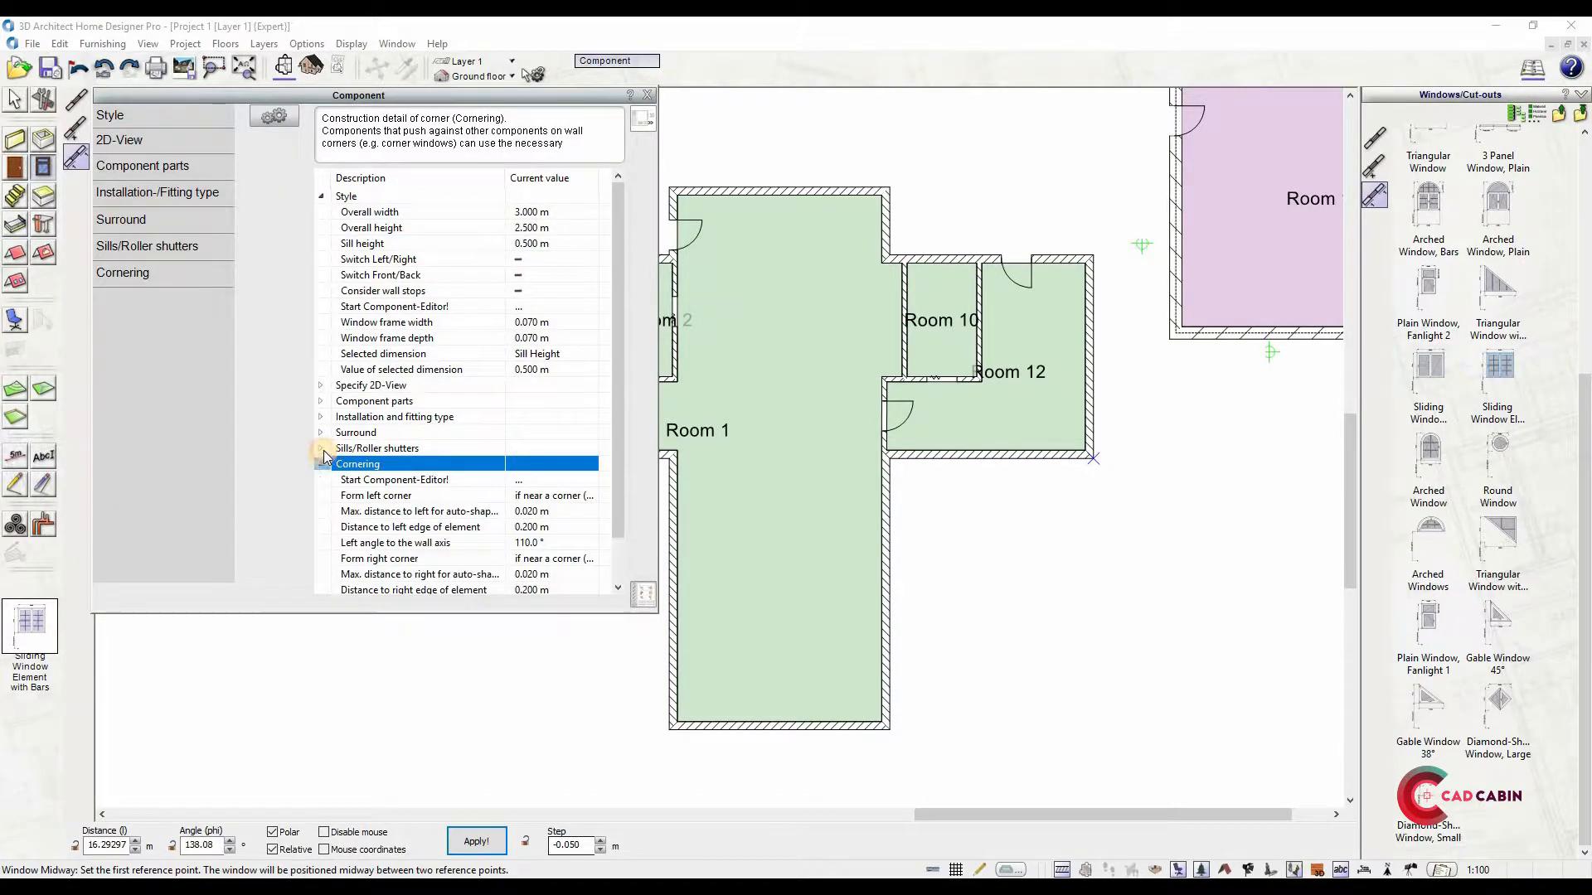
left_click(322, 463)
left_click(320, 450)
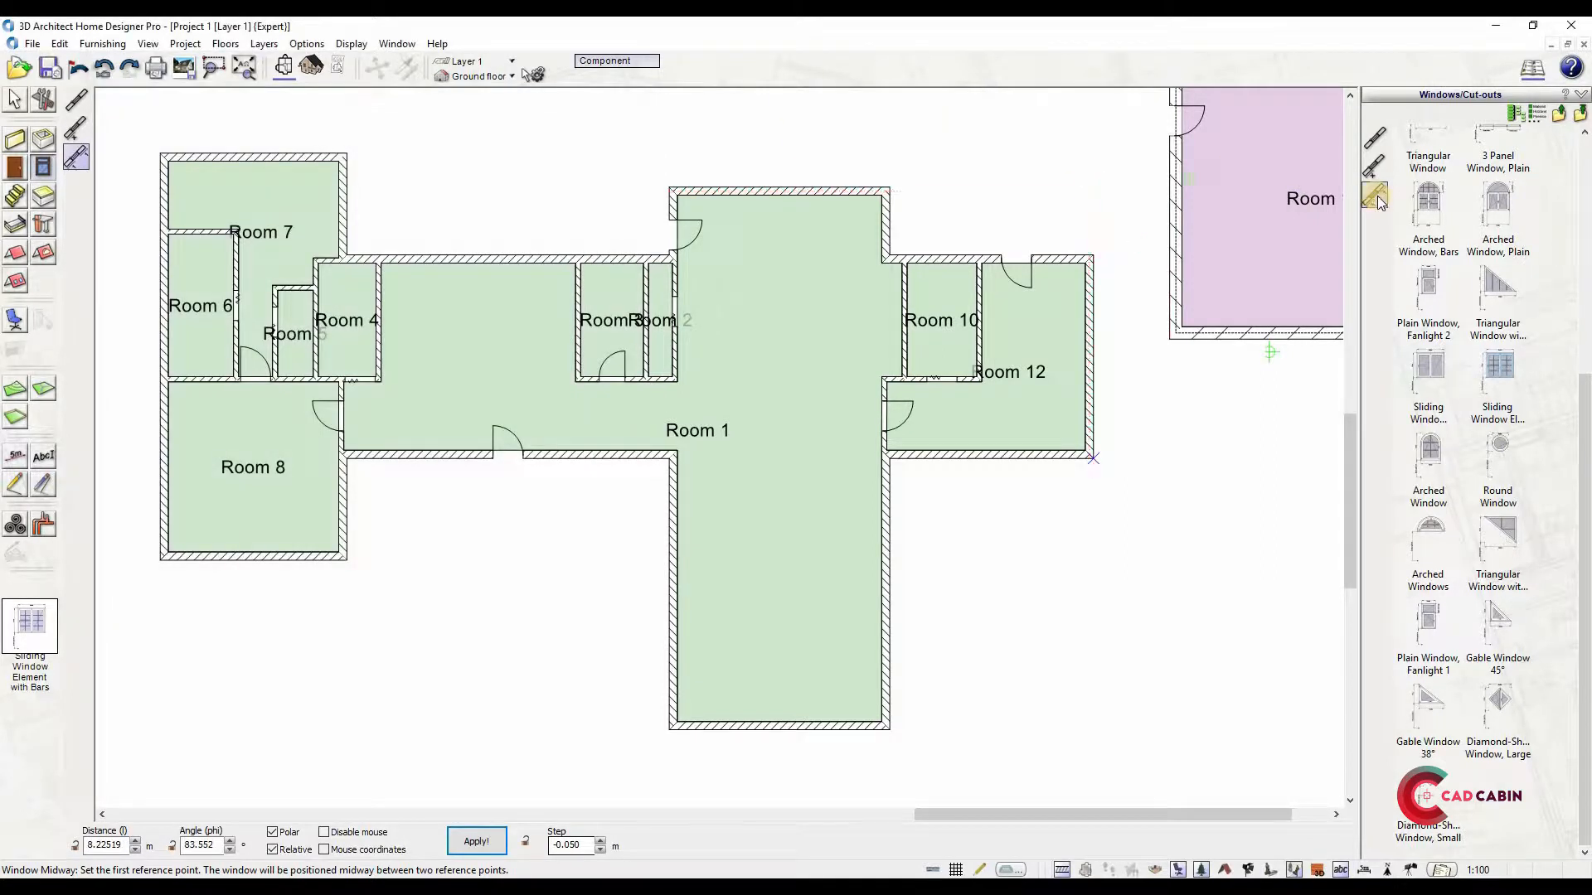
Place the barred sliding window midway along Room 12's south exterior wall and check it in the 3D view
scroll(867, 456, "up", 2)
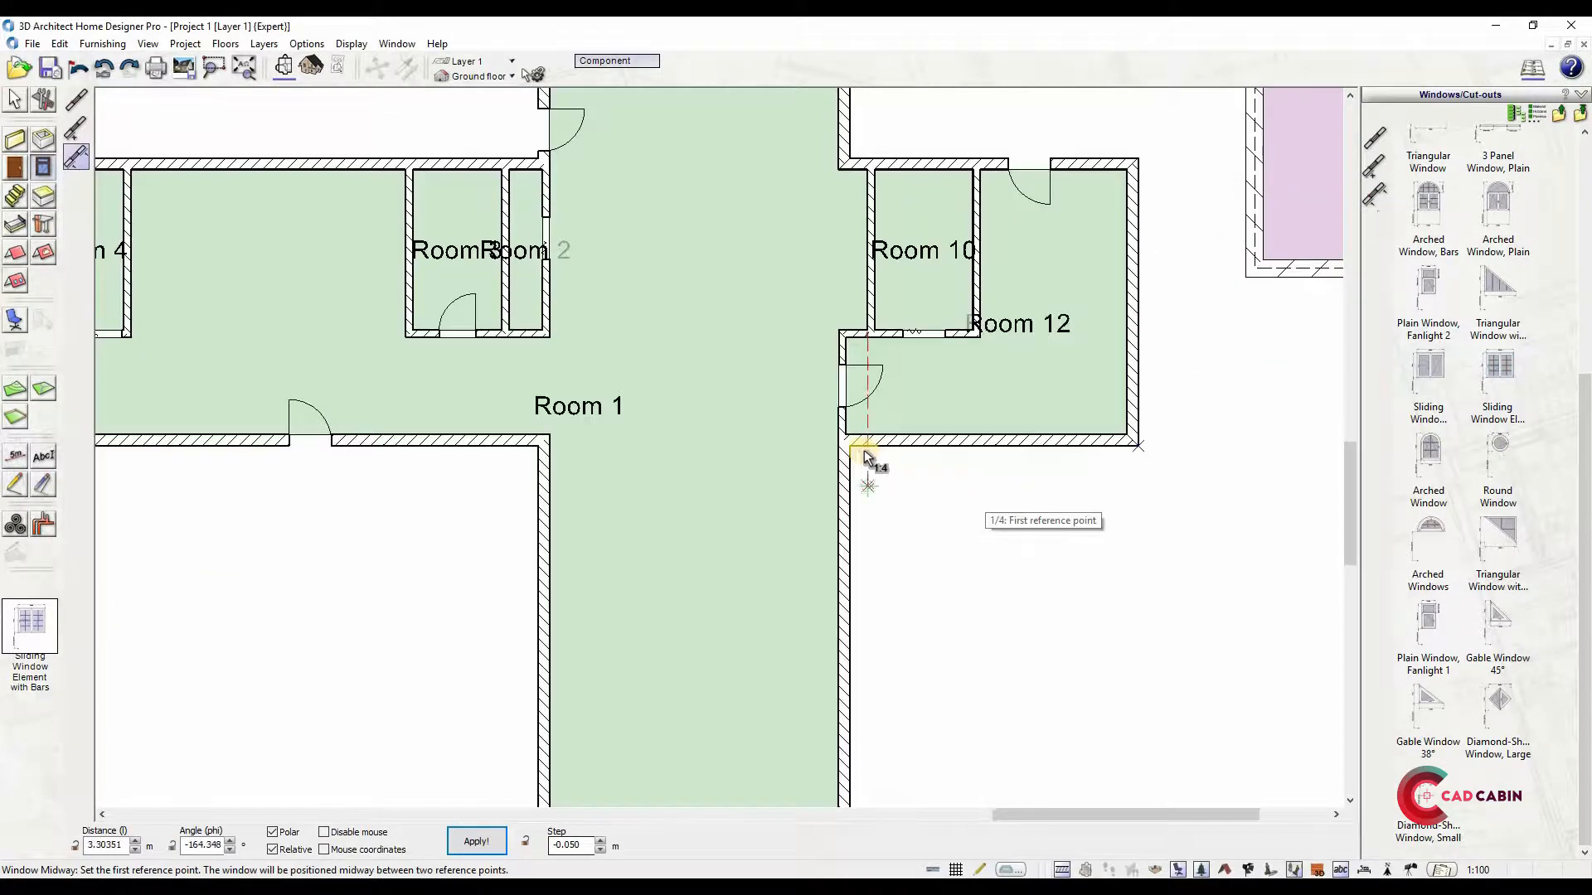
left_click(1135, 444)
left_click(1022, 440)
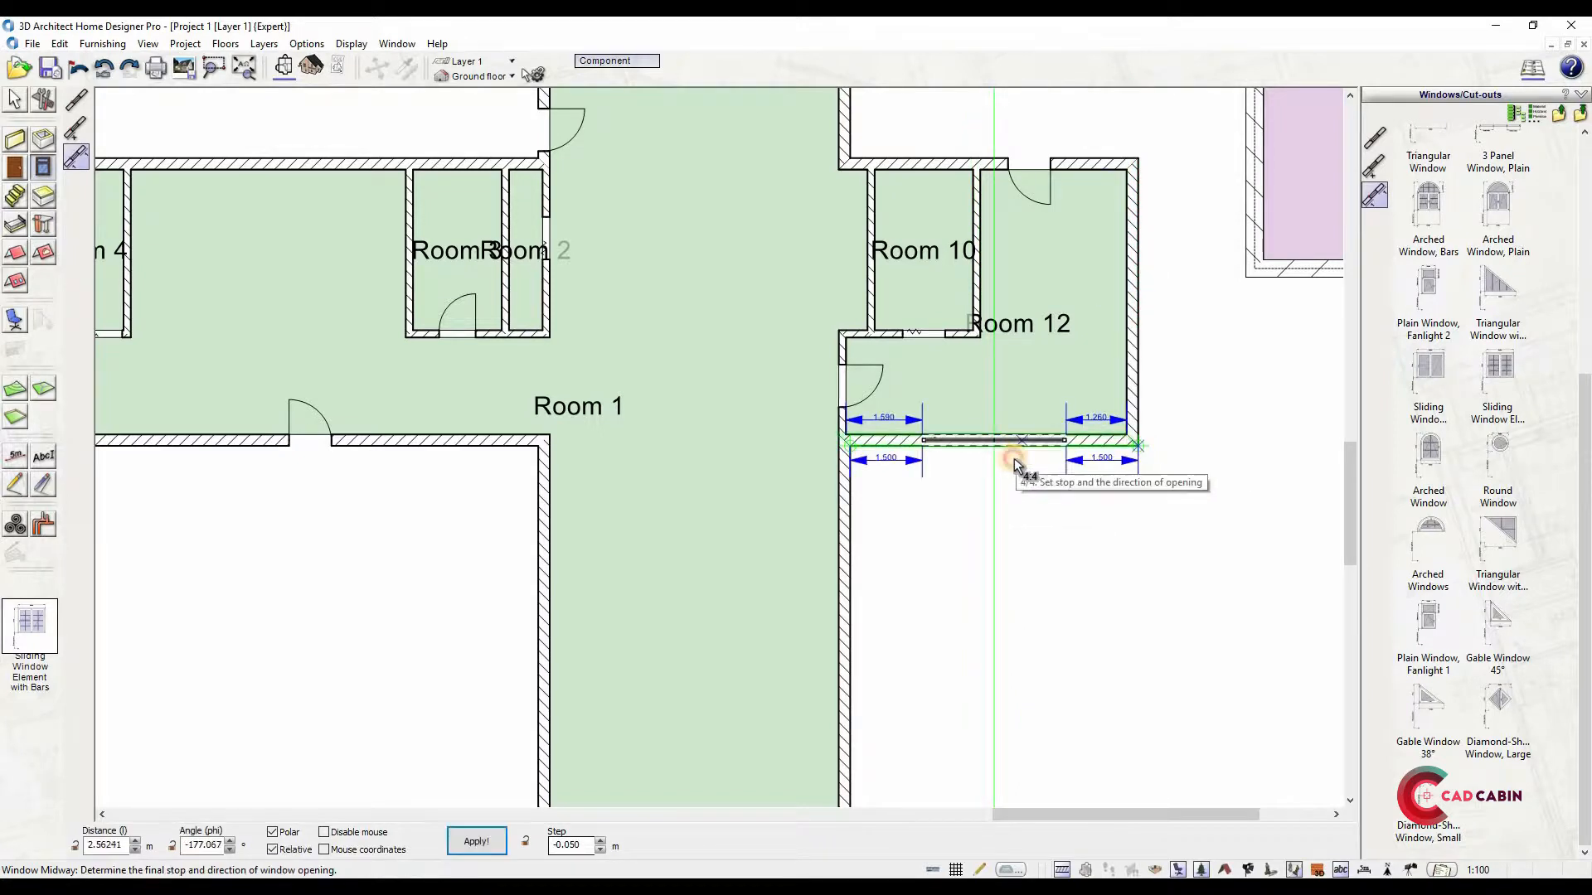
left_click(1042, 432)
scroll(1092, 355, "down", 3)
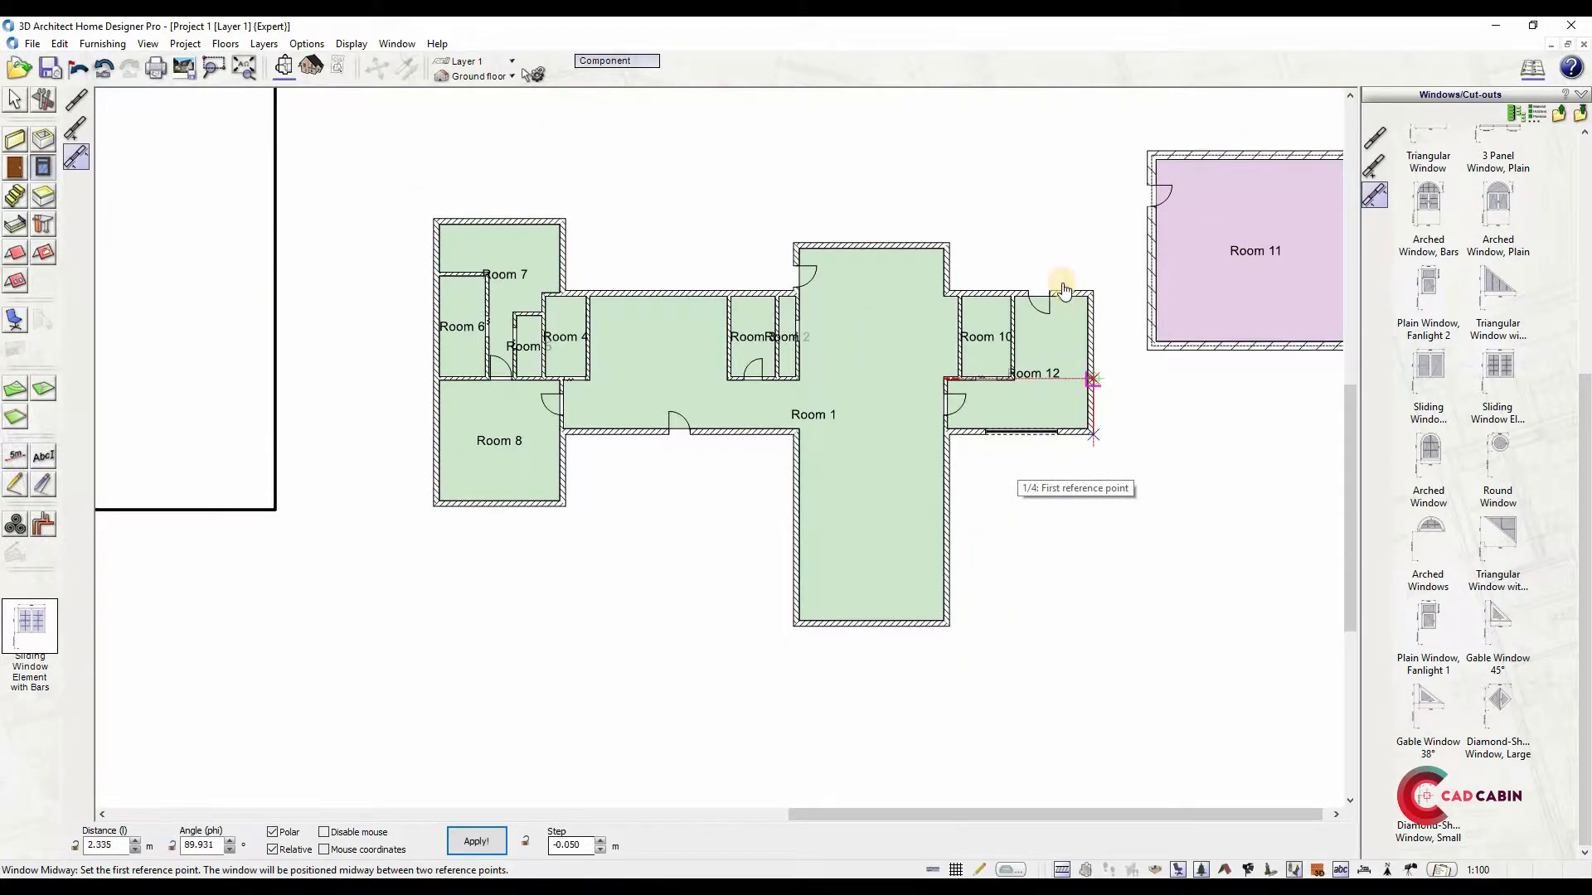
scroll(899, 377, "up", 2)
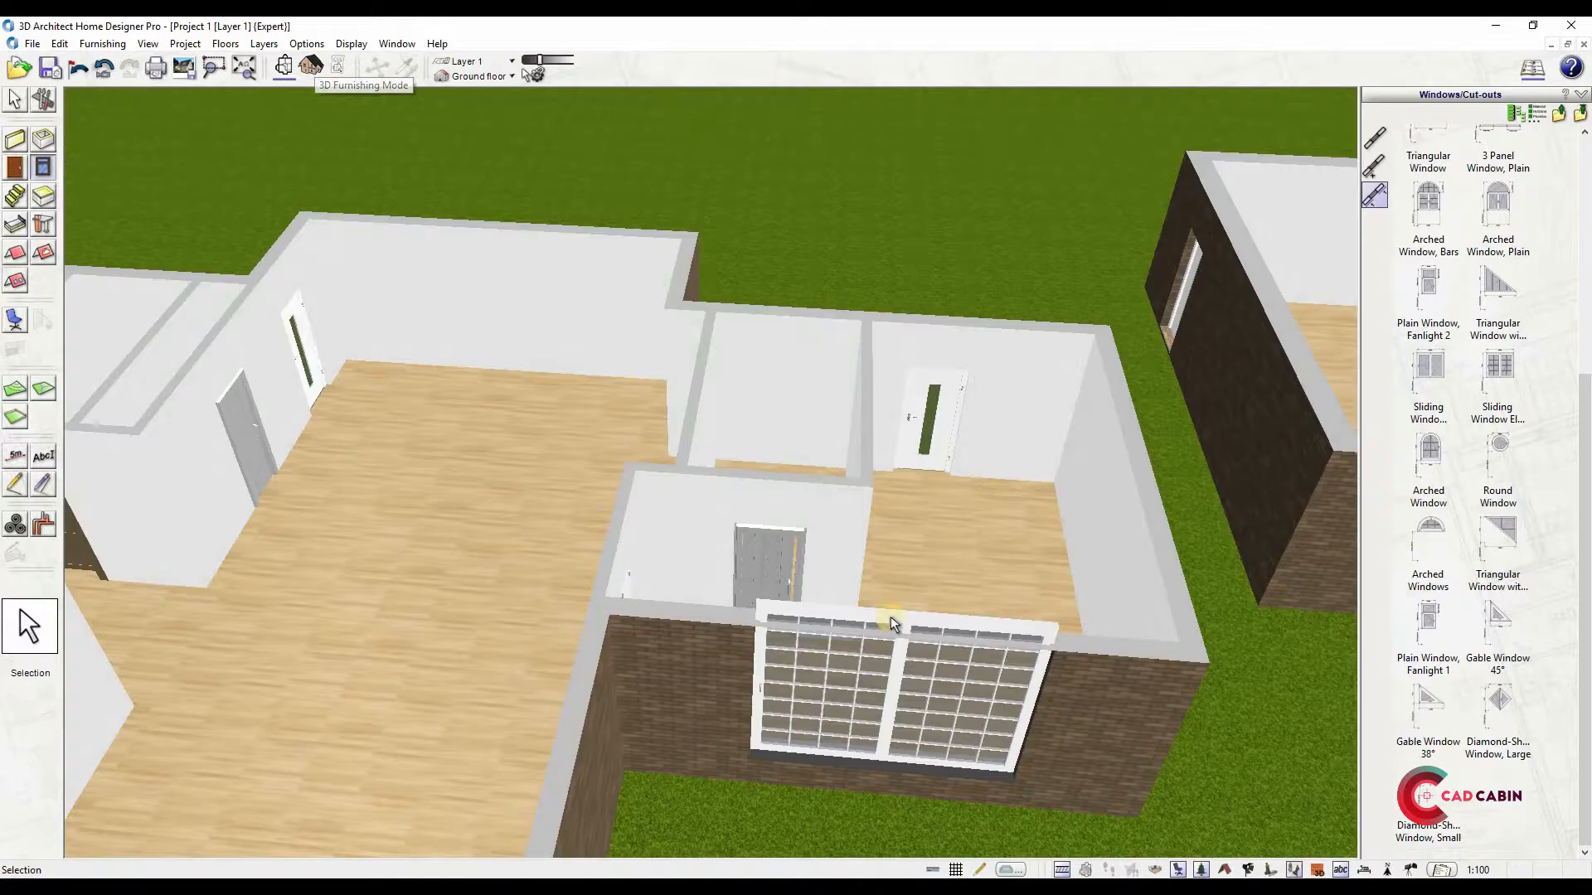
middle_click_drag(895, 643, 779, 506)
left_click(285, 67)
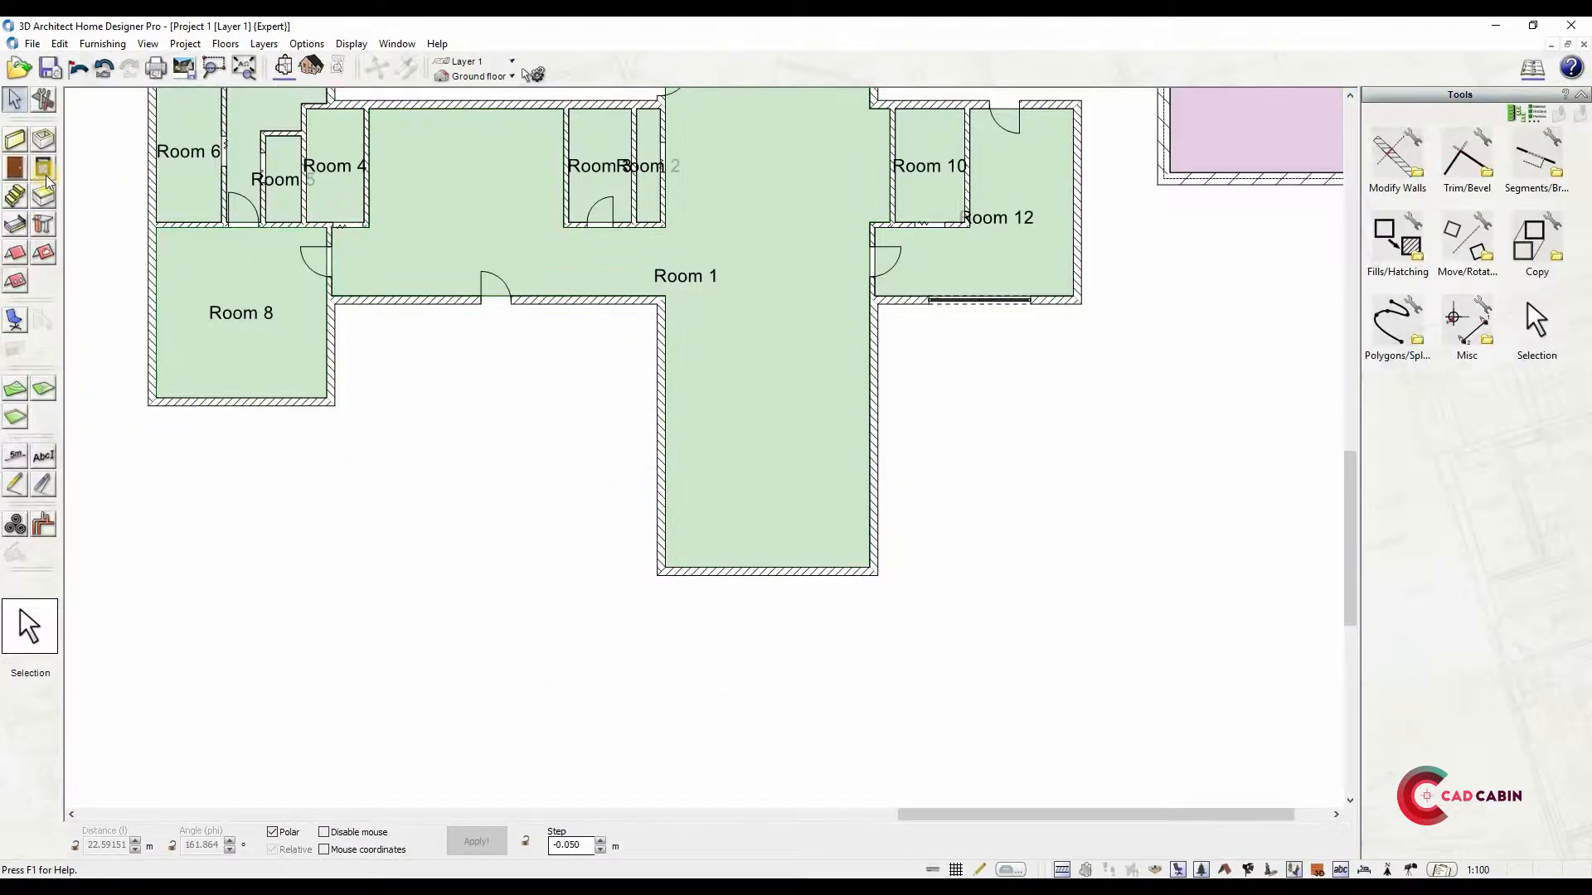
Configure the barred sliding window with a 2.75 m overall width and place it midway along Room 8's south exterior wall
left_click(41, 166)
left_click(605, 63)
left_click(414, 211)
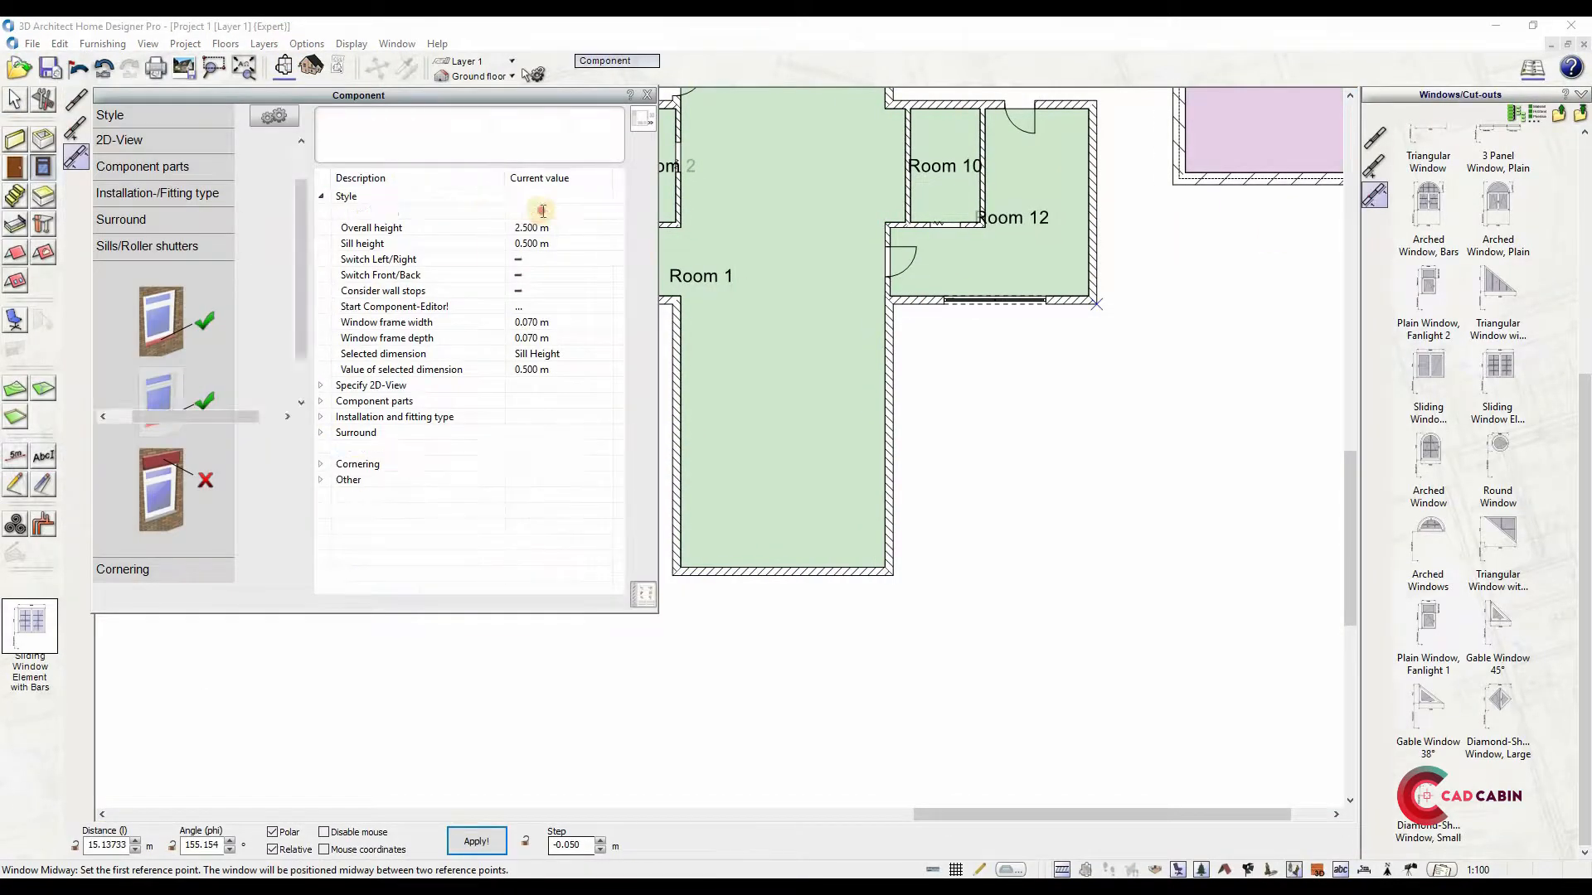
type("2")
key("Return")
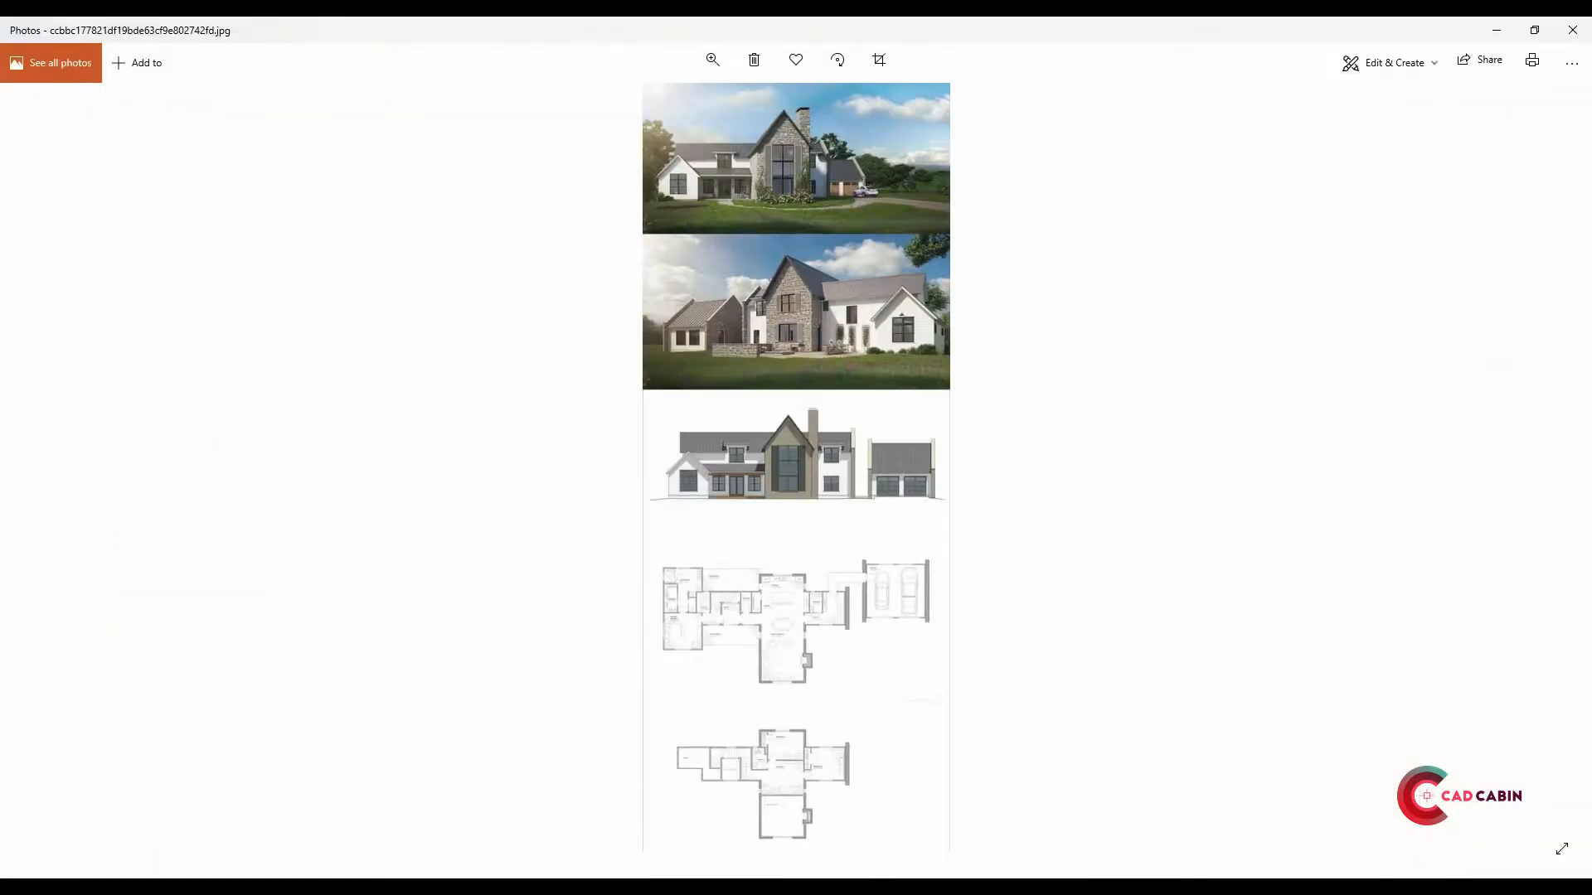
scroll(771, 468, "up", 3, "ctrl")
scroll(771, 472, "up", 1, "ctrl")
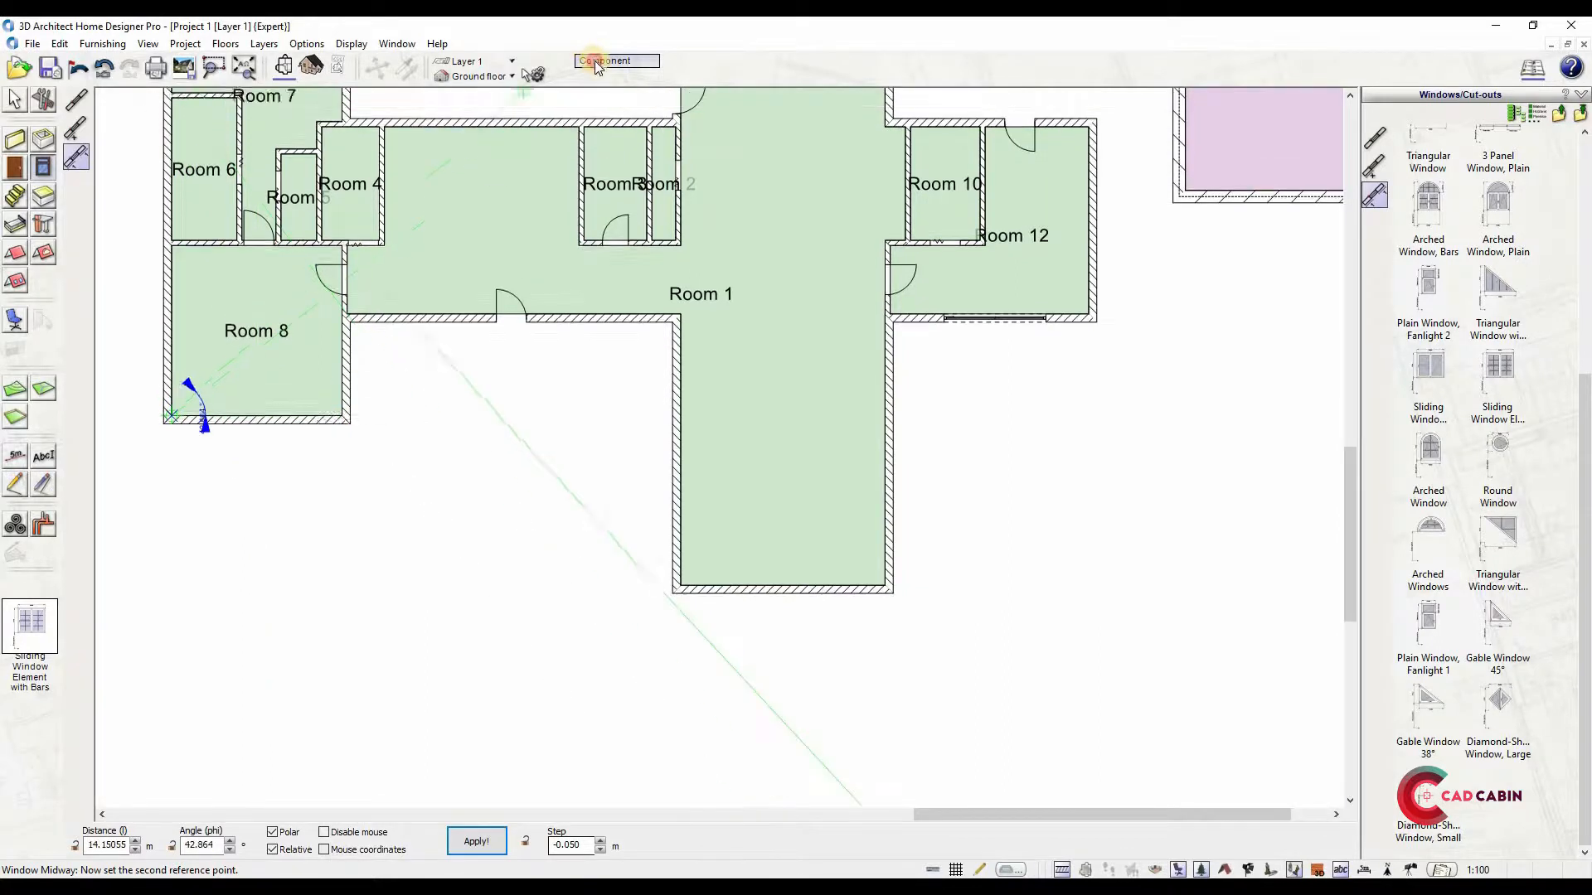
left_click(595, 61)
key("Return")
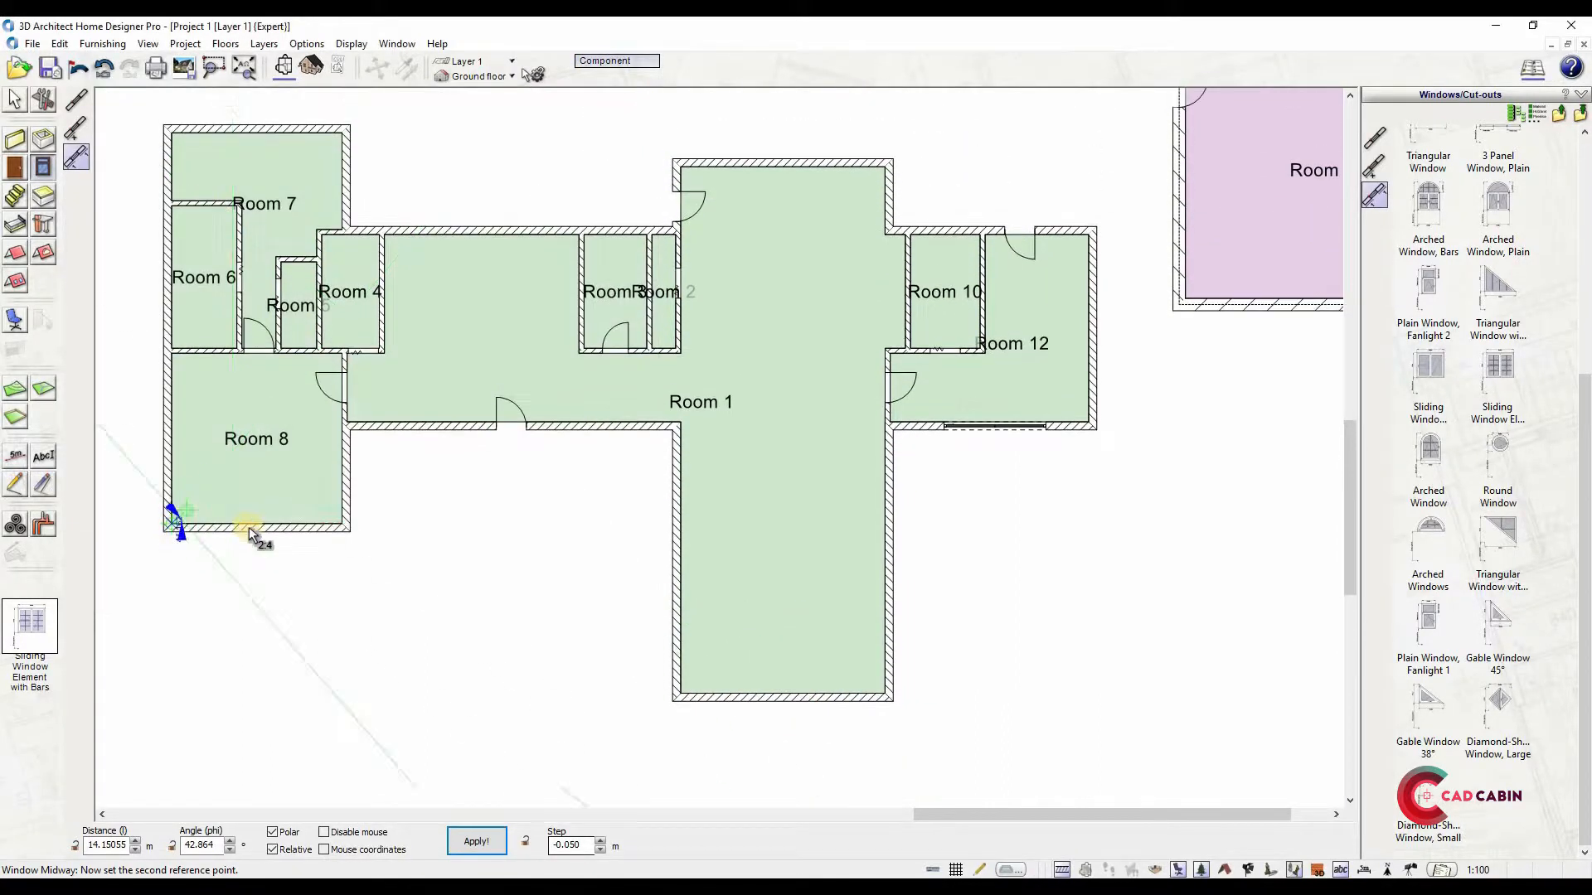
left_click(348, 533)
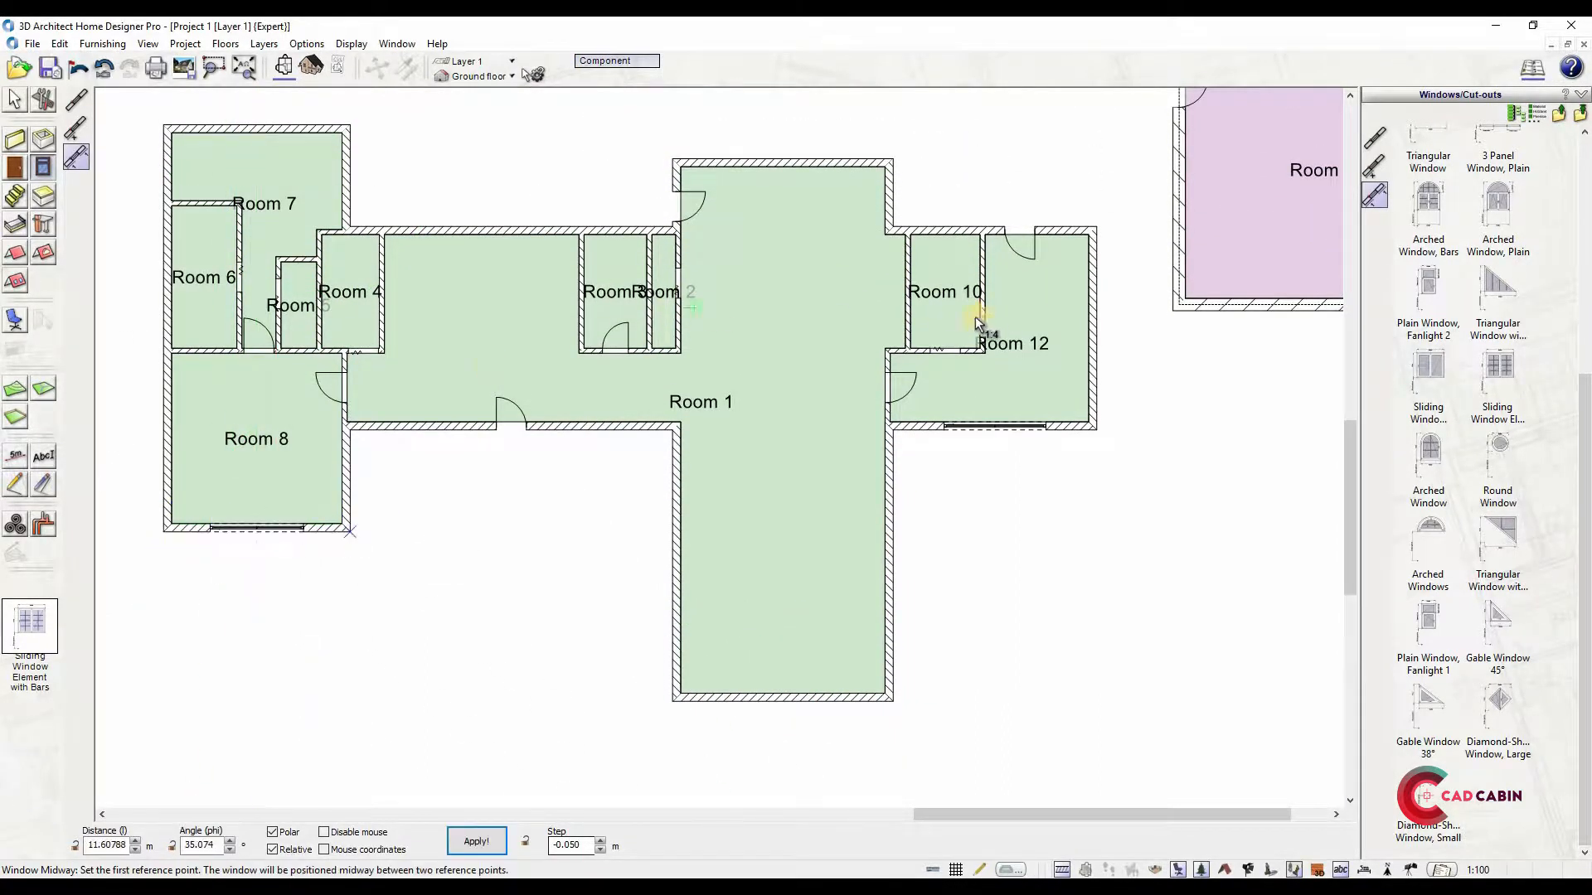
Consult the front elevation in the Photos reference image for the window in the tall central gable
left_click(16, 104)
left_click(44, 168)
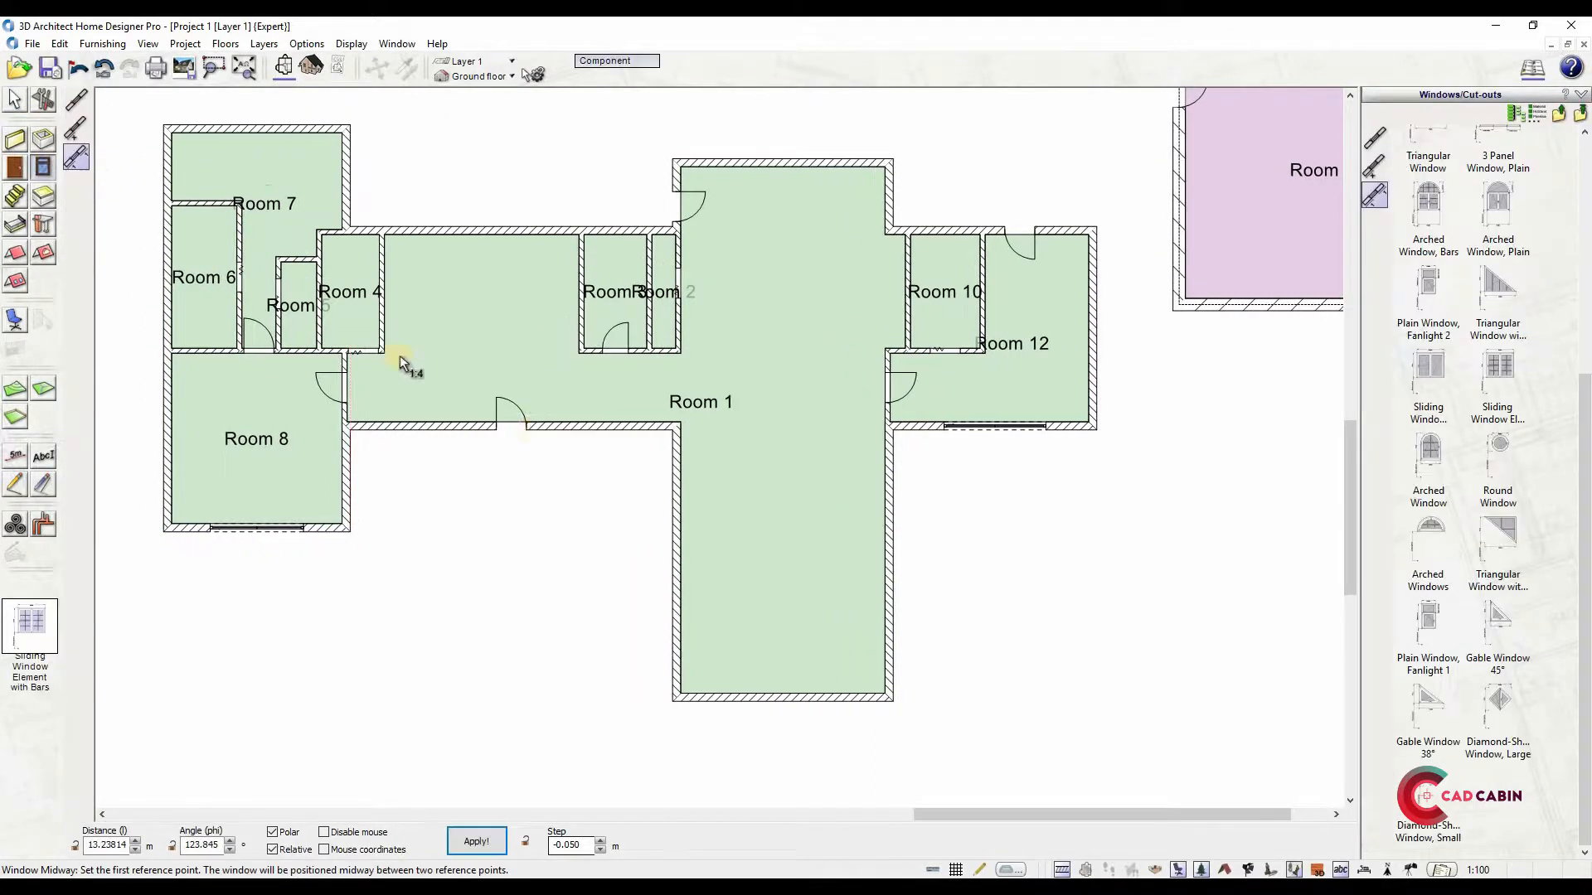
middle_click_drag(623, 473, 516, 358)
middle_click_drag(516, 358, 551, 384)
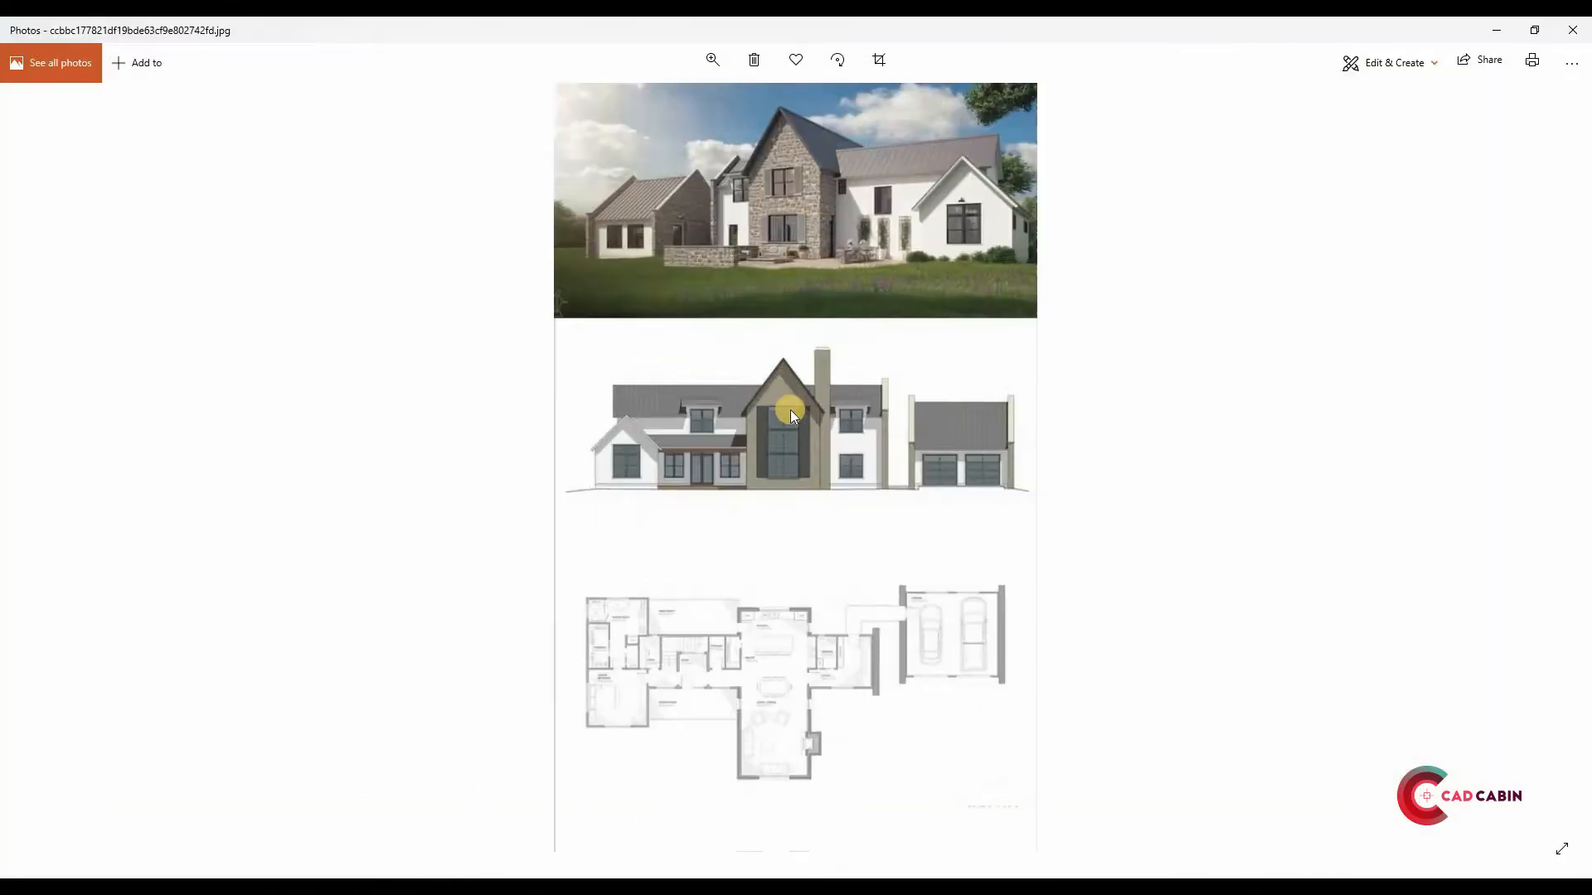
scroll(752, 448, "up", 3)
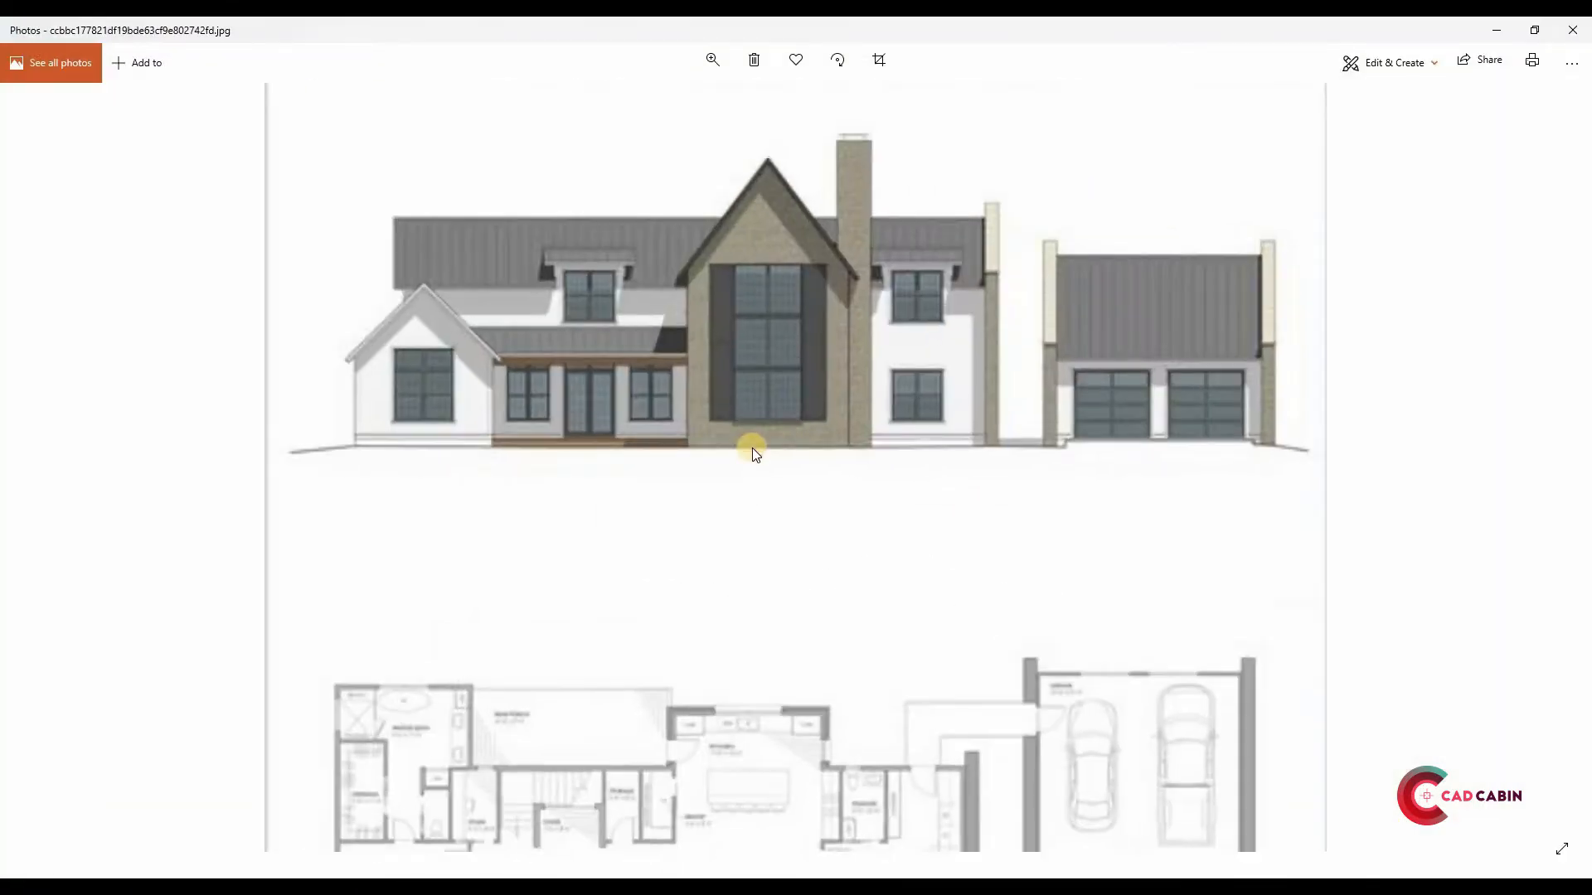
left_click(1497, 29)
Set the barred sliding window's overall height to 5.25 m and adjust its overall width for Room 1's south gable wall
left_click(633, 65)
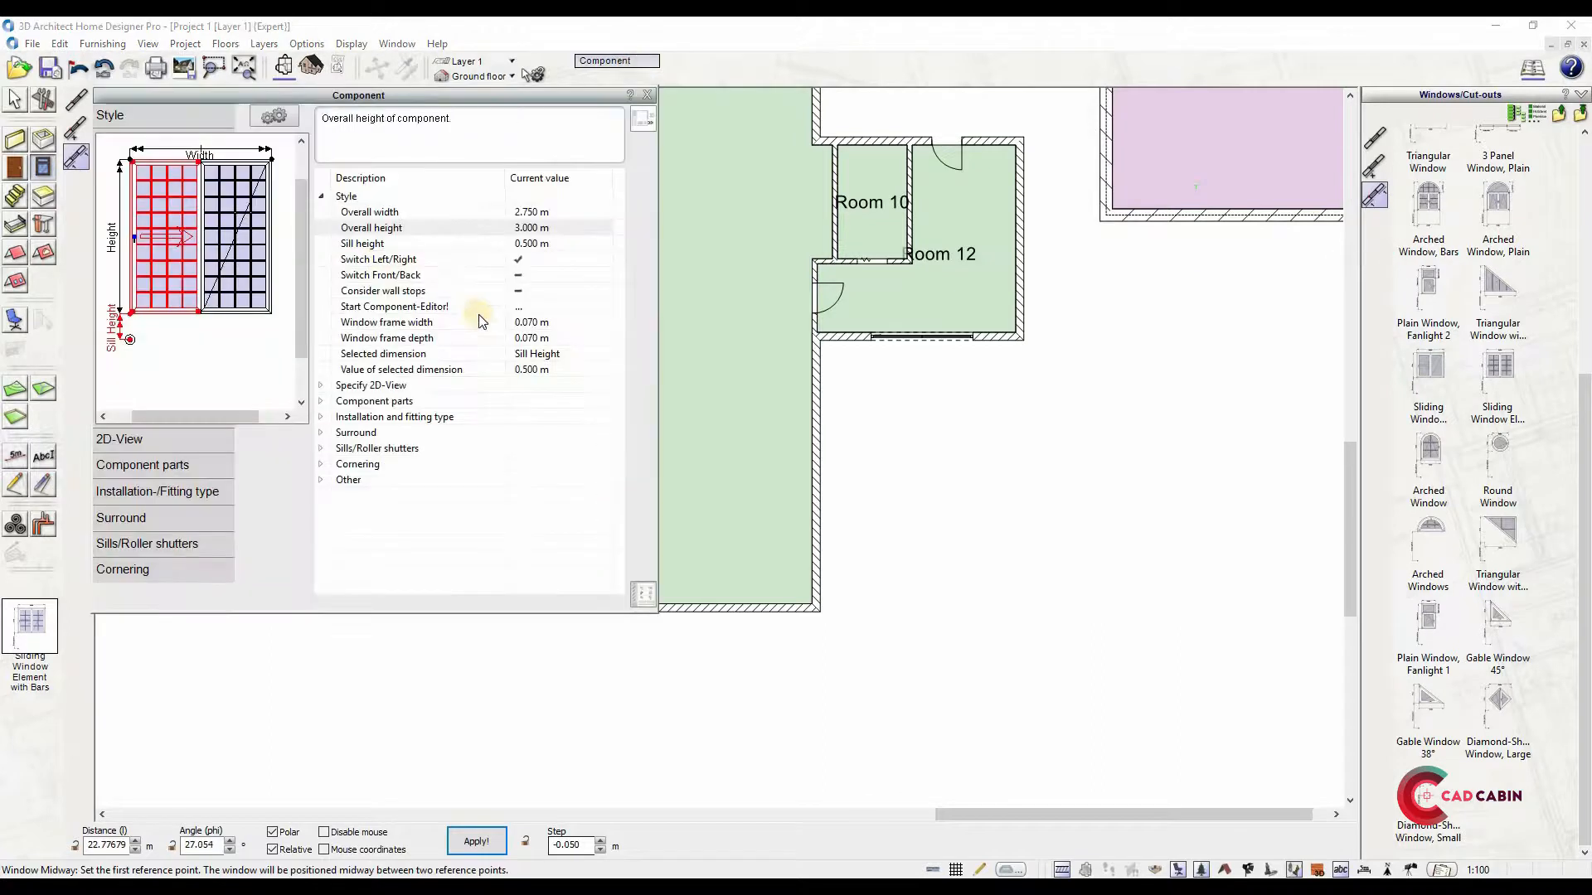
left_click(538, 214)
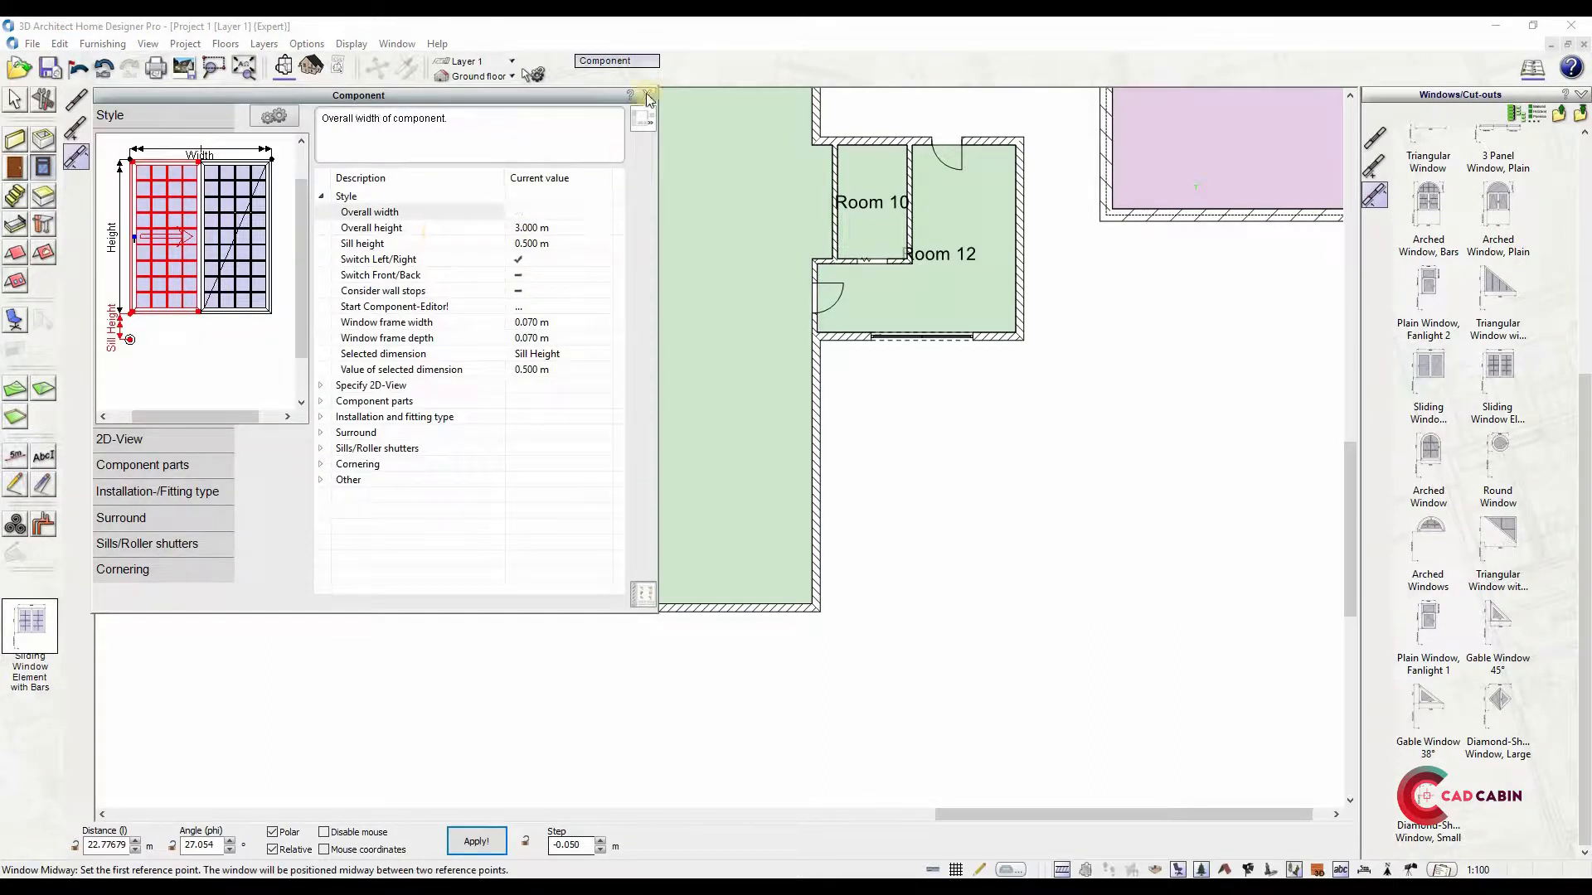
type("5.25")
key("Return")
left_click(531, 228)
type("3")
key("Return")
left_click(533, 228)
type("5")
left_click(537, 213)
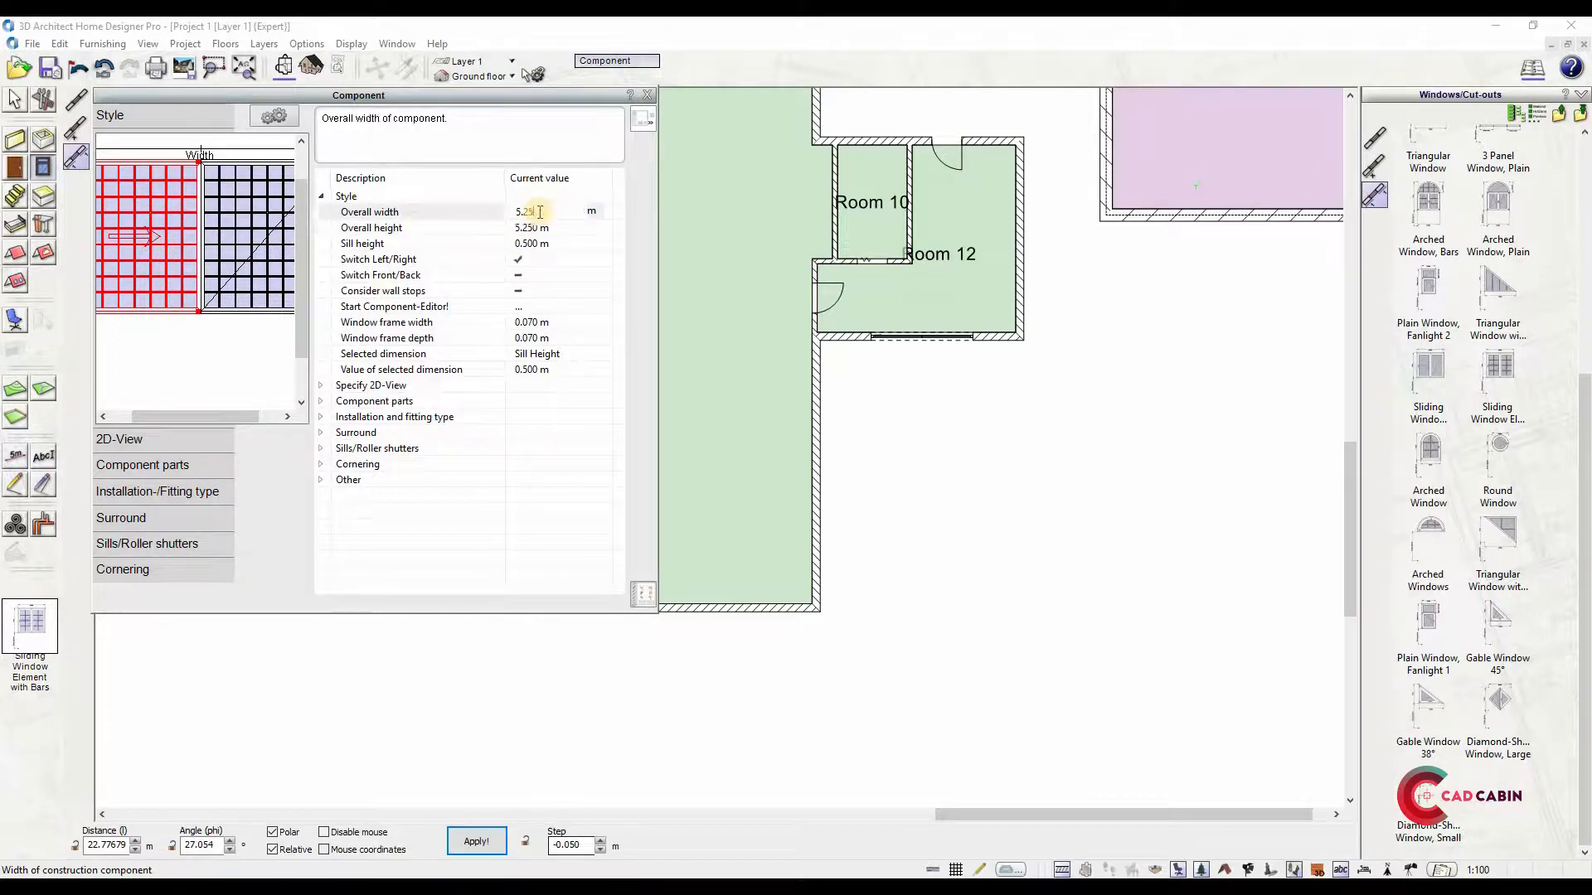
left_click(647, 95)
Place the tall window midway along Room 1's south gable wall, using its outer corners as reference points, and check it in 3D
left_click(599, 612)
left_click(819, 612)
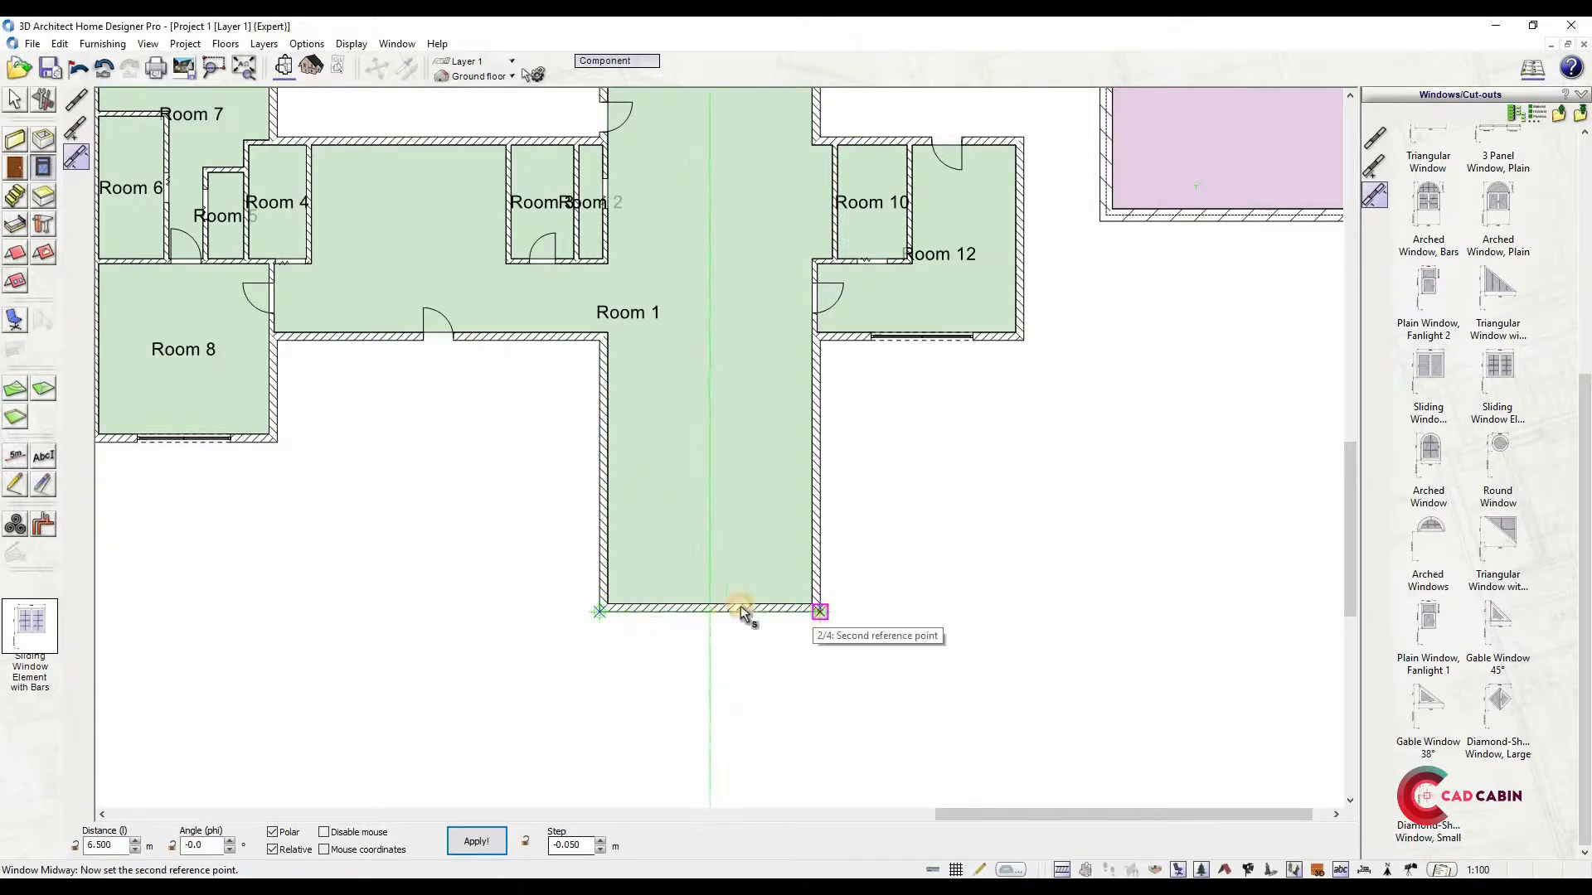
left_click(705, 646)
scroll(895, 359, "down", 2)
left_click(310, 68)
mouse_move(784, 491)
left_mouse_down()
mouse_move(805, 454)
mouse_move(794, 479)
left_mouse_up()
left_click(285, 68)
scroll(561, 327, "up", 2)
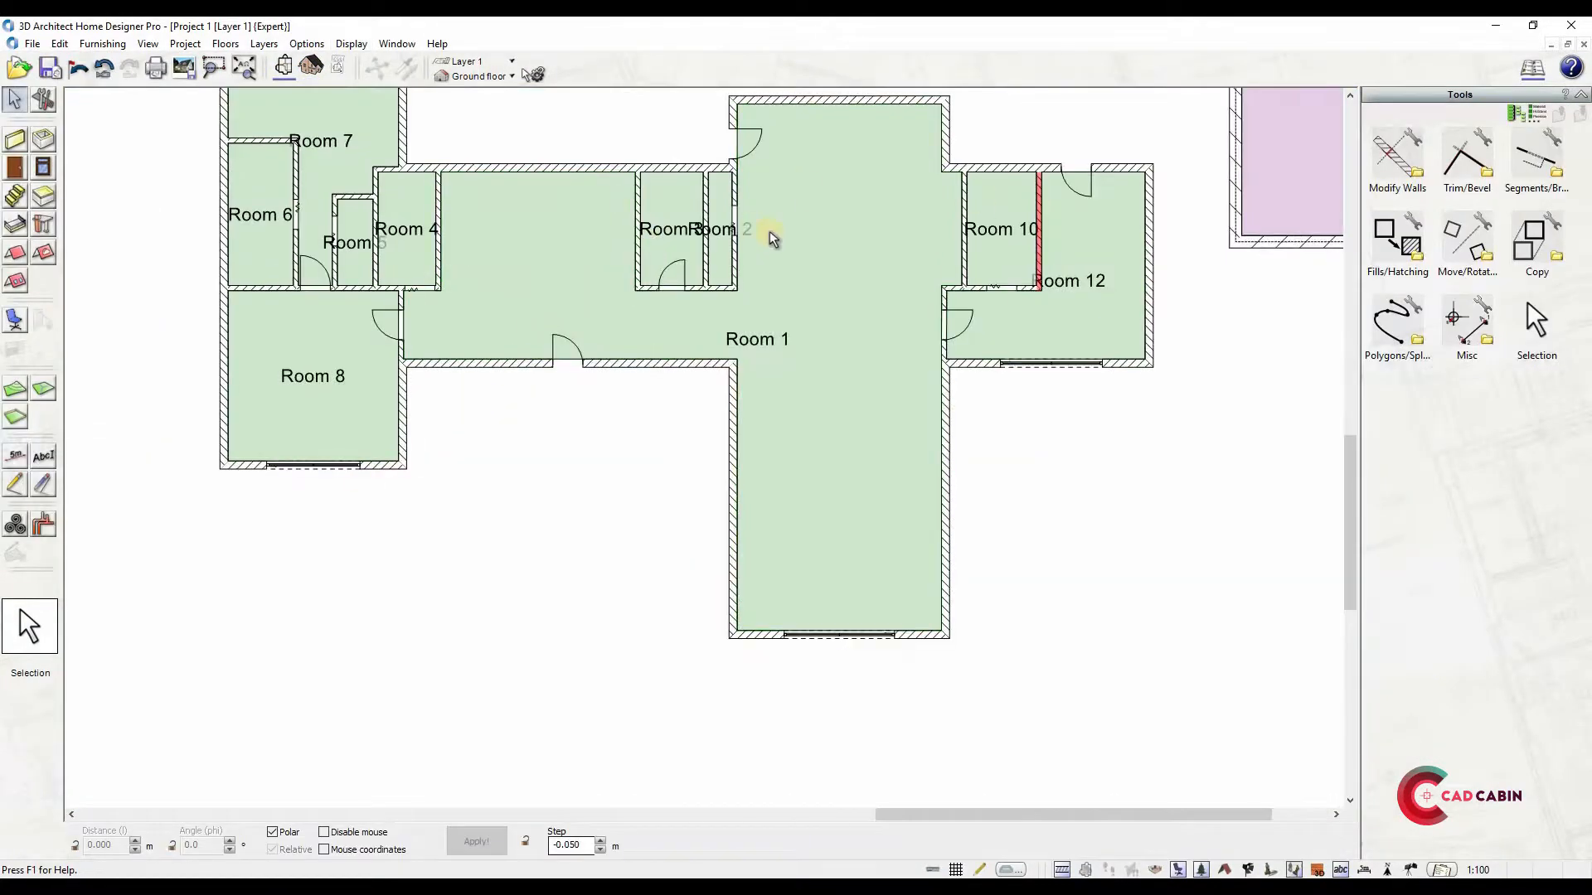
Configure the next barred sliding window as 2.5 m wide and 2.25 m high
left_click(43, 167)
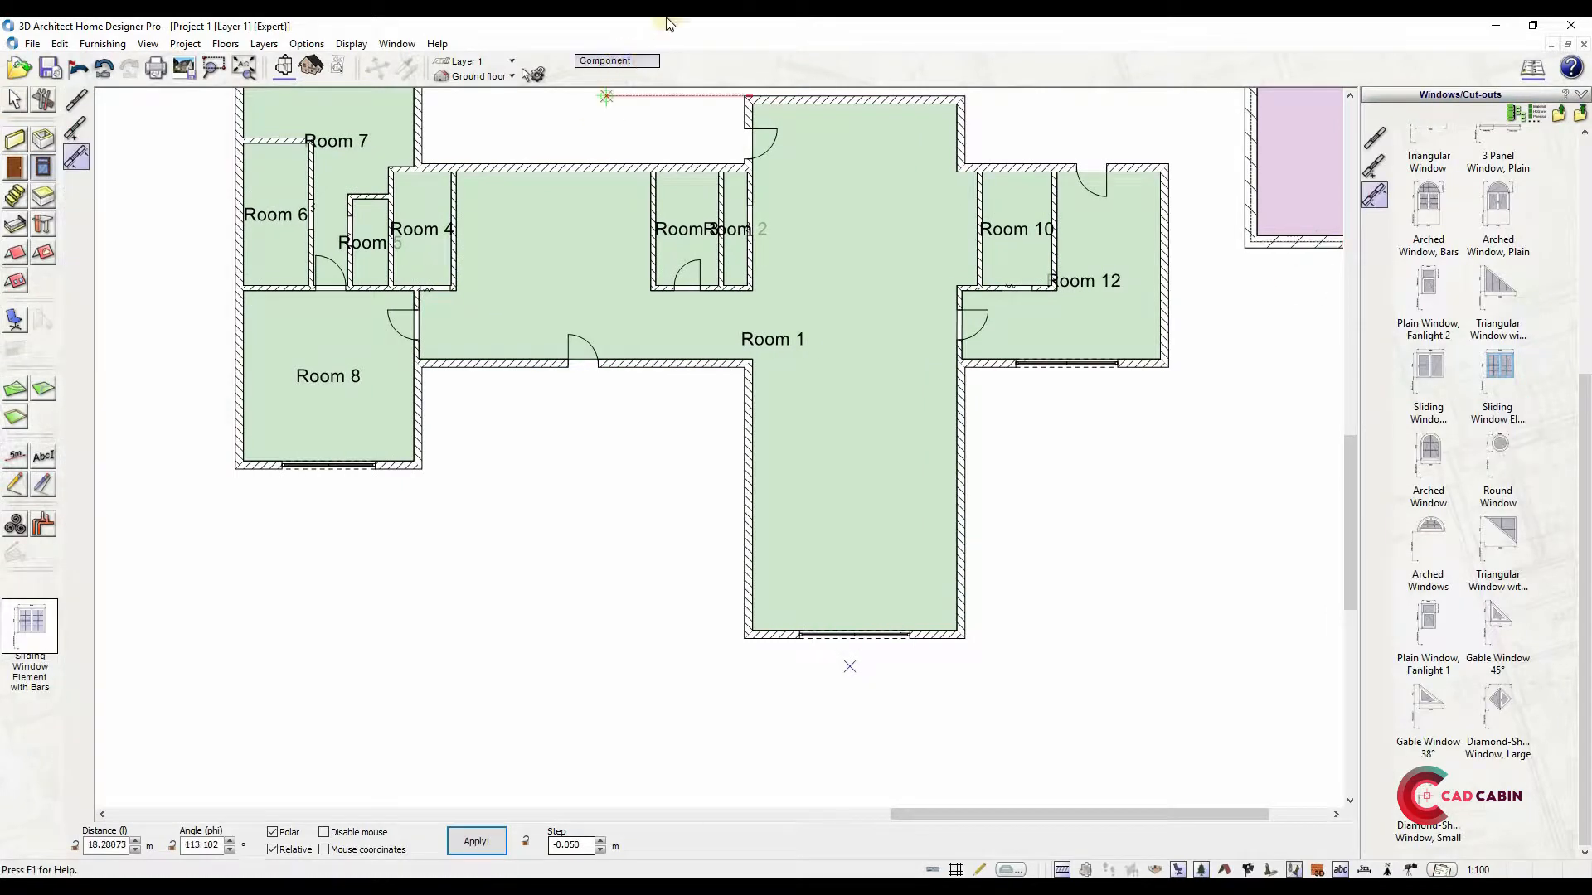
left_click(630, 60)
left_click(524, 229)
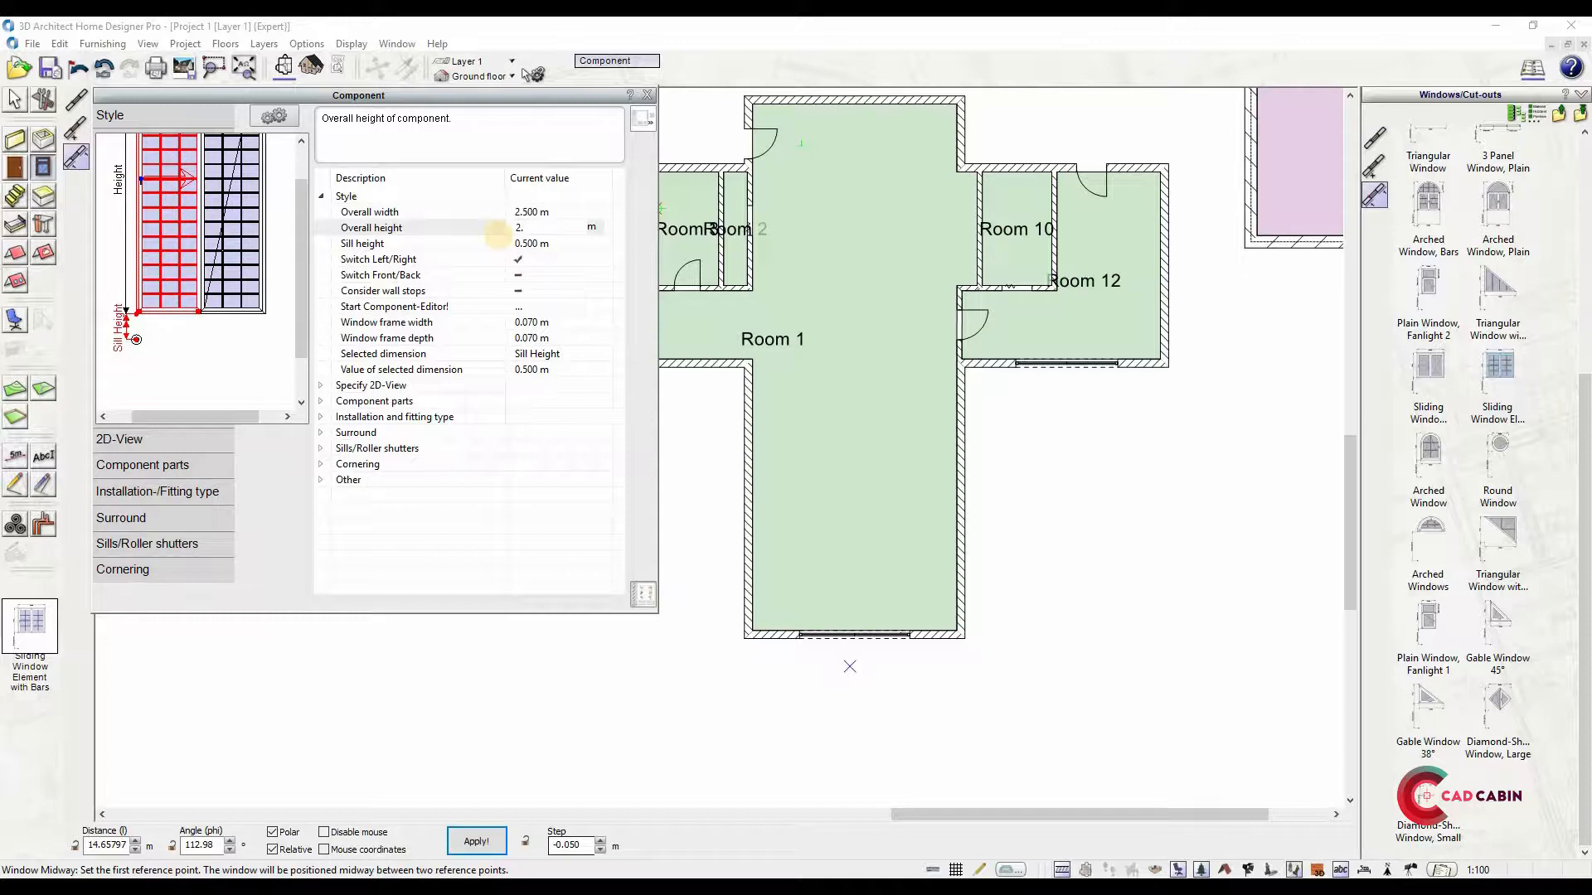
key("Return")
left_click(648, 96)
Place a window midway in each wall stretch flanking Room 1's front door, and check them in the 3D view
scroll(444, 371, "up", 1)
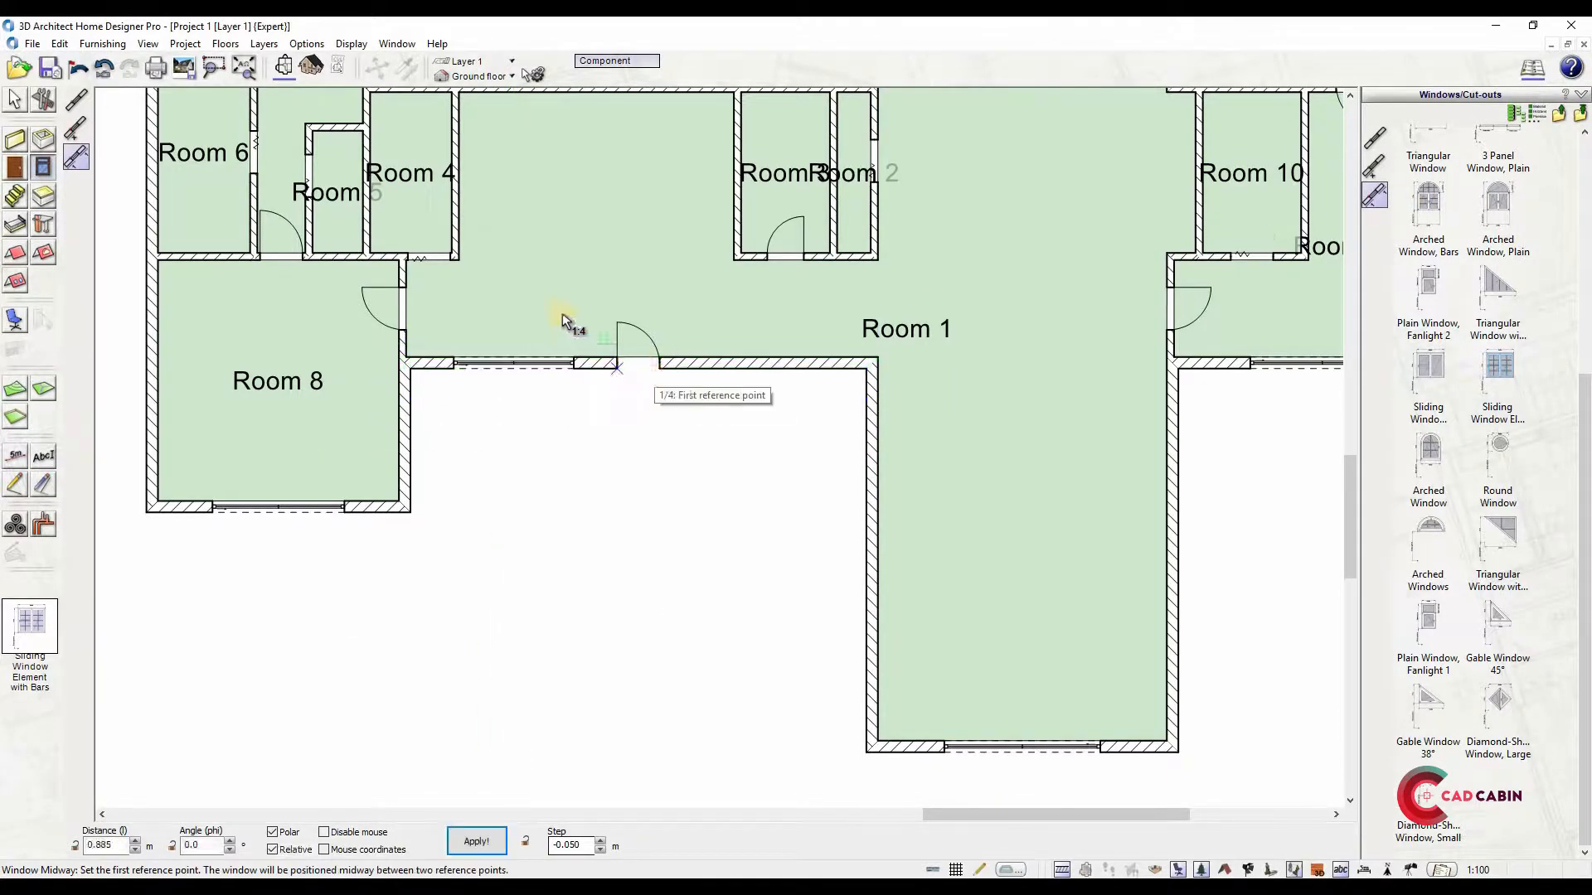
left_click(663, 370)
left_click(863, 371)
left_click(800, 363)
left_click(792, 332)
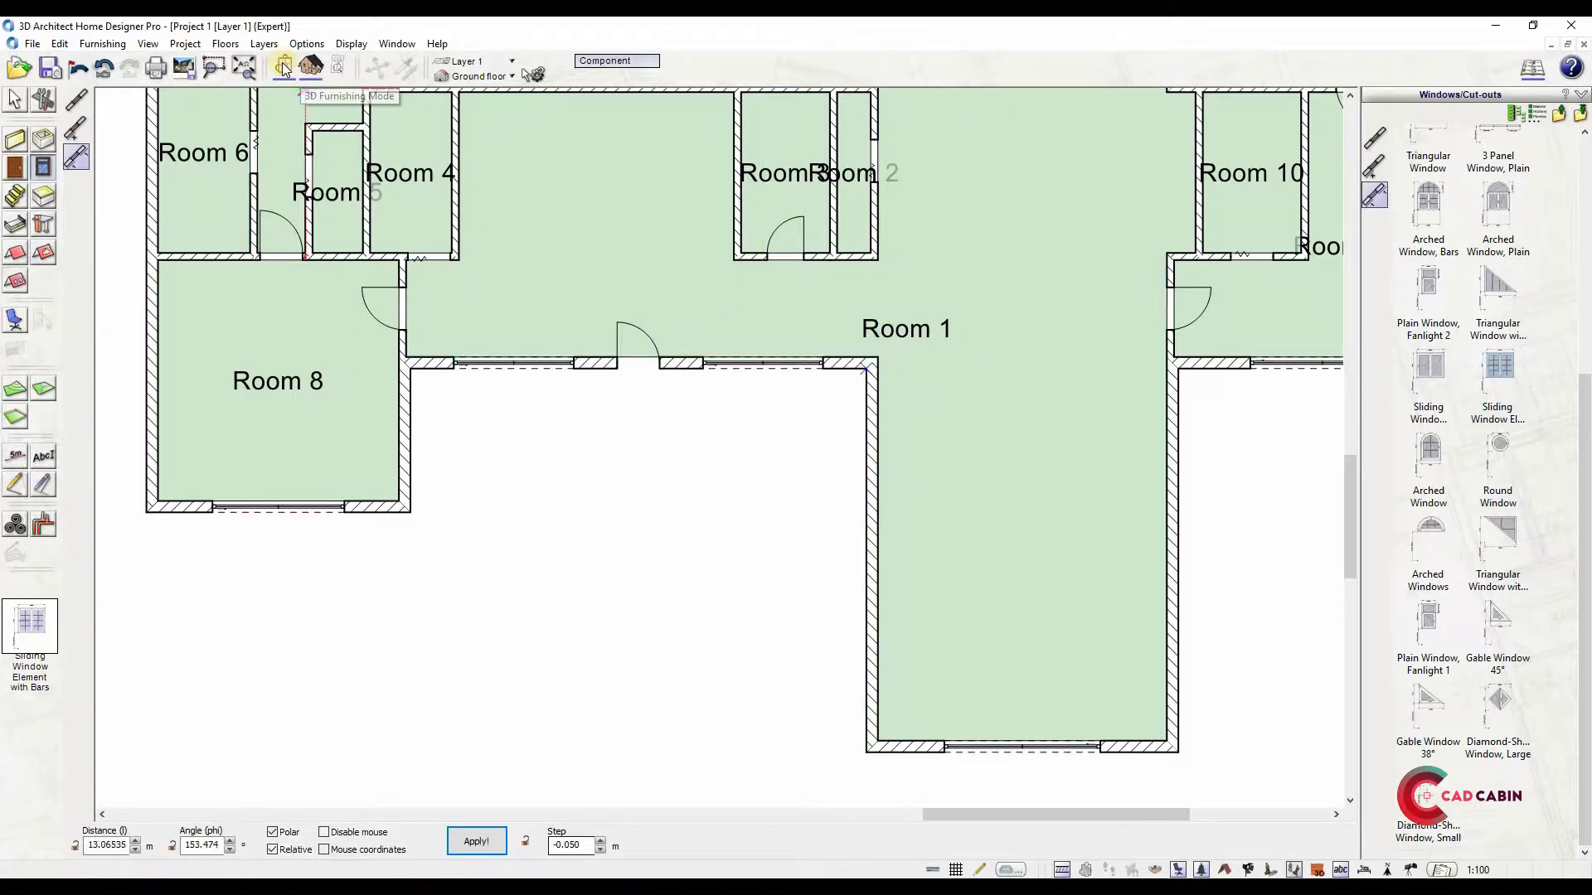
left_click(310, 66)
left_click(282, 67)
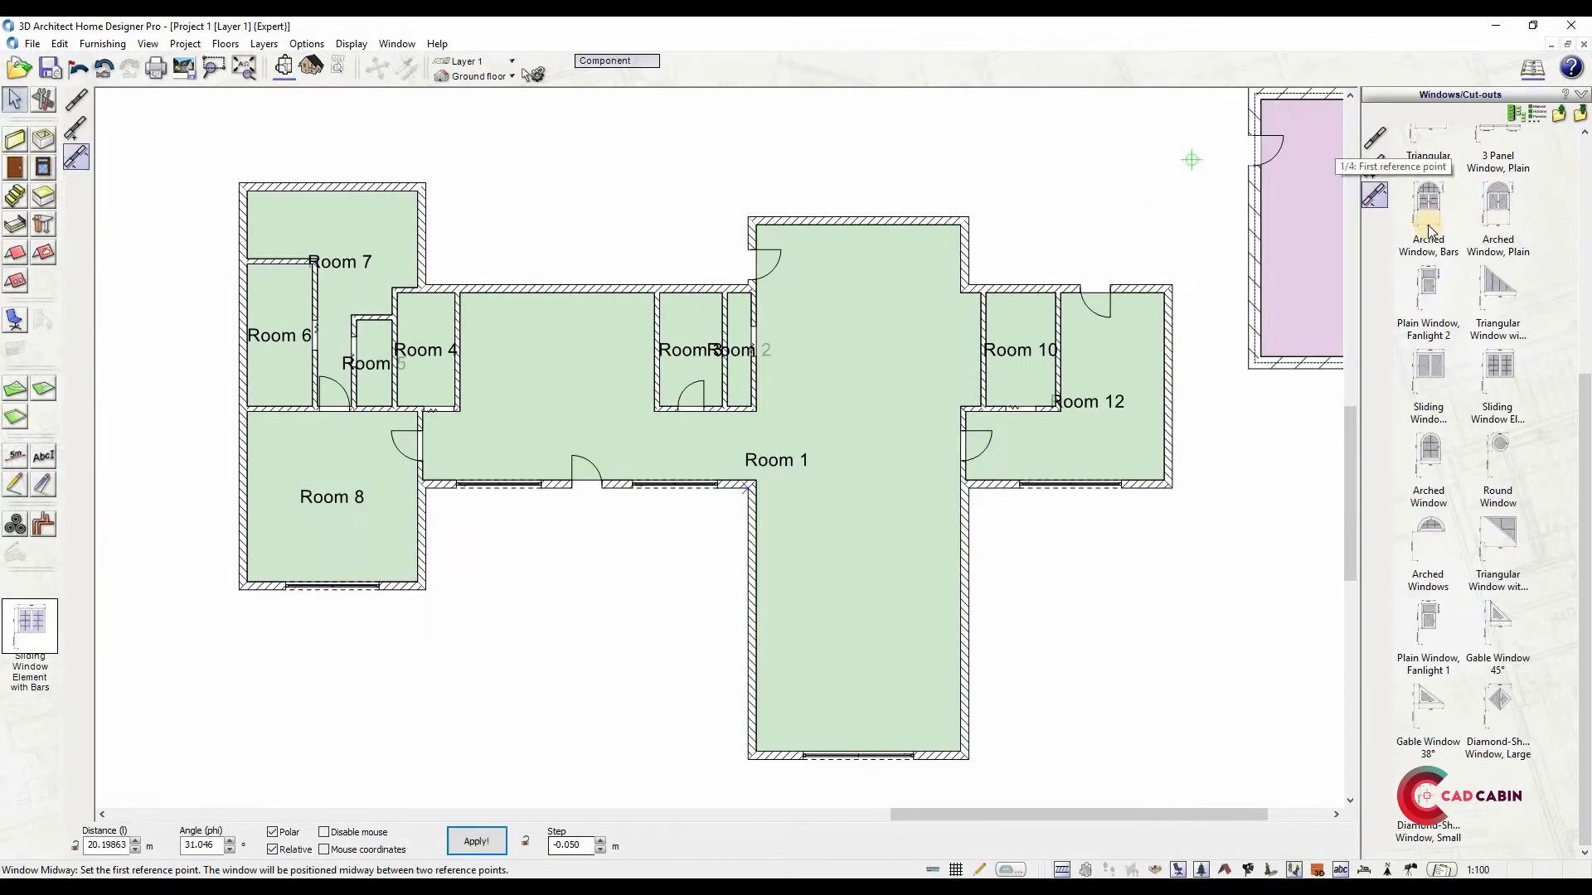
Choose the Sliding Window Element with Bars and set its overall width to 2 m and overall height to 1.5 m
left_click(1498, 734)
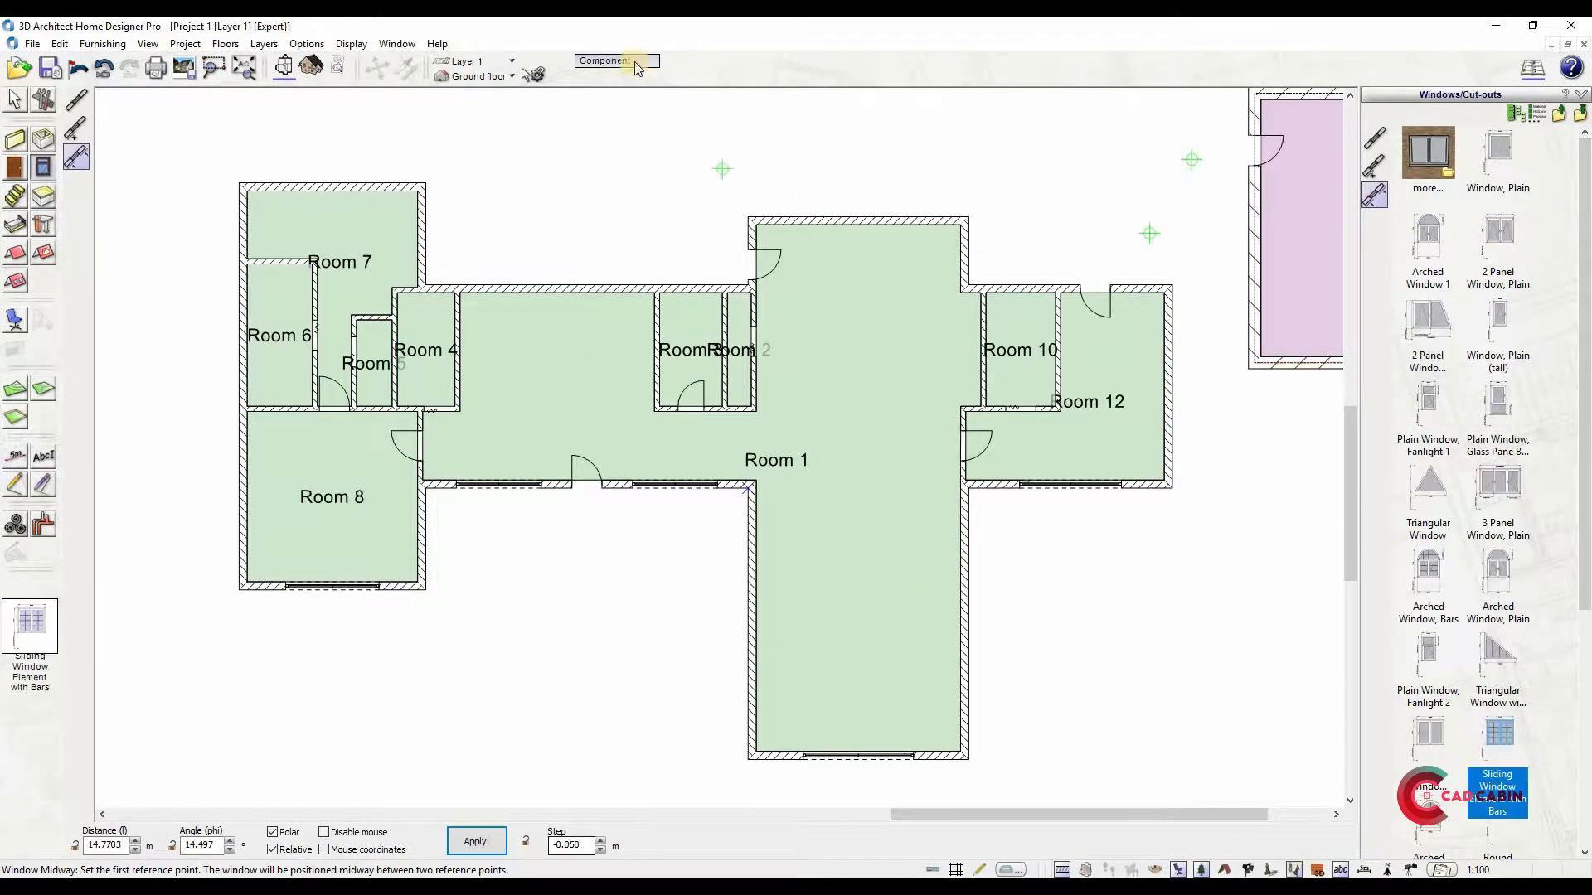
left_click(633, 63)
left_click(529, 213)
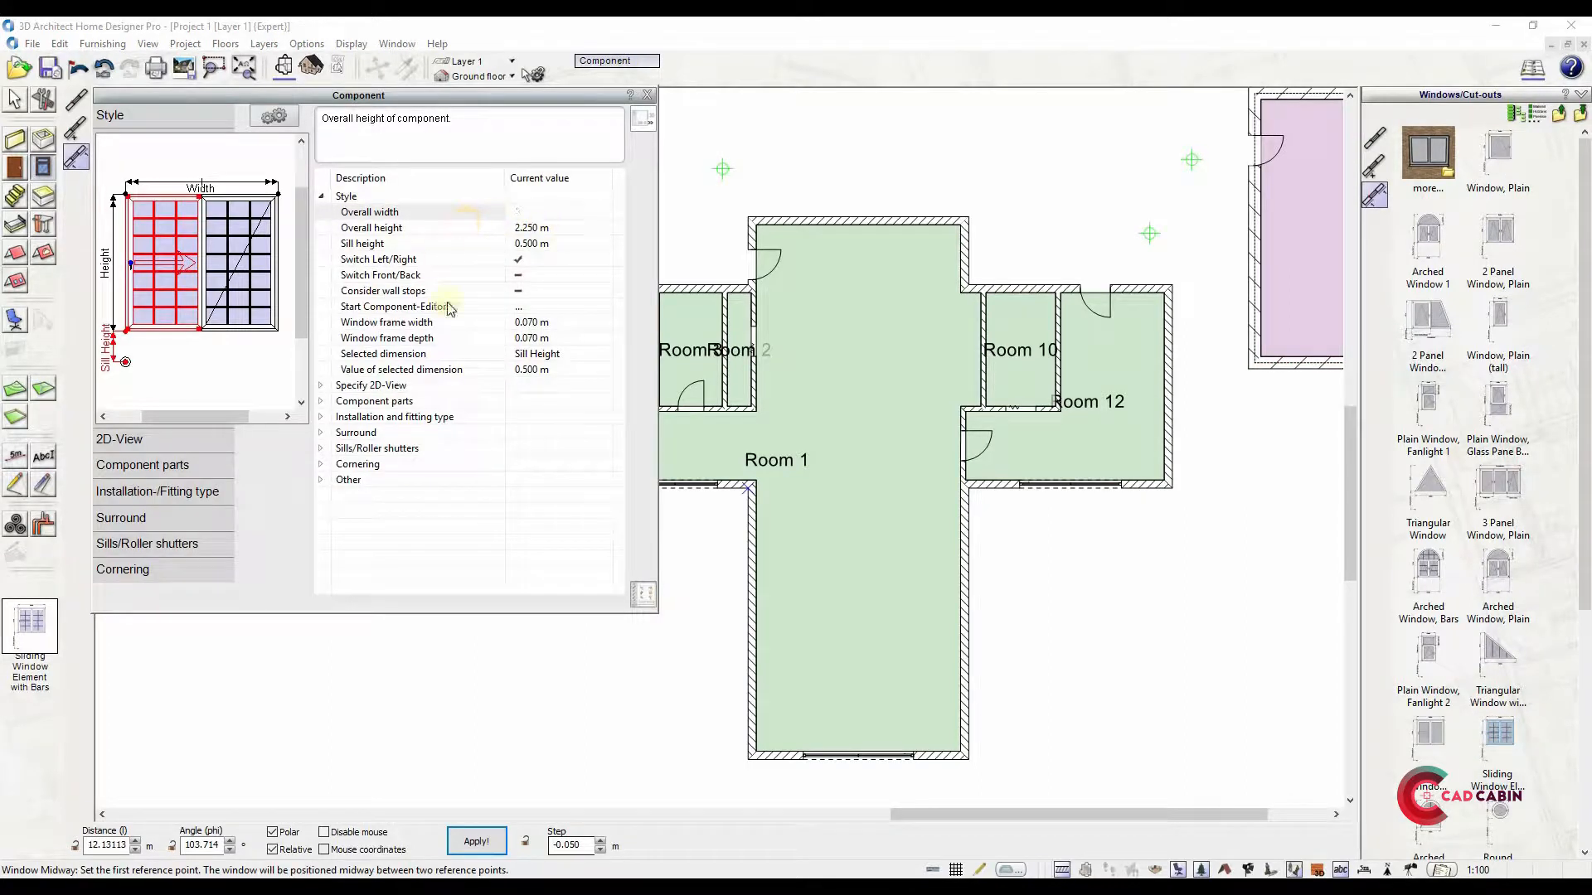
type("2")
left_click(530, 230)
type("1")
key("Return")
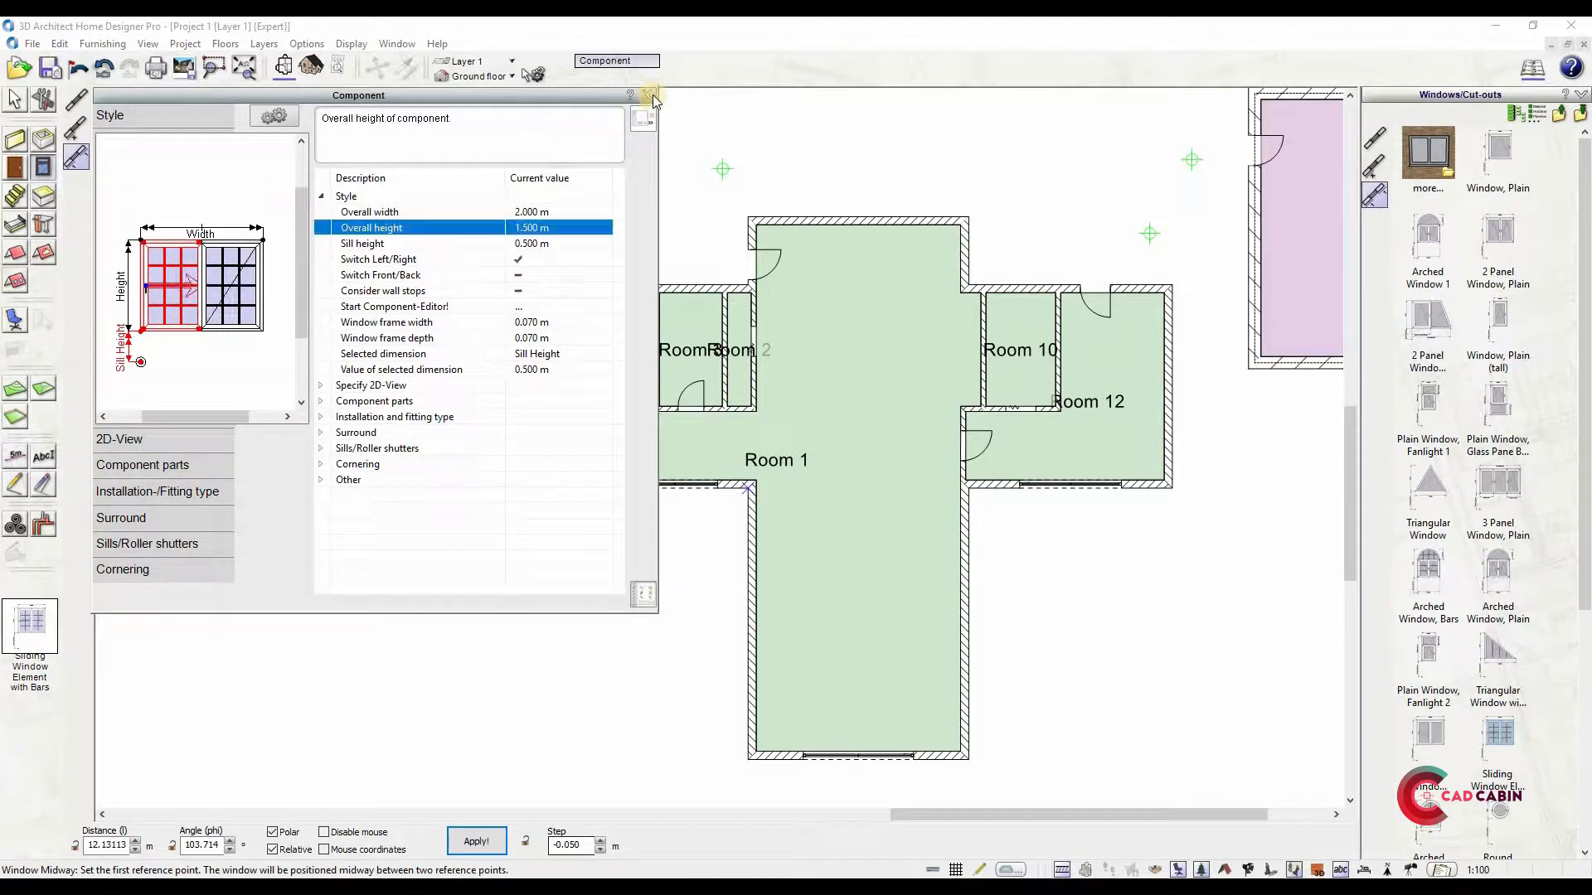
left_click(648, 95)
Reduce the barred sliding window's overall width and place it with free positioning in Room 7's west exterior wall
scroll(251, 410, "up", 2)
scroll(325, 258, "down", 1)
left_click(1499, 735)
left_click(1374, 139)
middle_click_drag(617, 245, 600, 408)
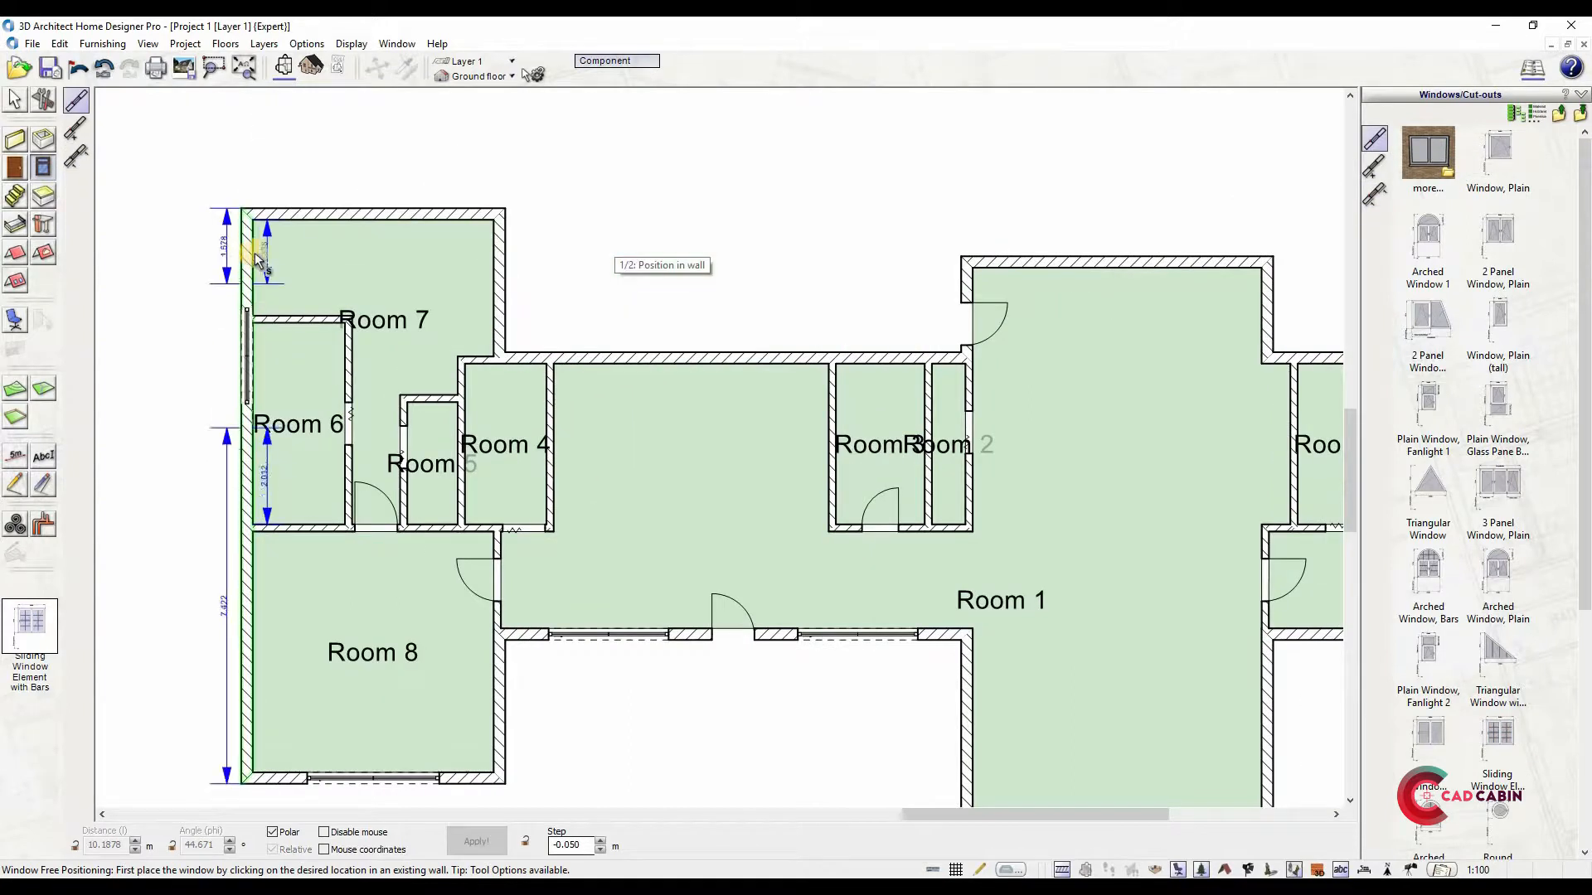
left_click(612, 61)
left_click(542, 213)
type("1.")
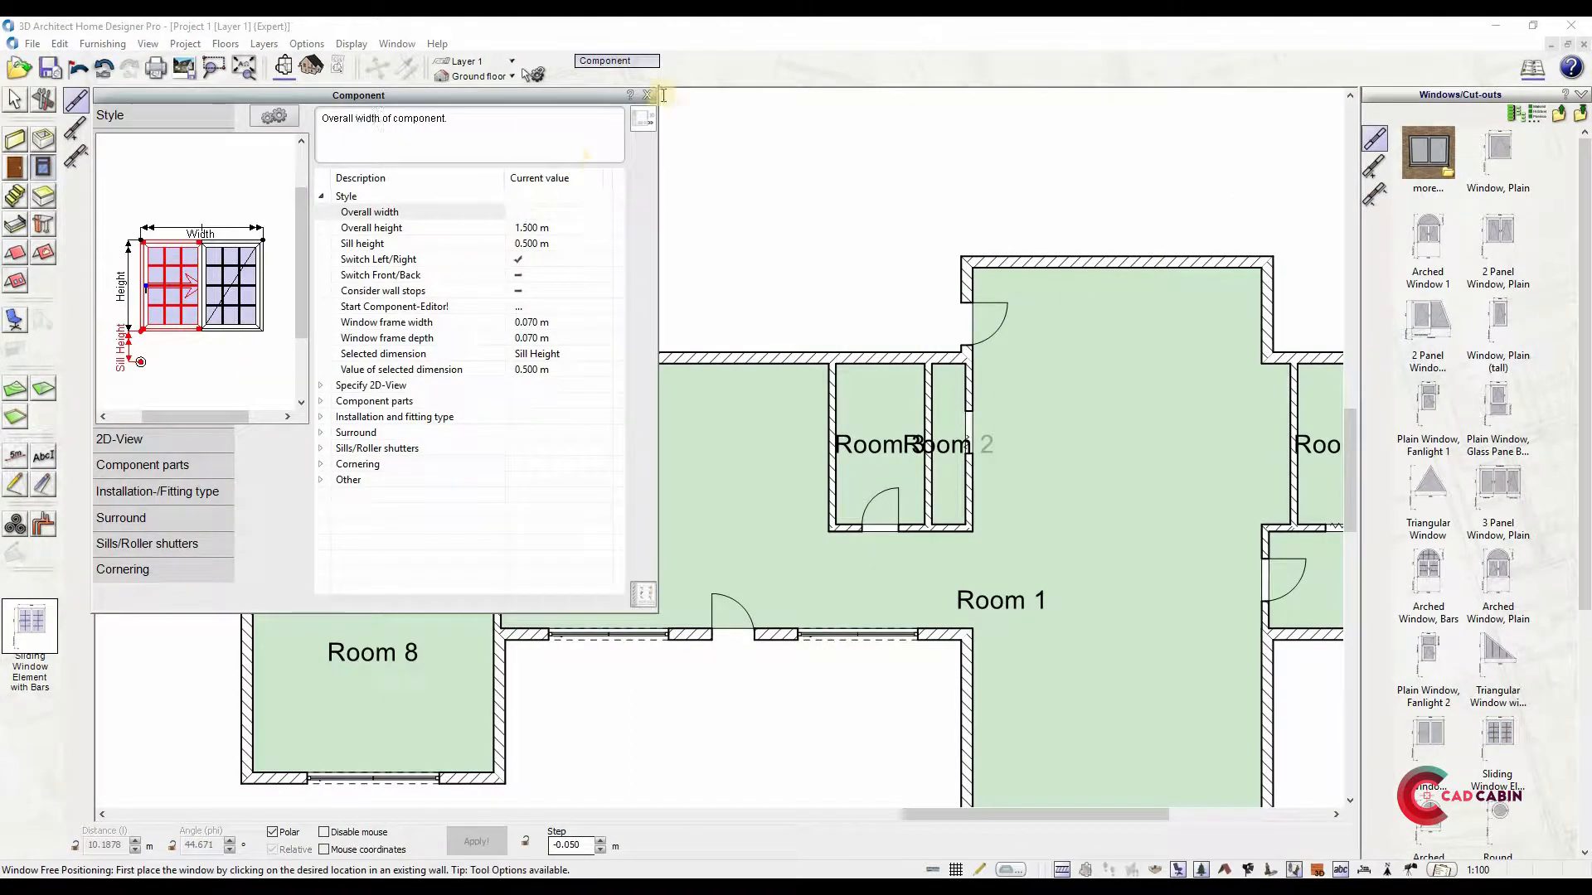
left_click(648, 95)
left_click(245, 299)
left_click(208, 296)
Place the same narrow sliding window with free positioning in Room 10's north exterior wall
left_click(1374, 139)
middle_click_drag(1203, 320, 793, 324)
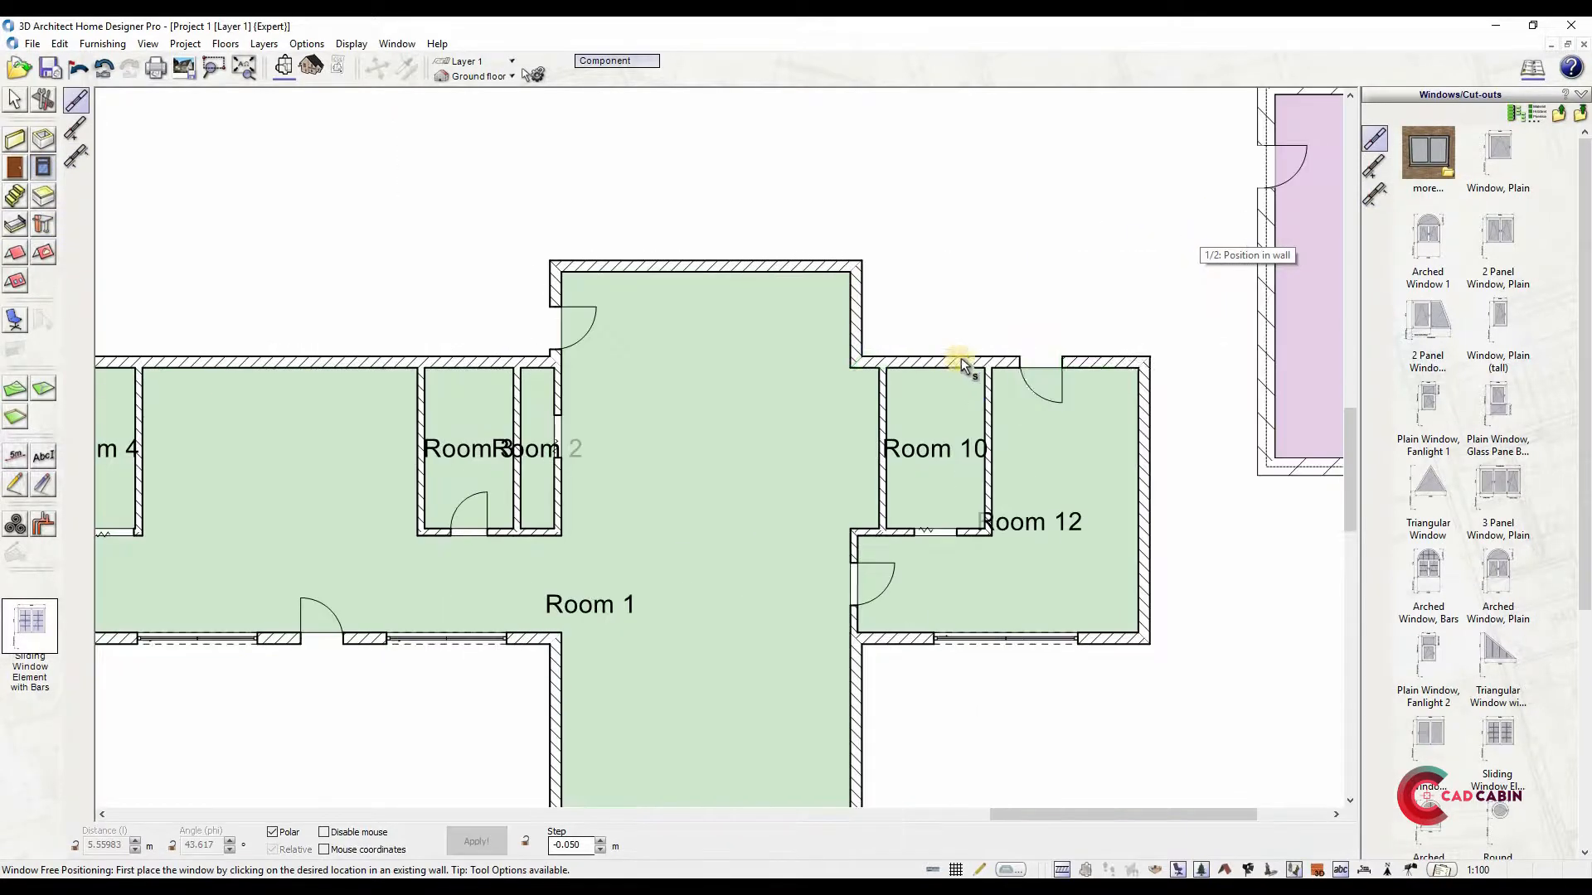
left_click(960, 364)
left_click(964, 345)
scroll(957, 353, "up", 5)
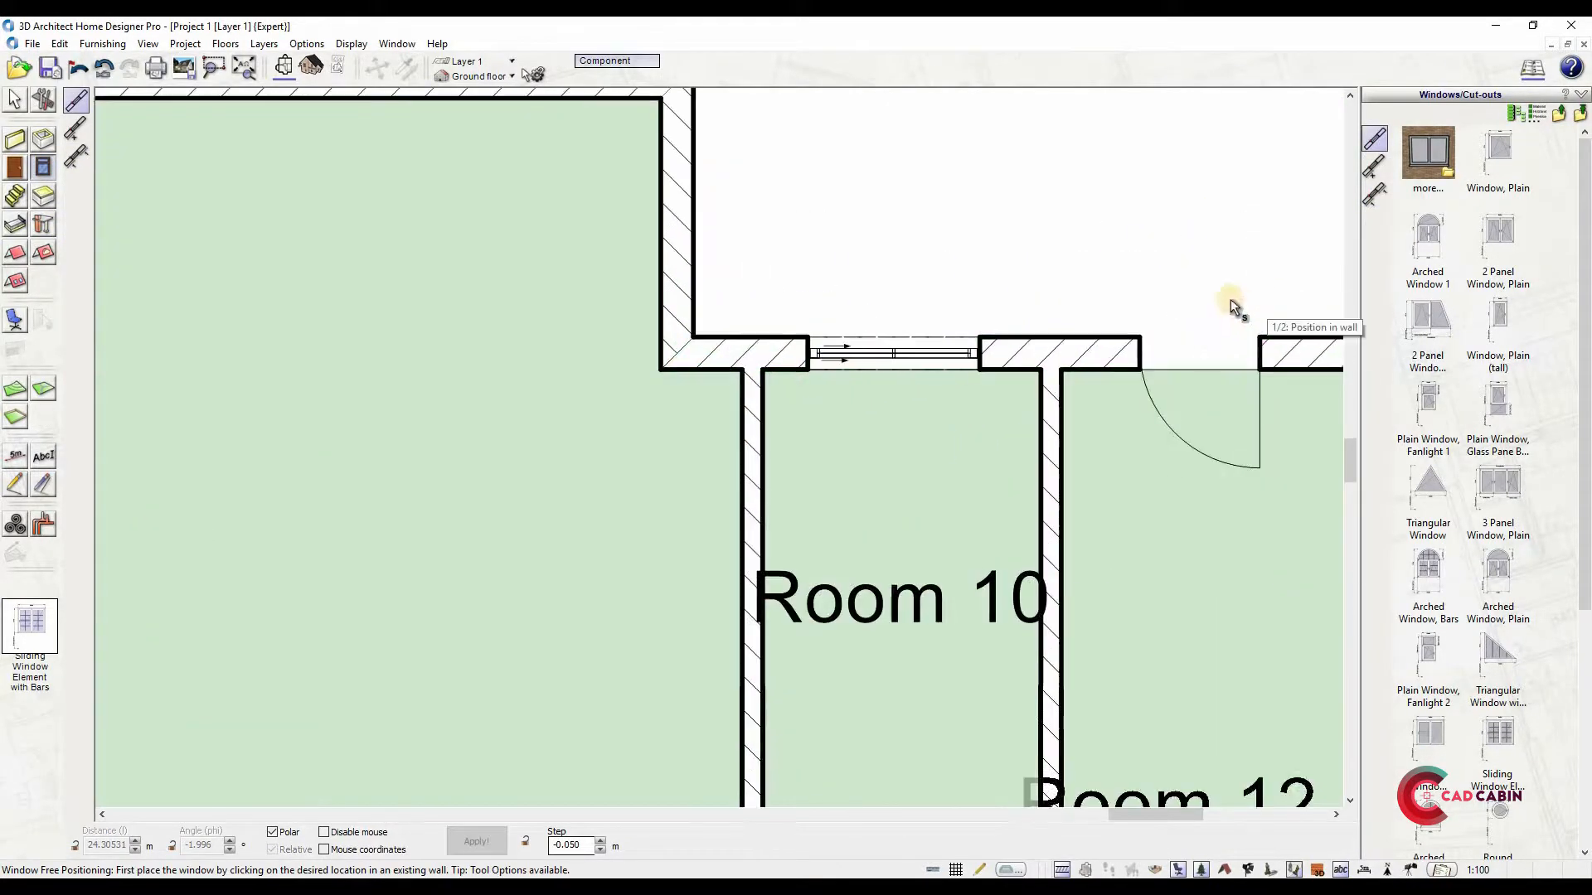
Place a narrow sliding window near the upper end of both the west and east walls of Room 1's south wing
scroll(1219, 302, "down", 8)
scroll(803, 428, "up", 3)
left_click(800, 420)
left_click(798, 421)
left_click(1234, 497)
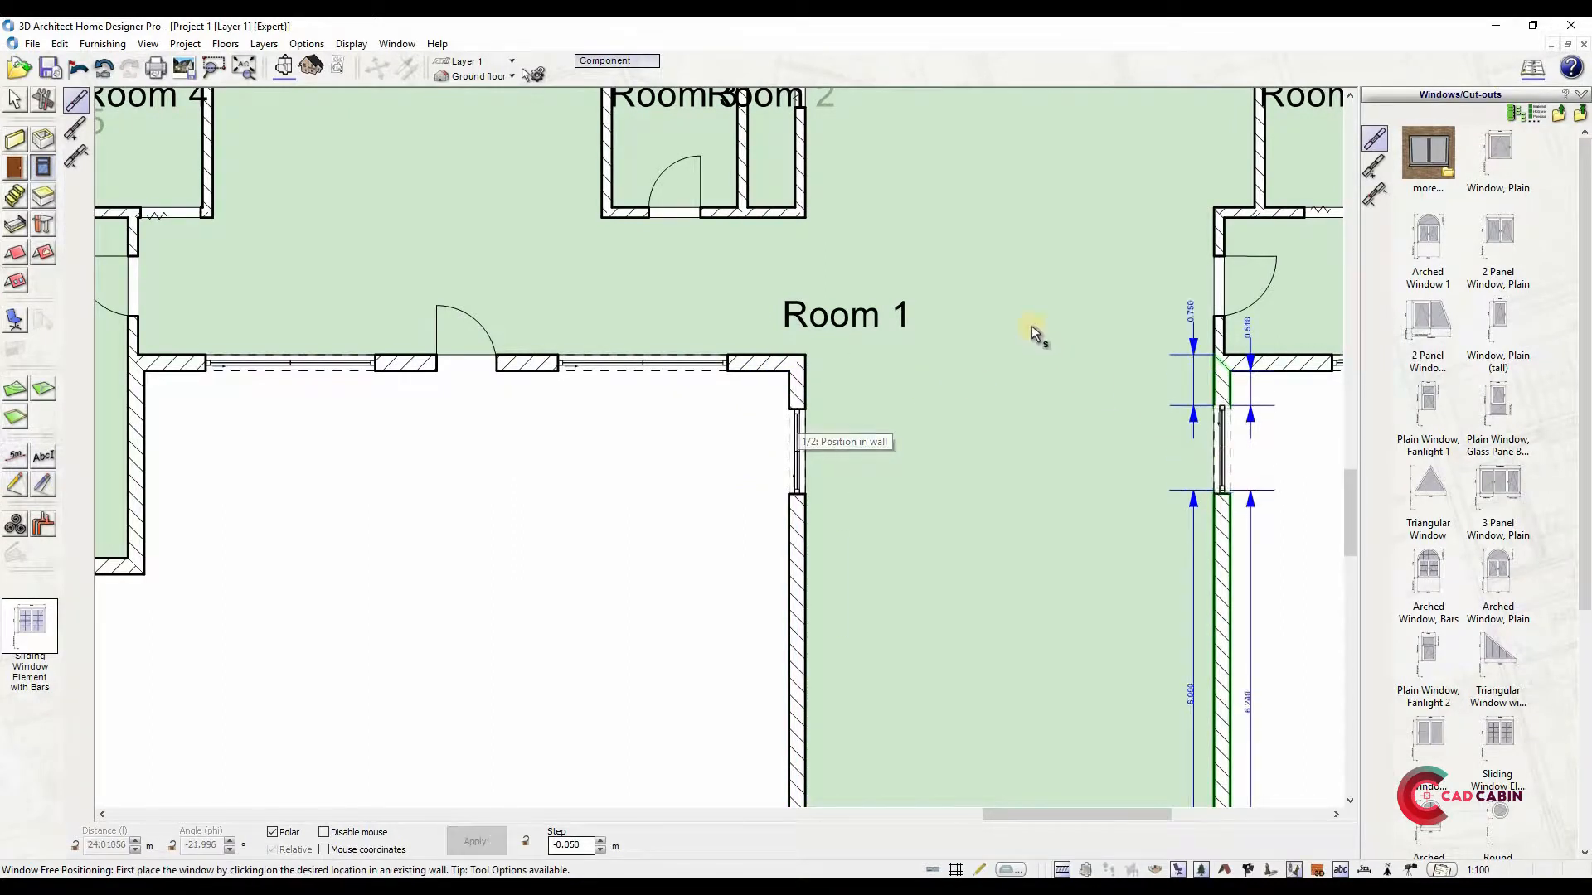
scroll(1031, 326, "down", 3)
Configure the barred sliding window as 3.25 m wide and 1.8 m high with a 1 m sill height
left_click(1490, 728)
left_click(621, 61)
left_click(533, 213)
key("Return")
left_click(531, 225)
left_click(527, 244)
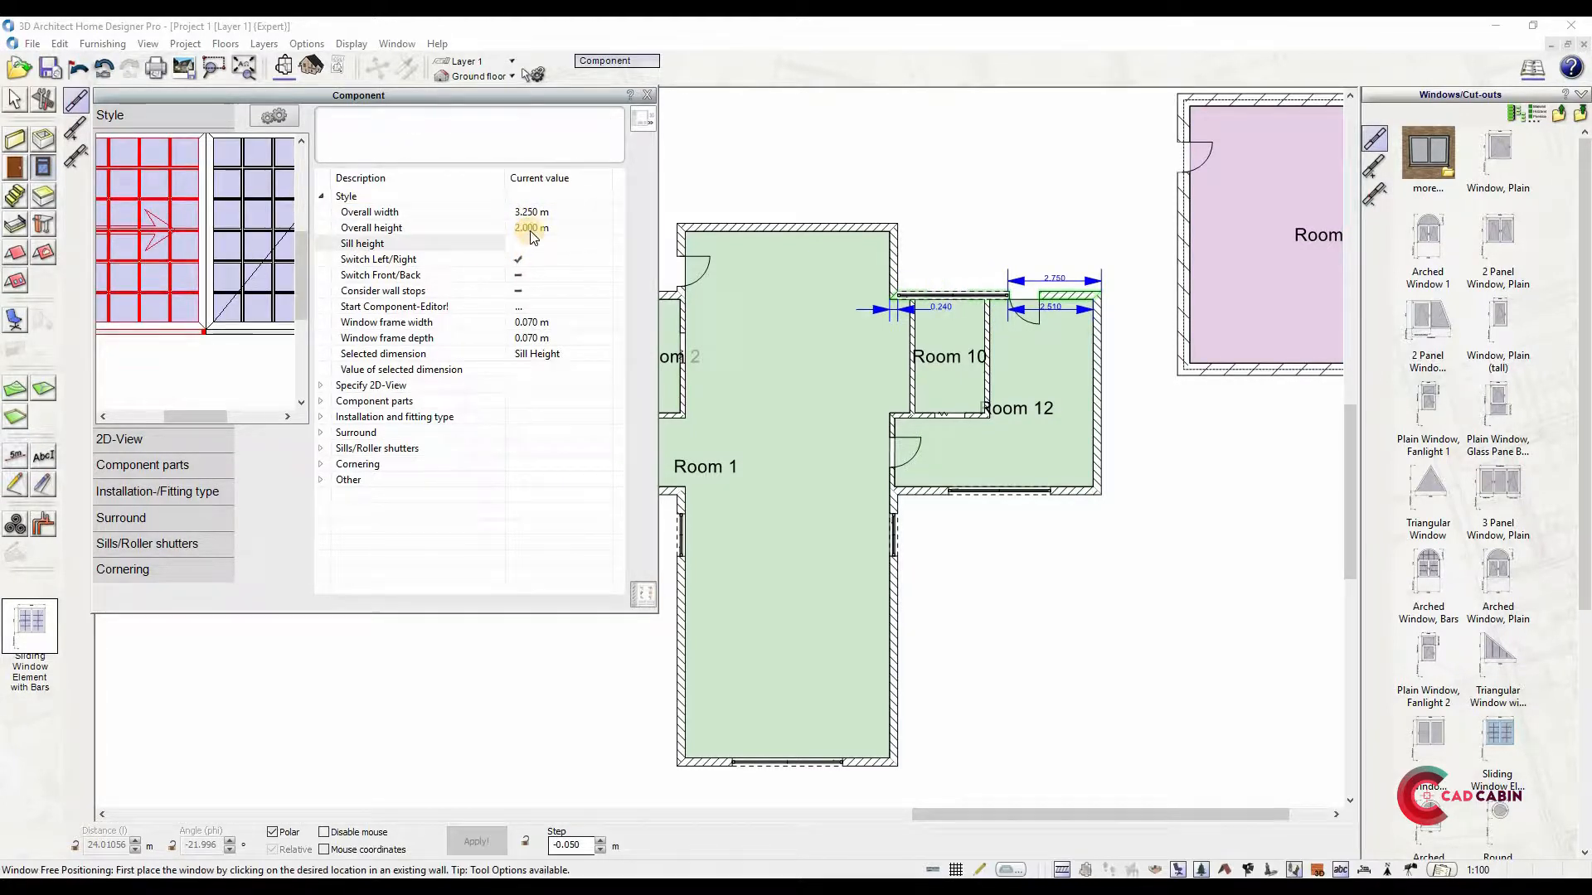
left_click(533, 228)
type("1.8")
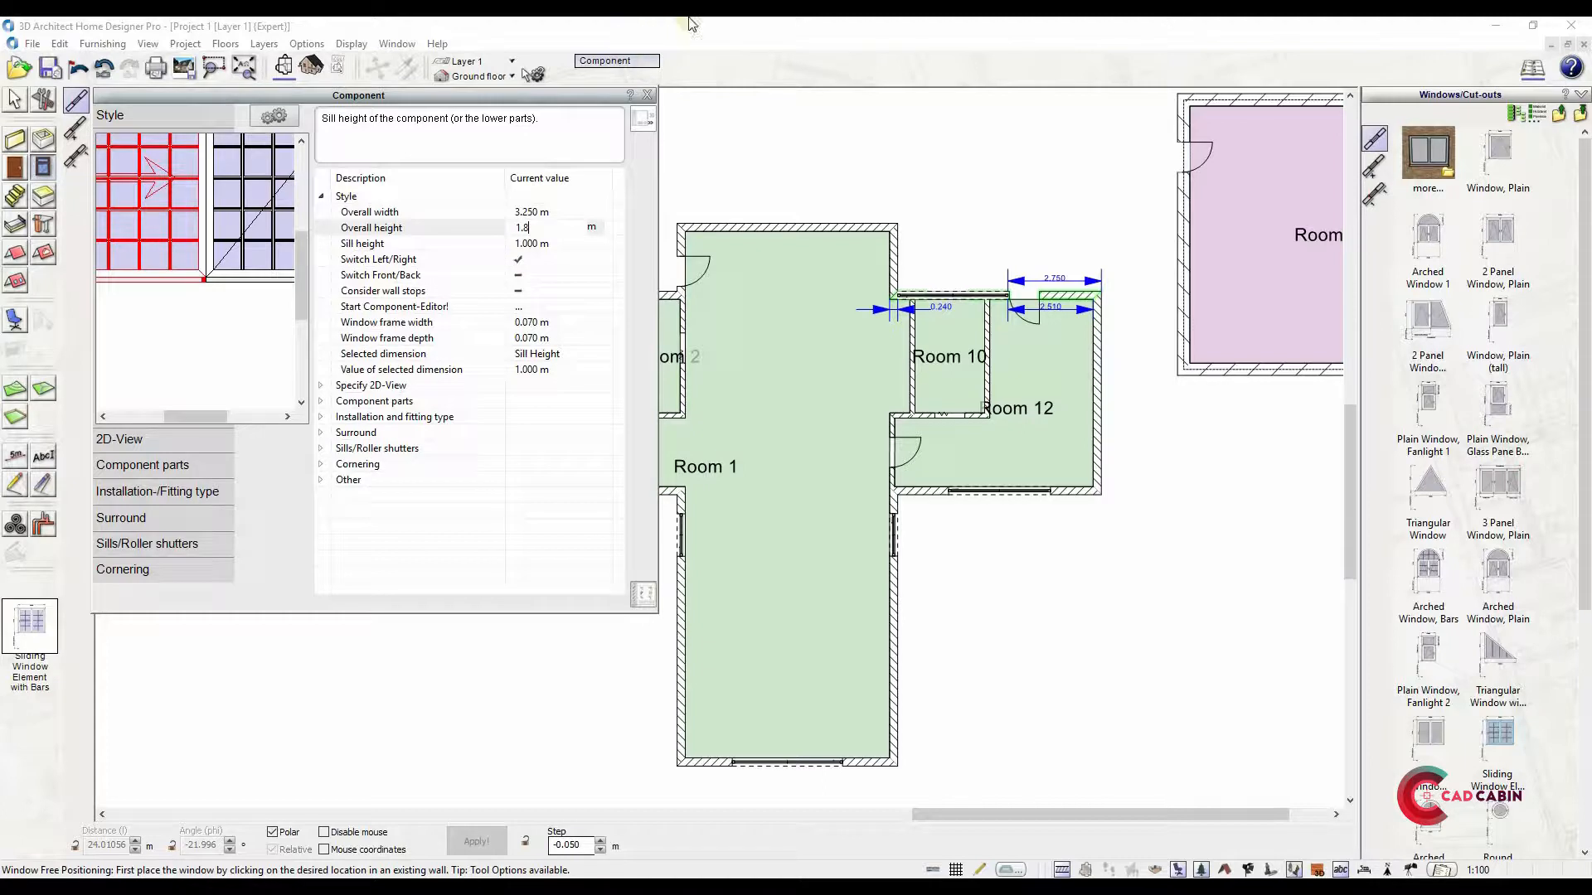
left_click(647, 95)
Place the wide sliding window midway along Room 1's north exterior wall, using its outer corners as reference points
left_click(1375, 197)
left_click(811, 227)
left_click(835, 168)
middle_click_drag(854, 368, 781, 381)
Choose the 251 x 222.5 cm single garage door for the detached garage and review its dimensions
left_click(16, 101)
left_click(15, 168)
left_click(1561, 114)
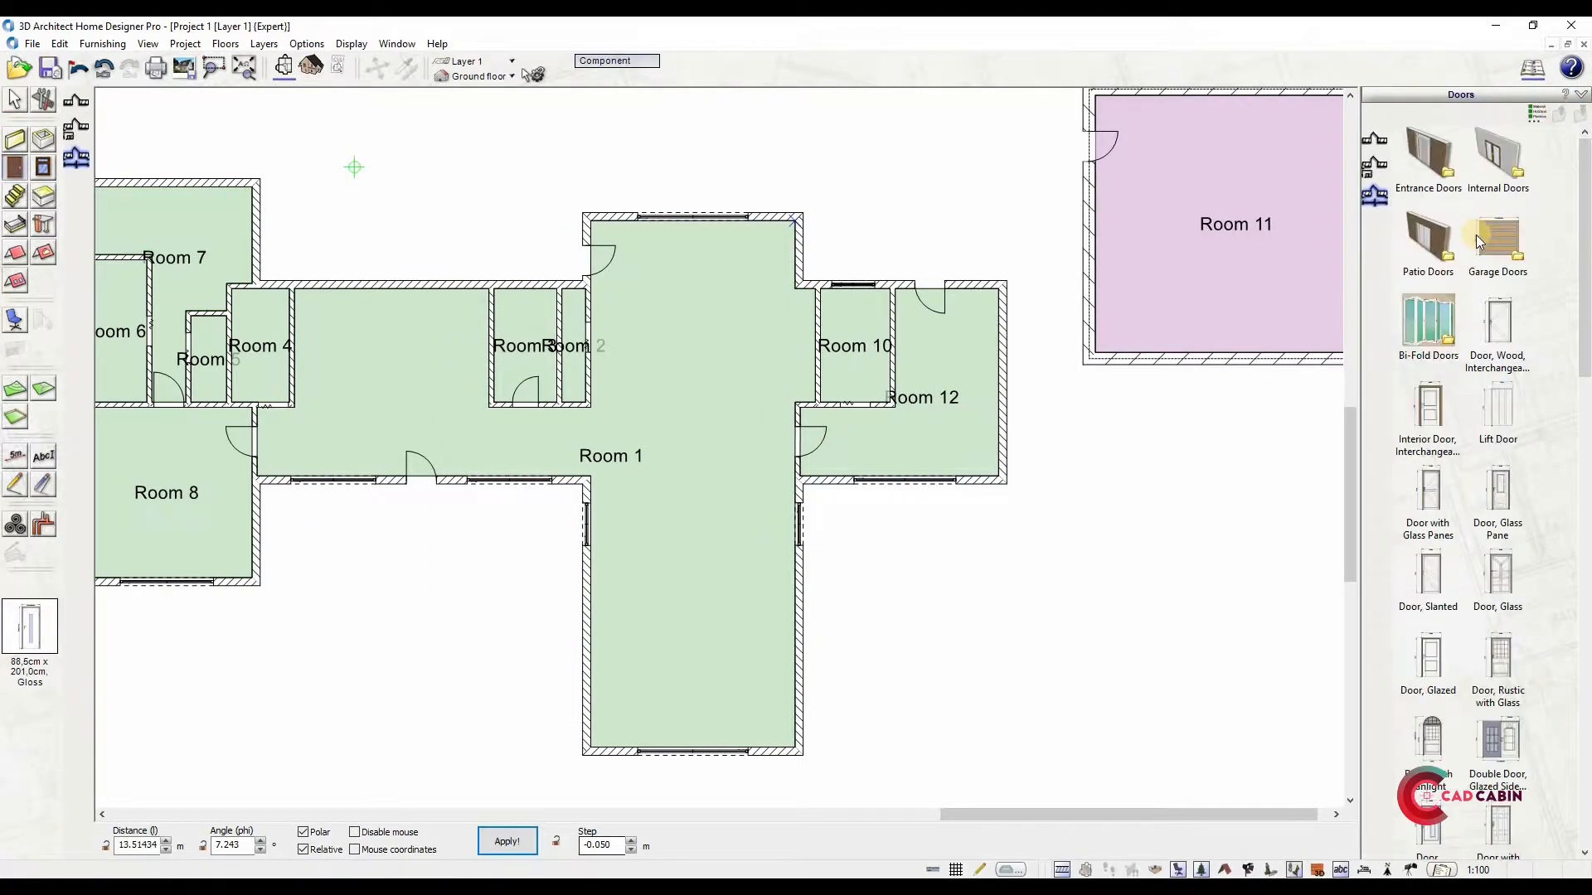
left_click(1478, 239)
left_click(1421, 192)
left_click(625, 61)
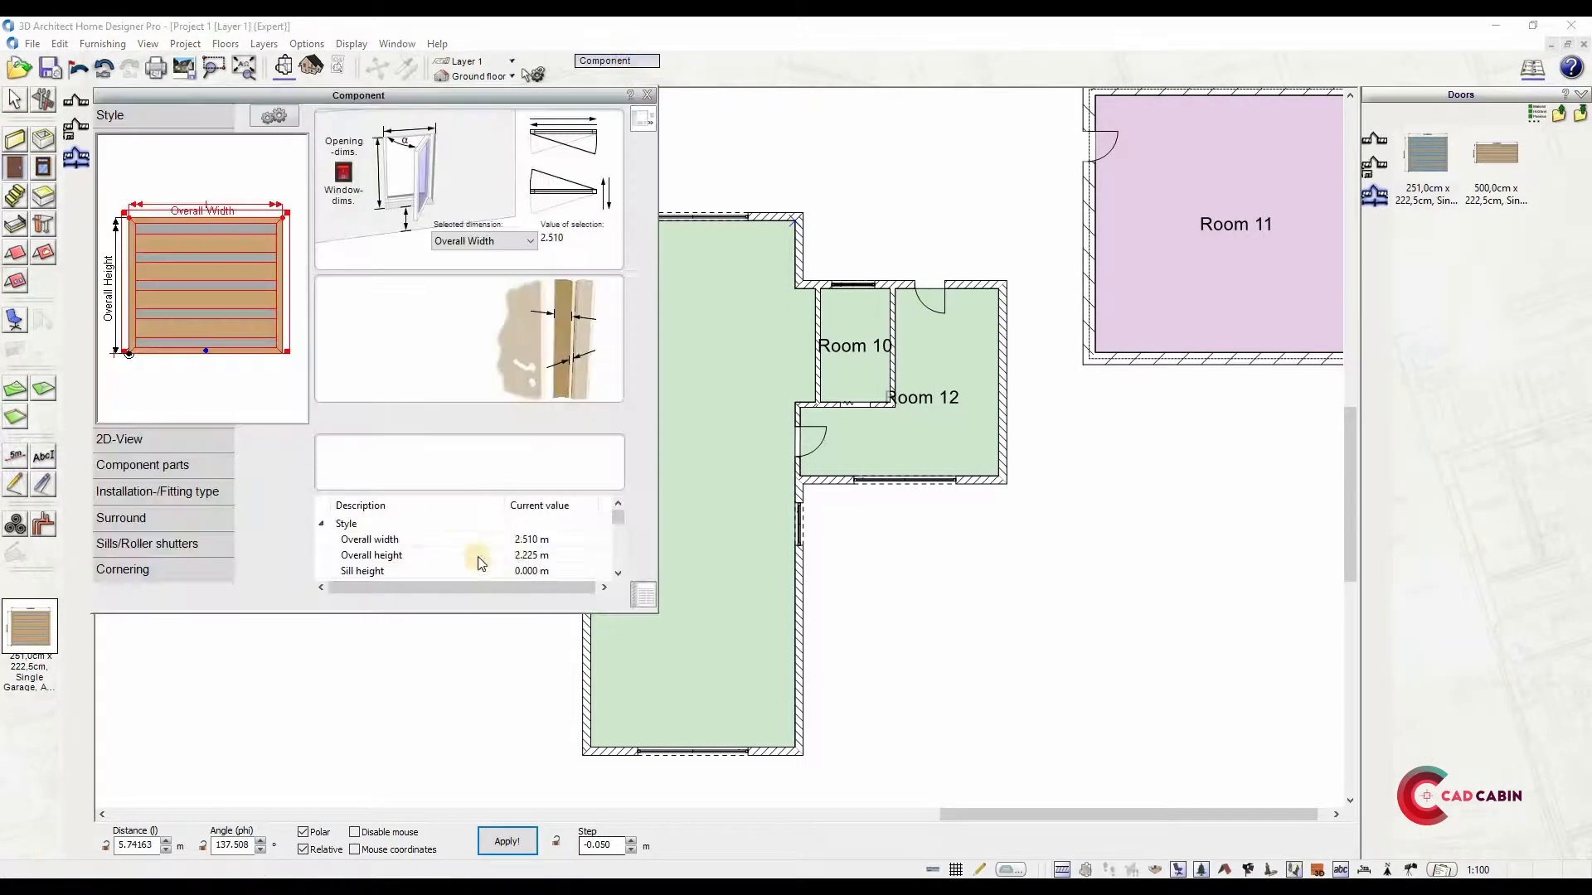
middle_click_drag(670, 116, 370, 232)
Place two single garage doors in Room 11's south wall, each midway in one half, and check them in 3D
left_click(795, 470)
left_click(935, 467)
left_click(880, 479)
scroll(953, 473, "up", 2)
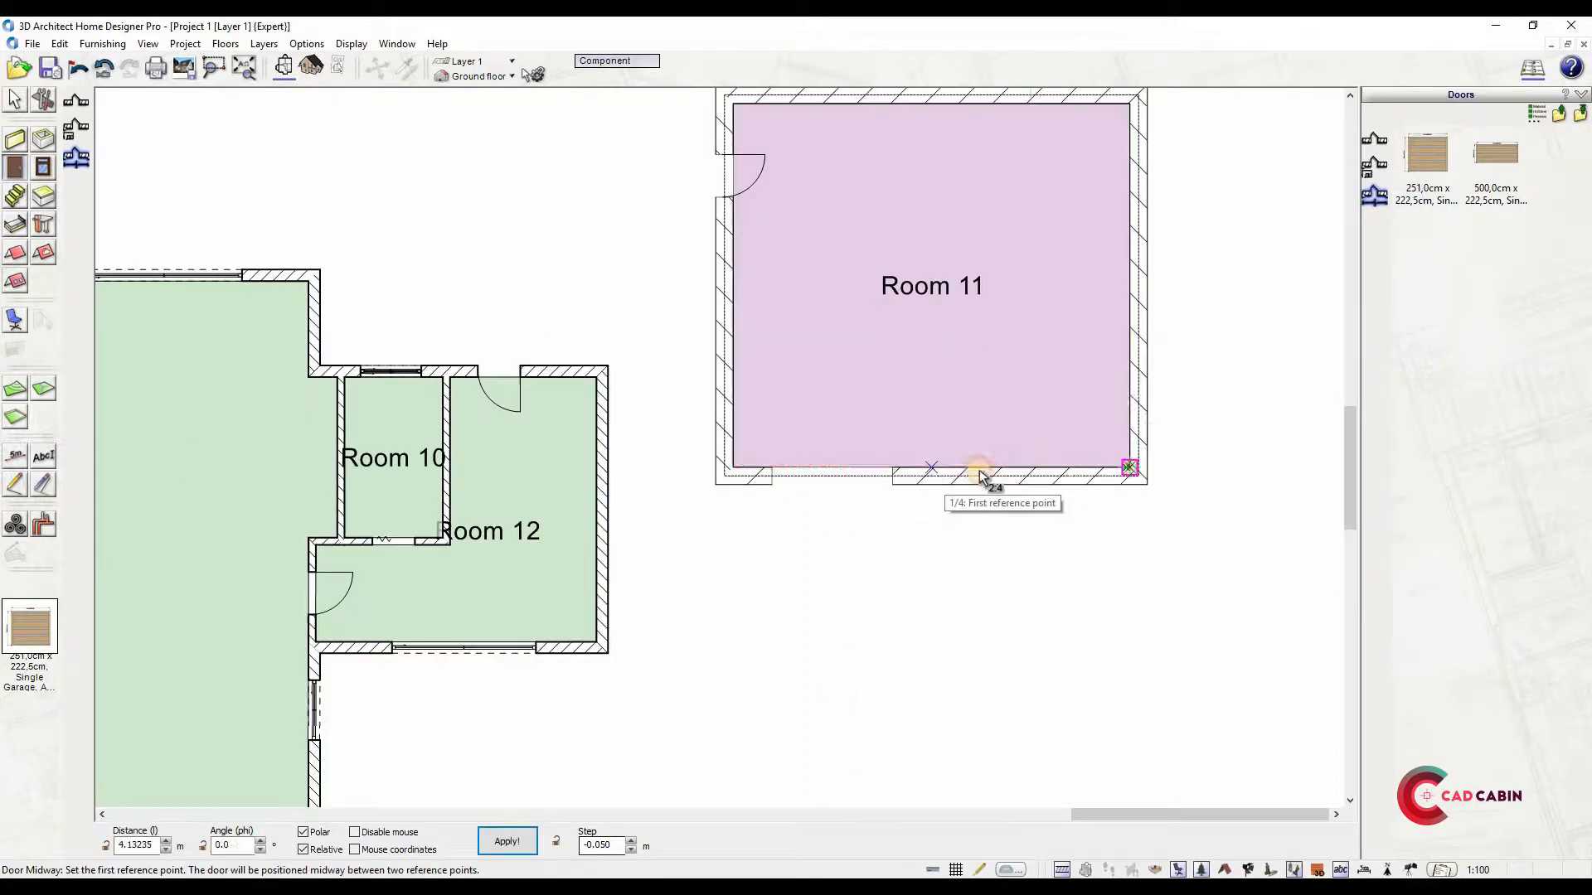
left_click(996, 483)
left_click(311, 66)
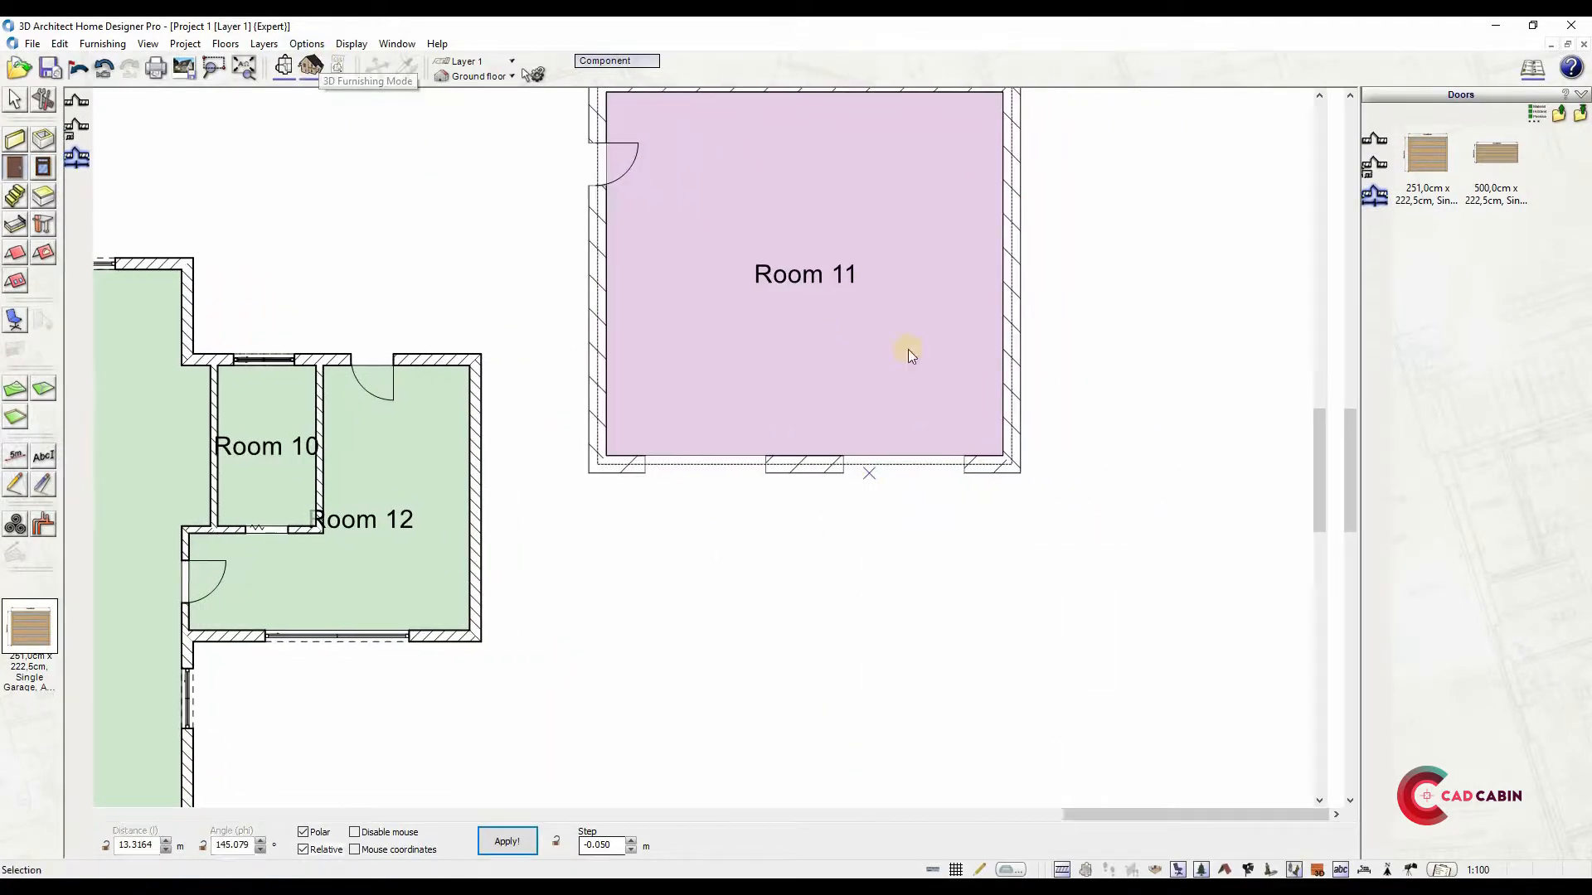
middle_click_drag(768, 448, 782, 437)
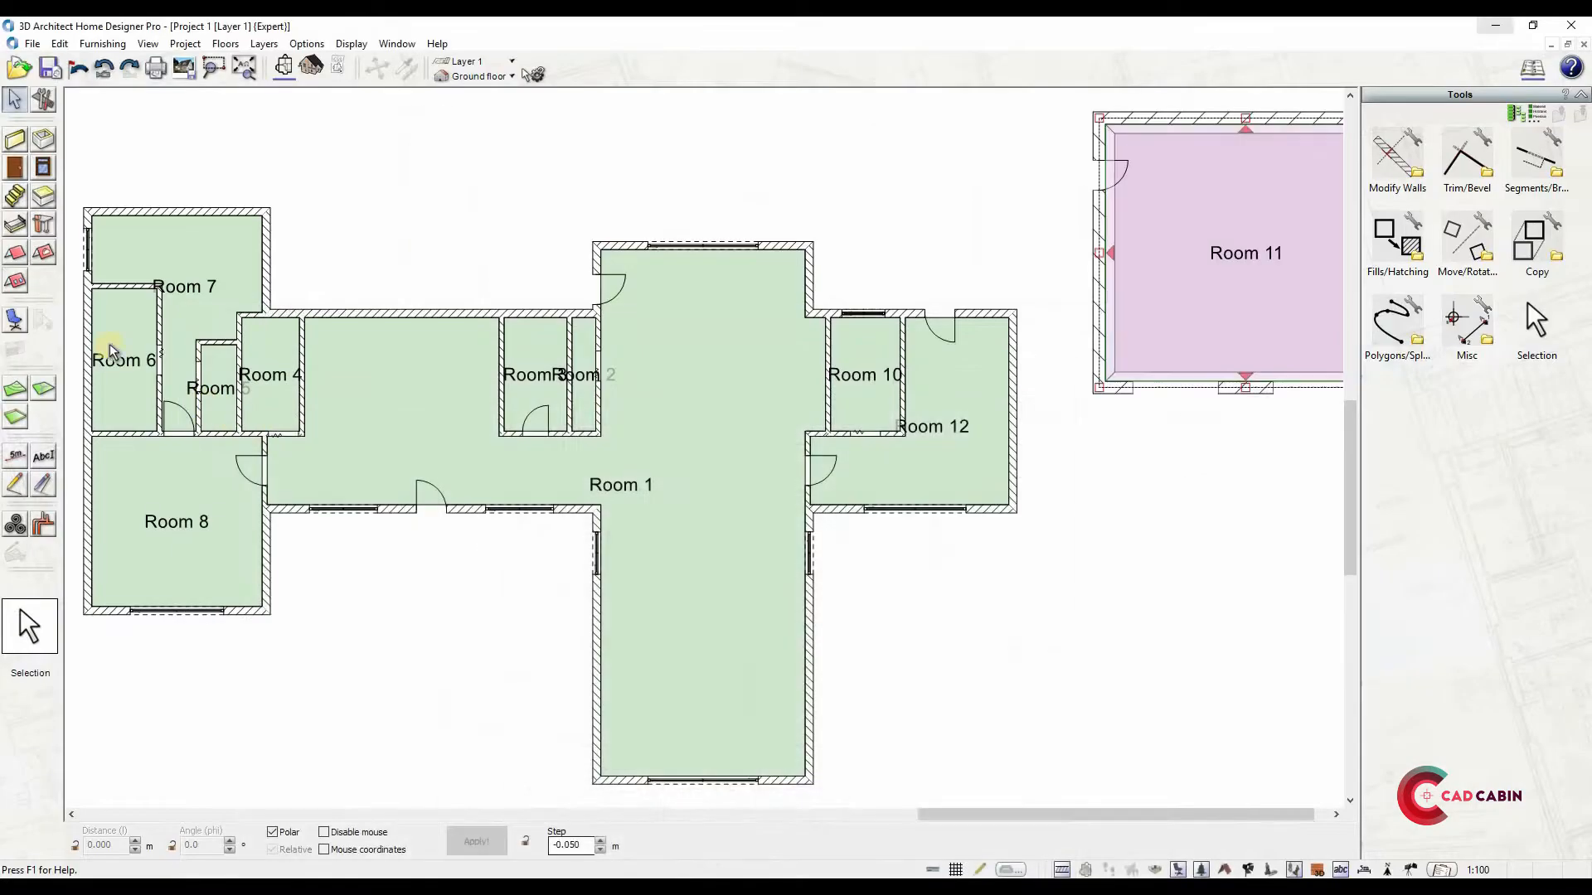
Start a General Staircase at the end corner of Room 4's east wall, switching which edge of the stairs follows the placement line
left_click(24, 198)
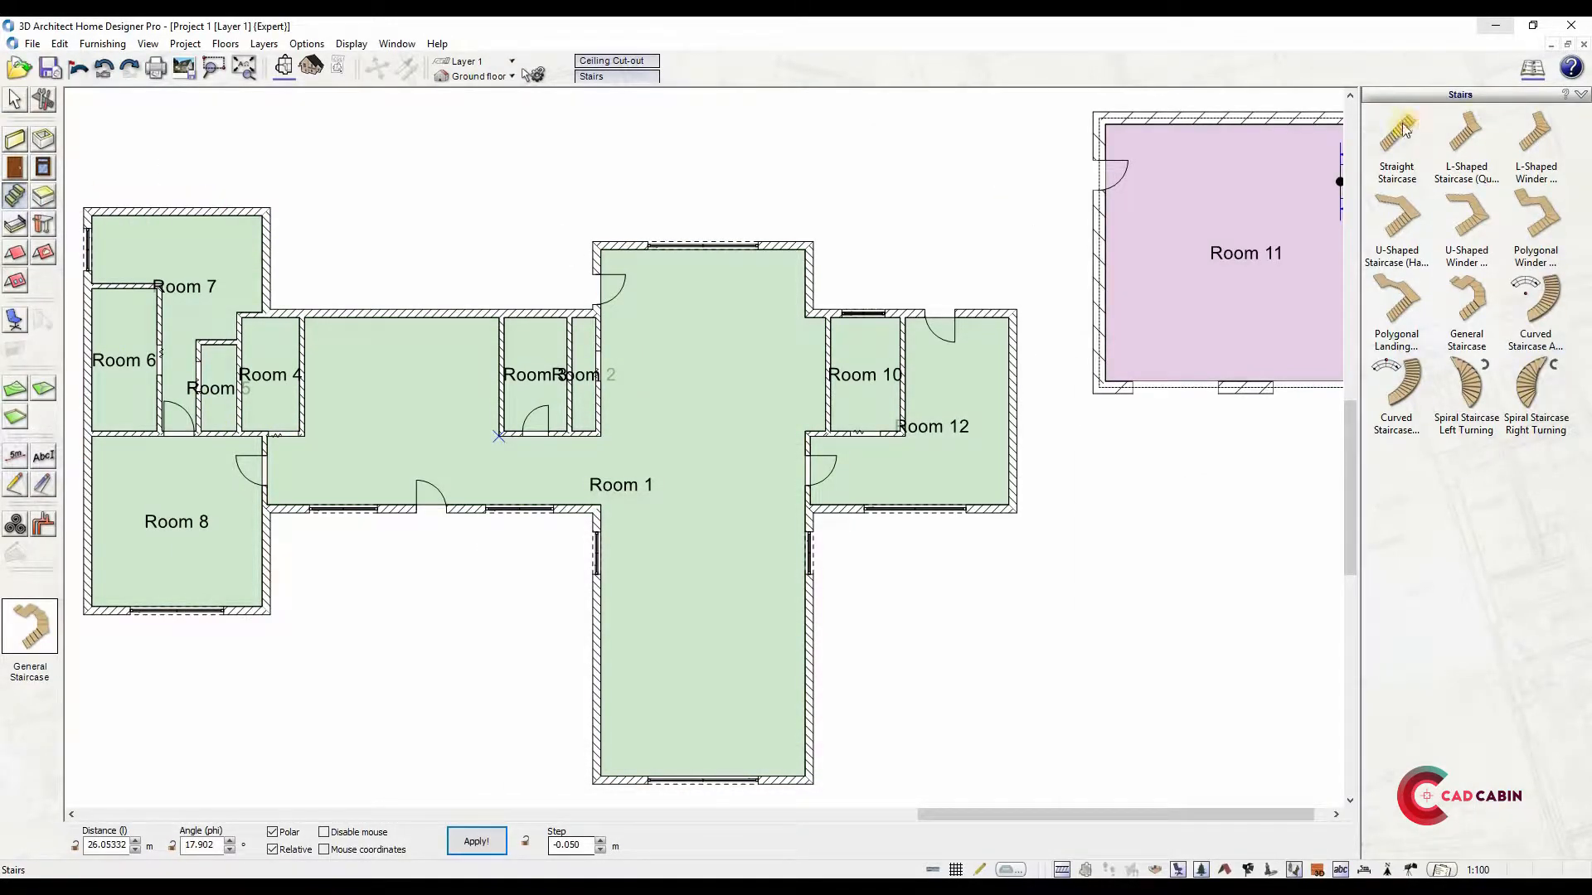
left_click(1471, 351)
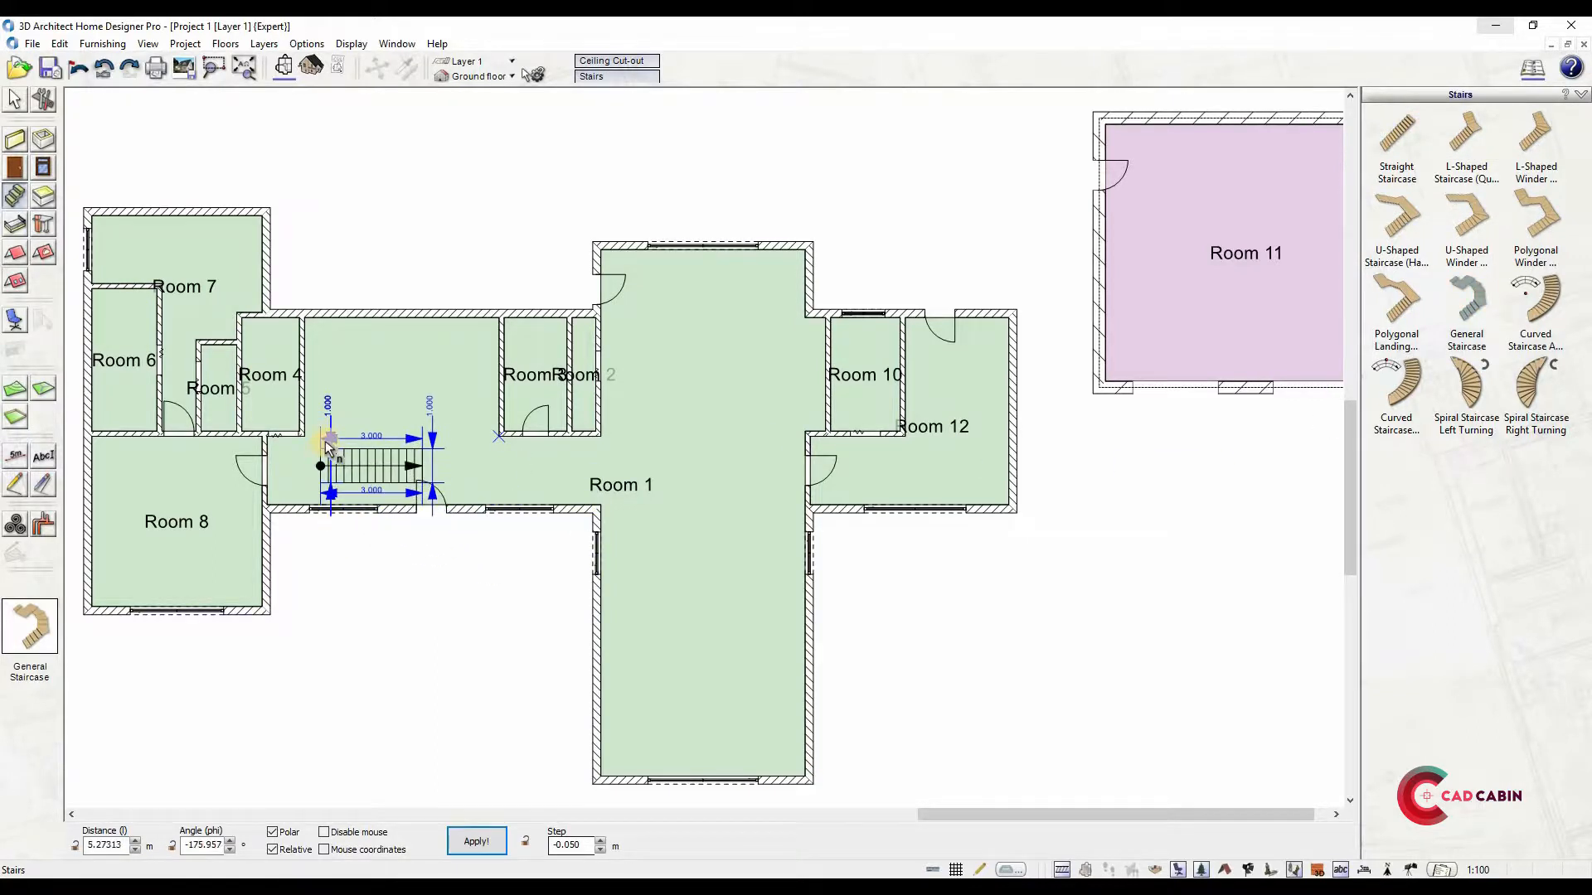
scroll(325, 441, "up", 3)
left_click(277, 416)
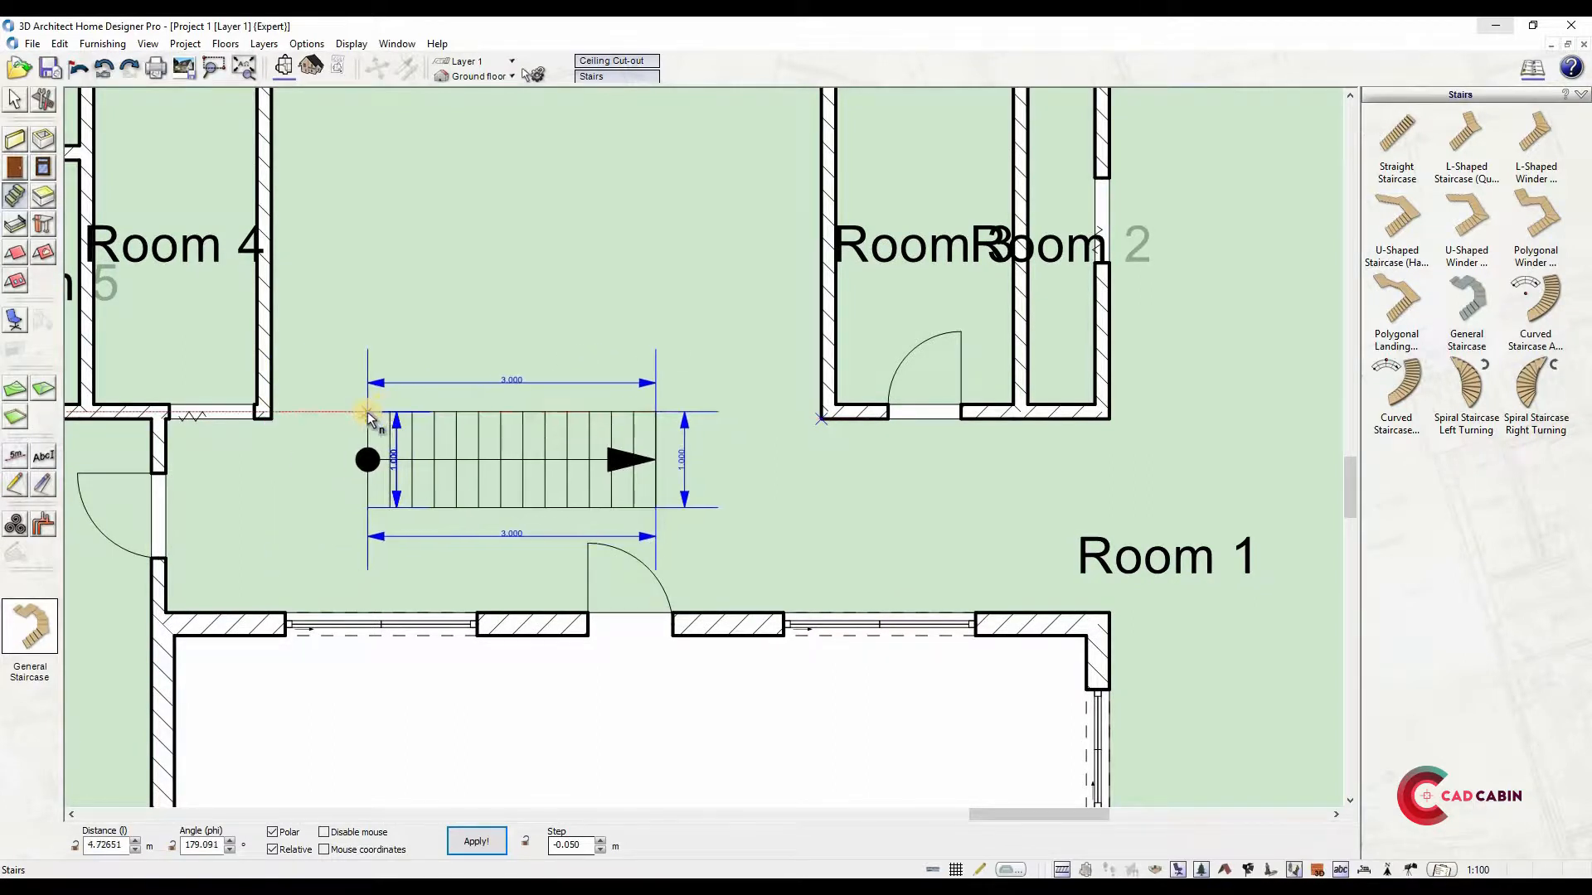
left_click(368, 414)
left_click(367, 412)
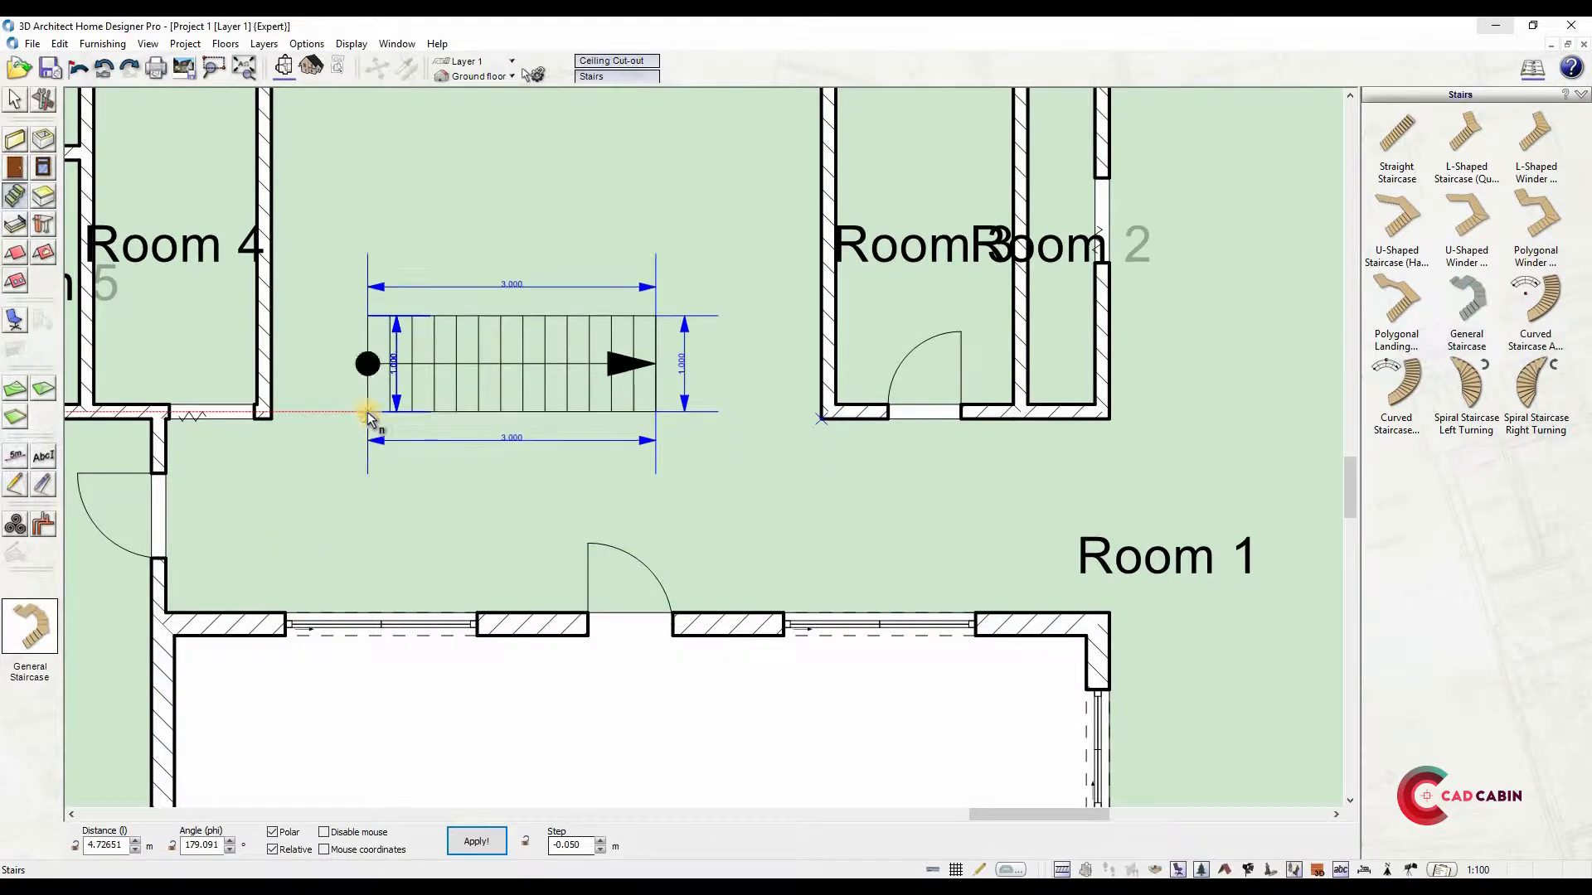
left_click(274, 416)
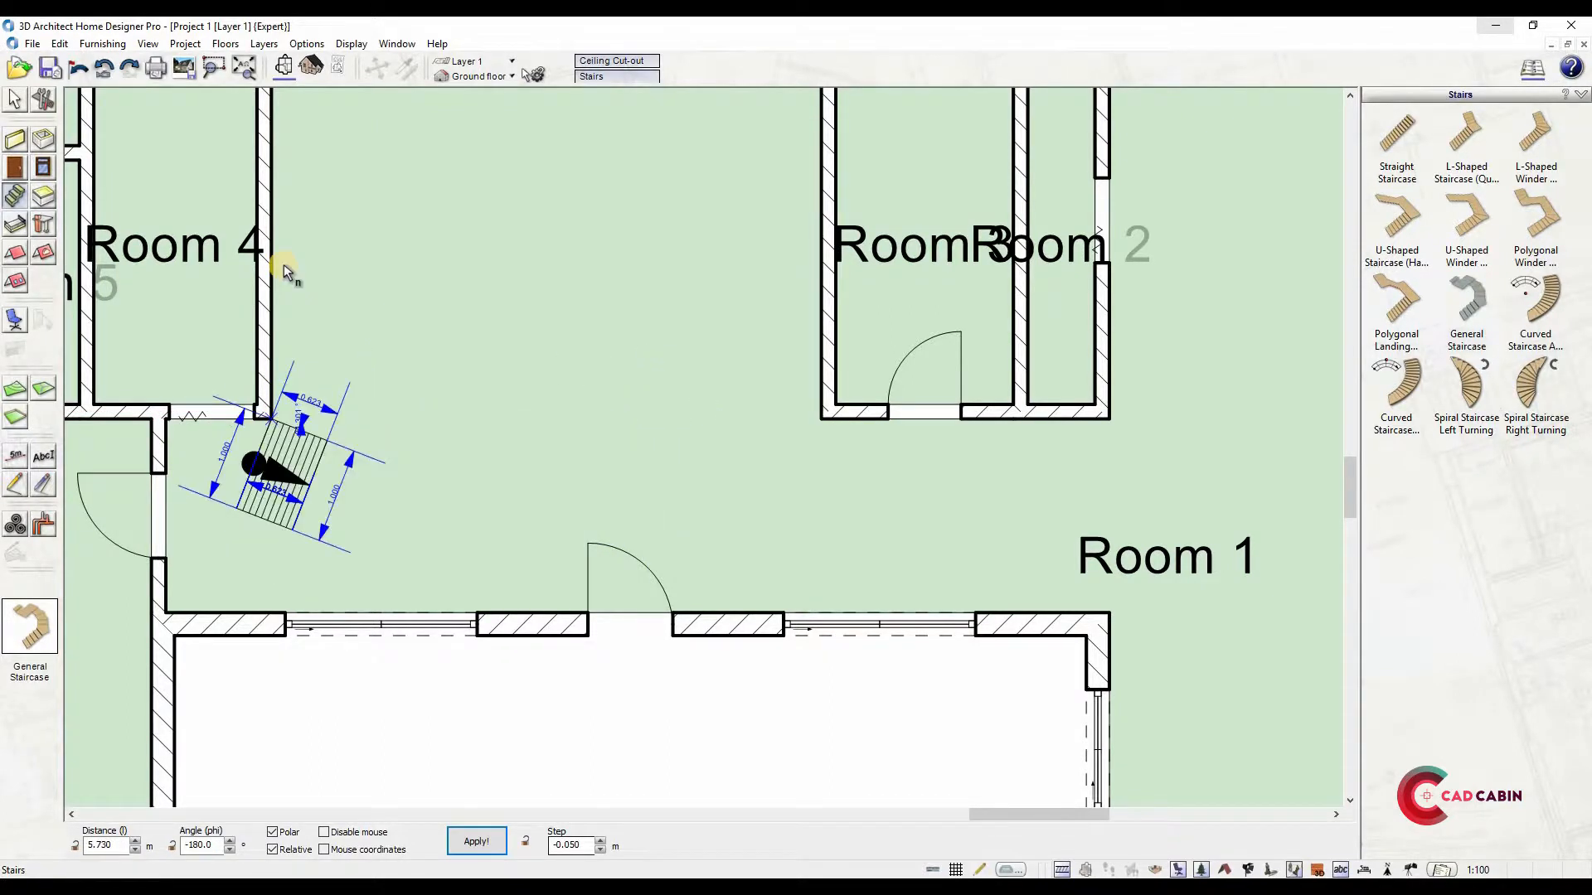
Lay out the U-shaped staircase 3.5 m along Room 4's wall, 5.73 m along the north wall and 3.5 m back along Room 3's wall
scroll(277, 220, "down", 1)
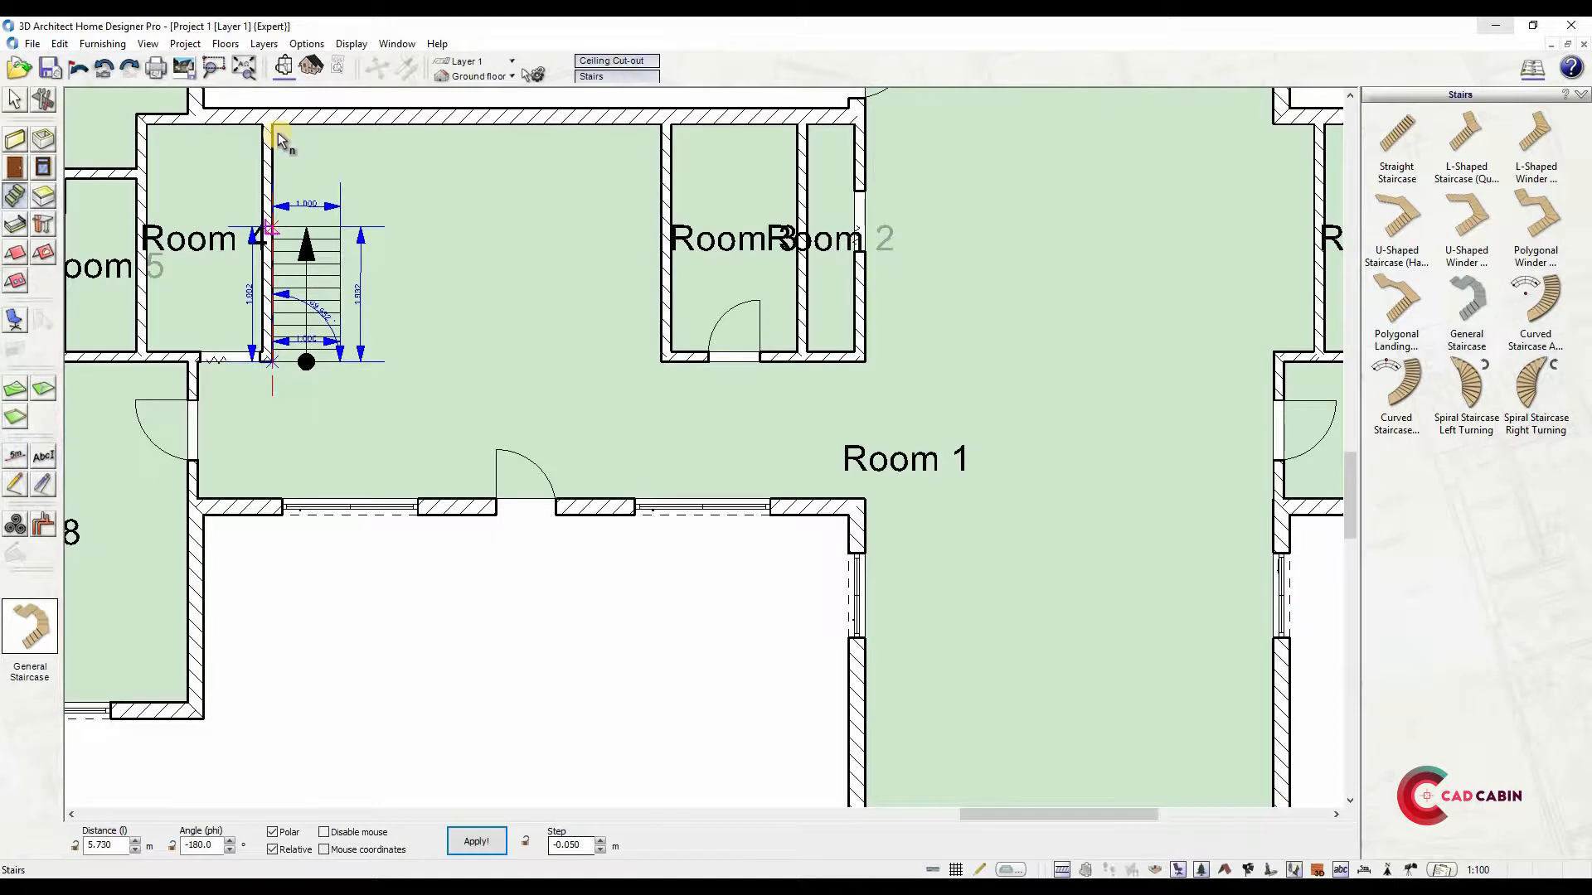
left_click(276, 132)
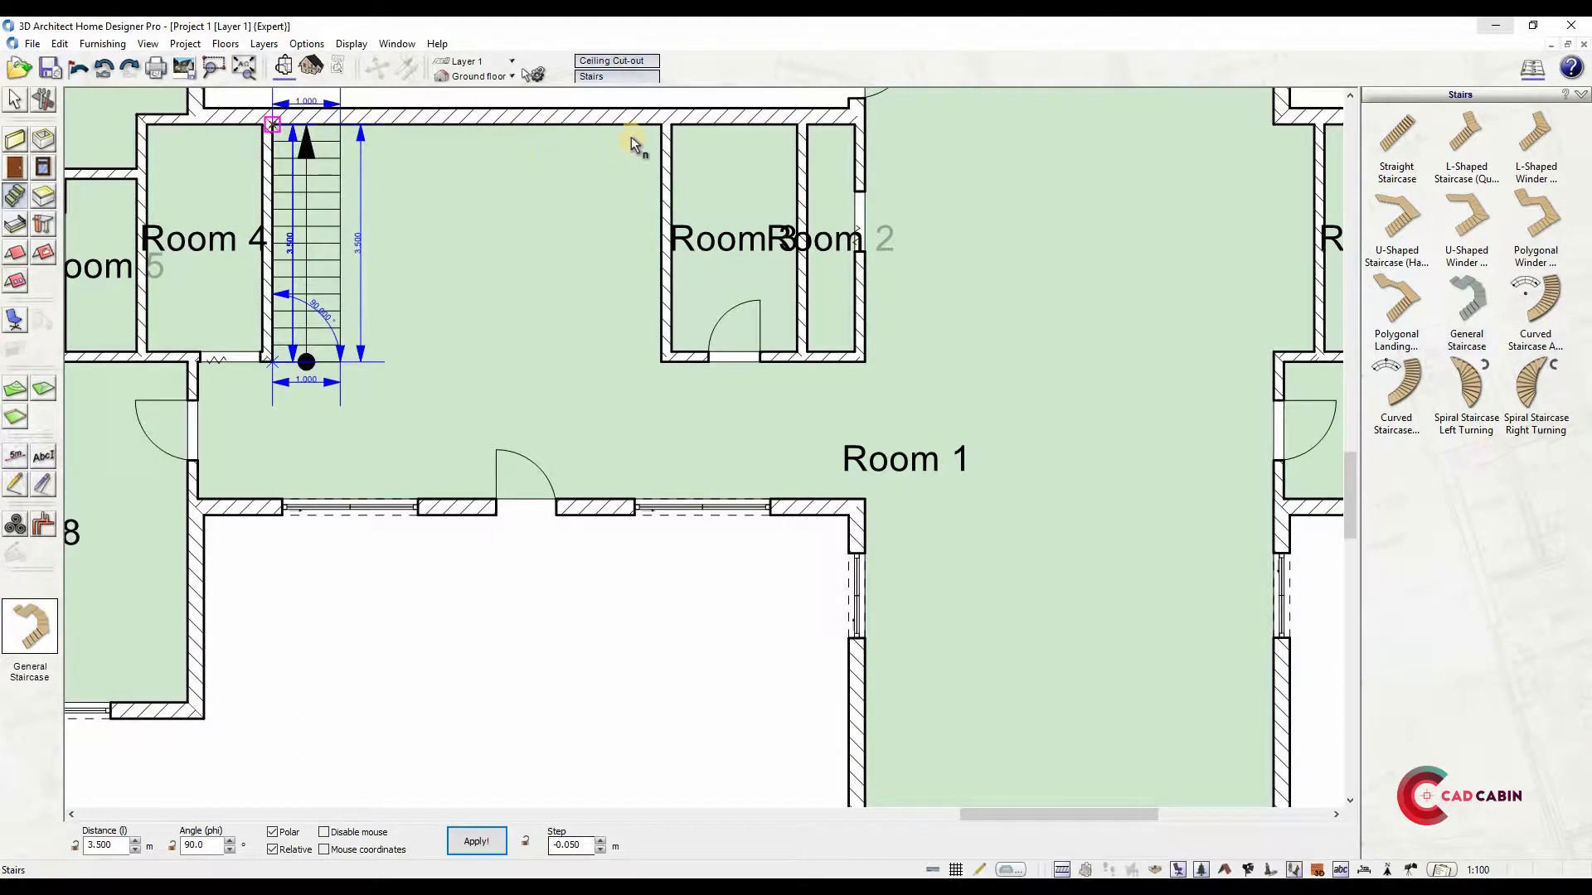
left_click(661, 124)
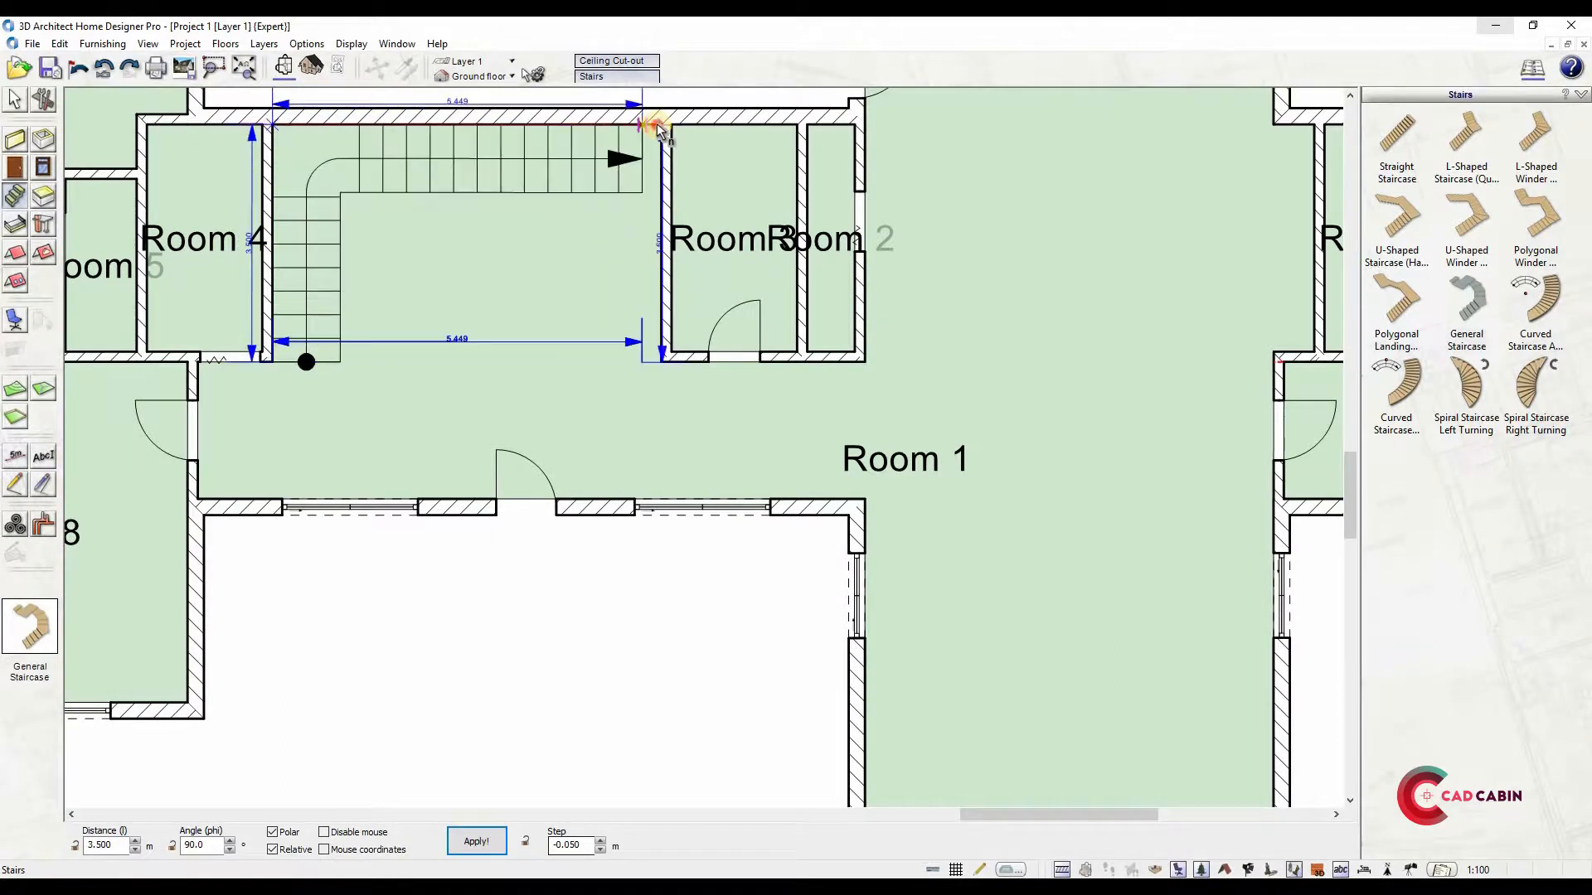
left_click(662, 361)
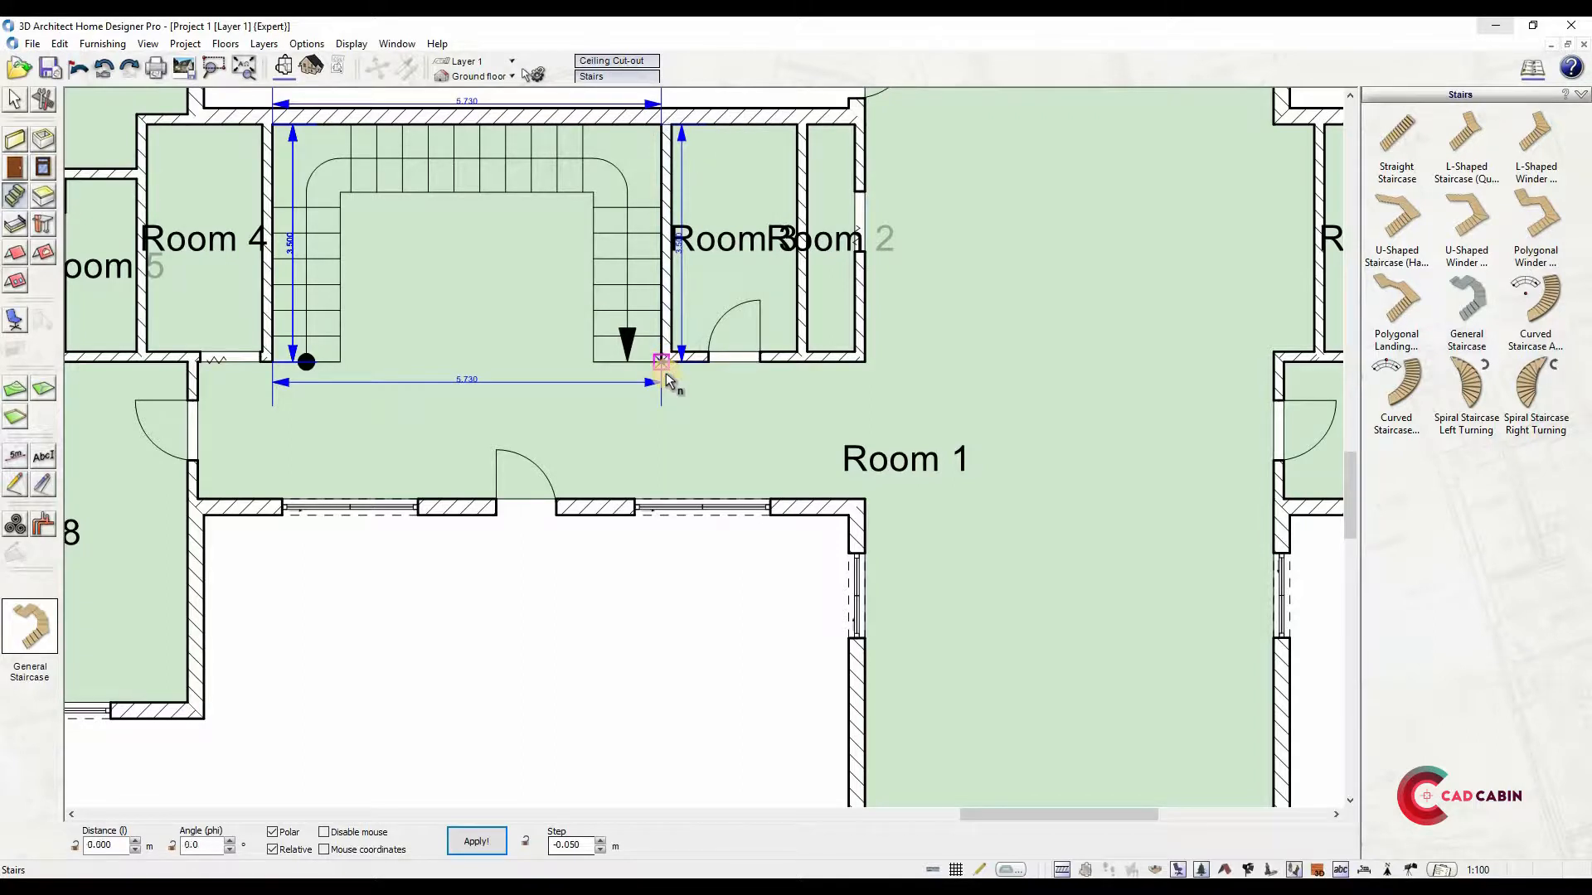
key("Escape")
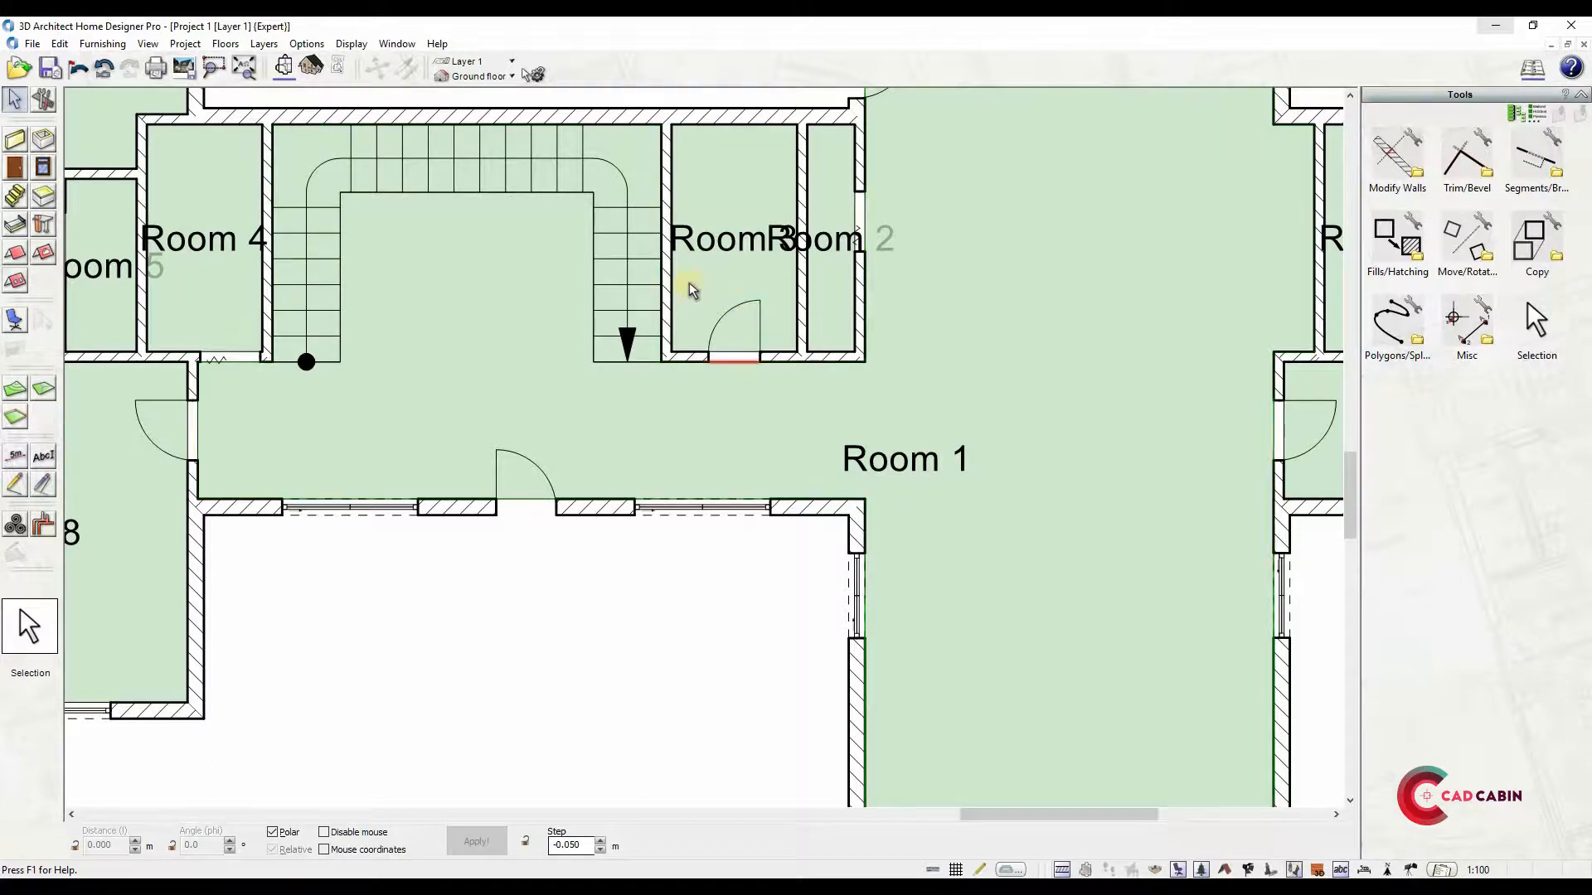
Select the new staircase in the 3D view and open its stairs properties
scroll(690, 283, "down", 1)
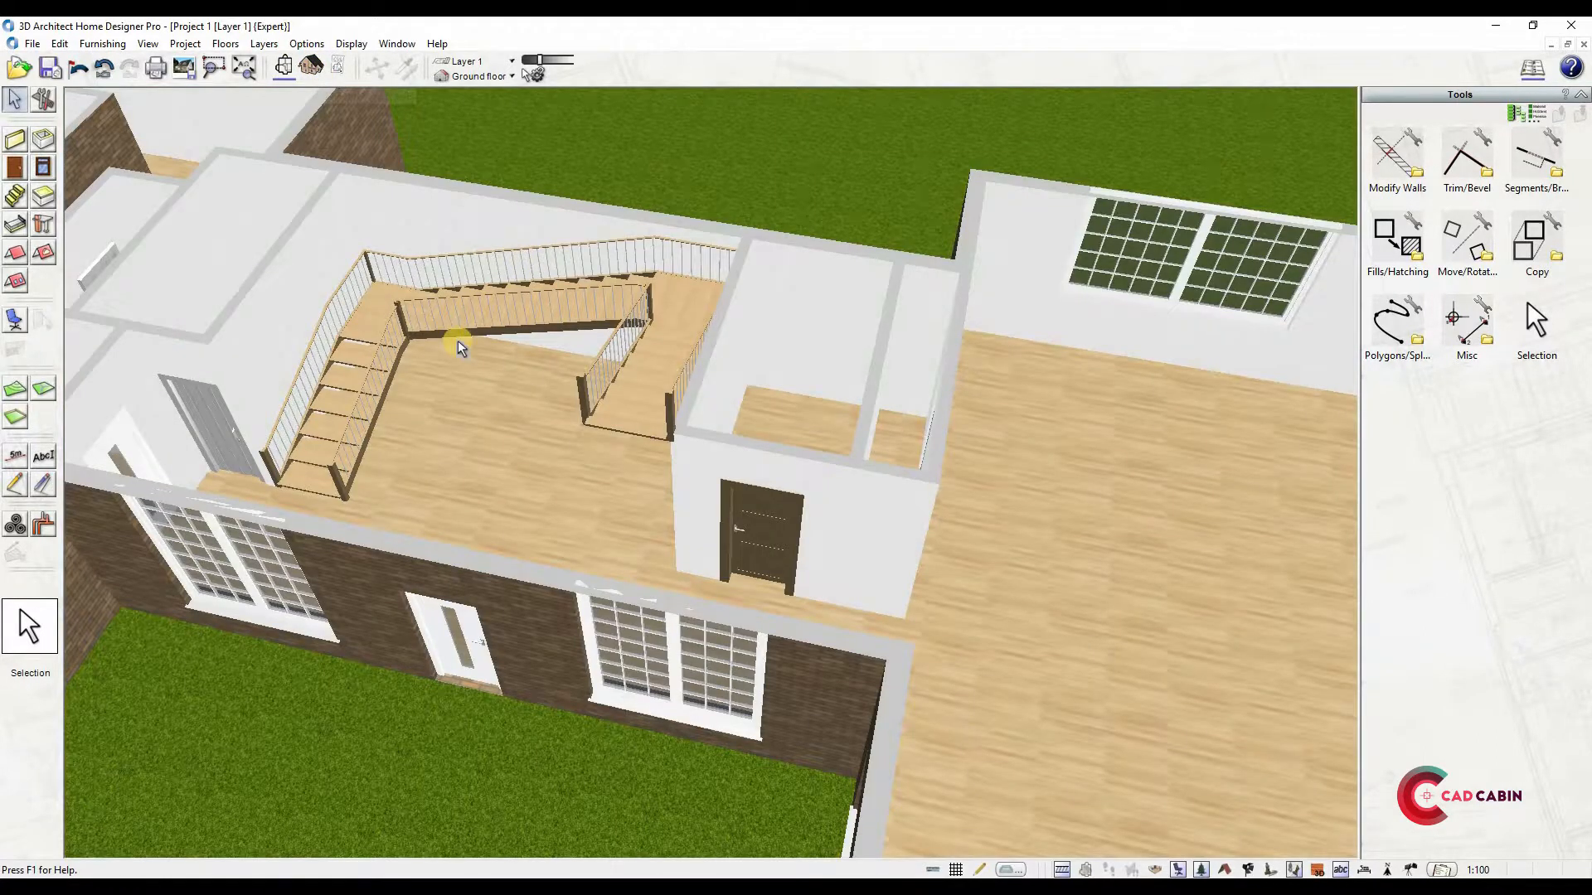
scroll(507, 370, "up", 3)
middle_click_drag(569, 371, 650, 361)
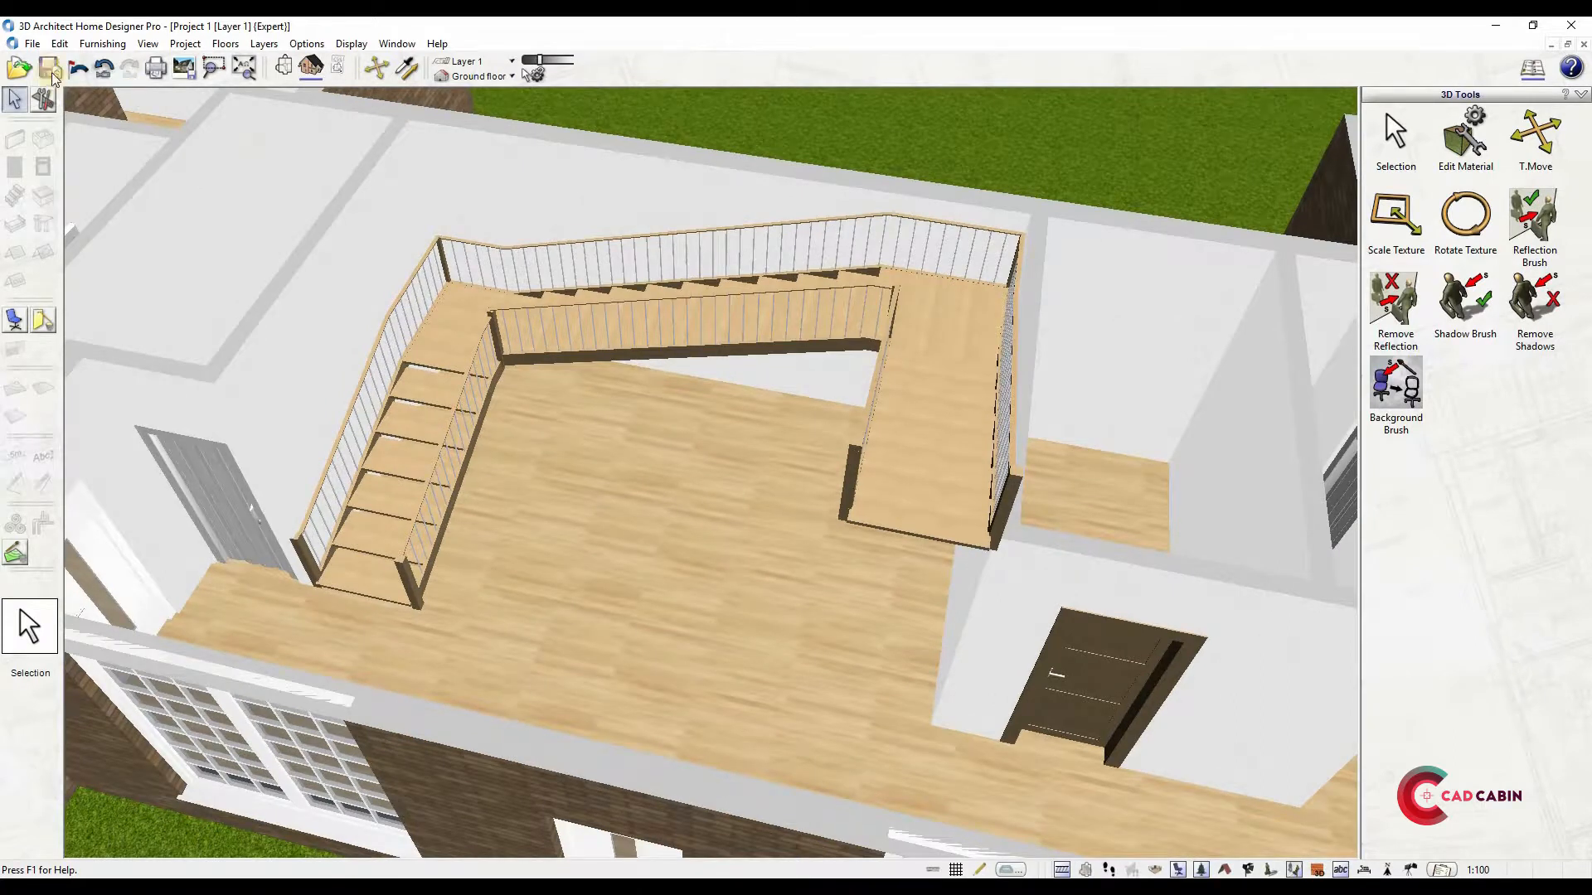
left_click(717, 357)
left_click(726, 325)
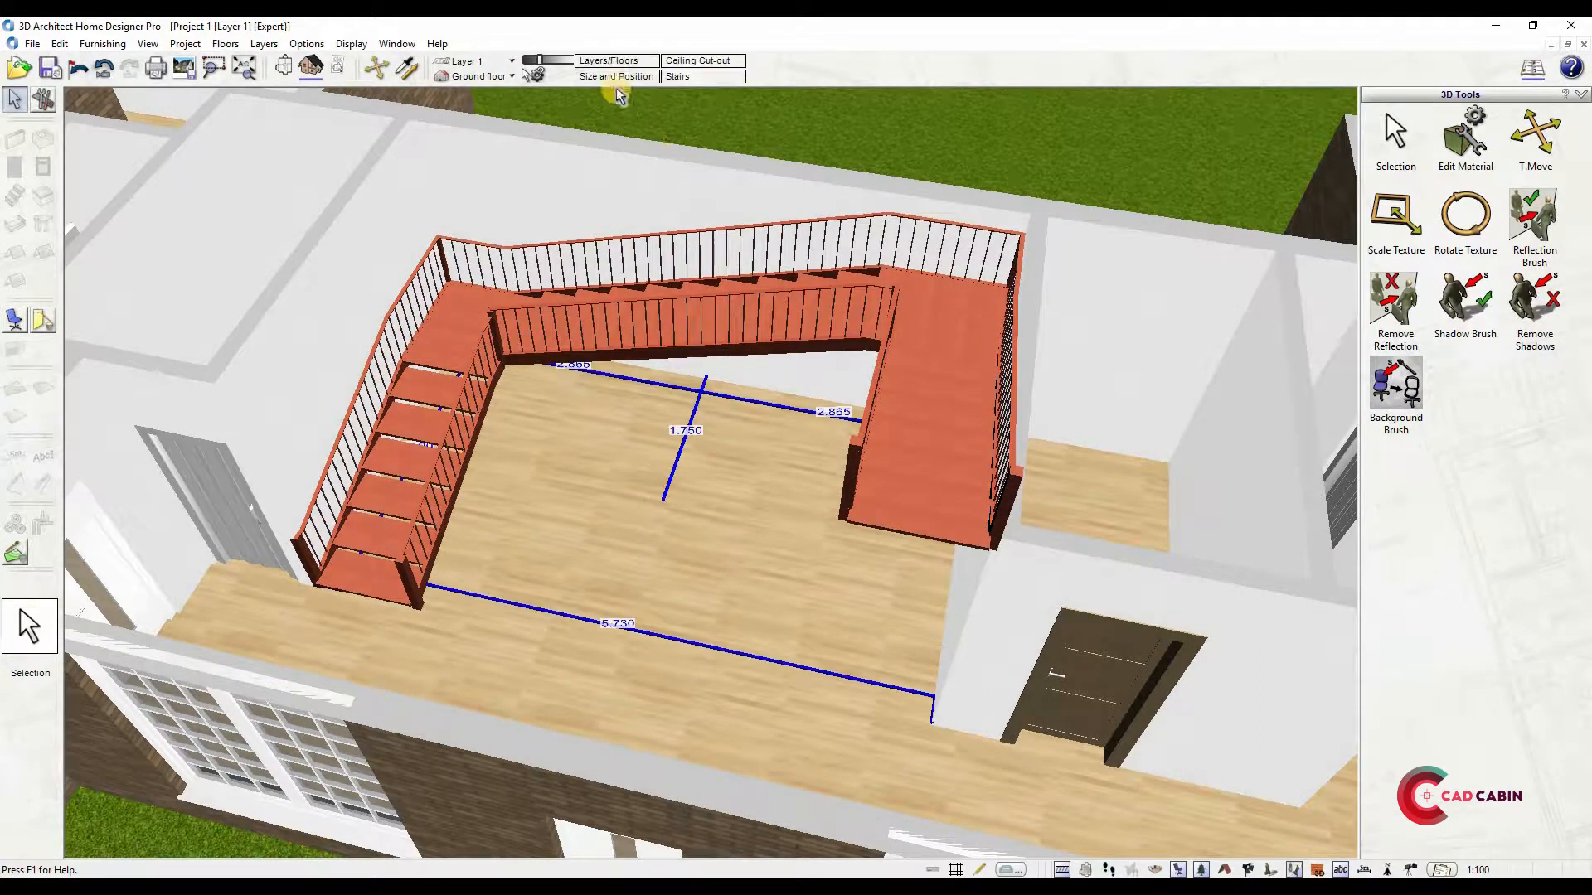
left_click(682, 76)
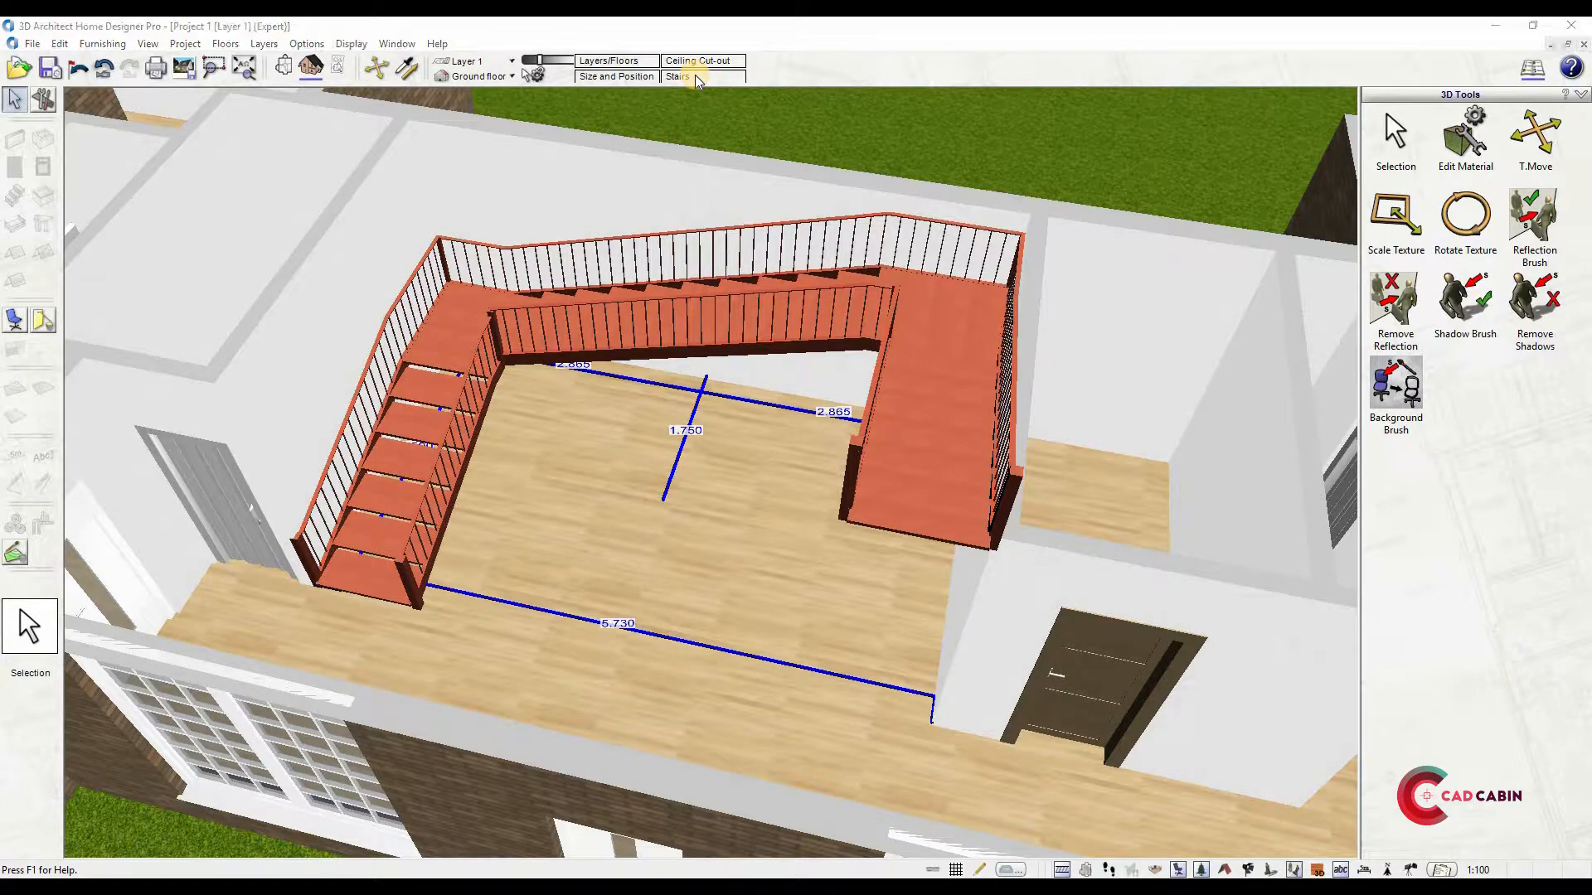
Compare the staircase construction types and choose Solid stairs, no wall
left_click(231, 492)
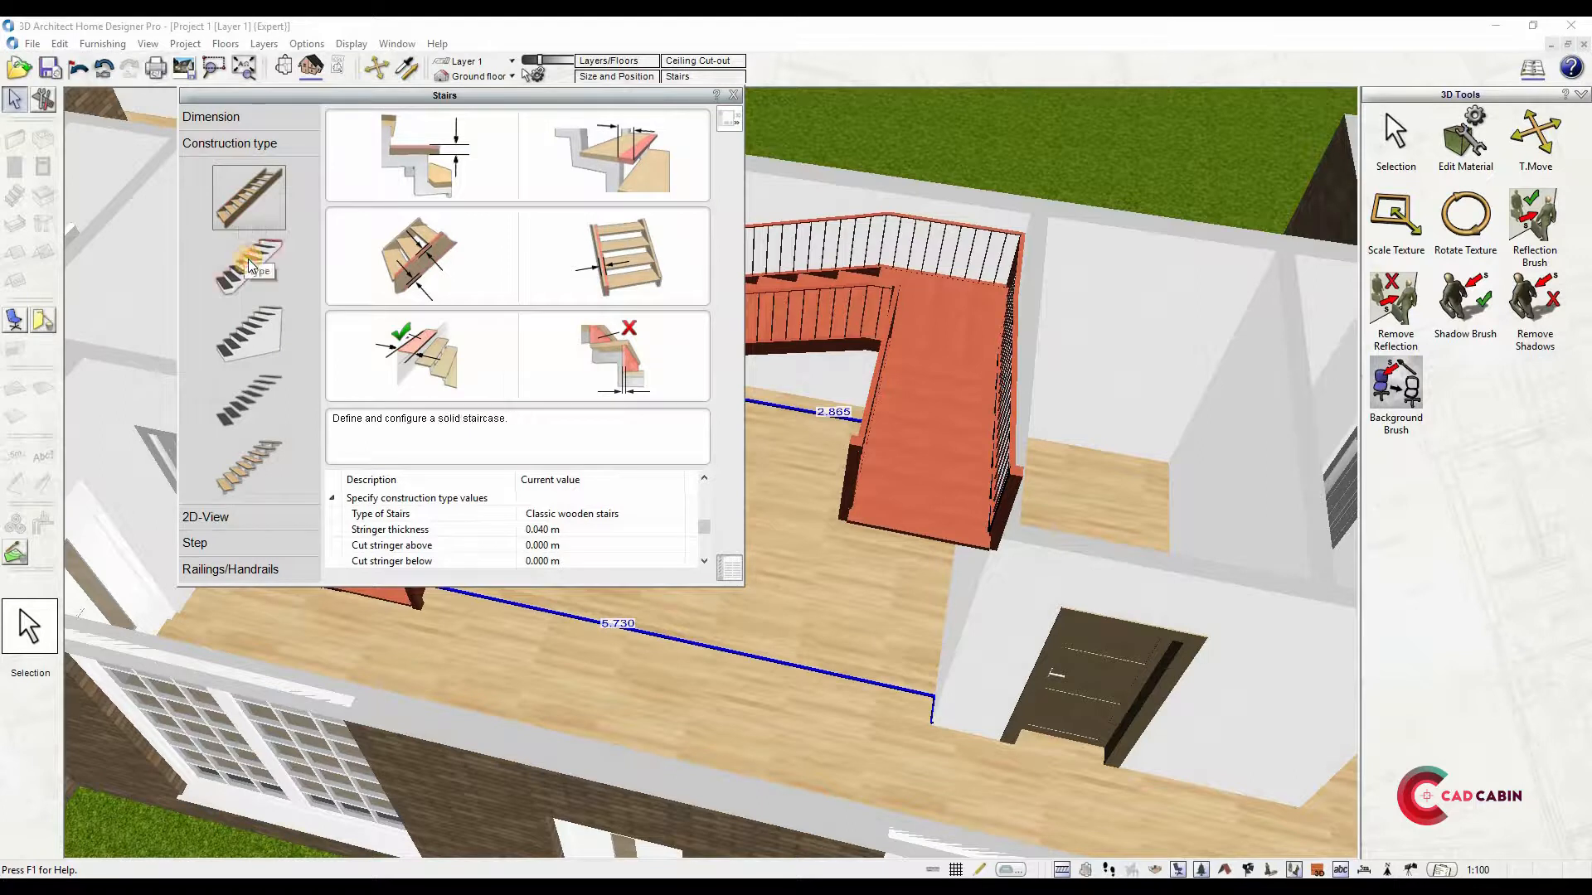
left_click(253, 269)
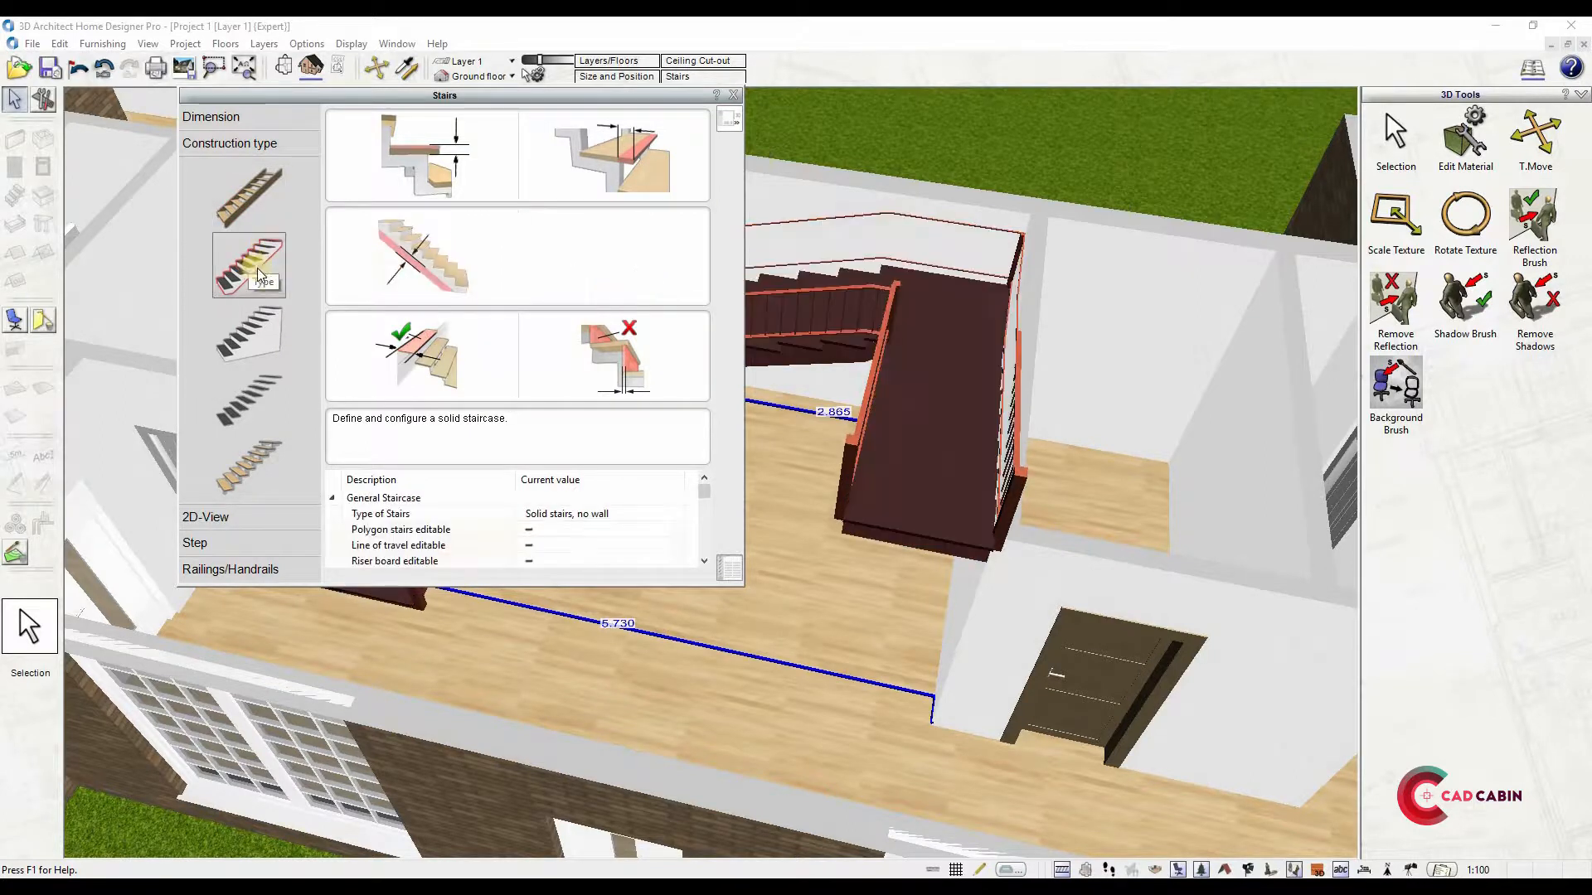
left_click(260, 345)
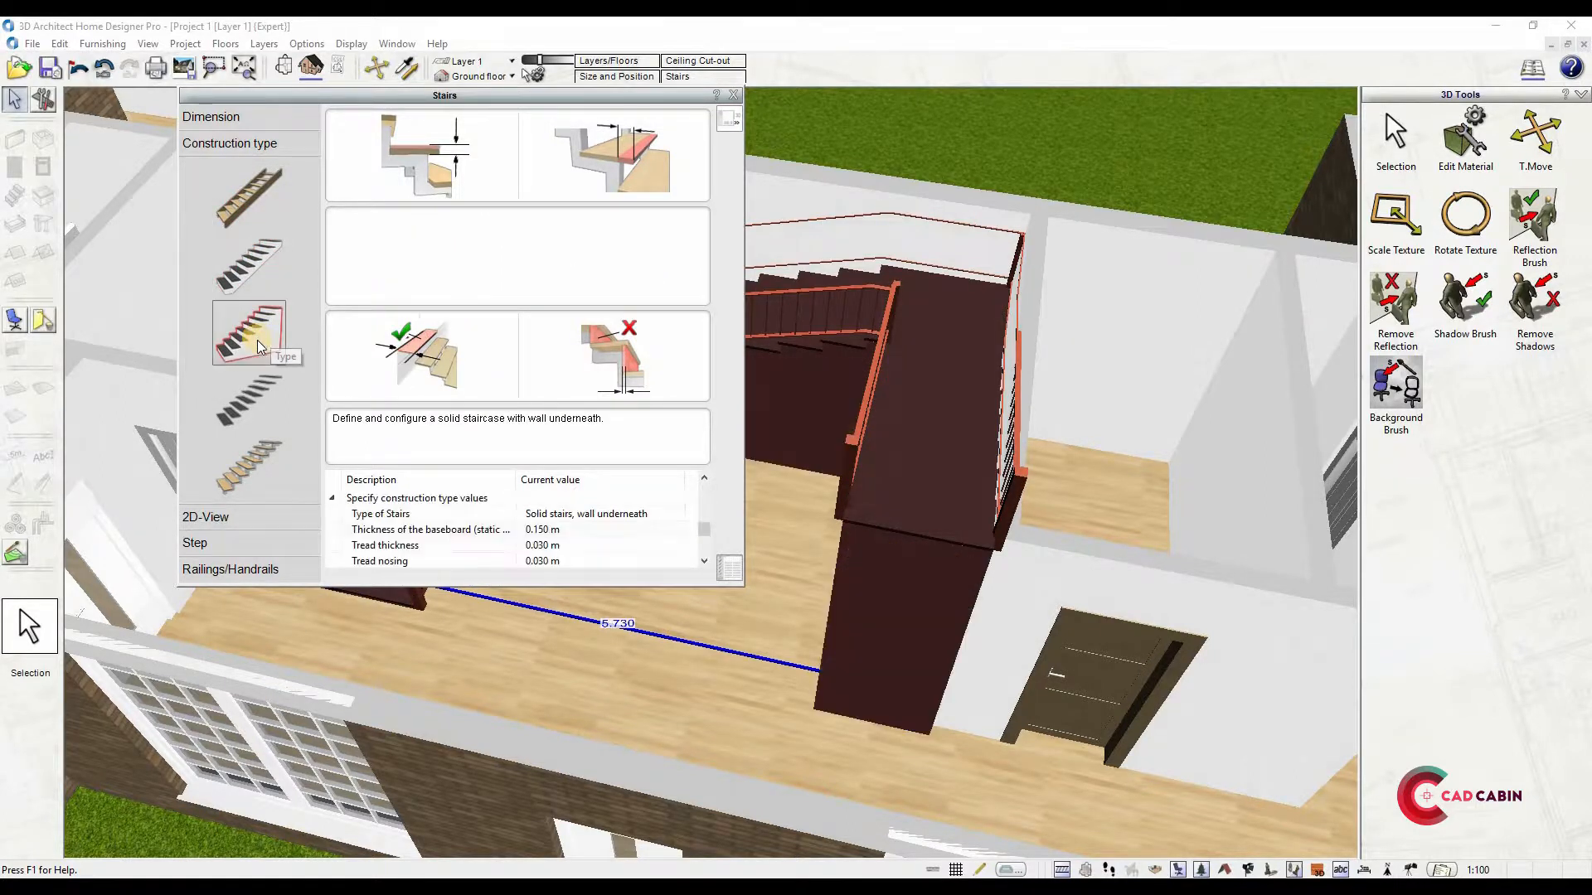
left_click(255, 406)
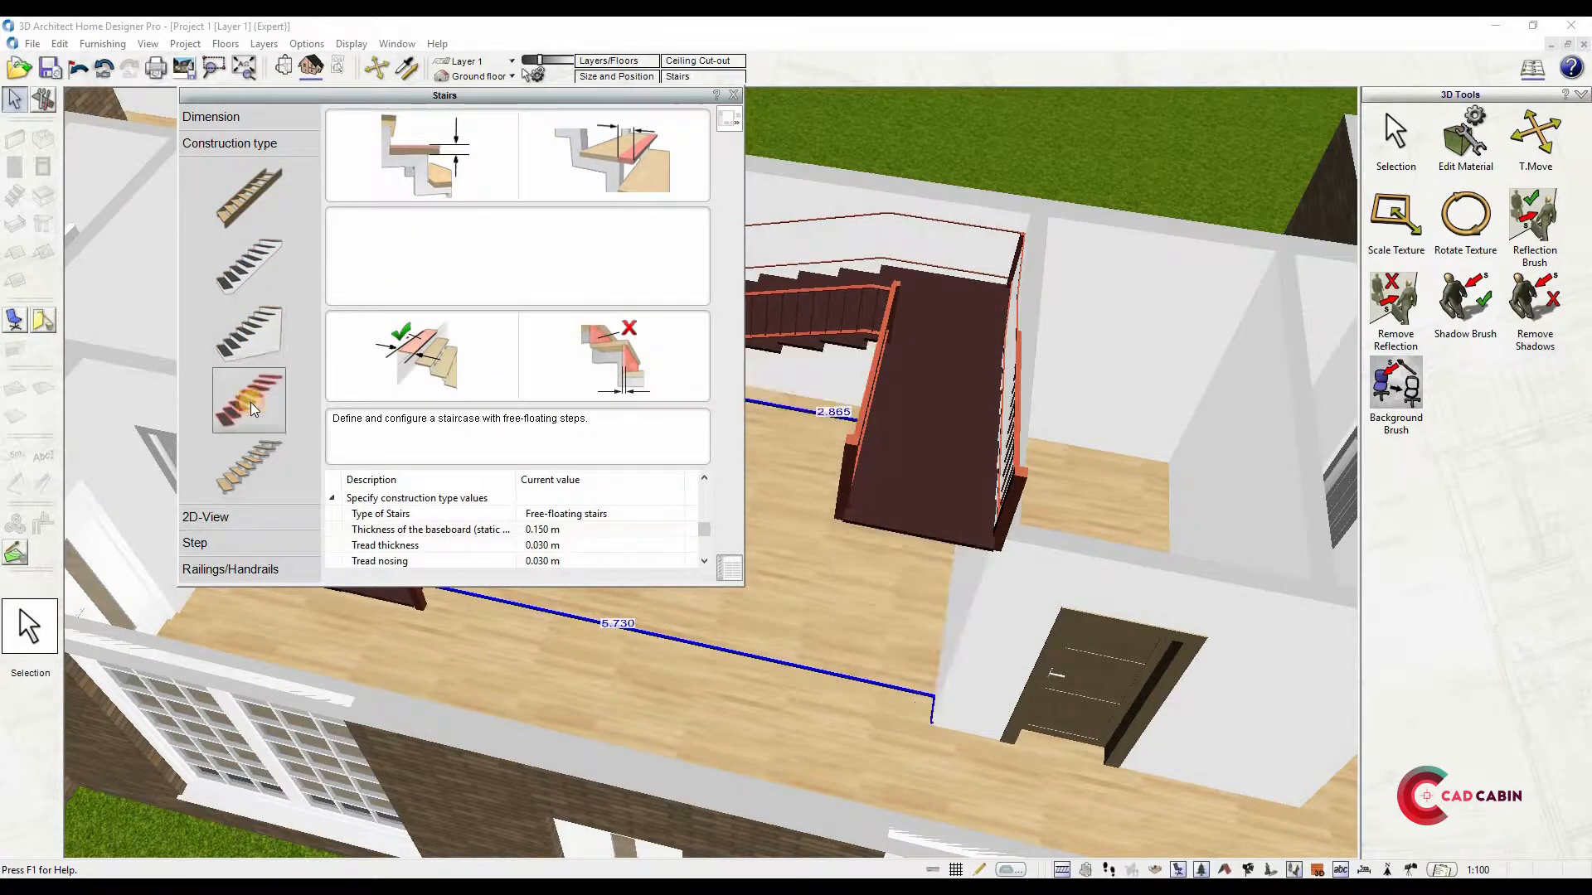
left_click(247, 471)
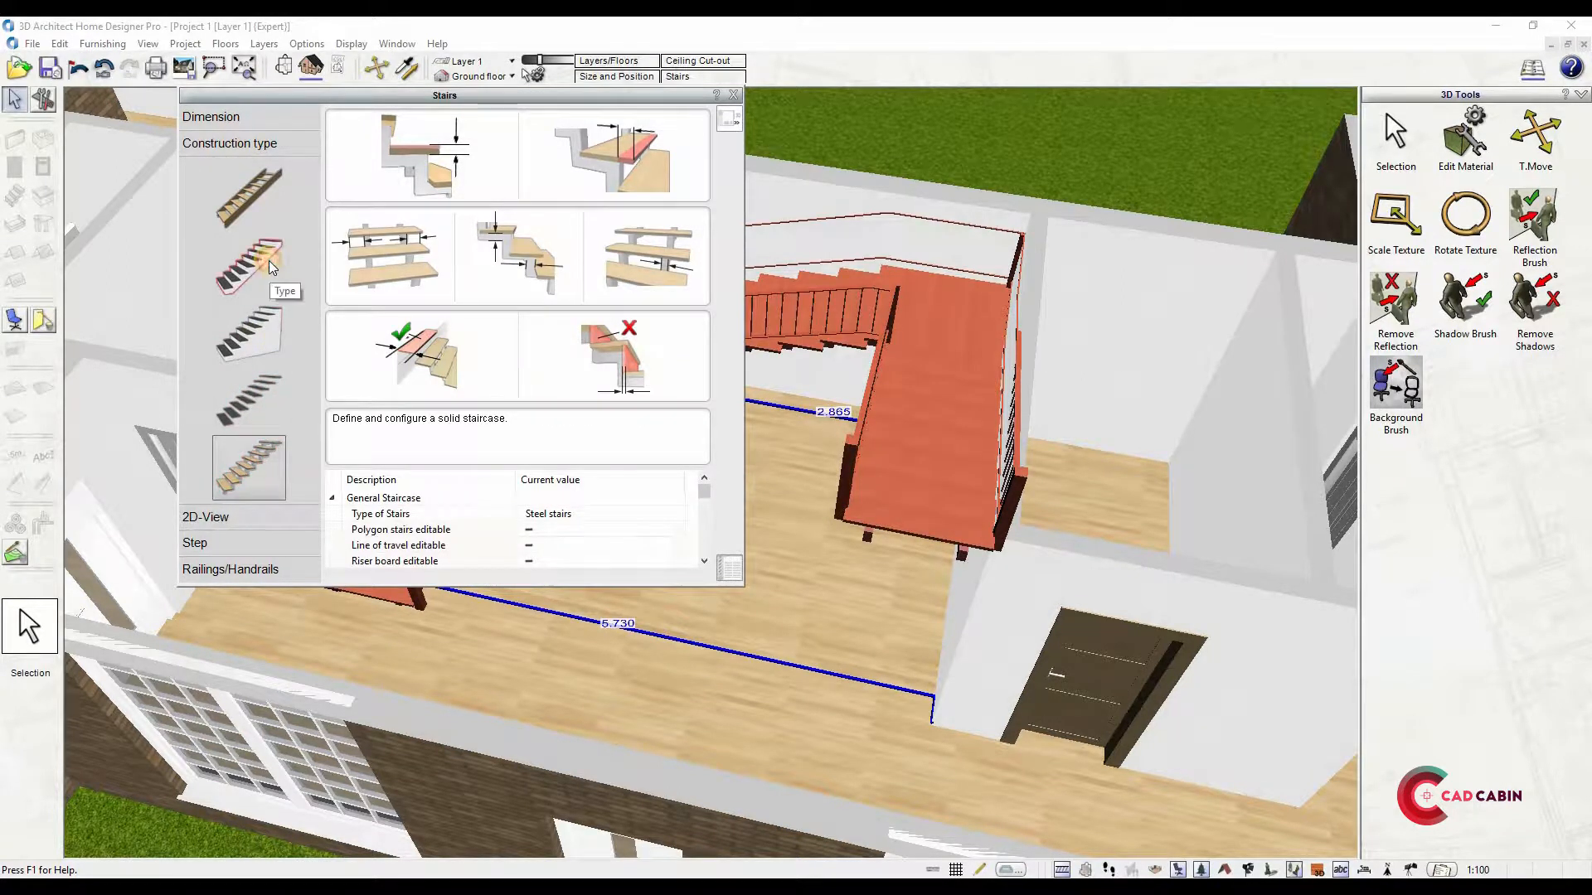
left_click(276, 283)
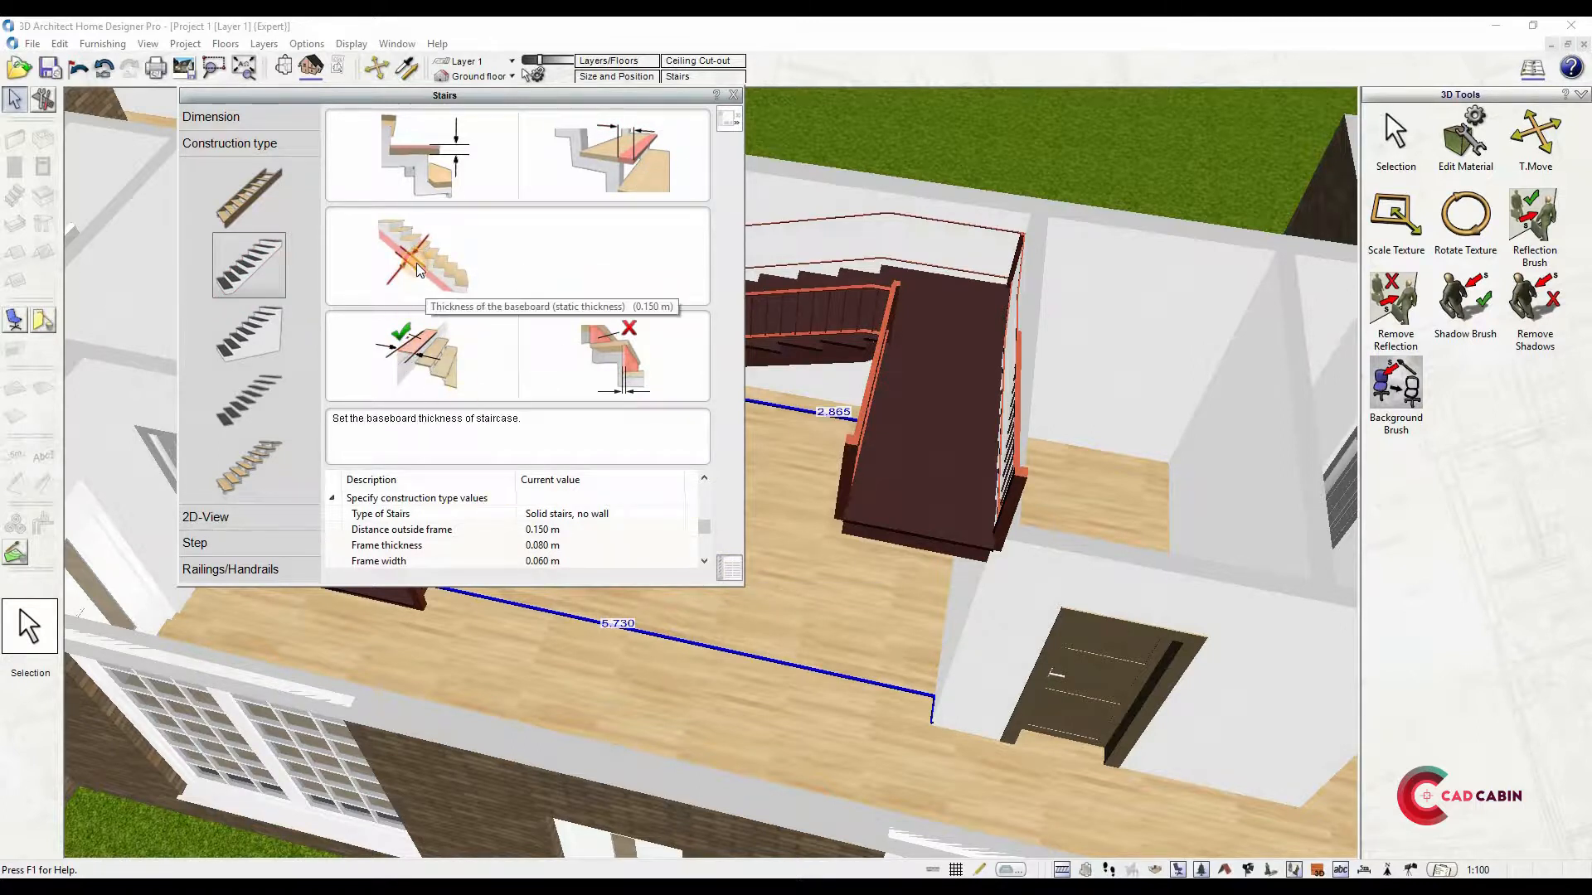
Review the staircase's step size and railing settings, including the Horizontal balustrade option
scroll(623, 522, "down", 5)
scroll(623, 529, "down", 6)
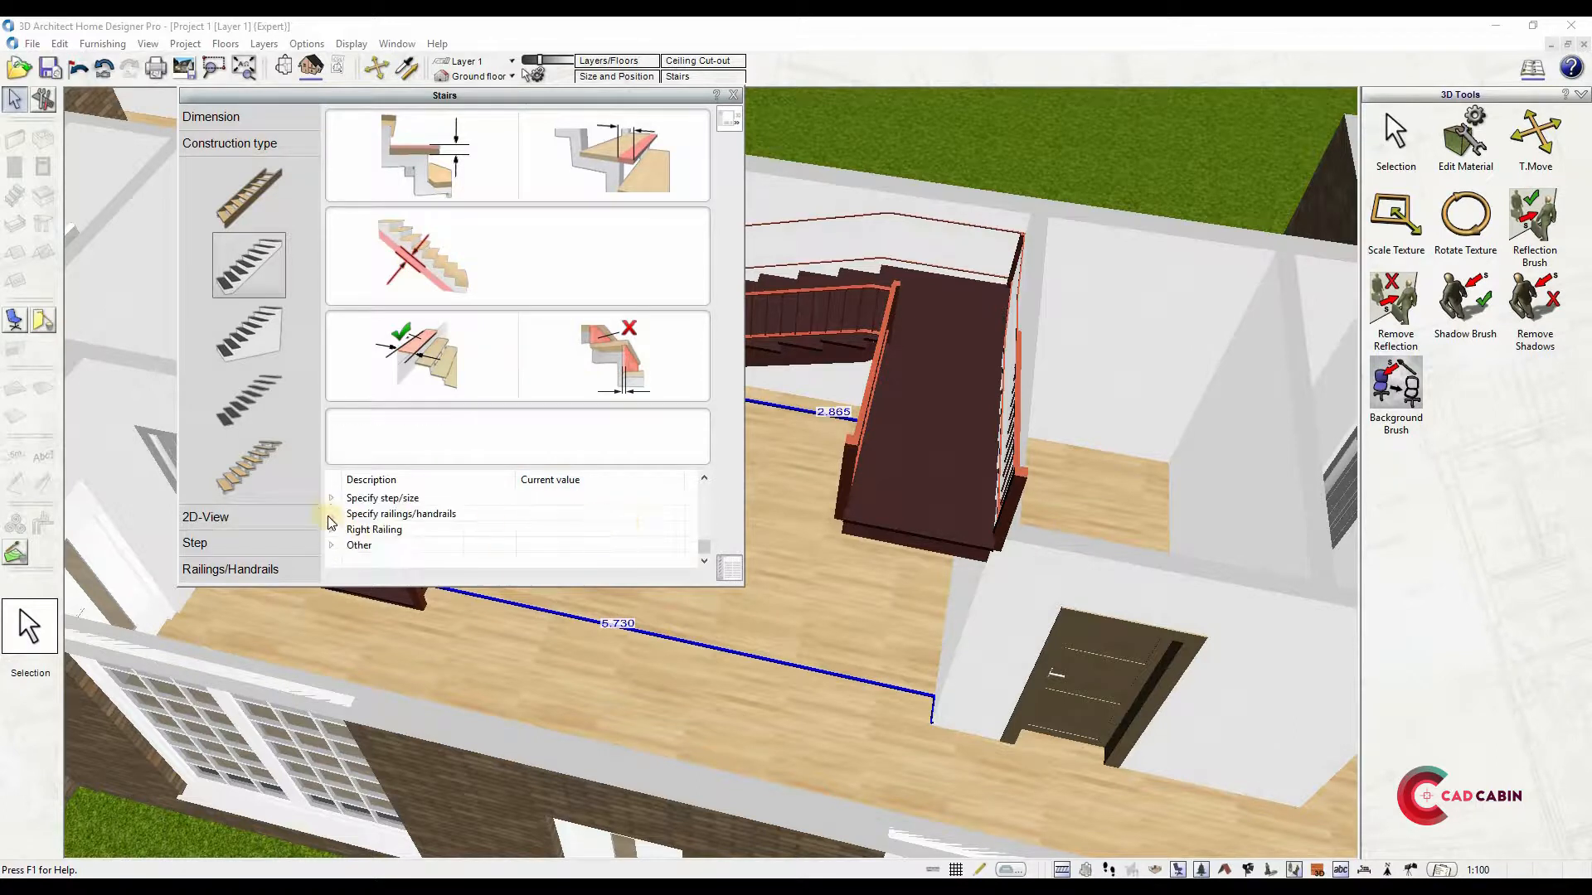
scroll(518, 528, "down", 3)
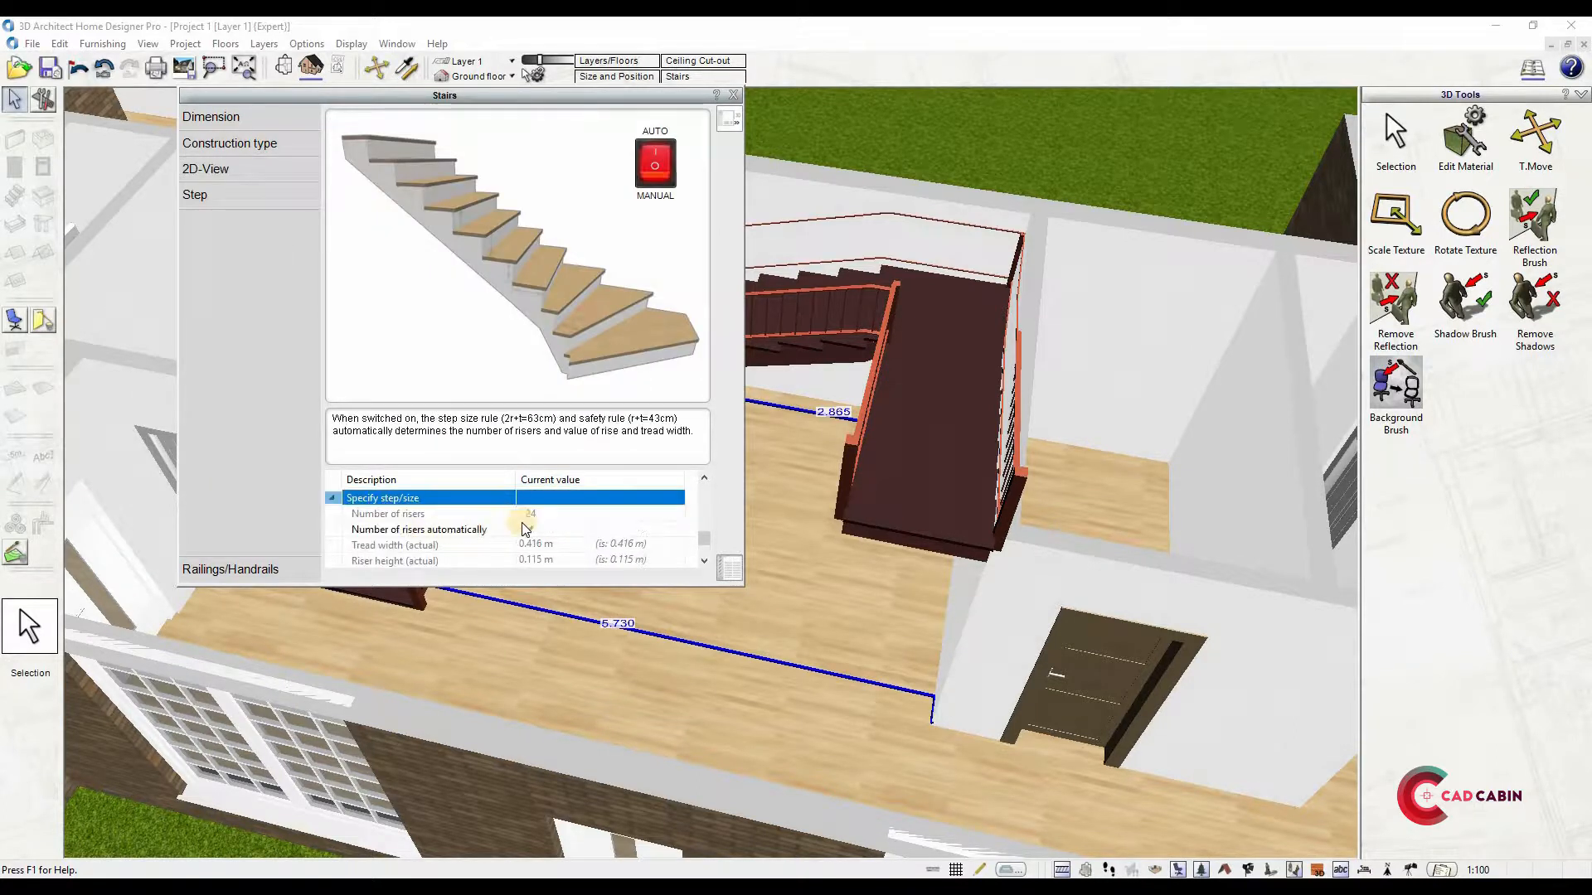
left_click(390, 512)
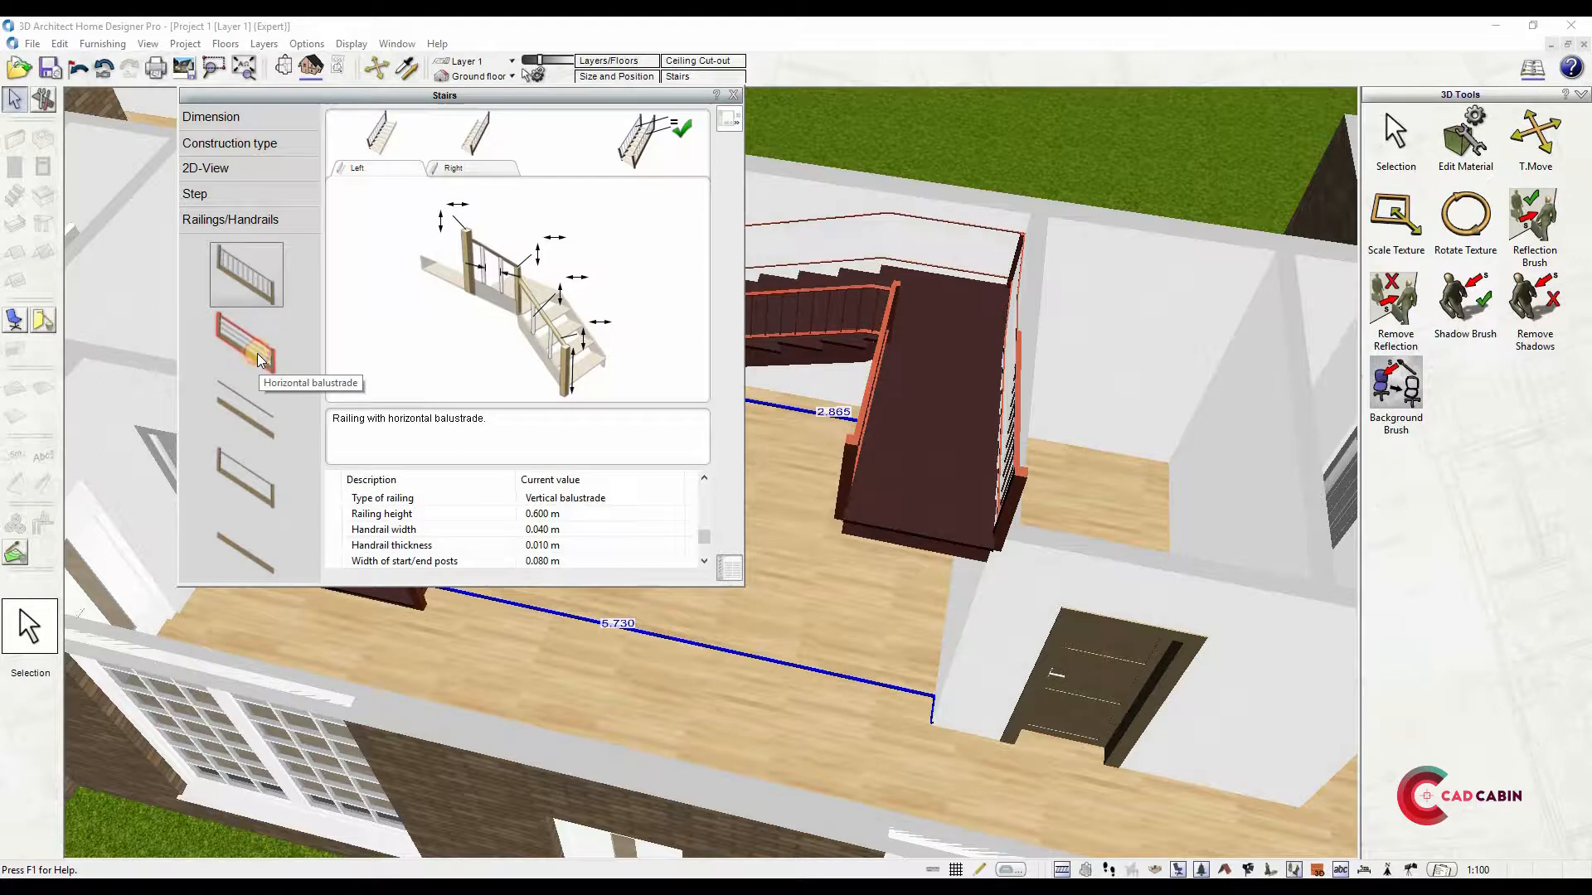
left_click(262, 360)
scroll(495, 504, "down", 1)
scroll(495, 504, "down", 3)
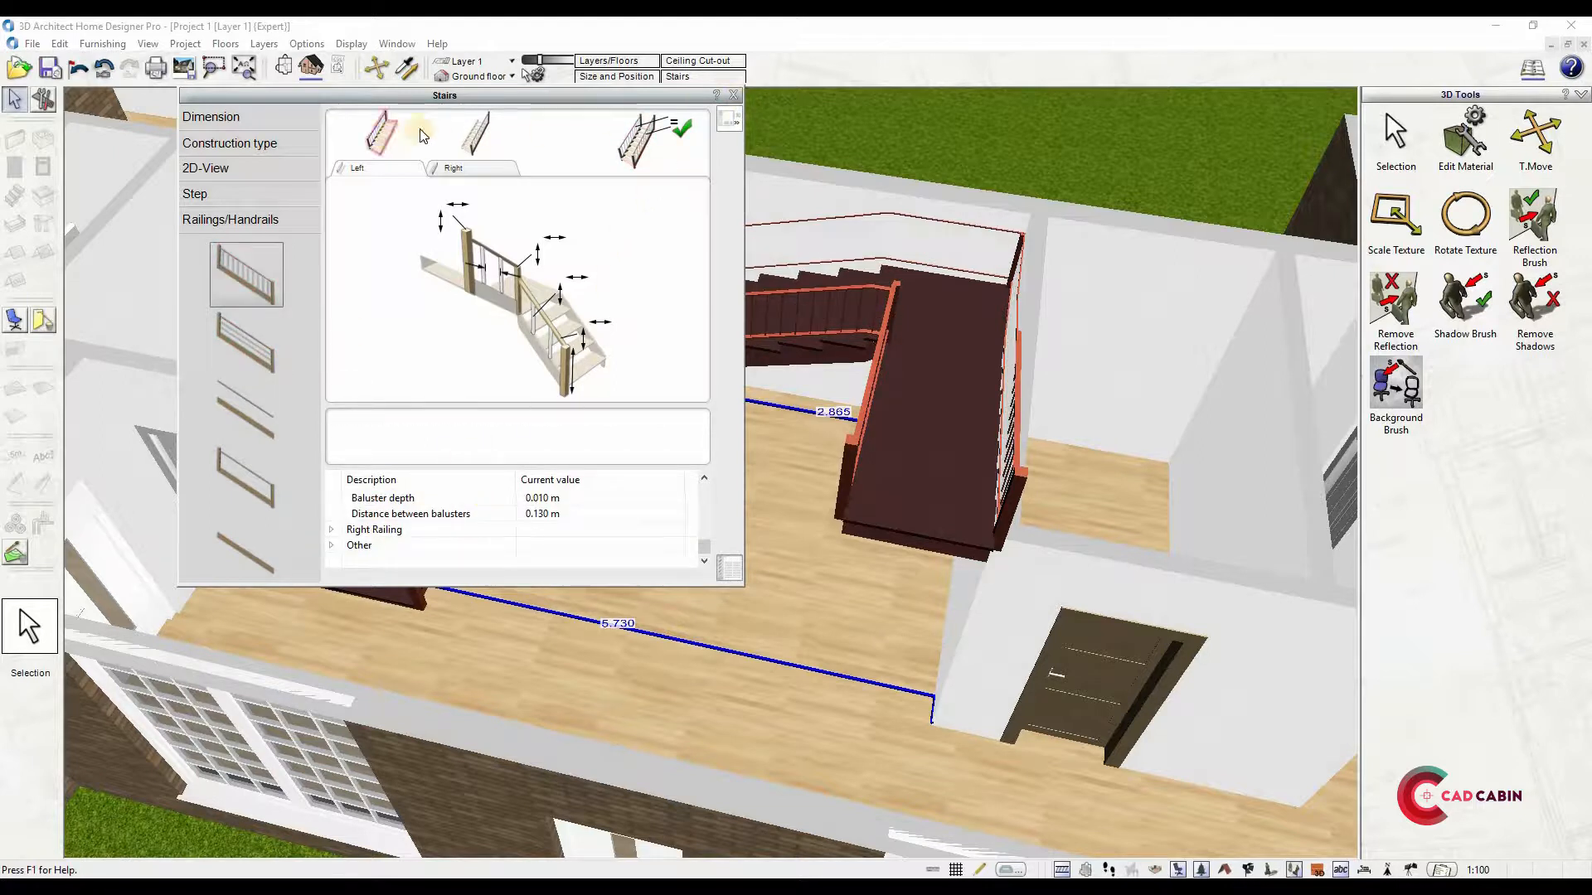
Toggle the staircase's Left = Right railing option, review the left and right railing settings, and close the properties
left_click(385, 149)
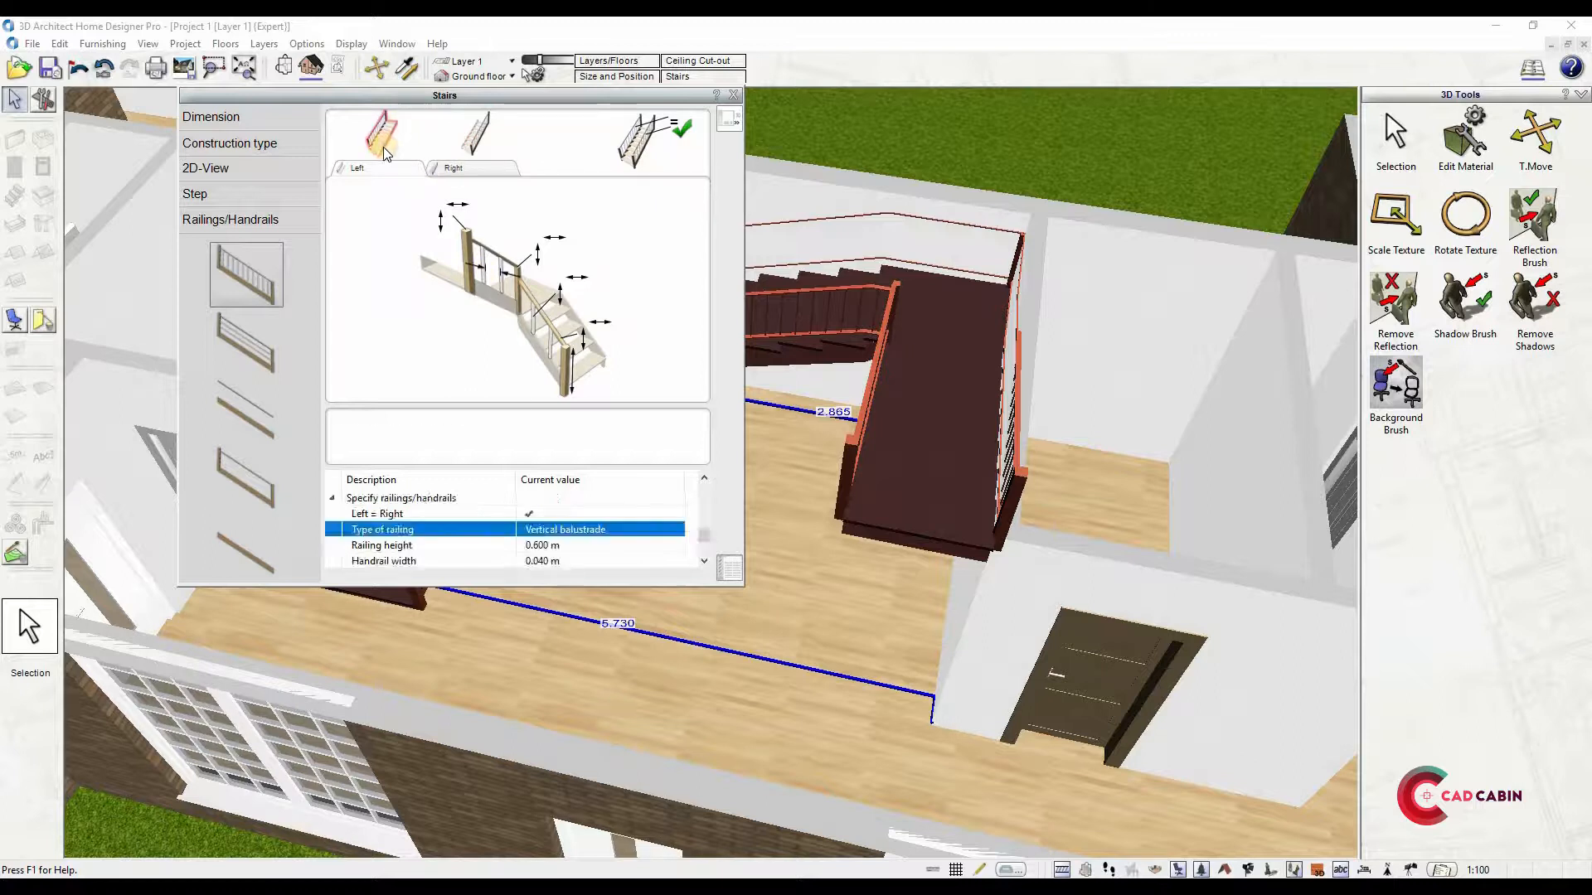
left_click(475, 133)
left_click(659, 142)
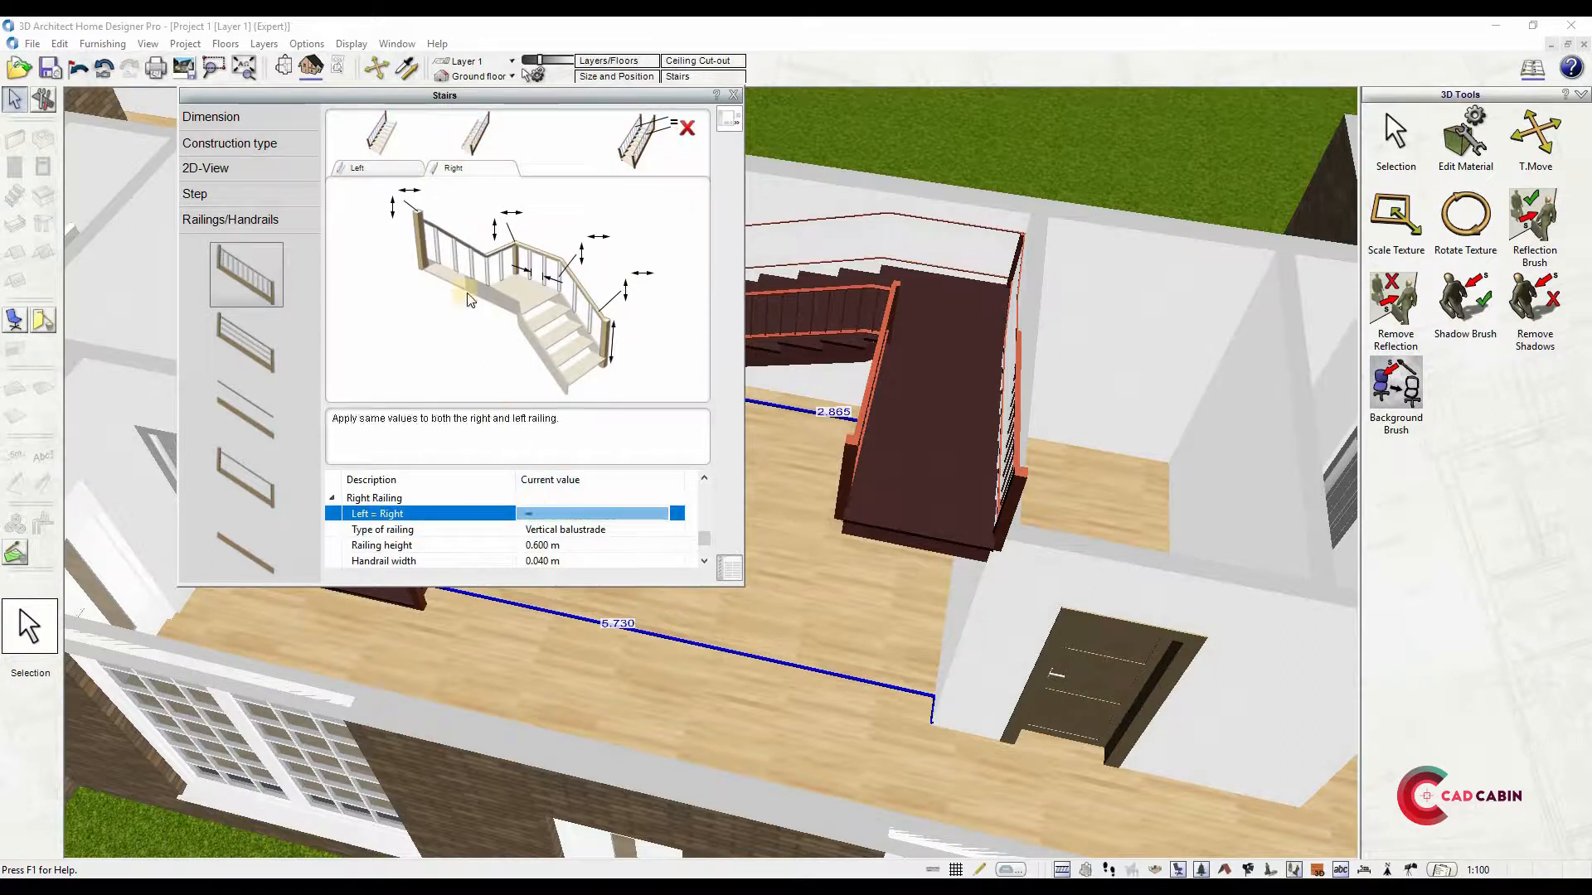
left_click(377, 168)
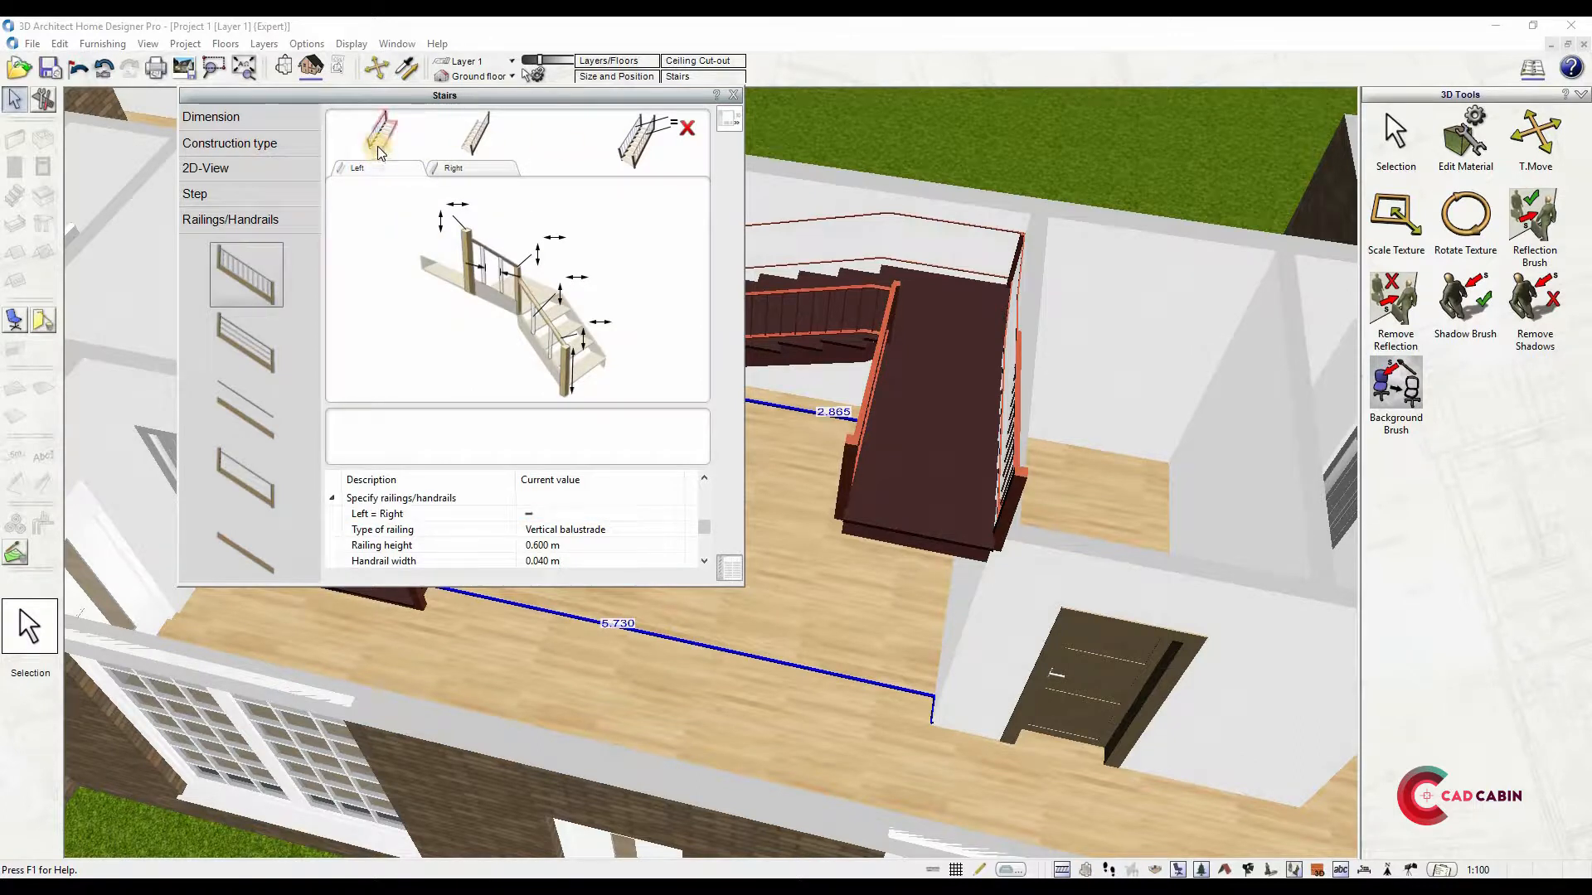
scroll(540, 531, "down", 5)
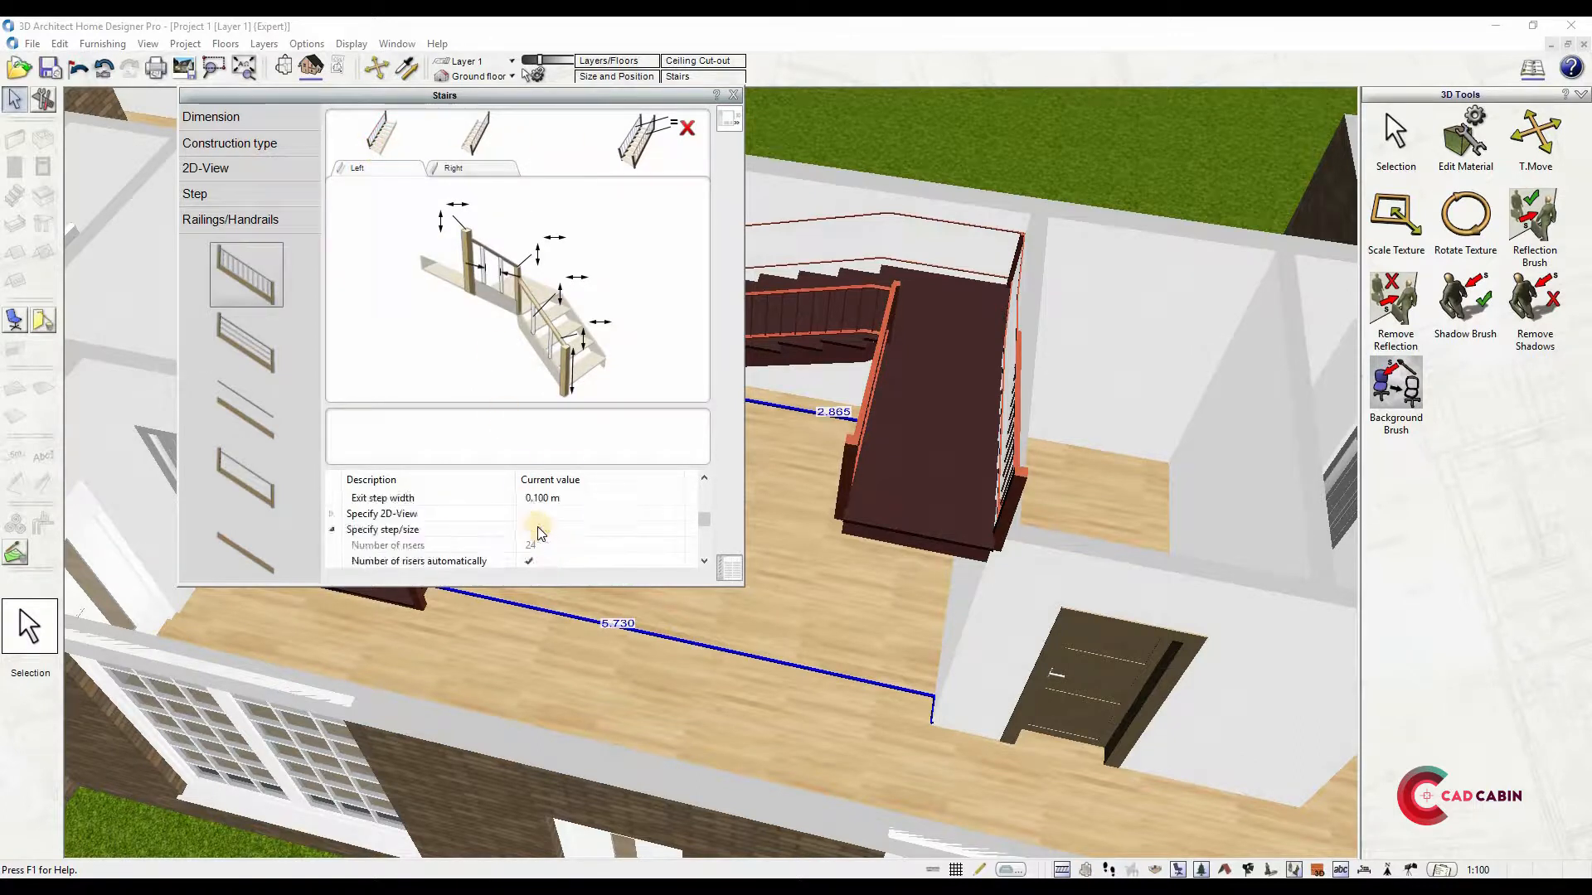
left_click(540, 529)
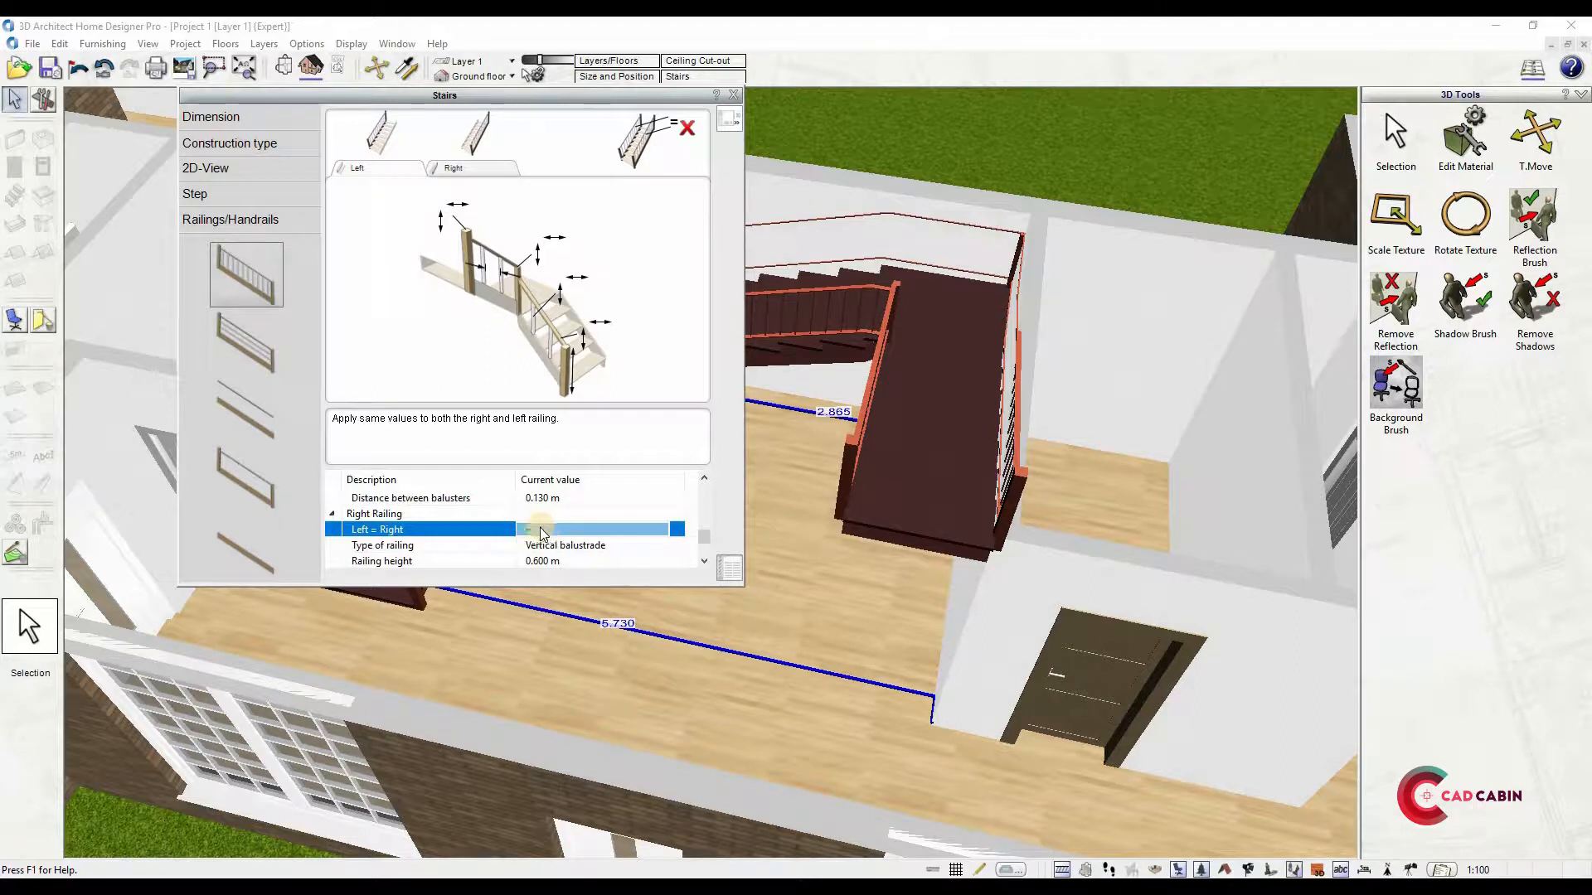
left_click(539, 531)
left_click(733, 96)
Inspect the solid staircase in 3D, return to the floor plan and start a new upper floor
left_click_drag(721, 327, 1045, 241)
scroll(873, 266, "down", 3)
scroll(1045, 241, "down", 3)
left_click_drag(686, 312, 282, 160)
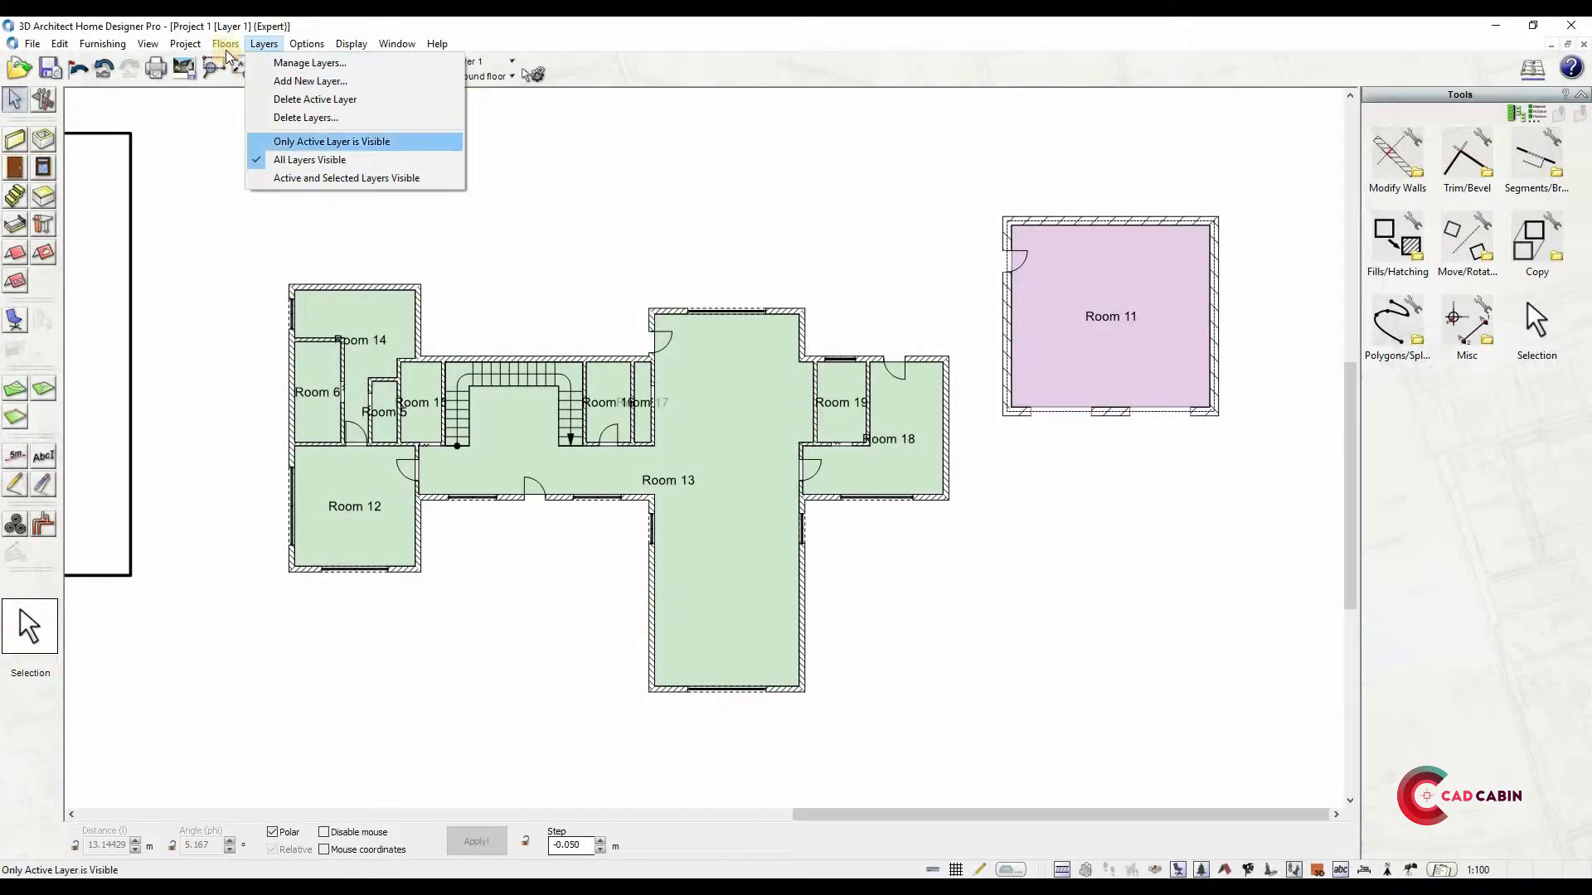
mouse_move(228, 67)
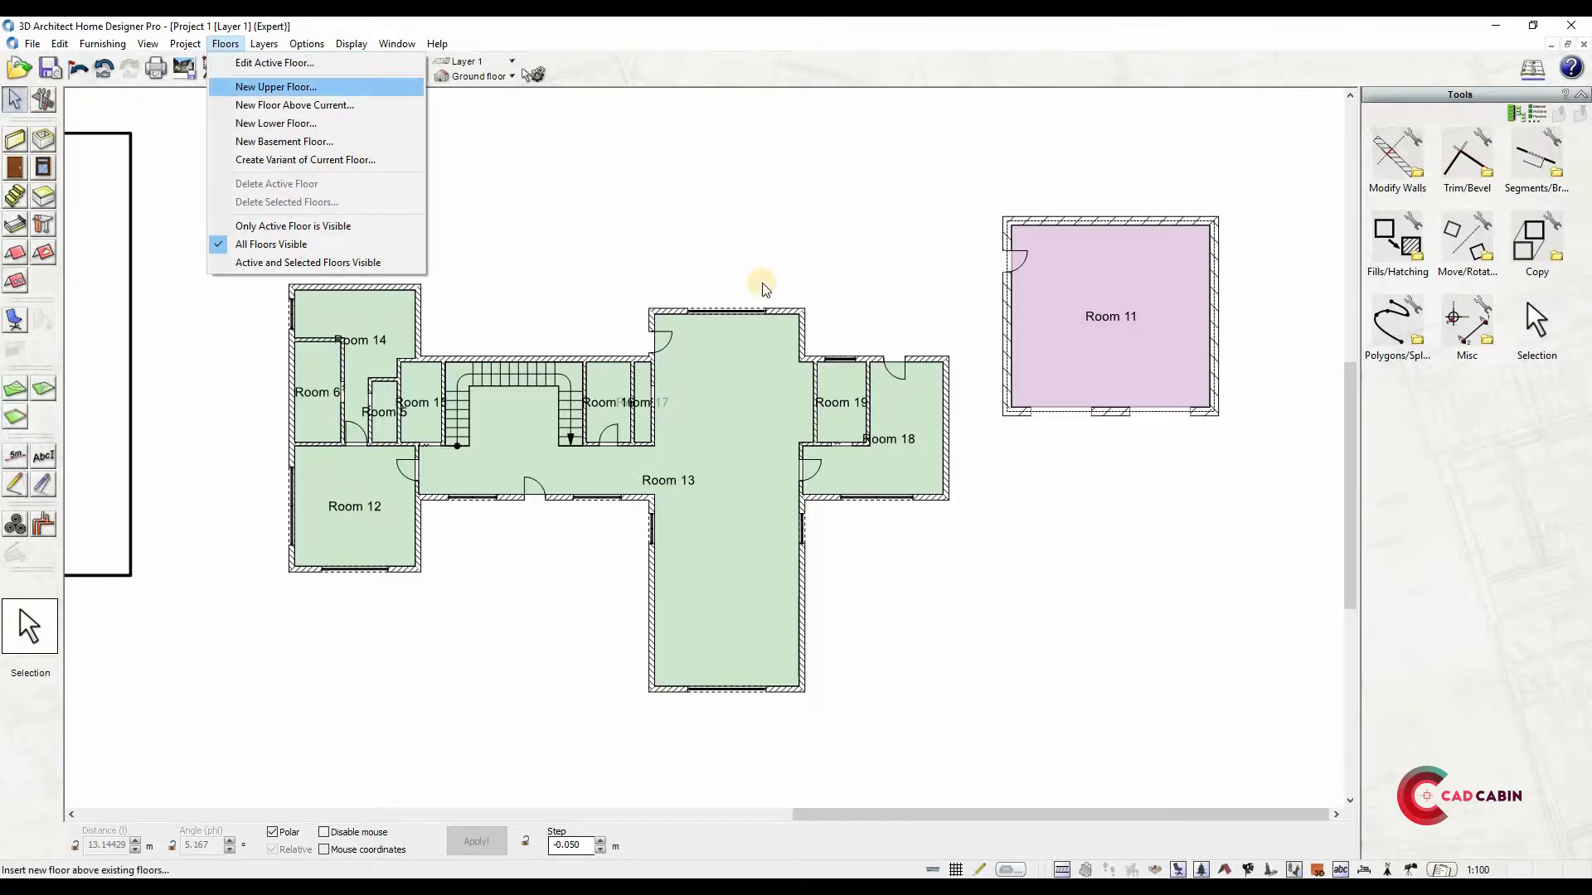
key("Return")
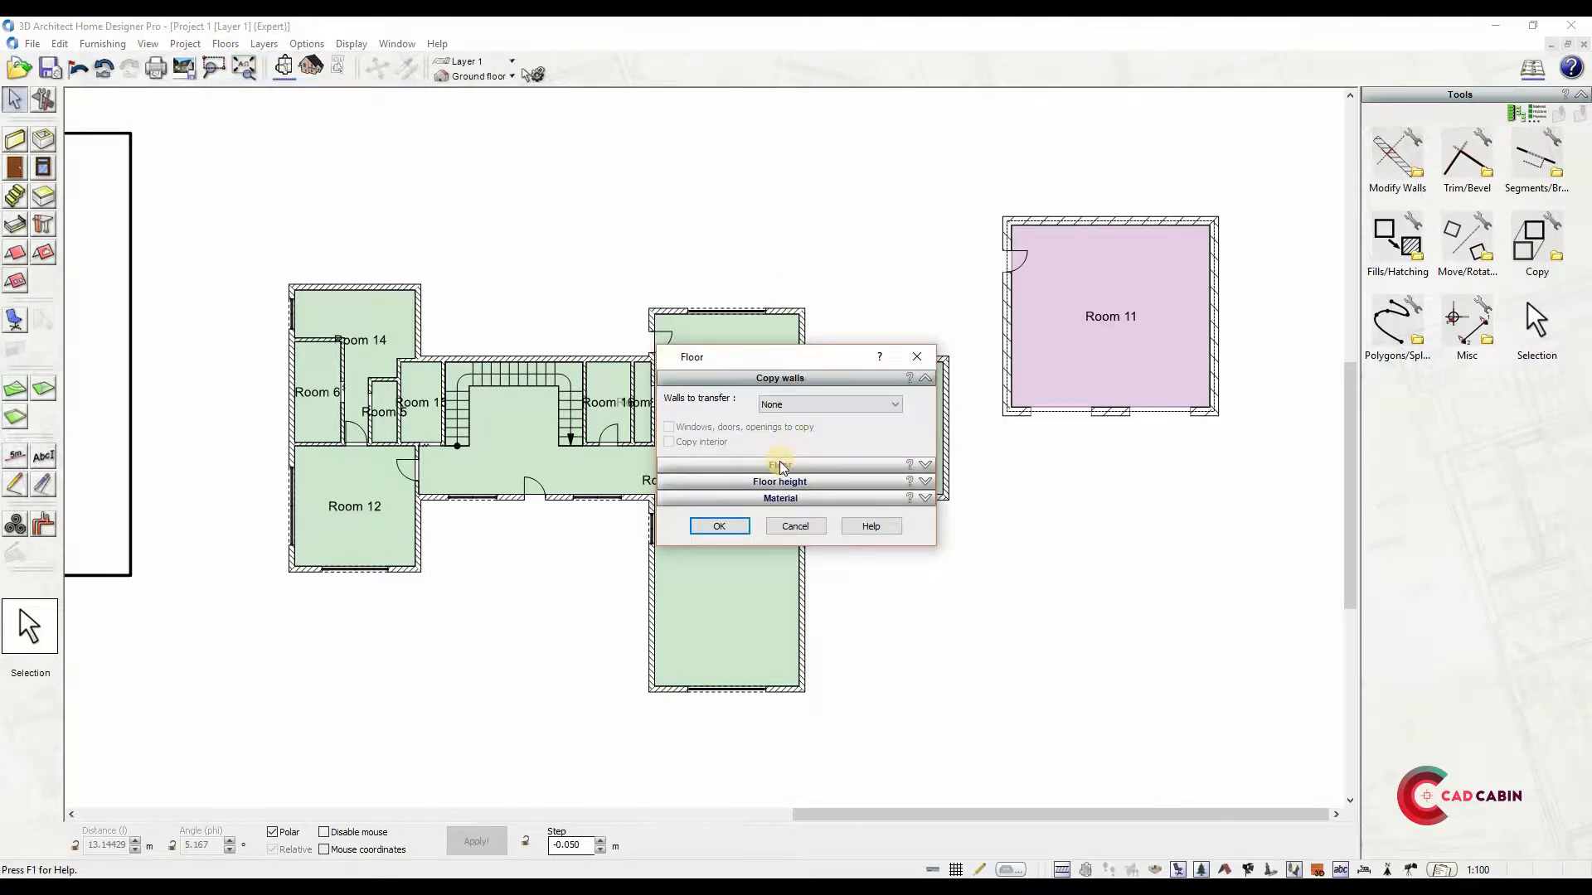
Create Floor 2 with no walls transferred and a 2.750 m floor height, reviewing its floor type and material settings
left_click(811, 406)
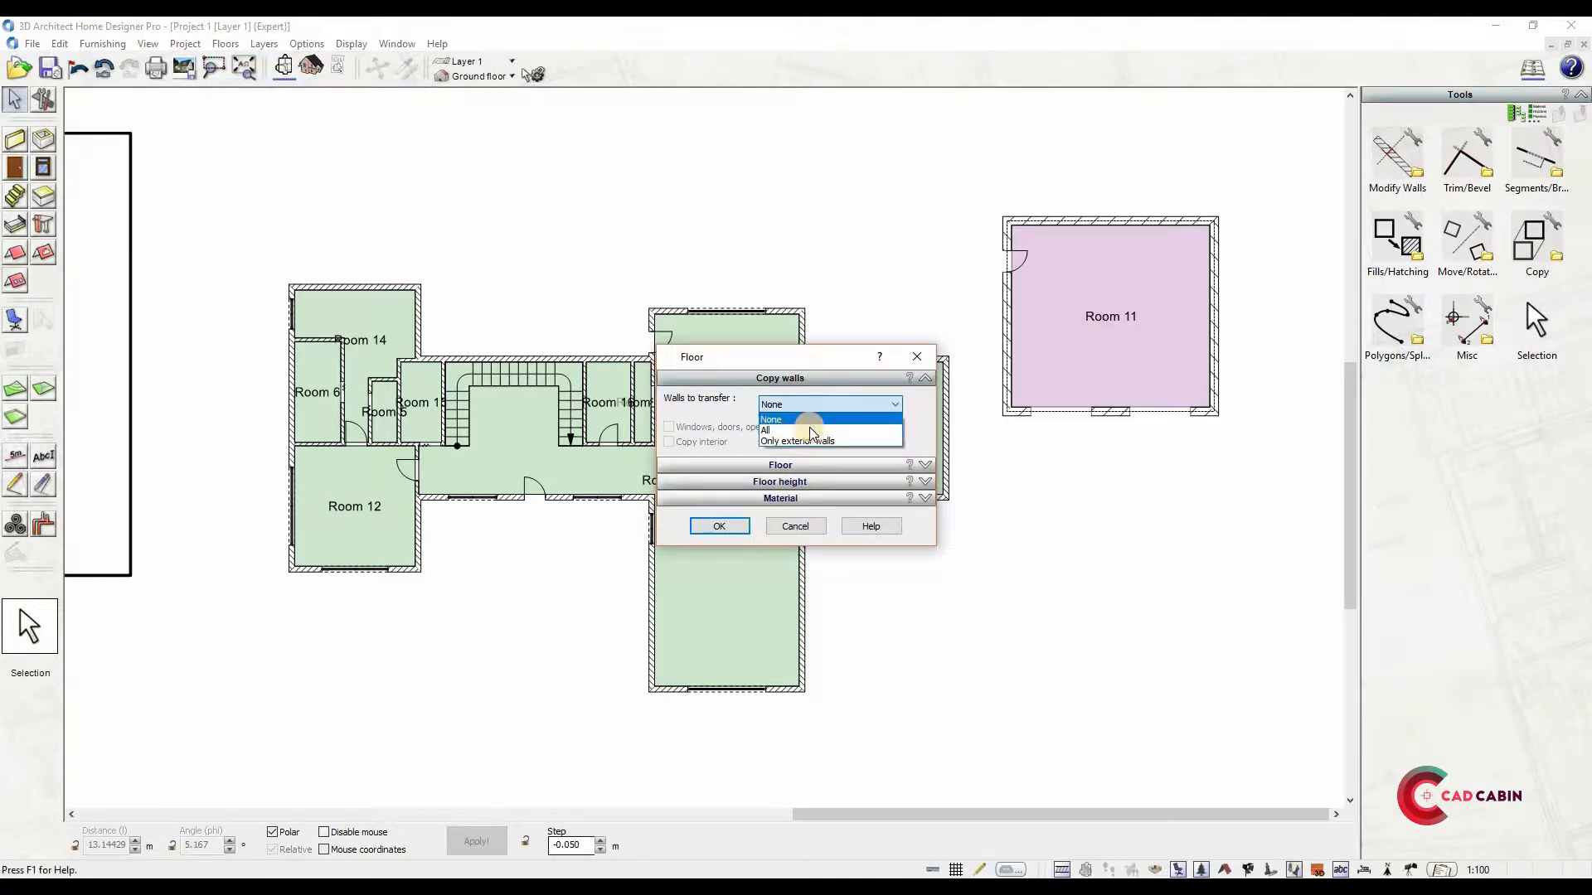
left_click(840, 381)
left_click(832, 465)
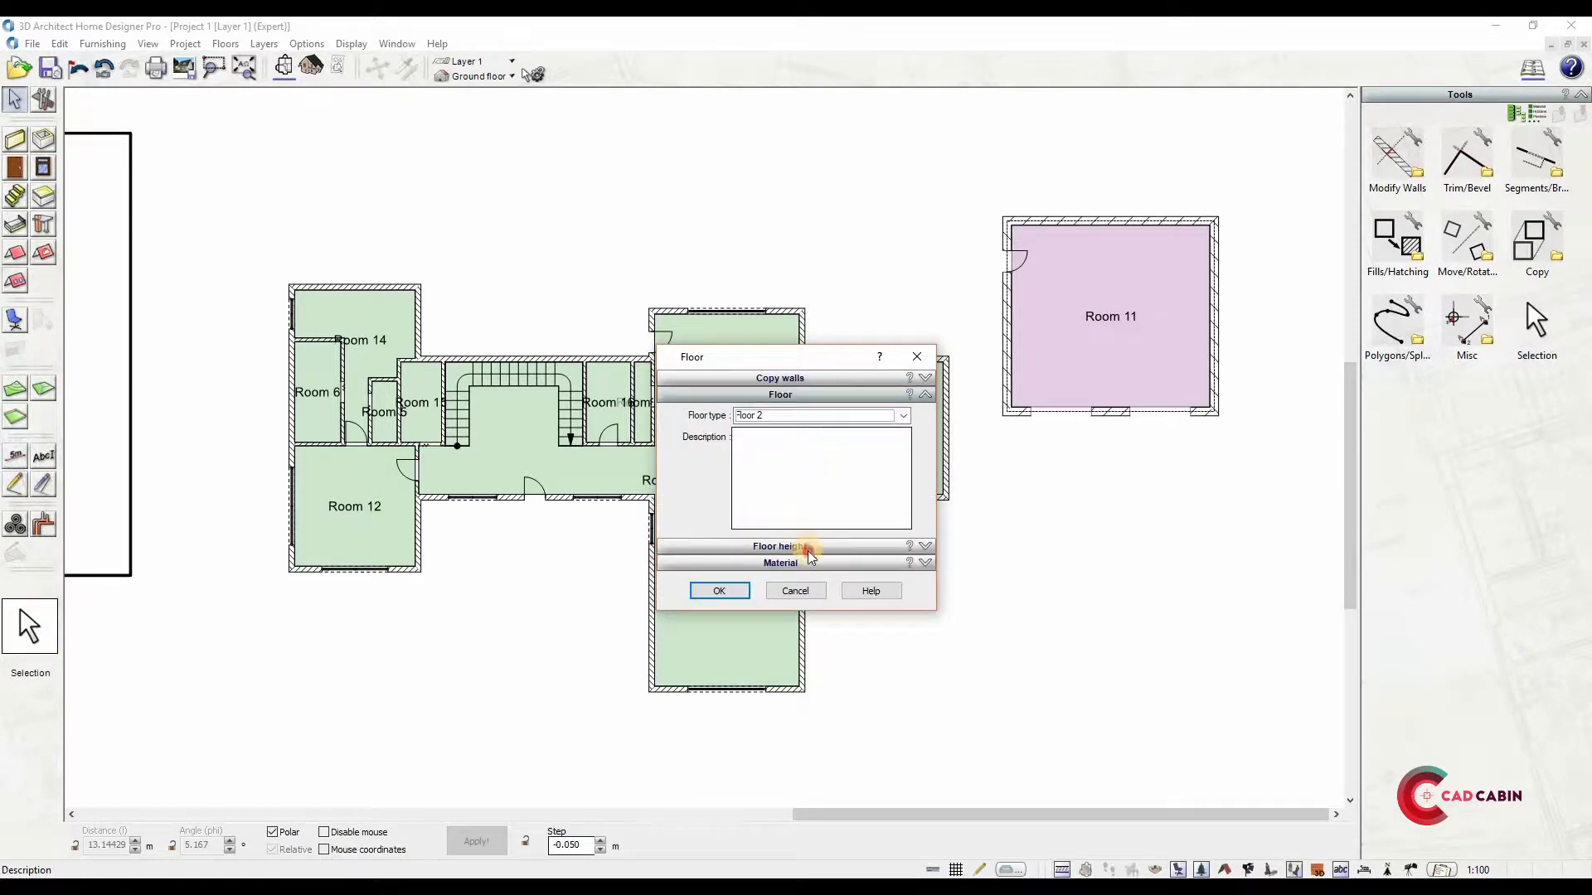
left_click(809, 549)
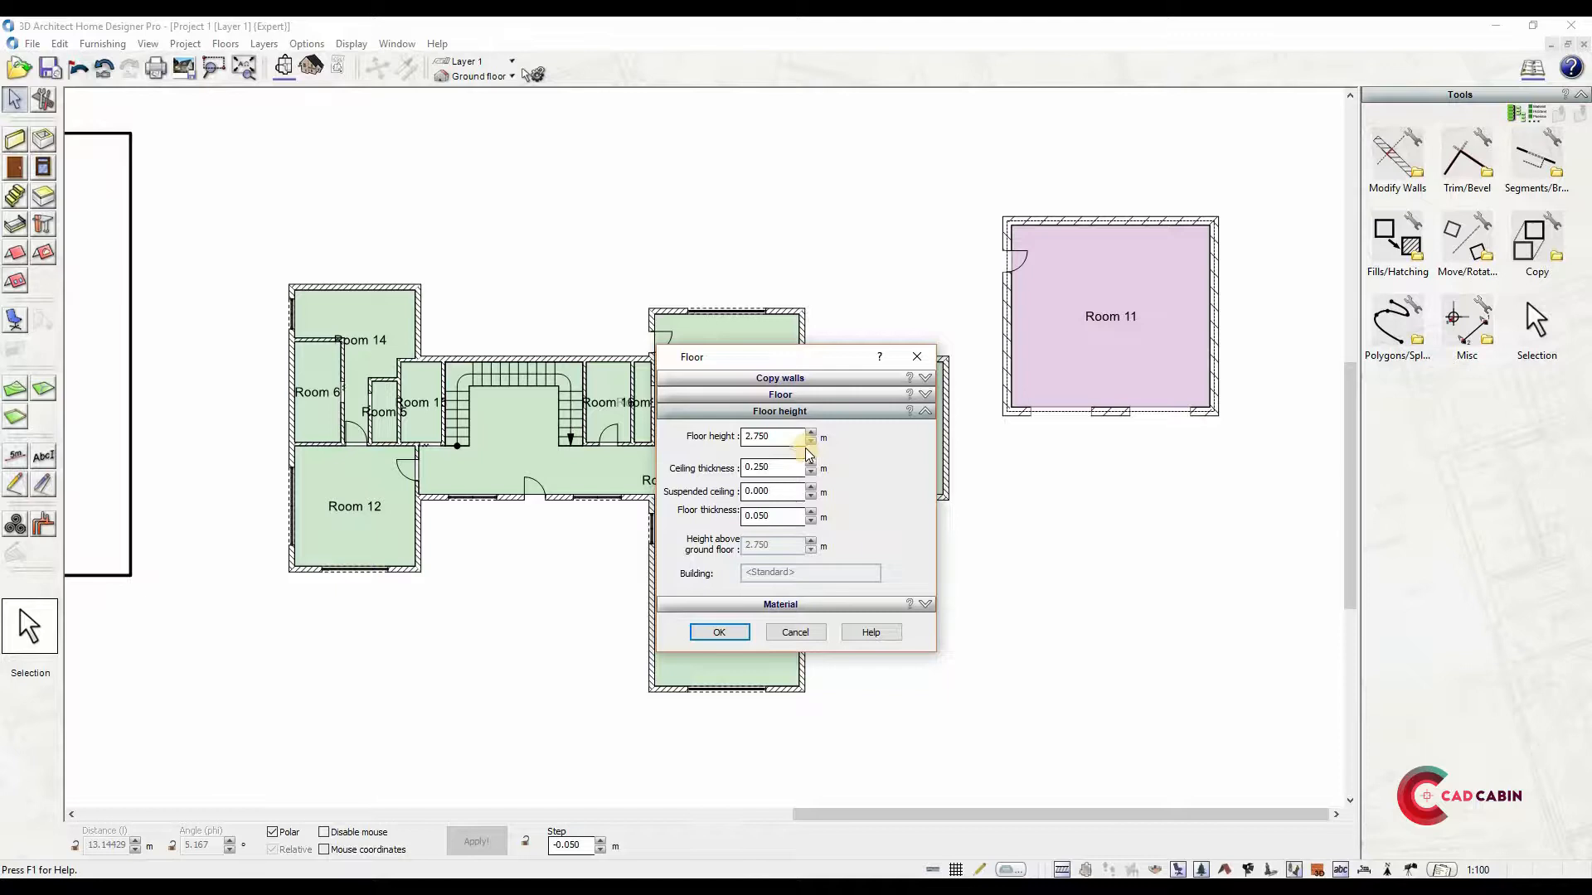
left_click(770, 603)
left_click(744, 543)
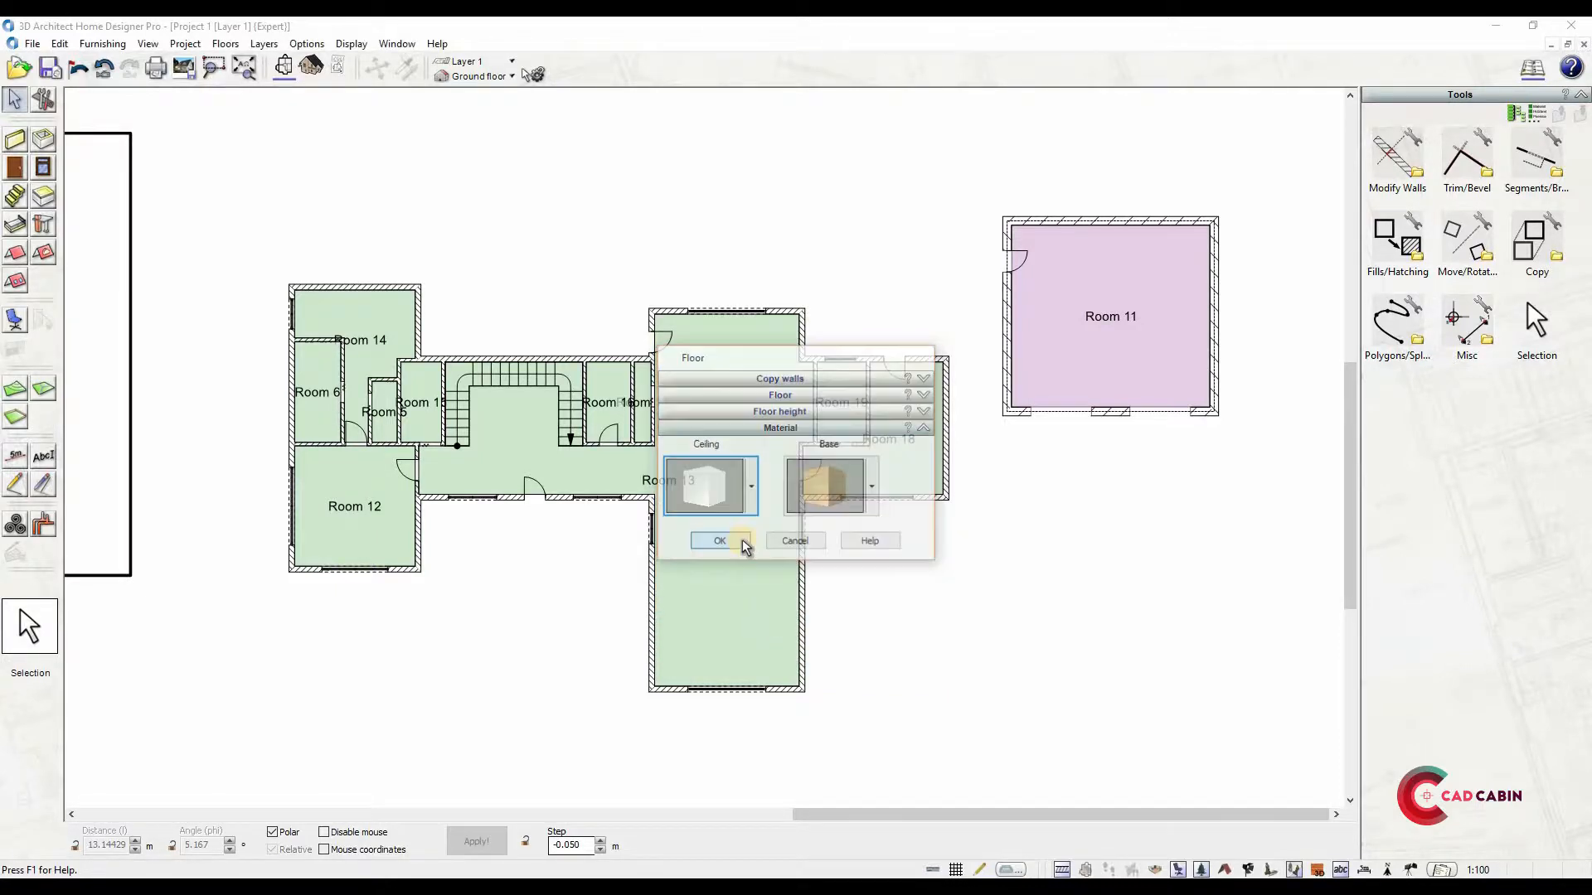
Make Floor 2 the active floor and choose the medium exterior wall for drawing polygonal walls
left_click(490, 76)
left_click(477, 93)
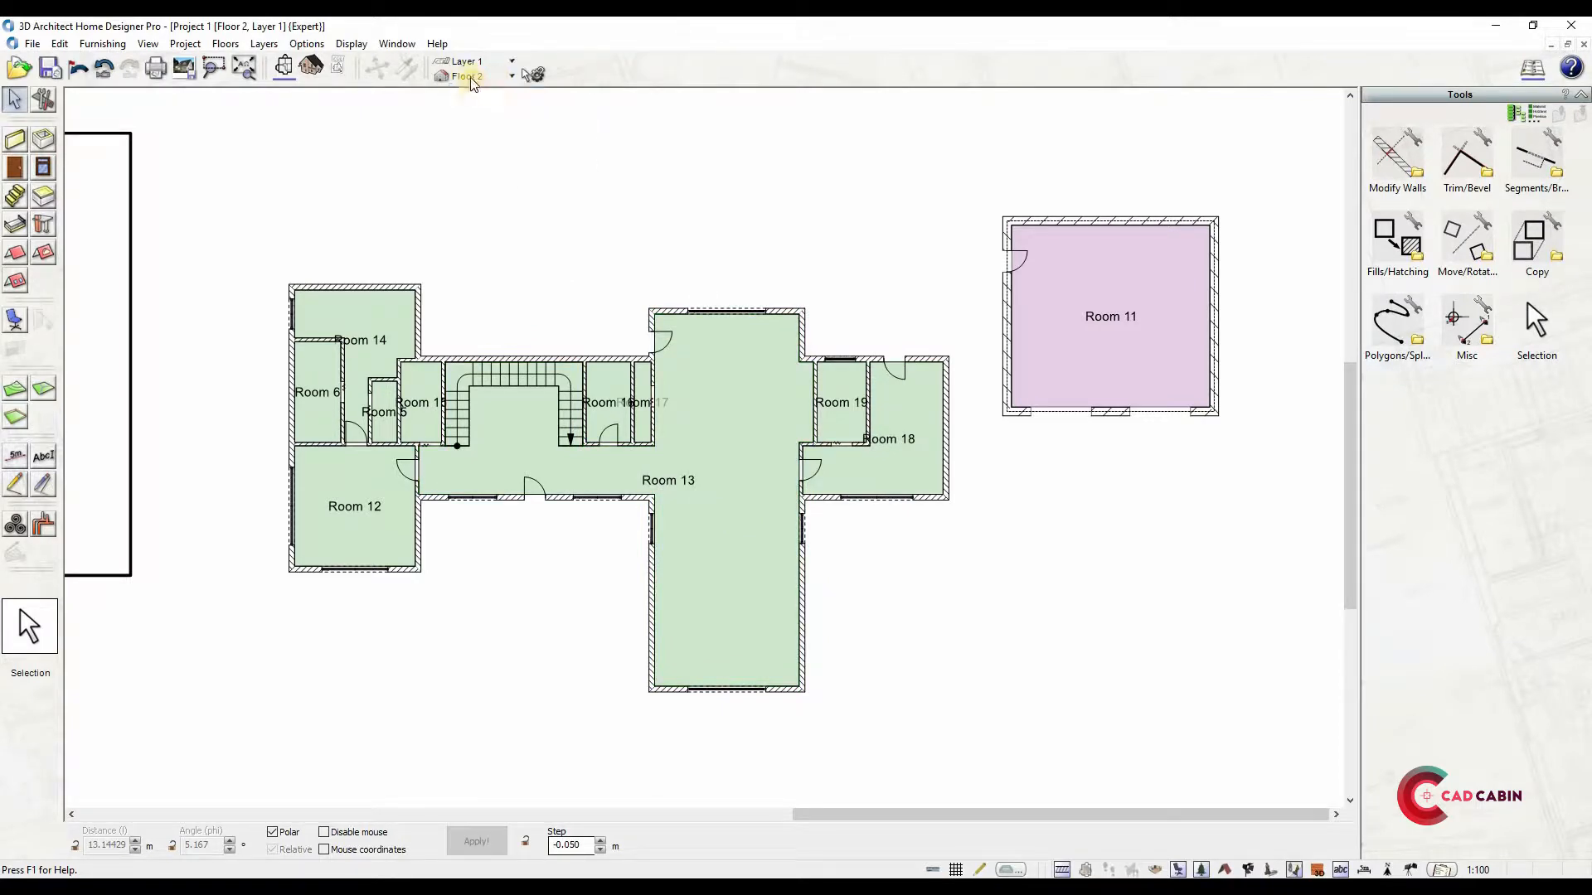
left_click(22, 145)
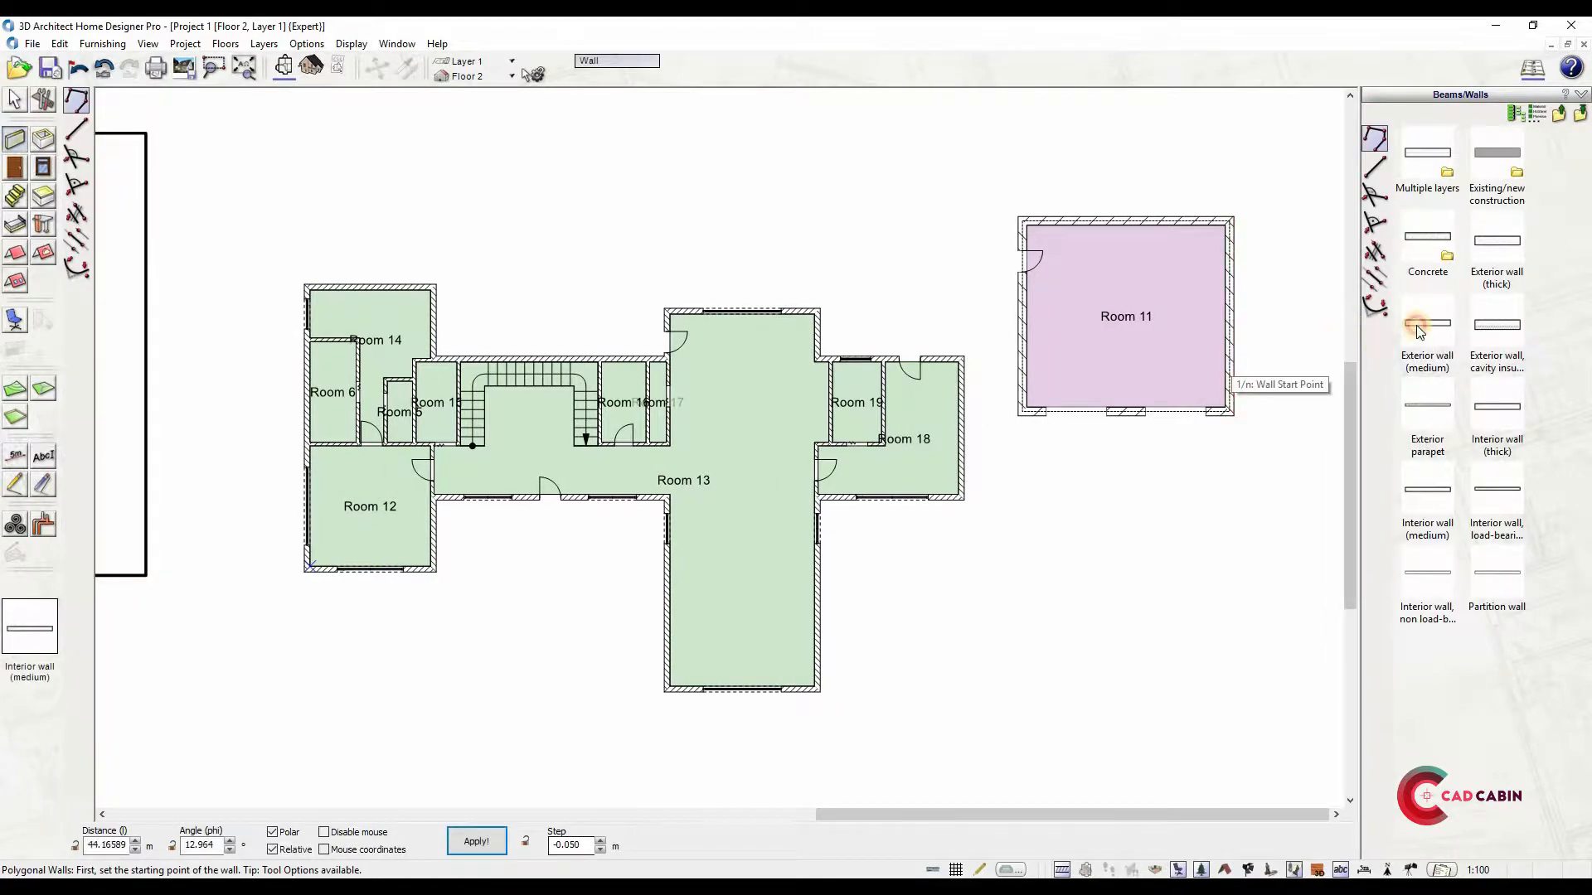
left_click(1418, 331)
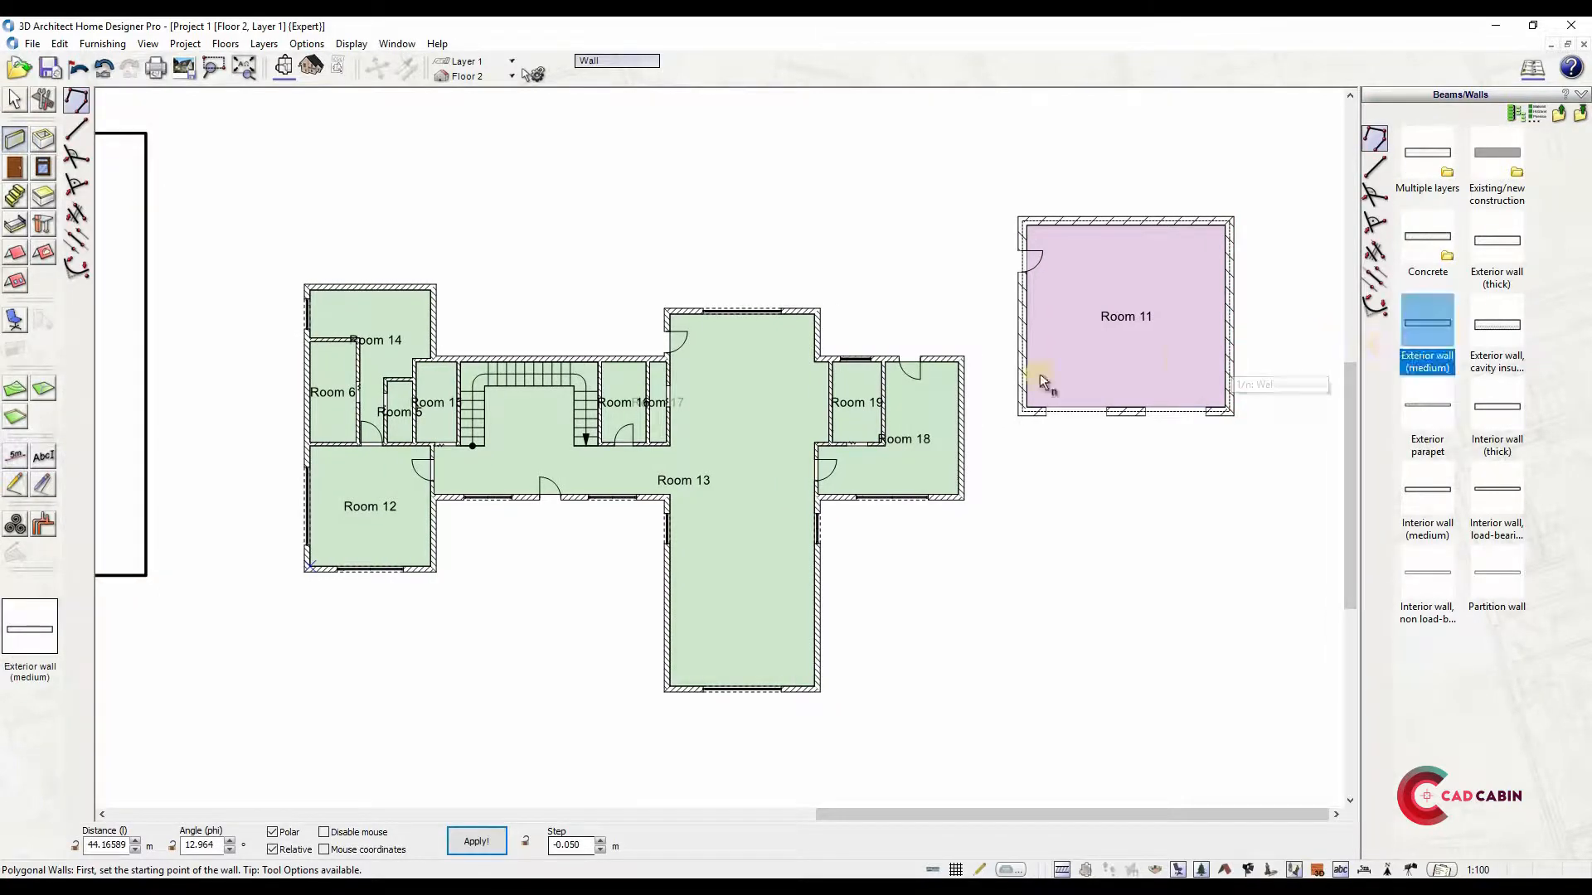
left_click(611, 59)
left_click(644, 93)
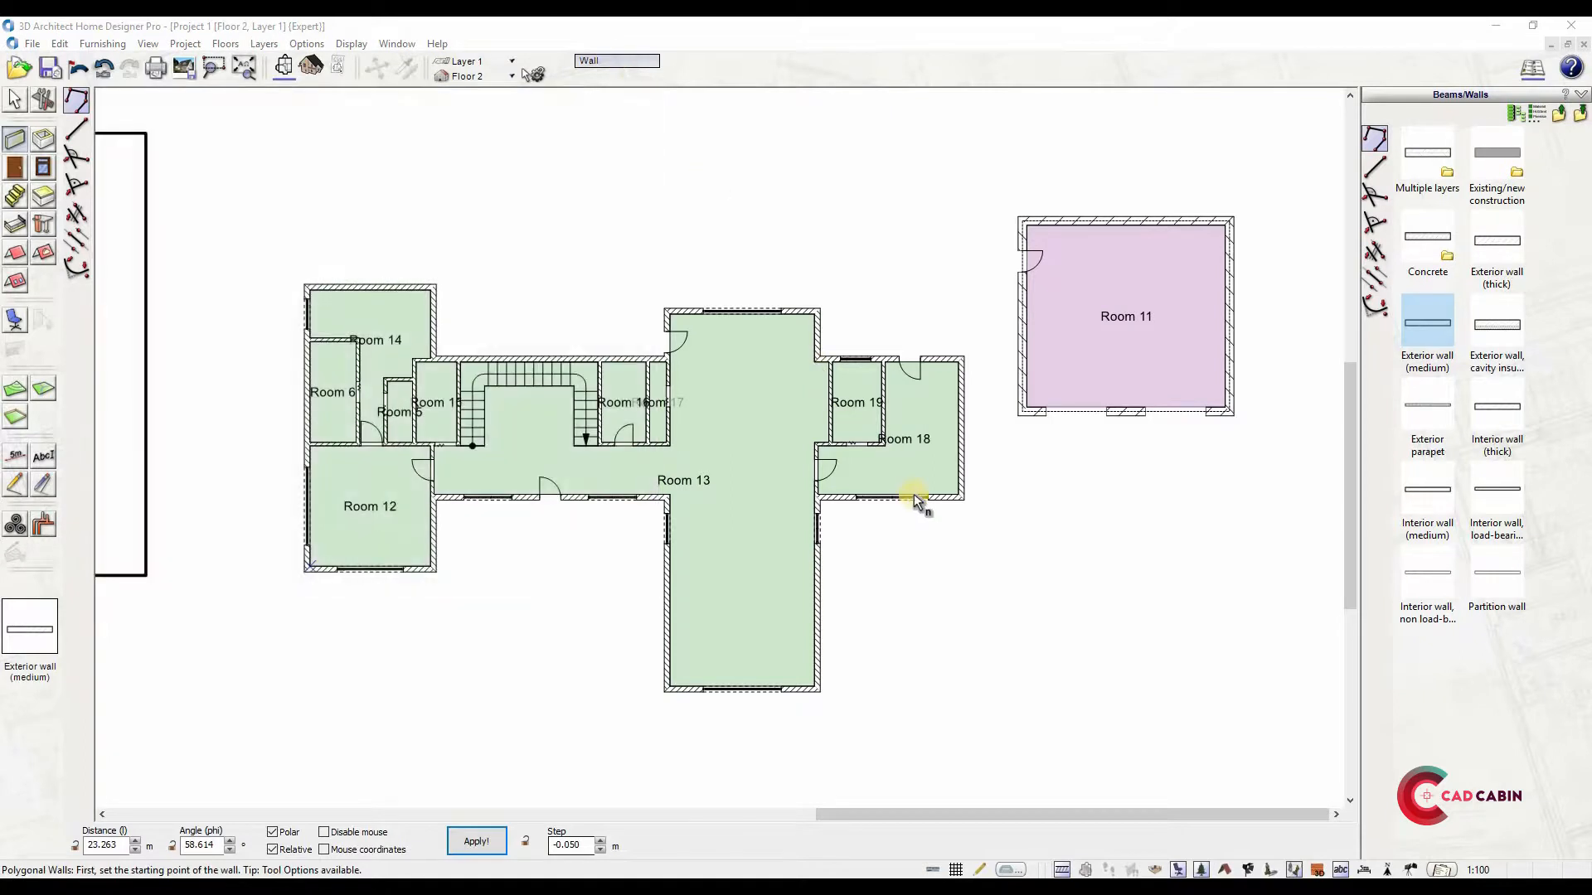
Draw exterior walls along the outer and front sides of the Room 18 wing and partway down the central block's side
scroll(915, 496, "up", 2)
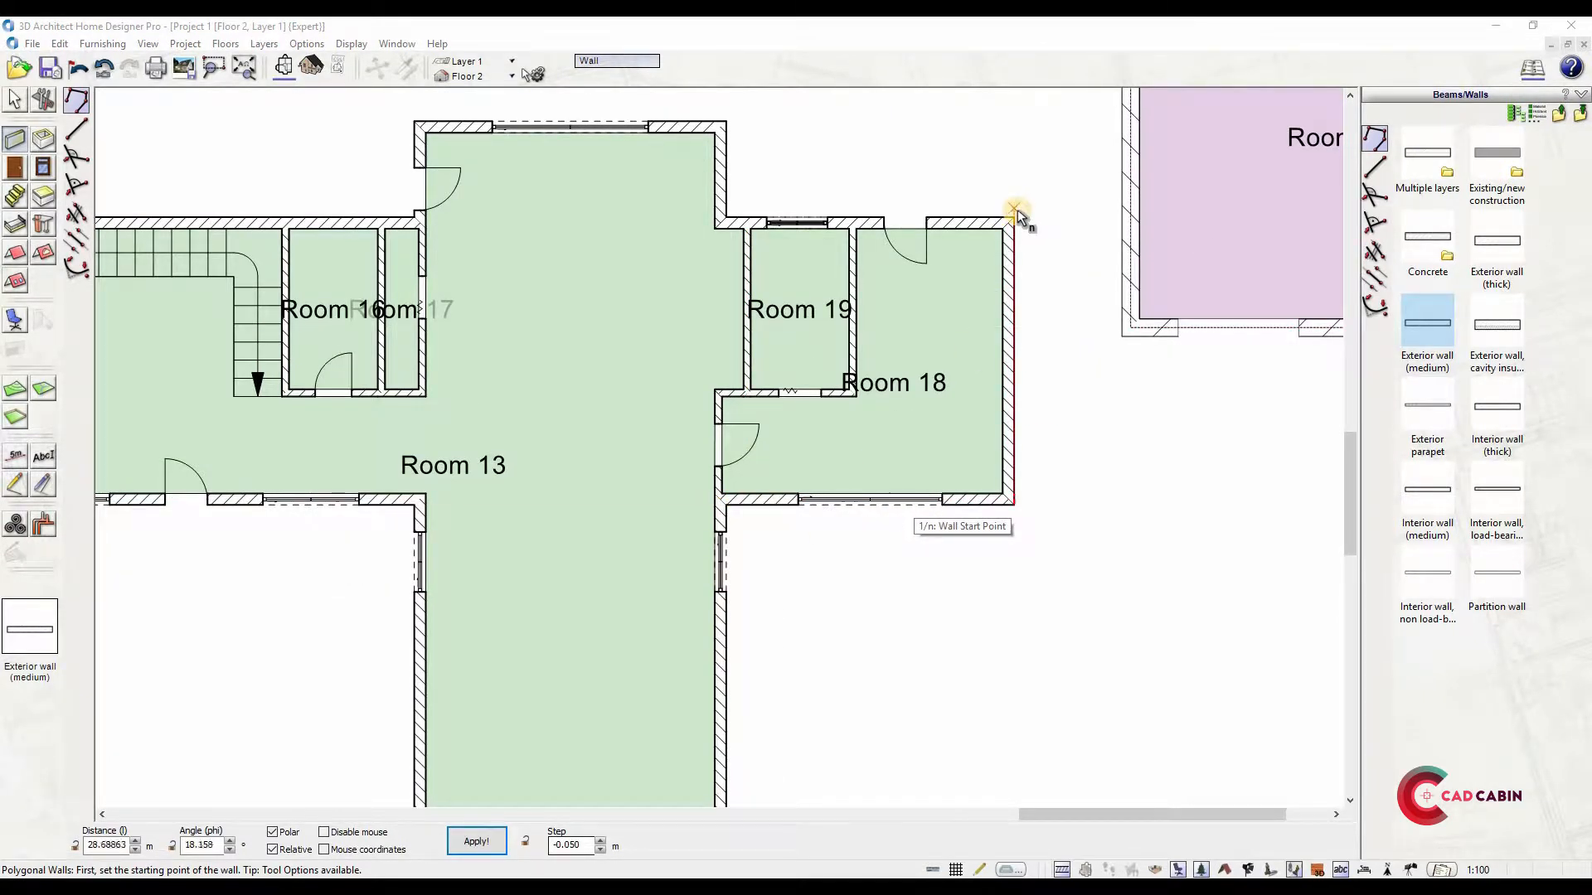
left_click(1025, 357)
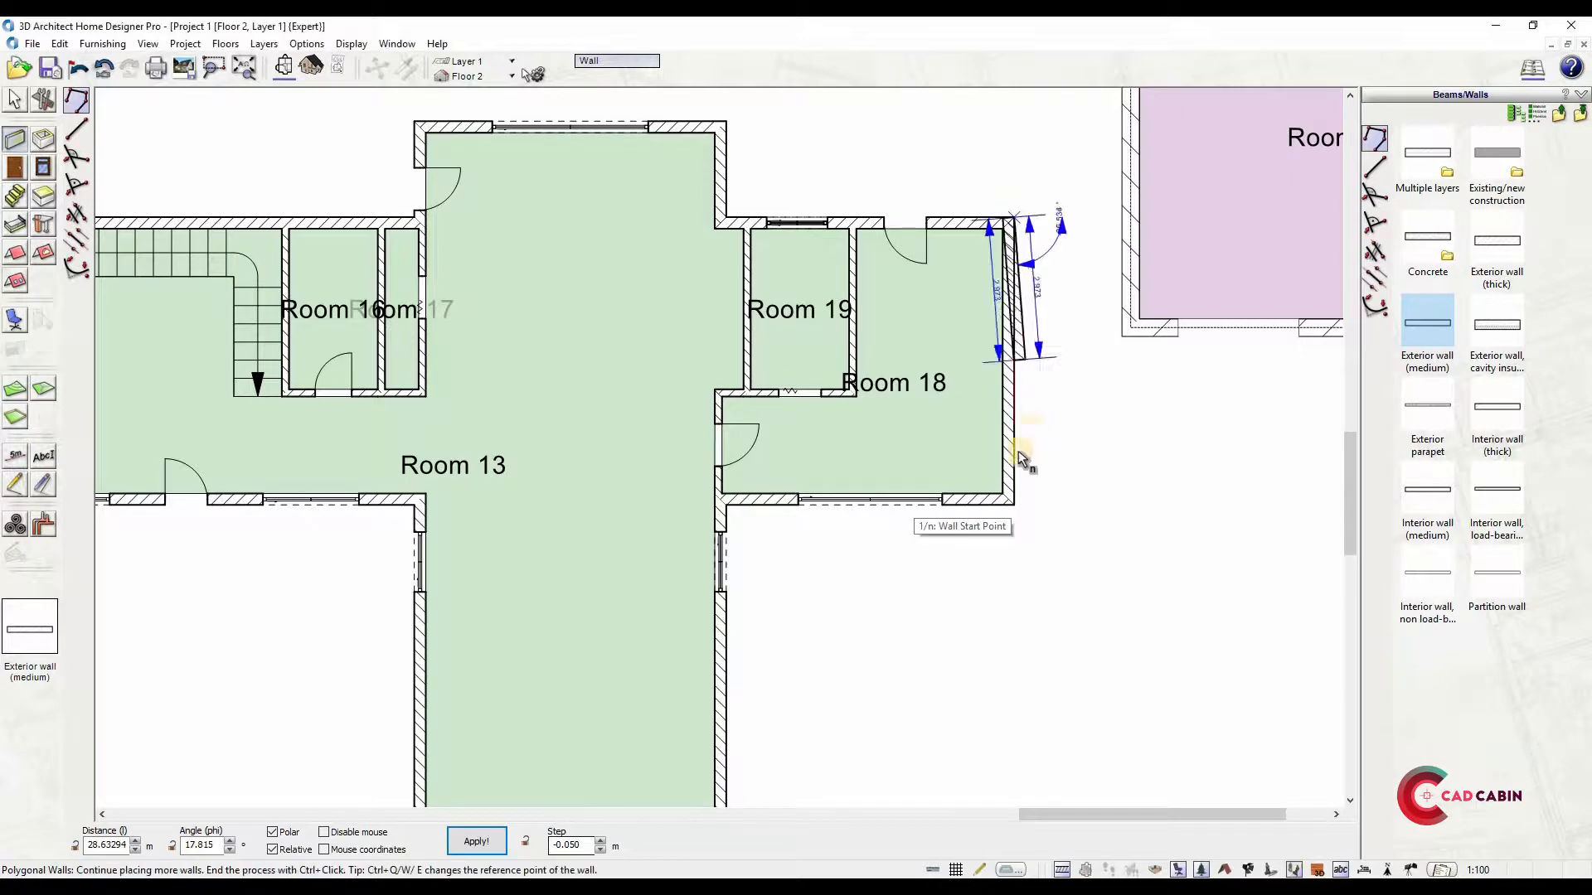
left_click(1018, 507)
left_click(723, 500)
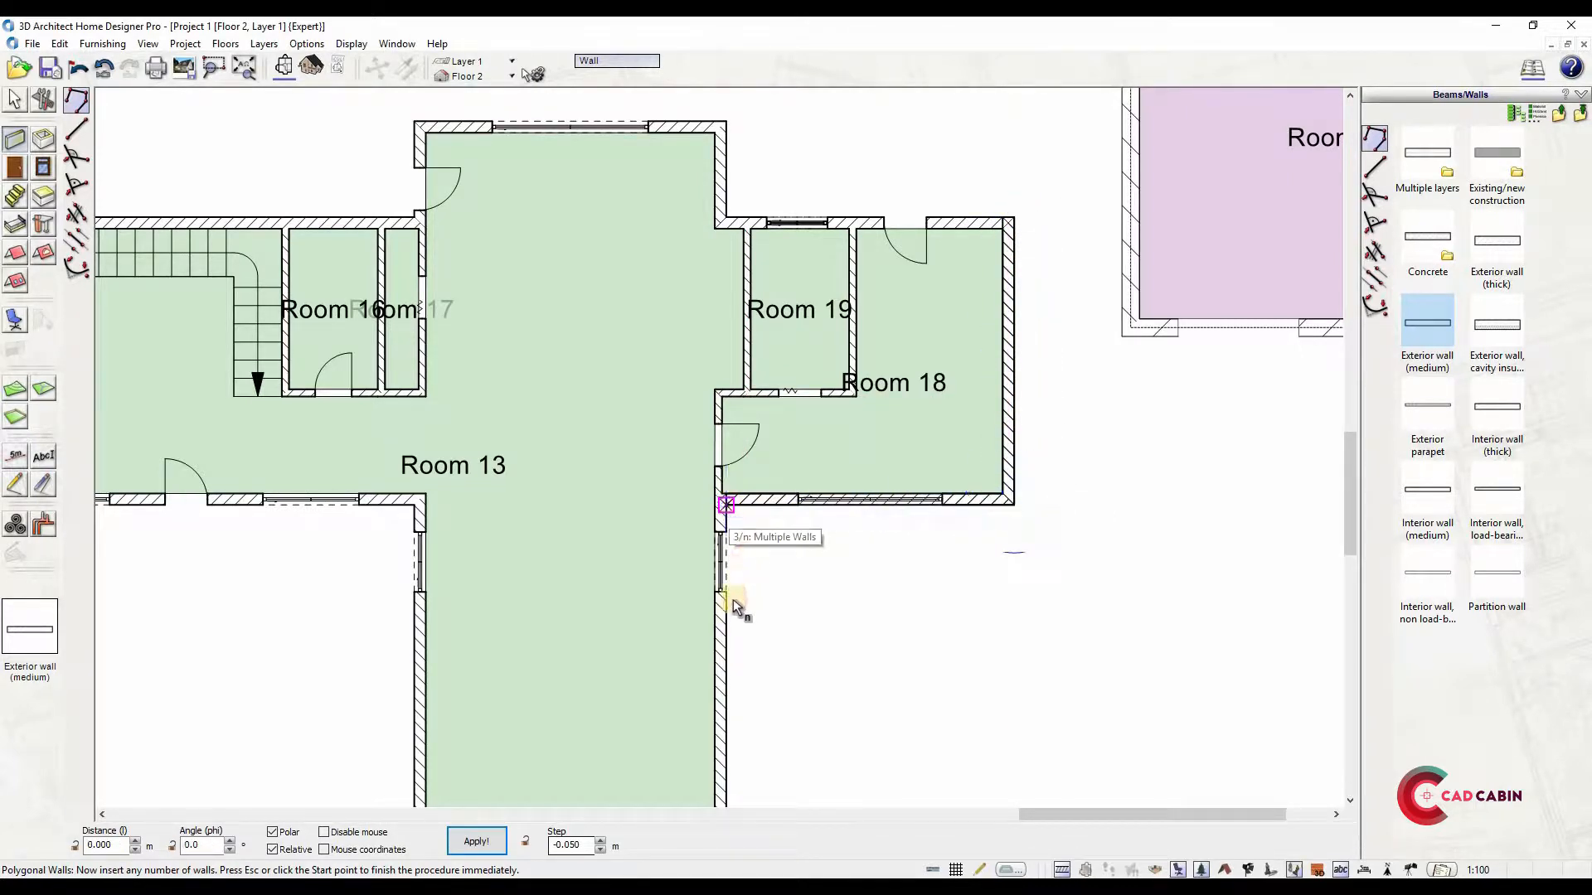
left_click(723, 620)
type("2")
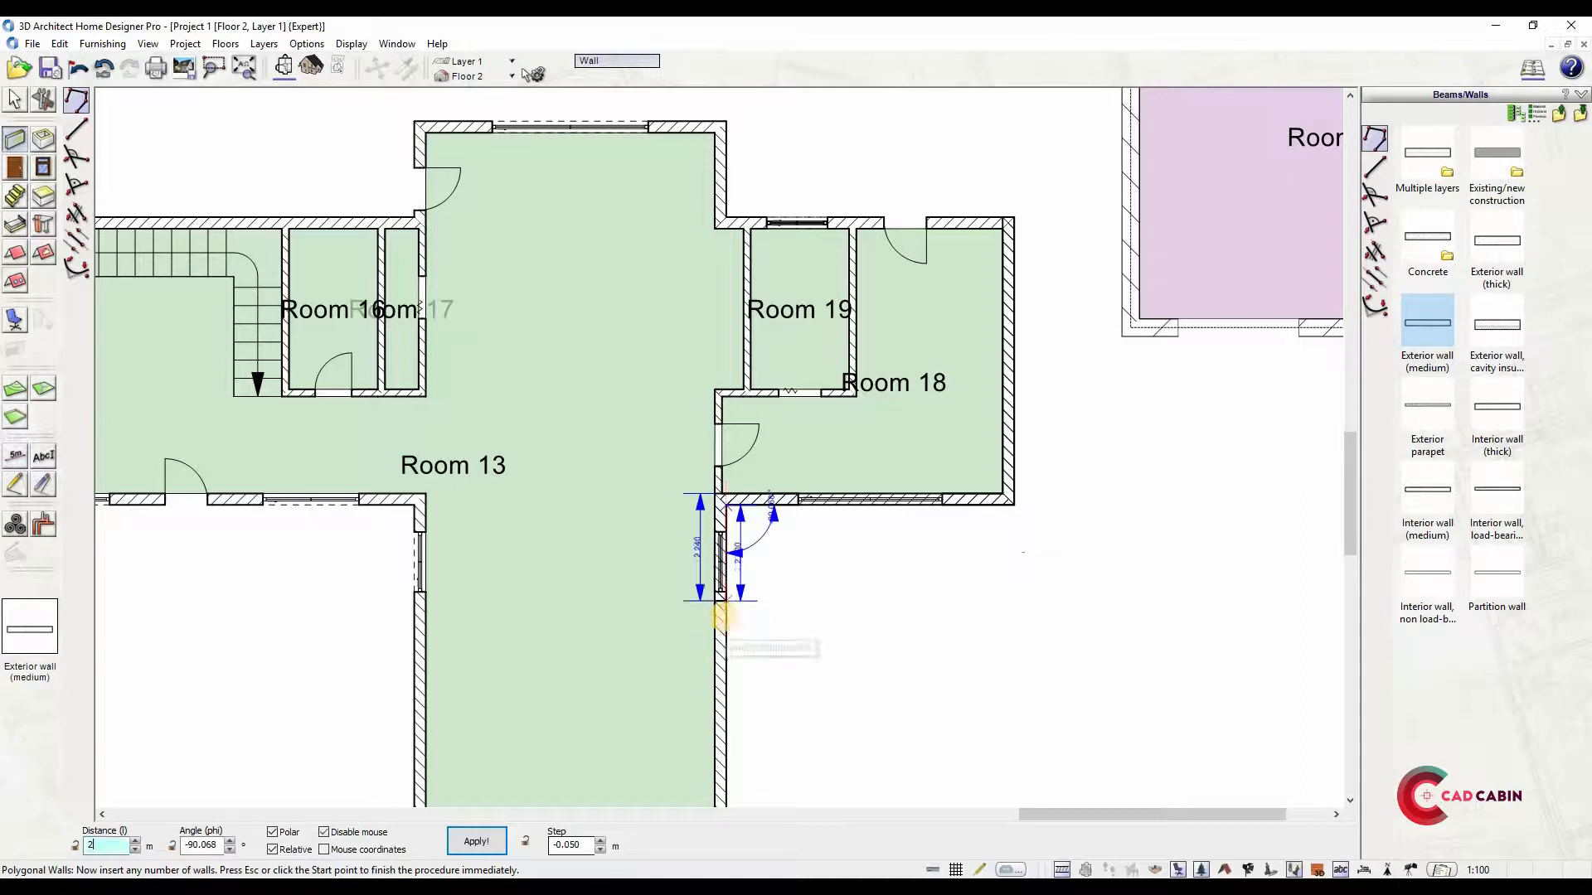
key("Return")
Continue the exterior walls across the central block and along the staircase wing's front, extending 3.190 m over Room 12 and back to the rear
left_click(414, 626)
left_click(416, 506)
middle_click_drag(272, 530, 866, 483)
left_click(399, 454)
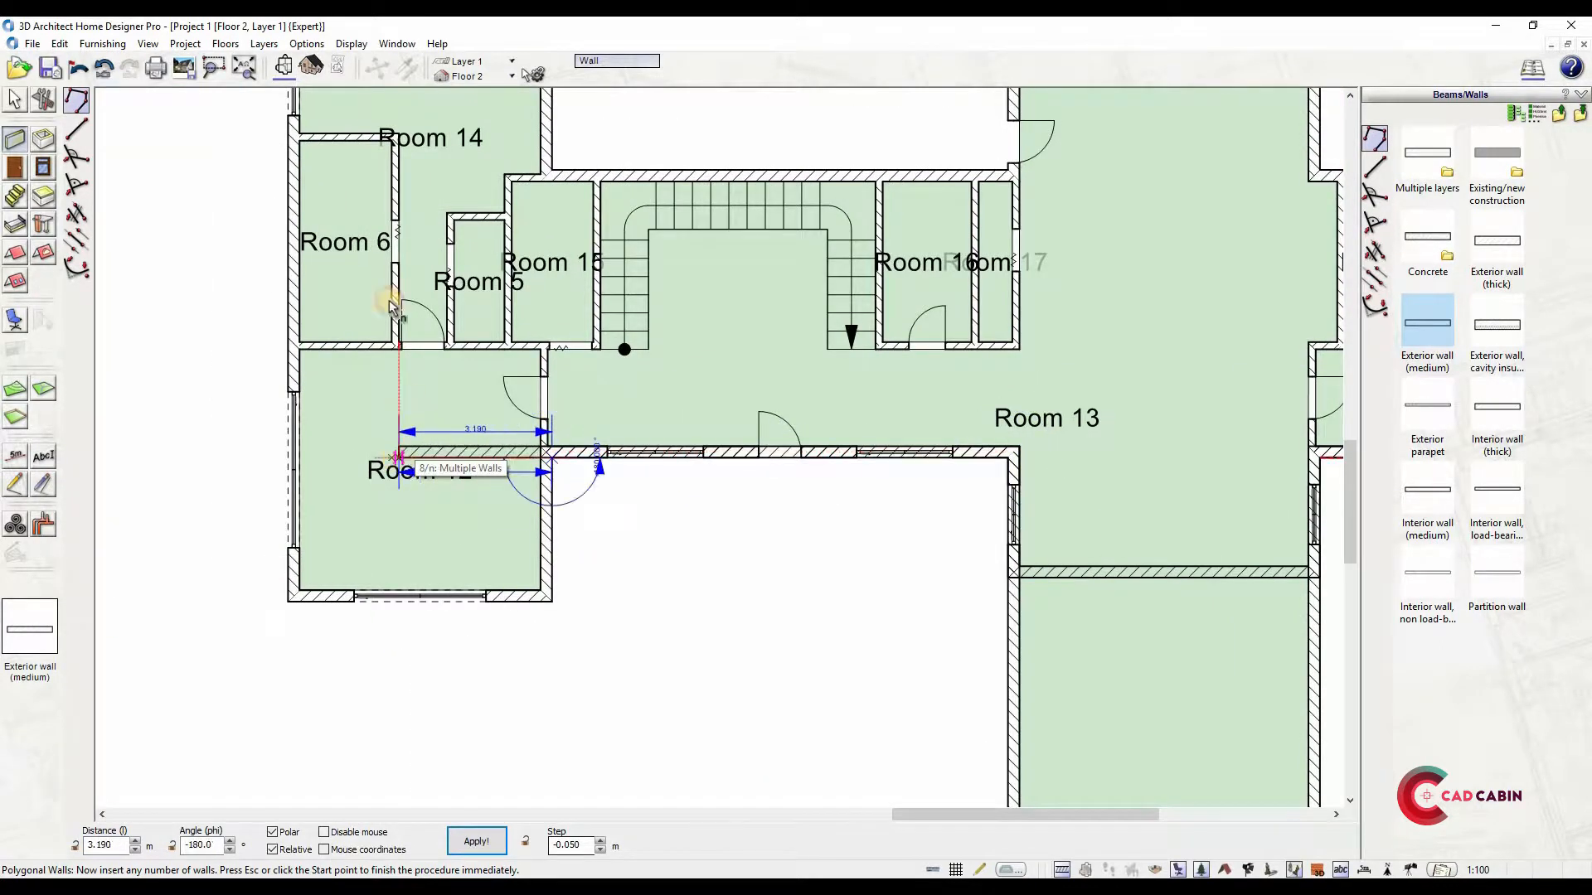
left_click(398, 176)
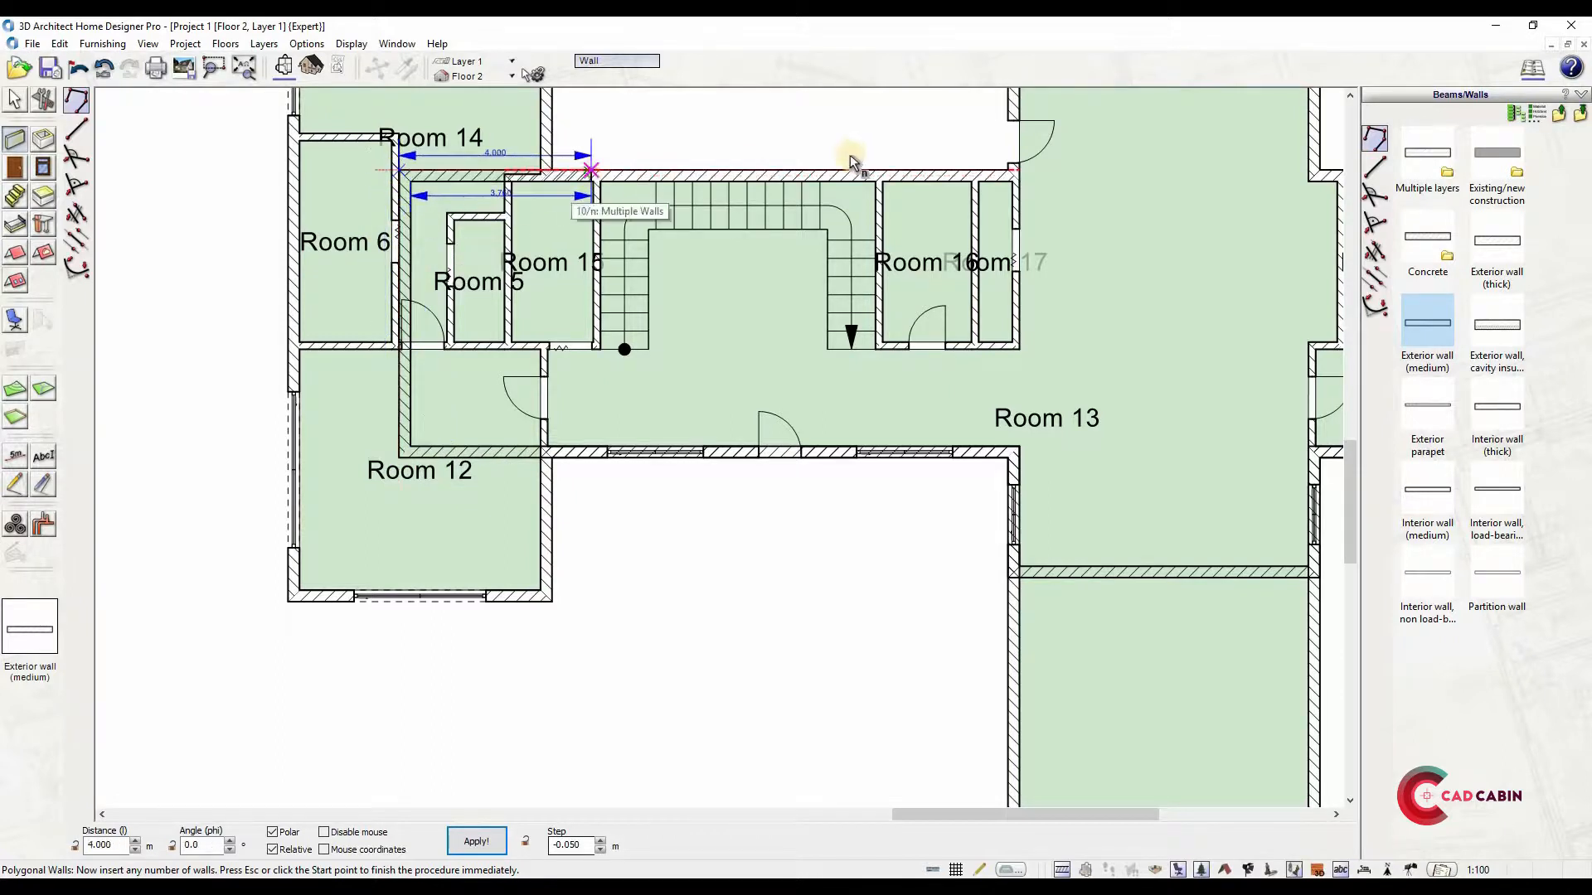
Close the upper floor's outline with exterior walls along the staircase wing, around the central block's rear and along the Room 18 wing's rear
scroll(1012, 170, "up", 2)
left_click(903, 185)
scroll(903, 186, "down", 2)
middle_click_drag(903, 185, 745, 400)
left_click(737, 311)
left_click(1049, 312)
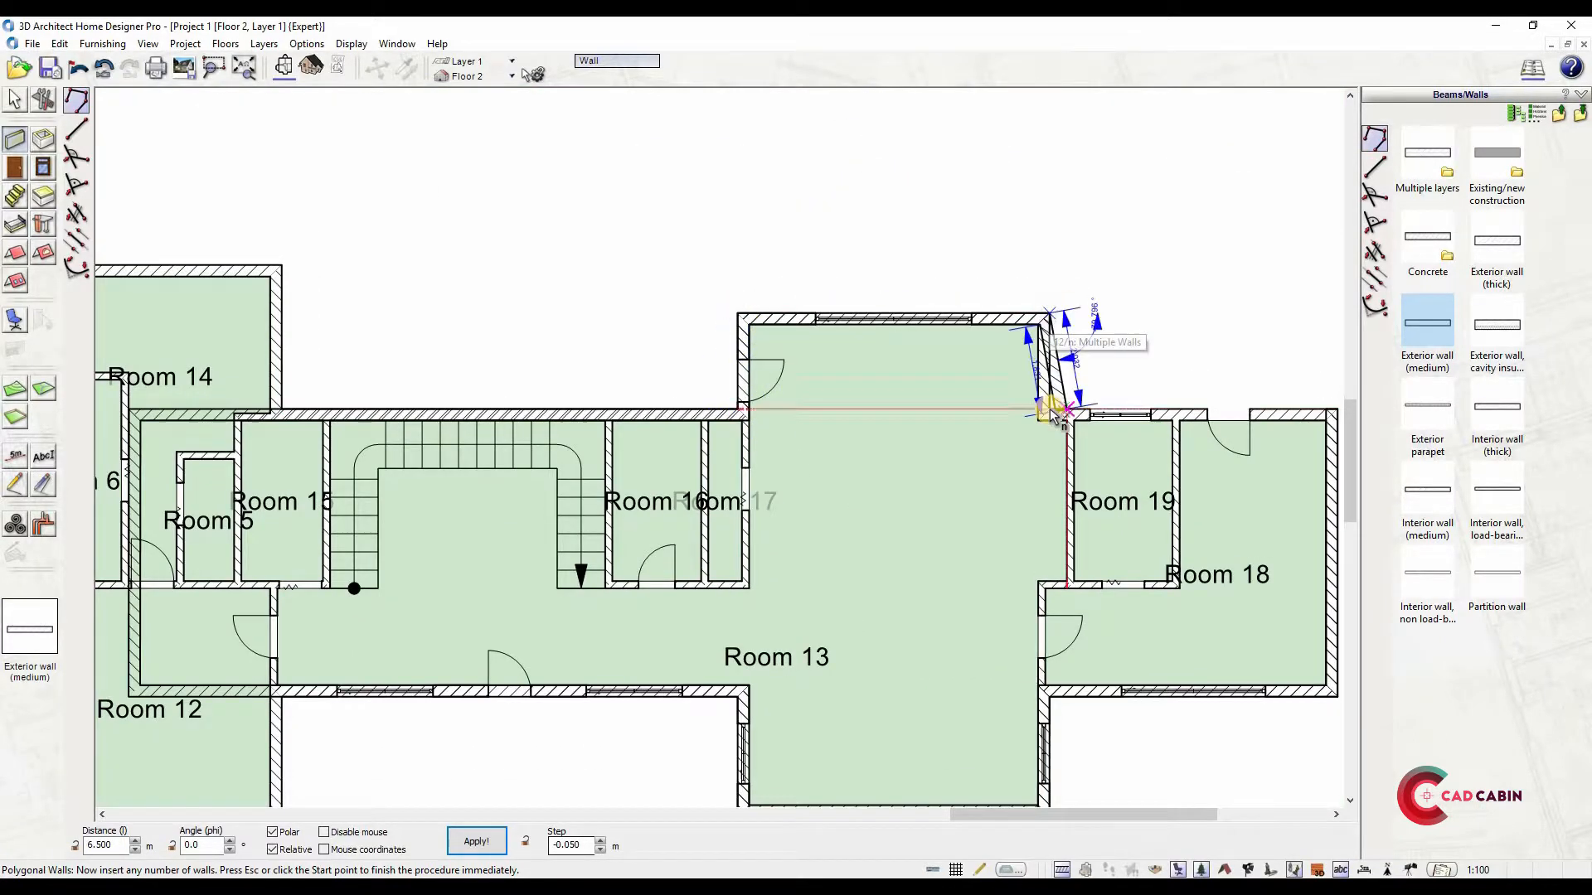
left_click(1049, 409)
middle_click_drag(1336, 412, 1094, 360)
left_click(1092, 359)
scroll(1062, 319, "down", 2)
key("Escape")
Inspect the new upper-floor exterior walls in 3D and return to the floor plan
left_click(289, 71)
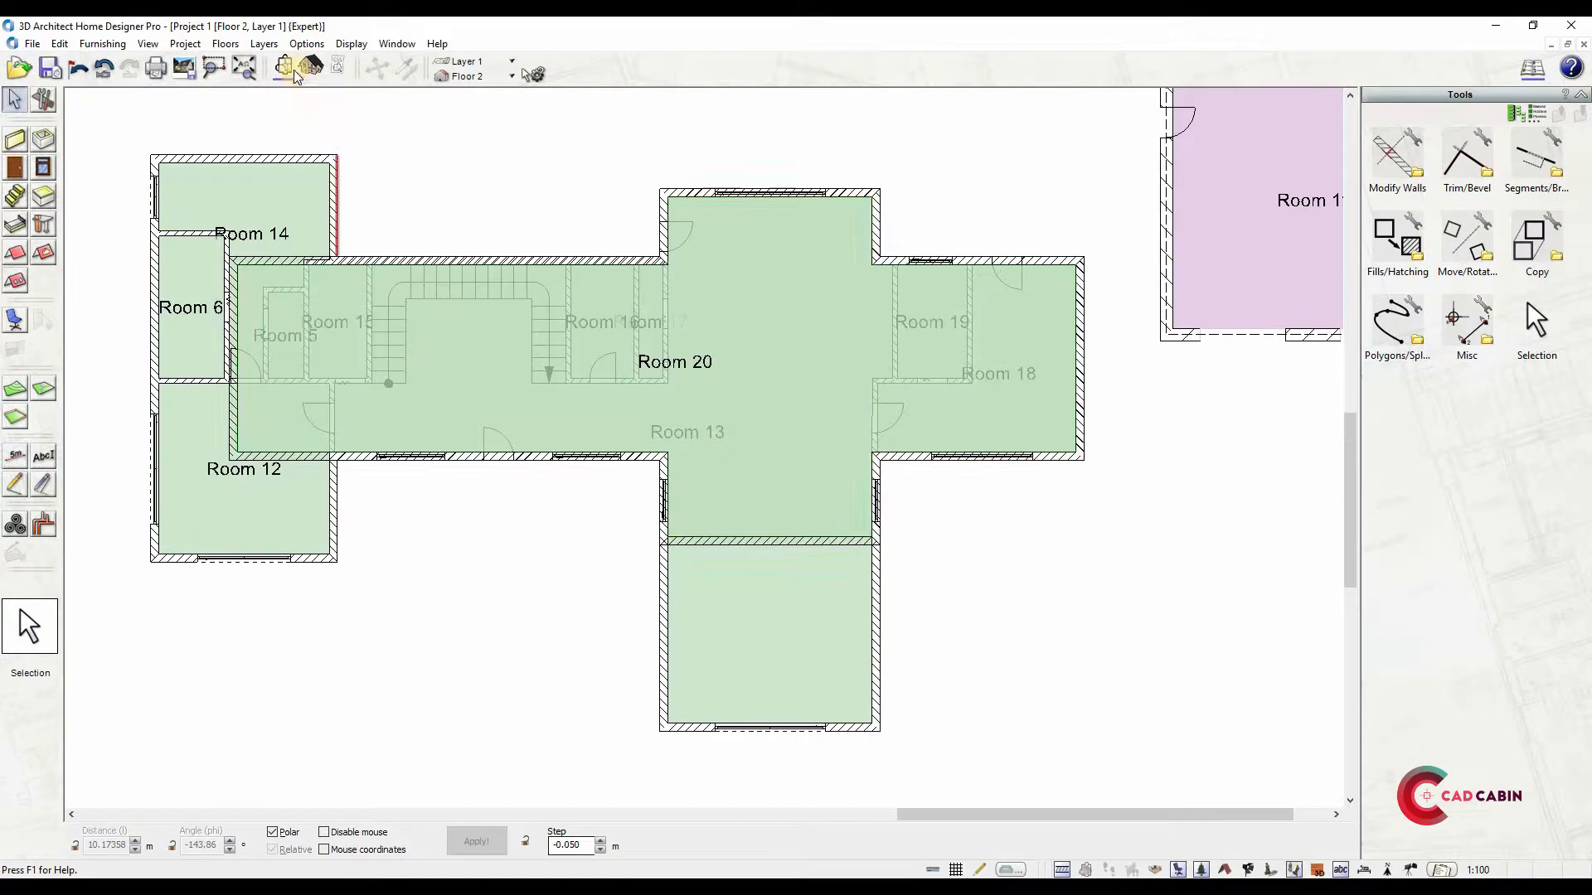
mouse_move(848, 421)
left_mouse_down()
mouse_move(800, 440)
mouse_move(949, 440)
mouse_move(833, 421)
mouse_move(862, 443)
left_mouse_up()
left_click(285, 68)
mouse_move(854, 537)
middle_mouse_down()
mouse_move(838, 483)
mouse_move(849, 547)
middle_mouse_up()
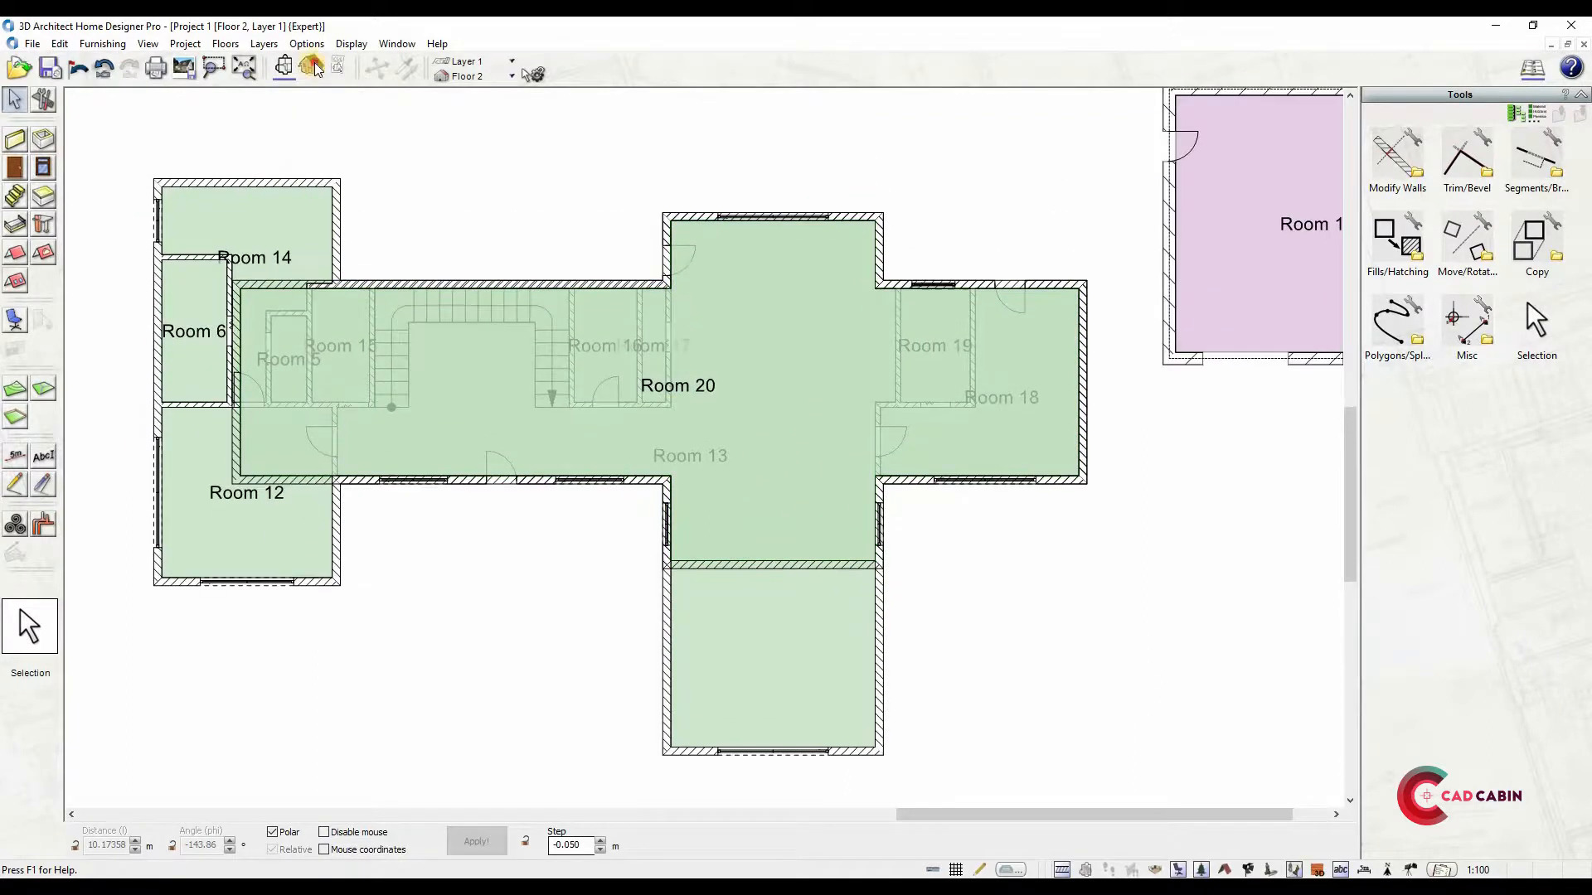
left_click(311, 67)
mouse_move(615, 484)
left_mouse_down()
mouse_move(612, 505)
mouse_move(598, 489)
left_mouse_up()
left_click(285, 66)
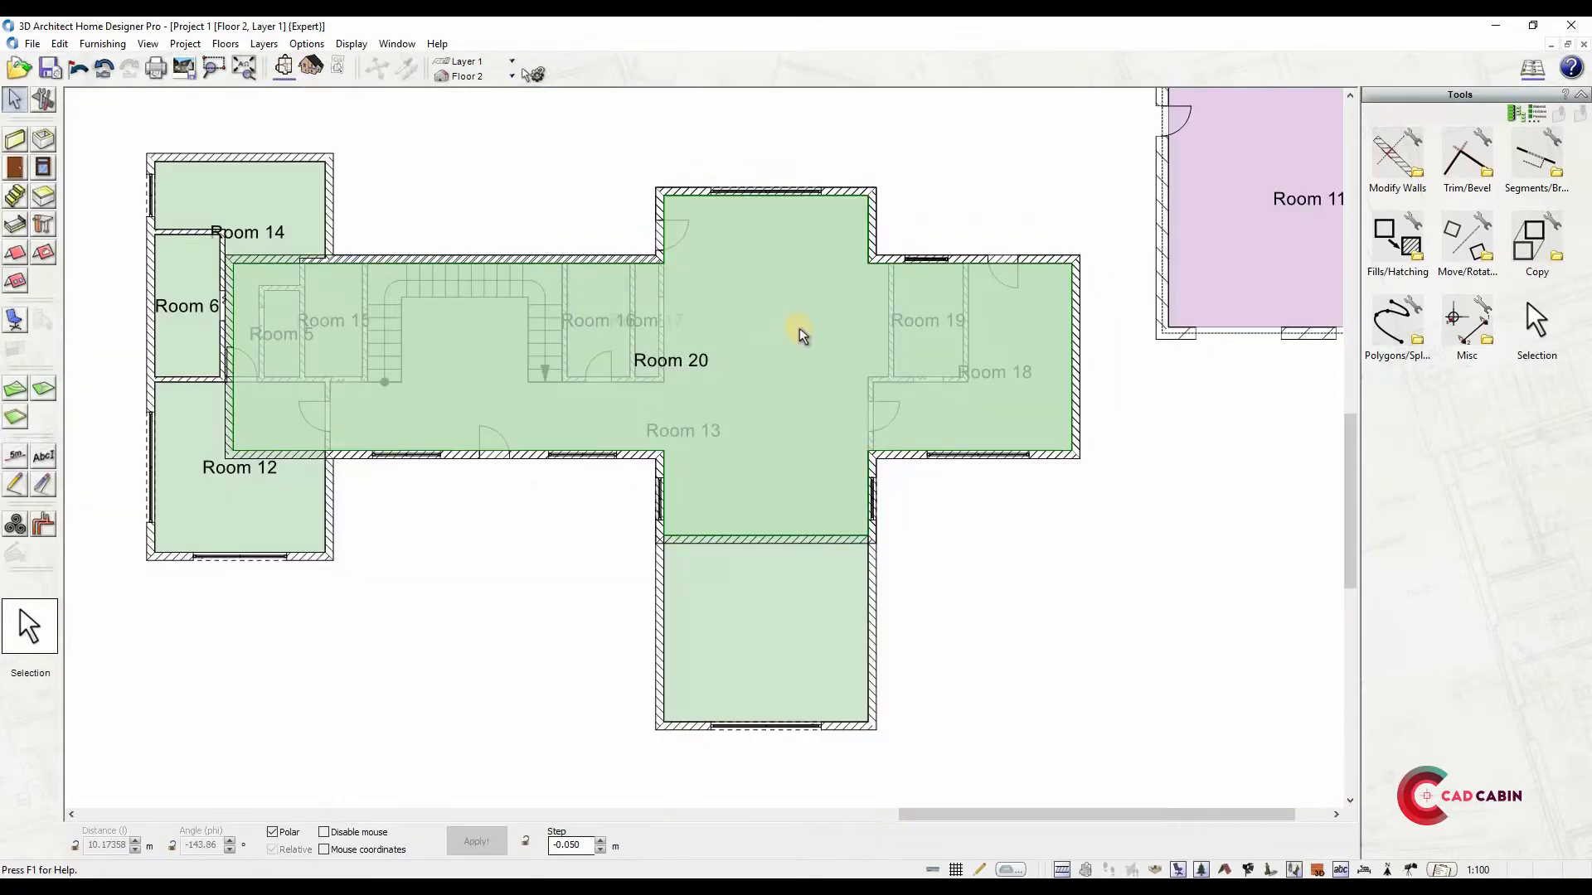
Switch to the Photos window, check the upper-floor layout in the reference plan and return to the design
key("alt+Tab")
scroll(725, 780, "up", 4)
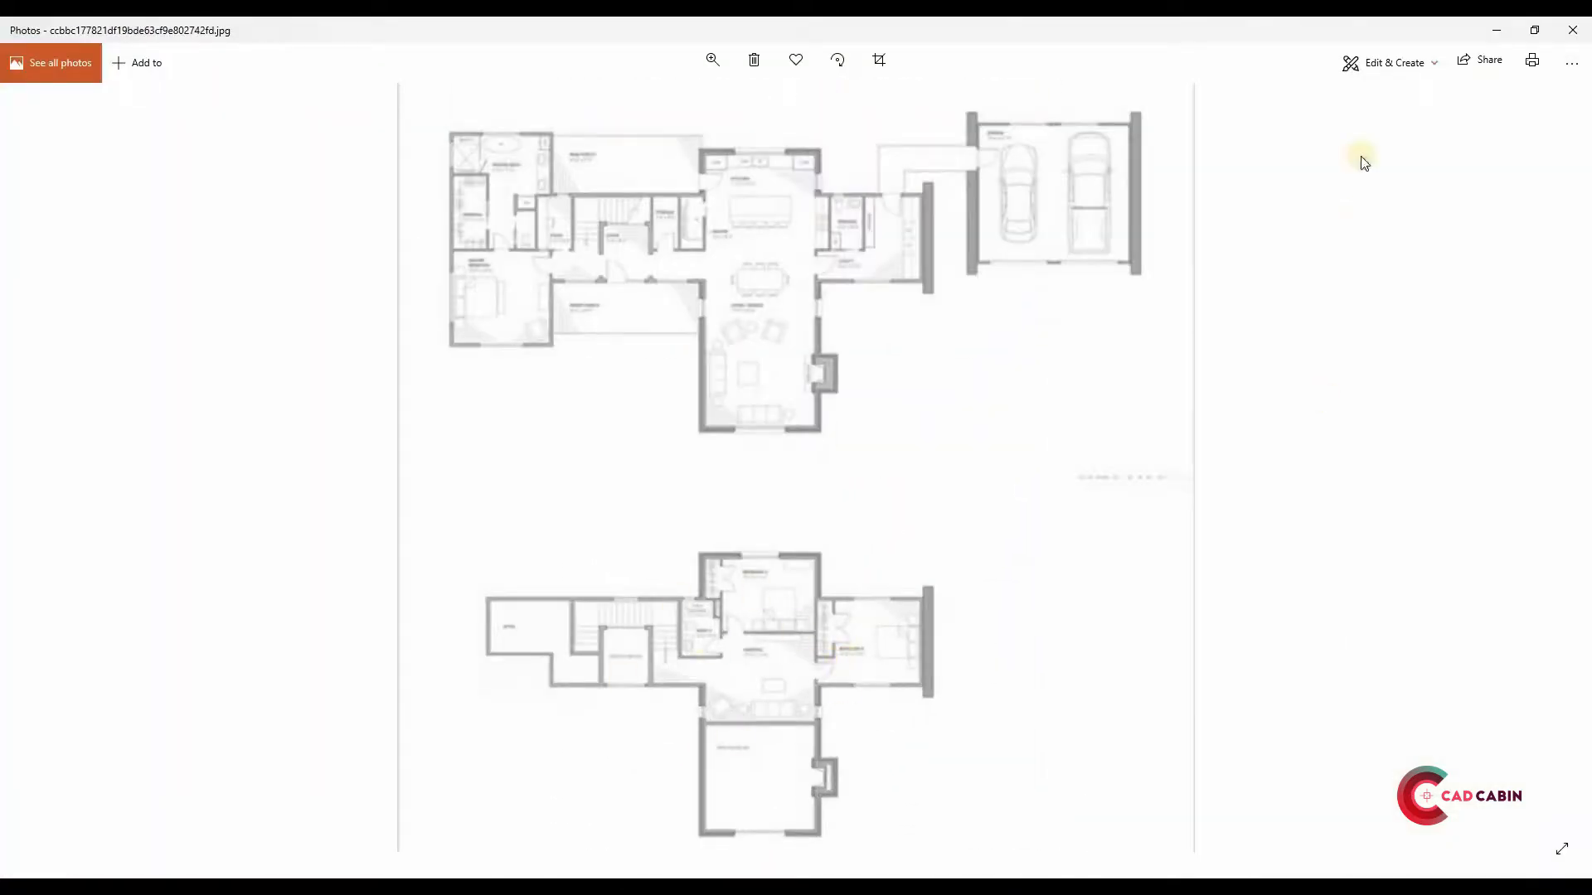
left_click(1496, 30)
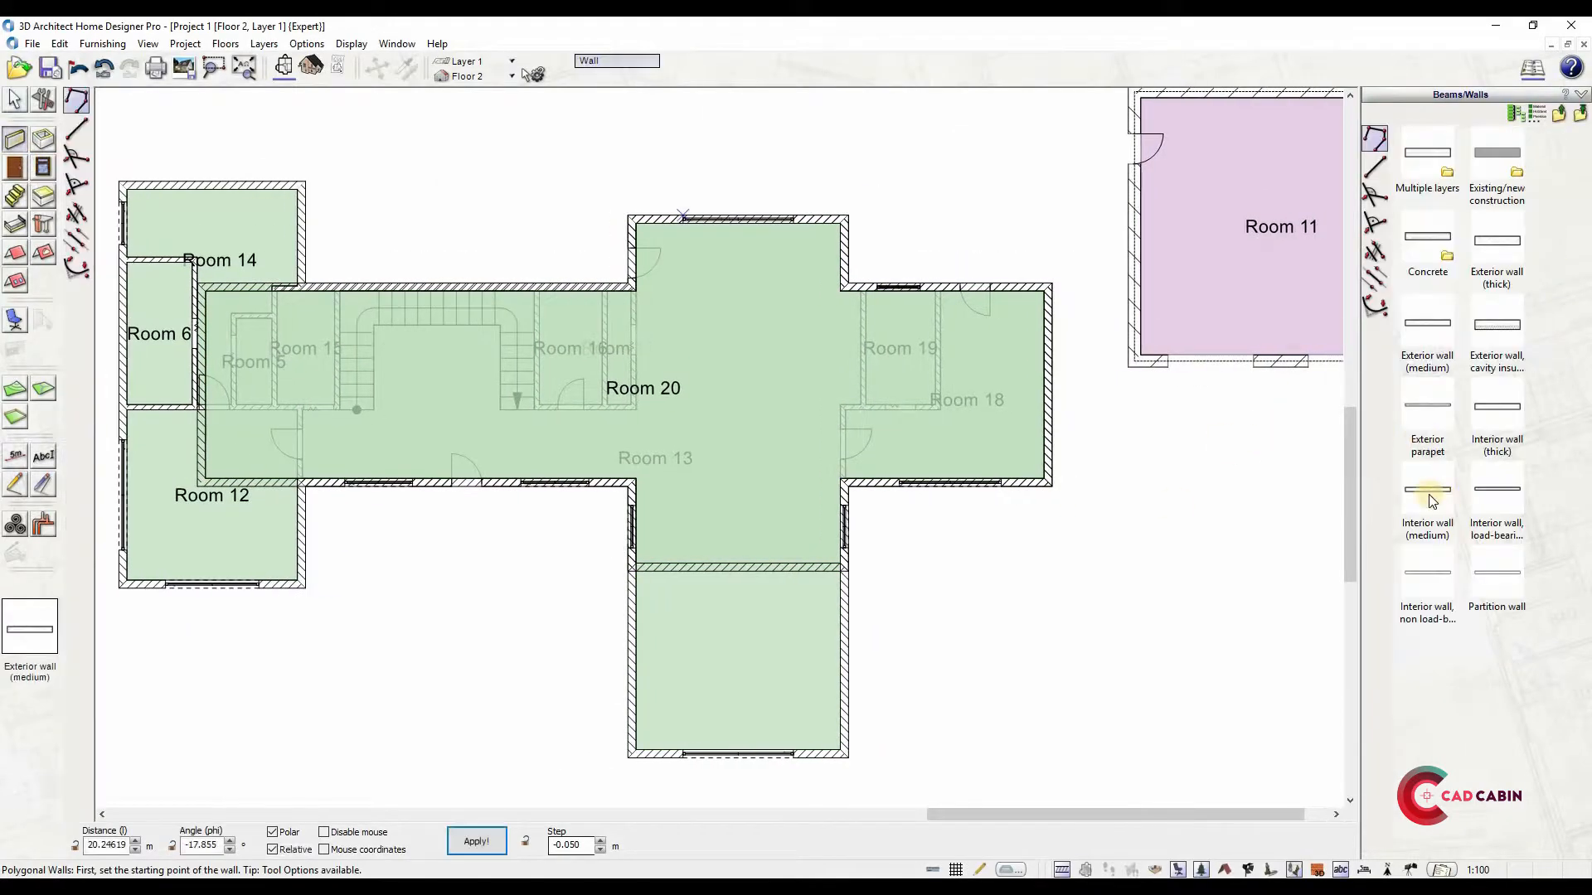
Choose the medium interior wall, set its thickness to 0.150 m and adjust the total wall's hatching
double_click(1427, 496)
double_click(490, 515)
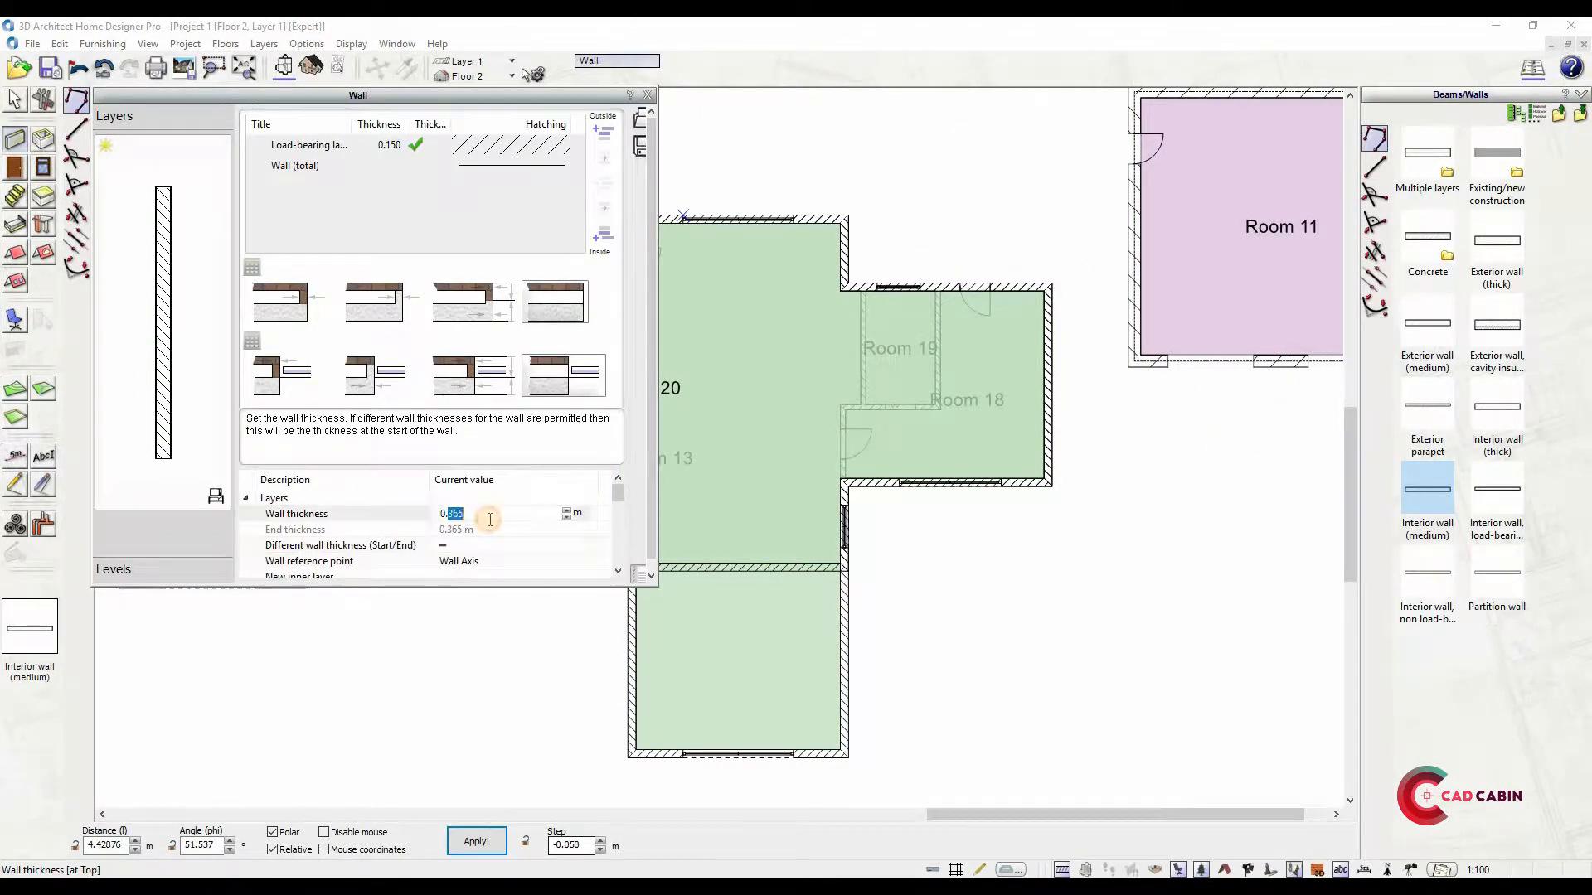
left_click(569, 166)
left_click(563, 166)
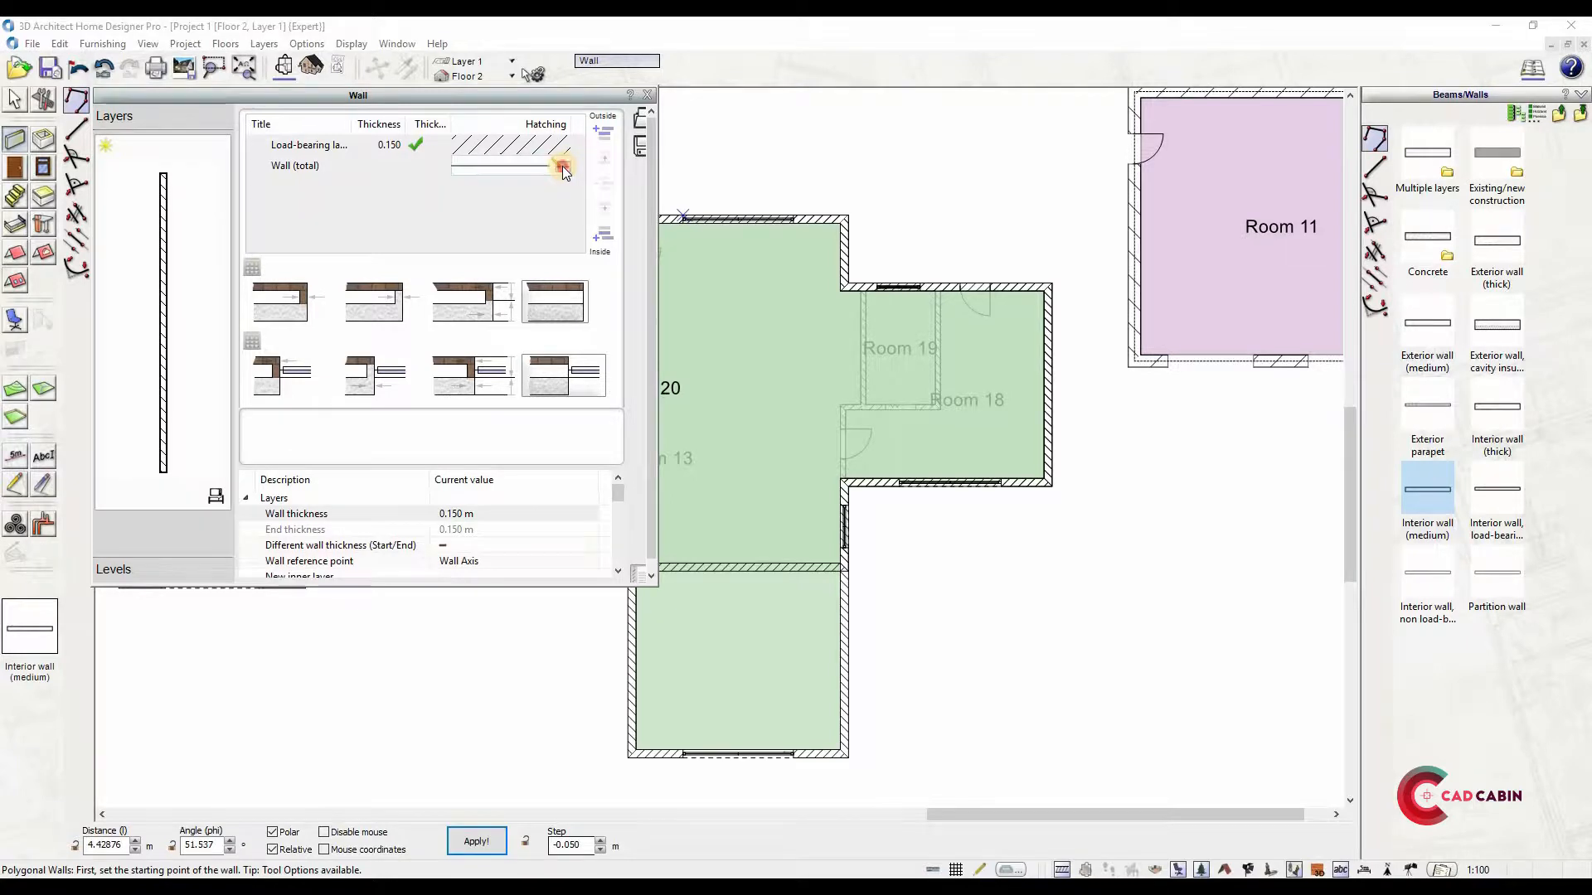
left_click(562, 166)
left_click(515, 470)
left_click(294, 561)
left_click(648, 96)
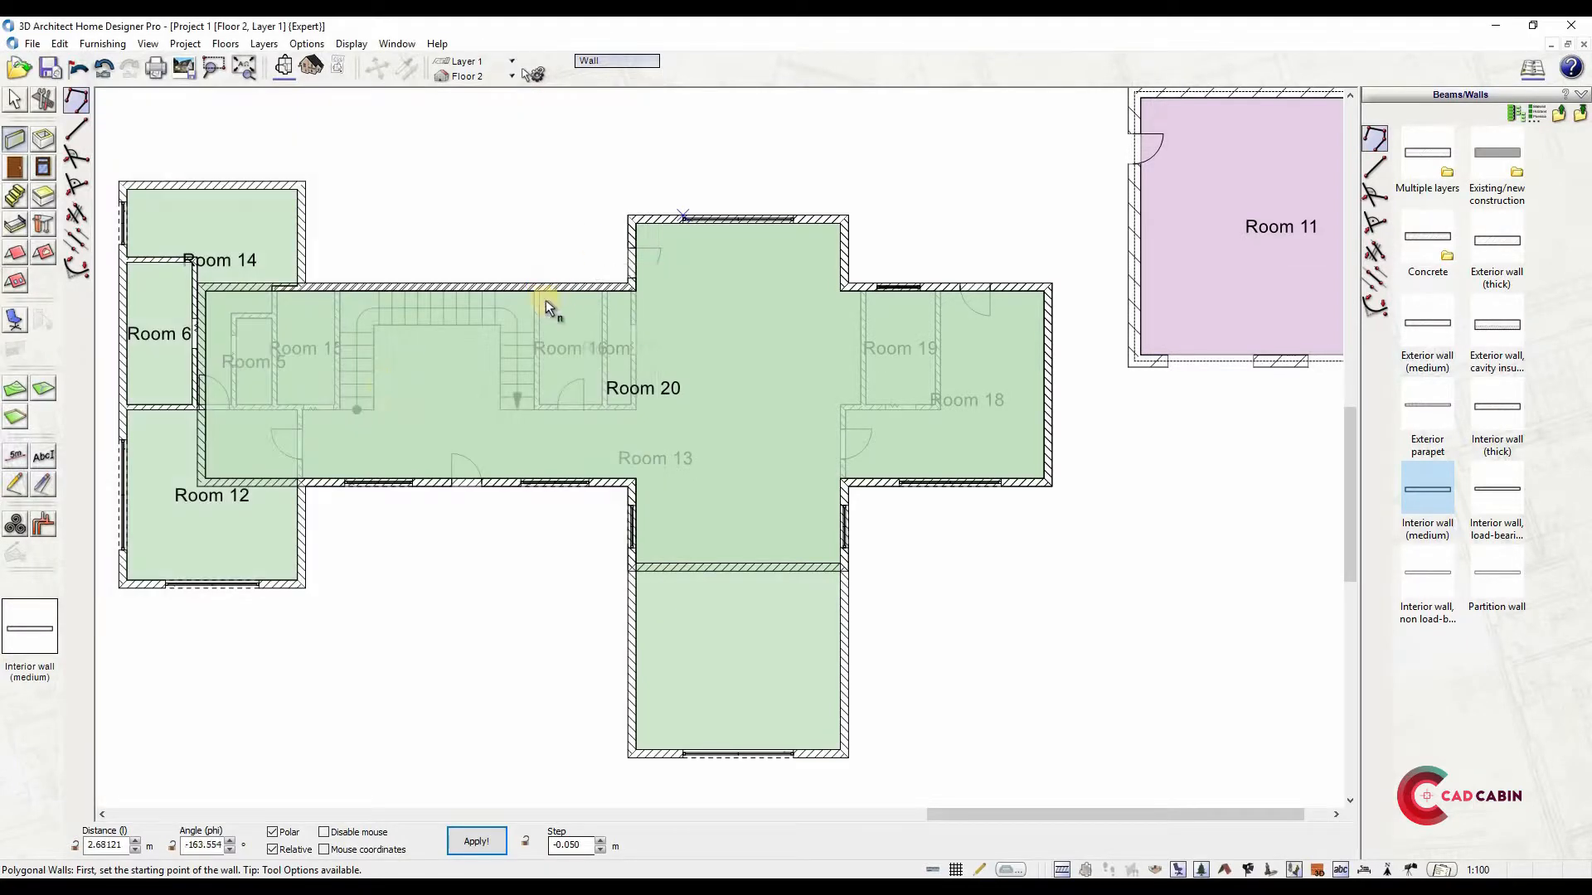
Draw interior walls for a room beside the staircase, 3.500 m deep and reaching 1 m into the central block
scroll(589, 268, "up", 2)
left_click(589, 267)
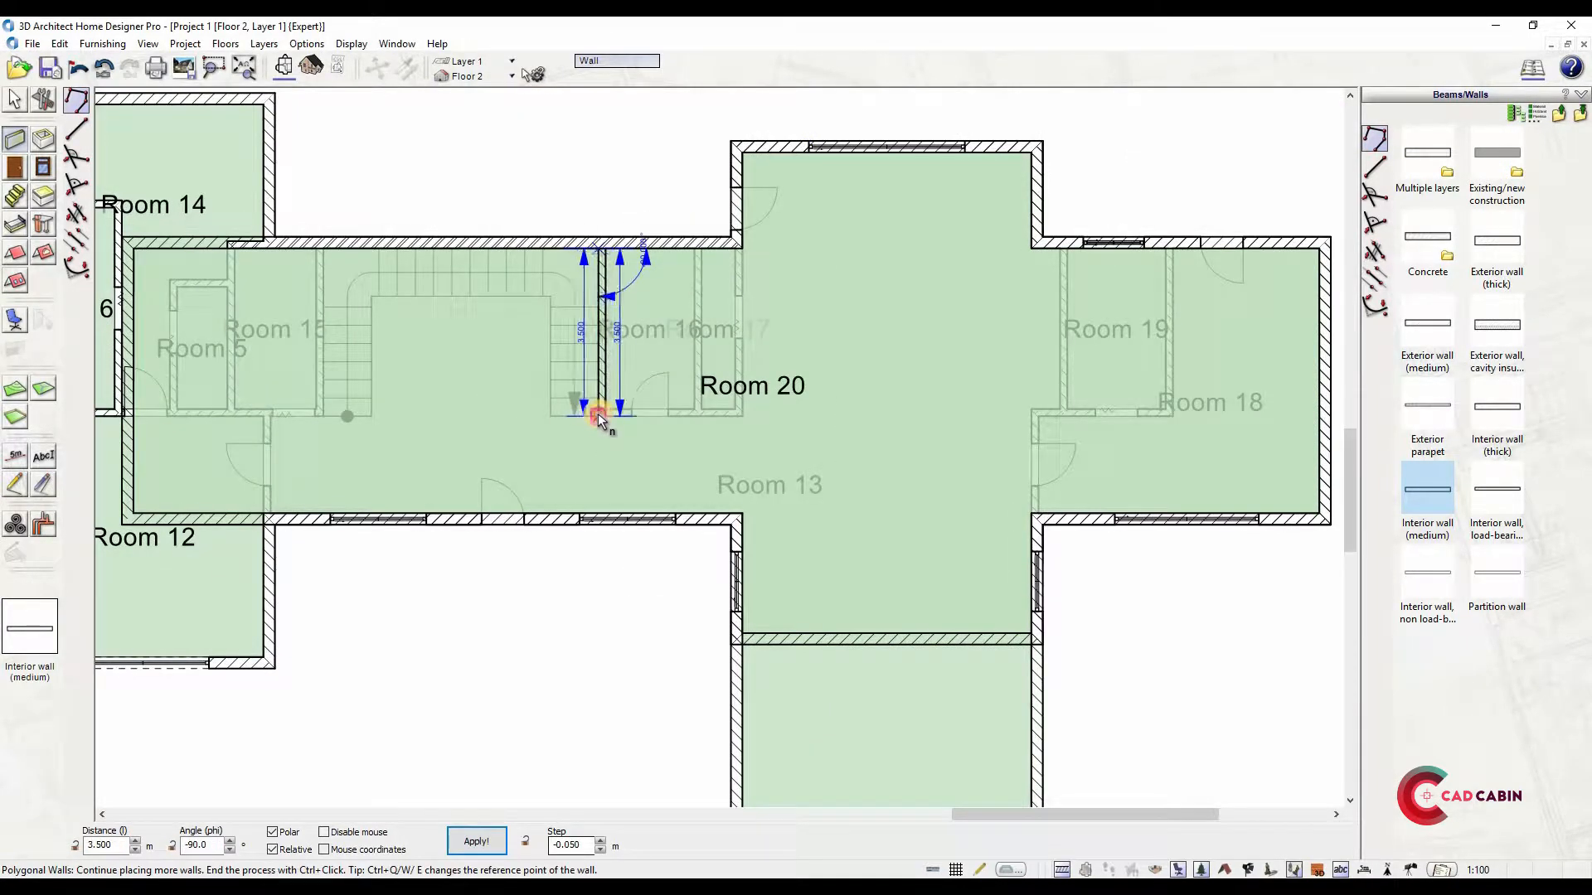
left_click(598, 414)
left_click(768, 419)
key("Escape")
left_click(743, 418)
left_click(791, 417)
left_click(791, 250)
scroll(781, 249, "up", 1)
key("Escape")
Close the new room's rear with a 1.000 m interior wall and extend its side wall to the central block's rear wall
left_click(729, 248)
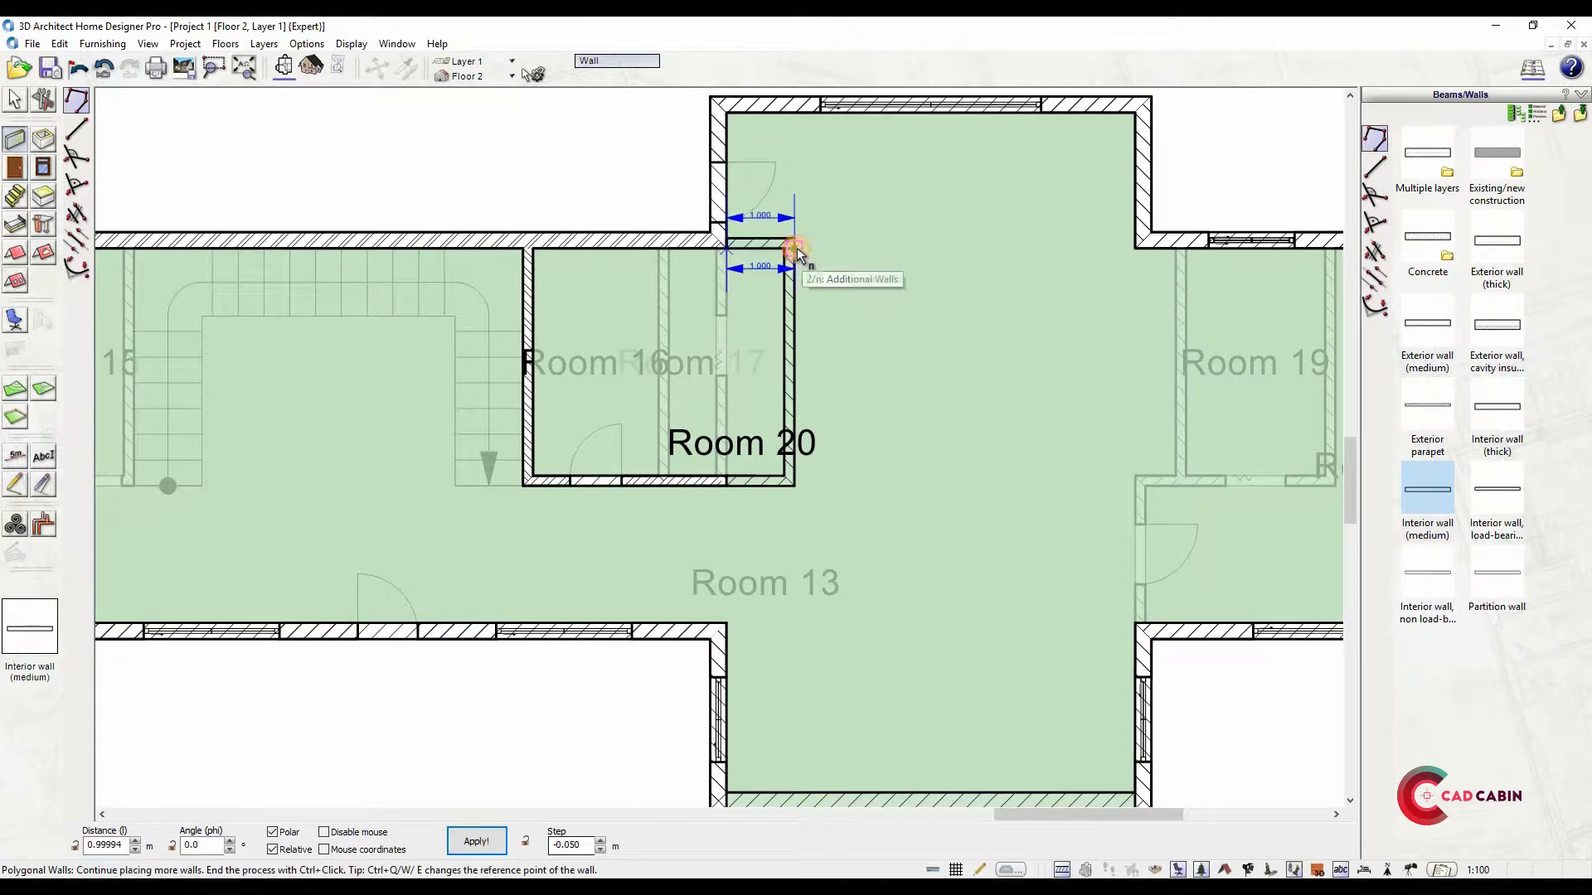
left_click(793, 250)
key("Escape")
left_click(796, 238)
key("Escape")
Draw an interior wall separating the central block from the upper room over the Room 18 wing
scroll(810, 197, "down", 2)
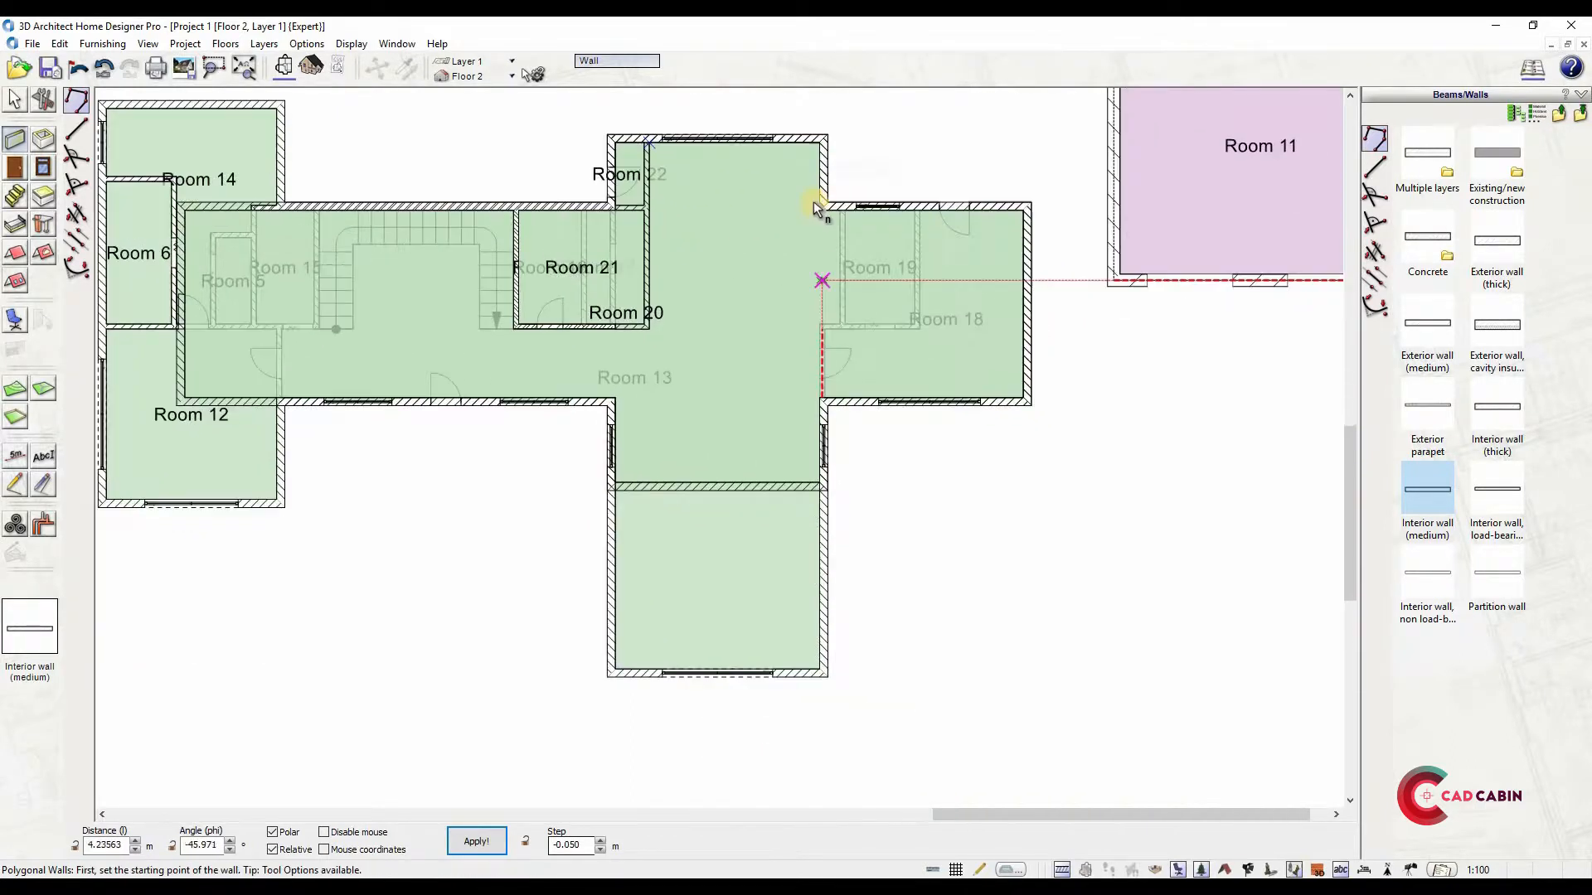
scroll(815, 203, "up", 1)
left_click(813, 192)
key("Escape")
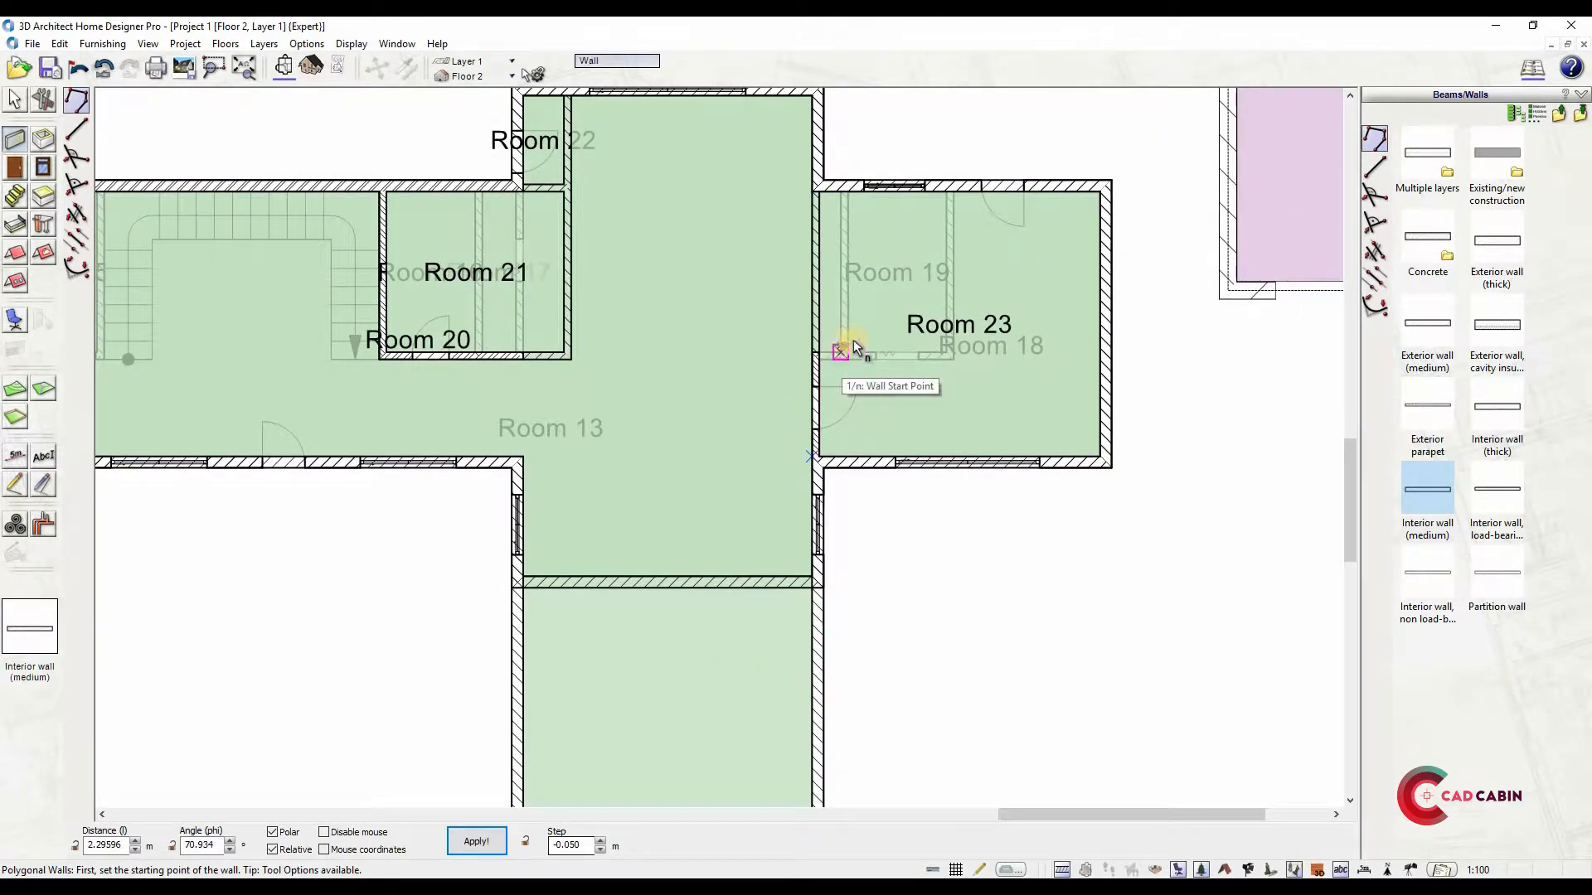
Try to enclose a narrow closet along the dividing wall in the upper room above Room 19
scroll(839, 353, "up", 2)
left_click(845, 357)
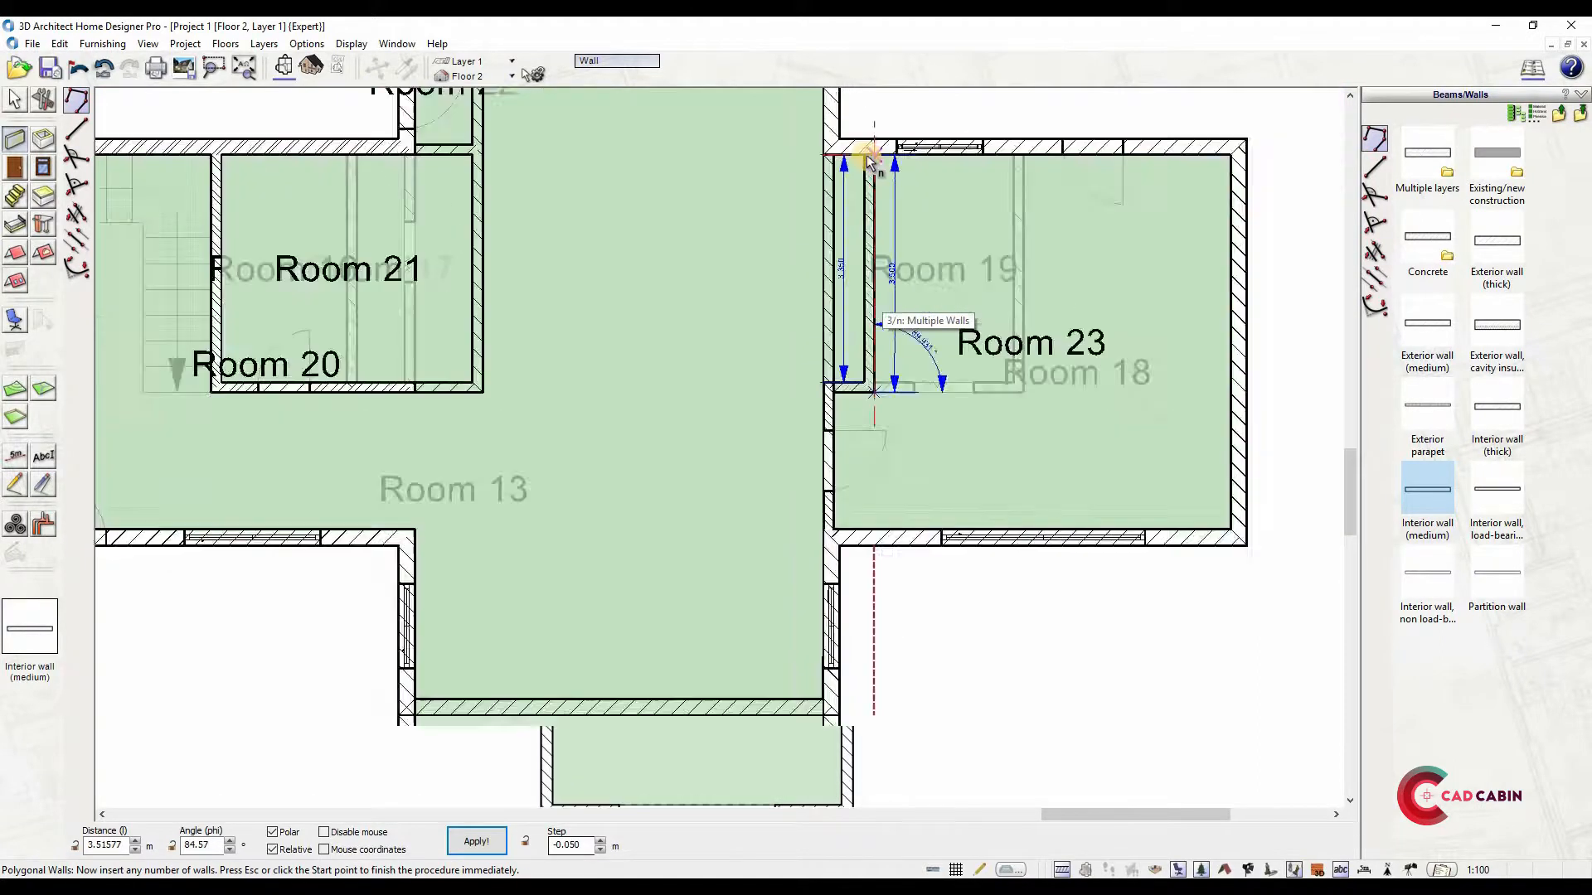
scroll(868, 157, "up", 1)
left_click(871, 157)
key("Escape")
key("ctrl+z")
Draw interior walls for a wider closet between the dividing wall and the rear exterior wall above Room 19
left_click(925, 489)
left_click(923, 159)
key("Escape")
scroll(935, 299, "down", 3)
scroll(912, 223, "up", 2)
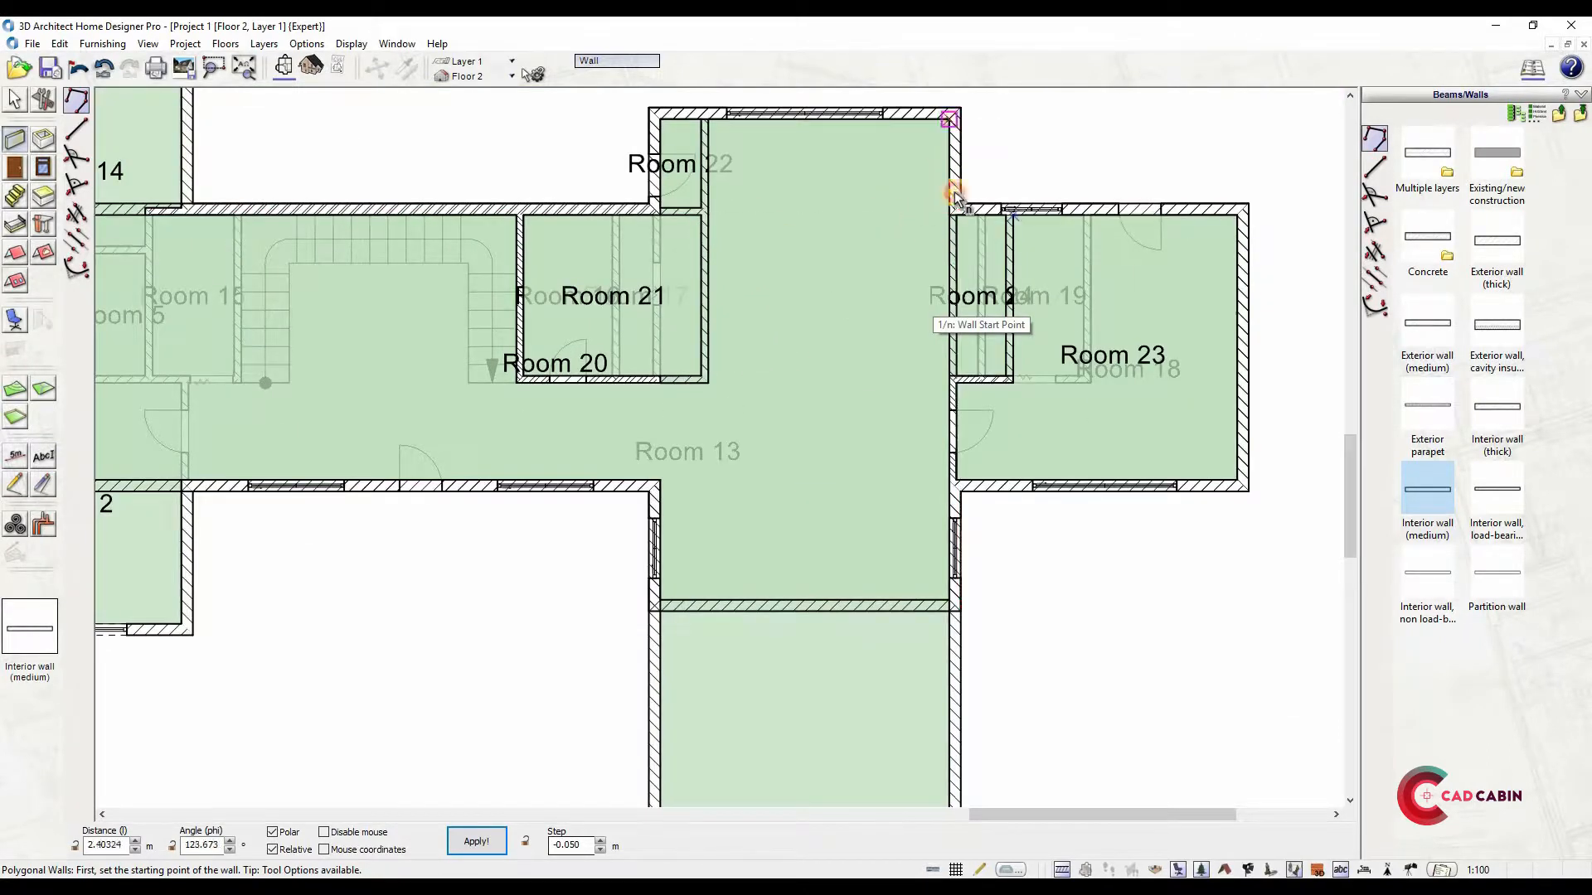
Draw an interior wall across the central block, 4 m from its rear wall, to form the rear bedroom
left_click(946, 292)
key("Escape")
left_click(705, 113)
scroll(703, 113, "up", 1)
key("Escape")
scroll(630, 319, "up", 2)
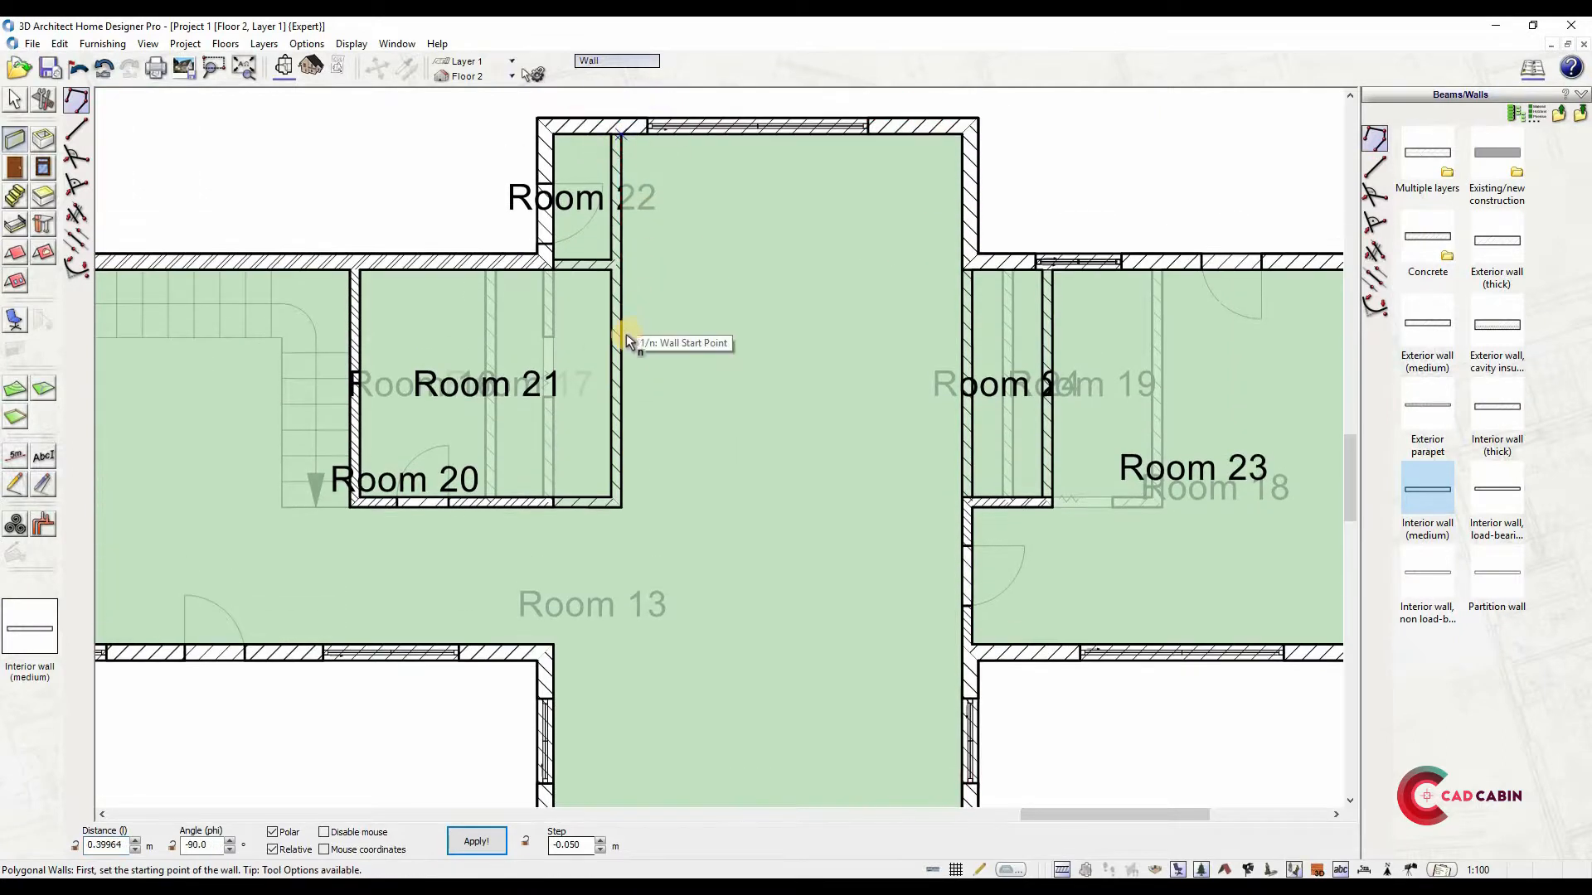
left_click(622, 385)
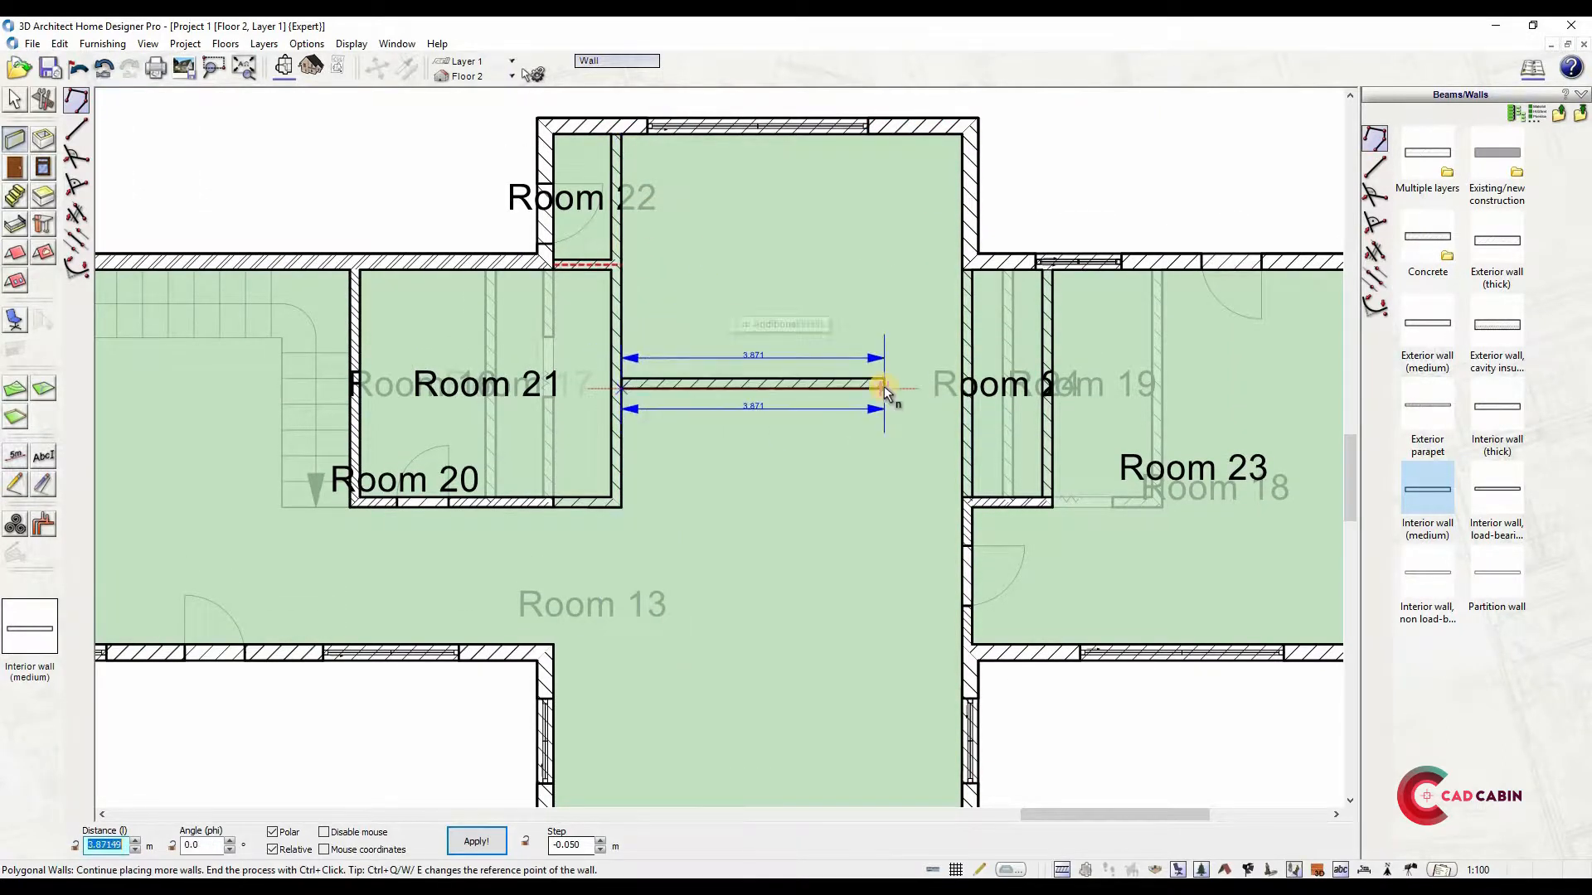
key("Escape")
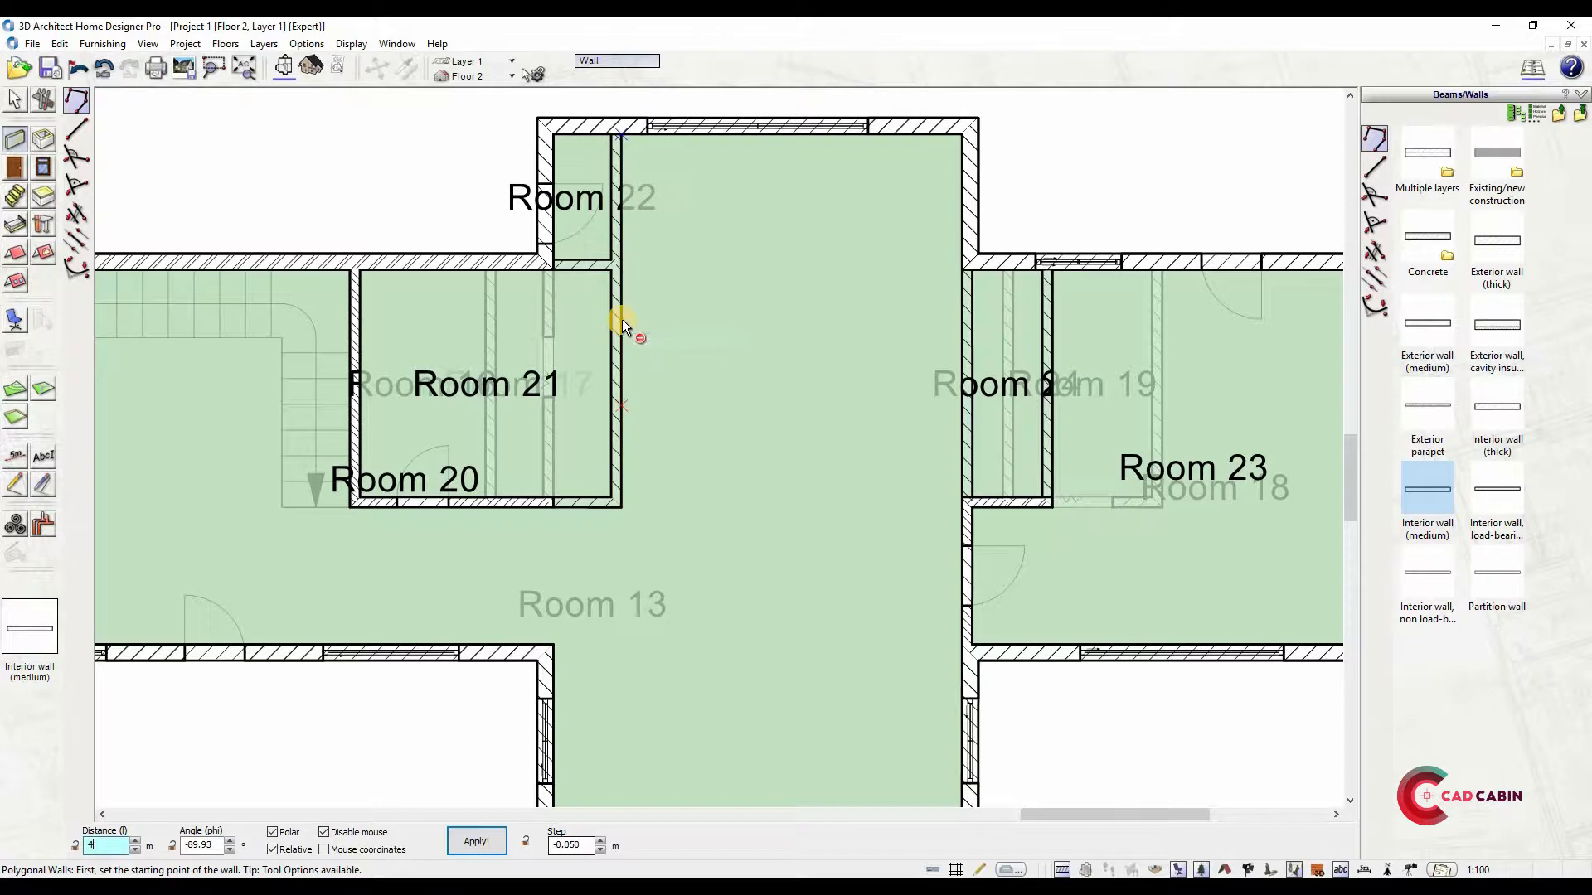
left_click(622, 401)
scroll(960, 404, "up", 3)
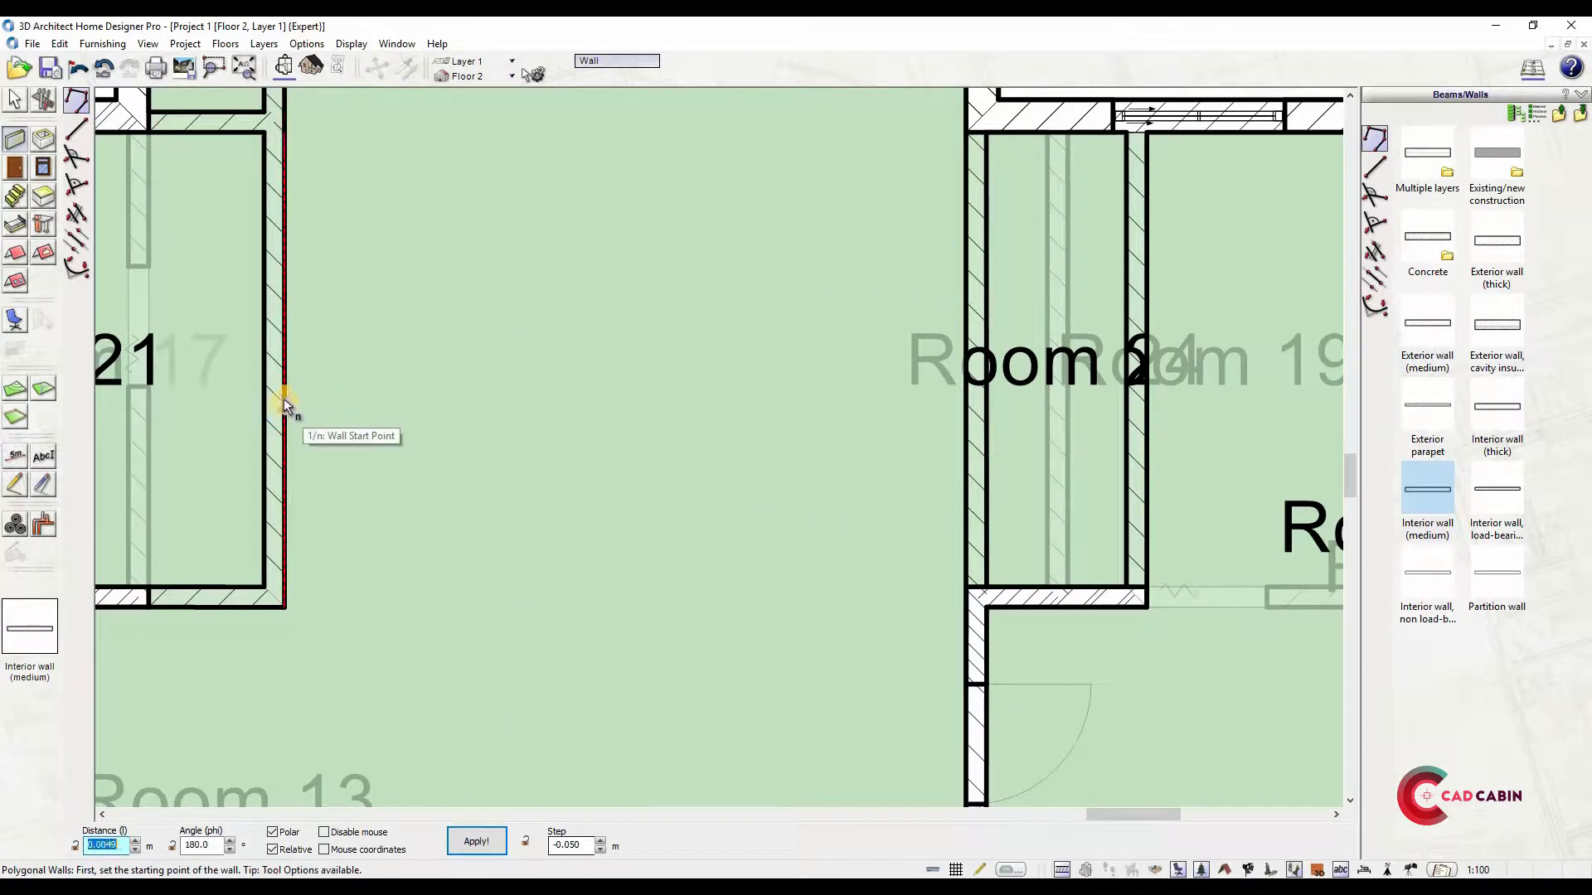
left_click(968, 415, "ctrl")
Draw interior walls along the staircase's inner edges and on to the front exterior wall, enclosing a room between the stair flights
scroll(853, 415, "down", 5)
scroll(499, 497, "up", 1)
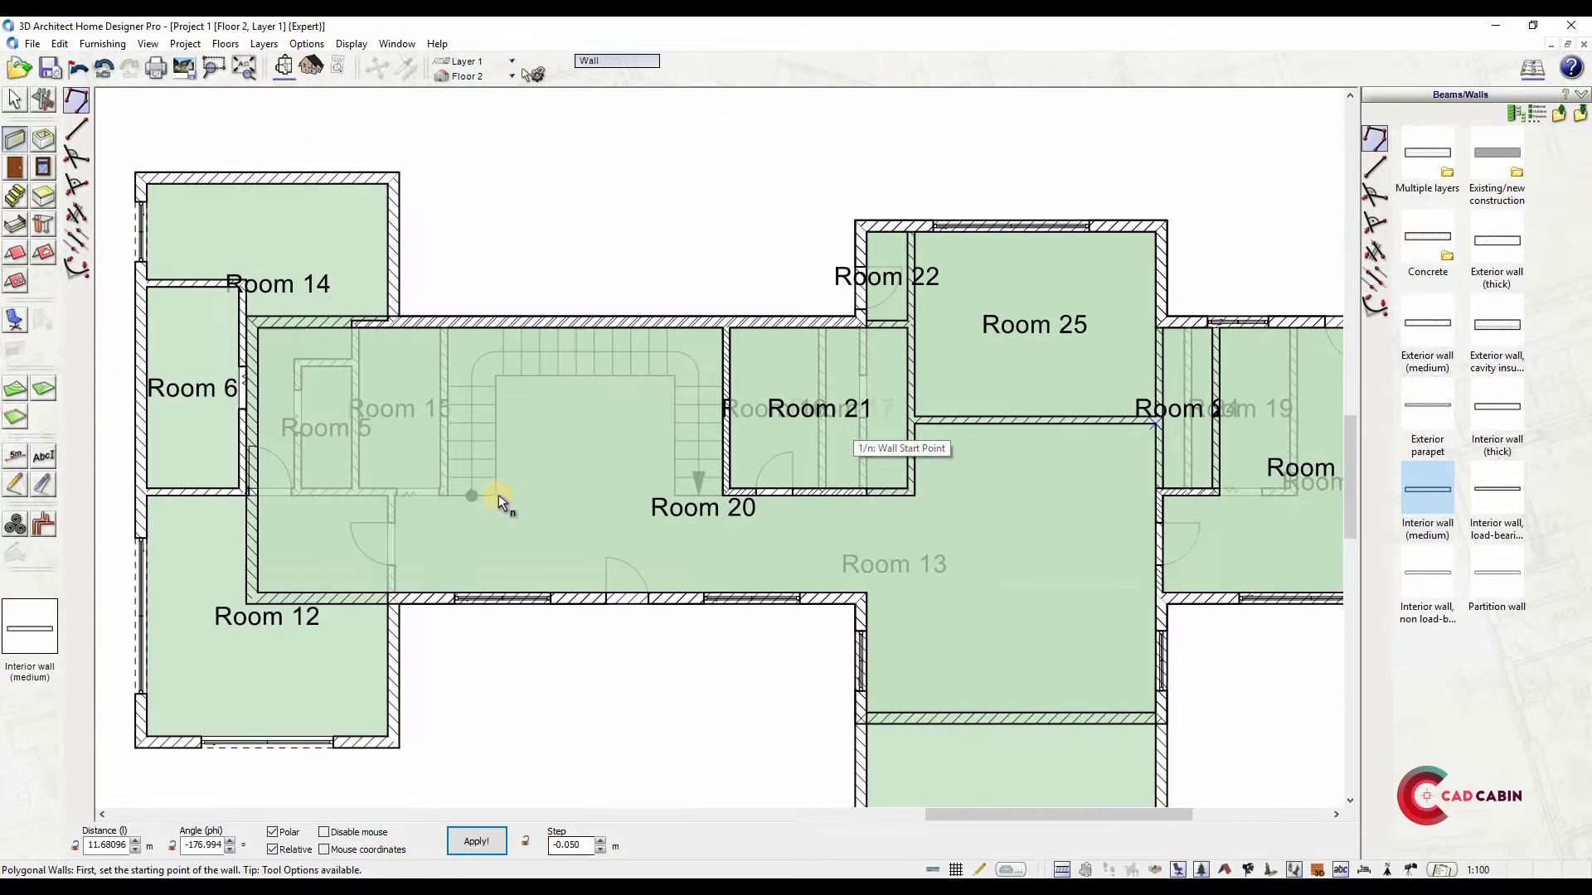
left_click(496, 496)
left_click(497, 376, "ctrl")
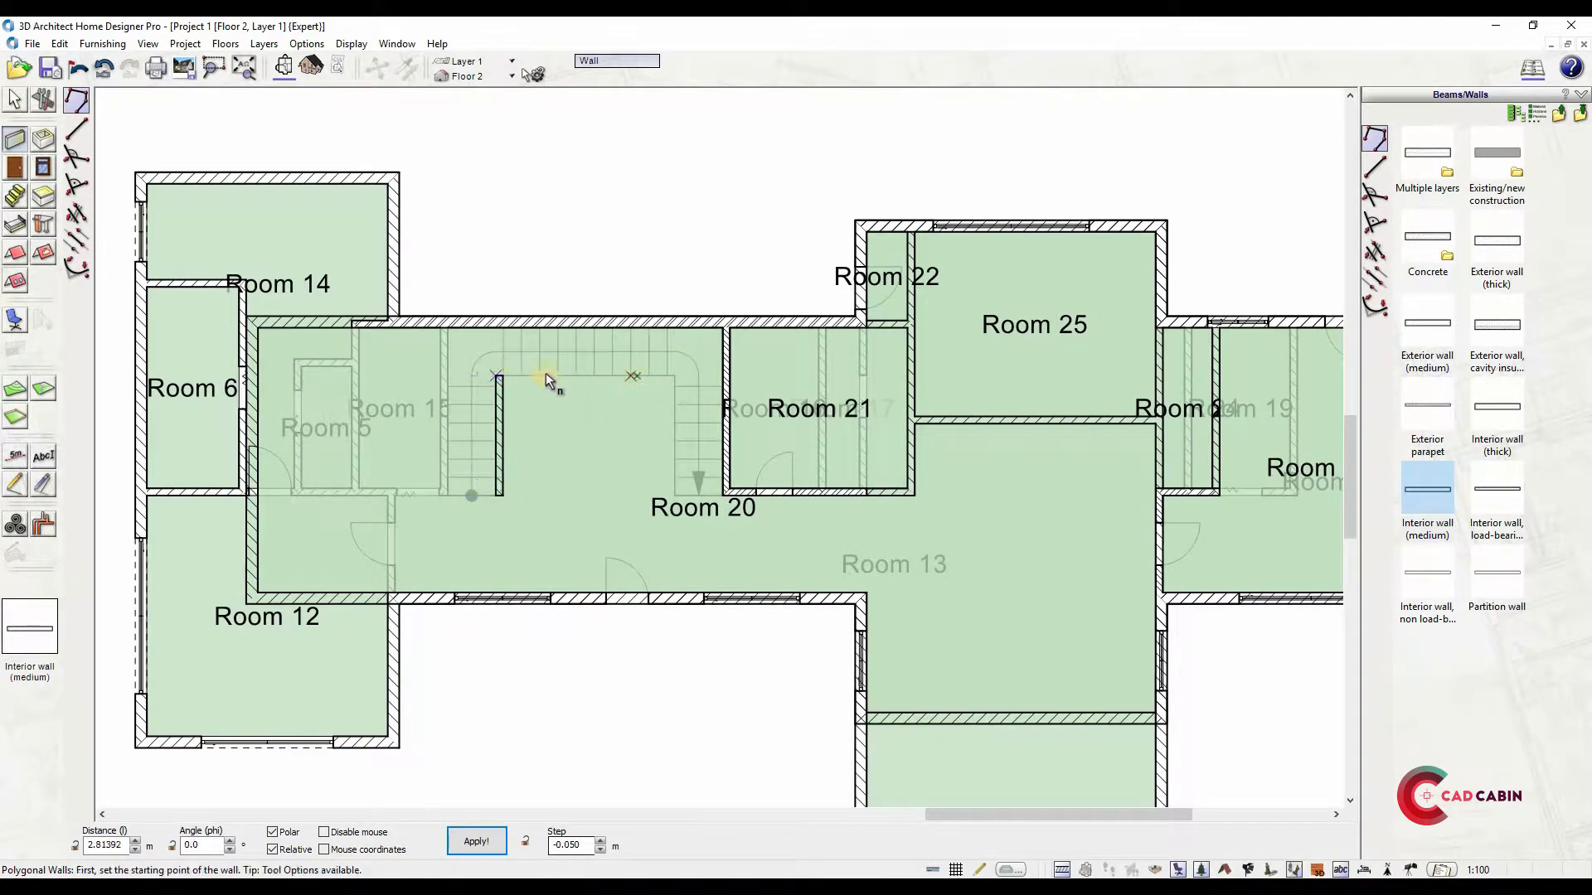
left_click(497, 377)
left_click(672, 378)
left_click(671, 593)
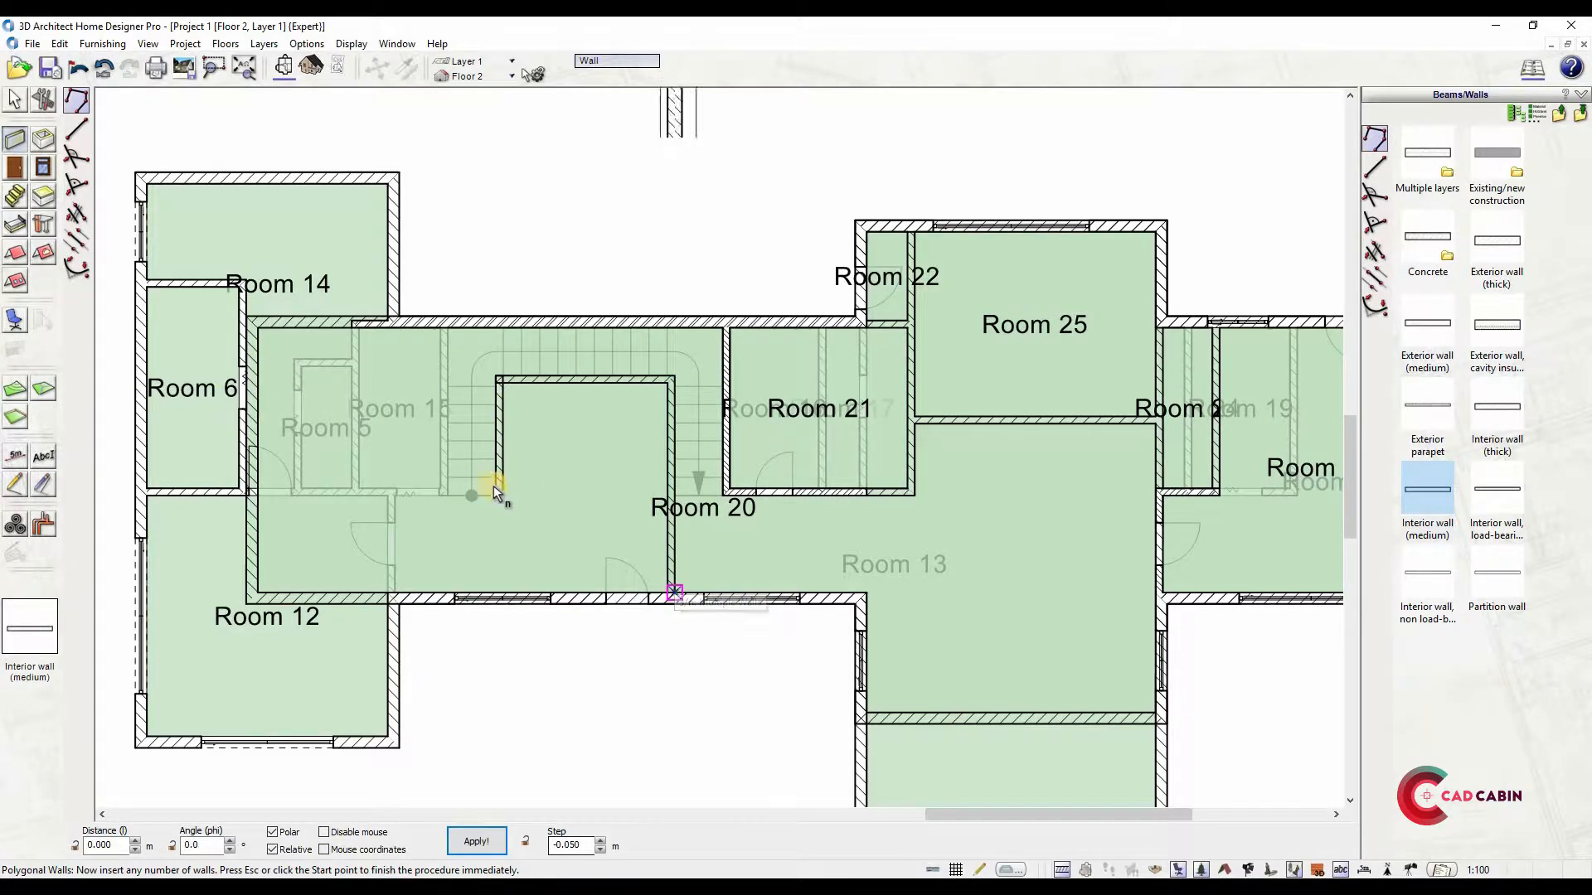
left_click(505, 591, "ctrl")
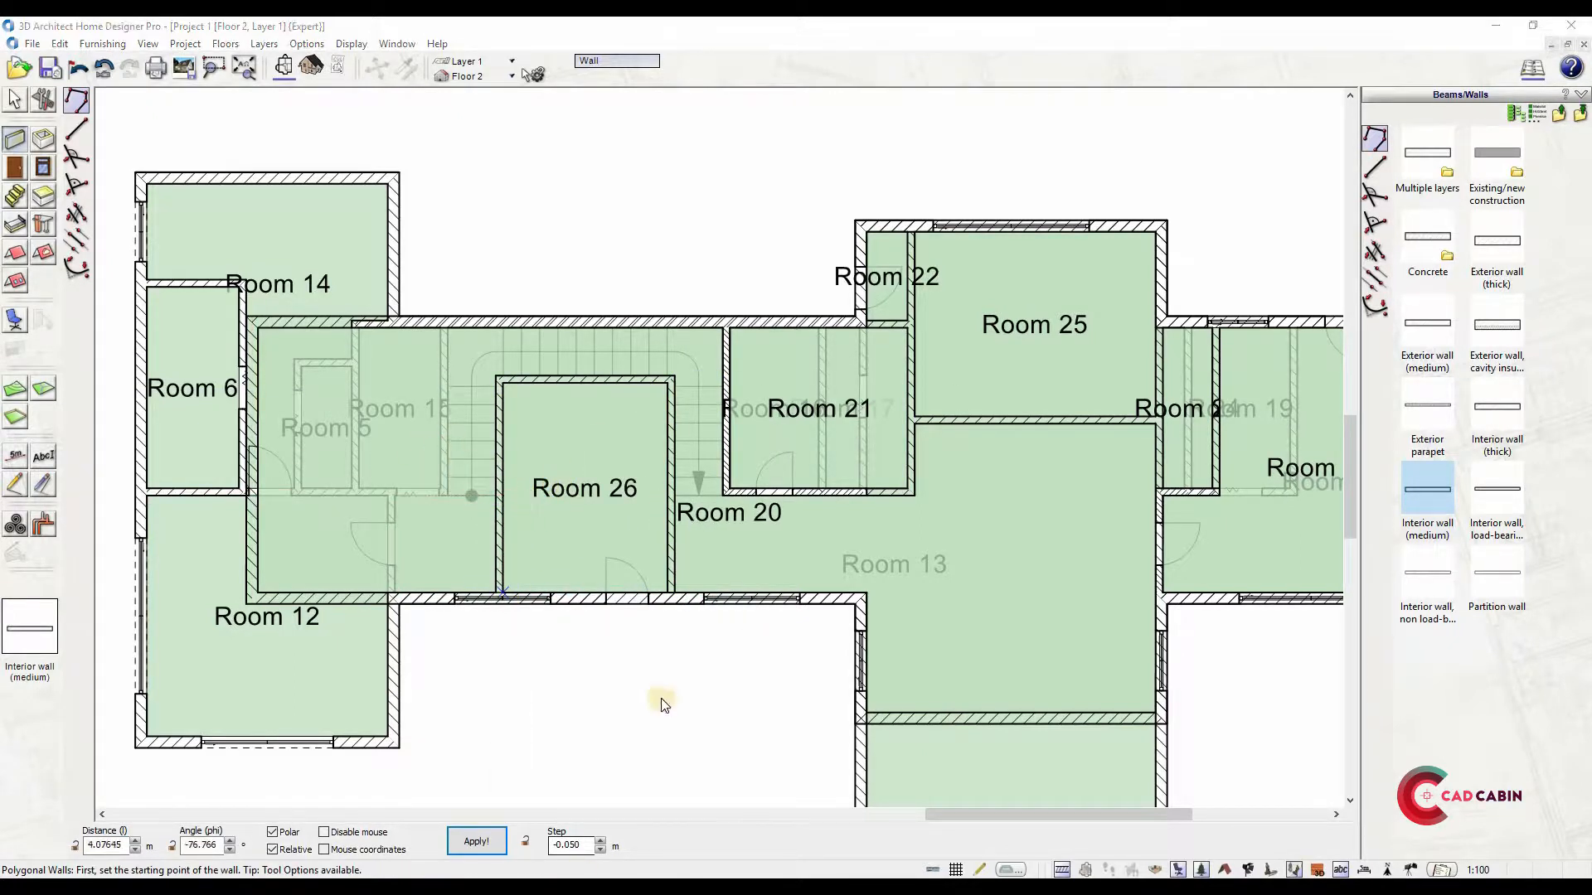
Draw a 1 m interior wall across the start of the stairs and continue it along their outer edge to the rear exterior wall
left_click(448, 496)
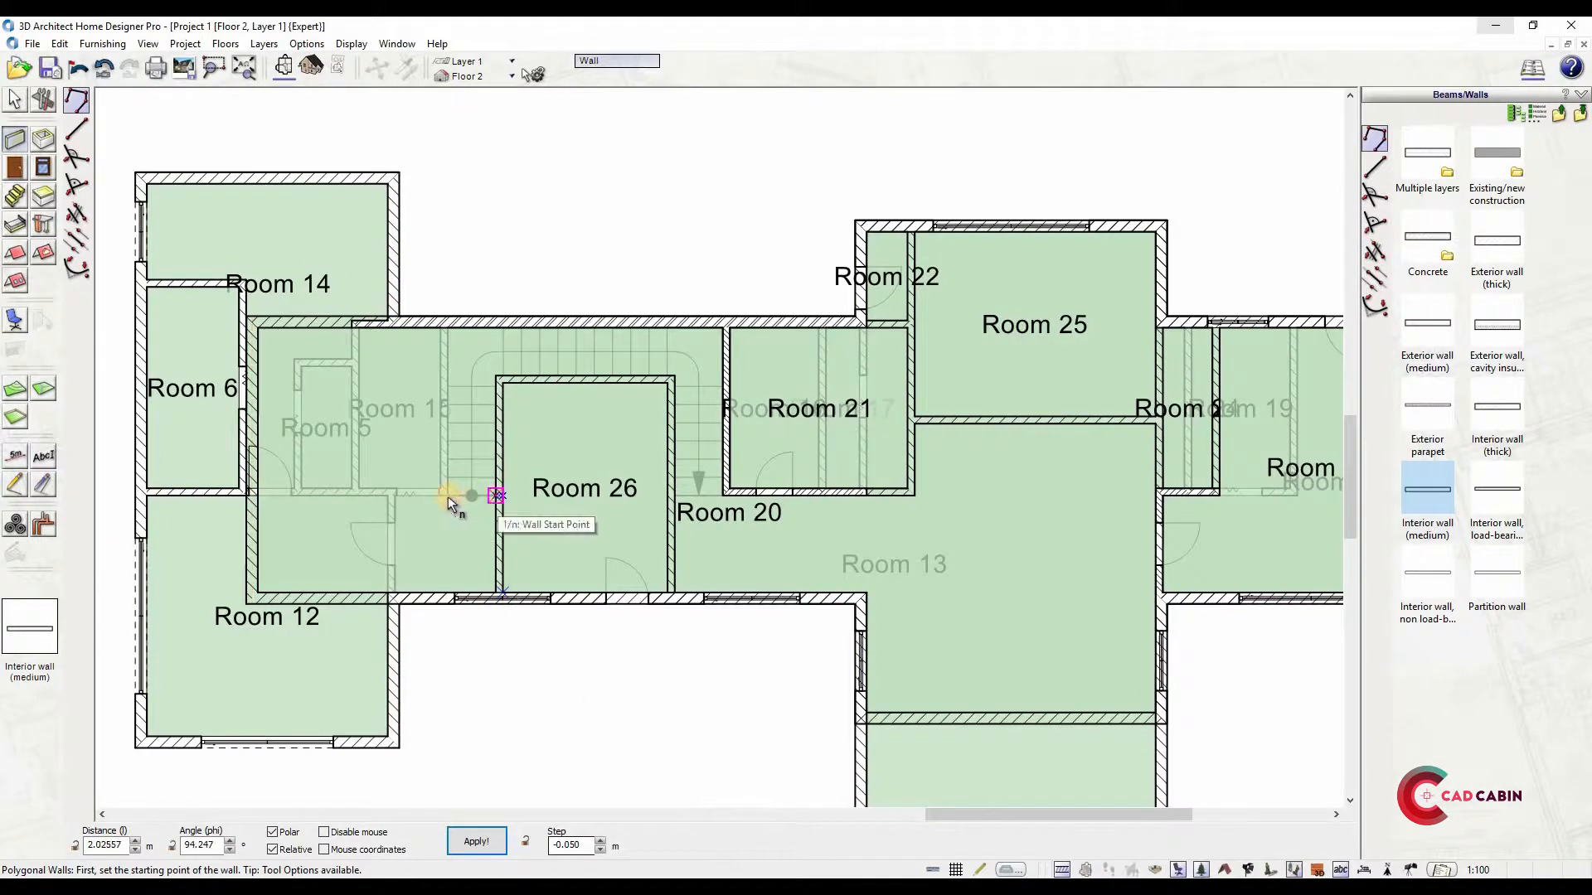
scroll(452, 485, "up", 3)
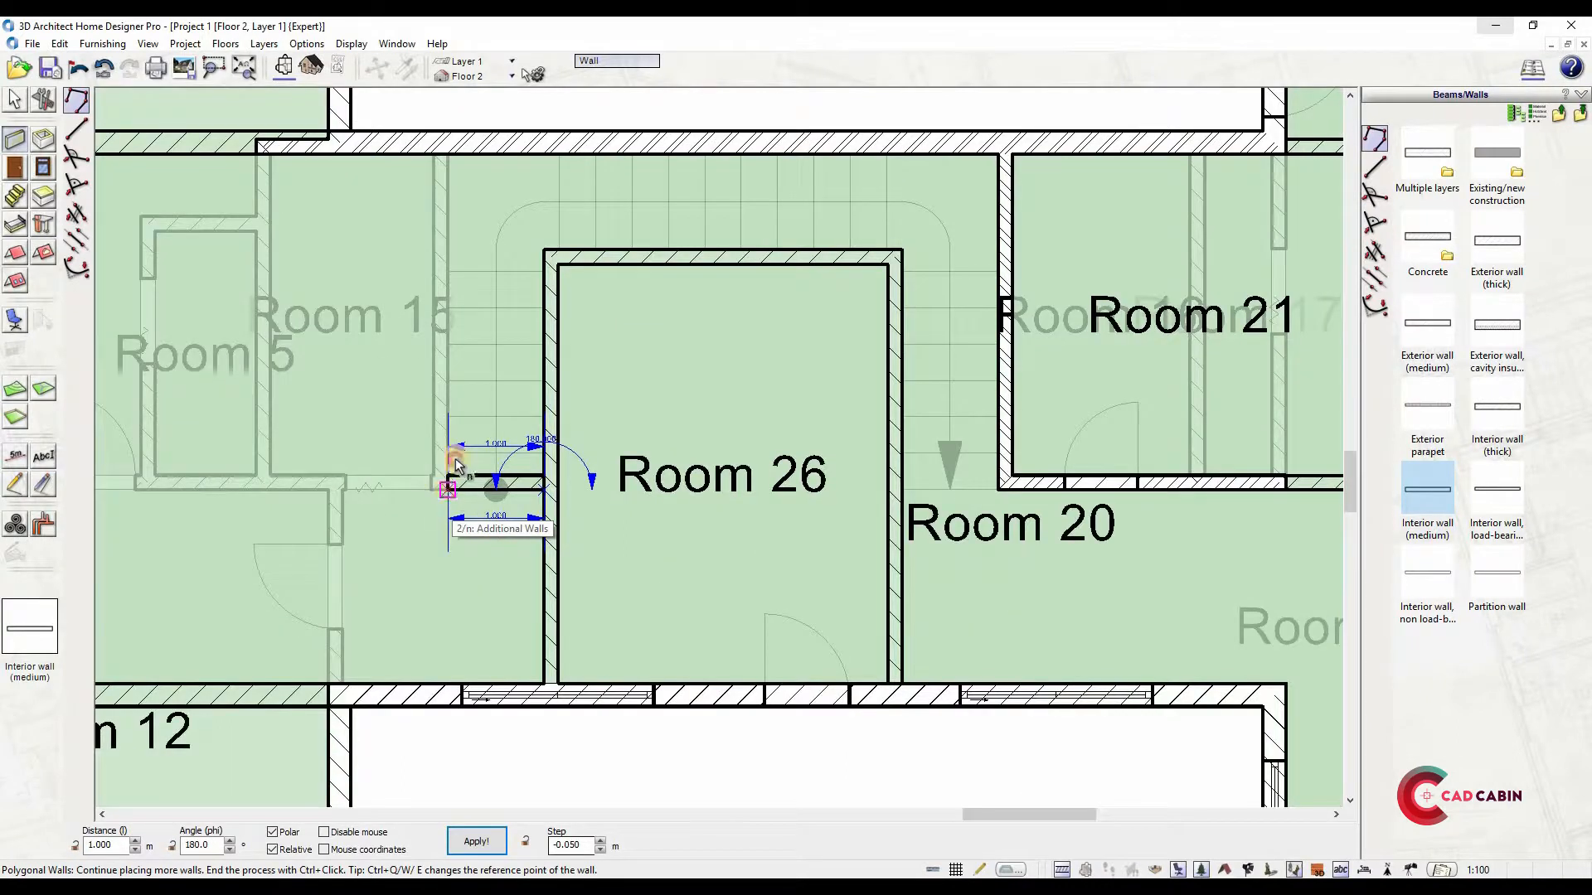
scroll(440, 486, "up", 2)
left_click(447, 490)
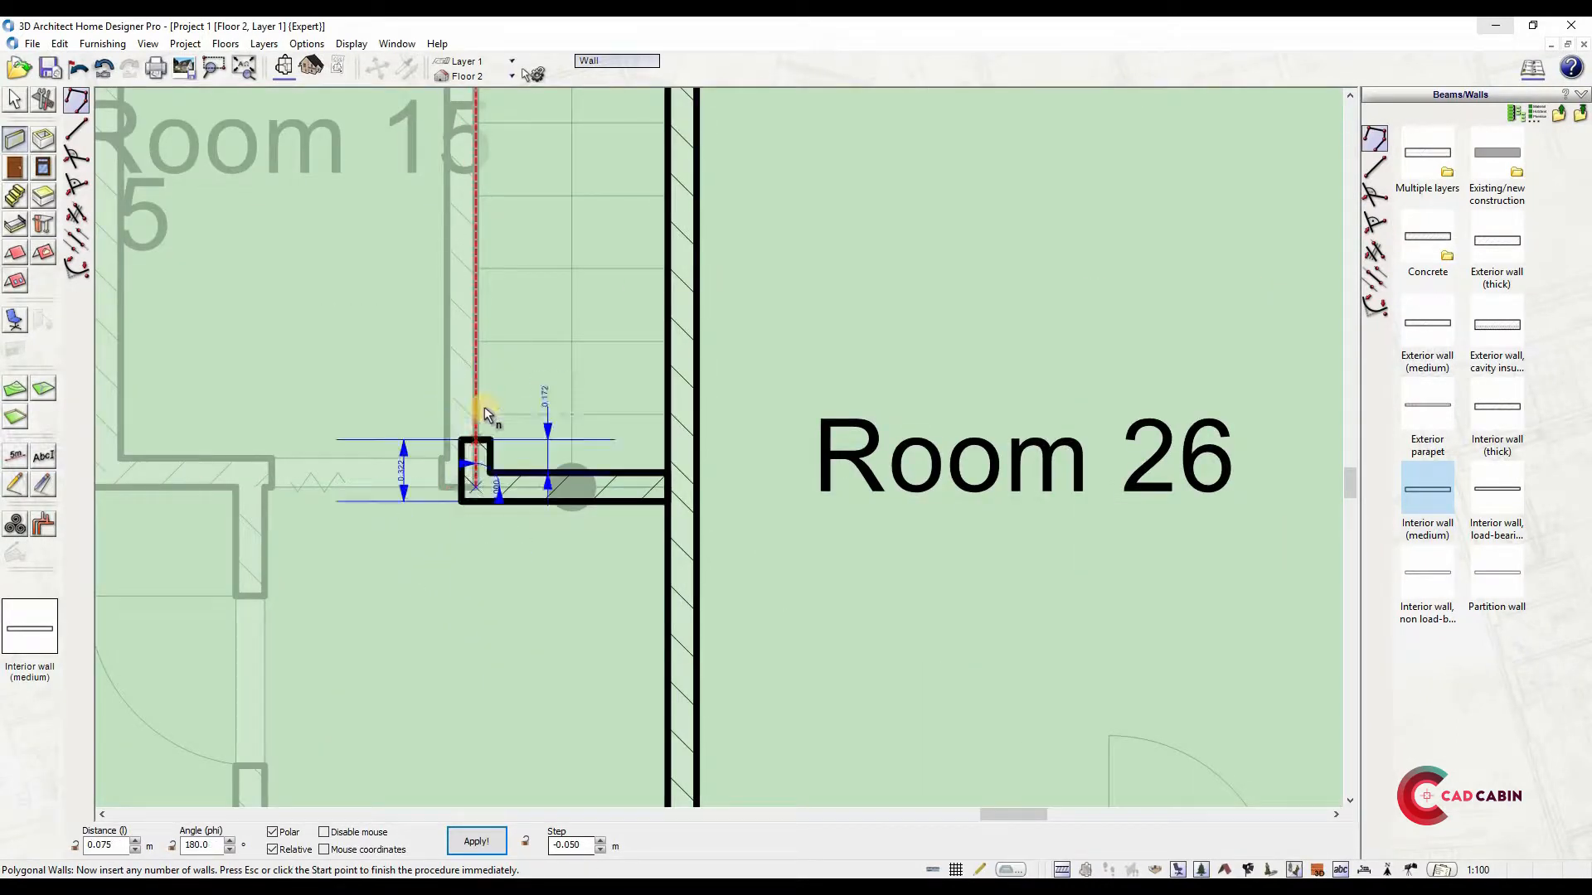
scroll(490, 150, "down", 3)
left_click(490, 151, "ctrl")
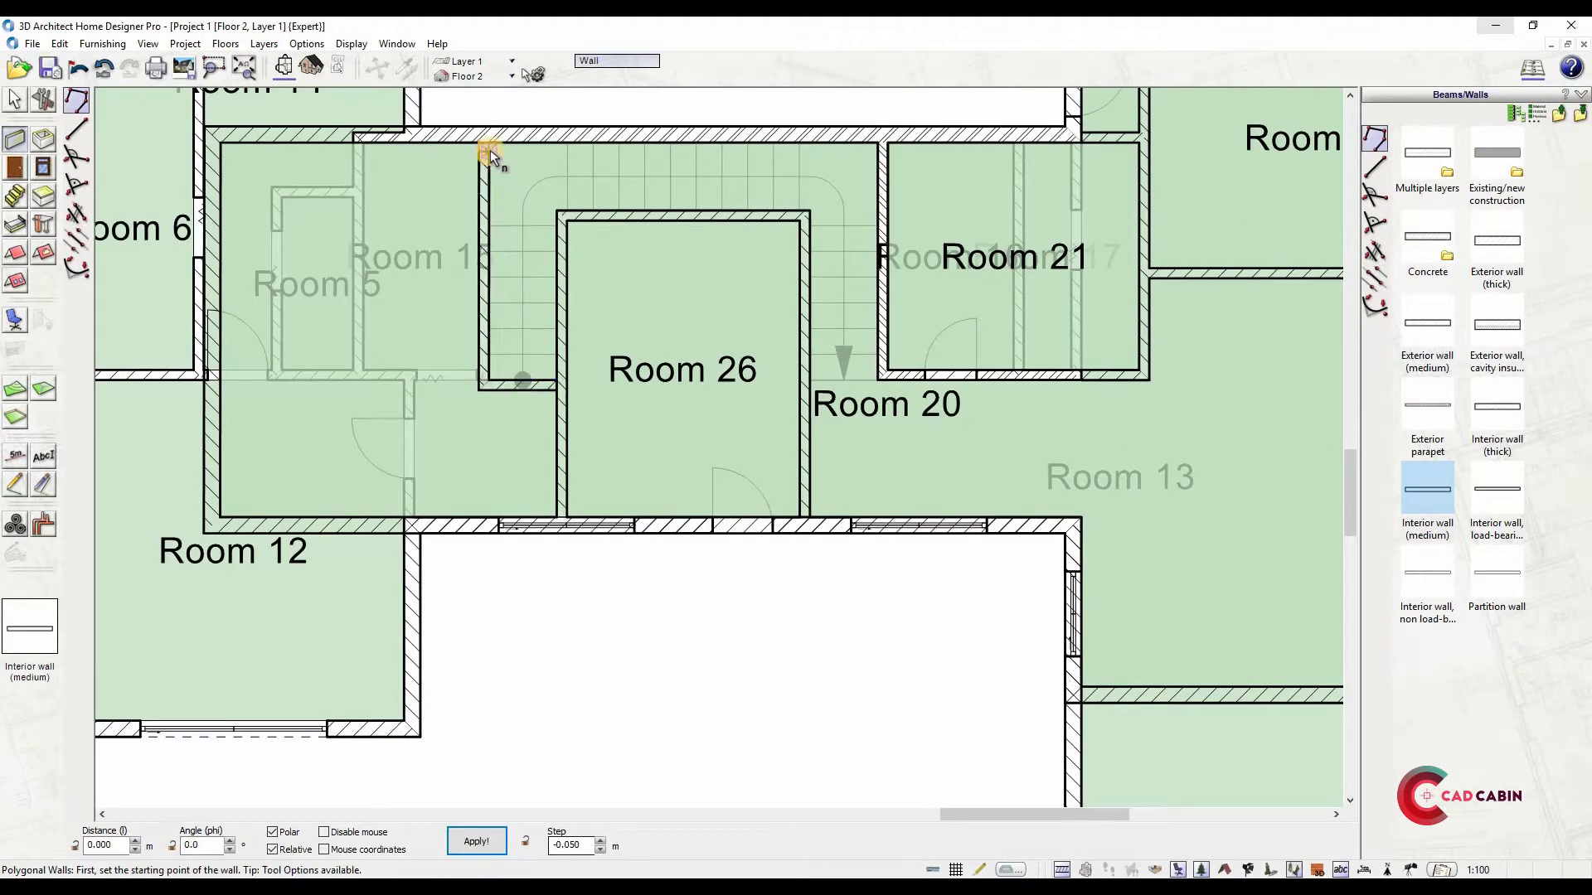
scroll(490, 151, "up", 2)
left_click(485, 136)
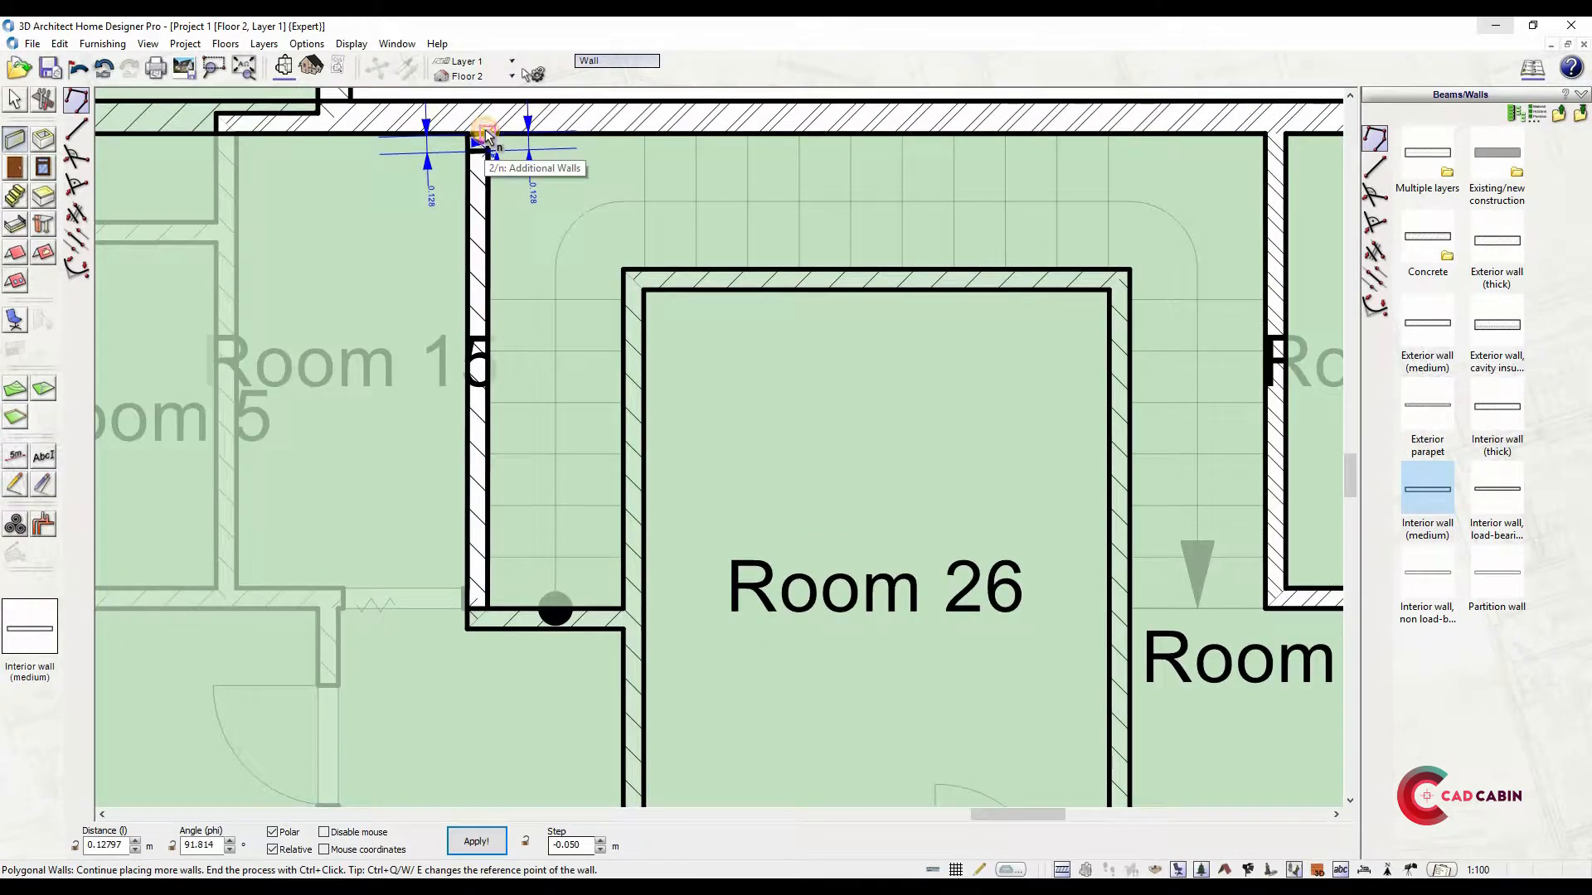
Examine the upper-floor wall layout with only the active floor visible, and restore the display of all floors
scroll(563, 242, "down", 3)
scroll(593, 398, "up", 1)
scroll(694, 362, "down", 1)
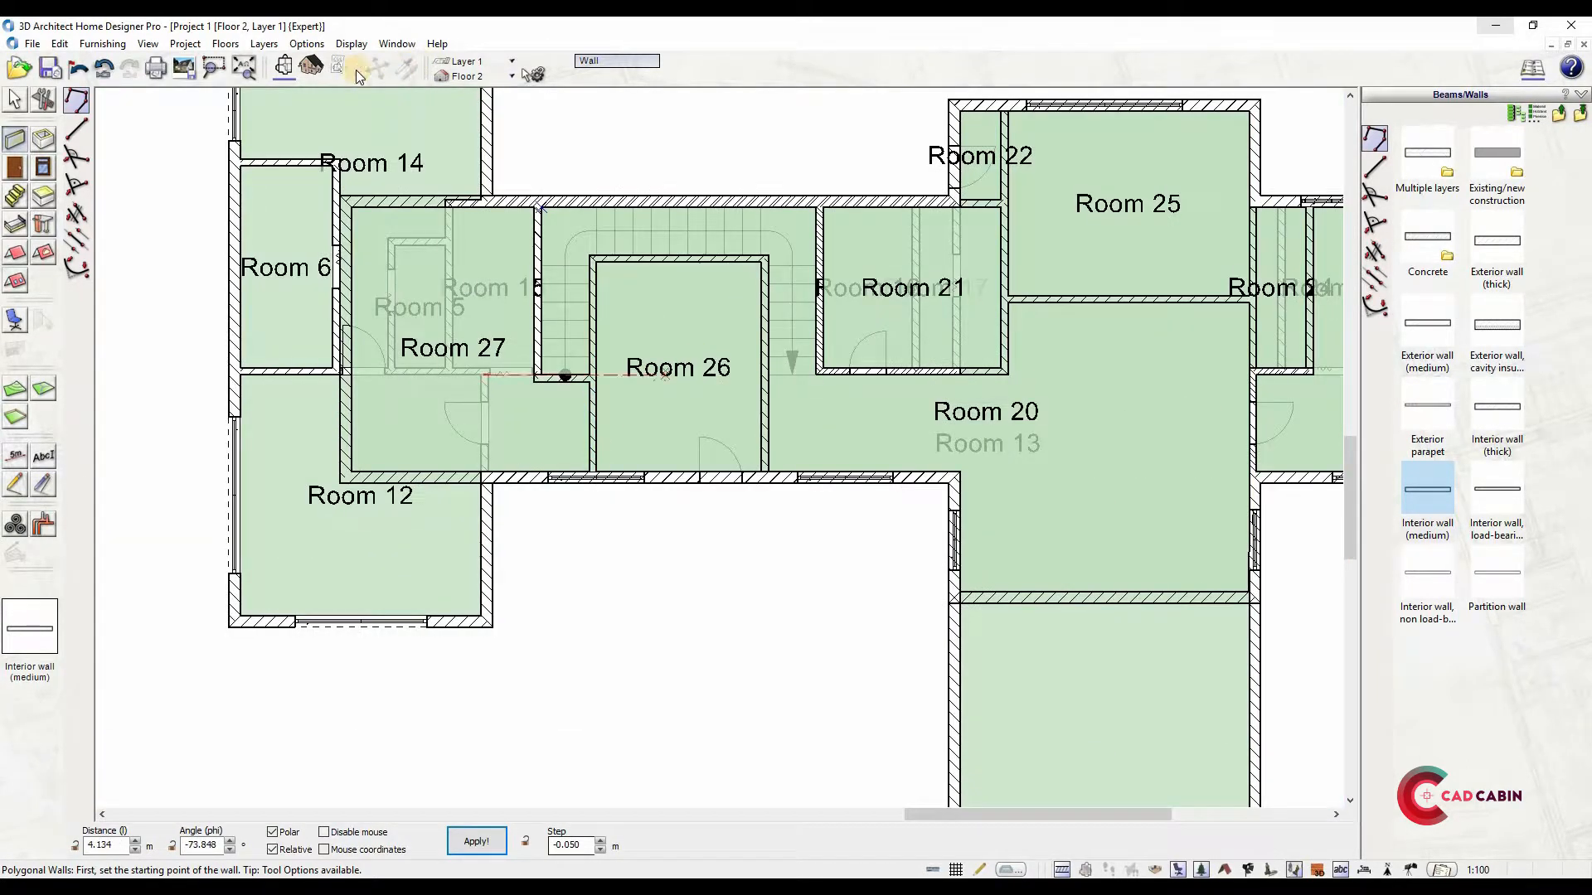
left_click(226, 43)
left_click(325, 225)
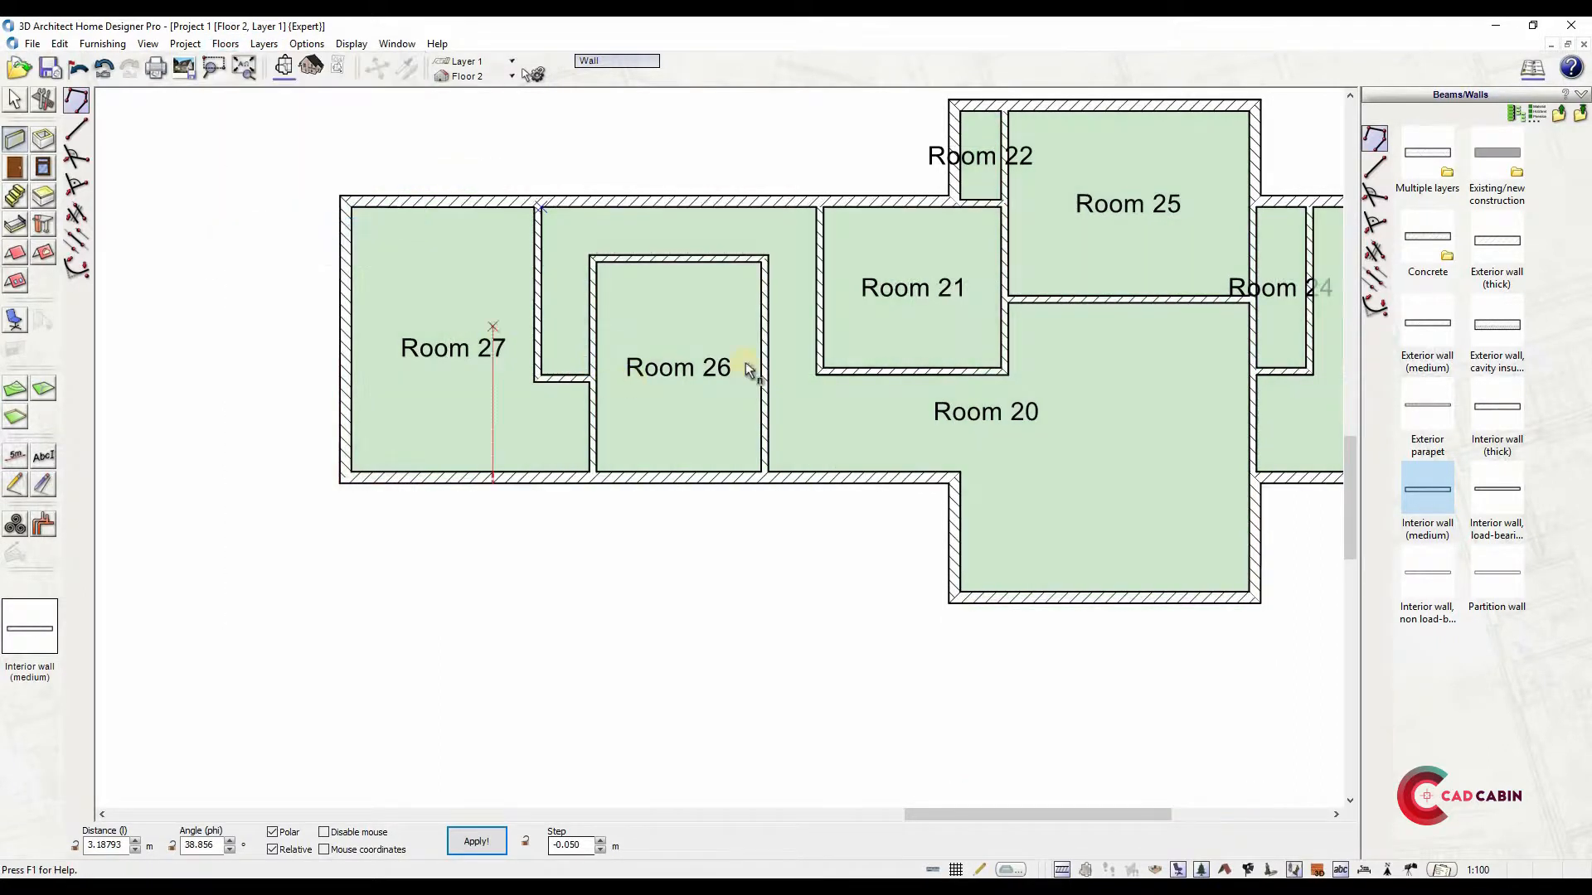
scroll(747, 370, "down", 2)
middle_click_drag(714, 378, 654, 381)
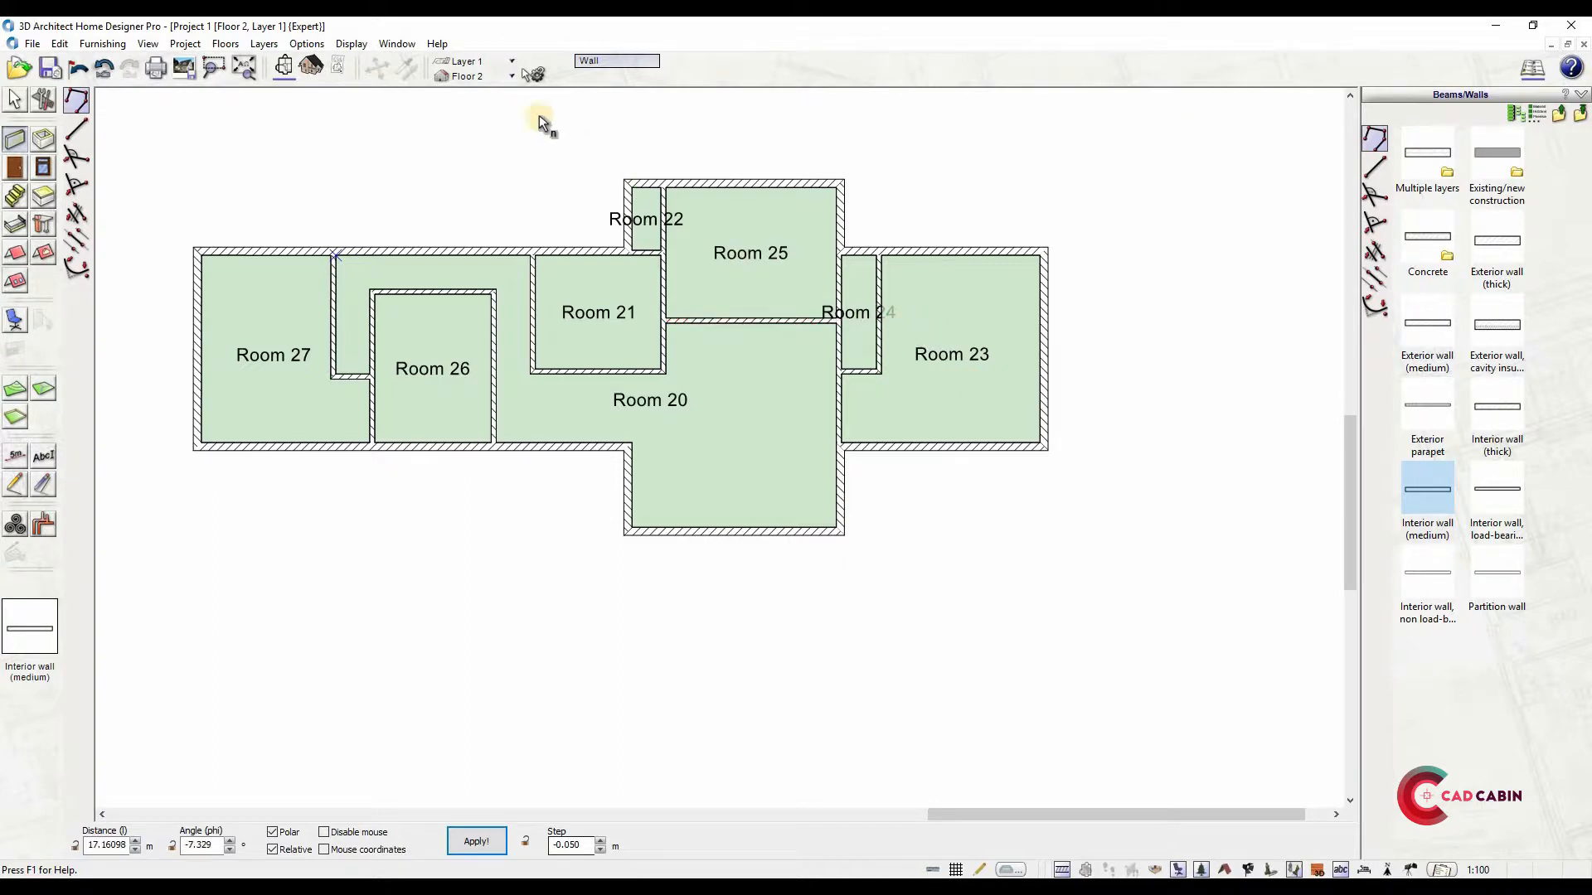
left_click(322, 73)
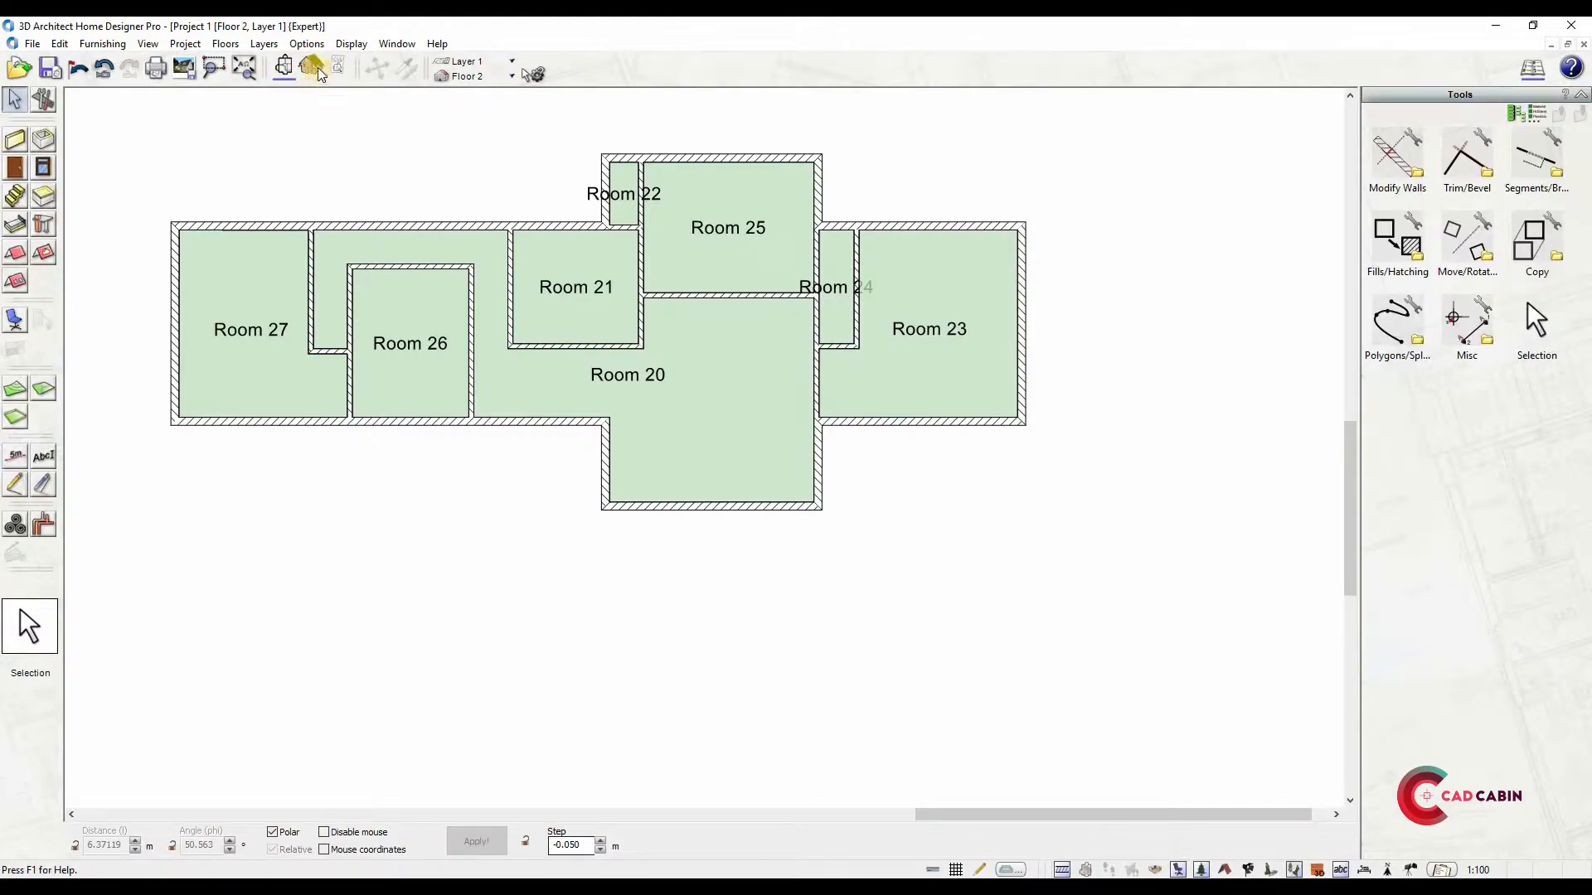
left_click(298, 66)
left_click(284, 67)
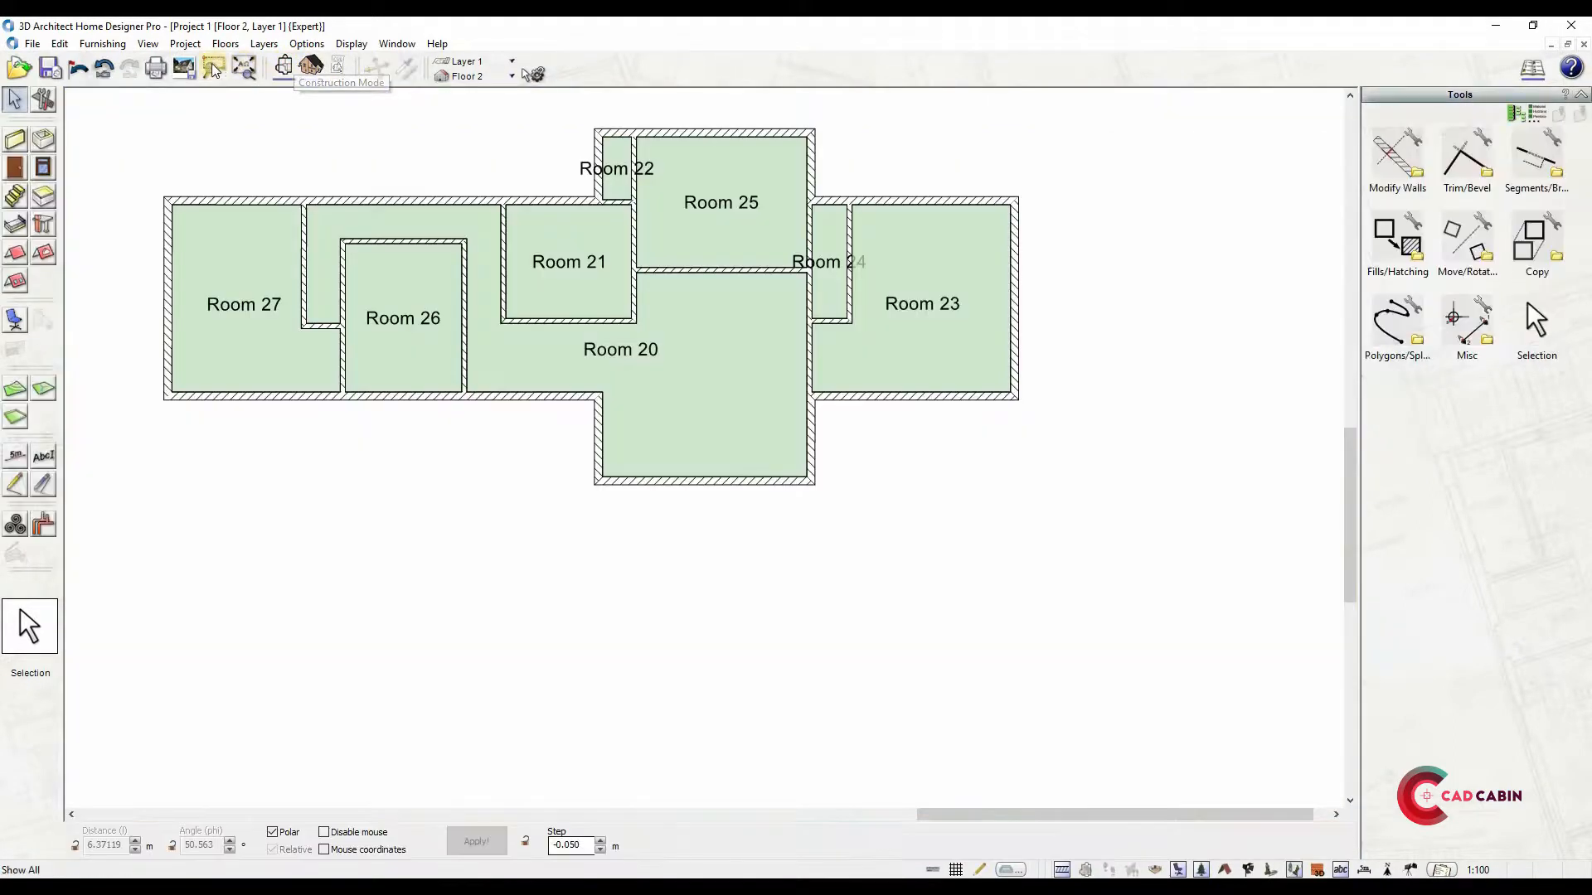
left_click(235, 44)
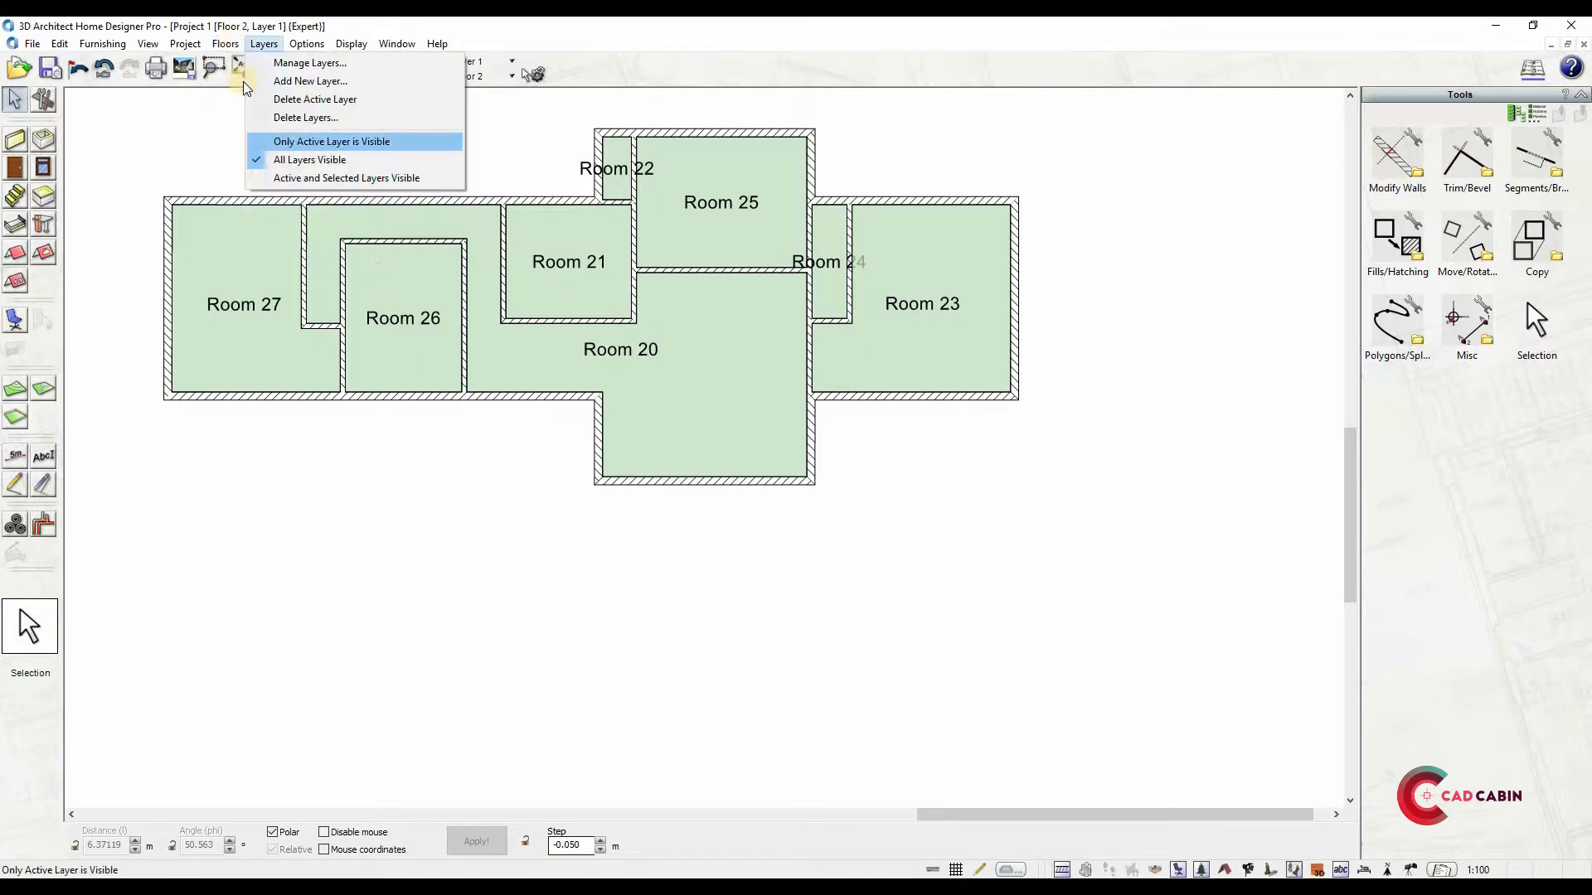
left_click(290, 245)
scroll(649, 305, "down", 1)
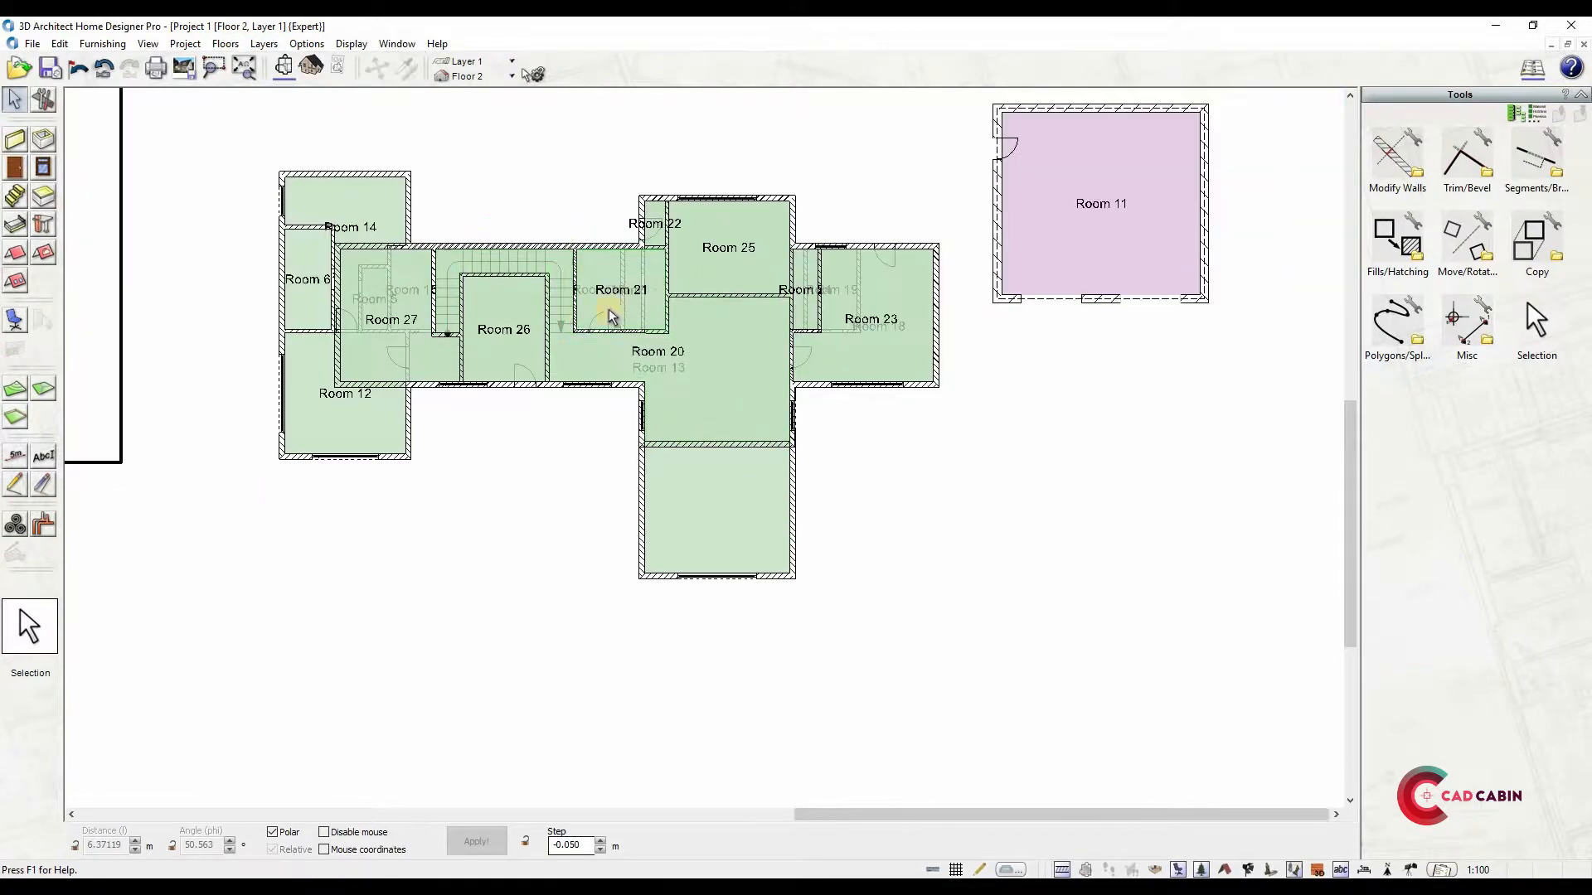
Place a 76.0 cm x 188.5 cm Light Wood door midway in the wall between Room 20 and Room 23, opening into Room 23
scroll(612, 312, "up", 1)
middle_click_drag(914, 334, 736, 420)
left_click(15, 168)
left_click(1559, 115)
double_click(1499, 179)
double_click(1438, 192)
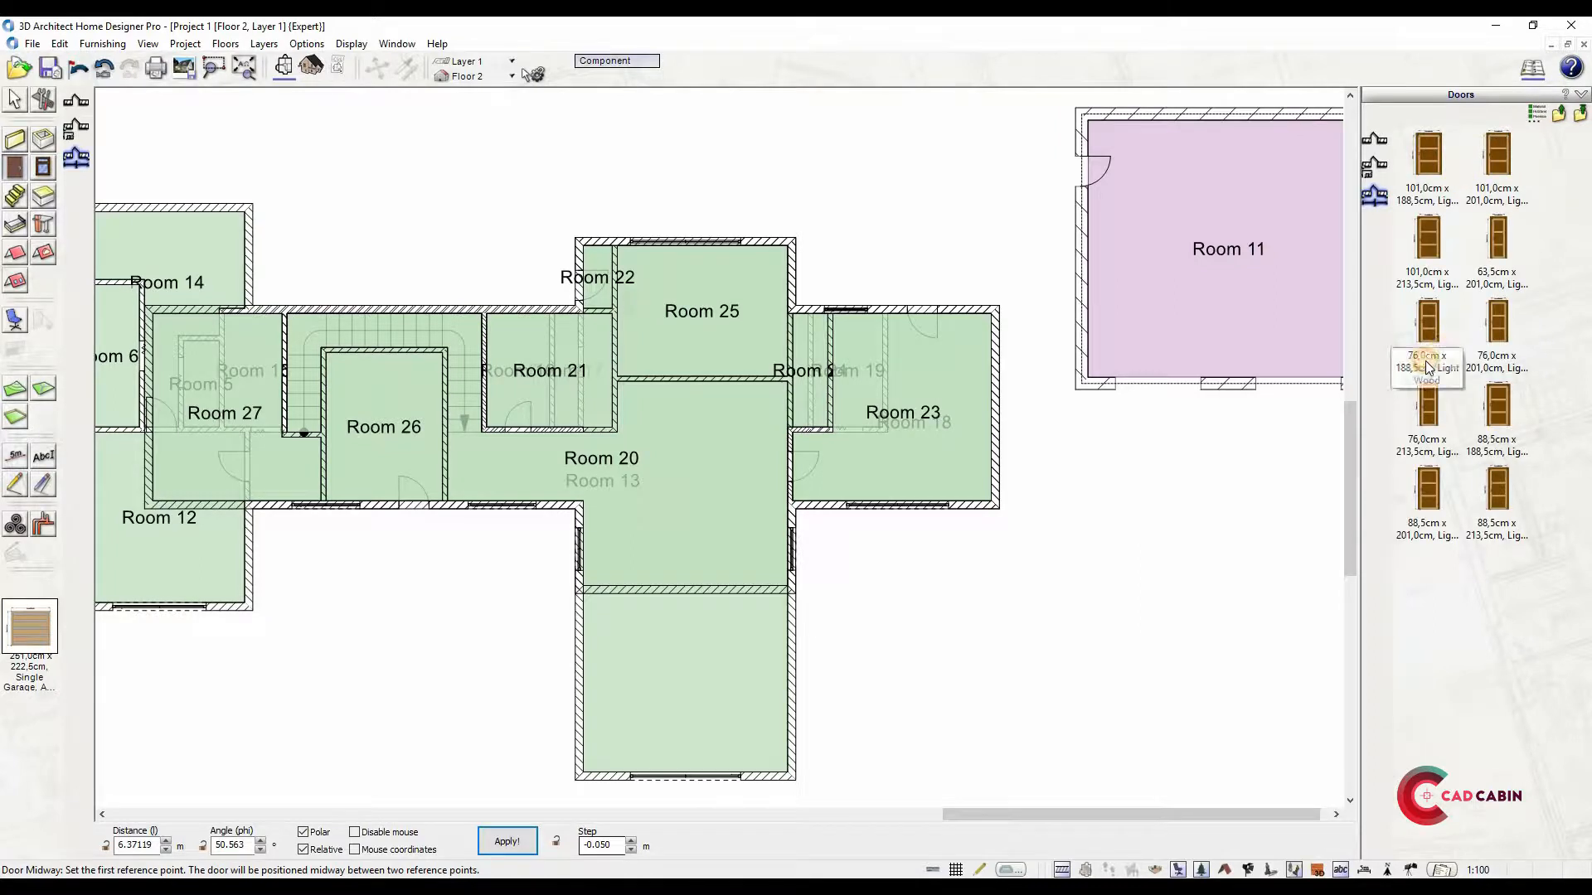
left_click(1457, 336)
scroll(692, 585, "up", 5)
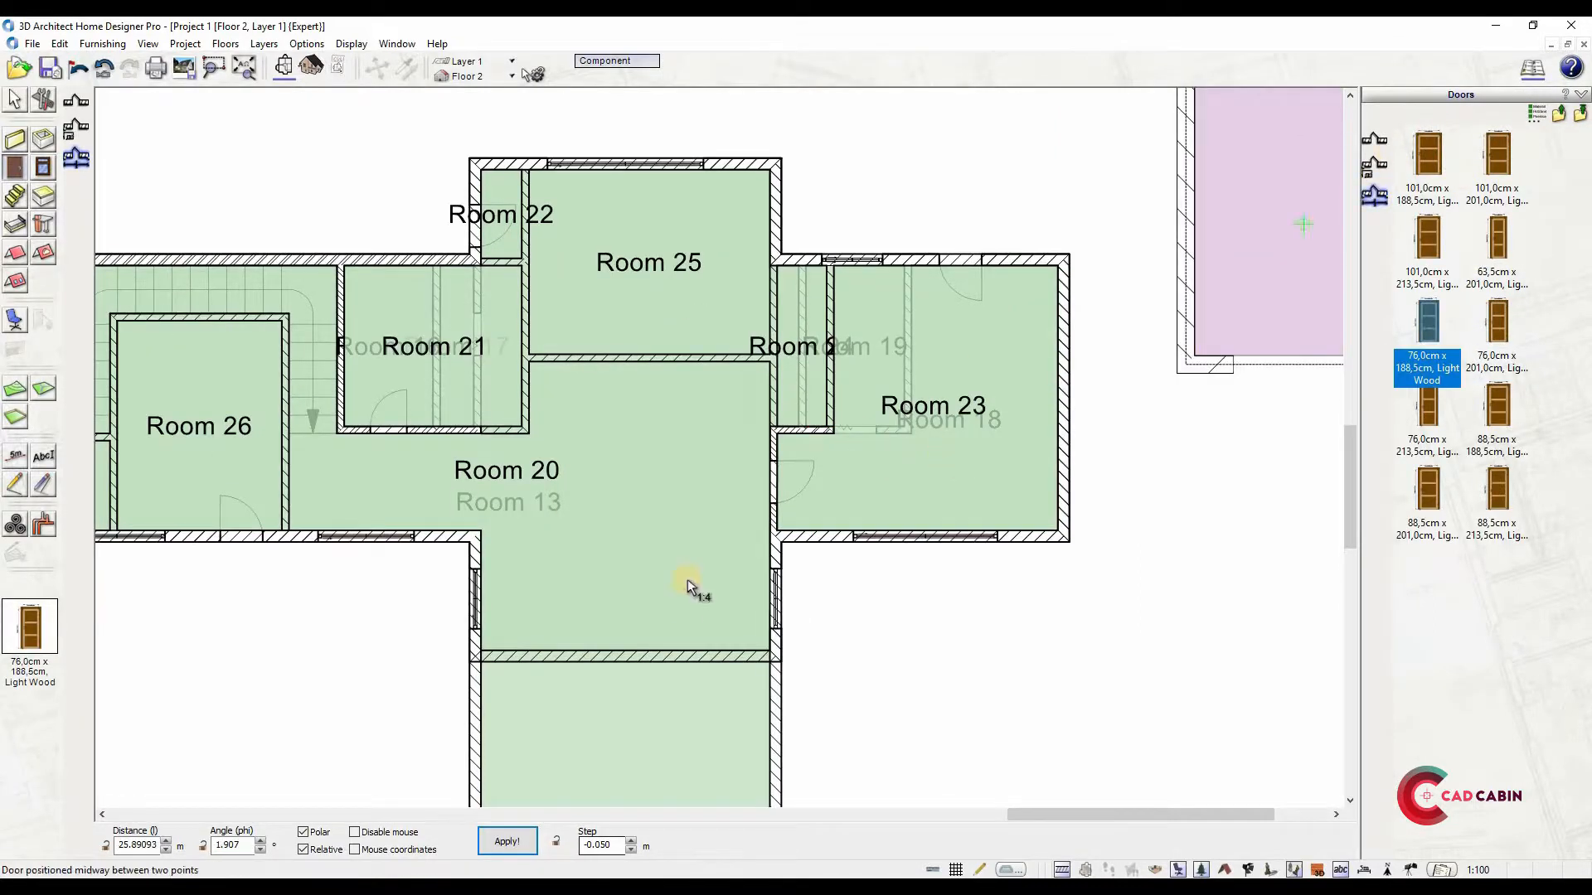
left_click(792, 374)
left_click(792, 568)
left_click(839, 456)
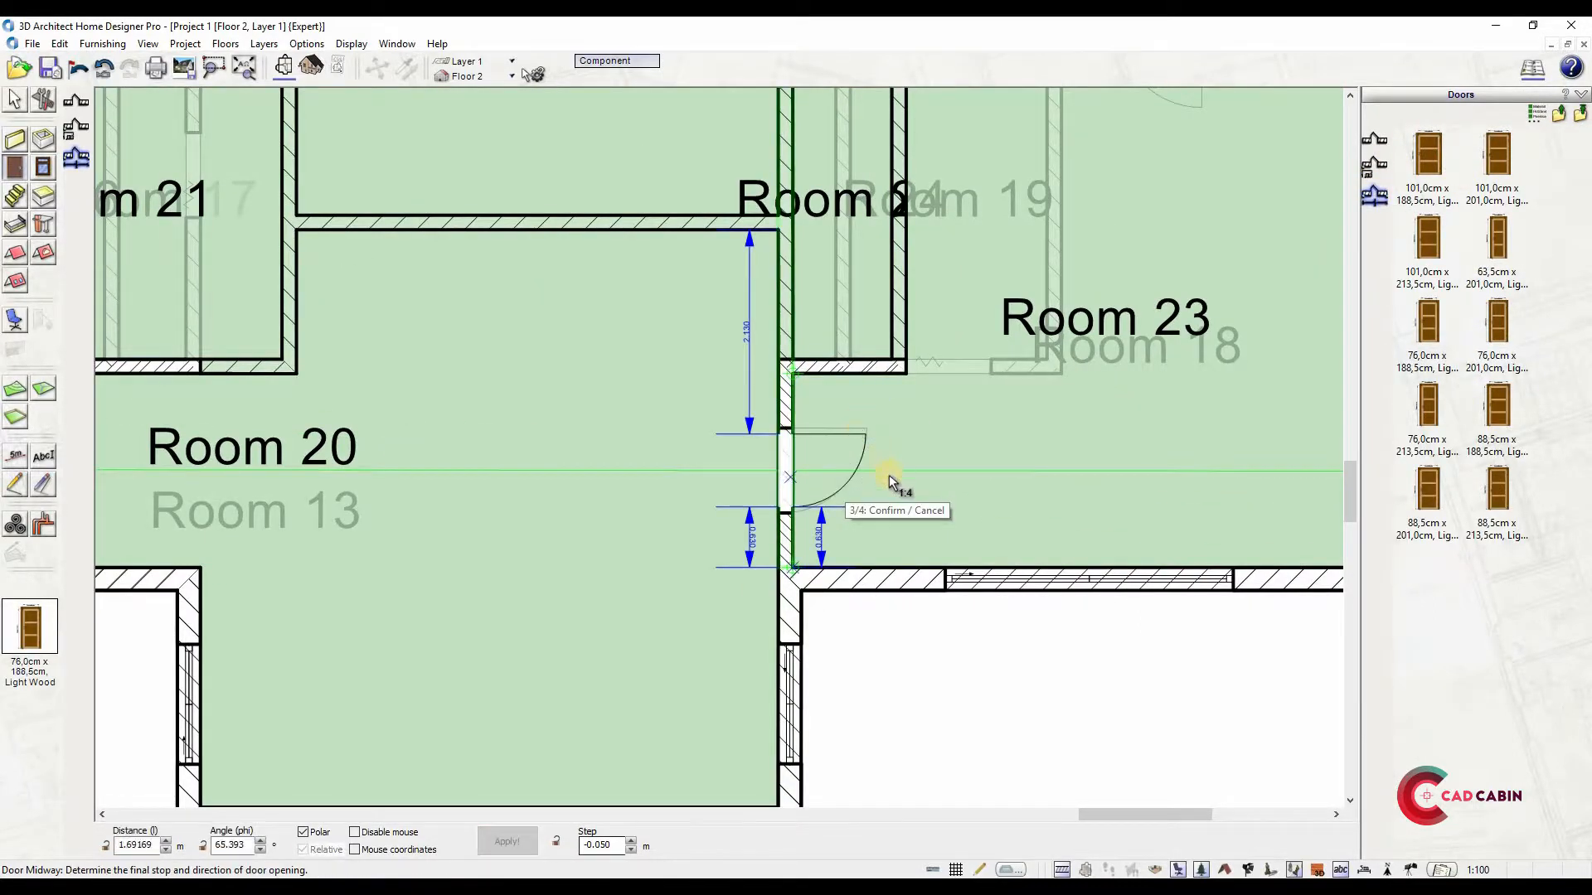
left_click(891, 474)
Place freely positioned 76.0 cm x 188.5 cm Light Wood doors from Room 20 into Room 25 and Room 21
middle_click_drag(644, 325, 890, 470)
left_click(1375, 167)
left_click(954, 362)
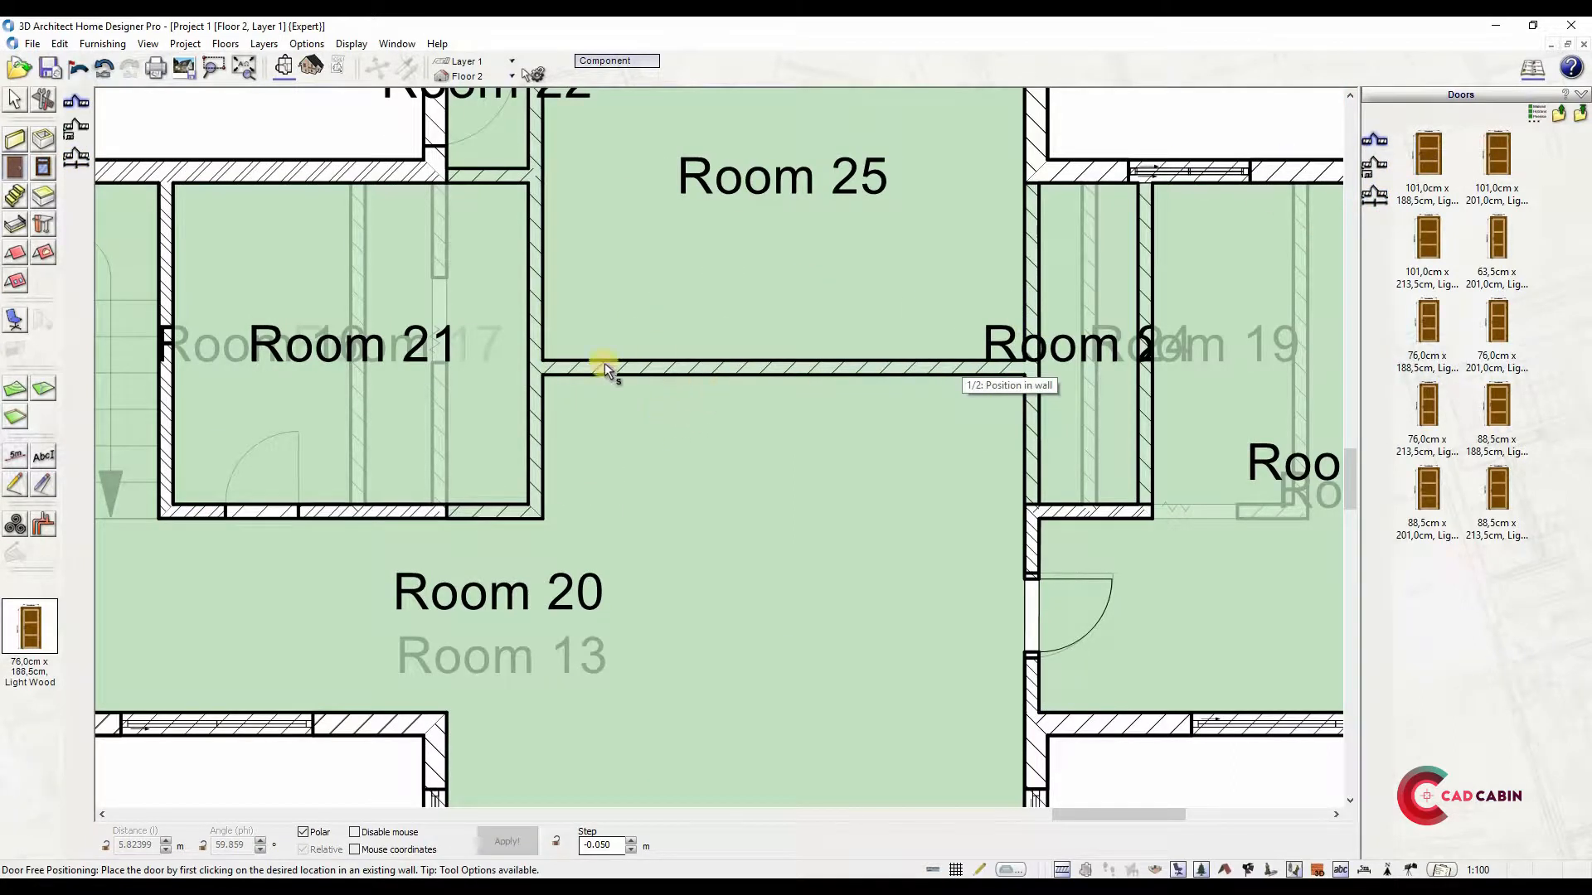
left_click(572, 363)
left_click(656, 320)
left_click(535, 494)
left_click(535, 493)
Place a 176.0 cm x 201.0 cm Light Wood double door midway in the closet wall between Room 24 and Room 23
scroll(807, 315, "down", 2)
scroll(1005, 386, "up", 1)
middle_click_drag(1004, 386, 1014, 523)
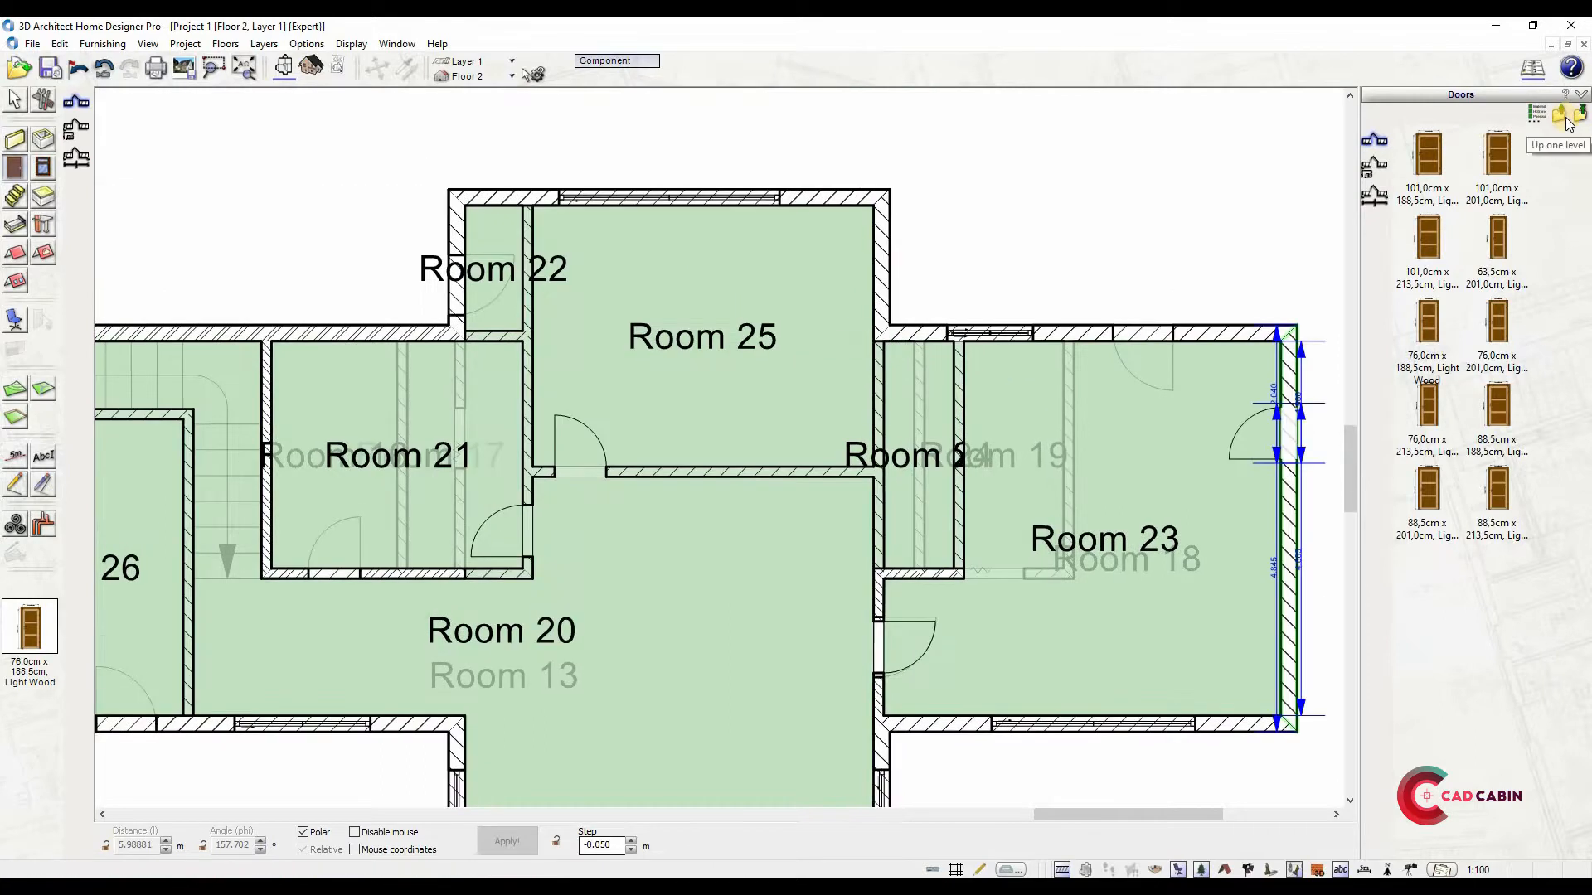
left_click(1563, 117)
left_click(1517, 159)
left_click(1414, 178)
left_click(1560, 113)
left_click(1498, 161)
left_click(1499, 157)
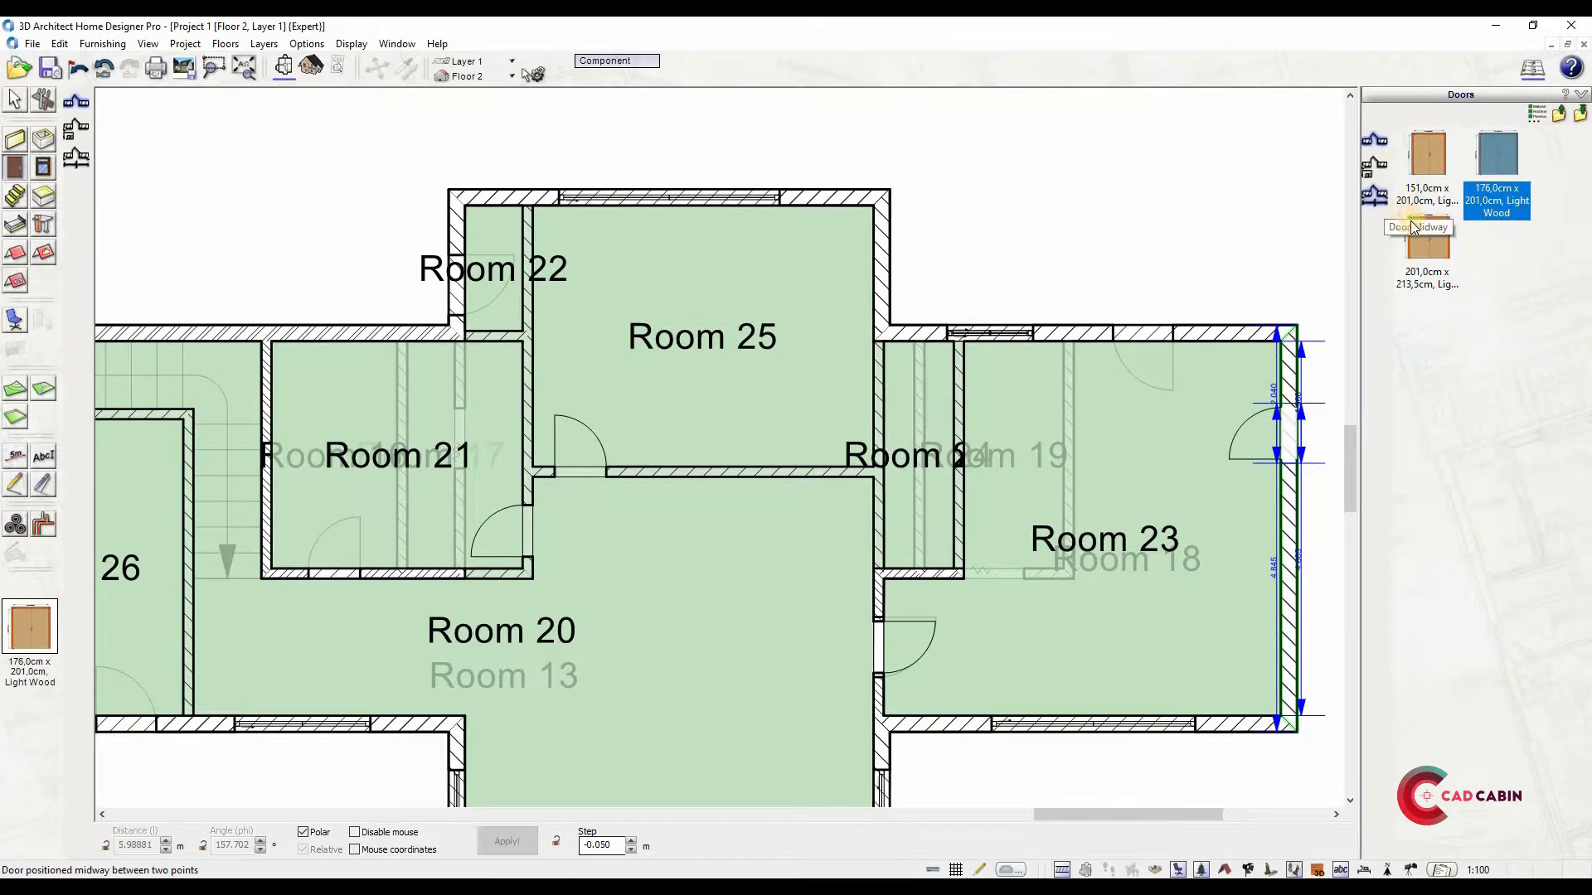
left_click(1377, 199)
left_click(954, 341)
left_click(955, 568)
left_click(962, 483)
left_click(980, 480)
Place a 151.0 cm x 201.0 cm Light Wood double door midway in the wall between Room 22 and Room 25
left_click(779, 332)
left_click(1424, 162)
left_click(1423, 198)
scroll(506, 377, "up", 1)
left_click(535, 139)
left_click(531, 310)
left_click(549, 264)
left_click(570, 253)
Examine the placed upper-floor doors with only the active floor visible, and restore the display of all floors
scroll(896, 160, "down", 3)
left_click(225, 44)
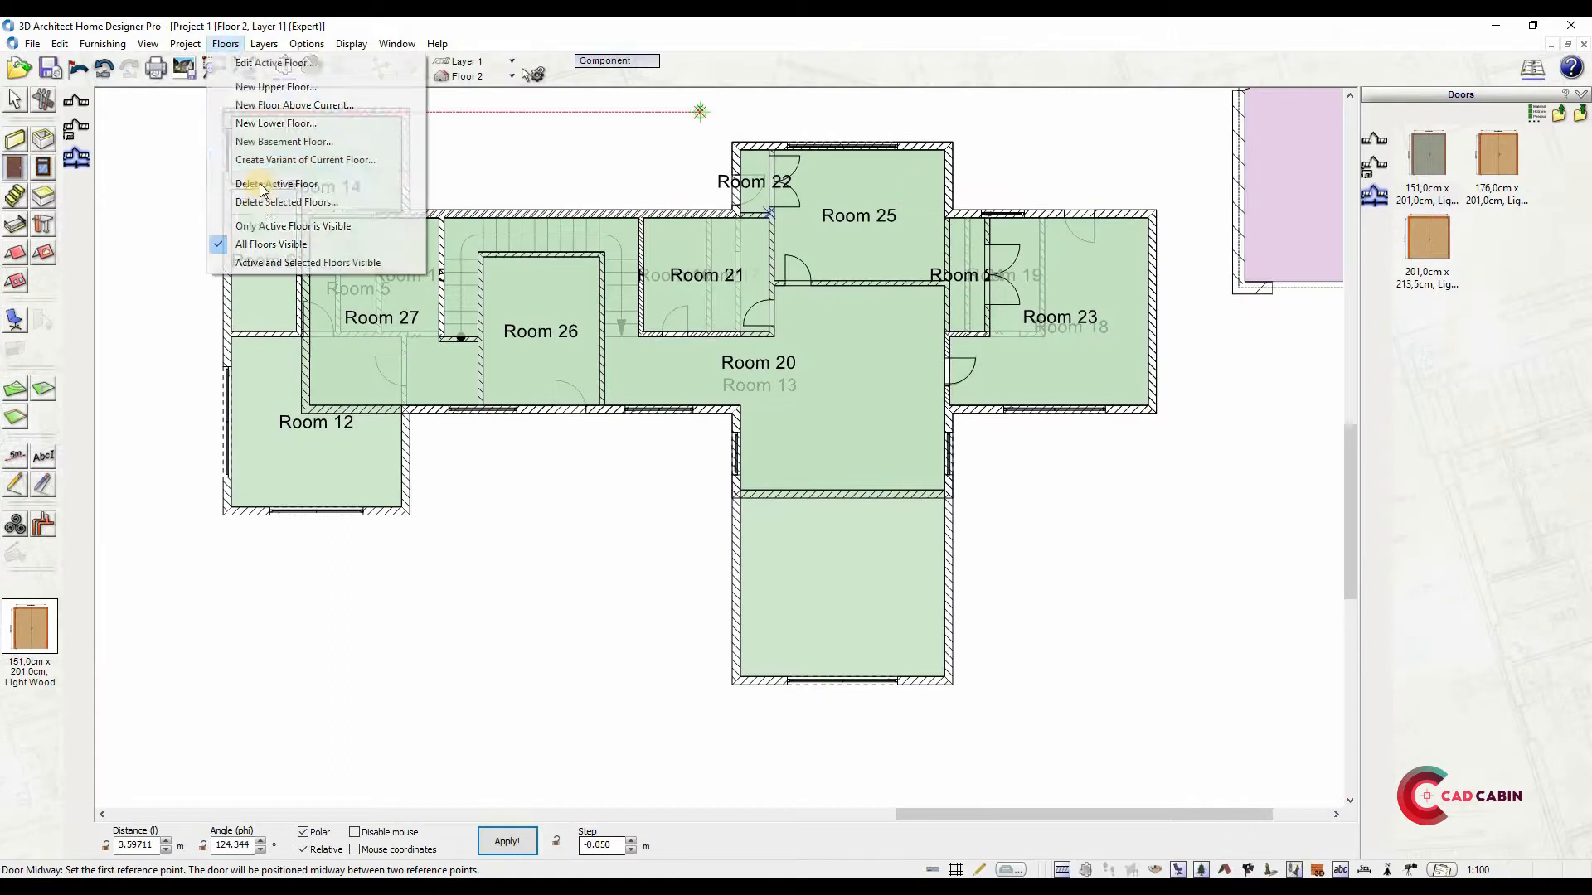
left_click(278, 225)
scroll(975, 179, "up", 1)
middle_click_drag(911, 204, 1020, 291)
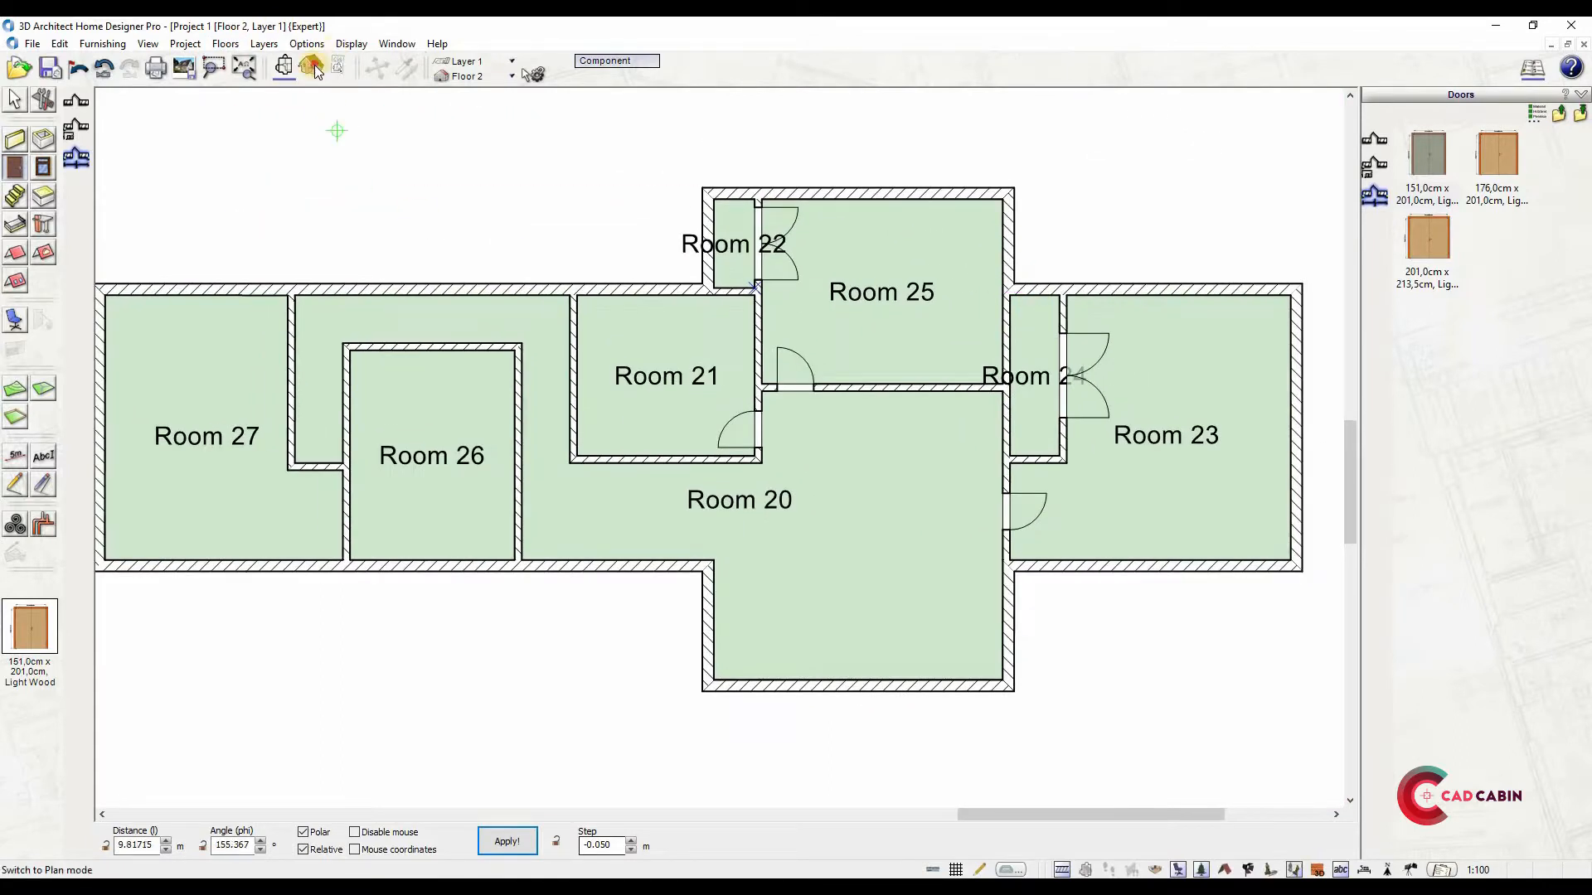
left_click(312, 66)
middle_click_drag(611, 288, 459, 152)
left_click(284, 66)
left_click(225, 44)
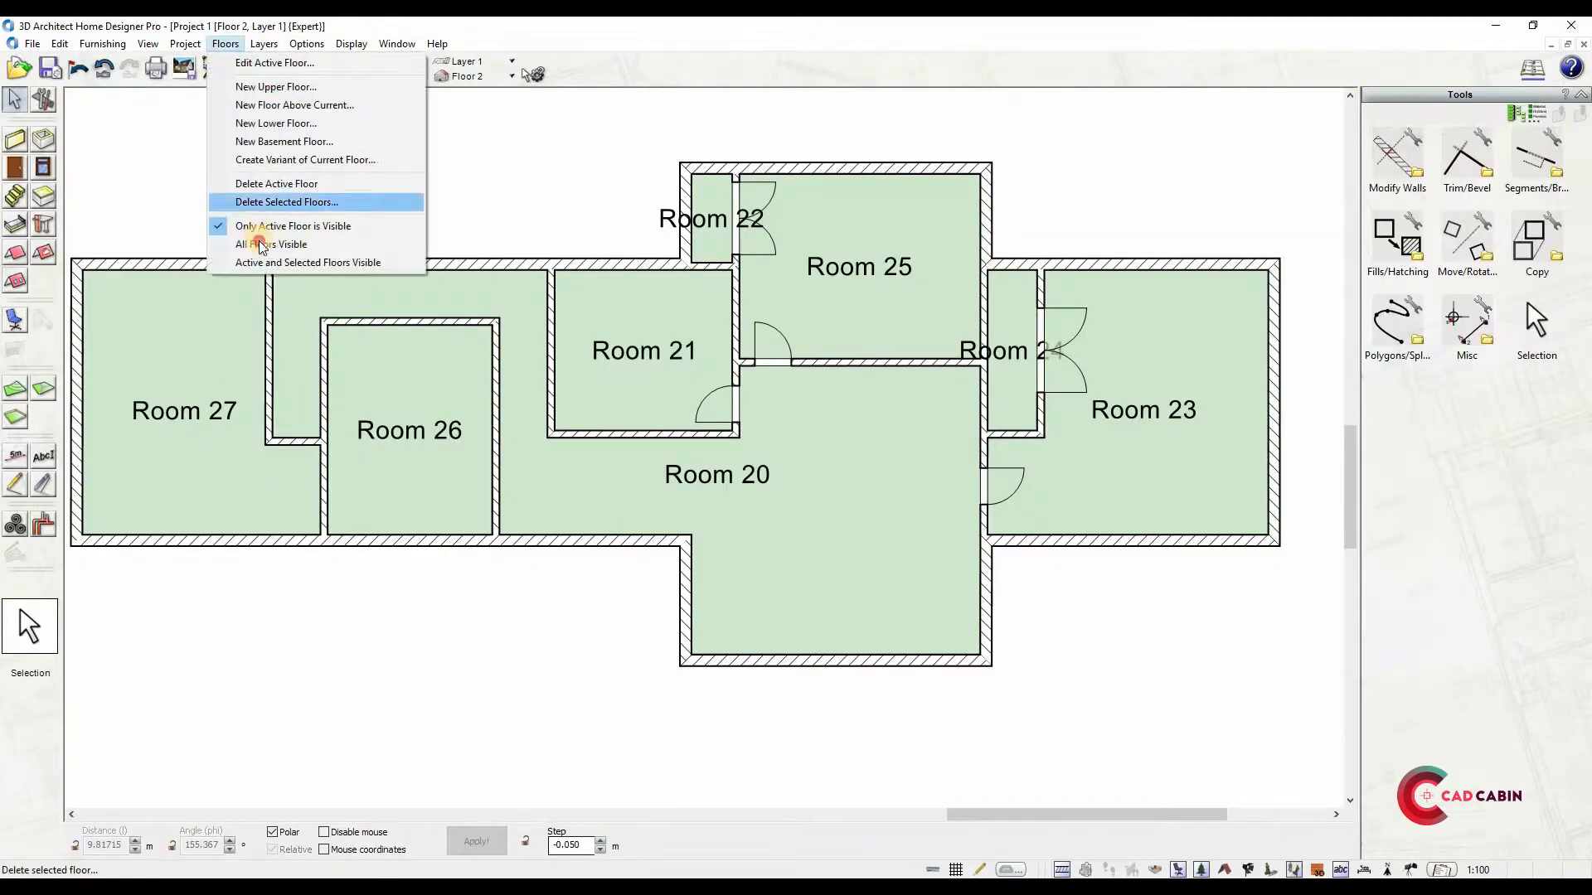
left_click(258, 244)
Place a Sliding Window Element with Bars, 3.25 m wide, midway in the rear exterior wall behind Rooms 22 and 25
left_click(43, 168)
middle_click_drag(1144, 340, 1101, 319)
left_click(1497, 731)
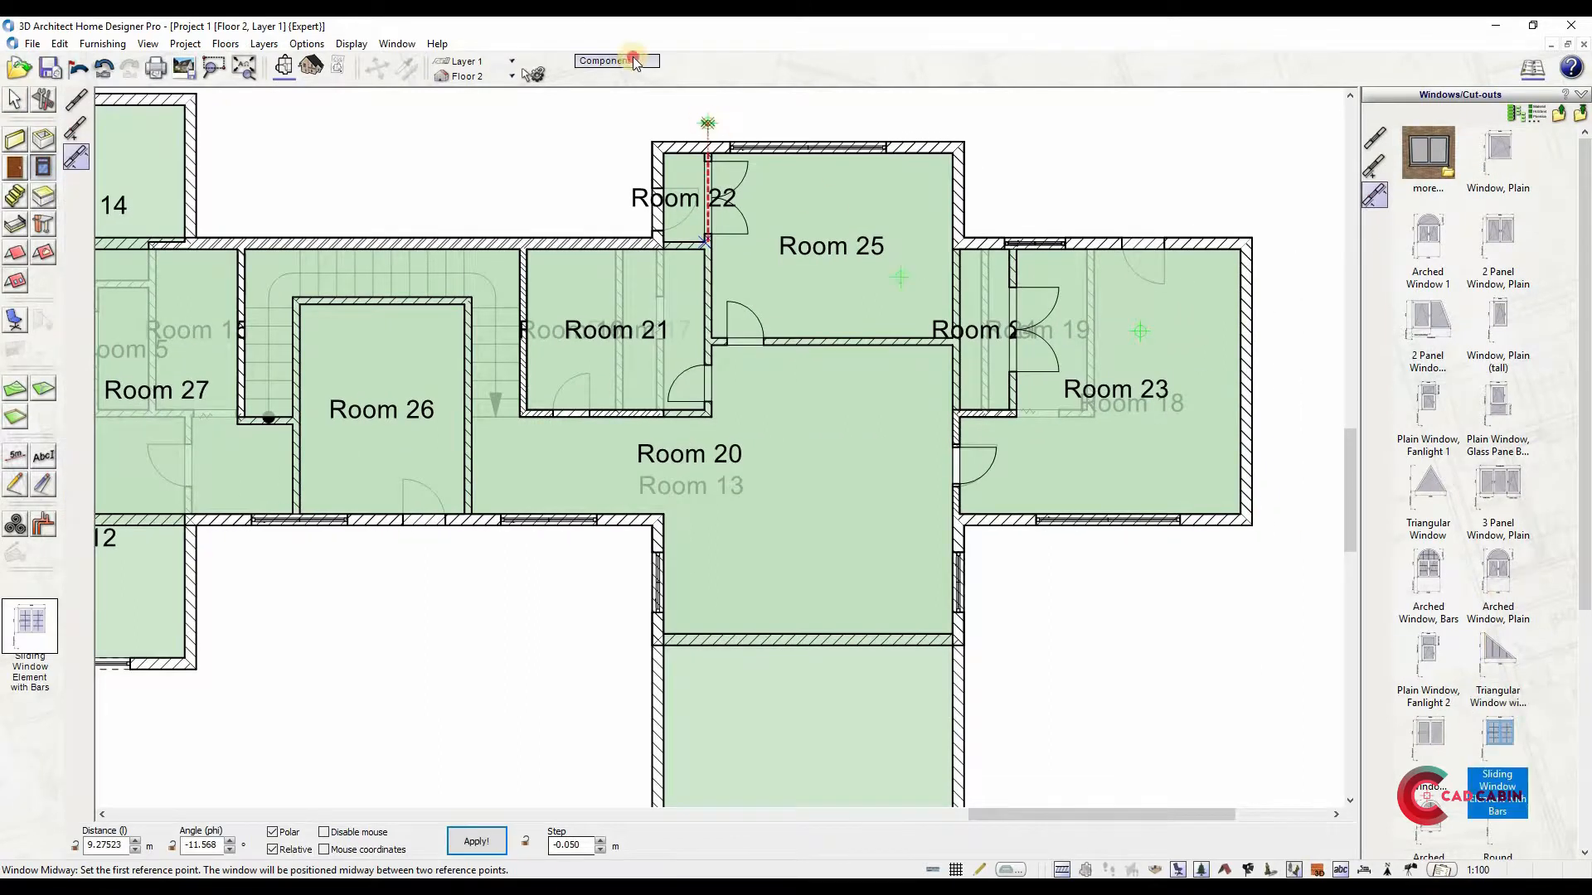
left_click(632, 61)
left_click(533, 213)
type("3.25")
left_click(647, 95)
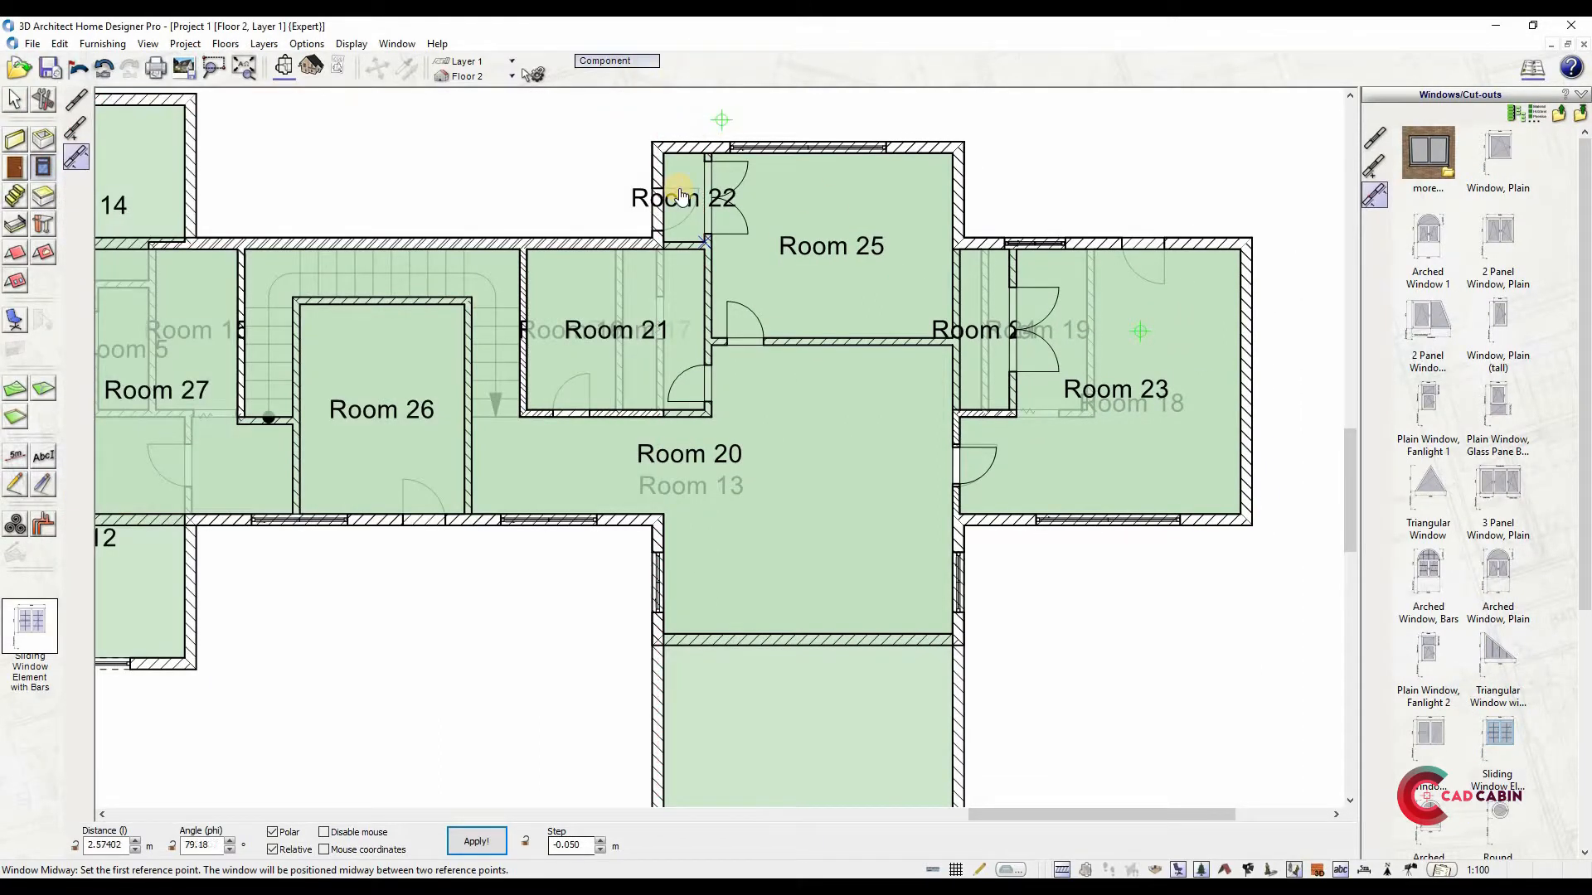
scroll(687, 208, "up", 2)
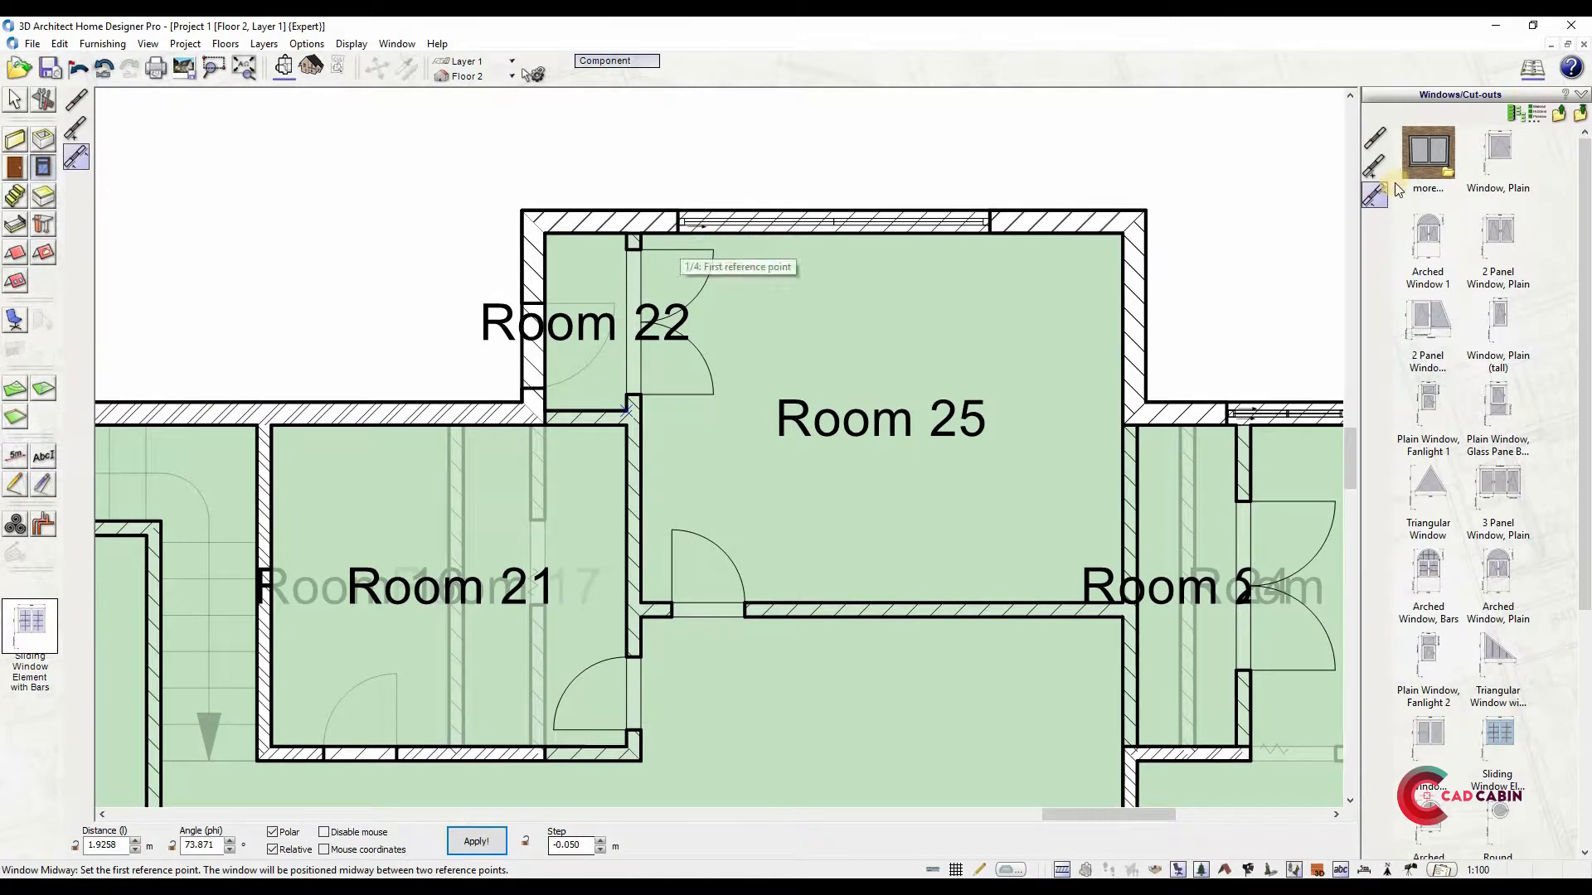
left_click(544, 234)
left_click(1123, 233)
left_click(978, 206)
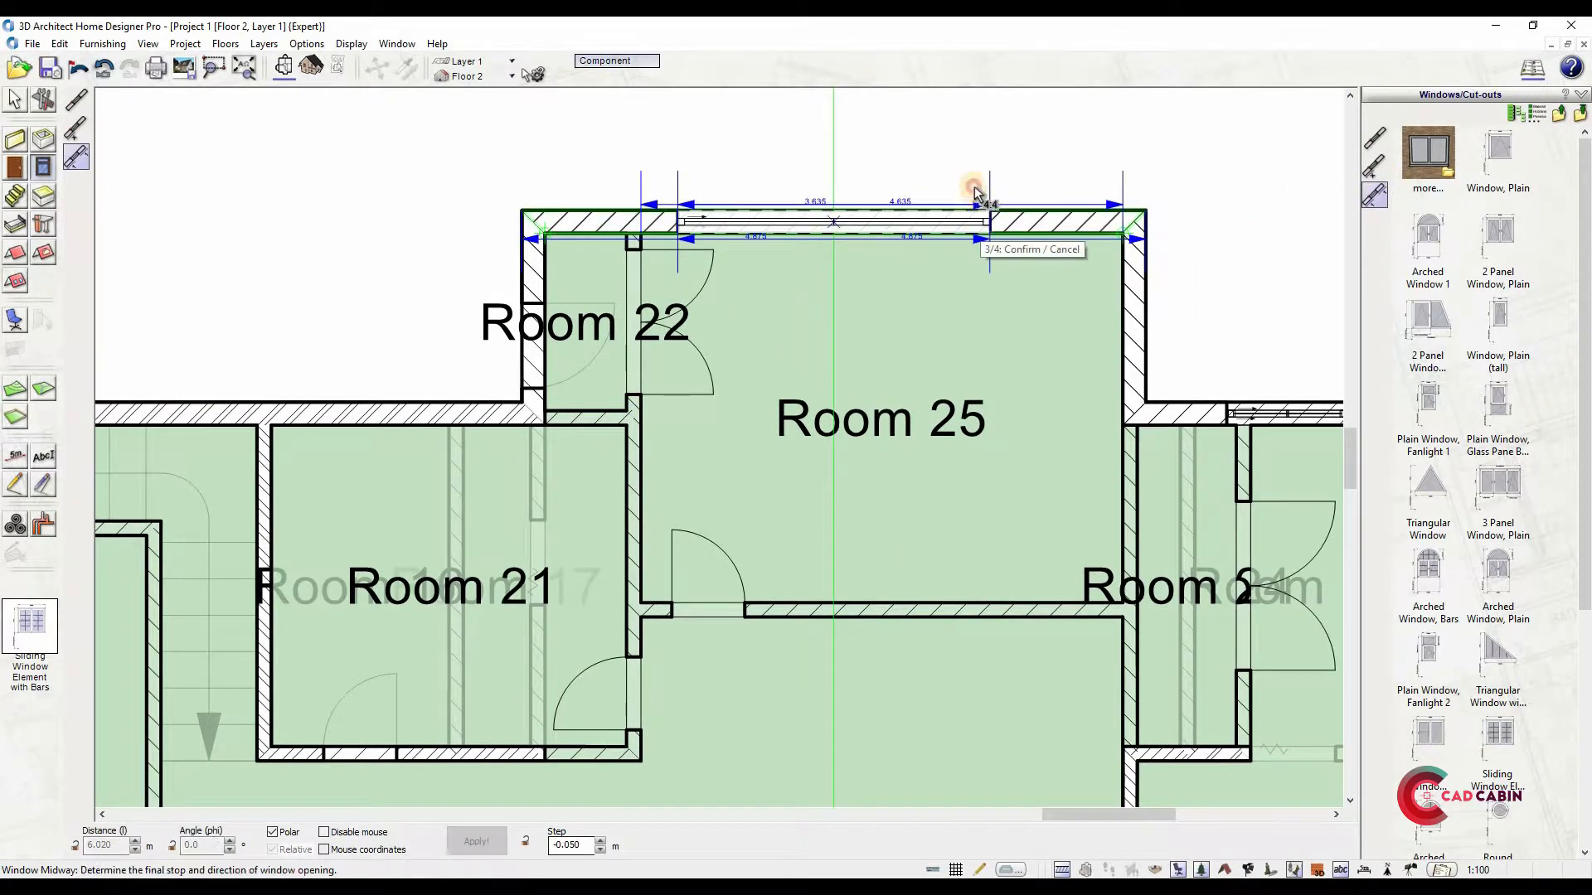
left_click(977, 188)
Place a sliding window with bars, 3 m wide and 1.8 m high, midway in Room 23's front exterior wall
scroll(946, 189, "down", 2)
middle_click_drag(1158, 371, 805, 248)
scroll(804, 248, "up", 1)
left_click(625, 67)
left_click(527, 213)
type("3.")
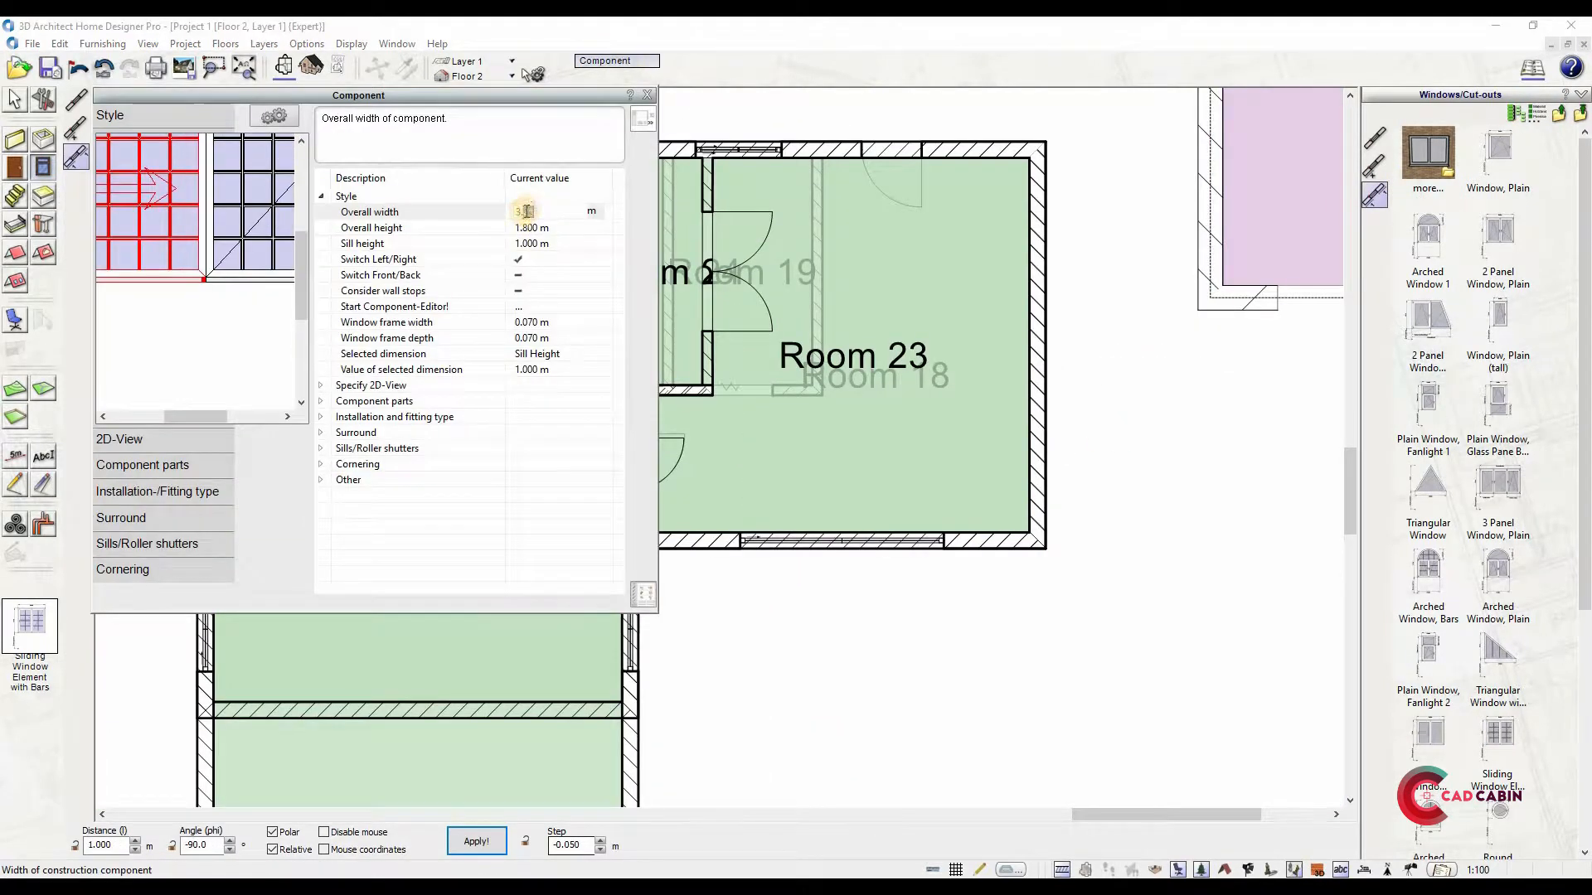
left_click(538, 230)
type("1.8")
key("Return")
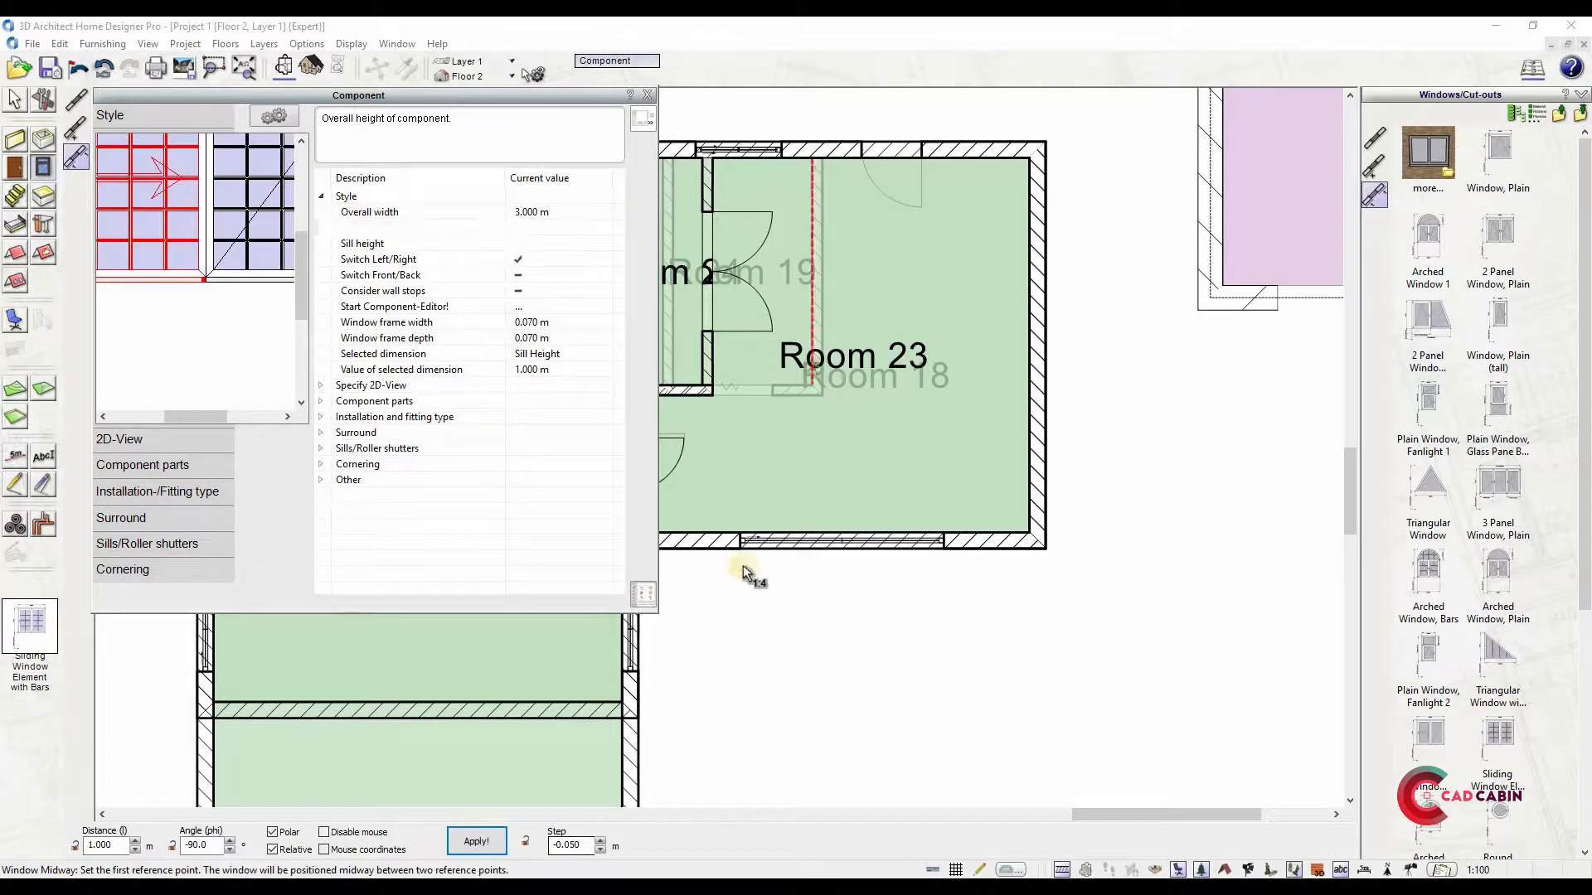
middle_click_drag(741, 564, 866, 526)
left_click(1169, 512)
left_click(1013, 511)
left_click(1015, 514)
Set the sliding window with bars to 1.2 m wide and 1.2 m high, and place it in Room 23's rear exterior wall
scroll(1041, 453, "down", 2)
middle_click_drag(460, 649, 596, 709)
scroll(812, 470, "up", 2)
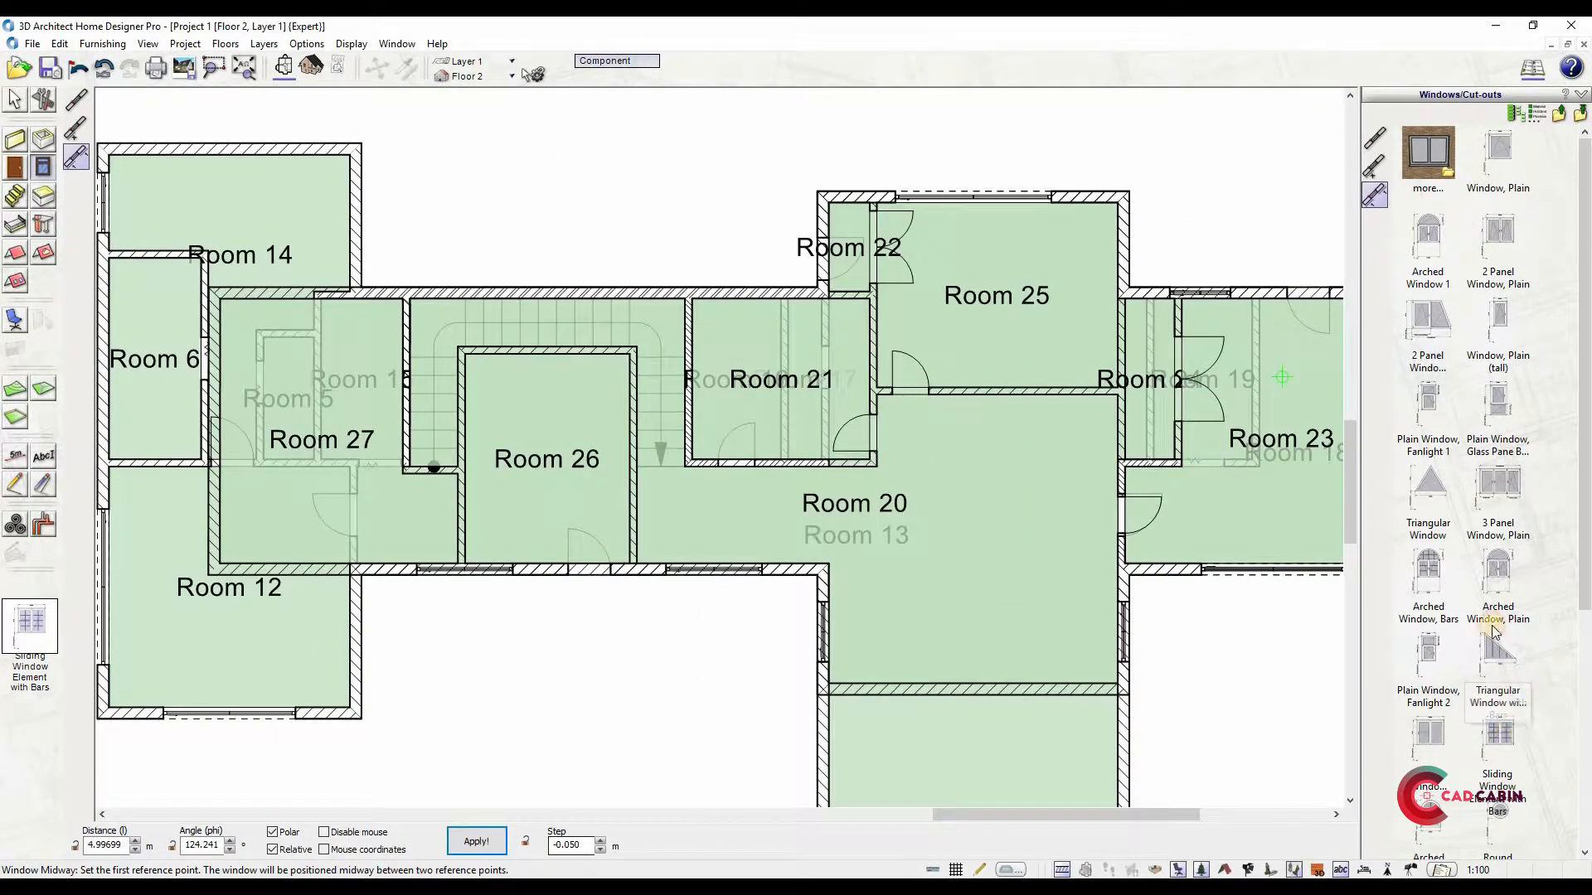
left_click(603, 62)
left_click_drag(539, 214, 489, 230)
type("1.21.2")
left_click(648, 95)
middle_click_drag(1329, 276, 957, 262)
left_click(1375, 139)
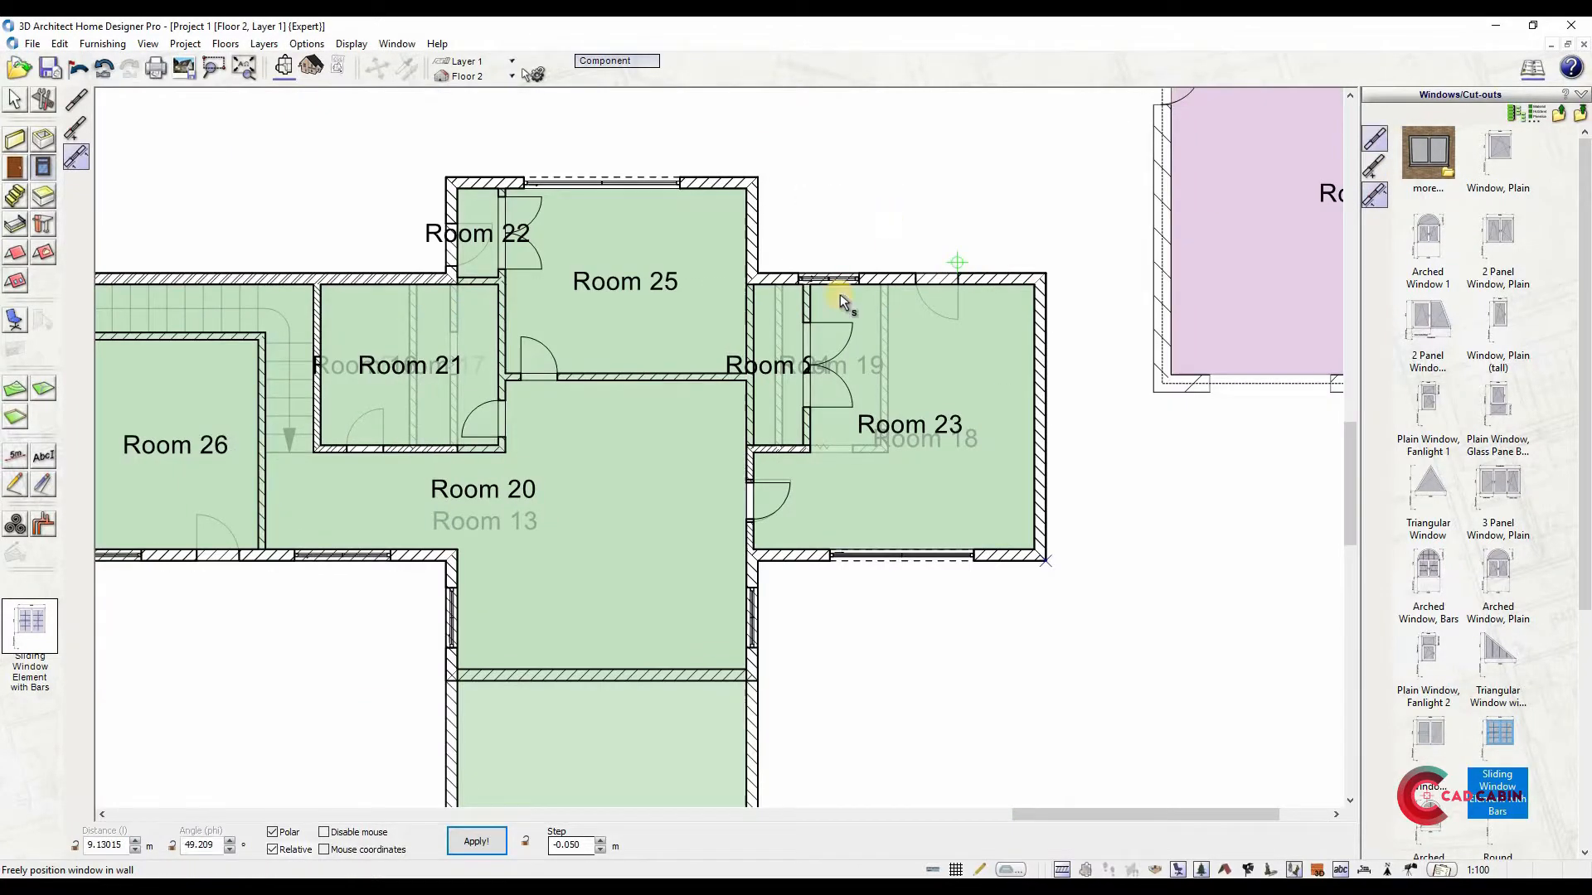
scroll(839, 295, "up", 3)
left_click(811, 262)
left_click(731, 228)
Place another 1.2 m sliding window with bars in Room 21's rear exterior wall
scroll(729, 224, "down", 3)
middle_click_drag(323, 235, 515, 226)
scroll(503, 243, "up", 3)
left_click(528, 209)
left_click(540, 176)
scroll(567, 174, "down", 3)
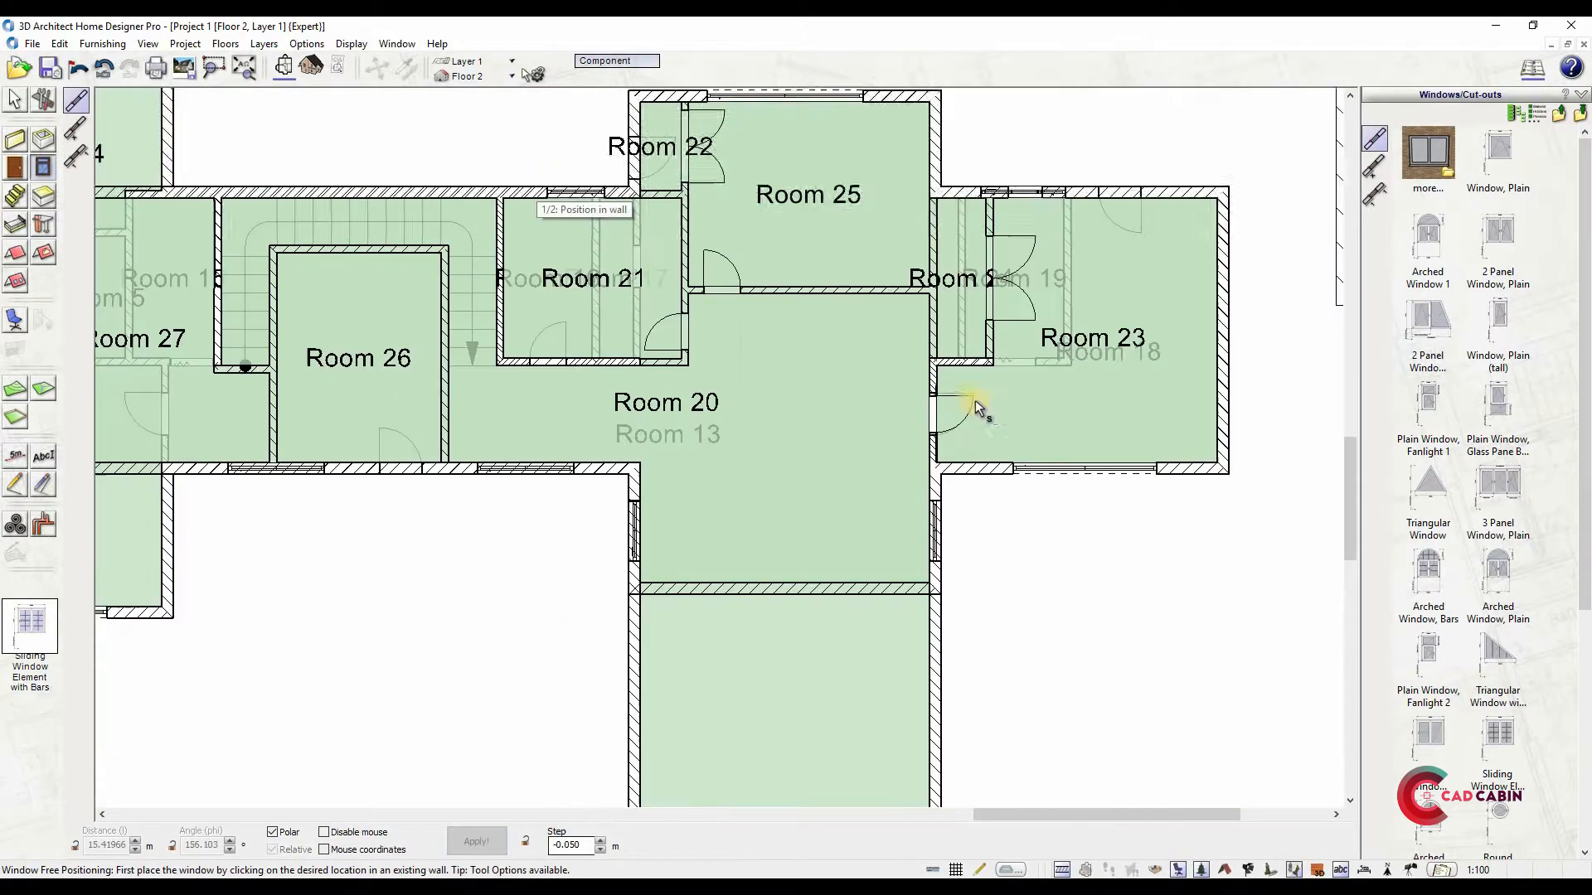
Set the Sliding Window Element with Bars to 3 m wide and place it midway in Room 26's front exterior wall
scroll(978, 407, "up", 1)
left_click(1498, 736)
left_click(536, 74)
left_click(546, 211)
type("3")
left_click(646, 97)
scroll(769, 217, "down", 2)
scroll(349, 355, "up", 1)
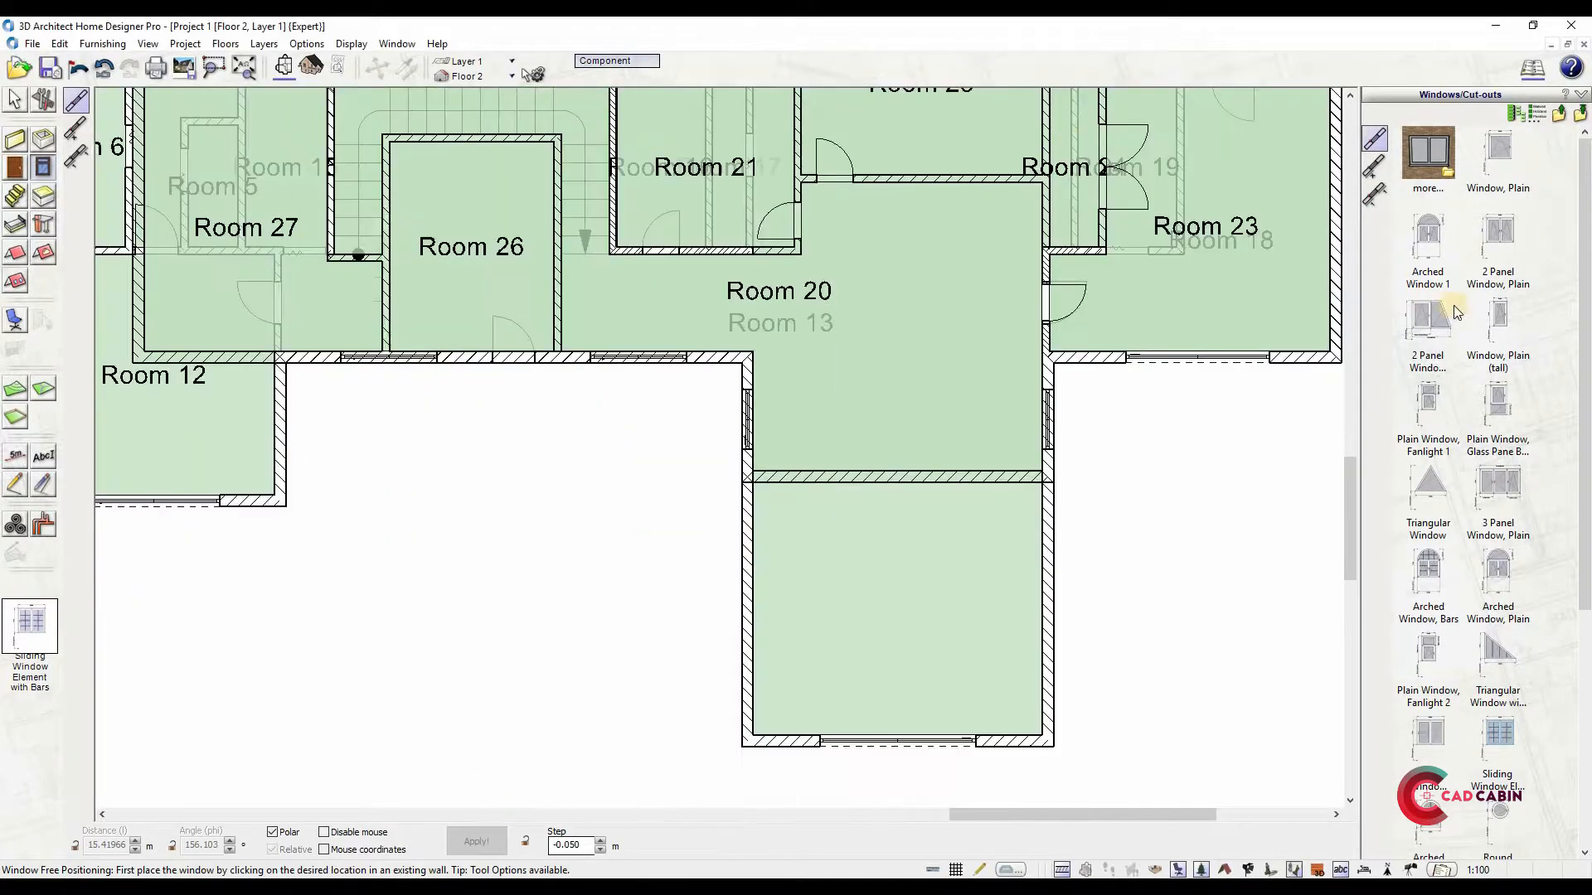
left_click(1374, 195)
left_click(389, 352)
left_click(554, 353)
left_click(456, 356)
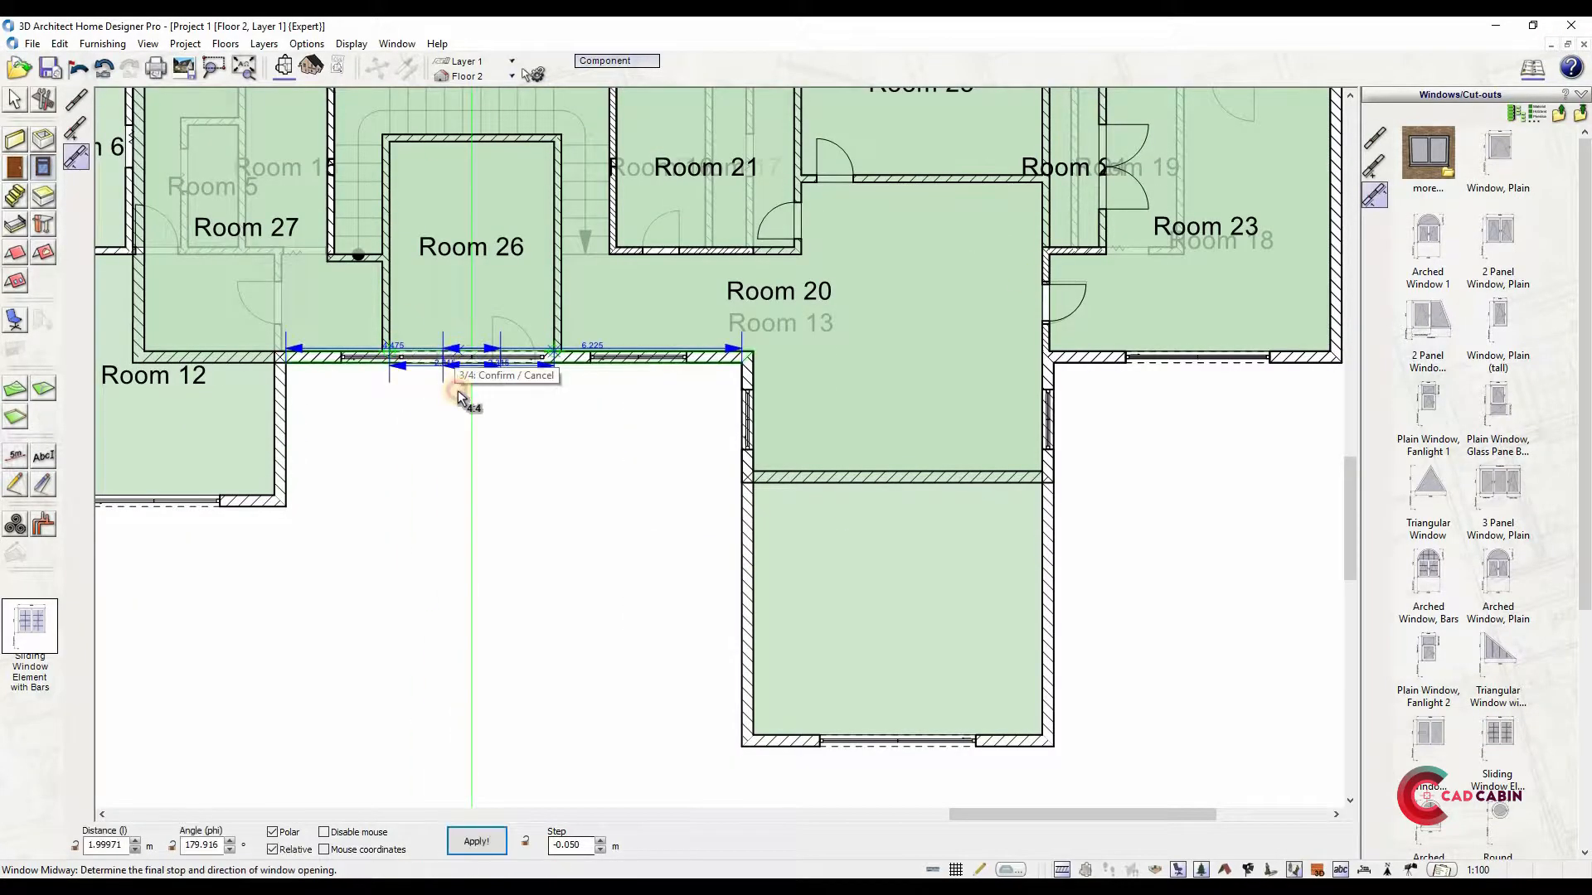
left_click(459, 391)
Set the sliding window with bars to 2 m wide and place it midway in the rear exterior wall beside the staircase
scroll(448, 358, "up", 2)
scroll(497, 215, "down", 2)
scroll(395, 236, "up", 1)
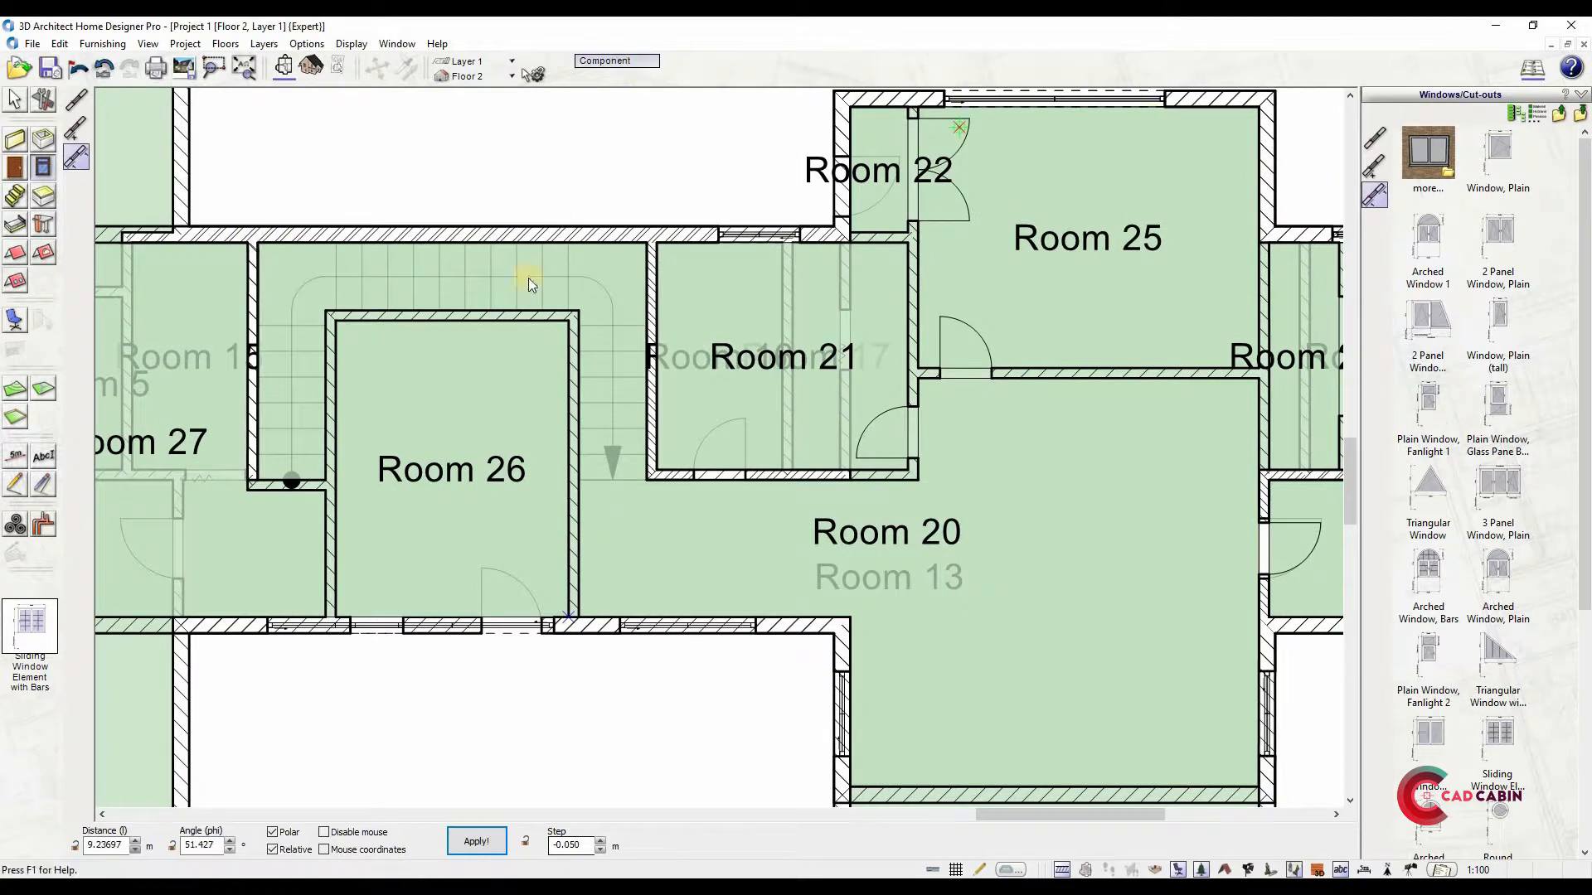
left_click(534, 75)
left_click(532, 212)
type("3")
left_click(647, 96)
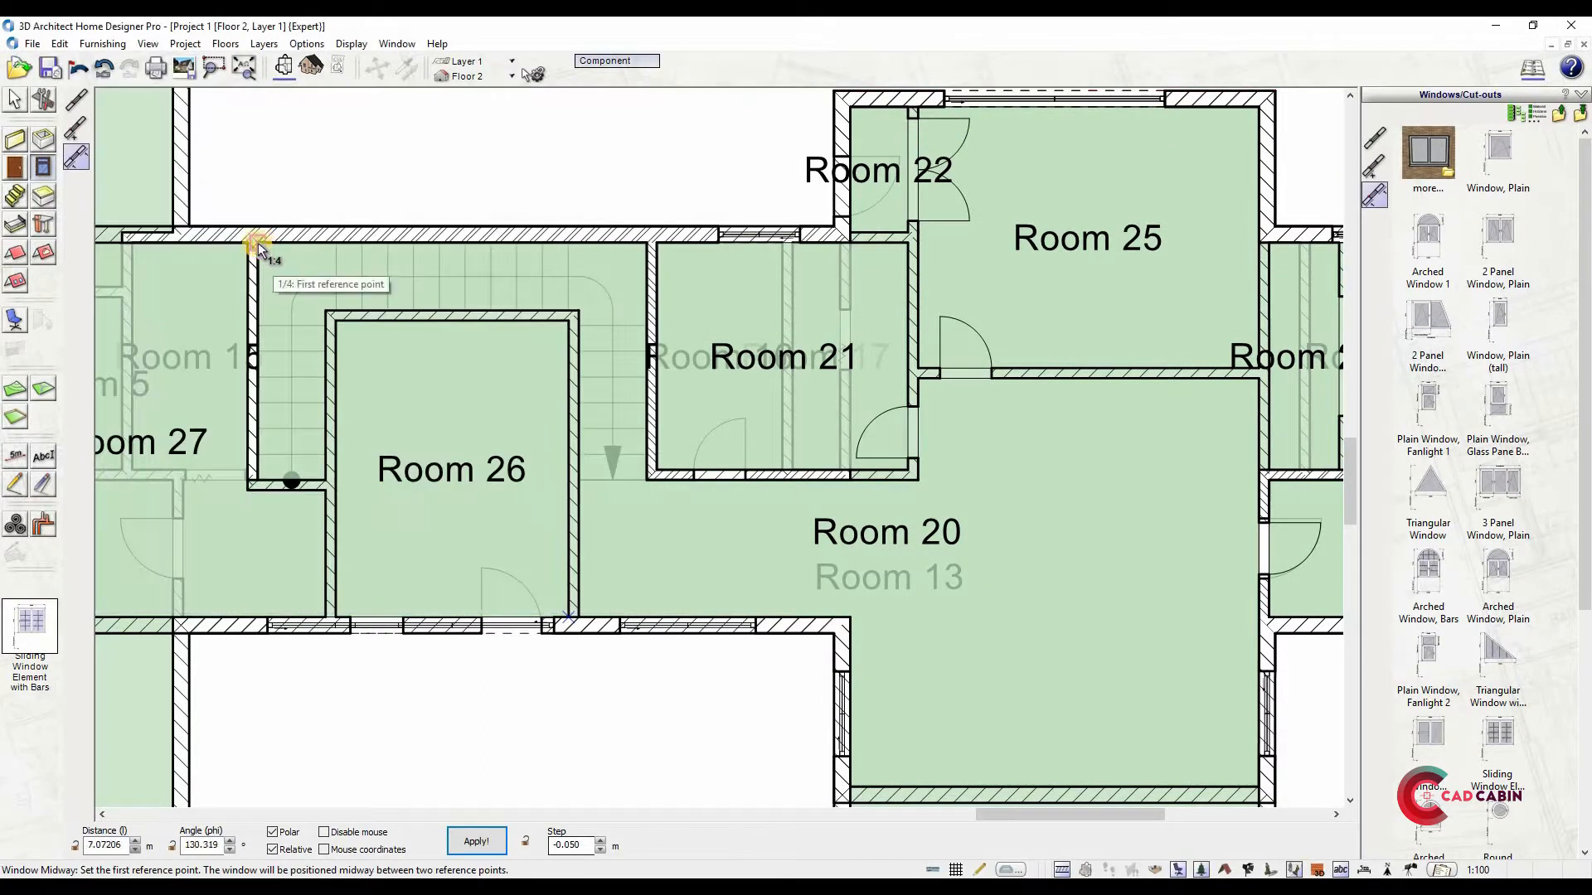
left_click(491, 257)
Measure the ground-floor side window, match the sliding window's width to it, and set right-edge placement with an offset of 0
scroll(497, 249, "down", 2)
scroll(919, 357, "up", 3)
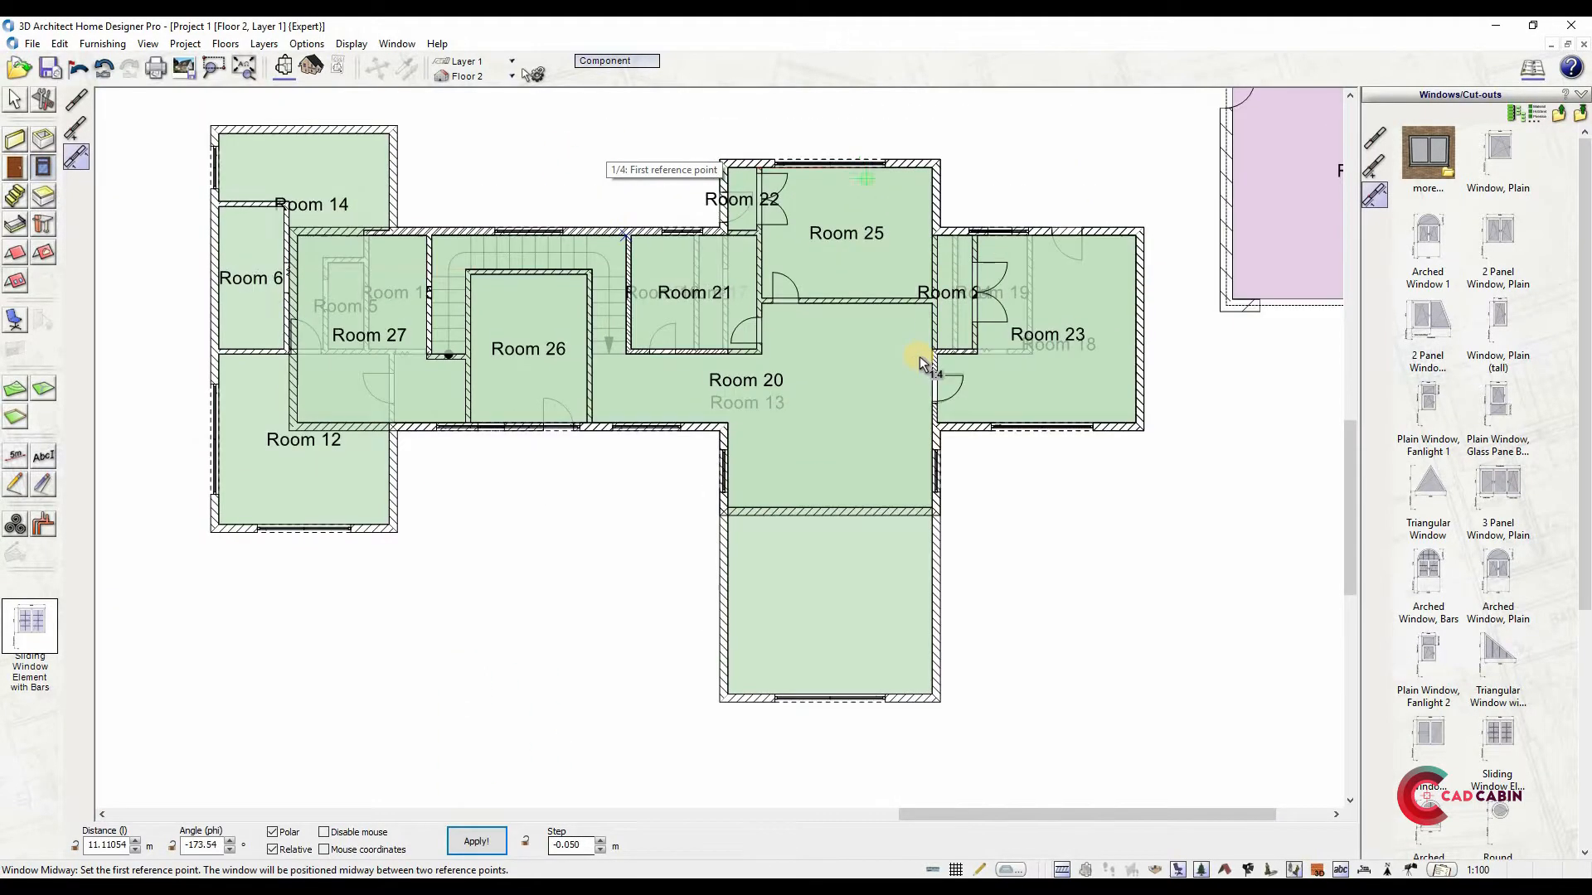
left_click(15, 455)
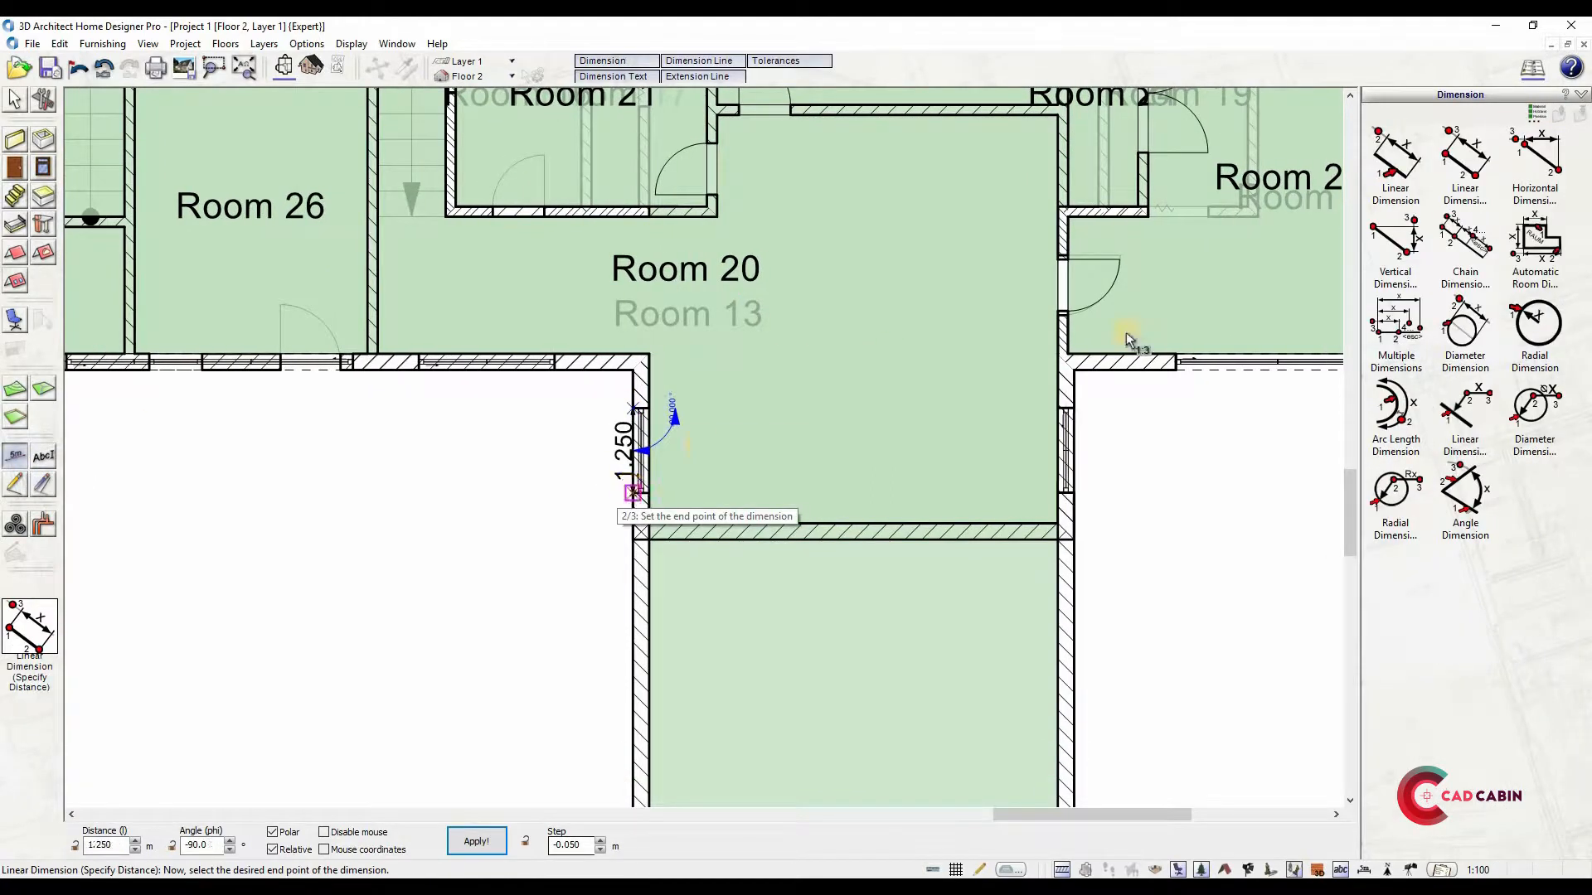
left_click(50, 170)
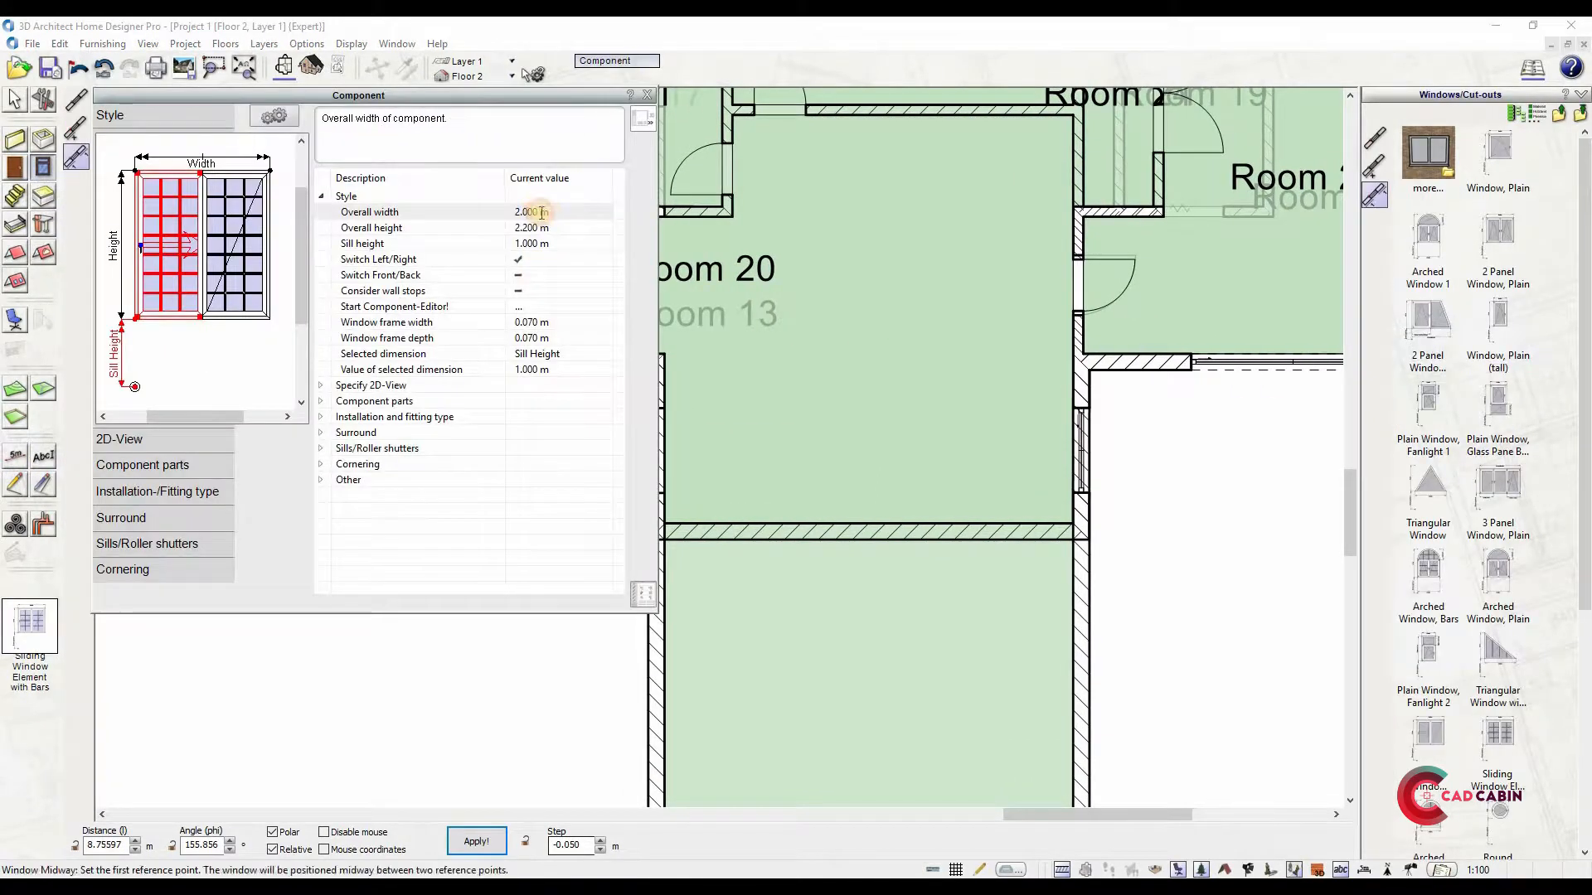
left_click(649, 95)
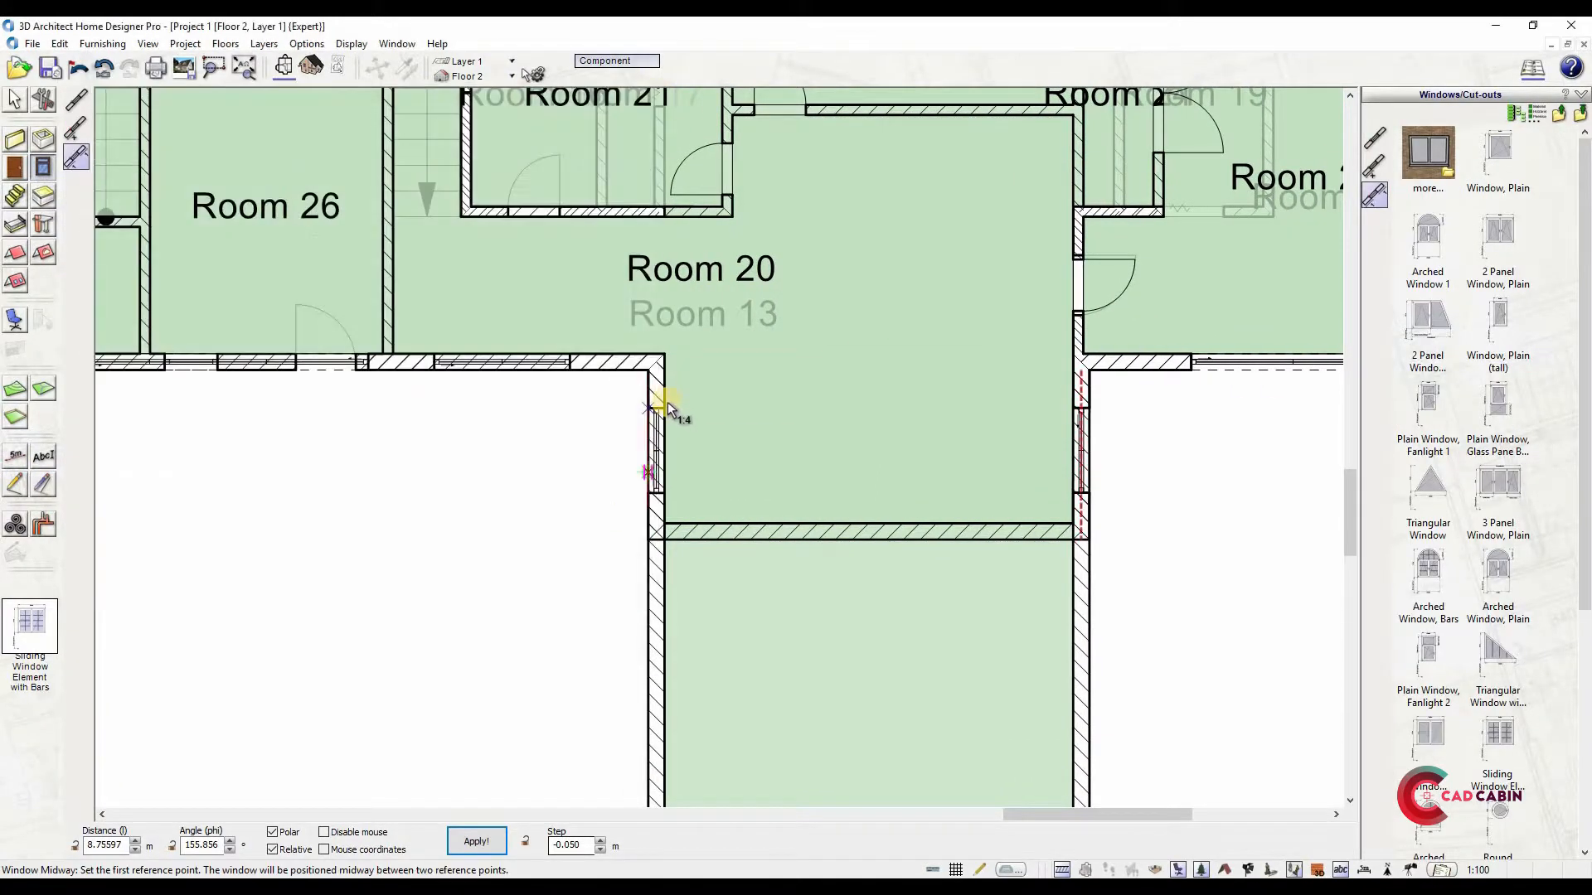
left_click(1376, 166)
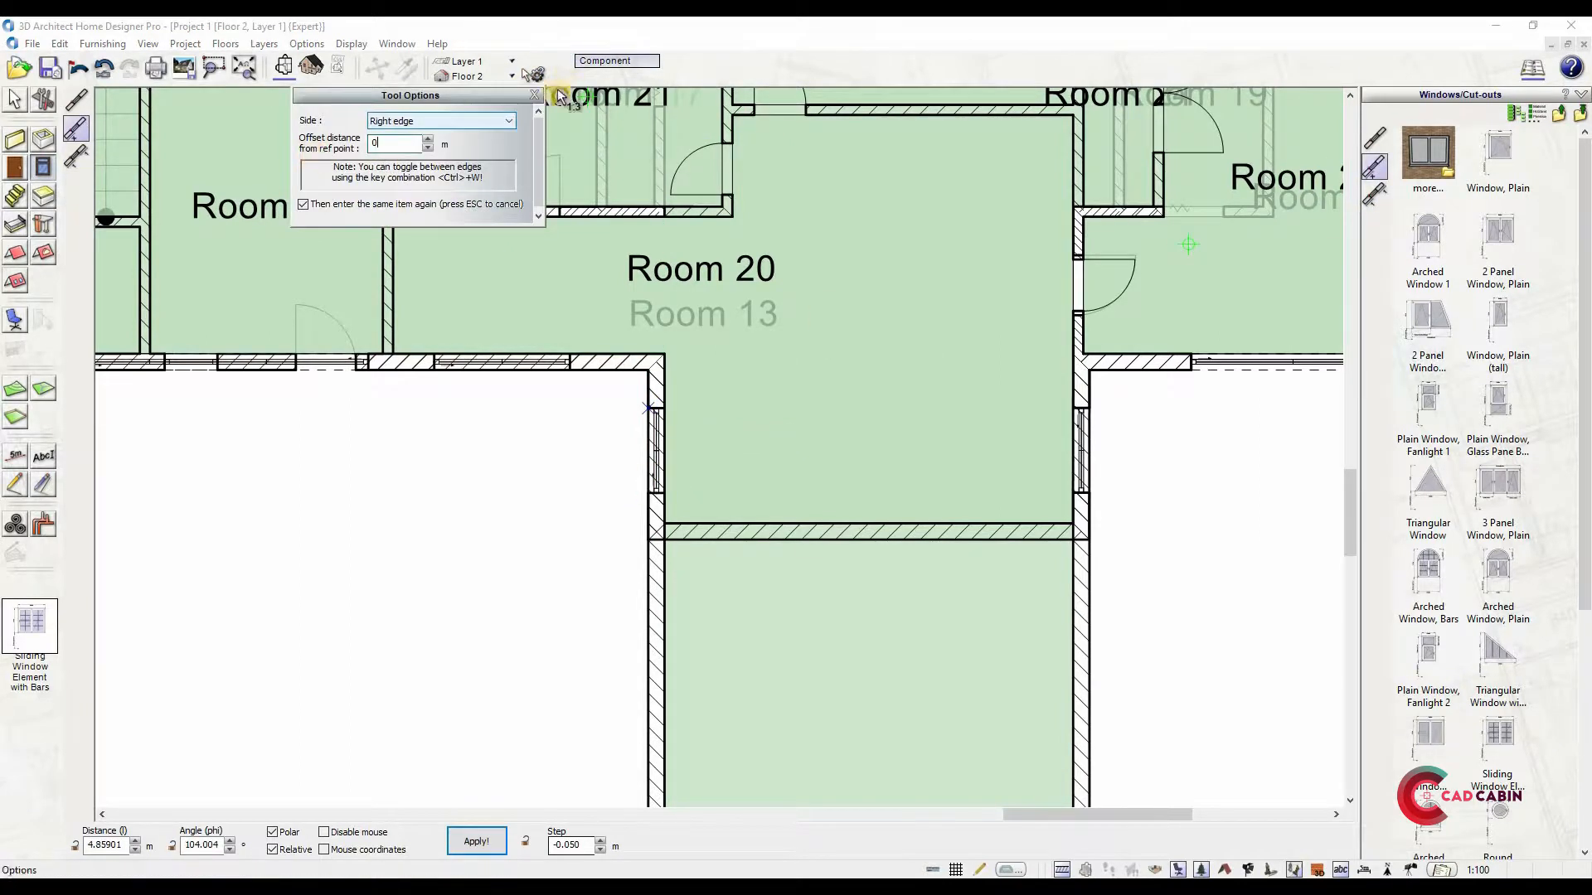
scroll(607, 431, "up", 1)
Place the sliding window with bars in both side exterior walls of Room 20, aligned with the ground-floor windows
left_click(666, 516)
key("Escape")
left_click(666, 398)
left_click(689, 408)
middle_click_drag(1289, 397, 940, 439)
left_click(937, 436)
left_click(938, 557)
left_click(929, 503)
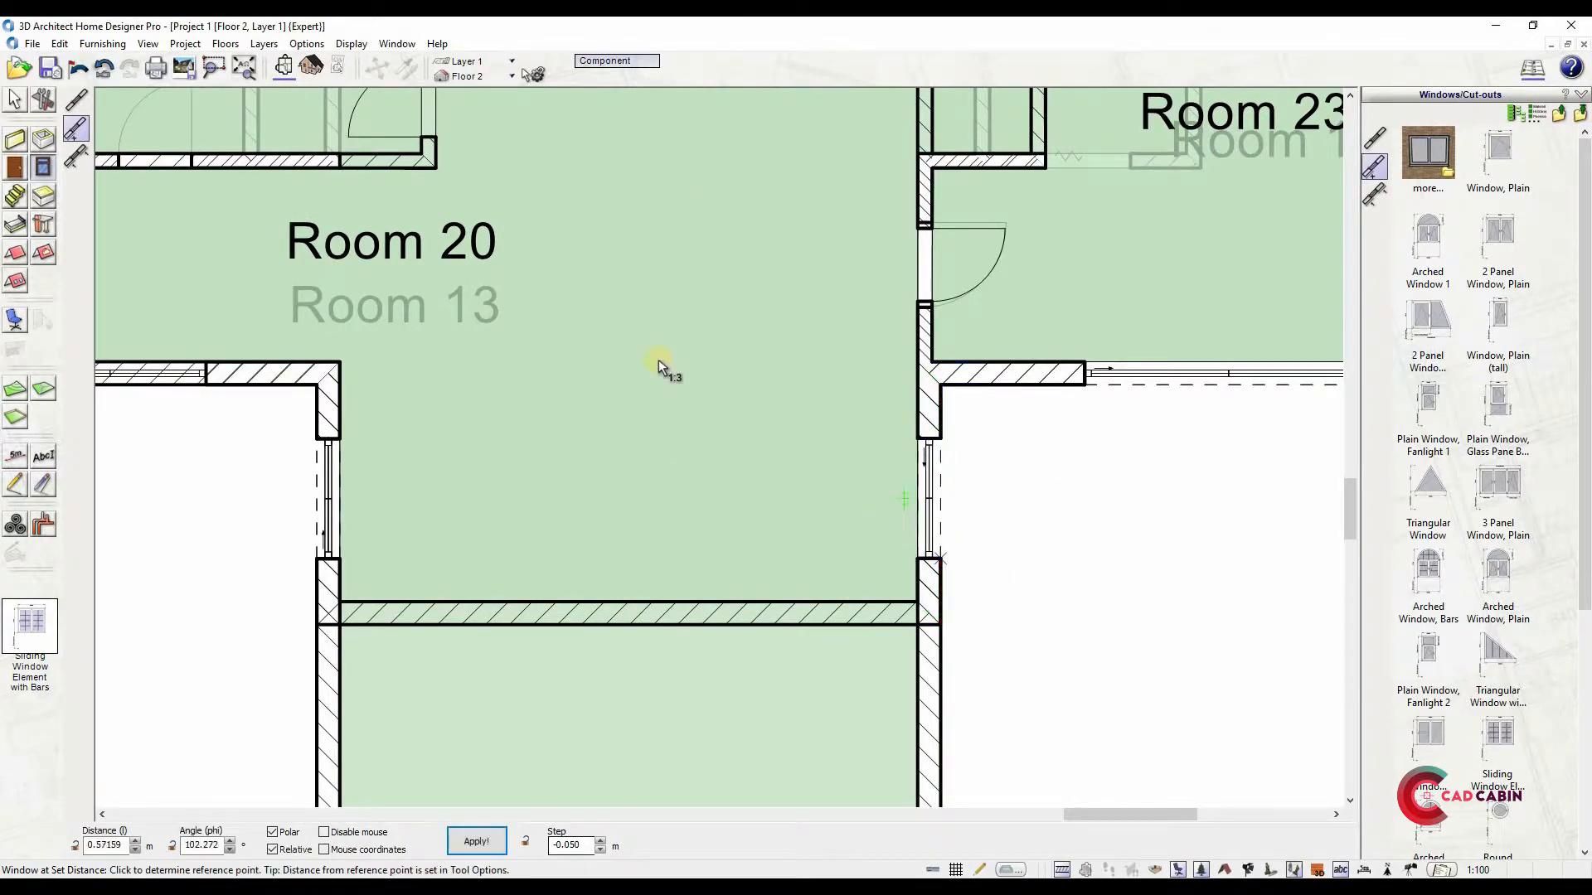
Inspect the upper floor in 3D, and examine the front elevation and floor plans of the reference image in Photos
scroll(658, 361, "down", 5)
left_click(311, 66)
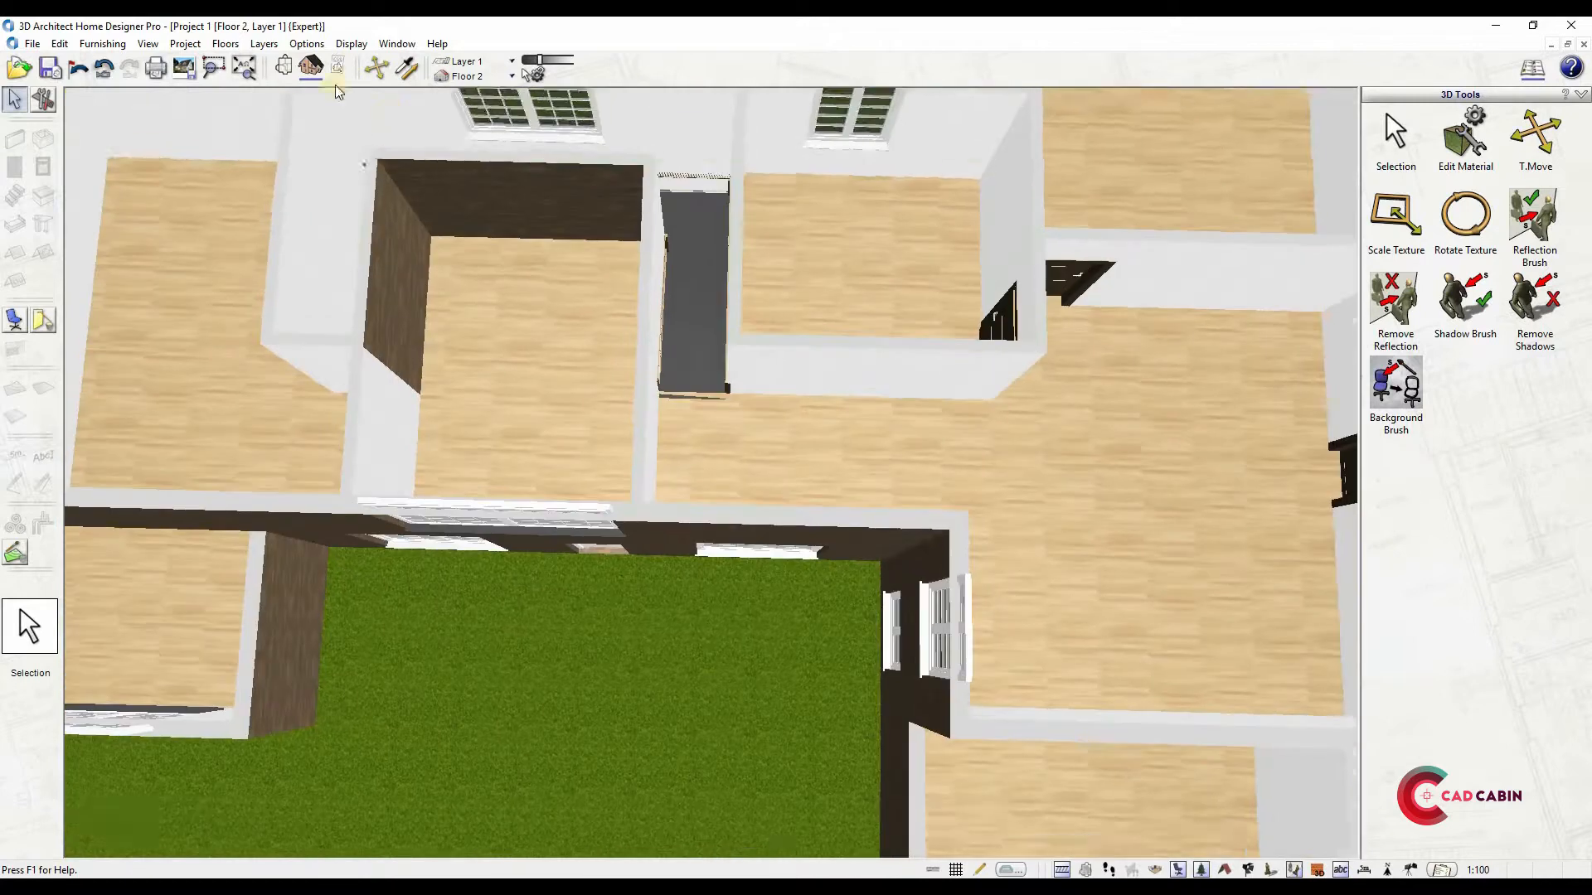
left_click(283, 67)
scroll(1024, 438, "down", 2)
scroll(1003, 298, "up", 1)
left_click(228, 43)
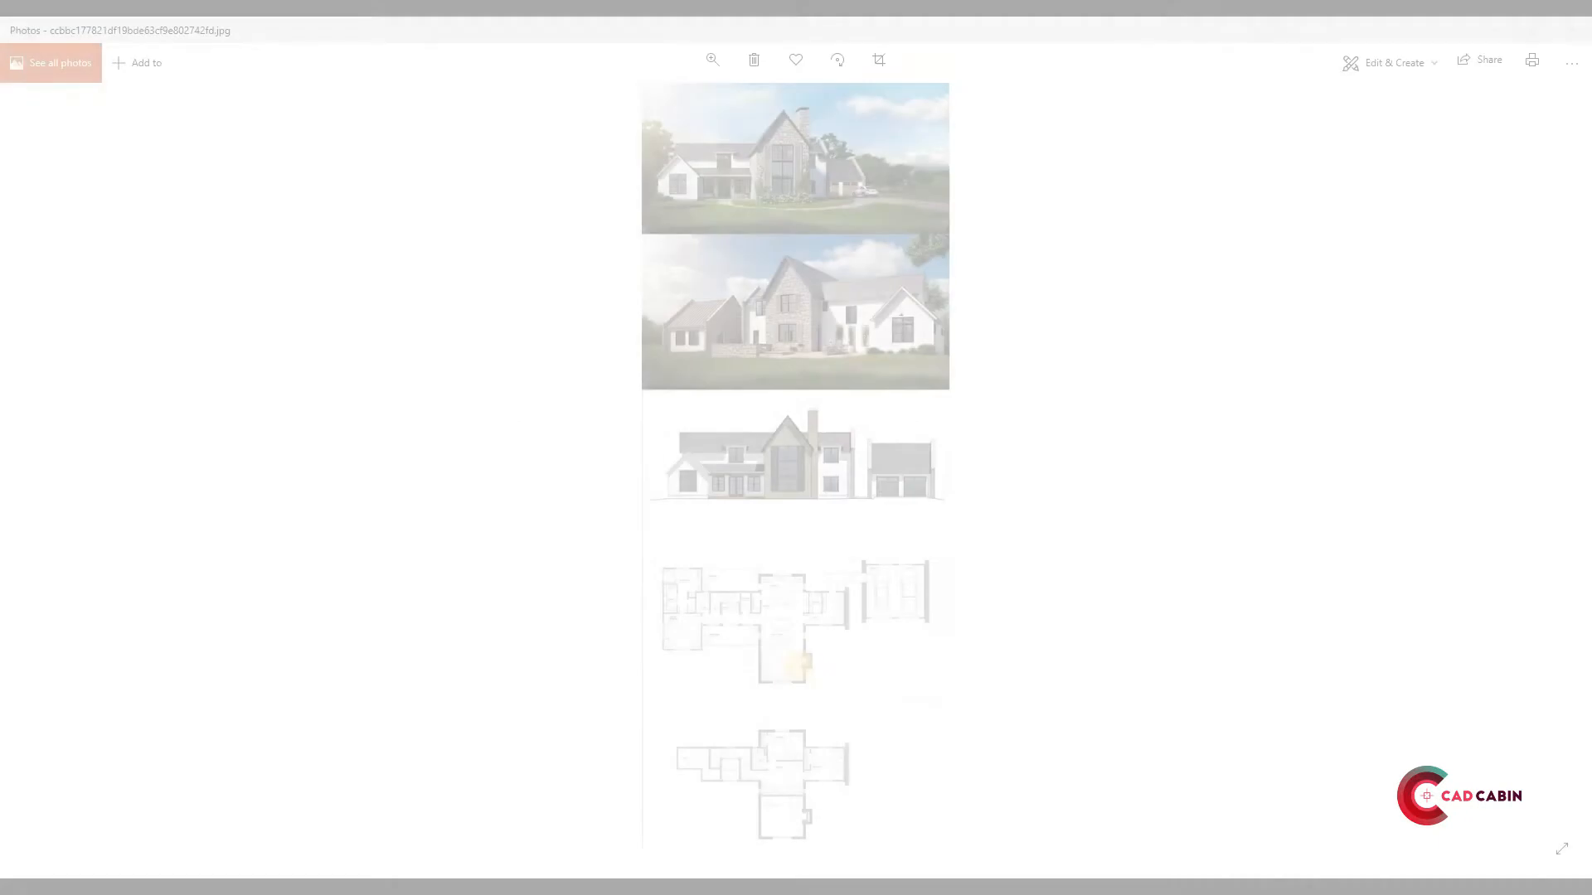
scroll(794, 653, "up", 2)
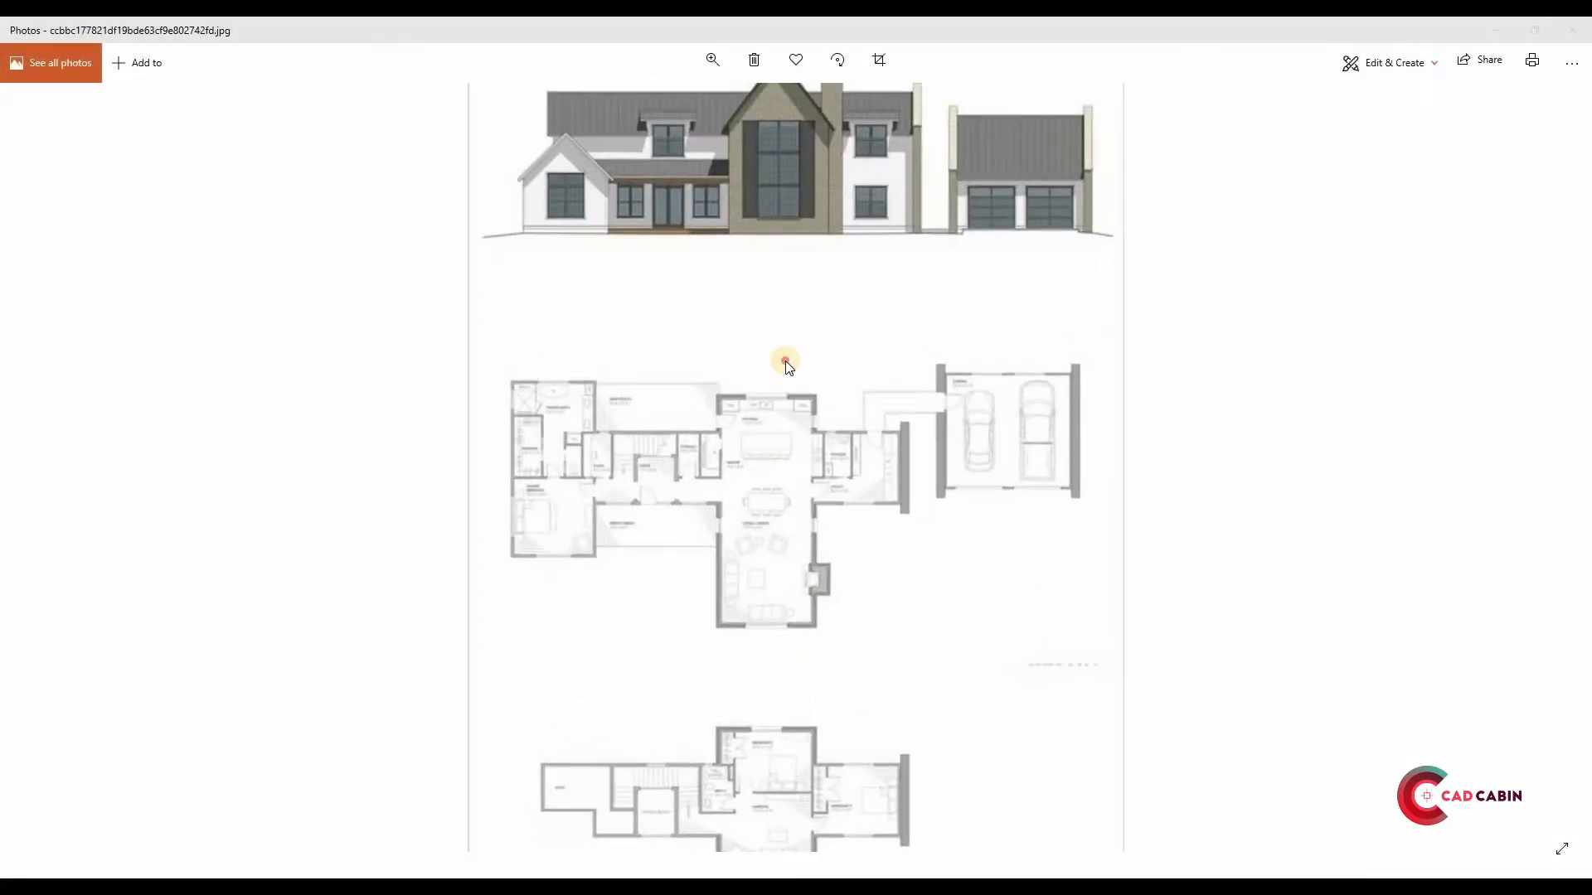
left_click_drag(785, 362, 775, 199)
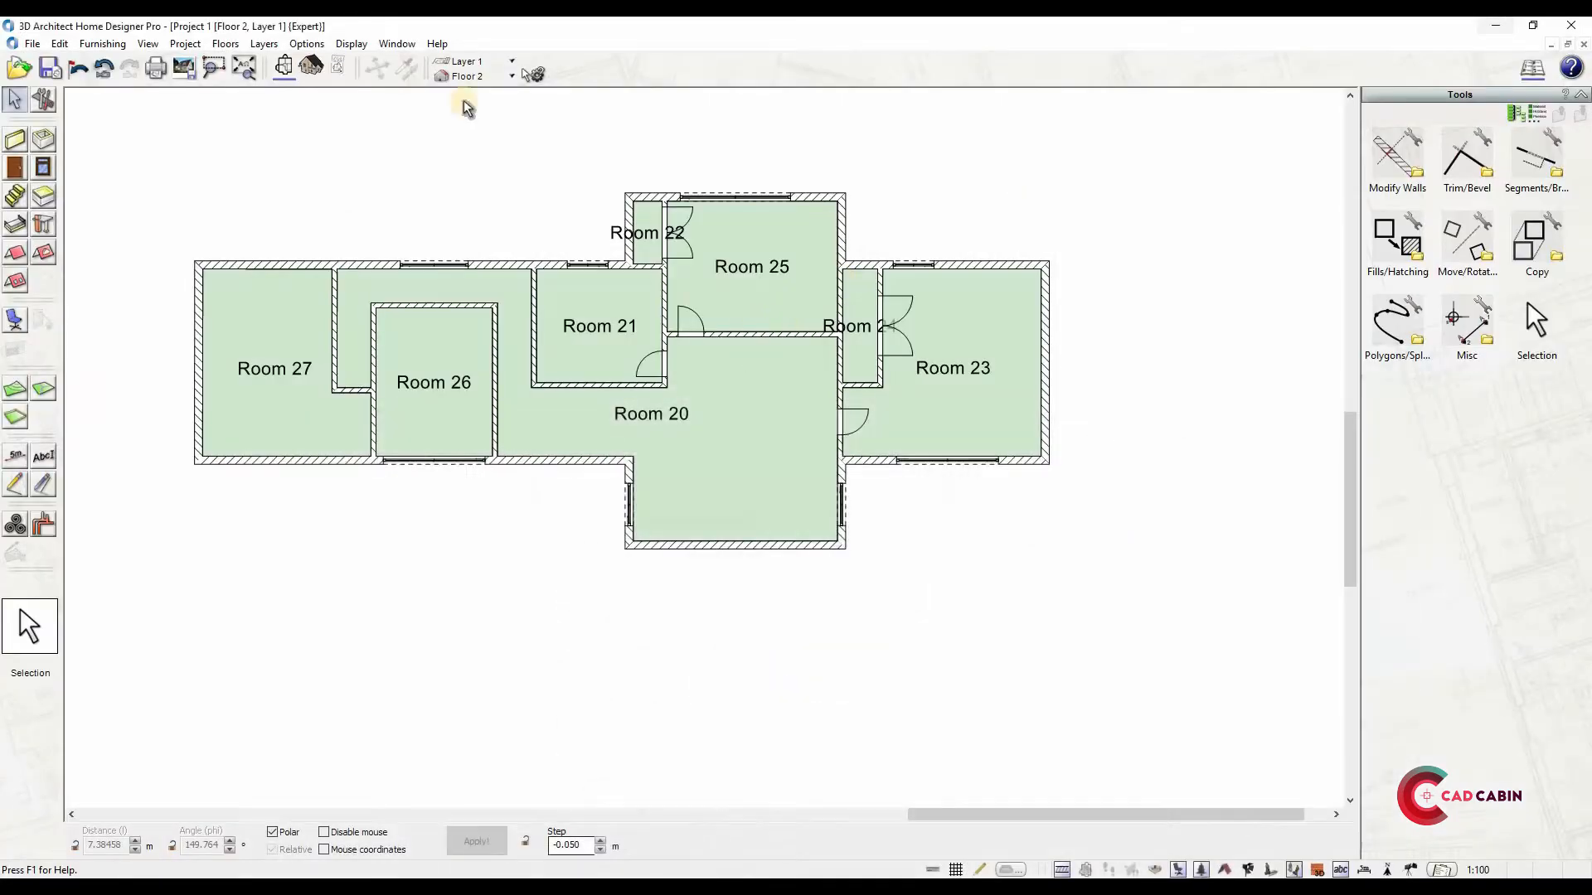
Show all floors in the plan and make the ground floor active
left_click(224, 43)
left_click(410, 203)
middle_click_drag(652, 409, 605, 371)
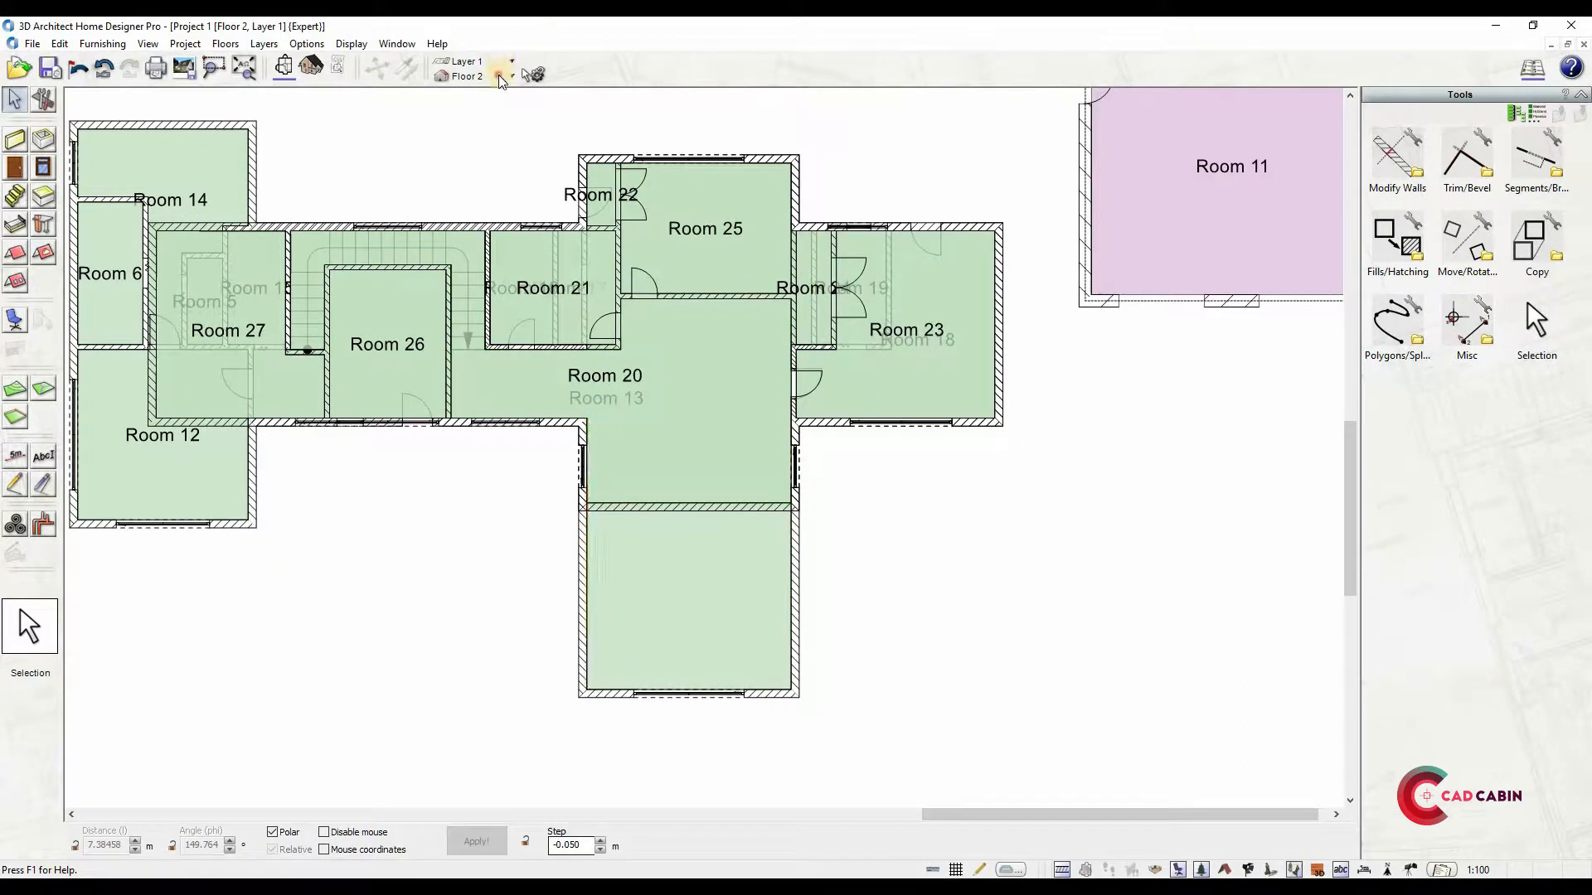
left_click(507, 115)
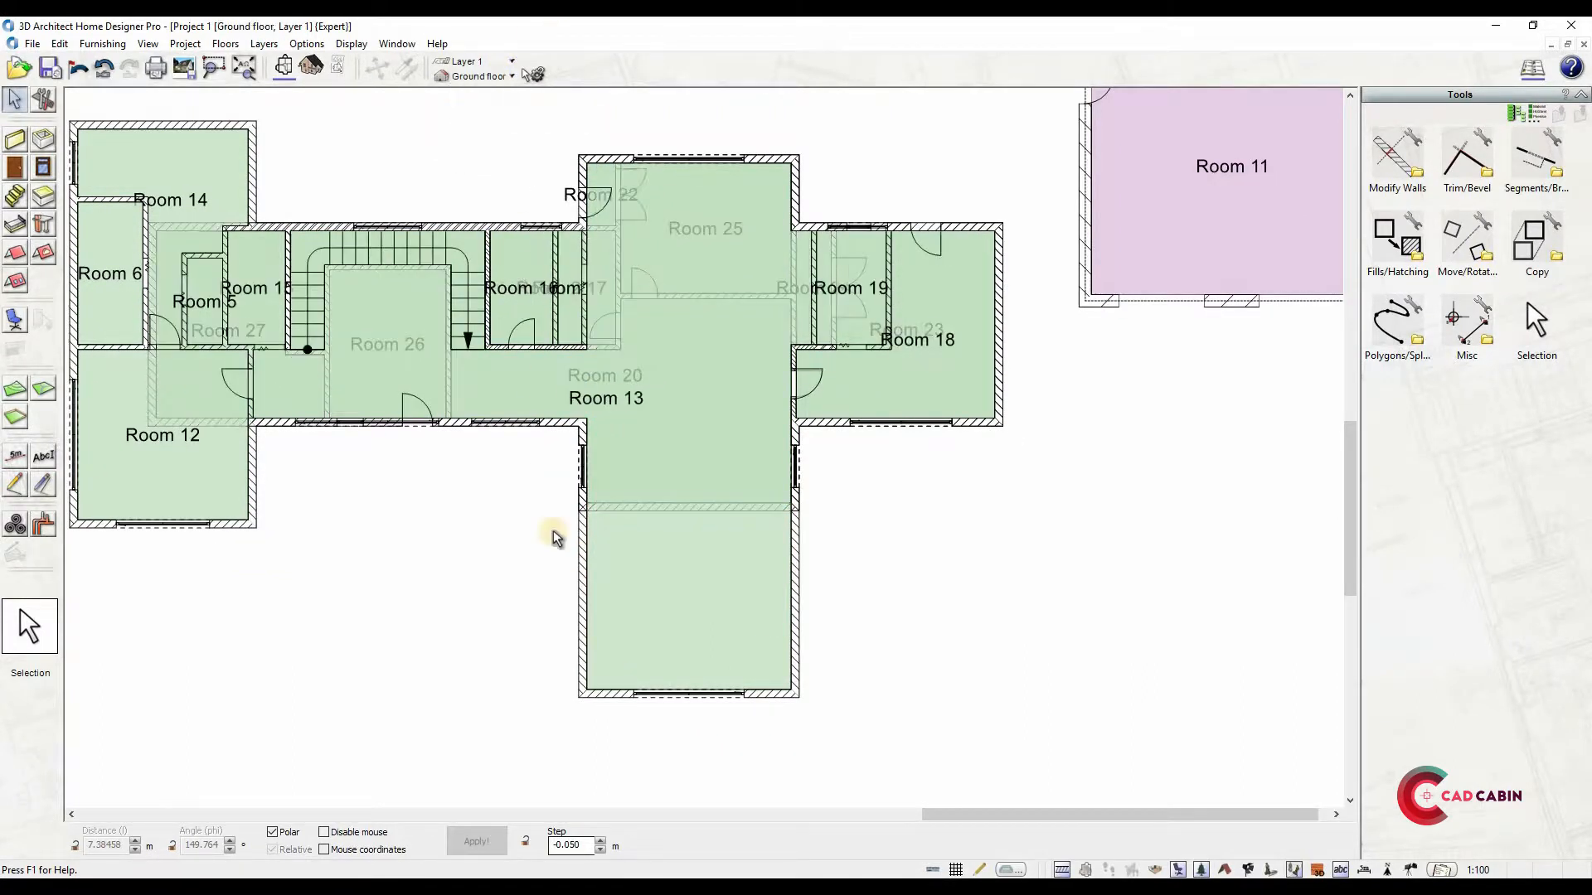
Ungroup the ground floor's exterior walls, the group titled Room 1
left_click(584, 623)
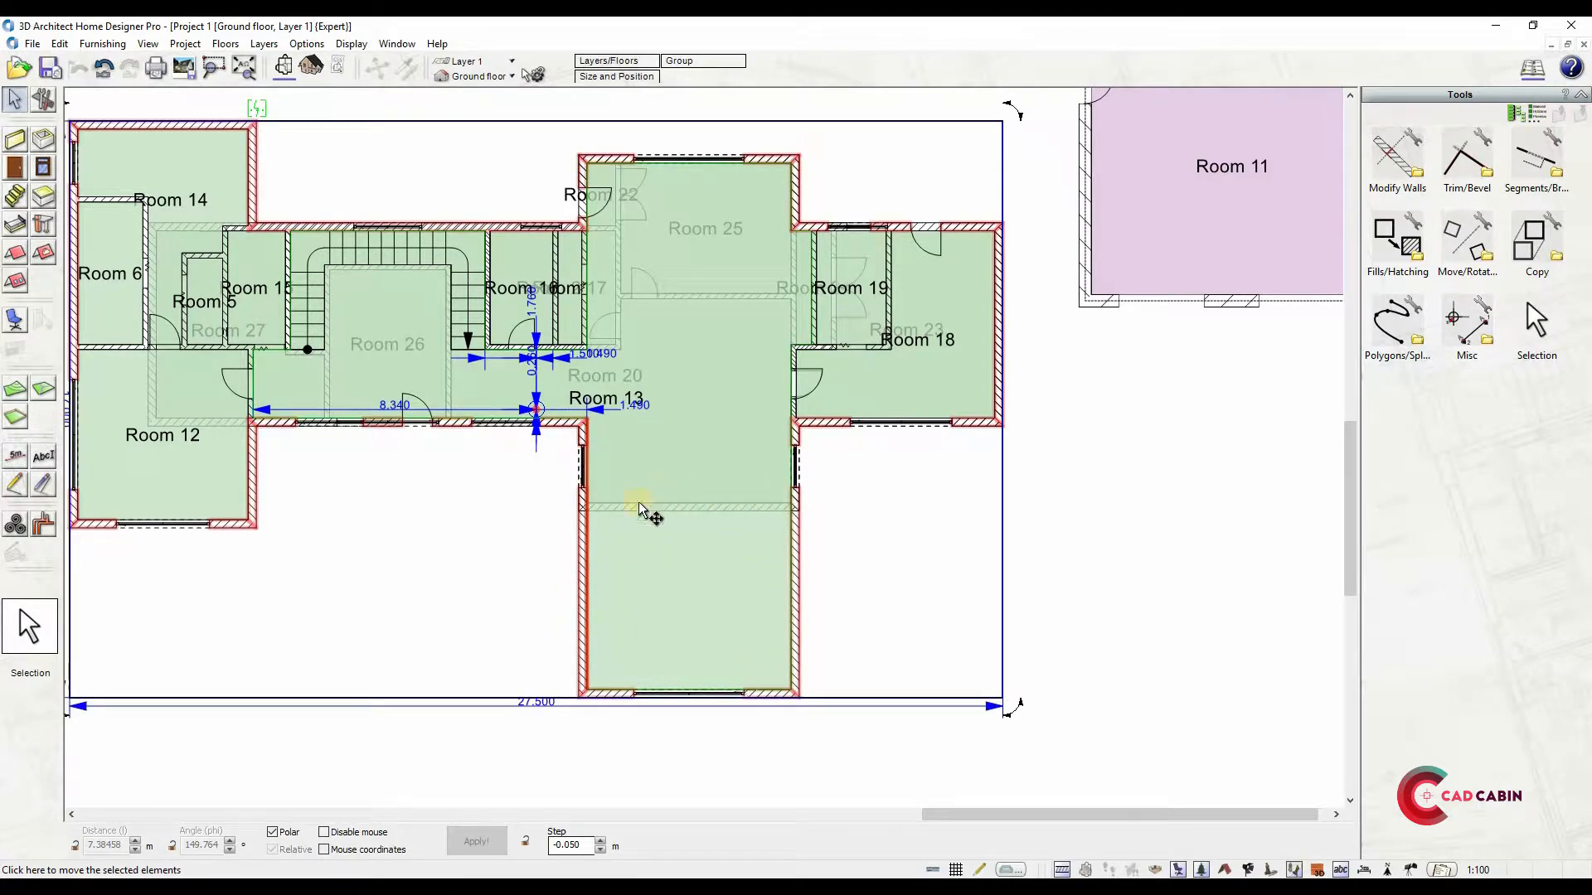
scroll(563, 581, "up", 1)
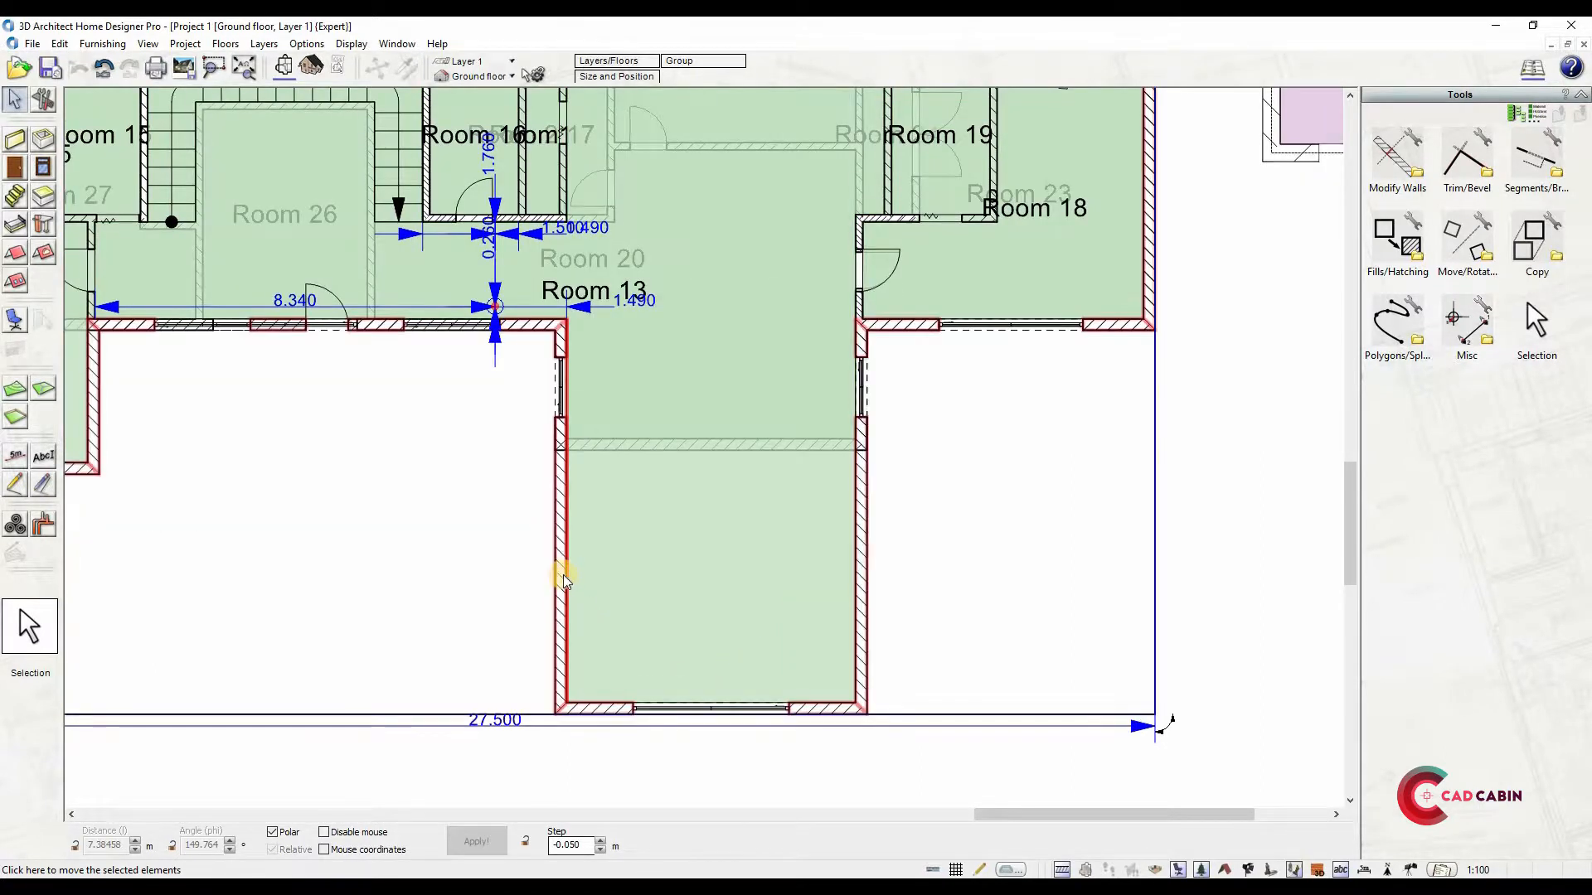
right_click(563, 580)
left_click(647, 473)
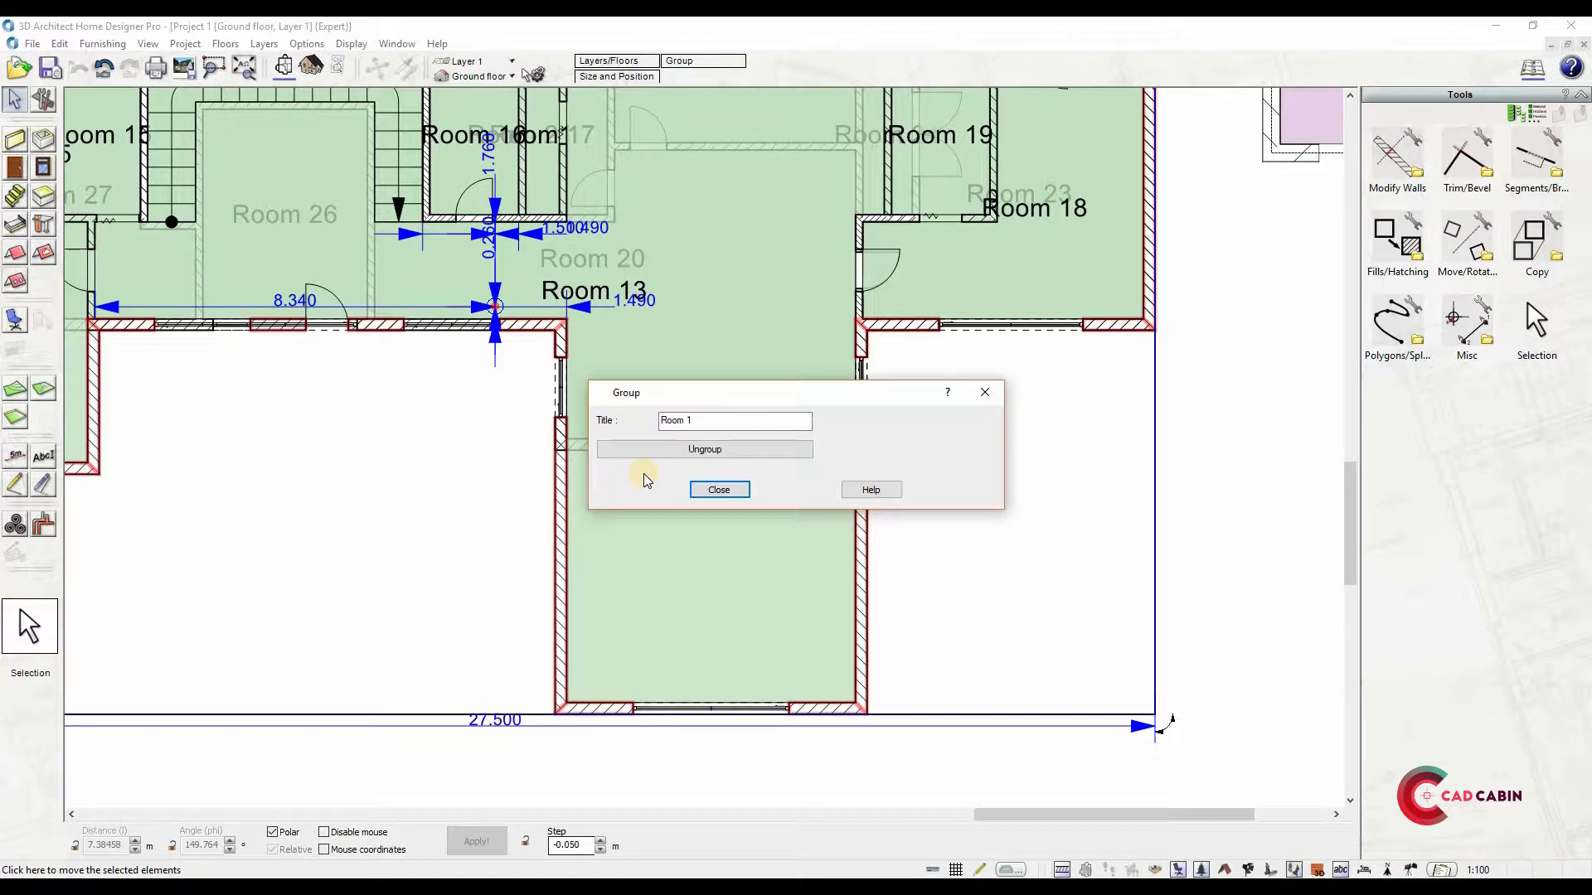
left_click(778, 449)
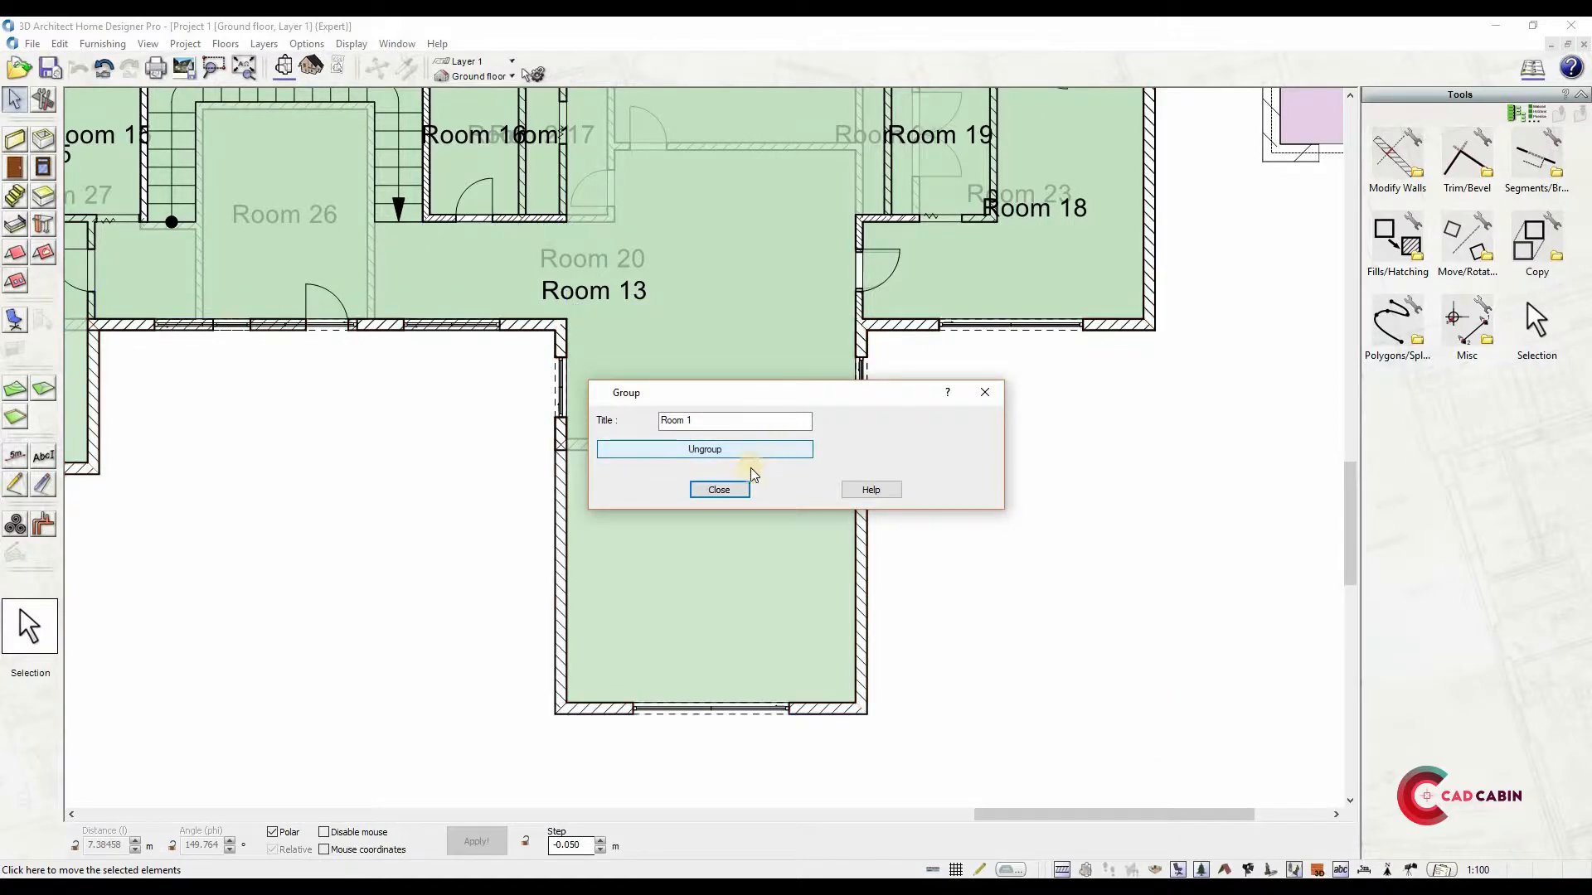
left_click(719, 490)
Delete the full-length ground-floor side wall of Room 13's front wing on the Room 18 side
left_click(721, 468)
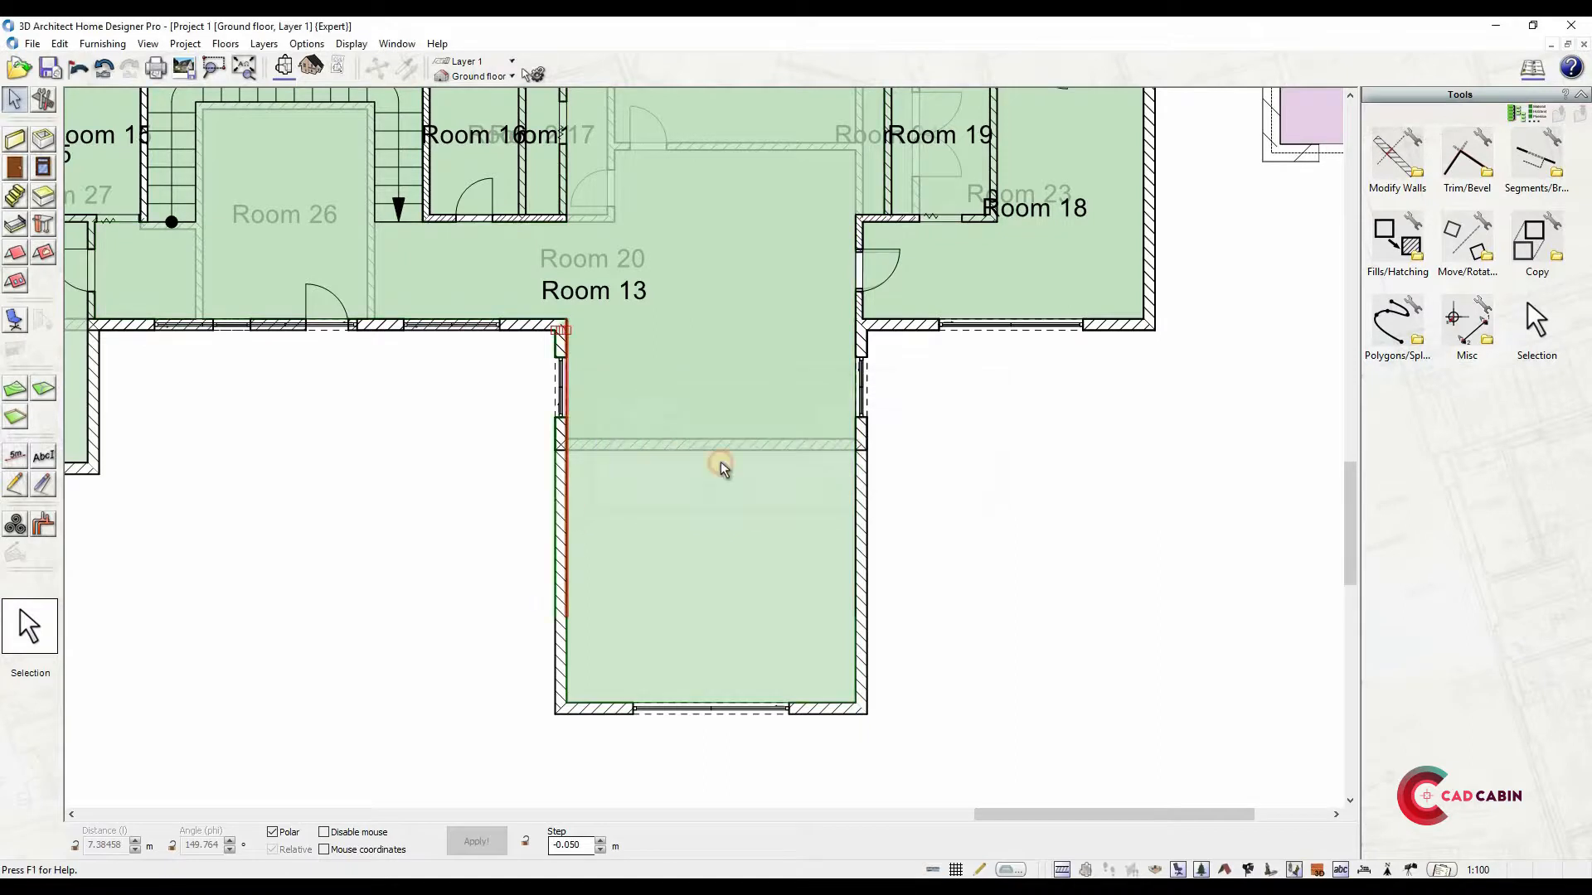
left_click(1140, 326)
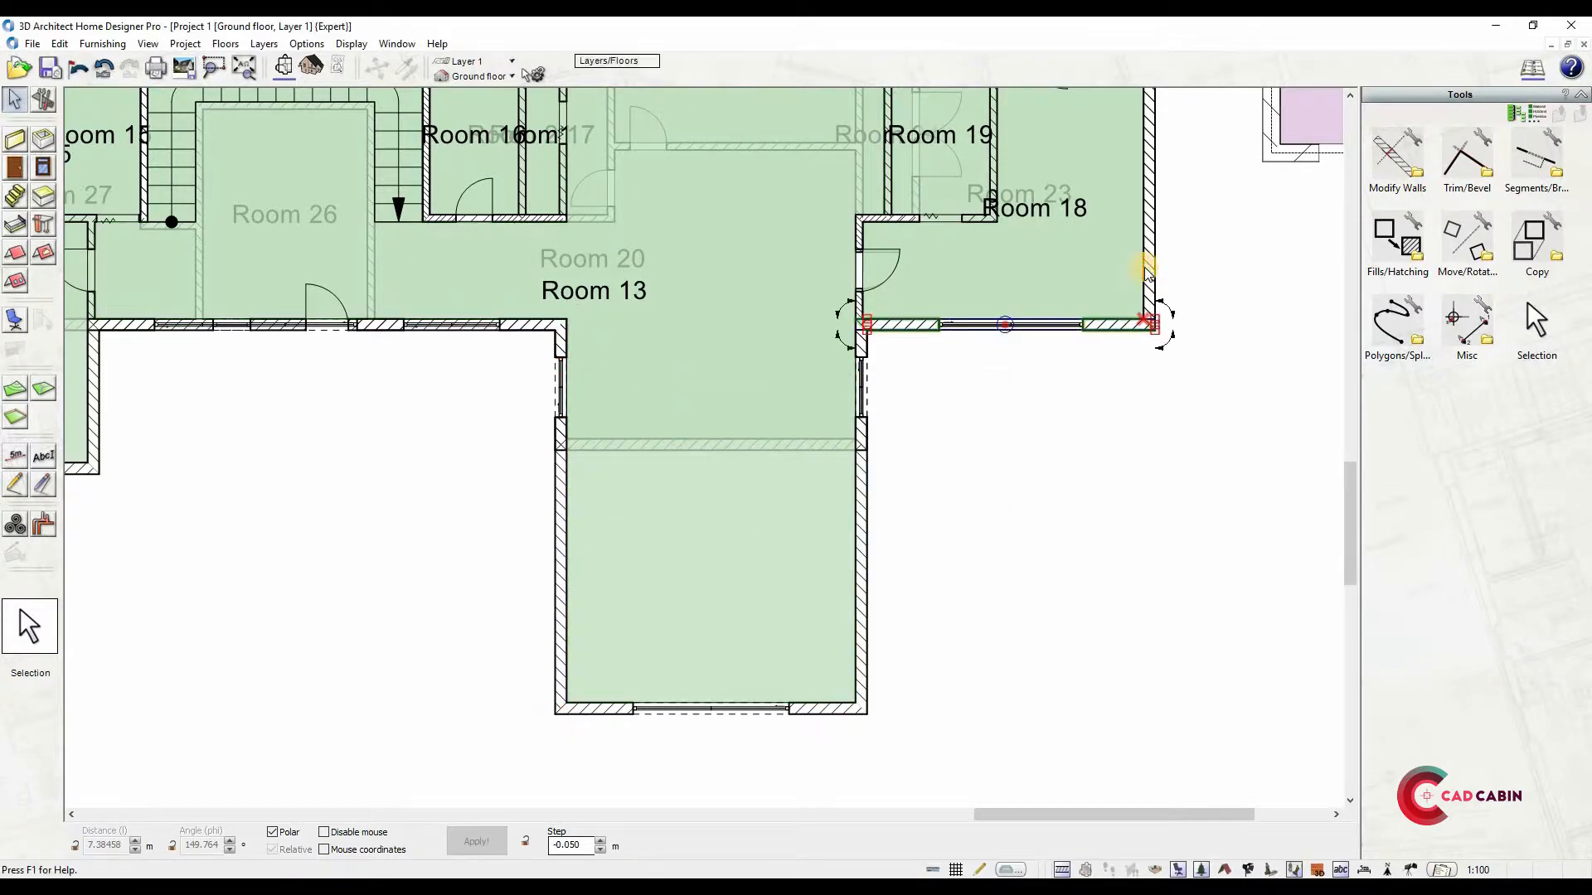
left_click(568, 498)
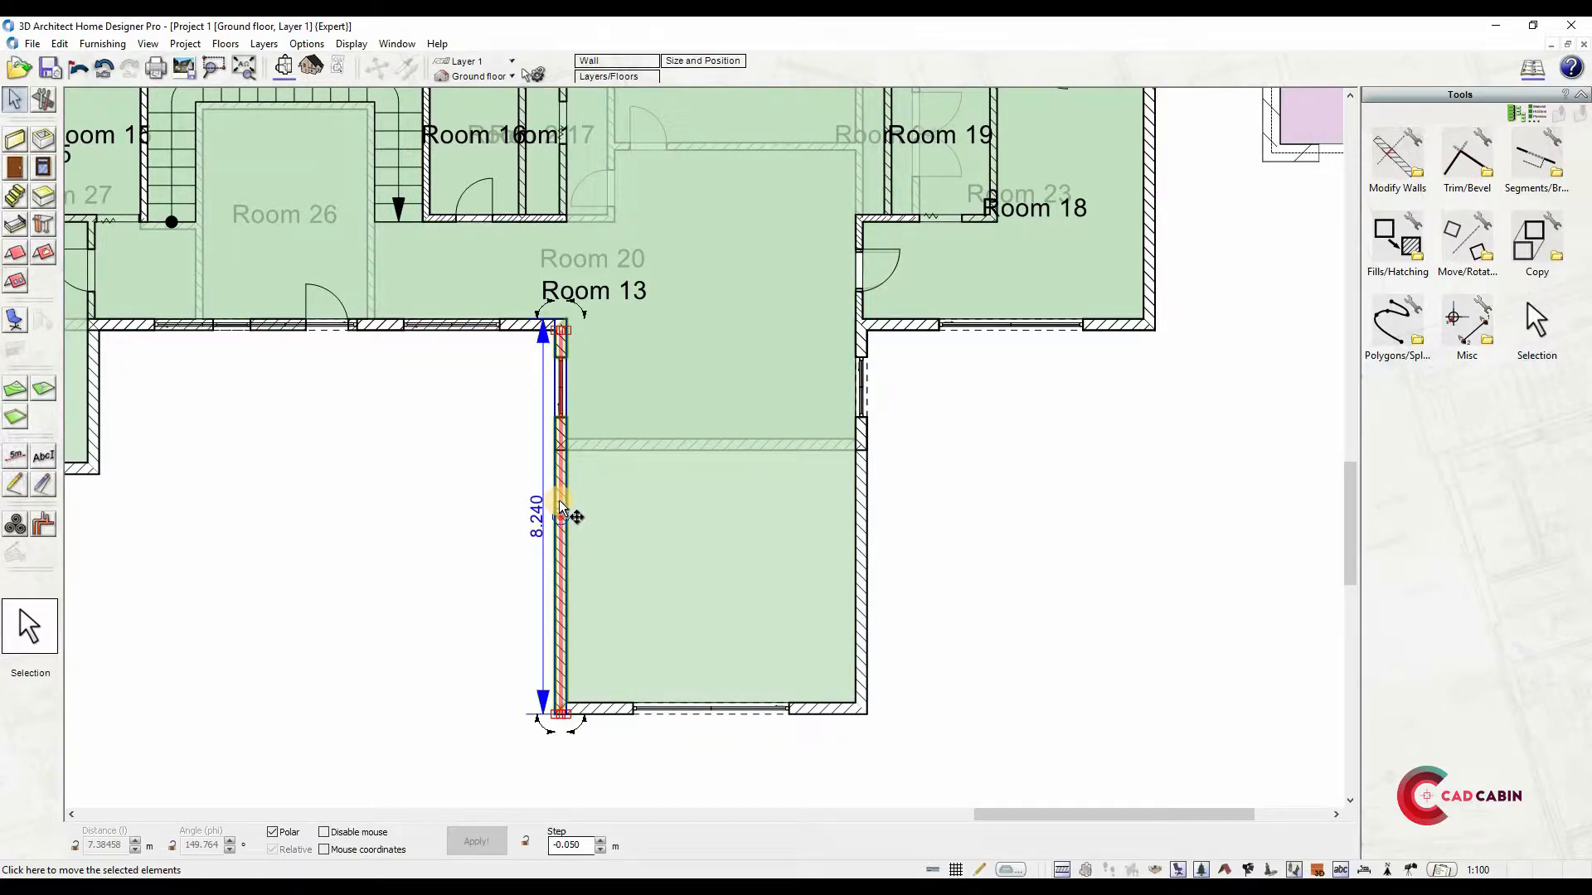
left_click(860, 520)
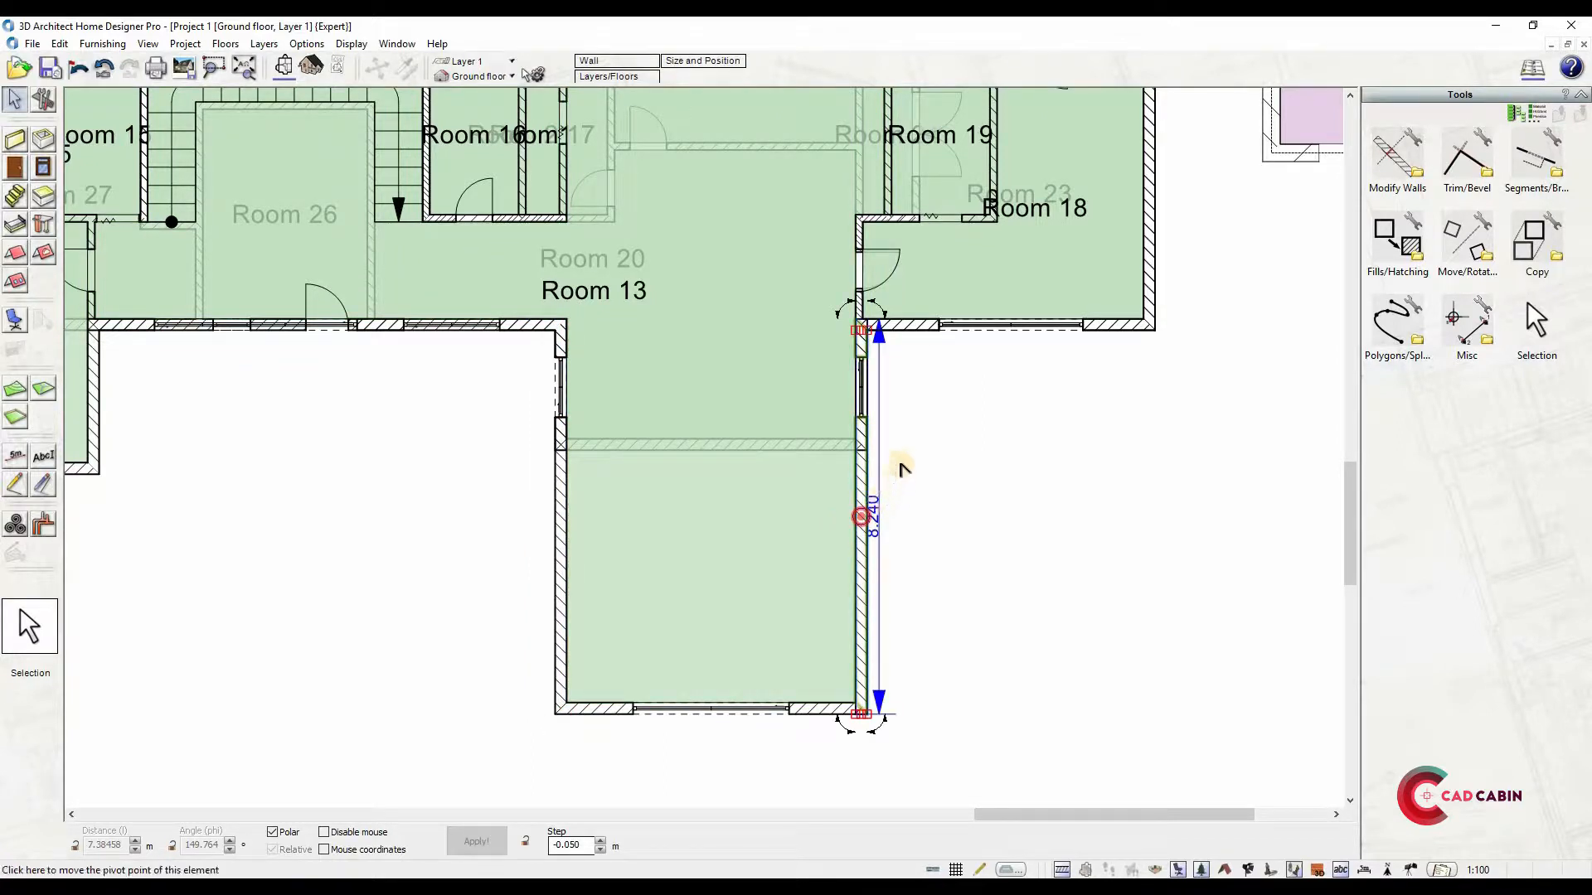
key("Delete")
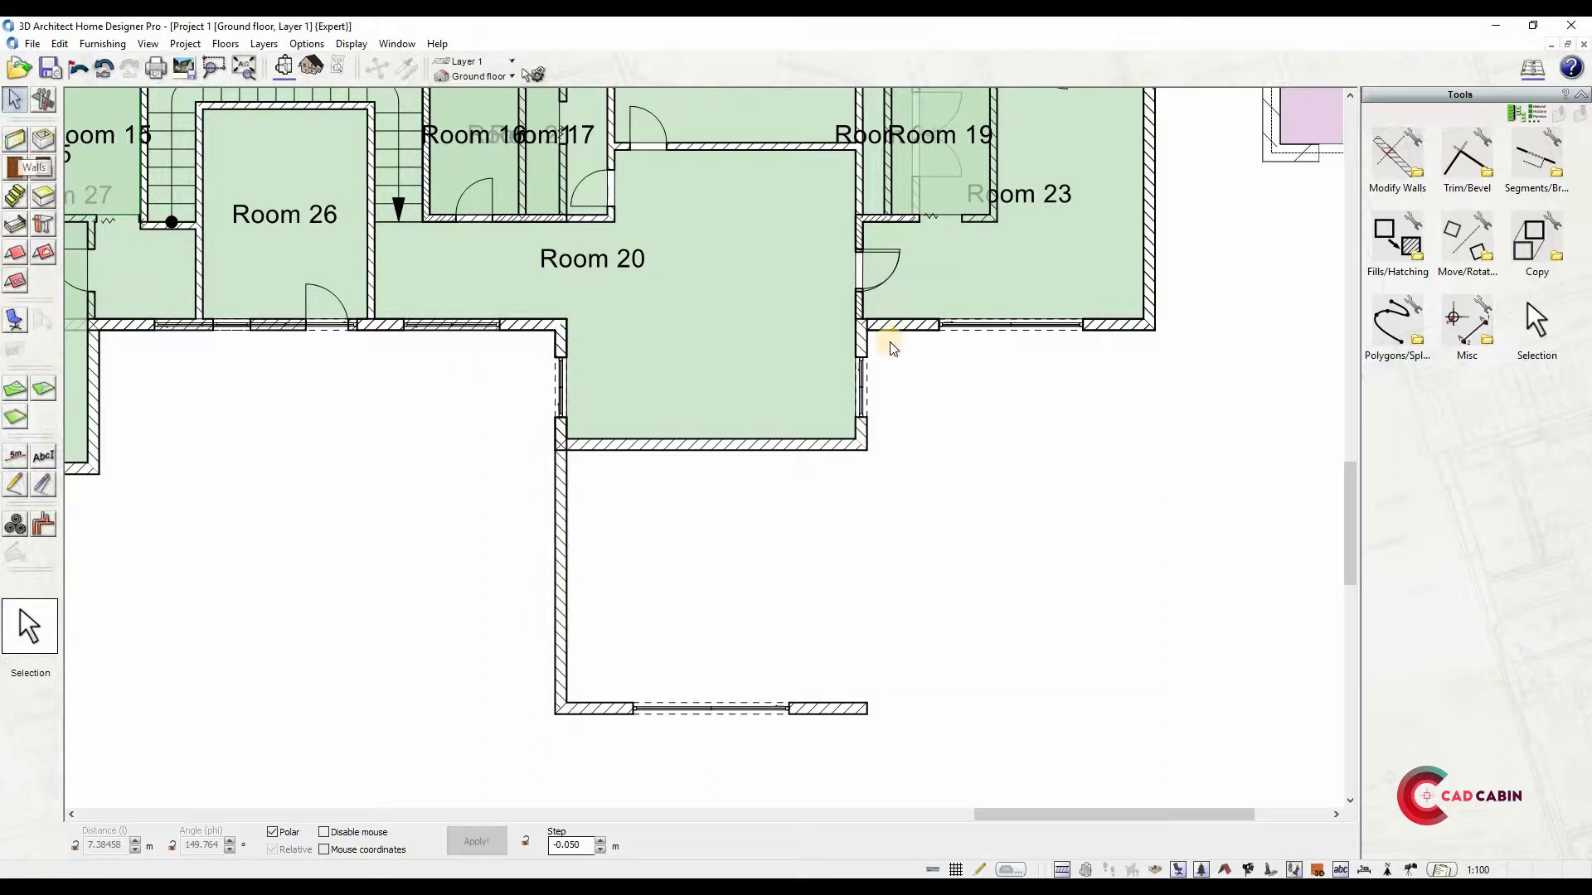
Draw an Exterior wall (medium) from the Room 18 corner to the outer corner of the upper floor's front wall
scroll(880, 377, "up", 3)
left_click(831, 222)
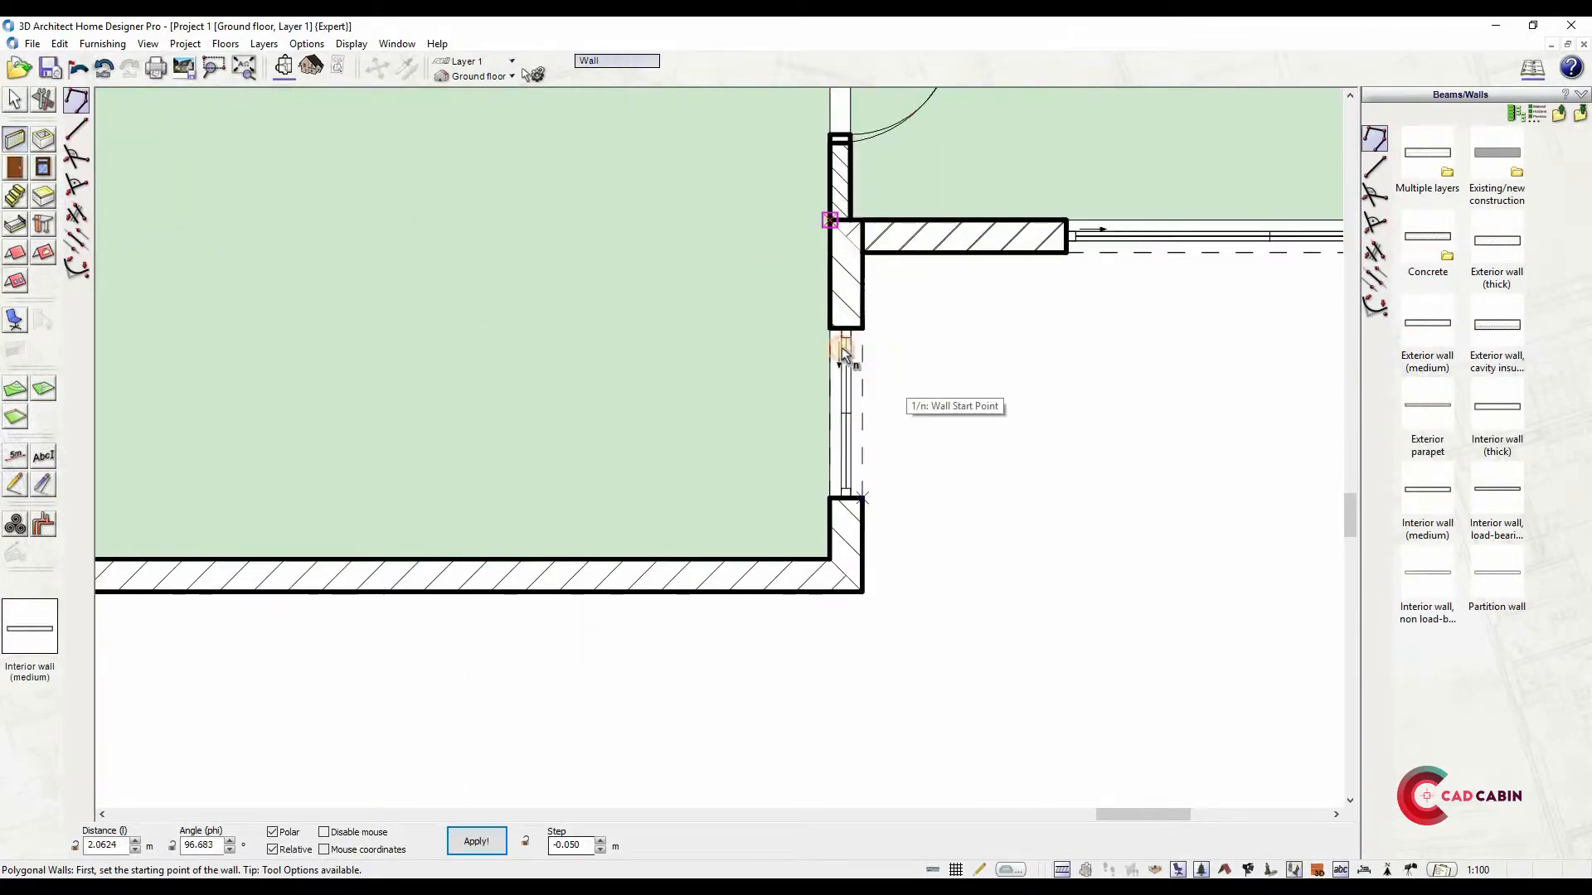
scroll(832, 408, "down", 1)
left_click(1428, 323)
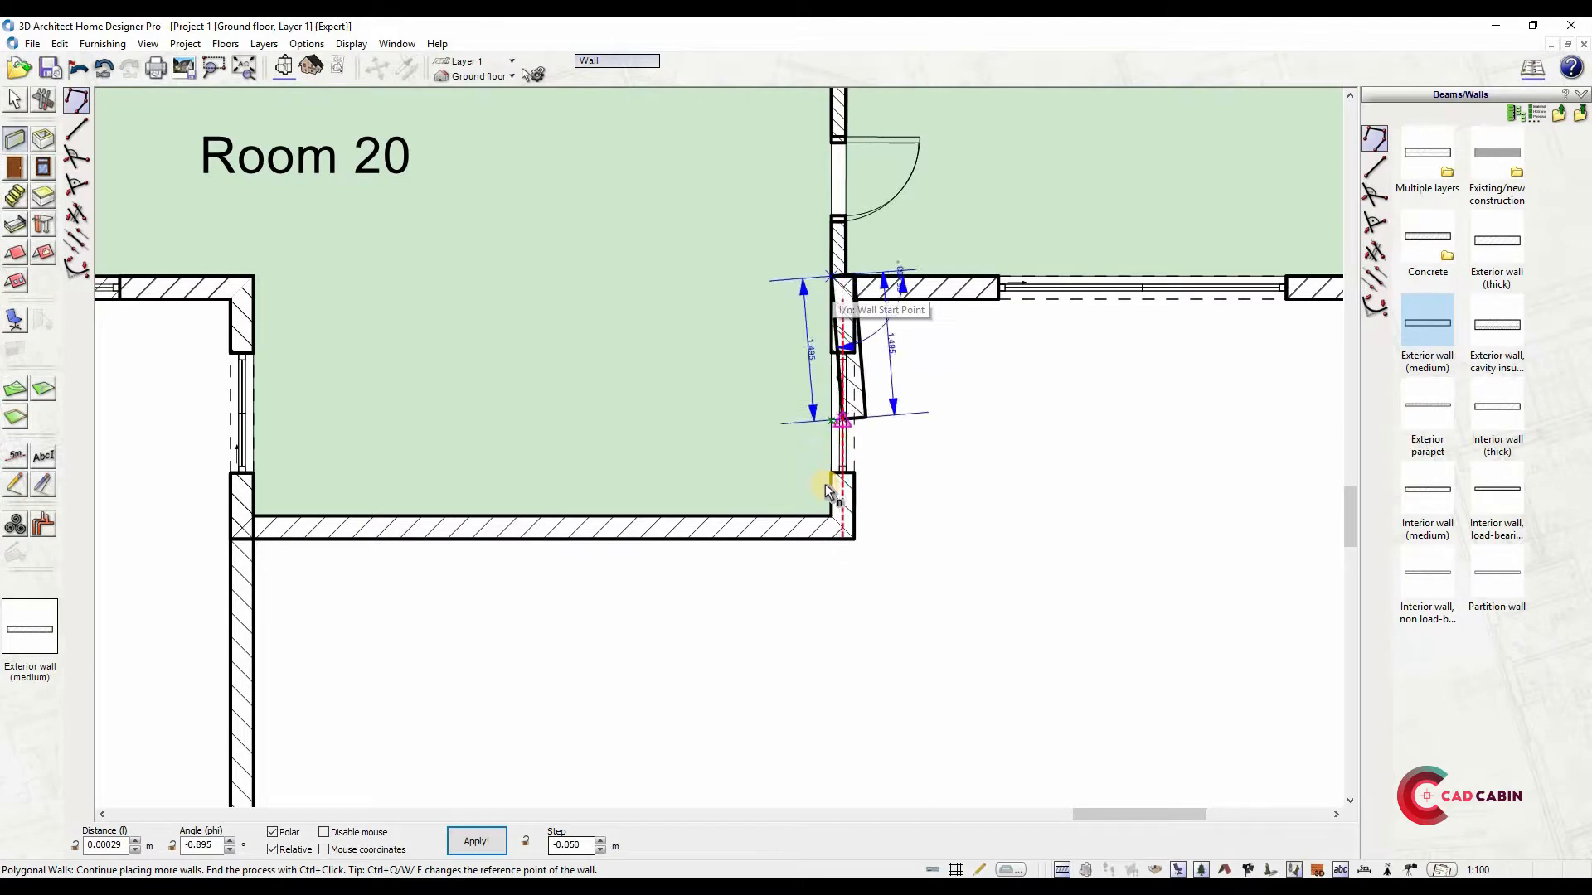
left_click(830, 540, "ctrl")
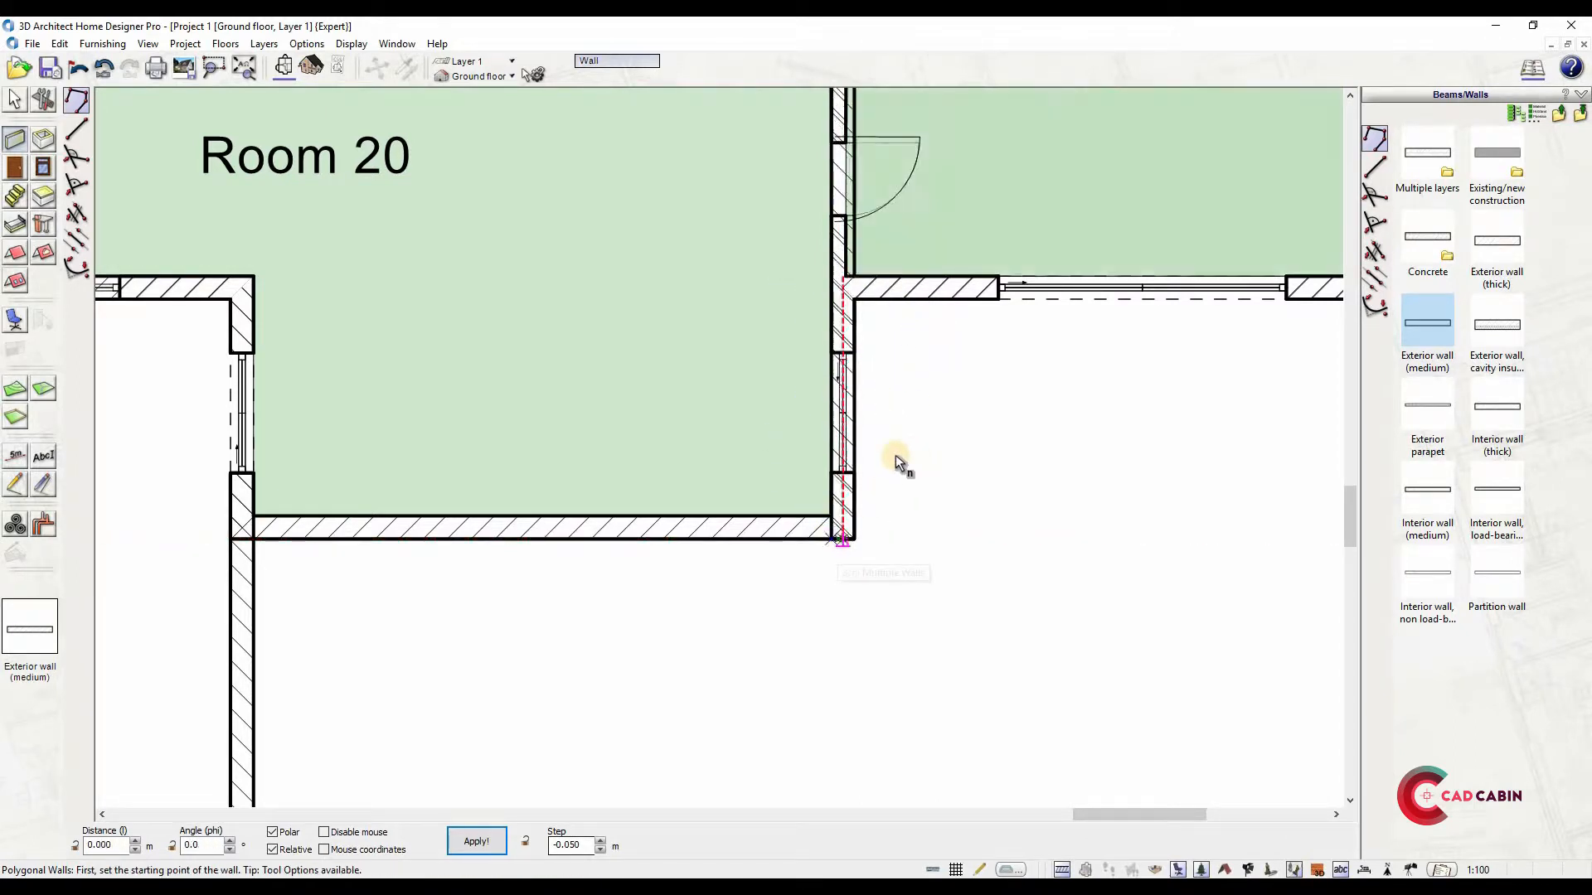
Delete the front wing's opposite side wall and redraw it as medium exterior wall down to the upper floor's front wall
right_click(548, 554)
left_click(636, 676)
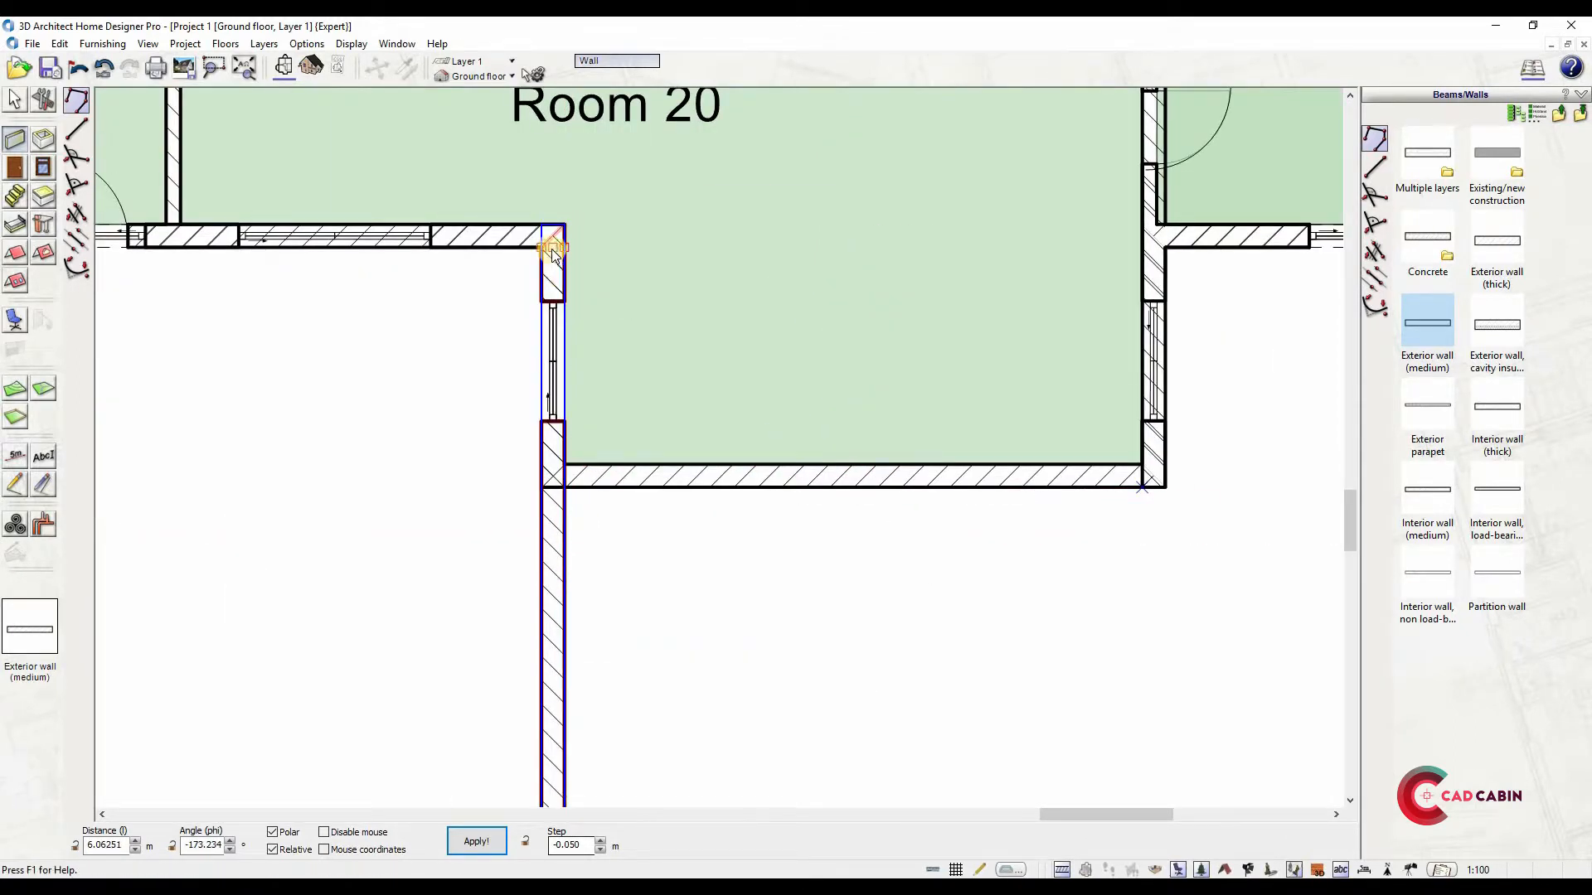
left_click(551, 234)
left_click(542, 485, "ctrl")
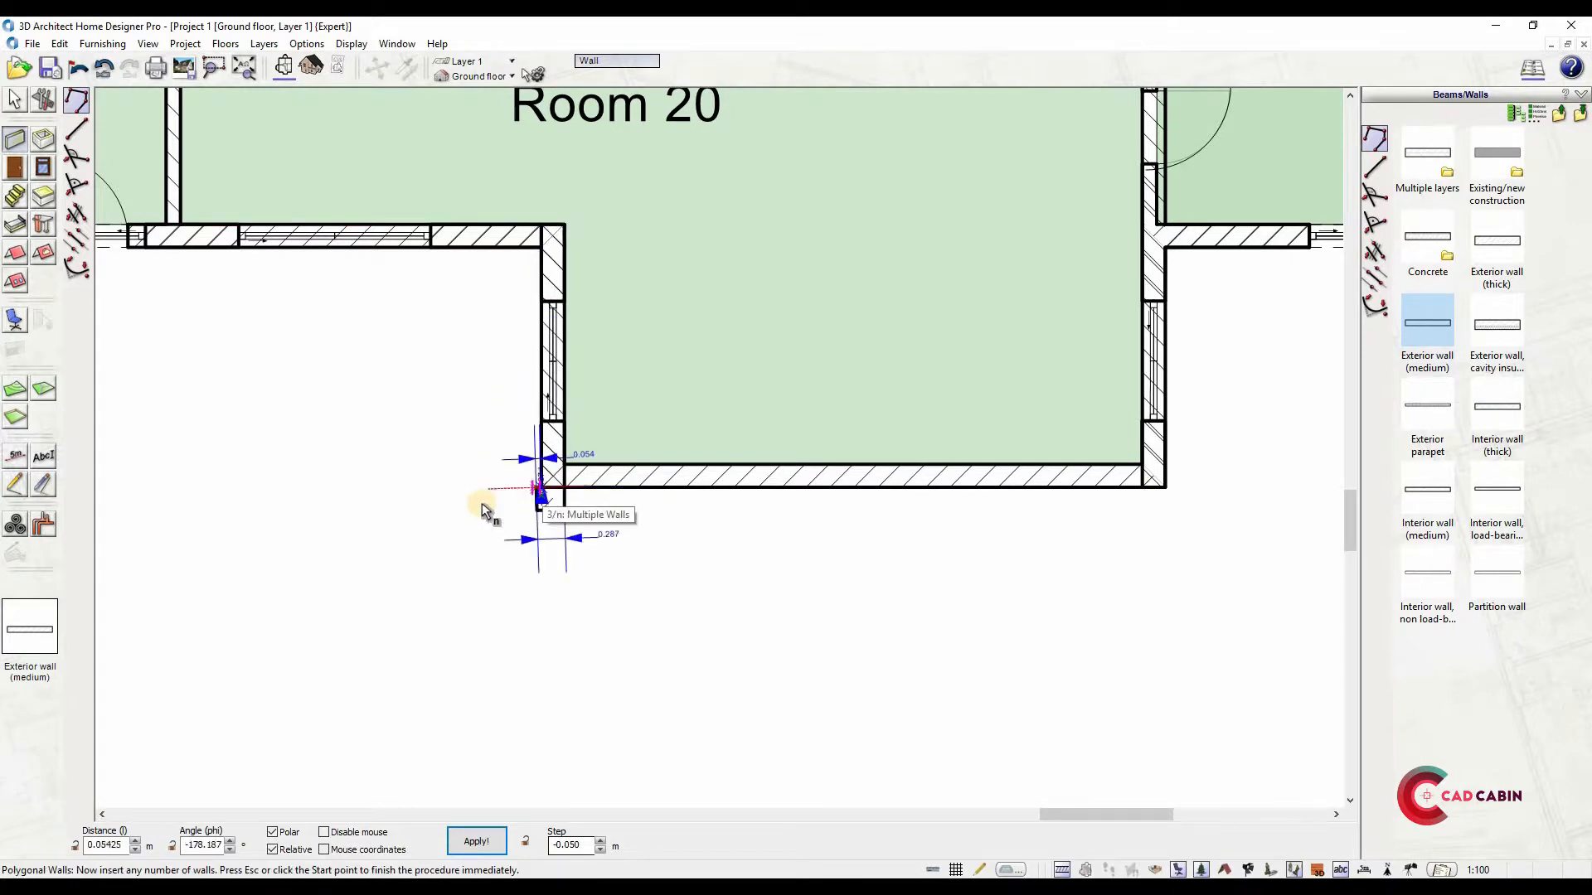
After checking the ground floor alone, draw medium exterior walls on both sides from the upper front wall's corners to the front window wall
left_click(224, 43)
left_click(293, 230)
left_click(225, 43)
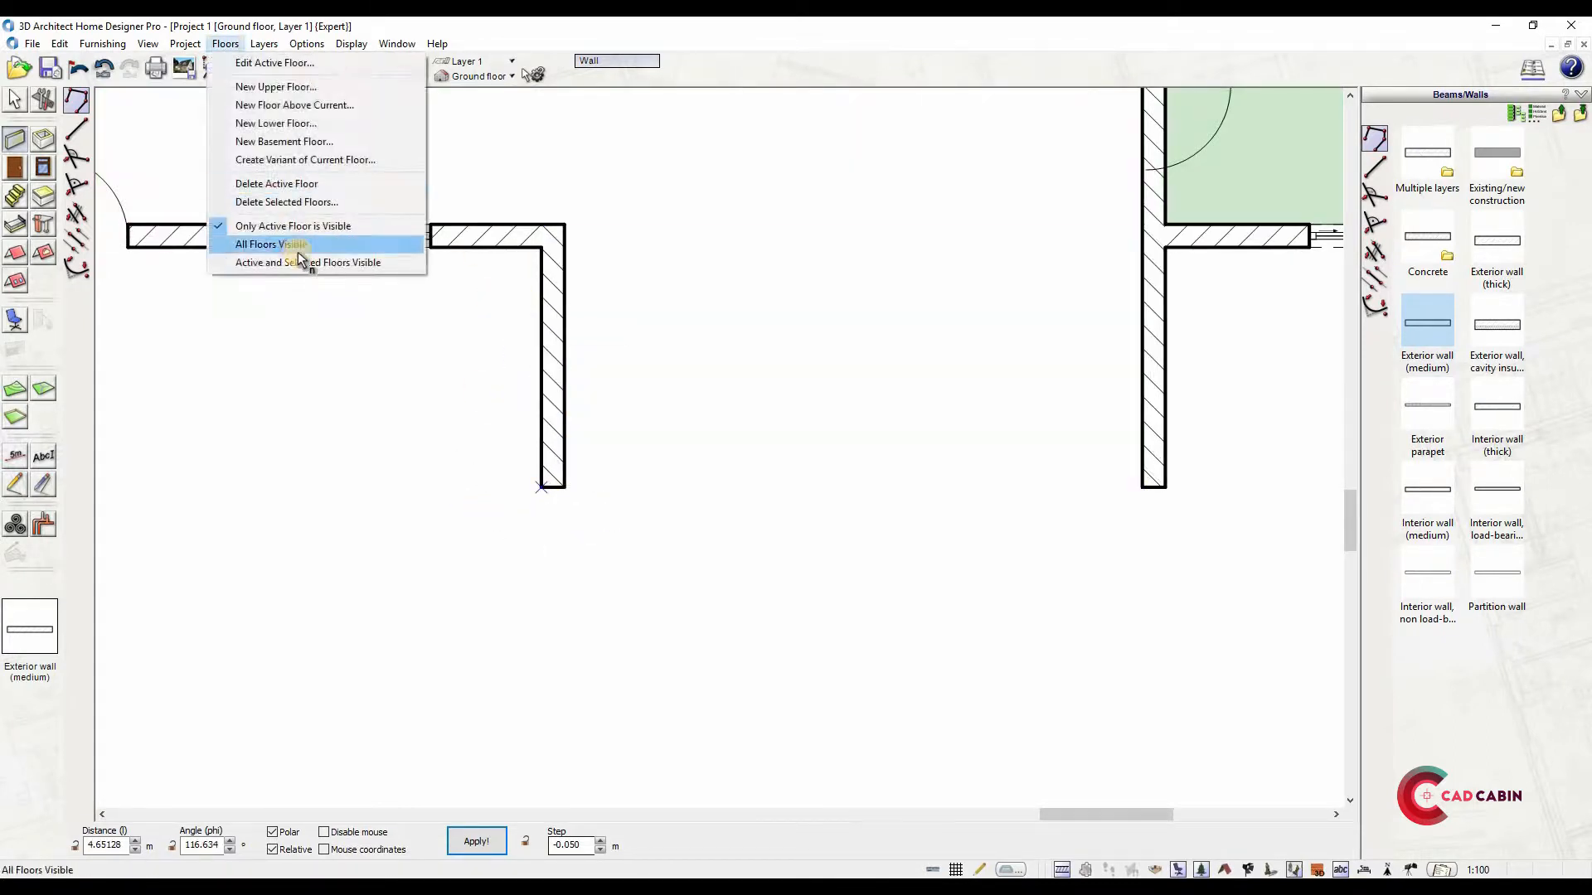
left_click(281, 244)
scroll(553, 346, "down", 3)
left_click(503, 325)
left_click(500, 581, "ctrl")
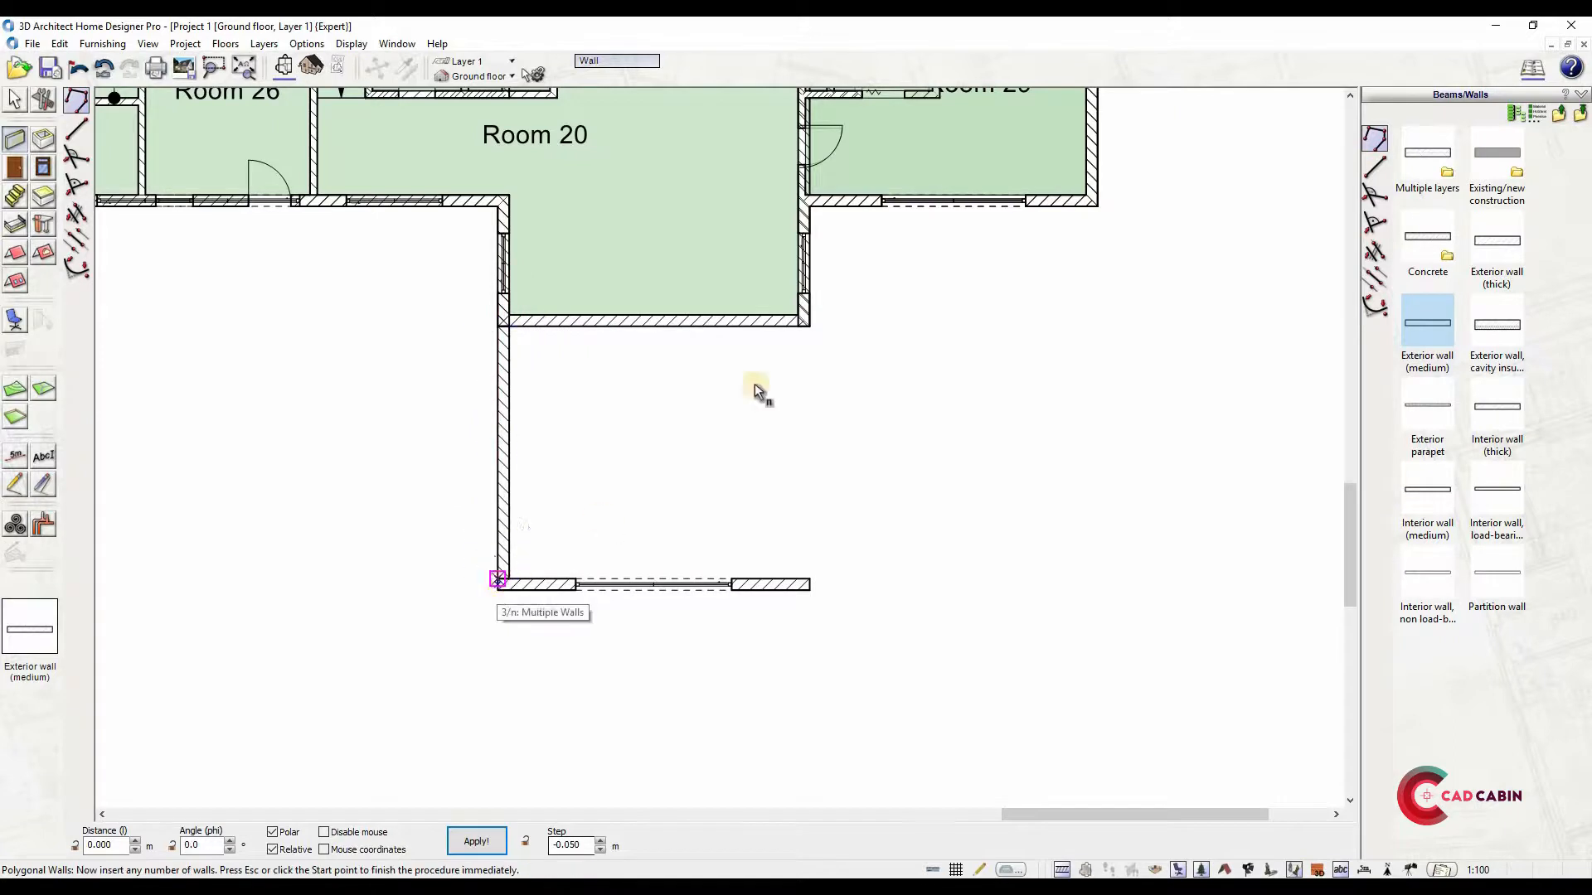
left_click(810, 587, "ctrl")
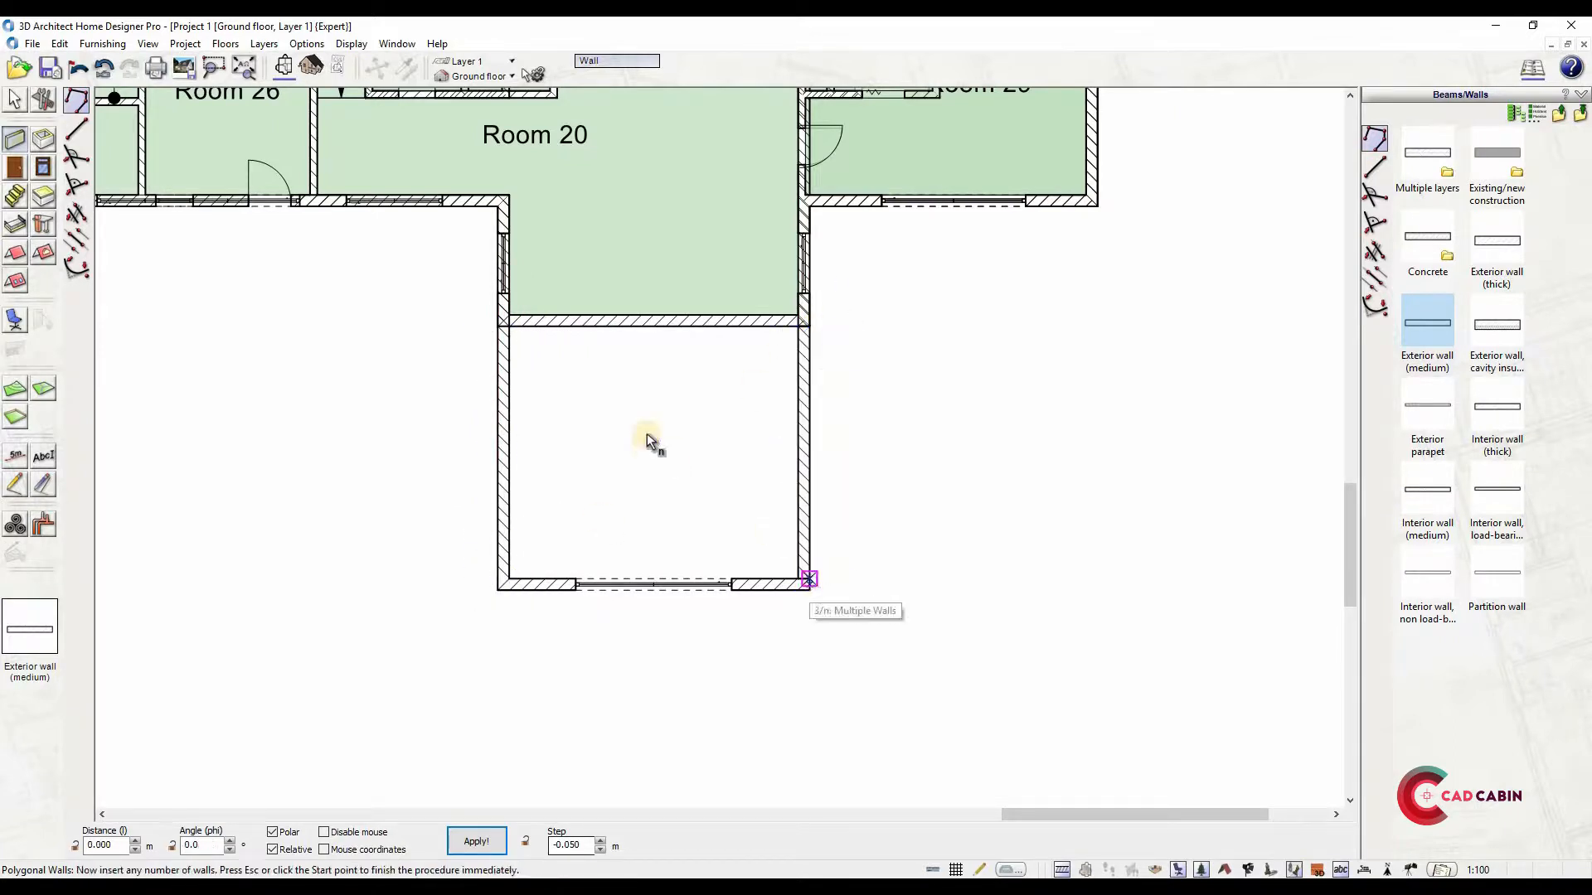
scroll(643, 426, "up", 3)
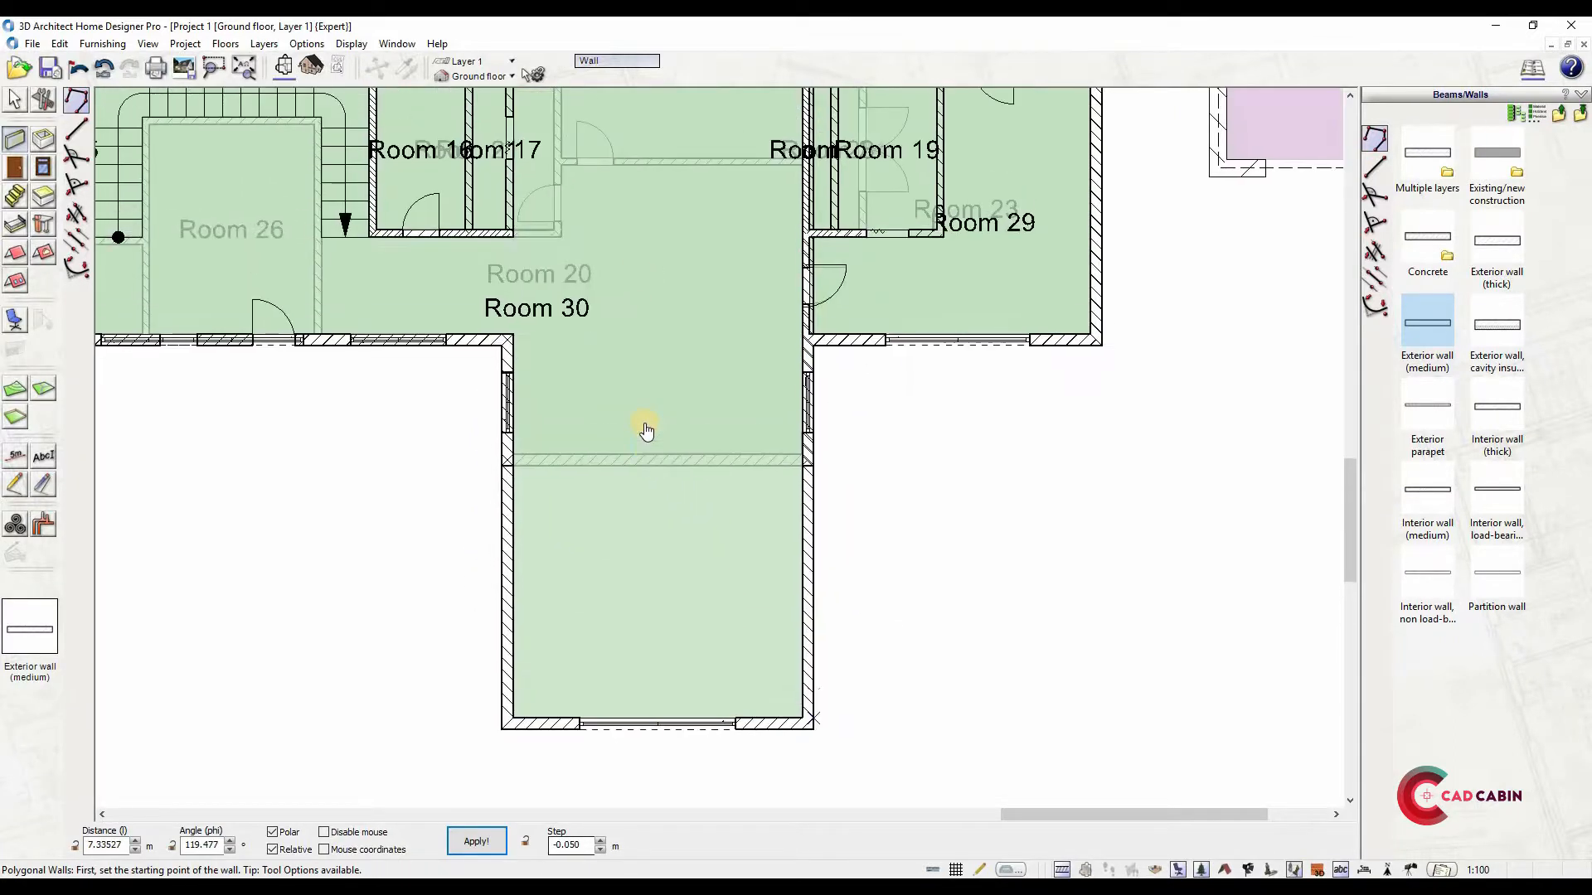
middle_click_drag(668, 450, 704, 459)
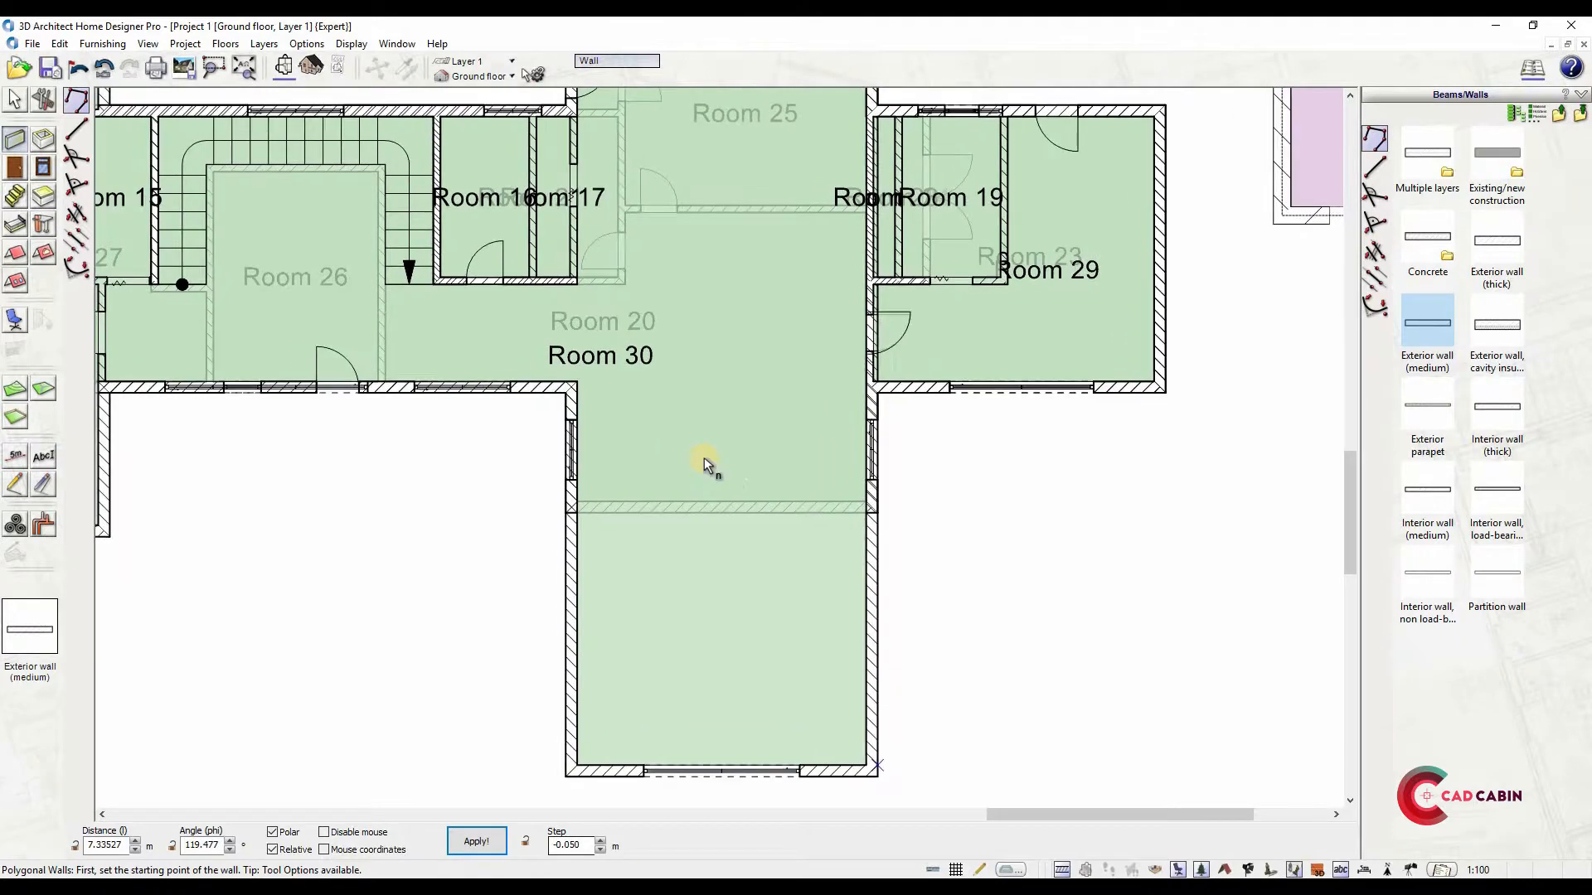
Enable different floor levels for the front wing's window wall, raise its top-left reference height offset, and check the wall in 3D
left_click(489, 497)
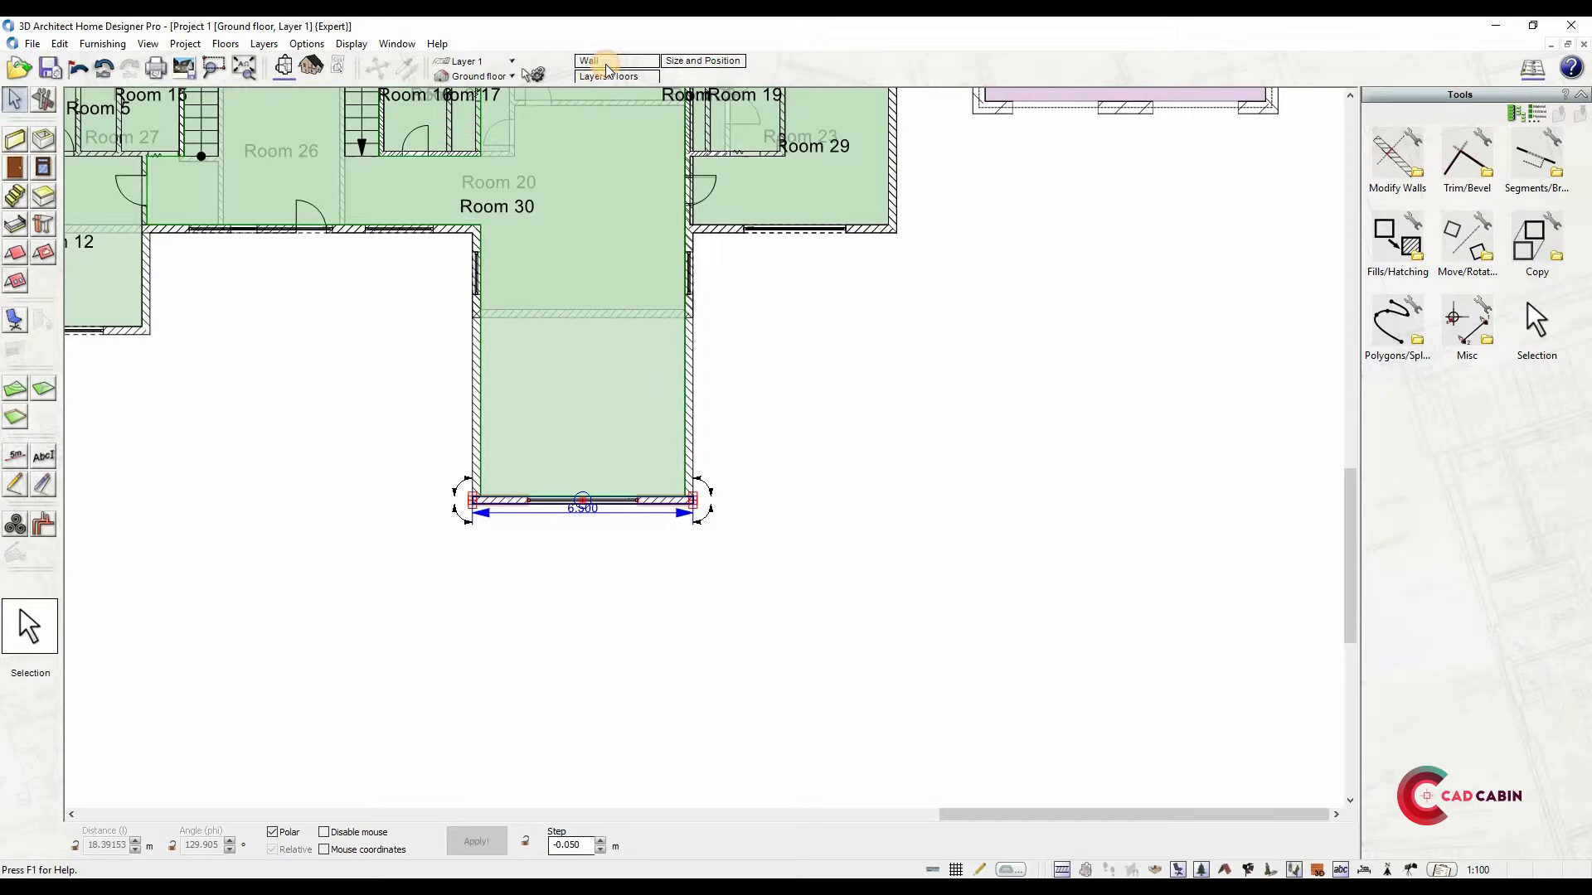
left_click(607, 63)
left_click_drag(620, 510, 619, 525)
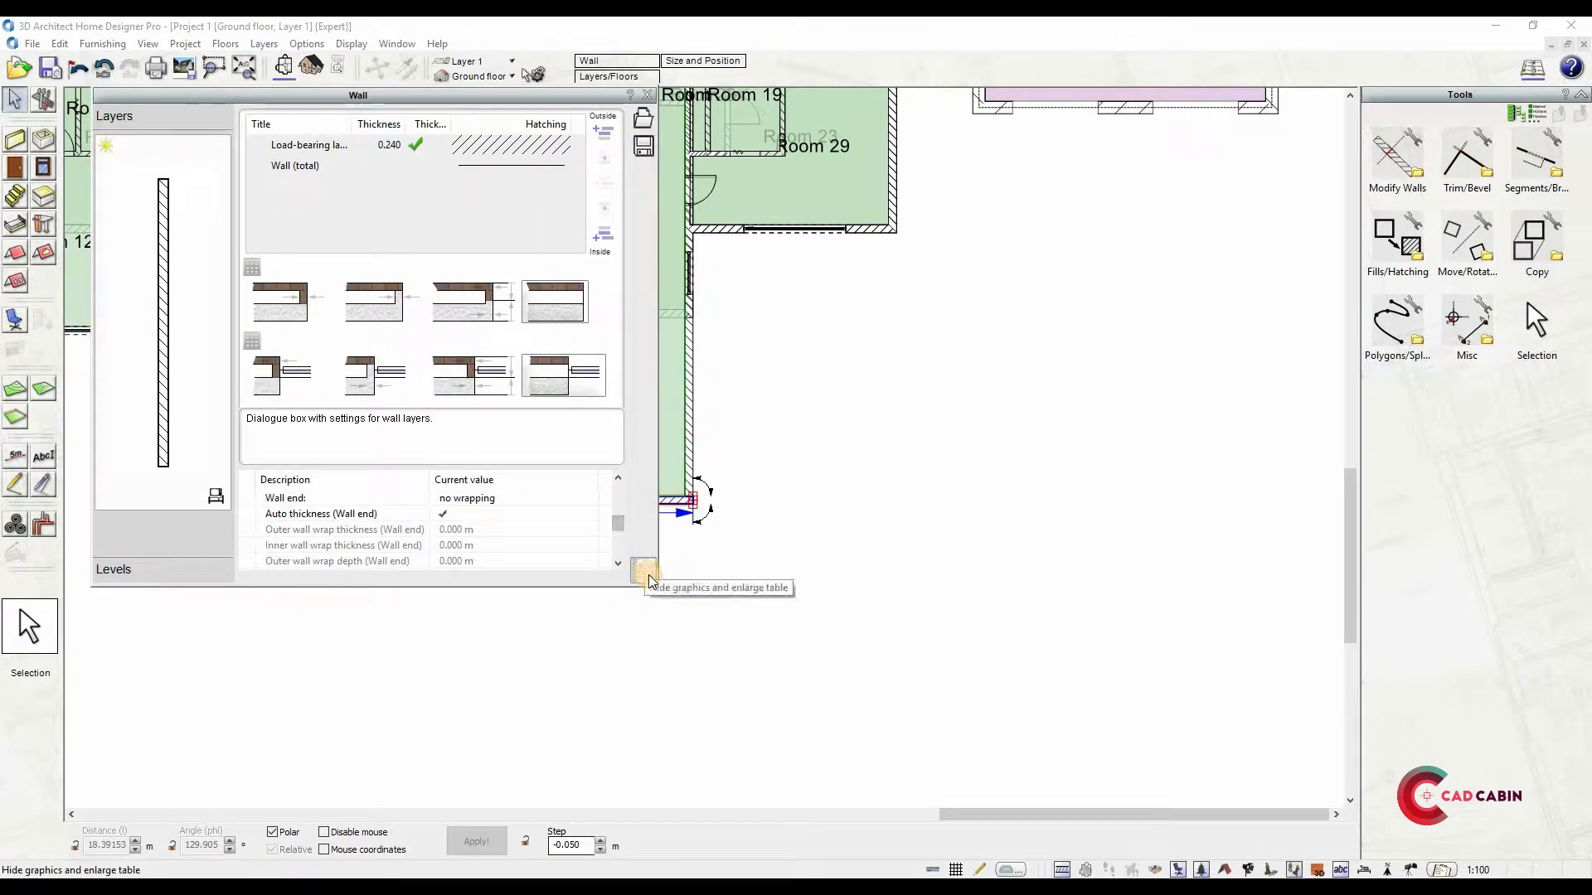
left_click(649, 576)
left_click(246, 529)
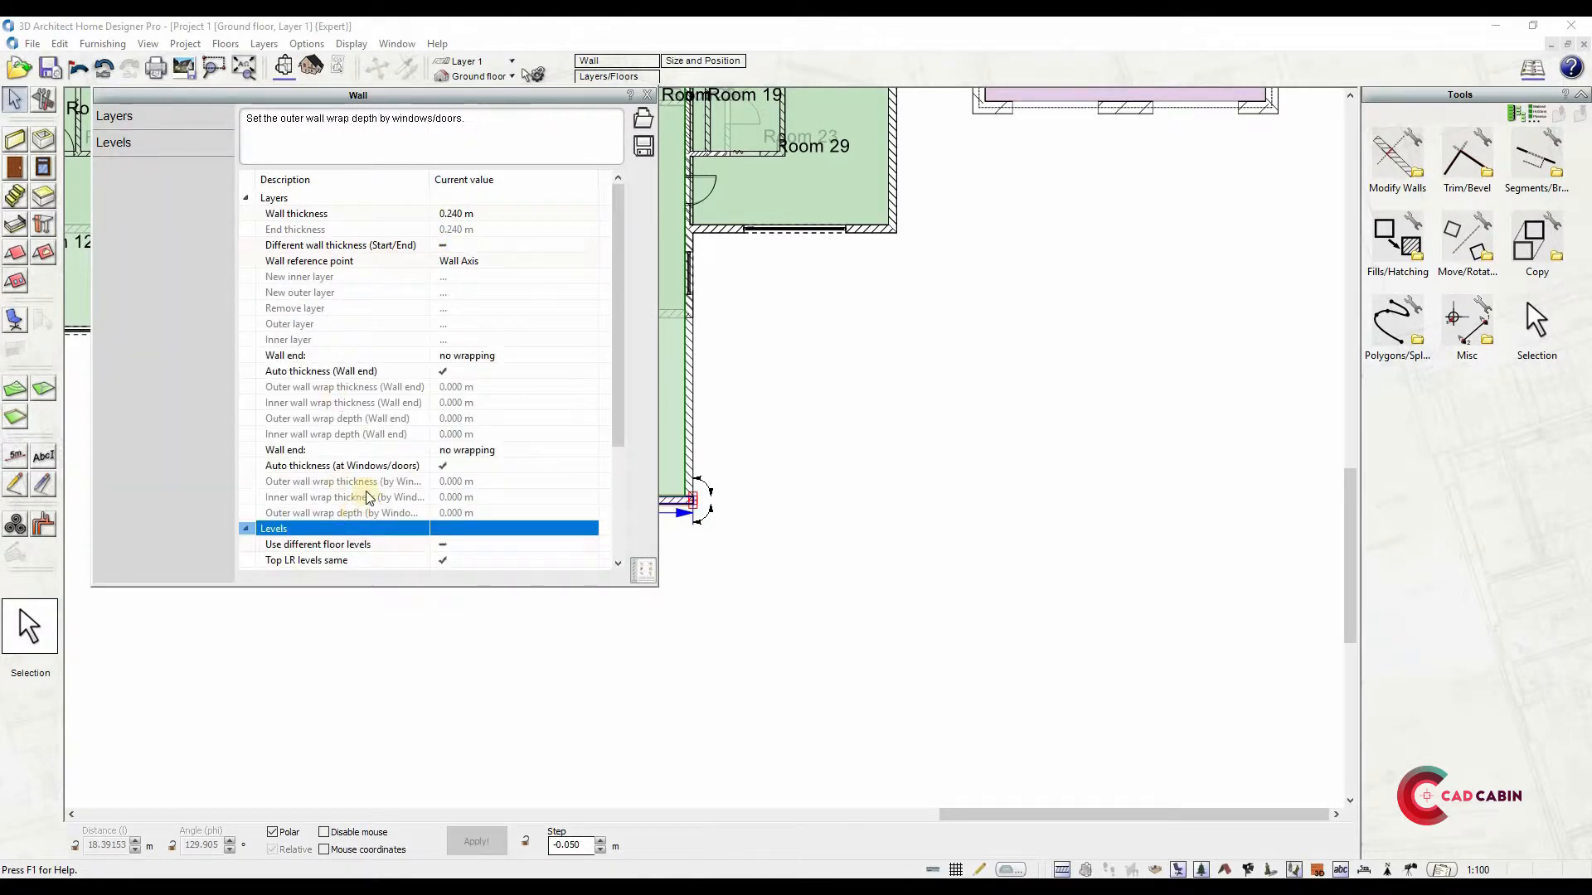
scroll(369, 497, "down", 3)
left_click(445, 387)
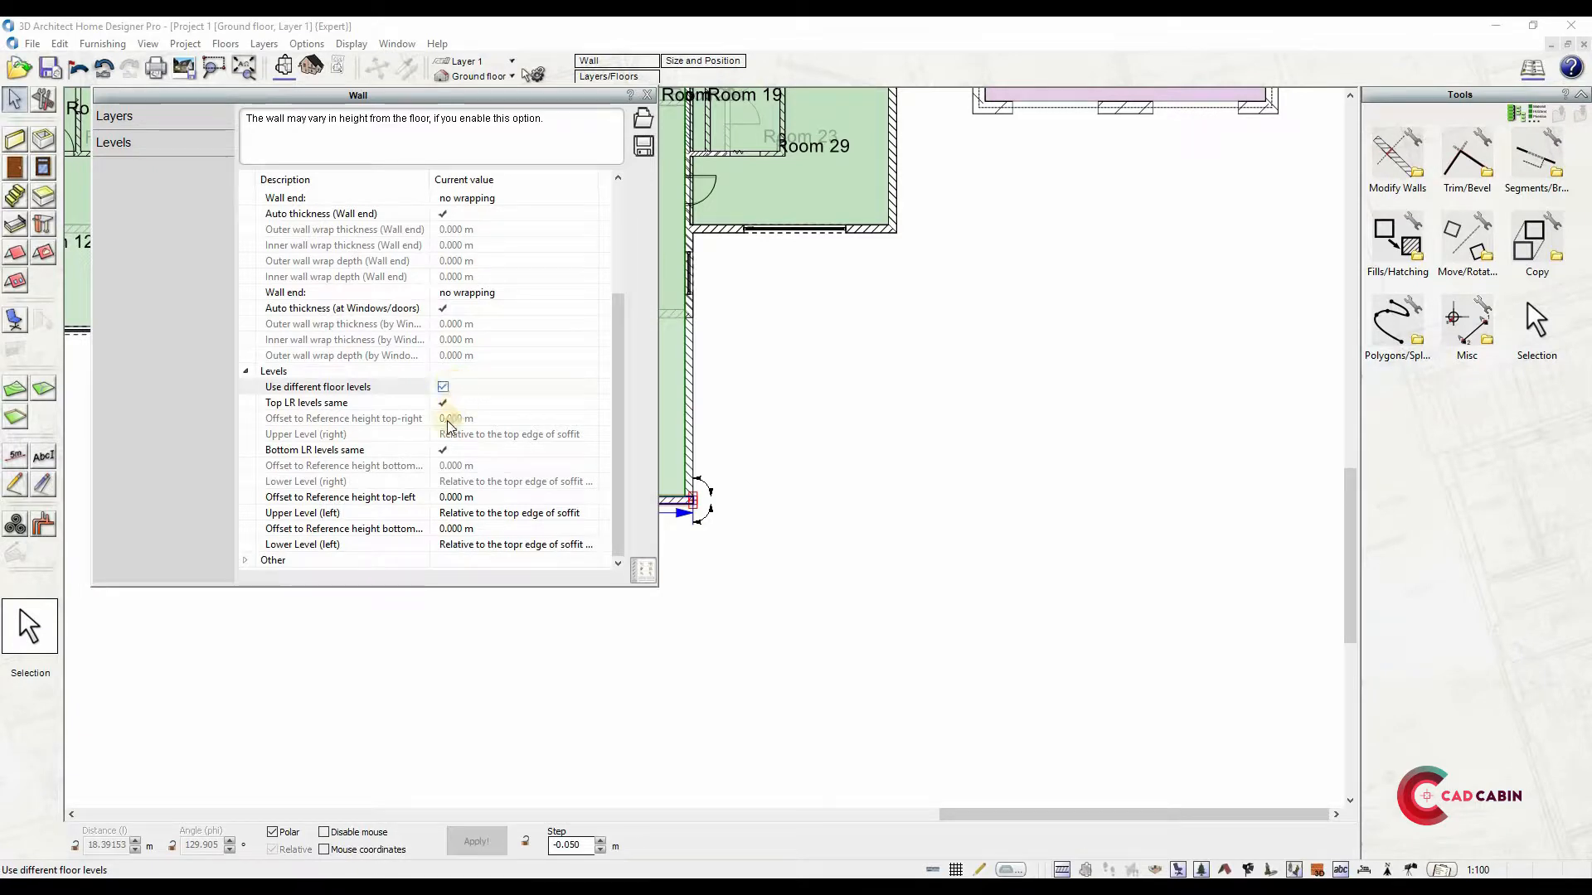
left_click(466, 497)
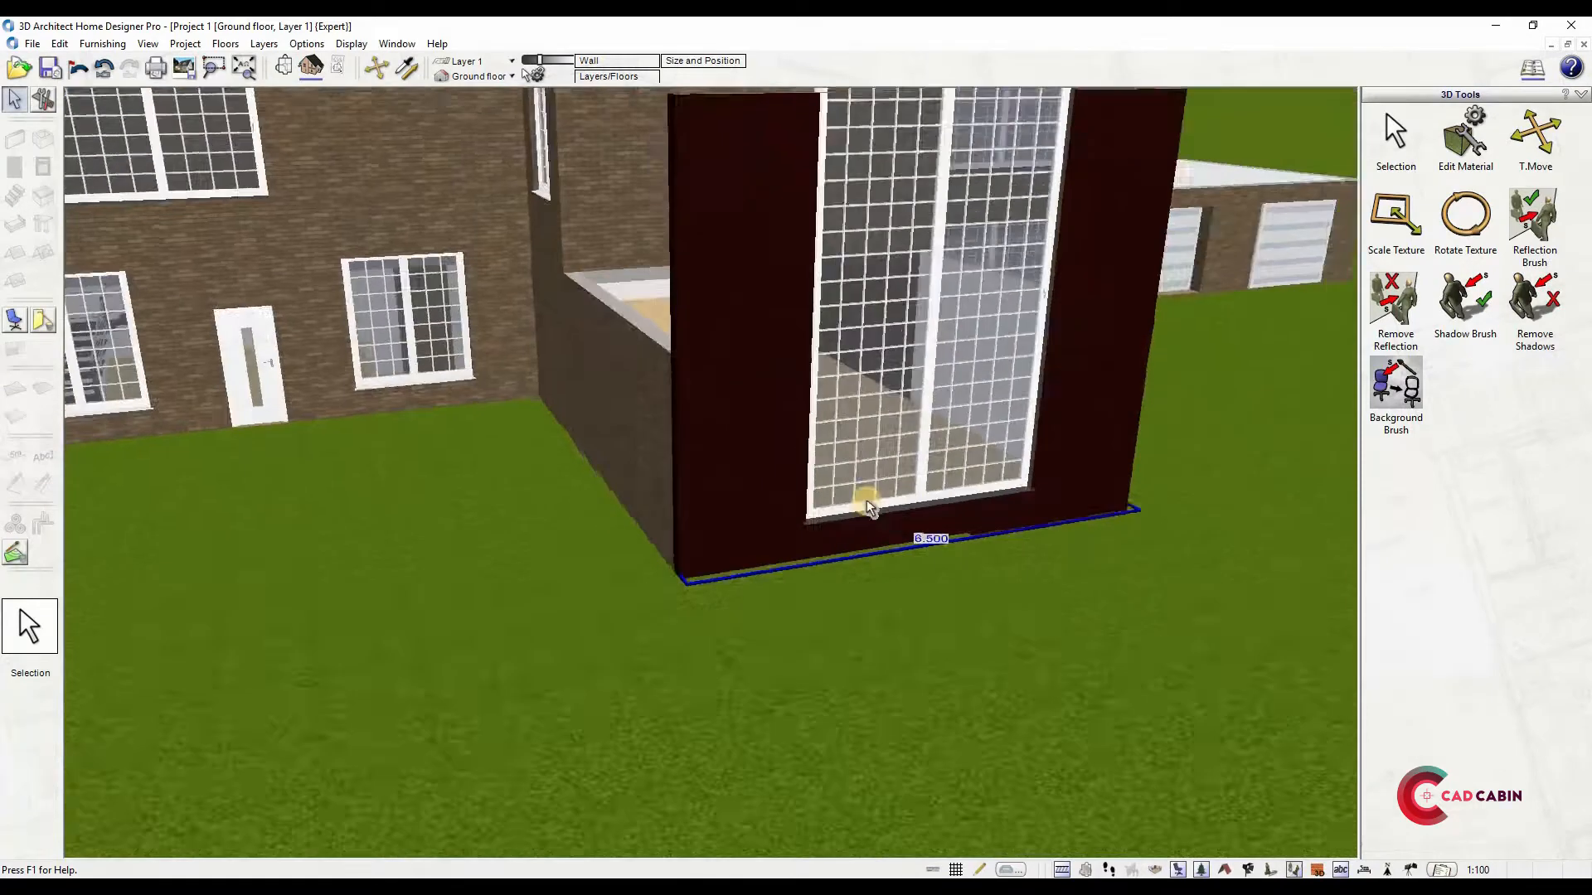
scroll(771, 208, "down", 5)
middle_click_drag(868, 507, 1036, 530)
Enable different floor levels for the outer side wall segment on the Room 29 side and set its top-left offset to 3.250 m
left_click(282, 67)
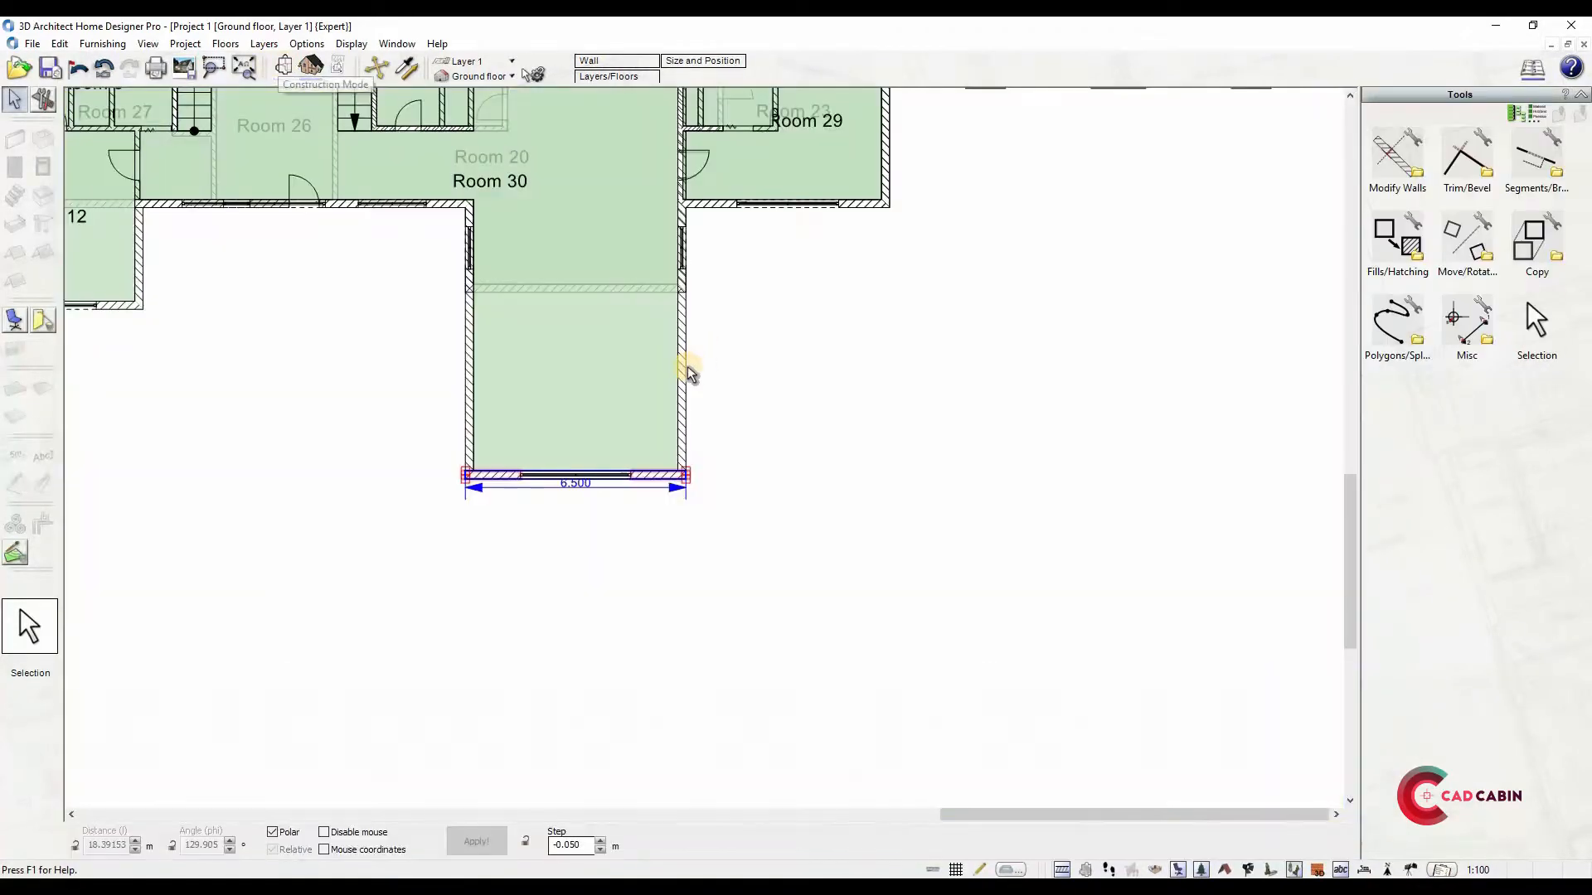
double_click(685, 430)
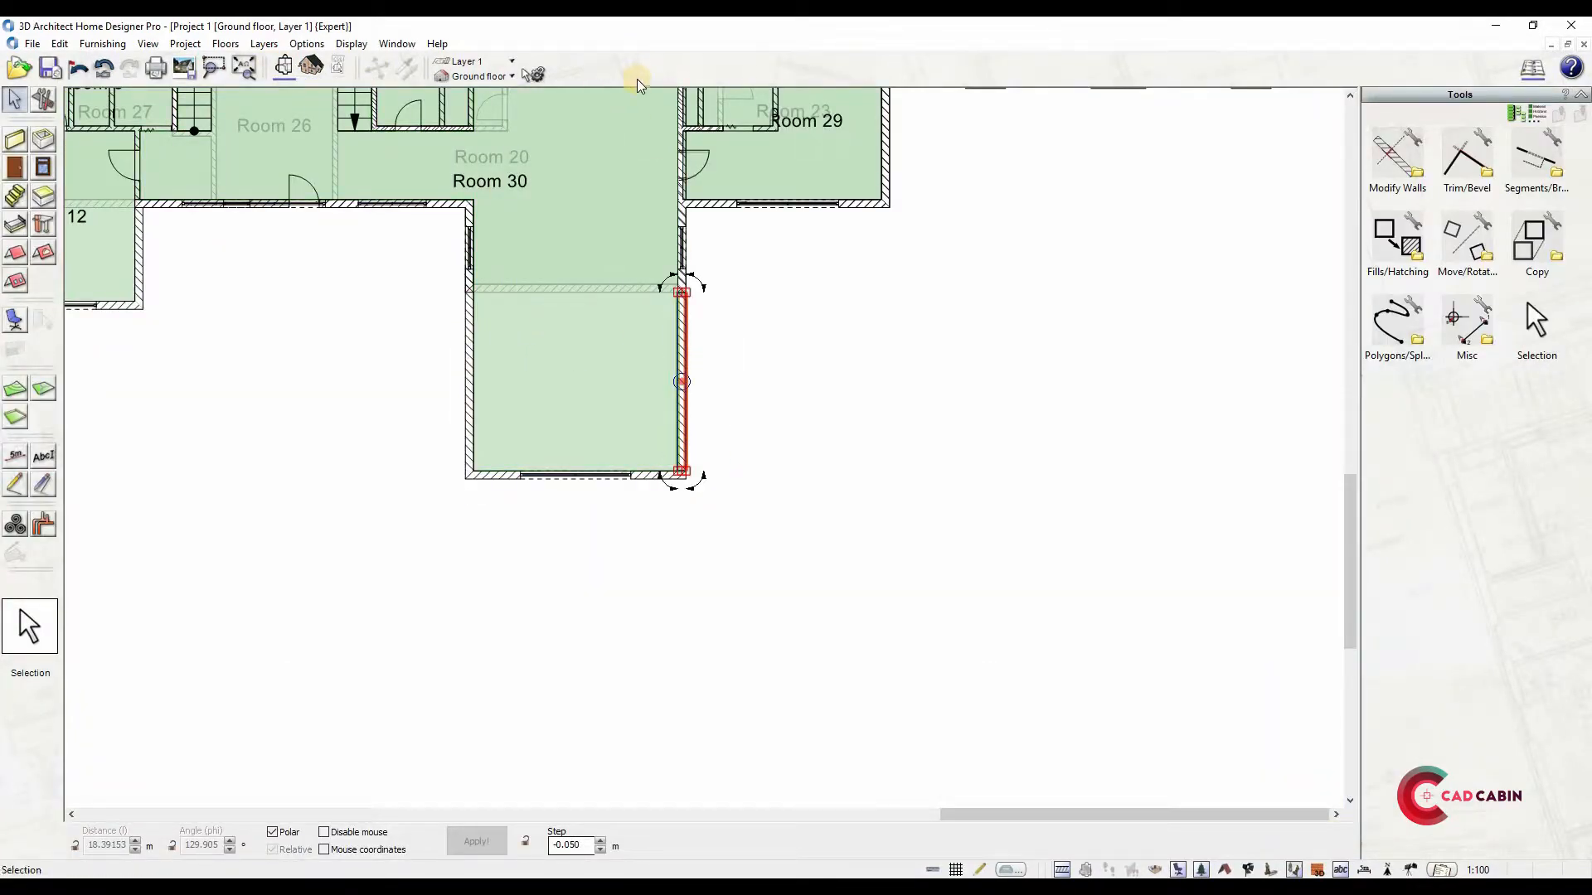
left_click(246, 528)
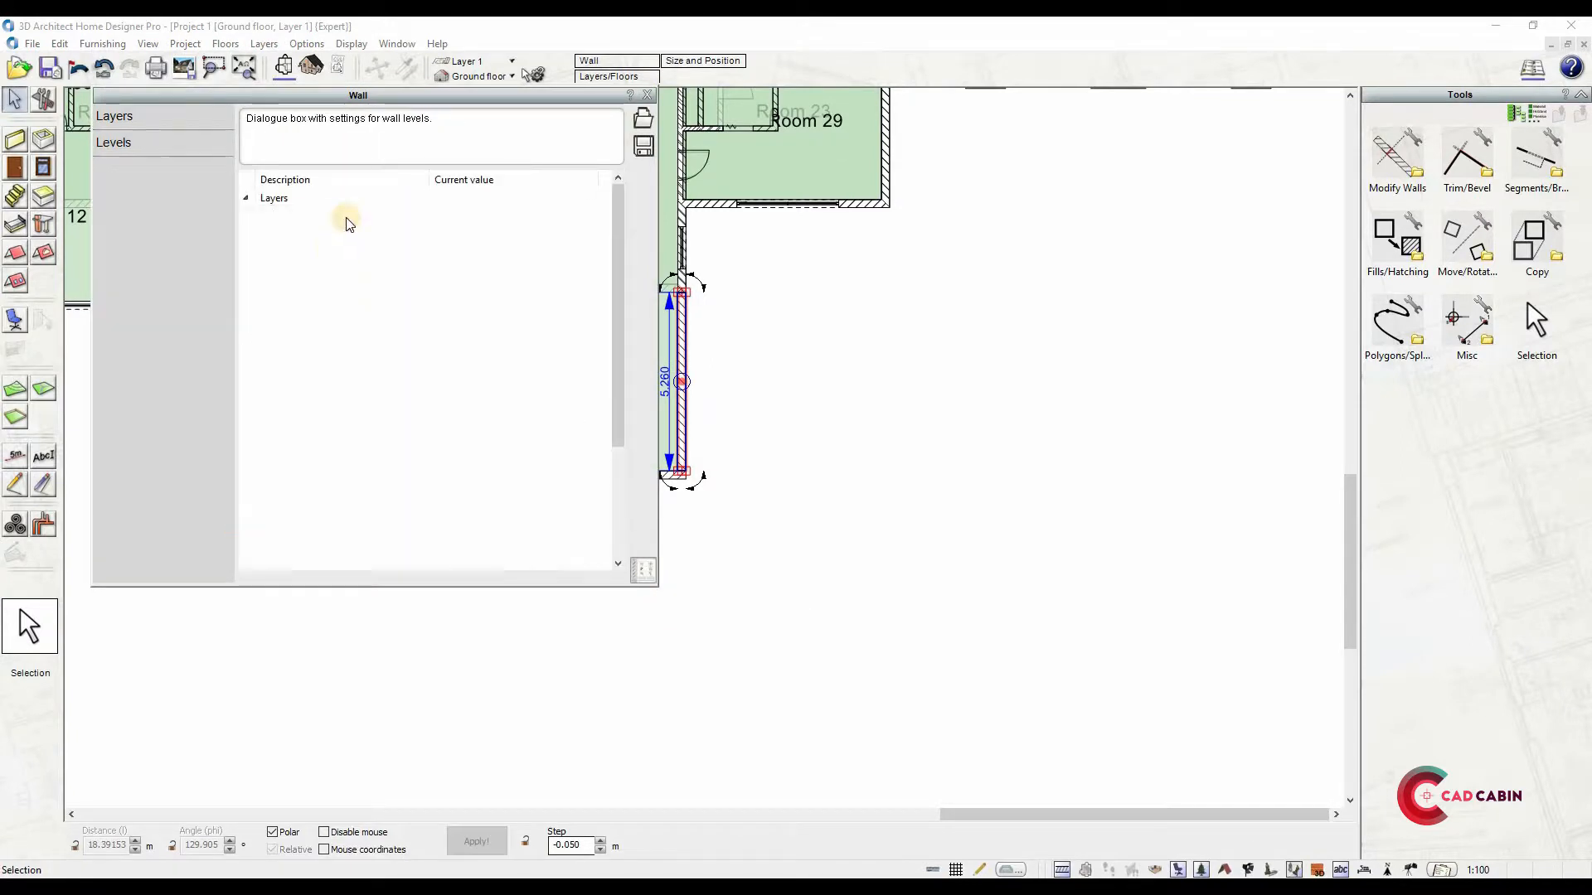
scroll(414, 489, "down", 4)
left_click(443, 387)
left_click(438, 497)
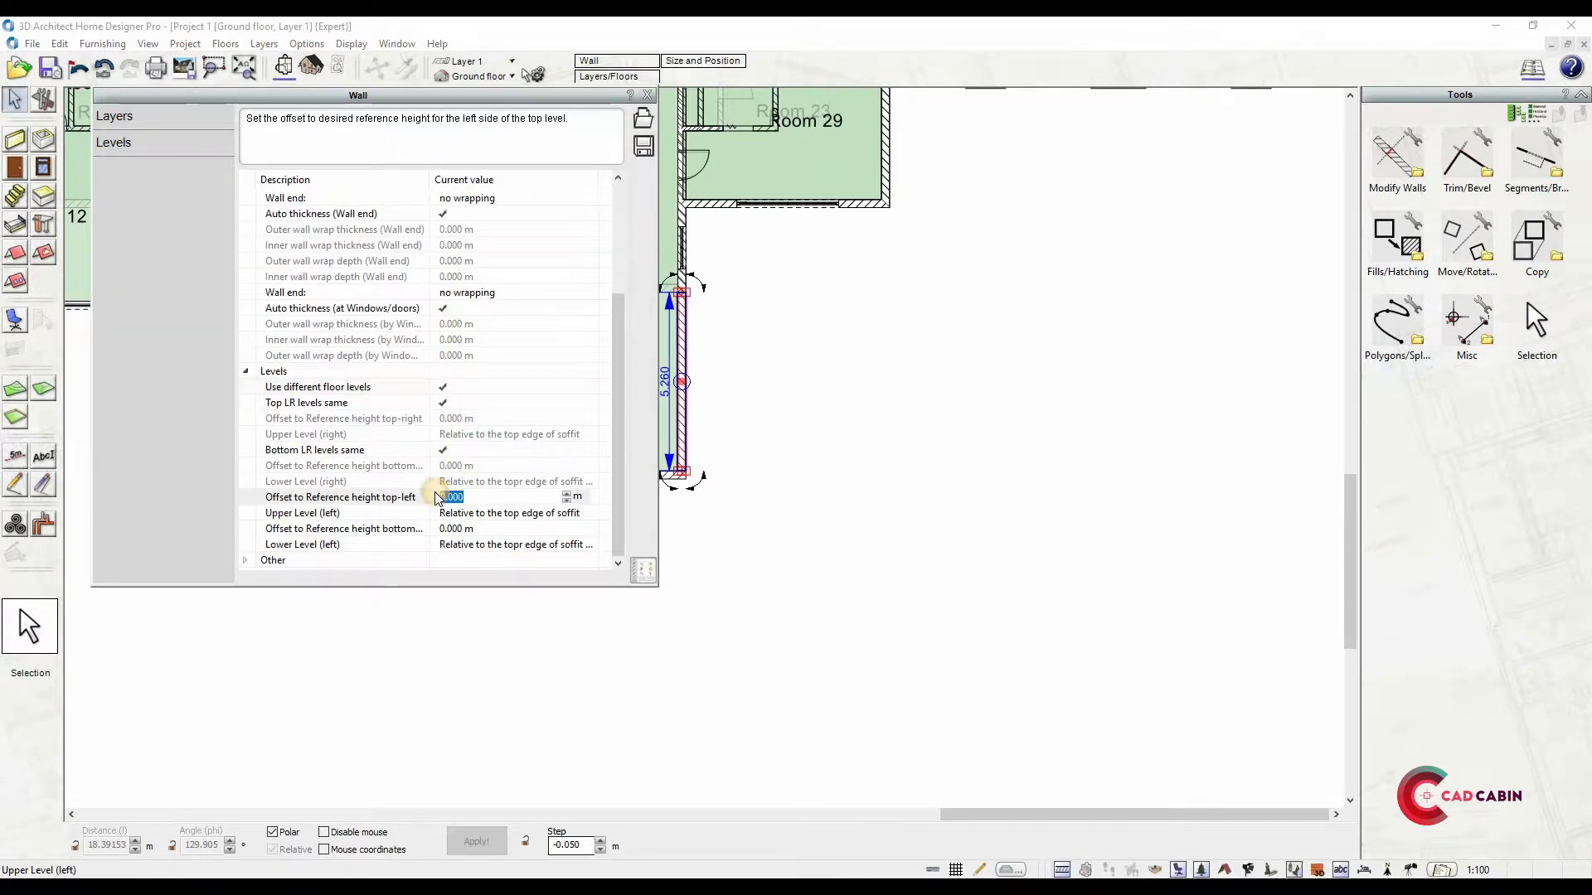
key("Return")
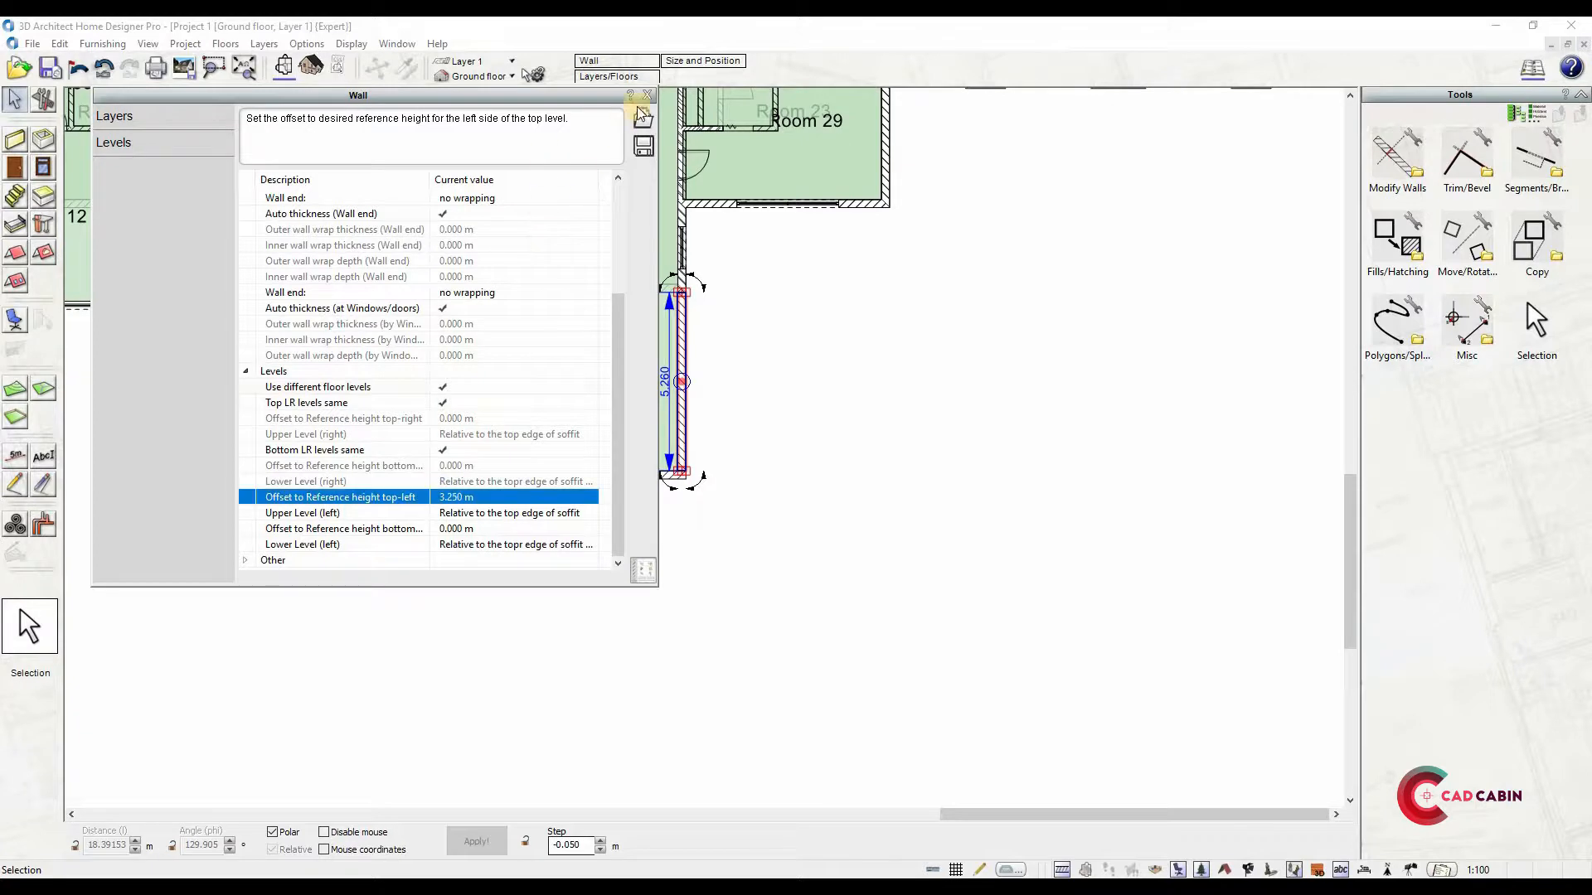
left_click(647, 96)
Enable different floor levels for the front wing's opposite outer side wall and raise its top-left offset to match the other side
left_click(471, 382)
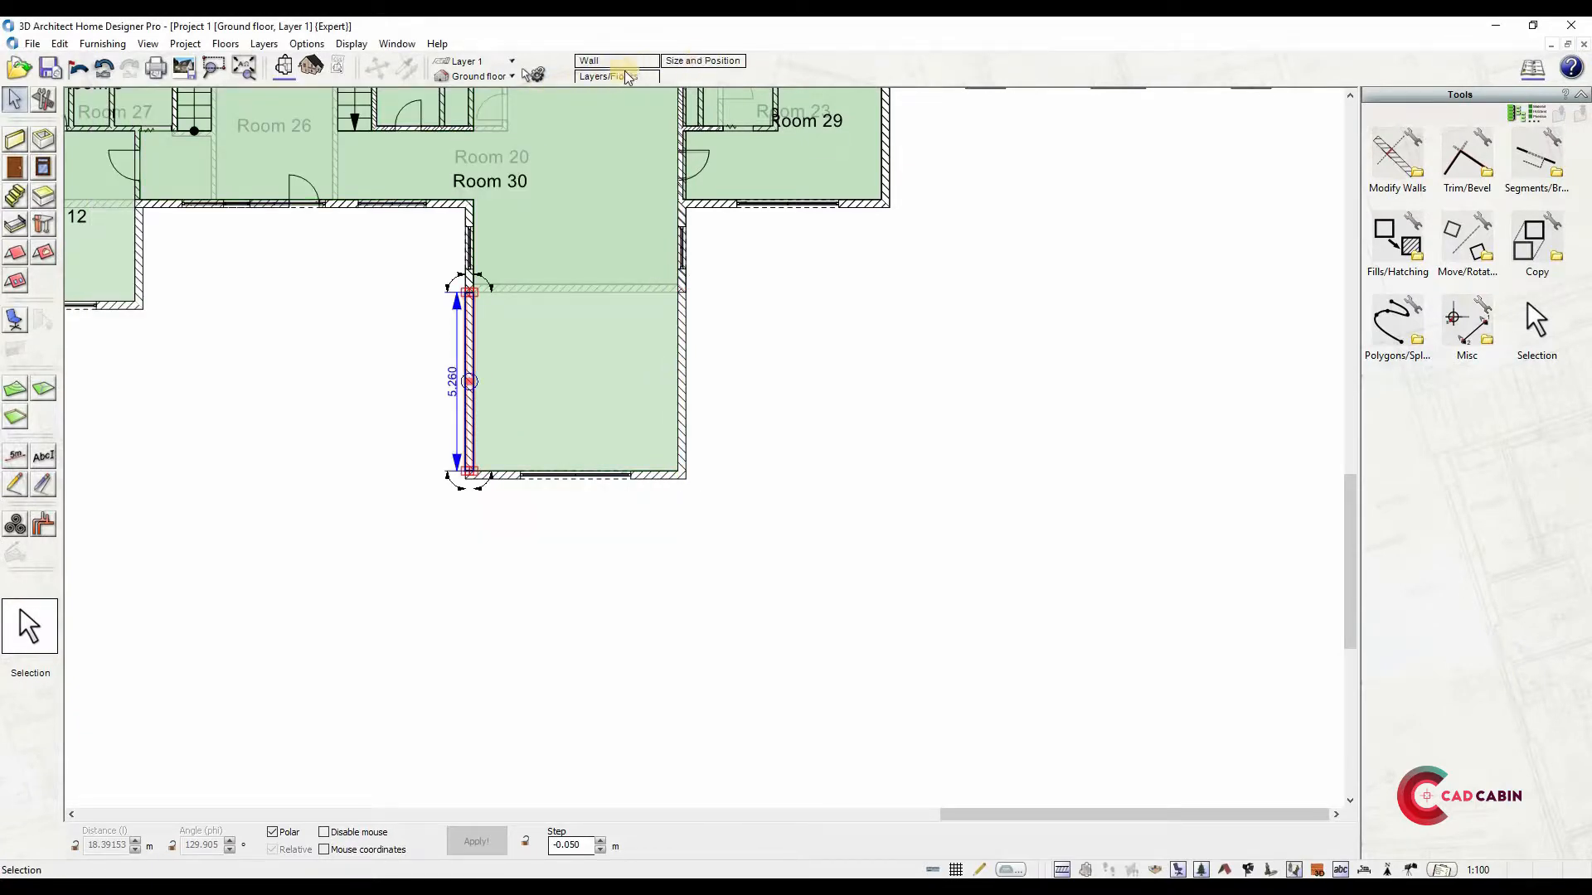
left_click(628, 76)
left_click(464, 515)
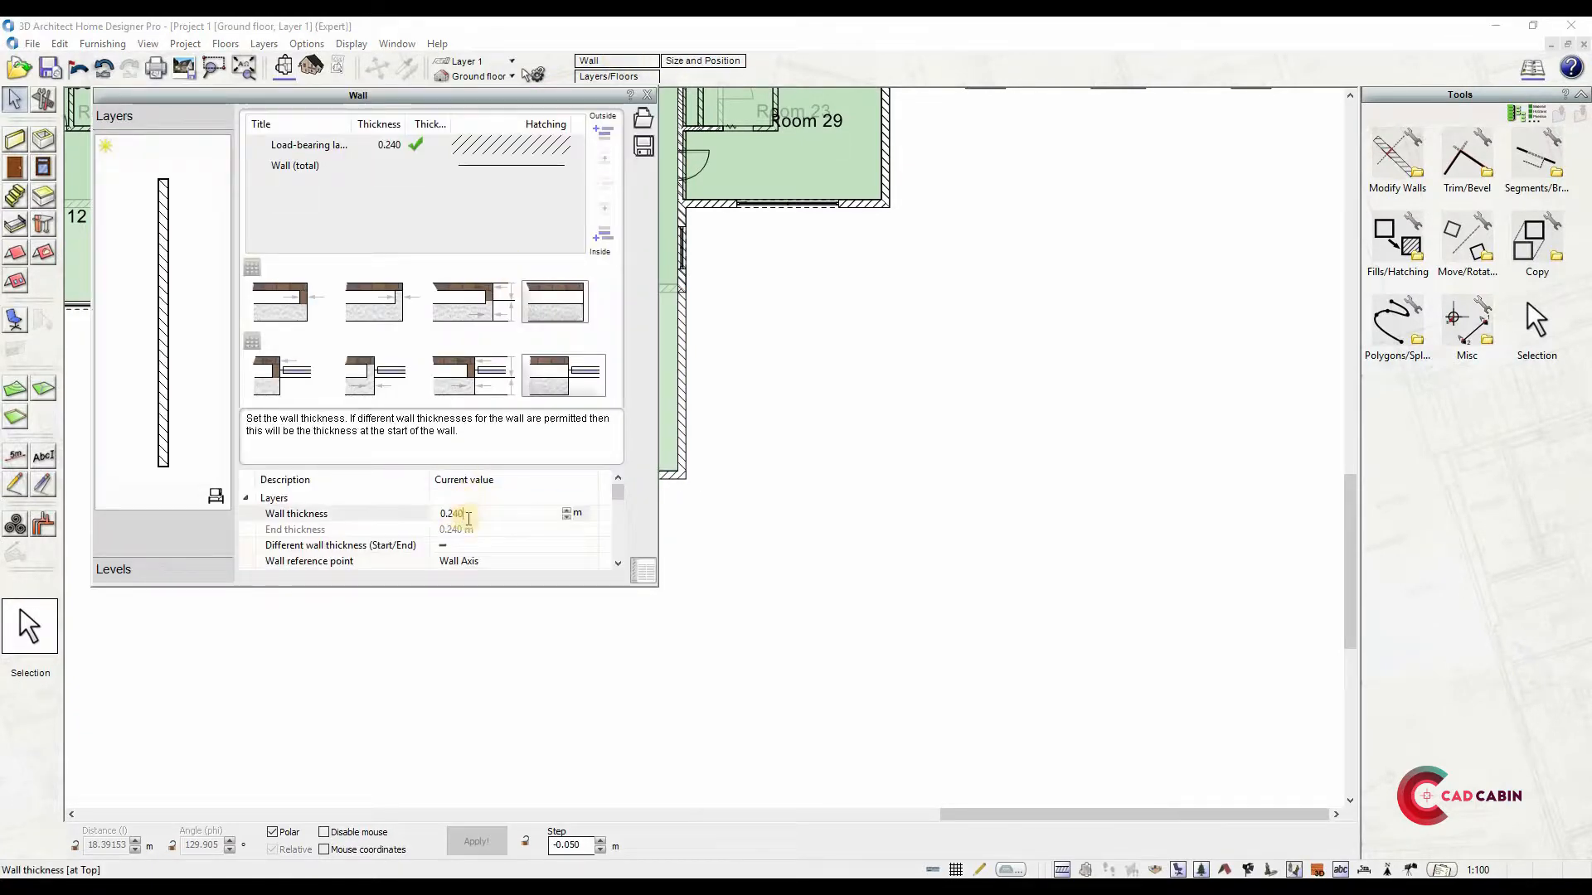
left_click(643, 571)
left_click(246, 529)
left_click(442, 450)
left_click(386, 499)
type("3")
left_click(447, 560)
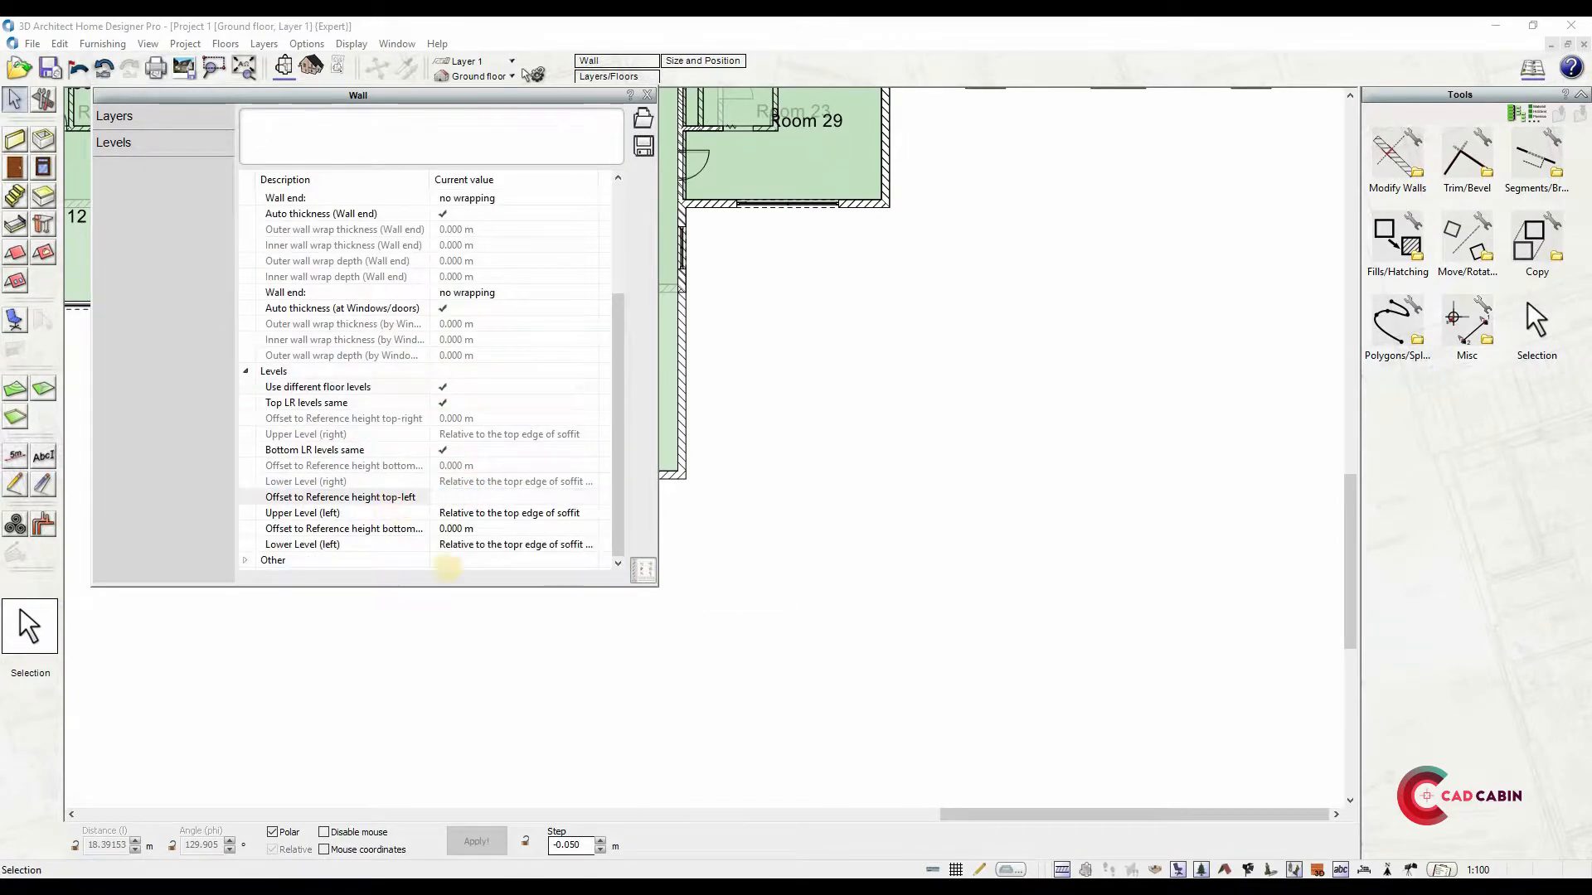
left_click(647, 95)
Re-enter the front window wall's top-left height offset to match the side walls, and check the front wing in 3D
left_click(660, 475)
left_click(596, 62)
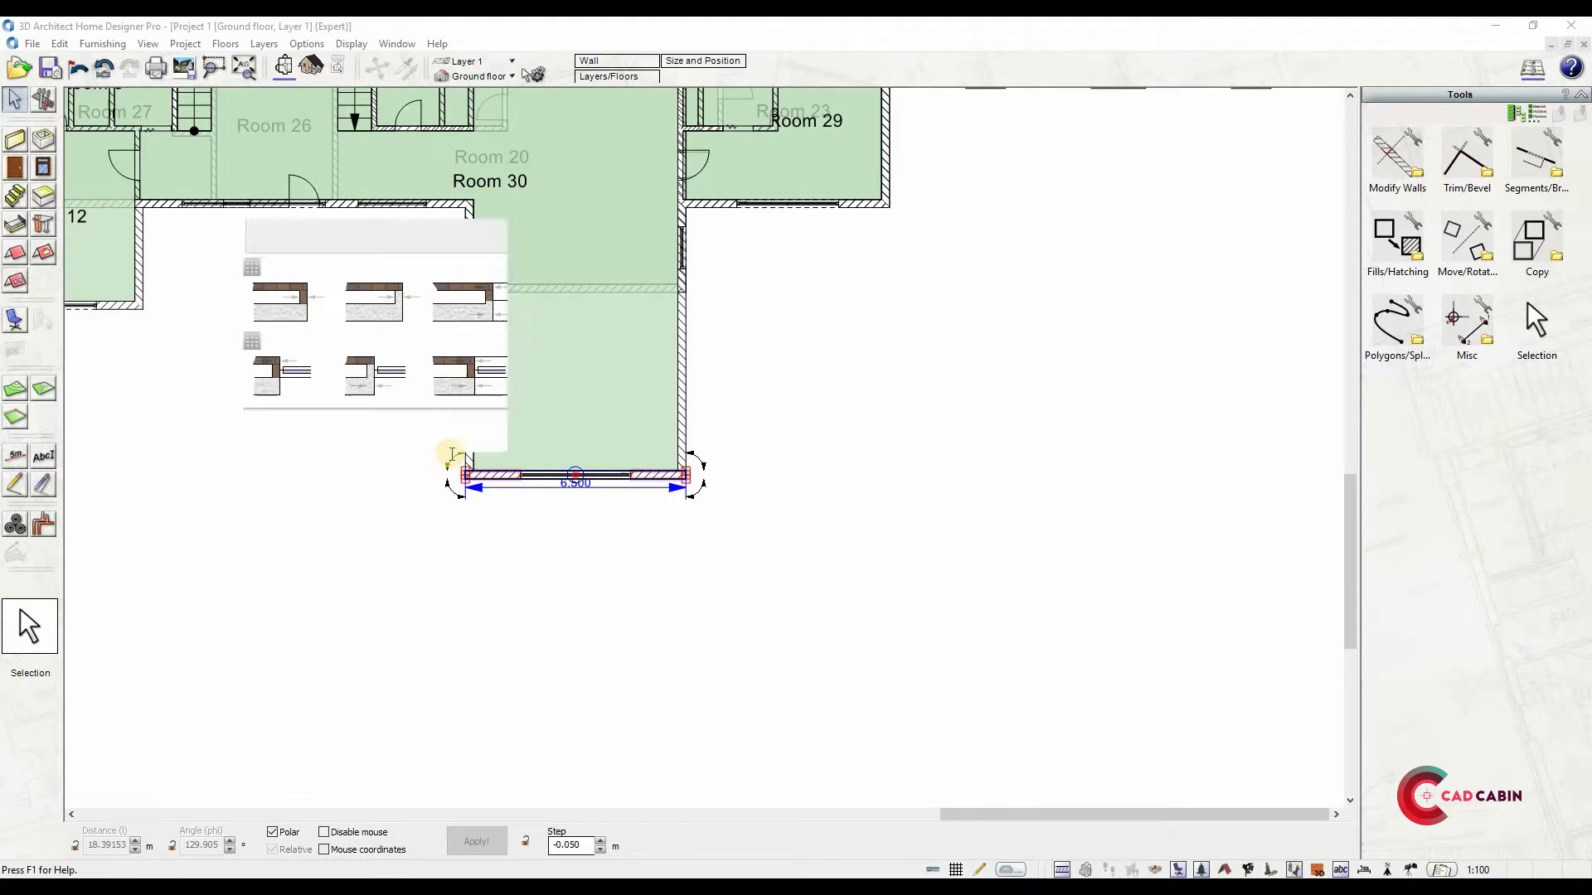
left_click(244, 545)
scroll(460, 531, "down", 2)
left_click(324, 531)
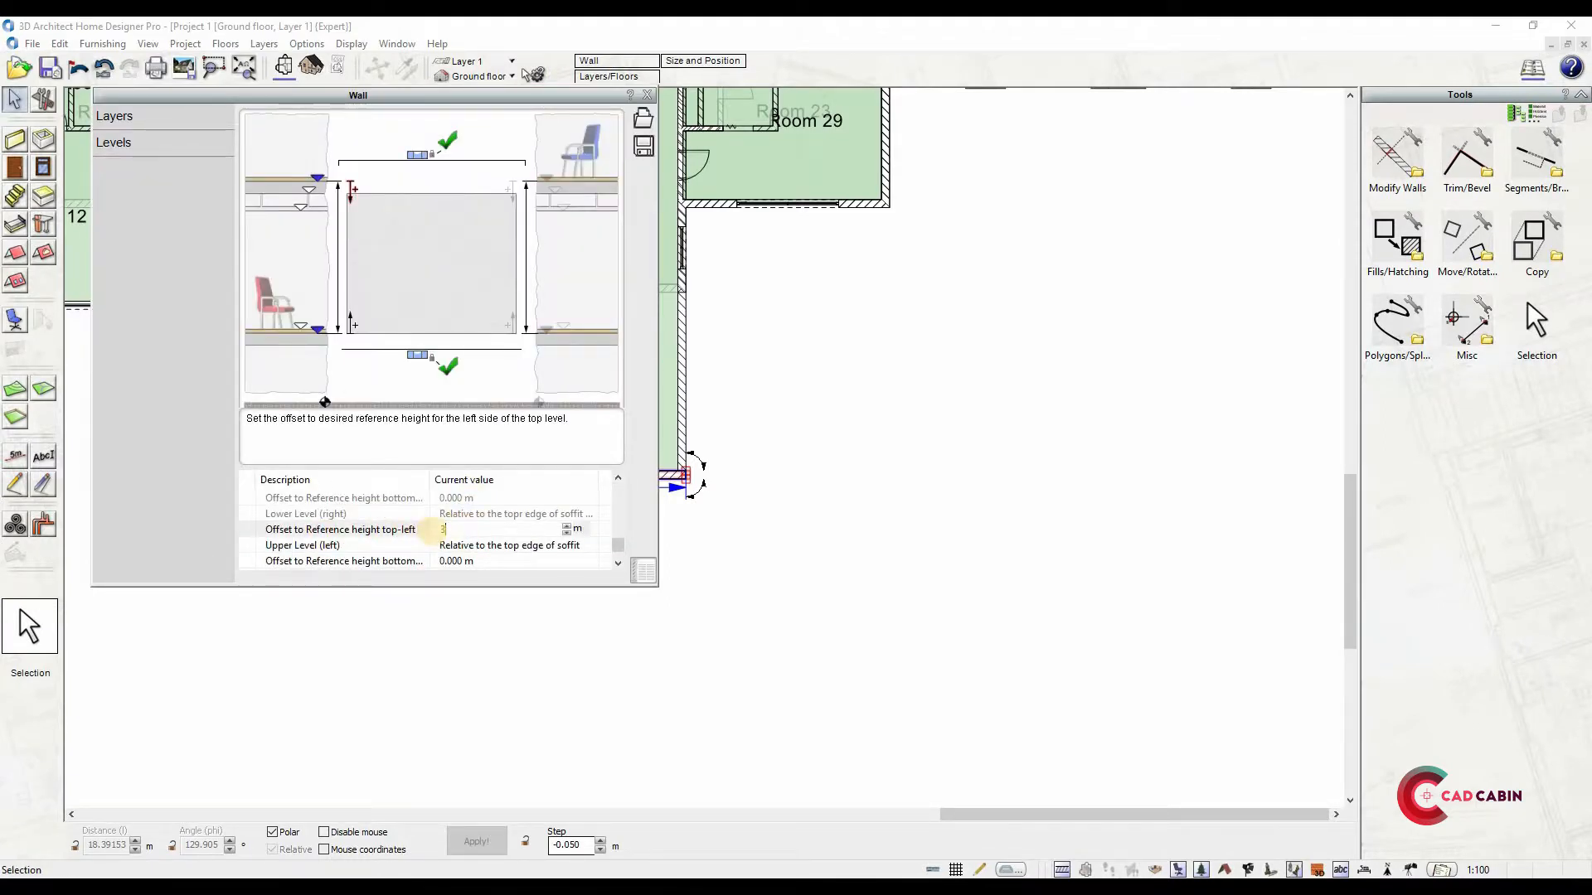
type("3")
key("Return")
left_click(311, 67)
left_click_drag(756, 415, 659, 490)
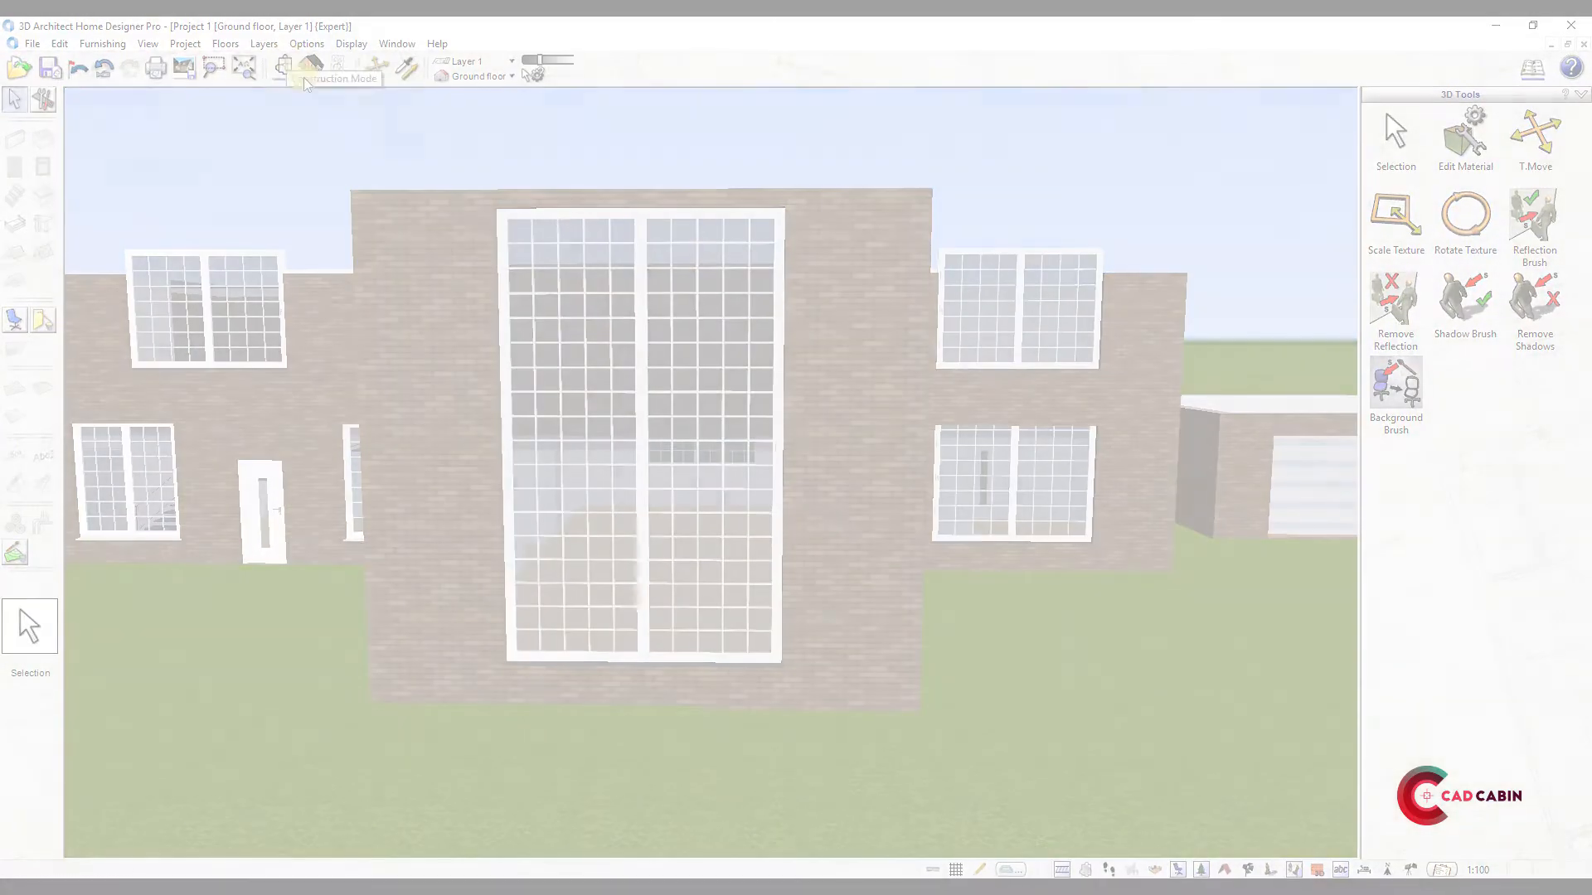
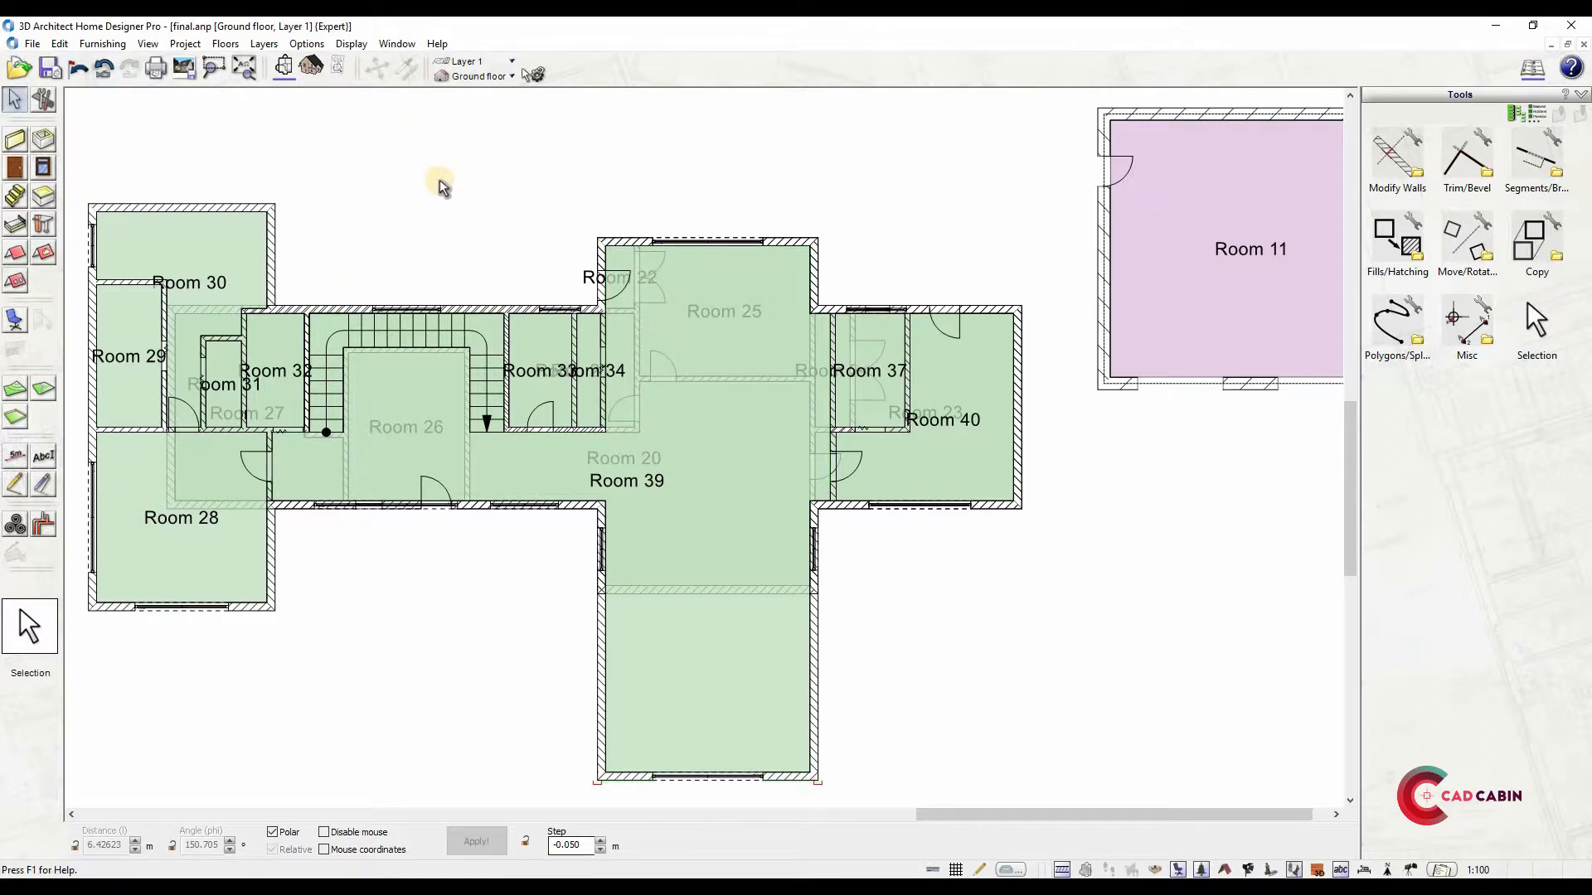
Make Floor 2 active, set its floor height to 3.5 m, and check the whole house in 3D
left_click(502, 80)
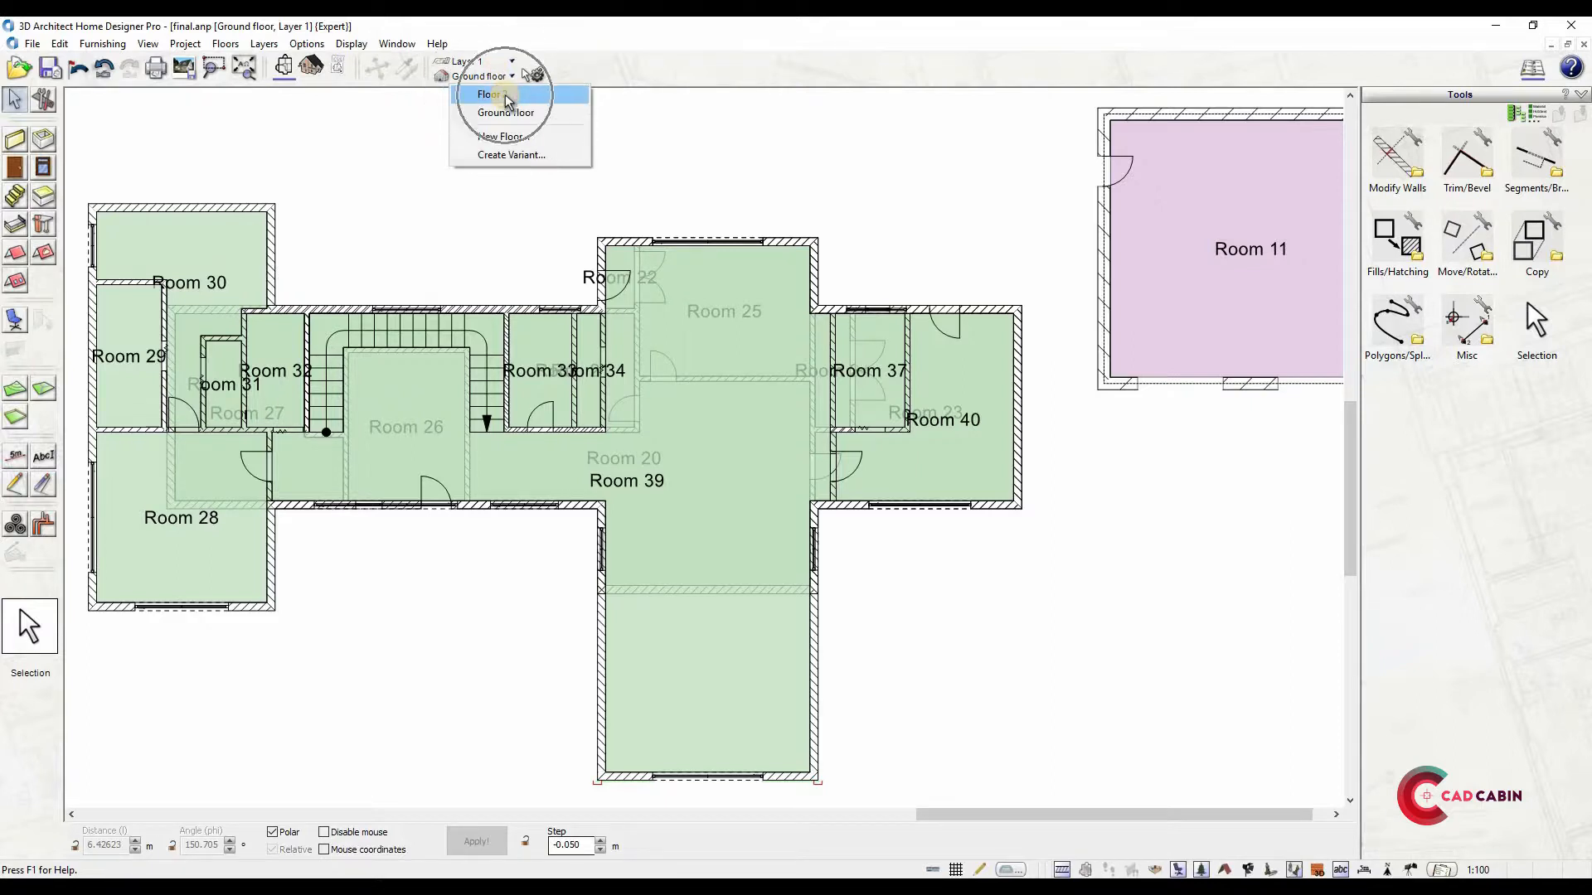
left_click(502, 95)
left_click(225, 43)
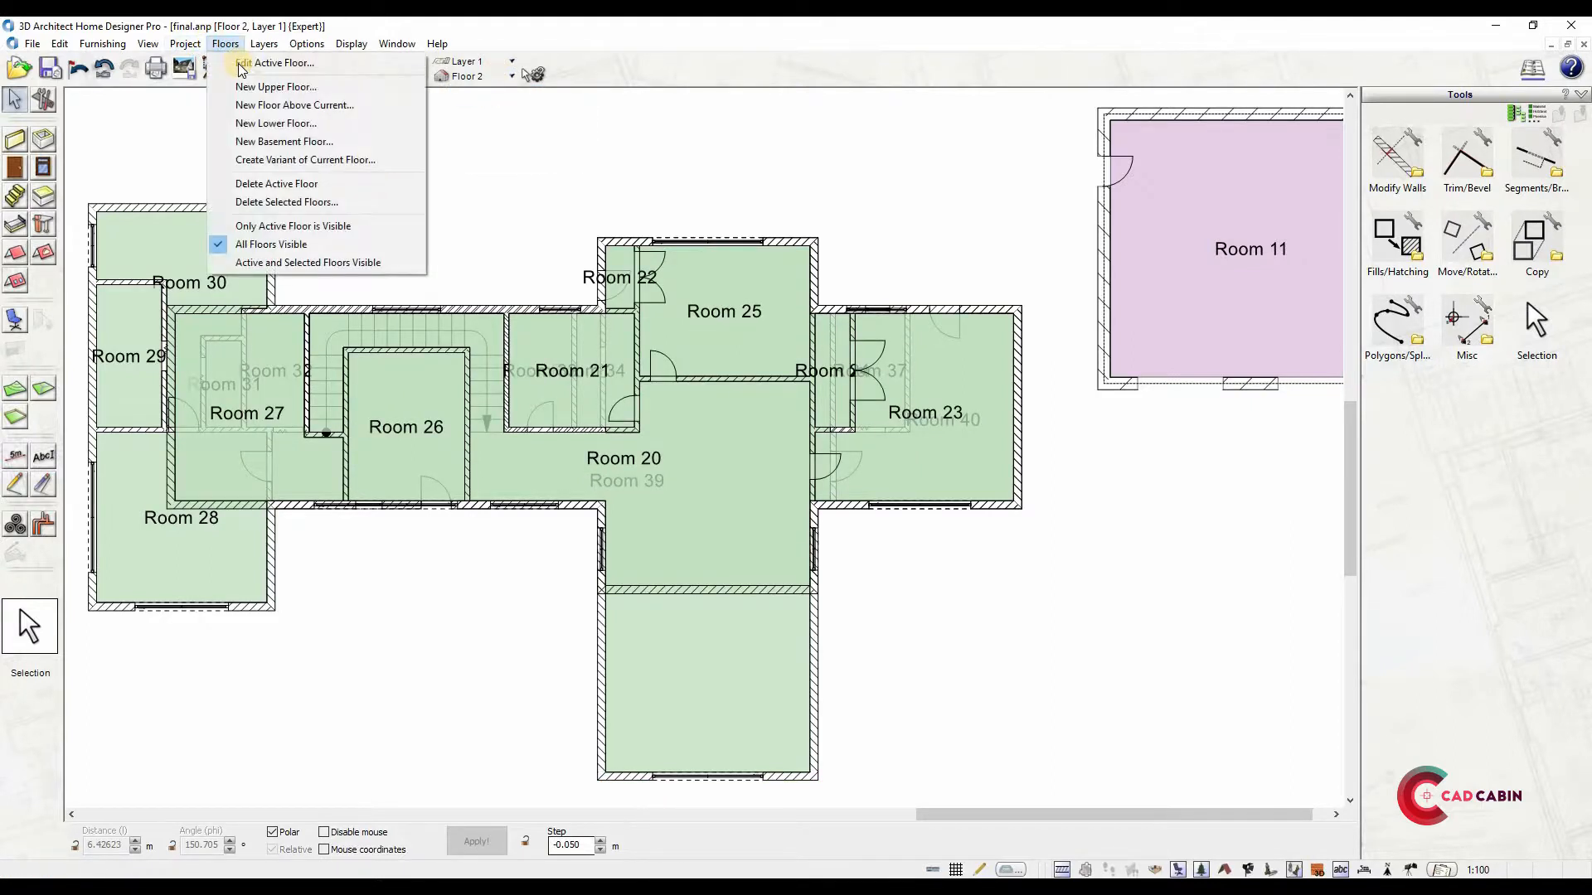
left_click(557, 226)
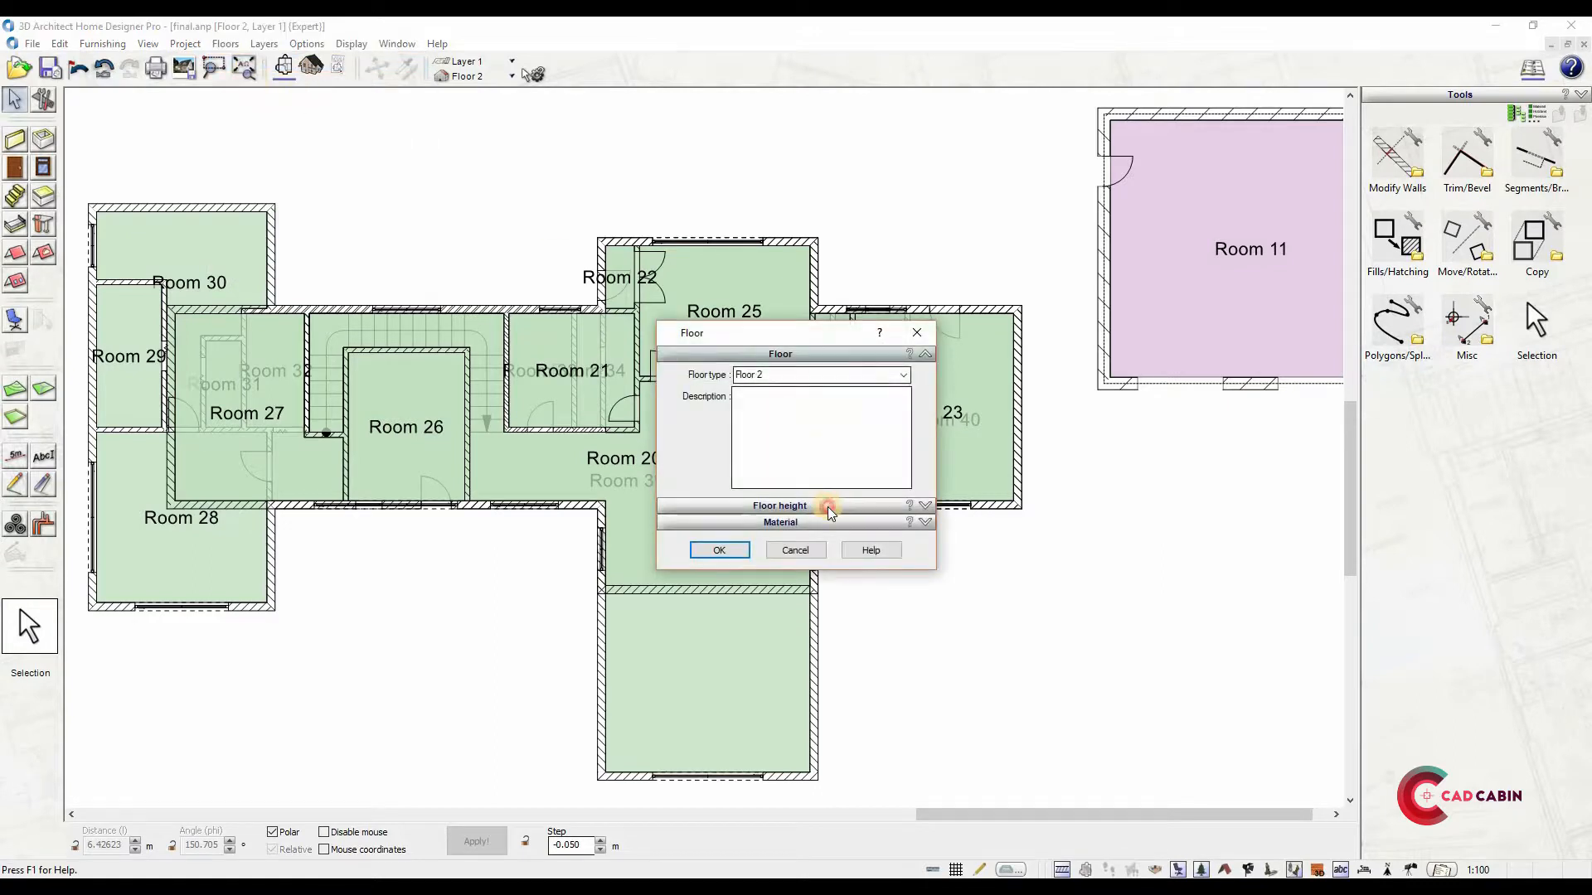
left_click(827, 505)
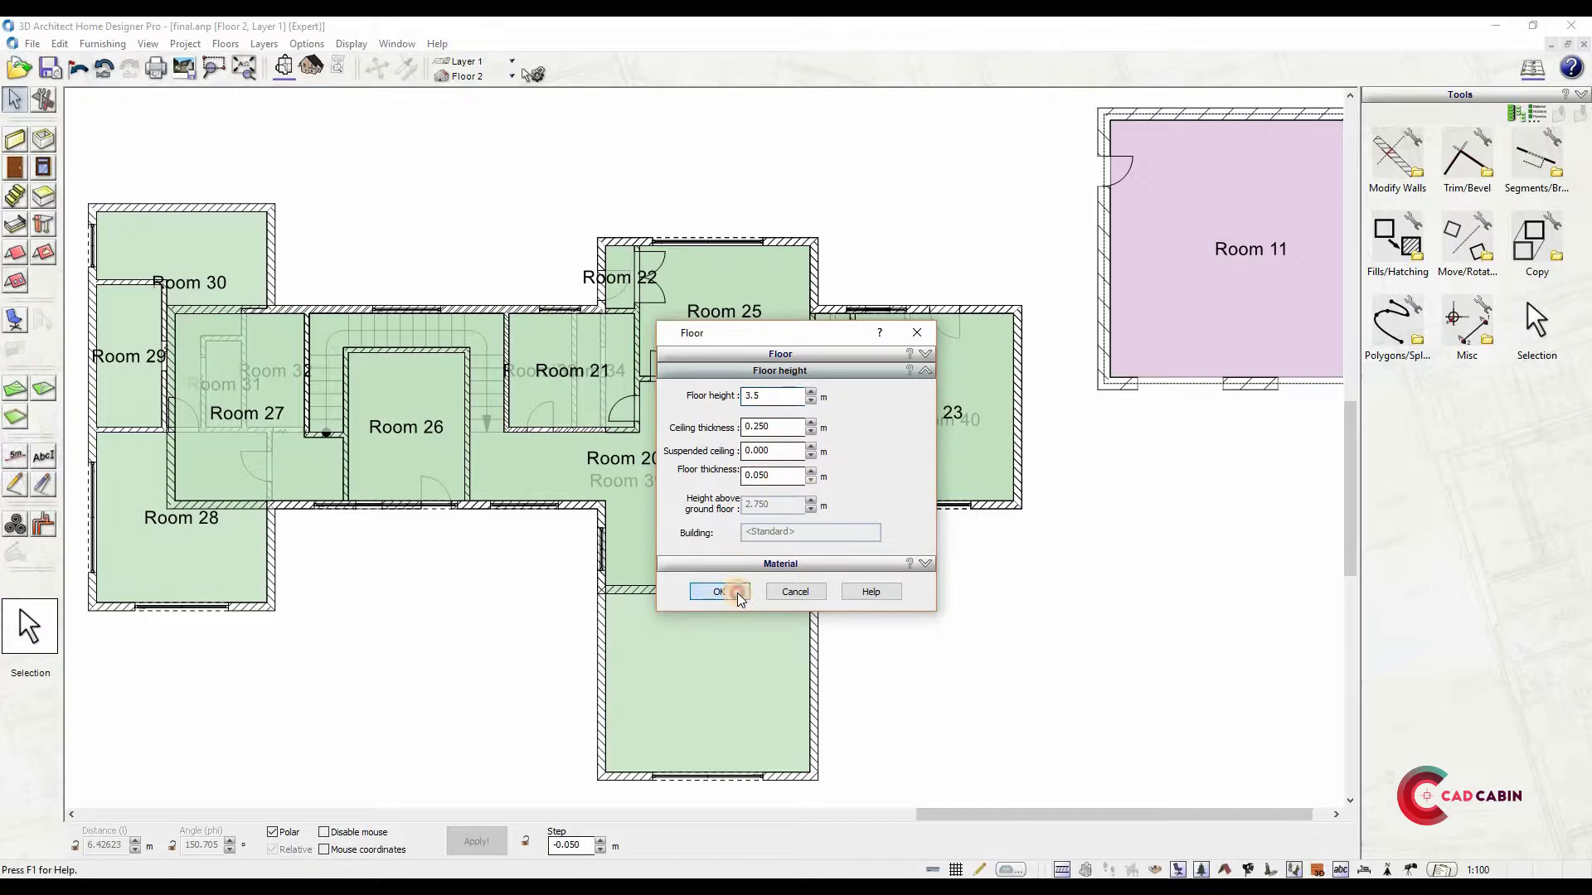
left_click(740, 595)
left_click(312, 67)
scroll(738, 389, "up", 3)
middle_click_drag(916, 388, 531, 242)
scroll(729, 377, "down", 5)
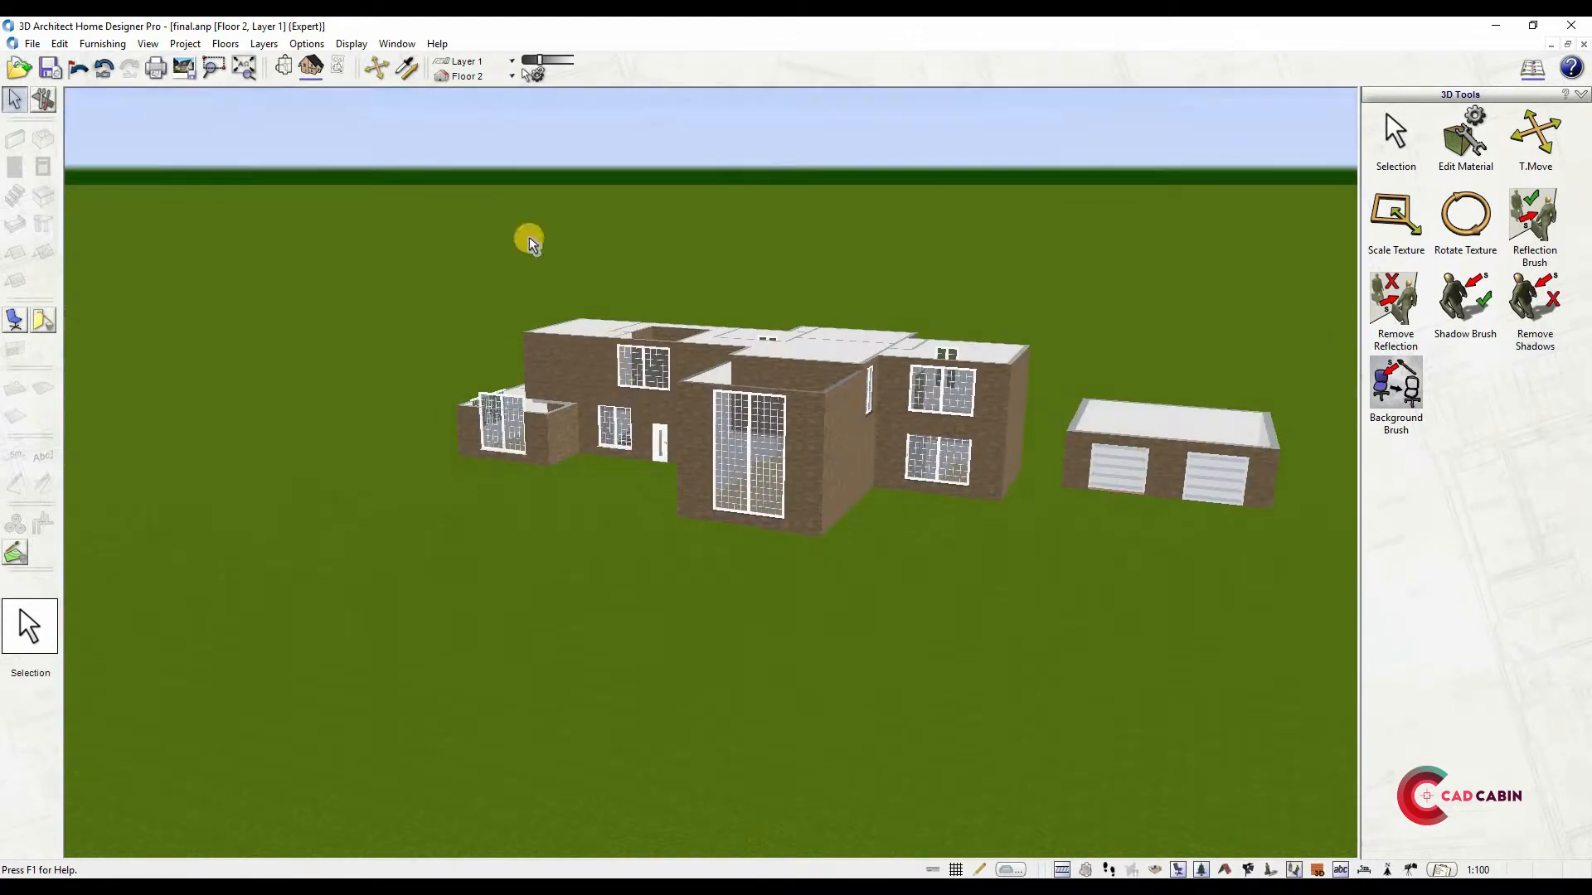
On the ground-floor plan, start a solid chimney 0.750 m wide and 1.500 m deep, and look through its material settings
left_click(285, 67)
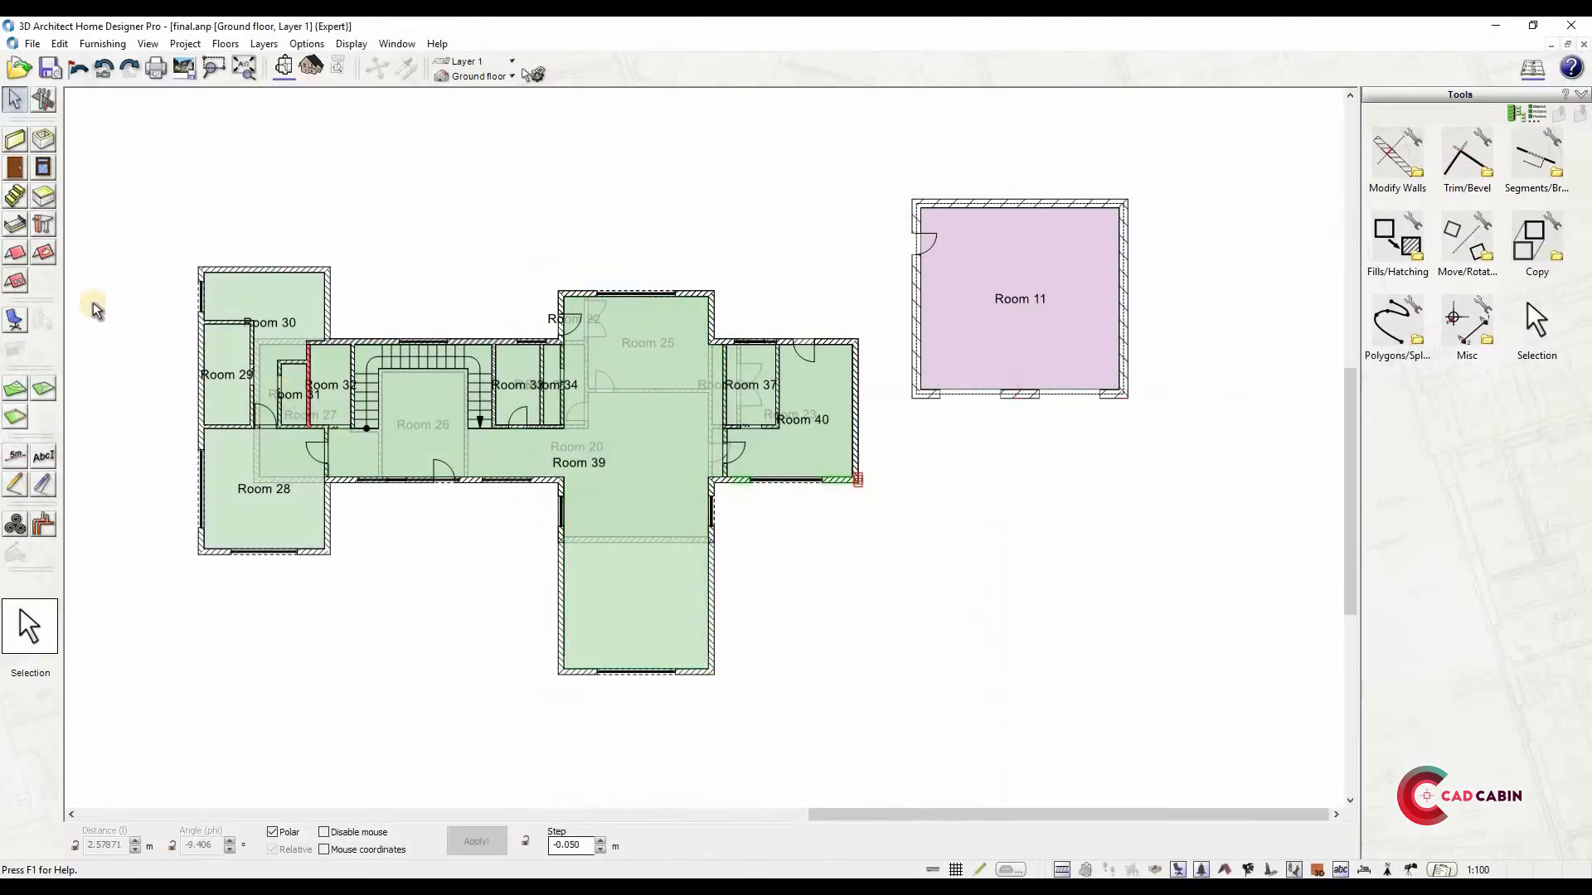
left_click(41, 226)
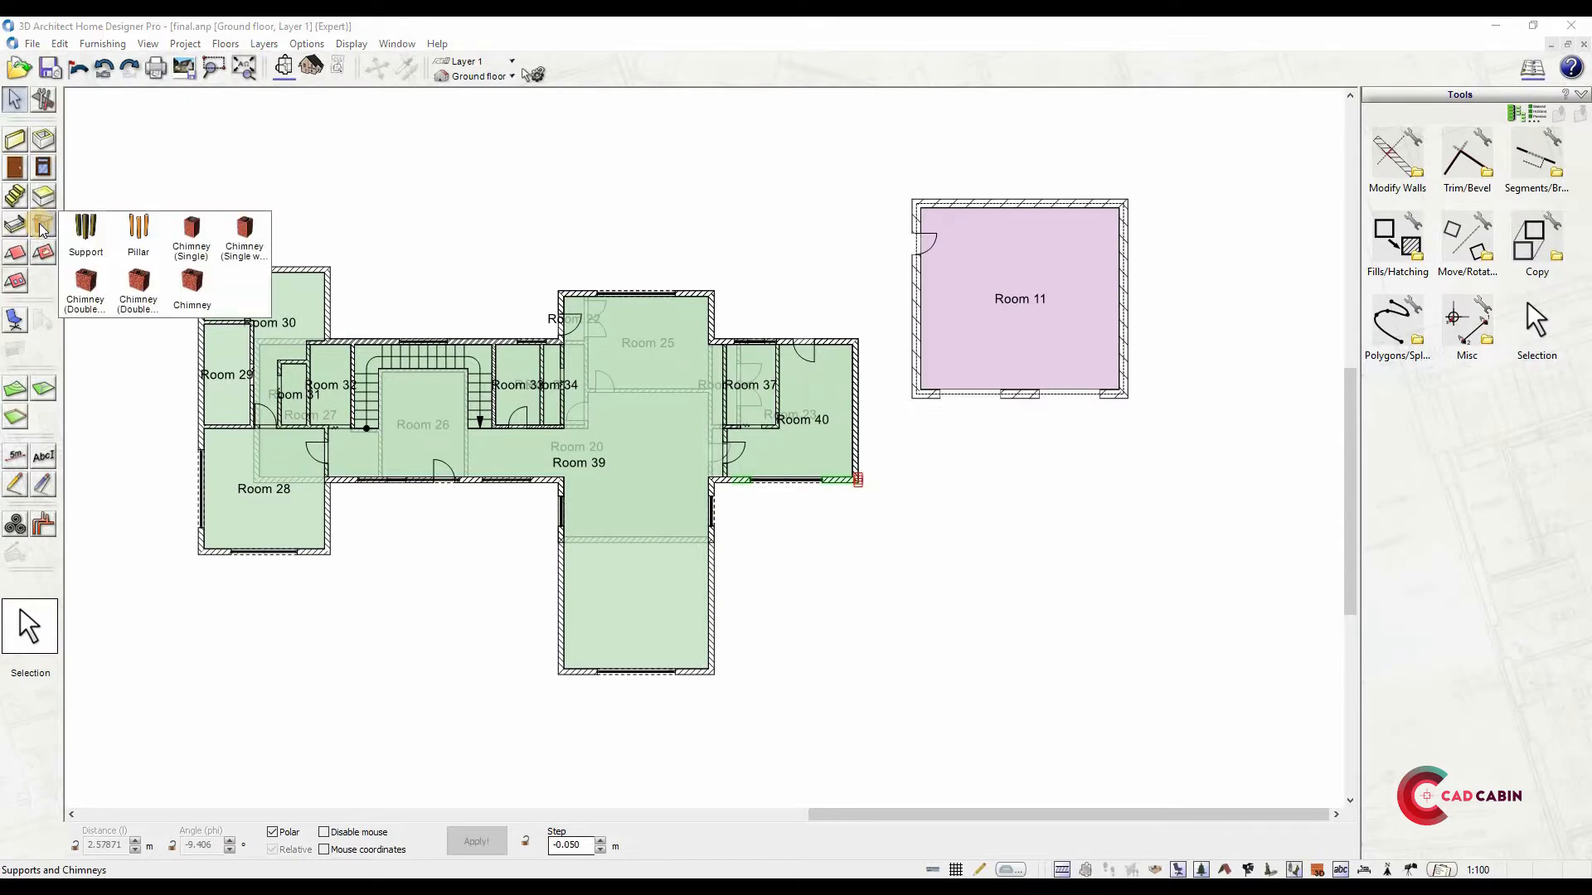
left_click(192, 286)
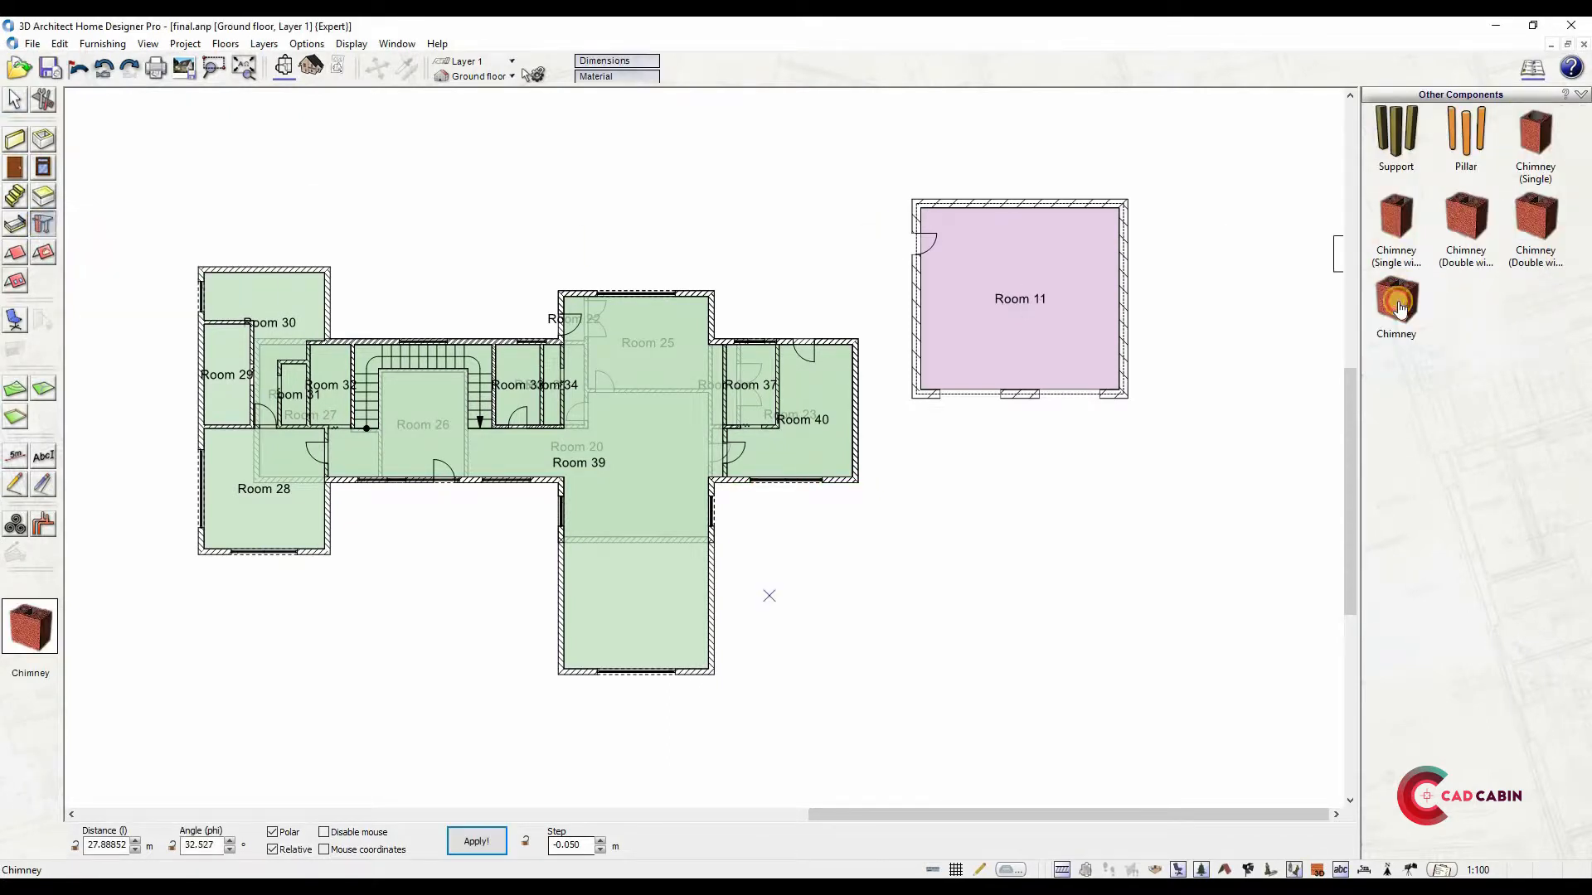
left_click(635, 62)
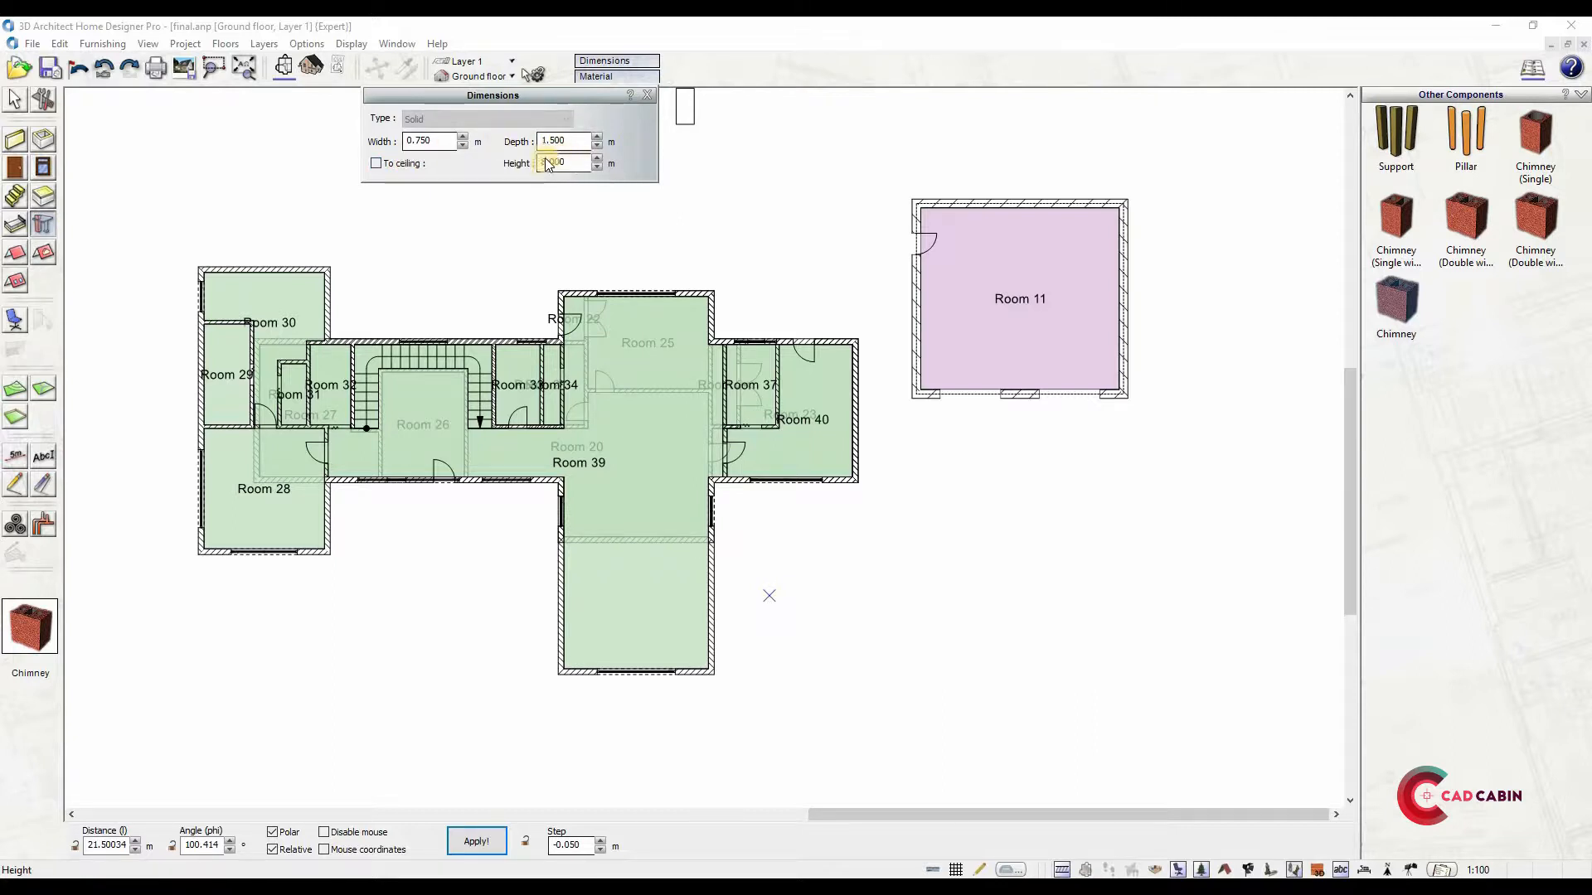
left_click(435, 147)
left_click(597, 77)
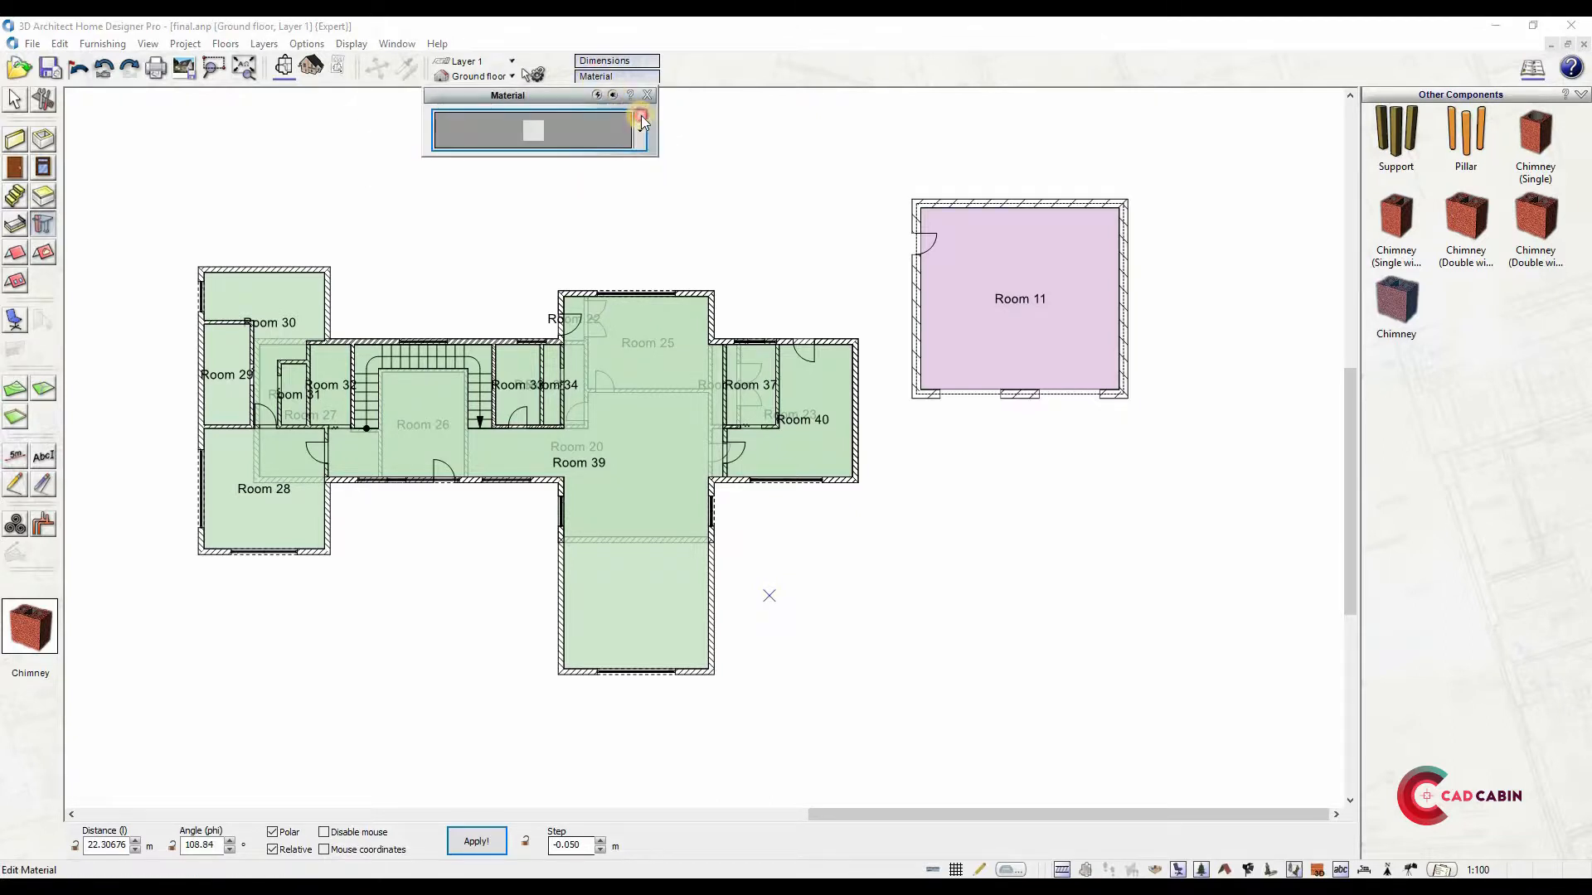
left_click(642, 124)
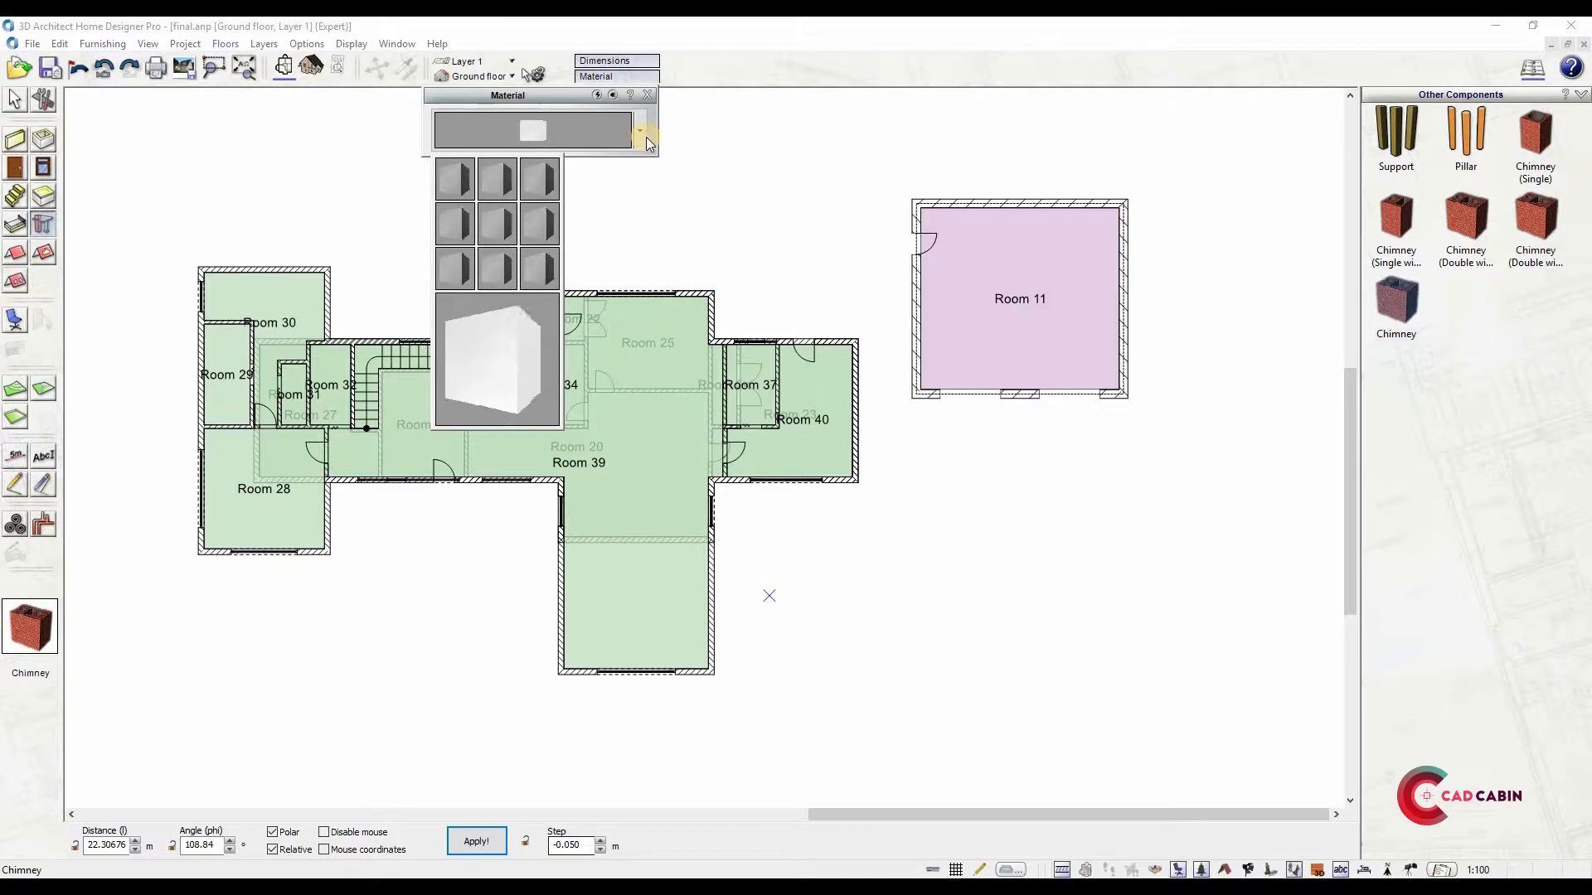
left_click(647, 96)
left_click(647, 95)
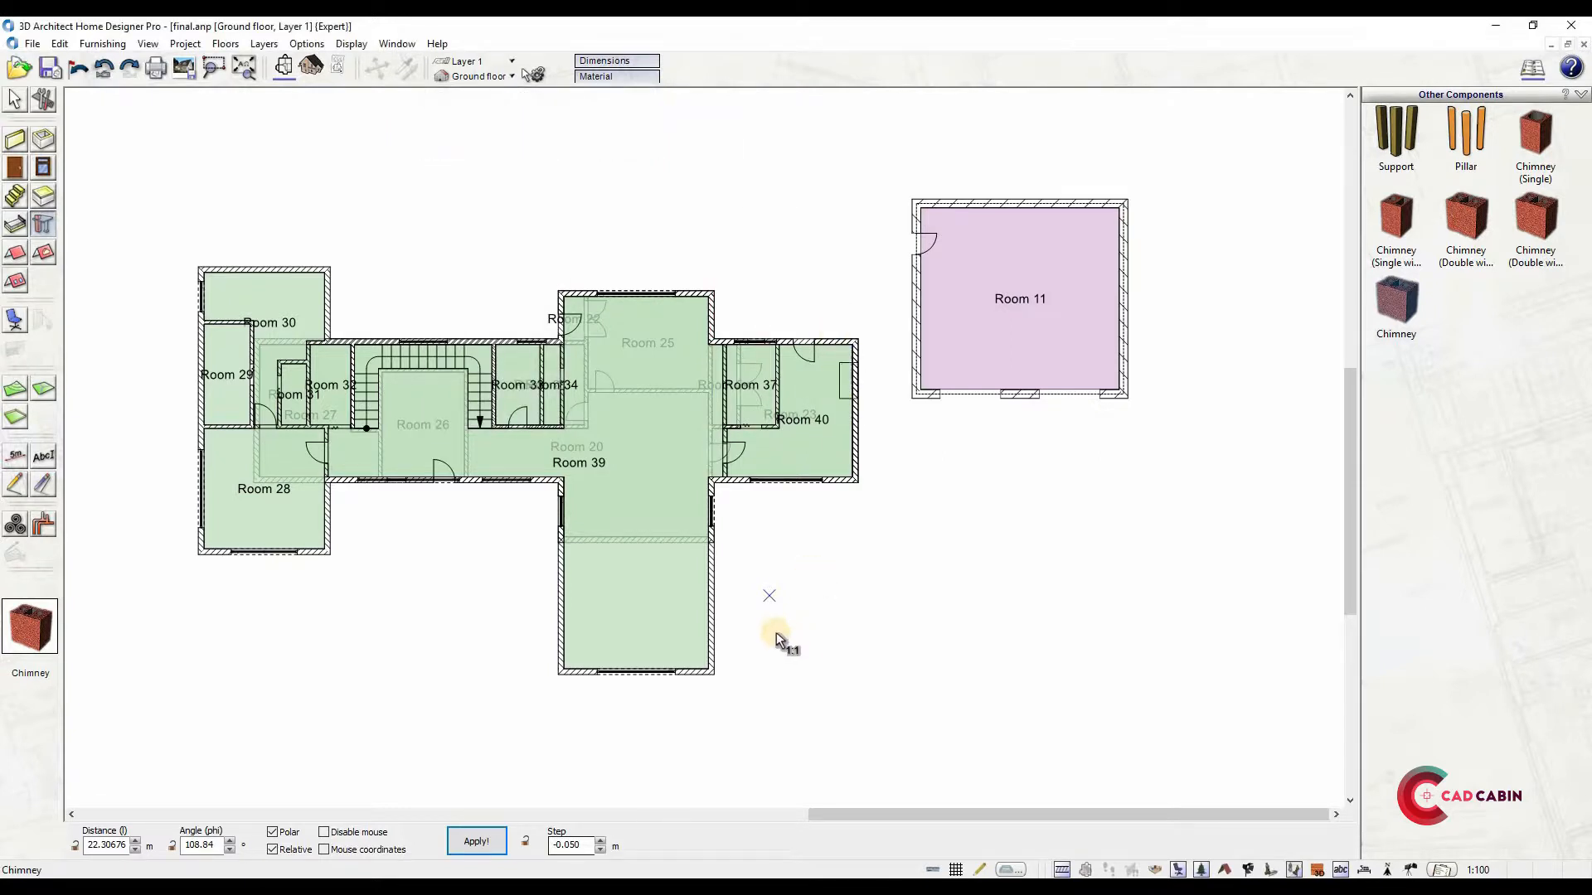
Place the chimney against the front wing's side wall facing the garage, between the upper front wall and window wall, and view it in 3D
scroll(769, 626, "up", 2)
scroll(721, 581, "up", 1)
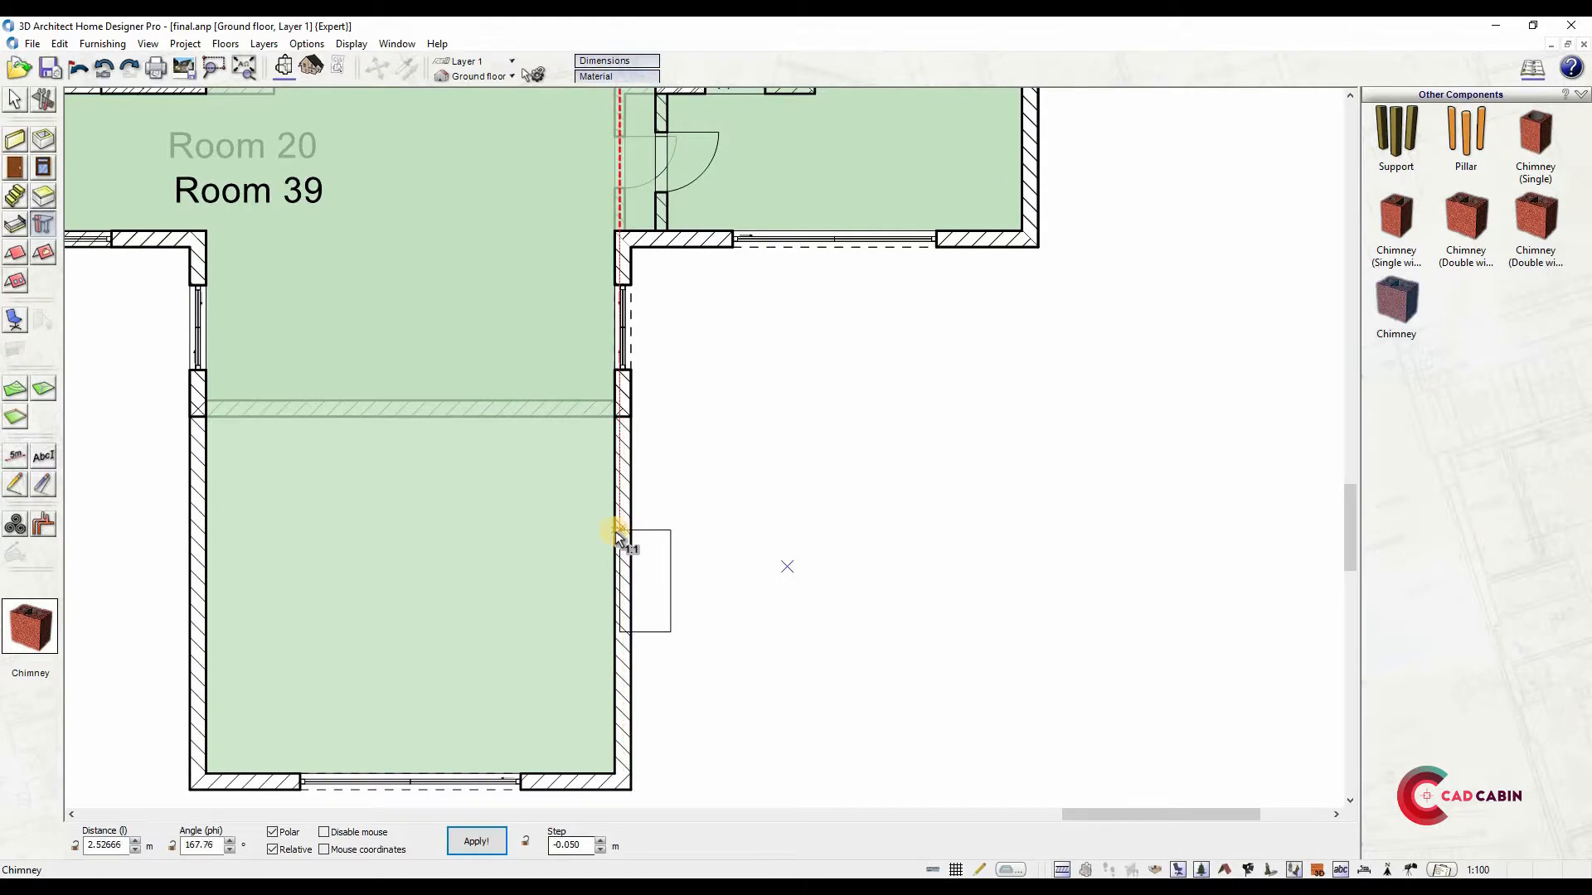
left_click(616, 535)
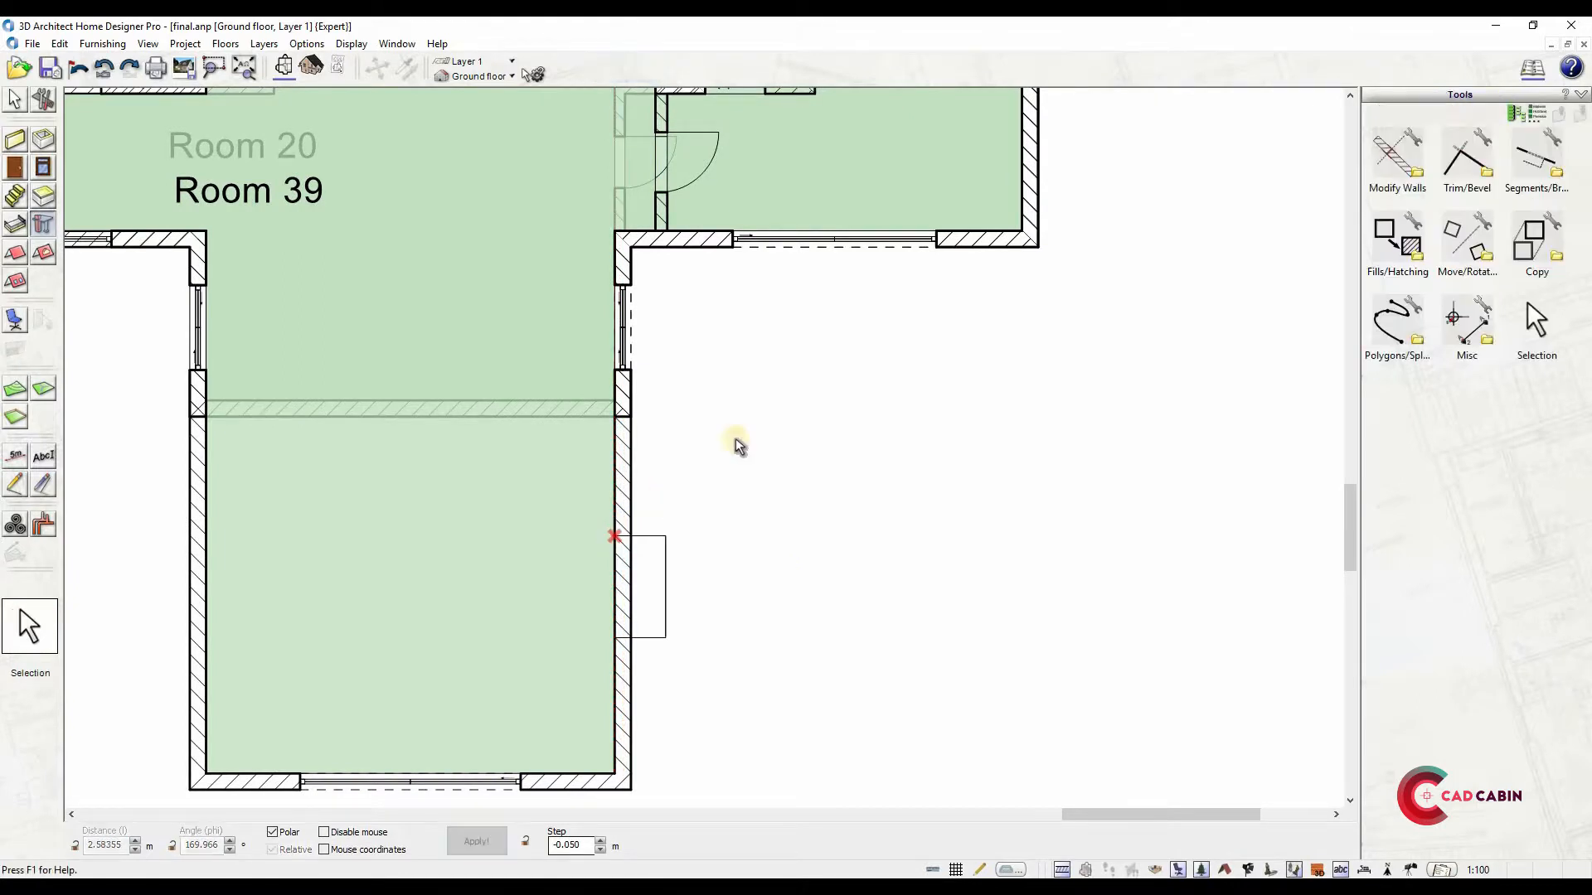
left_click(311, 68)
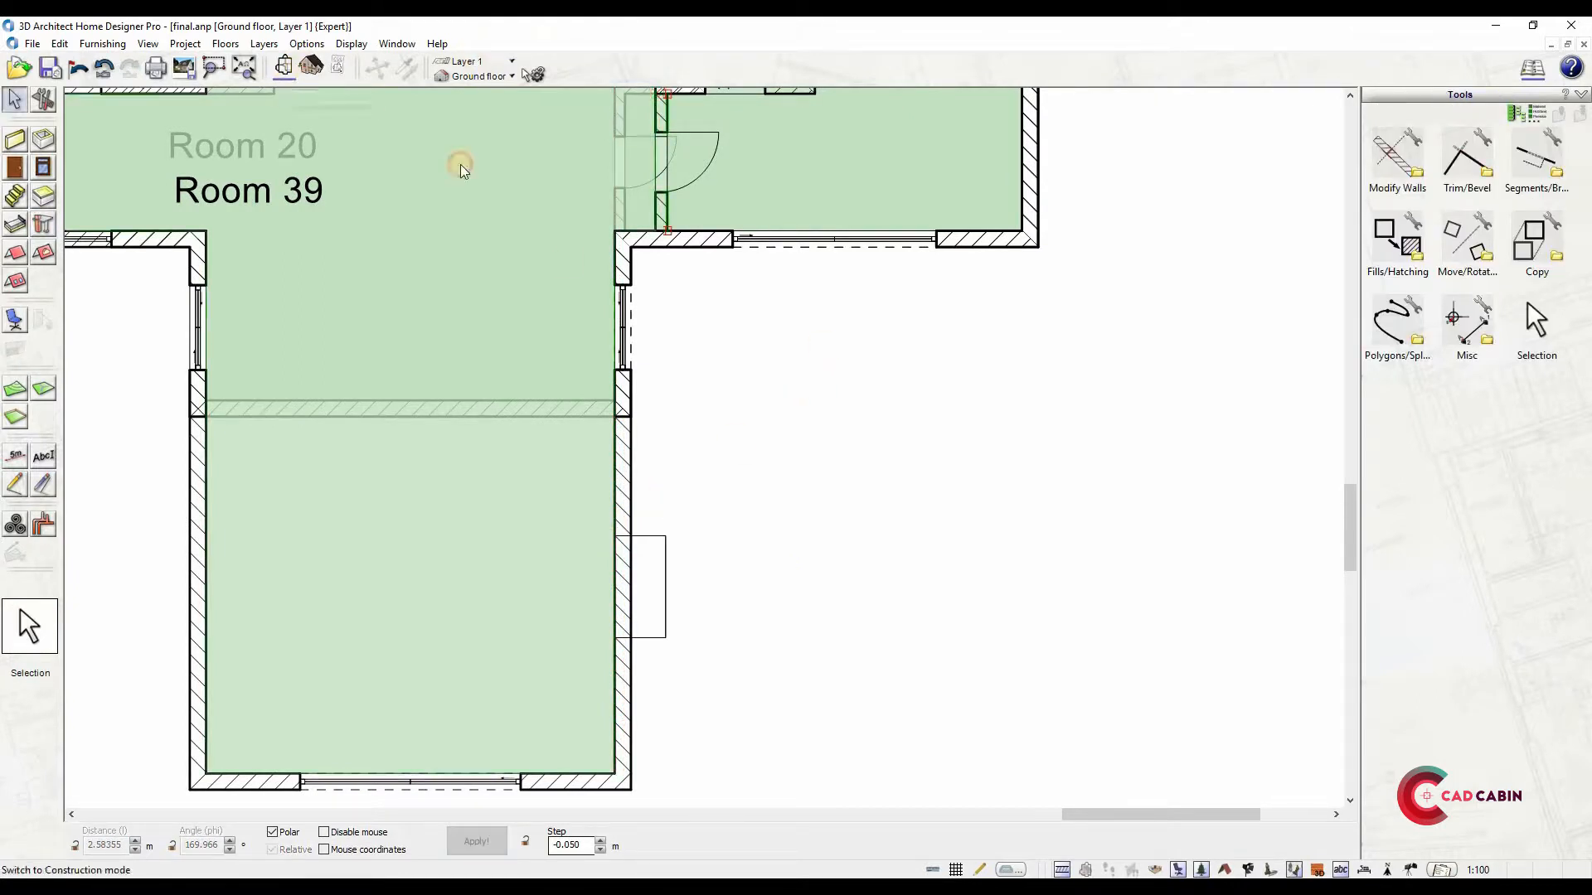
mouse_move(827, 409)
left_mouse_down()
mouse_move(788, 550)
mouse_move(440, 571)
left_mouse_up()
left_click_drag(968, 146, 885, 325)
left_click_drag(827, 560, 842, 352)
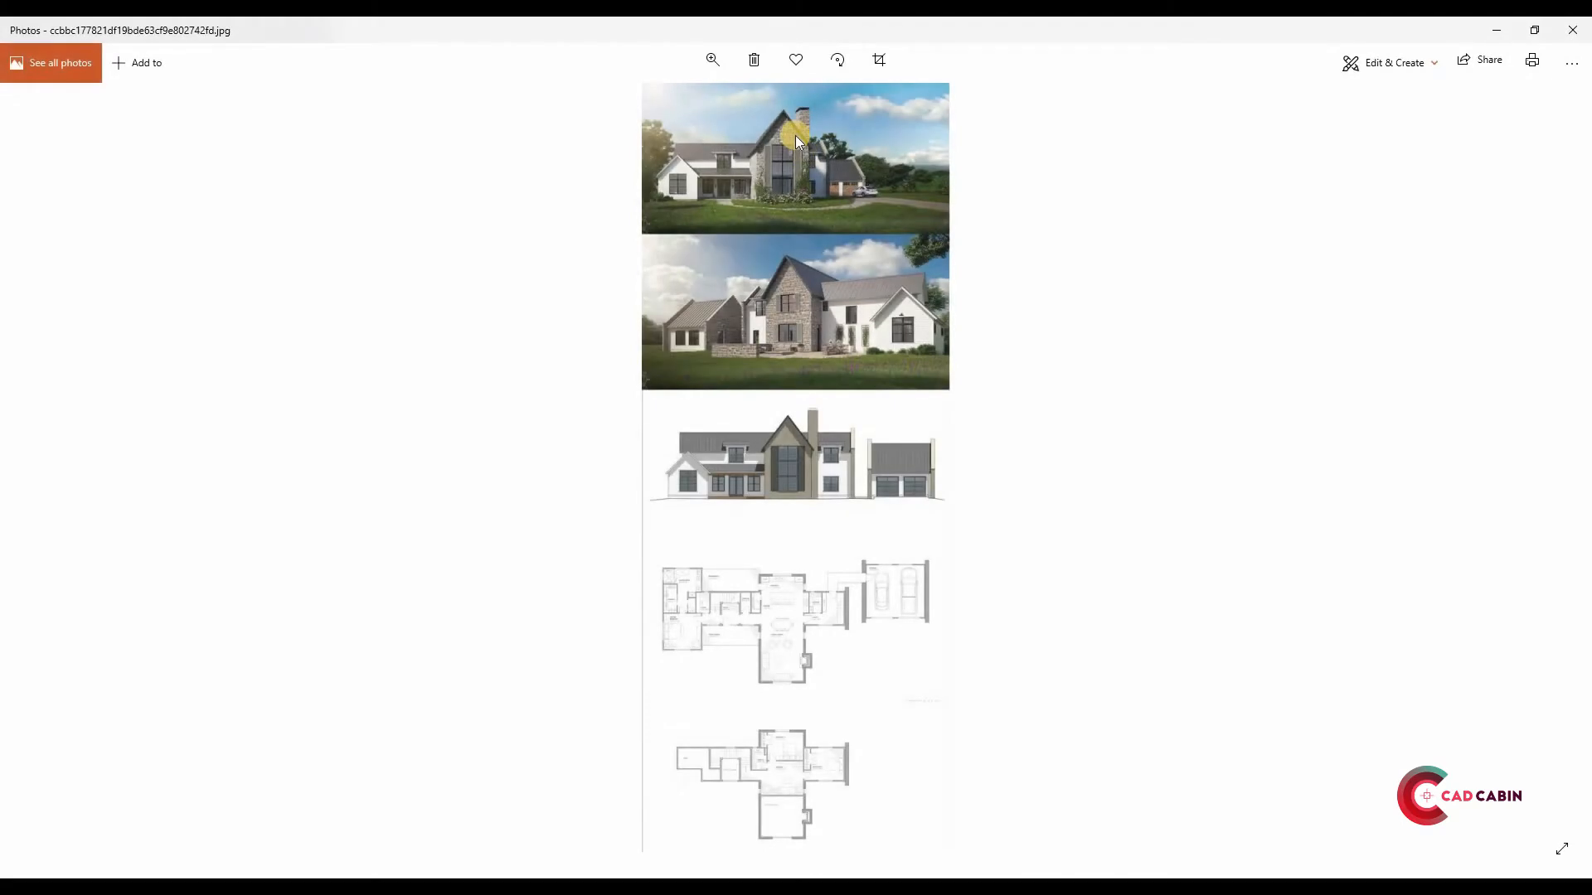
Switch to the house reference image in Photos and examine the chimney and the front gable
scroll(794, 136, "up", 3)
left_click_drag(792, 133, 745, 178)
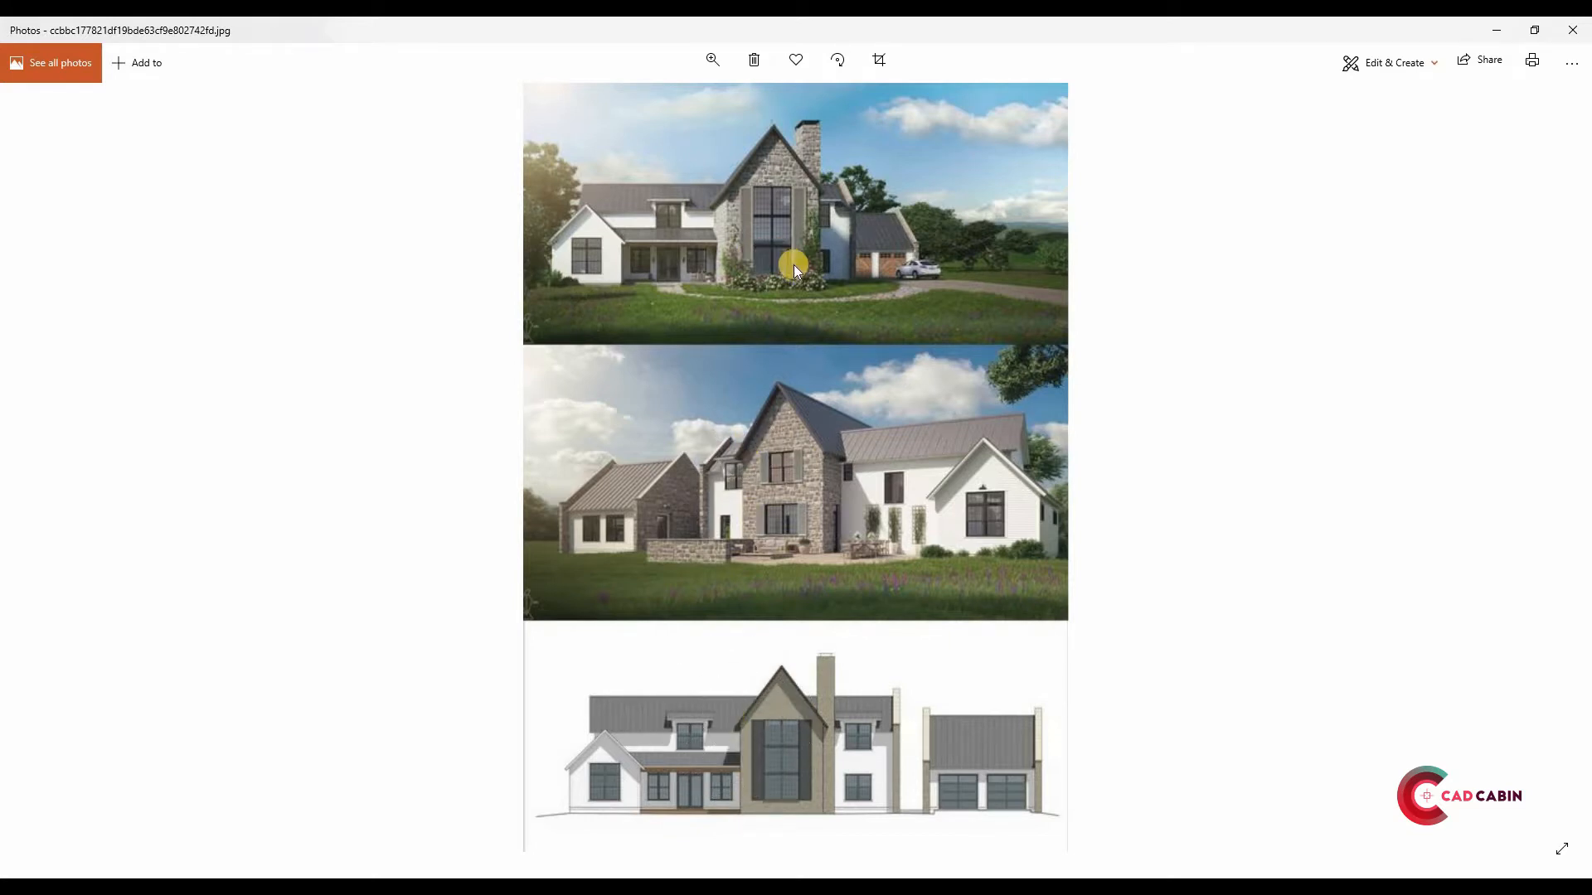
scroll(794, 266, "down", 3)
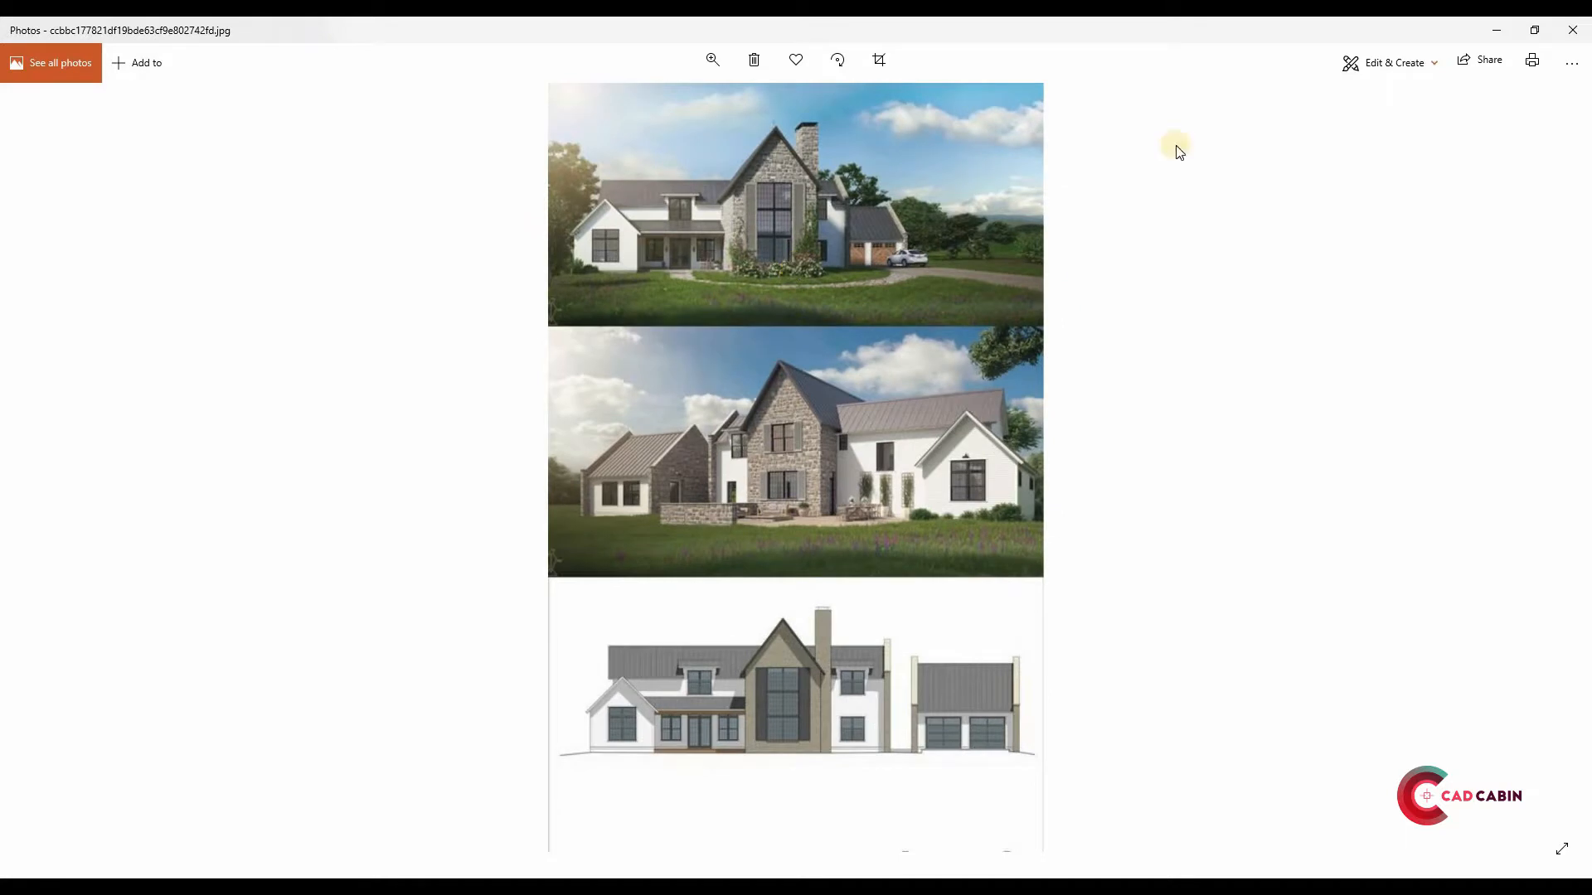
Return to the house plan and start a rectangular gable roof, transferring only exterior walls and not copying windows, doors or openings
left_click(1499, 31)
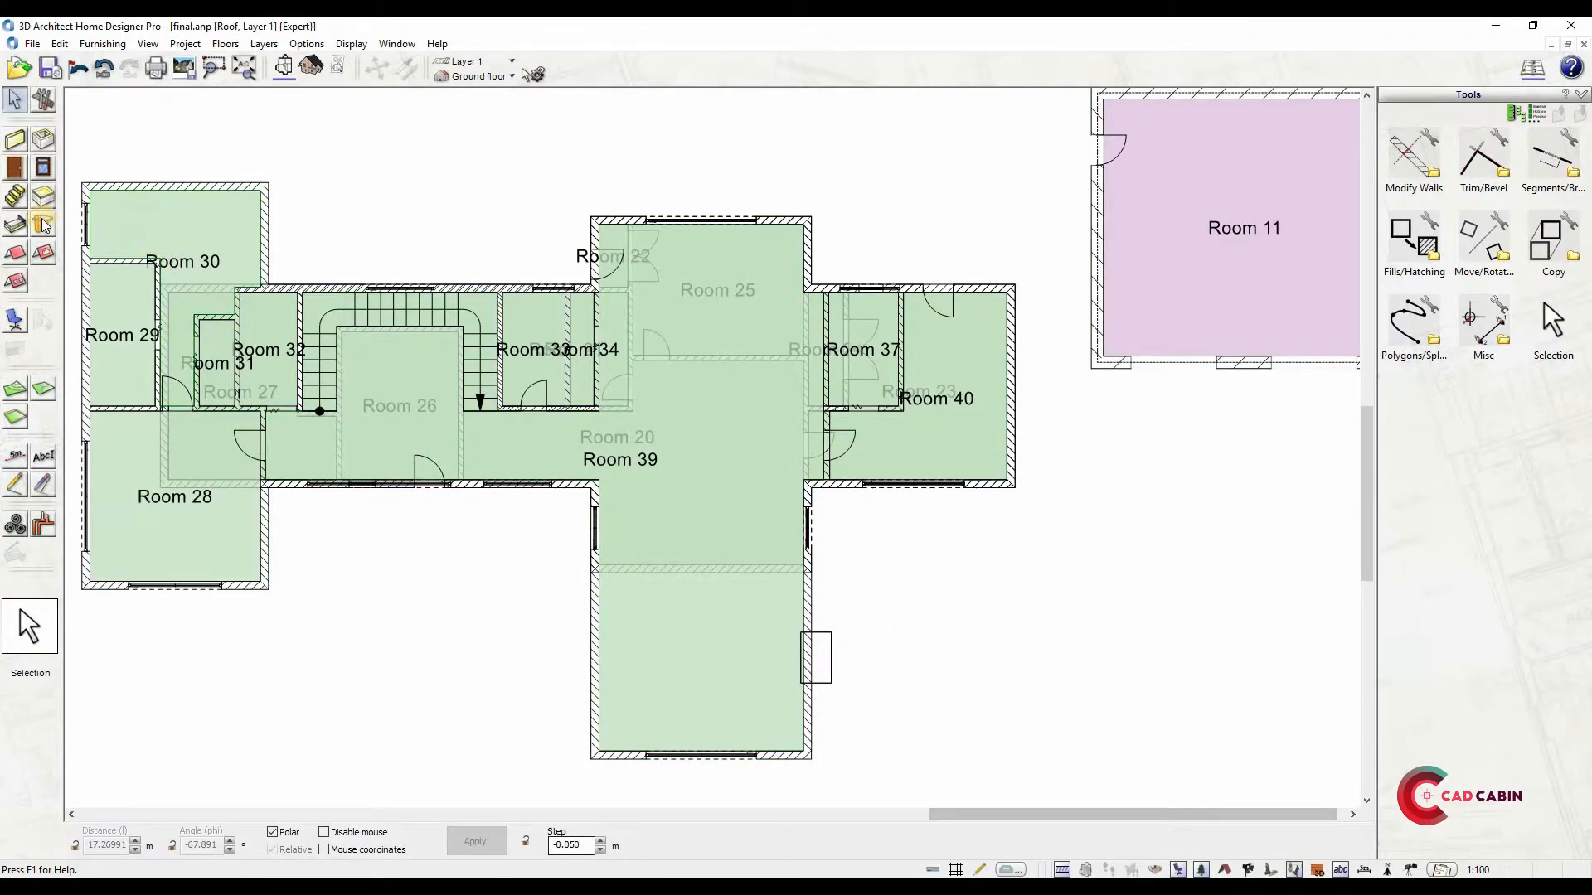
left_click(20, 251)
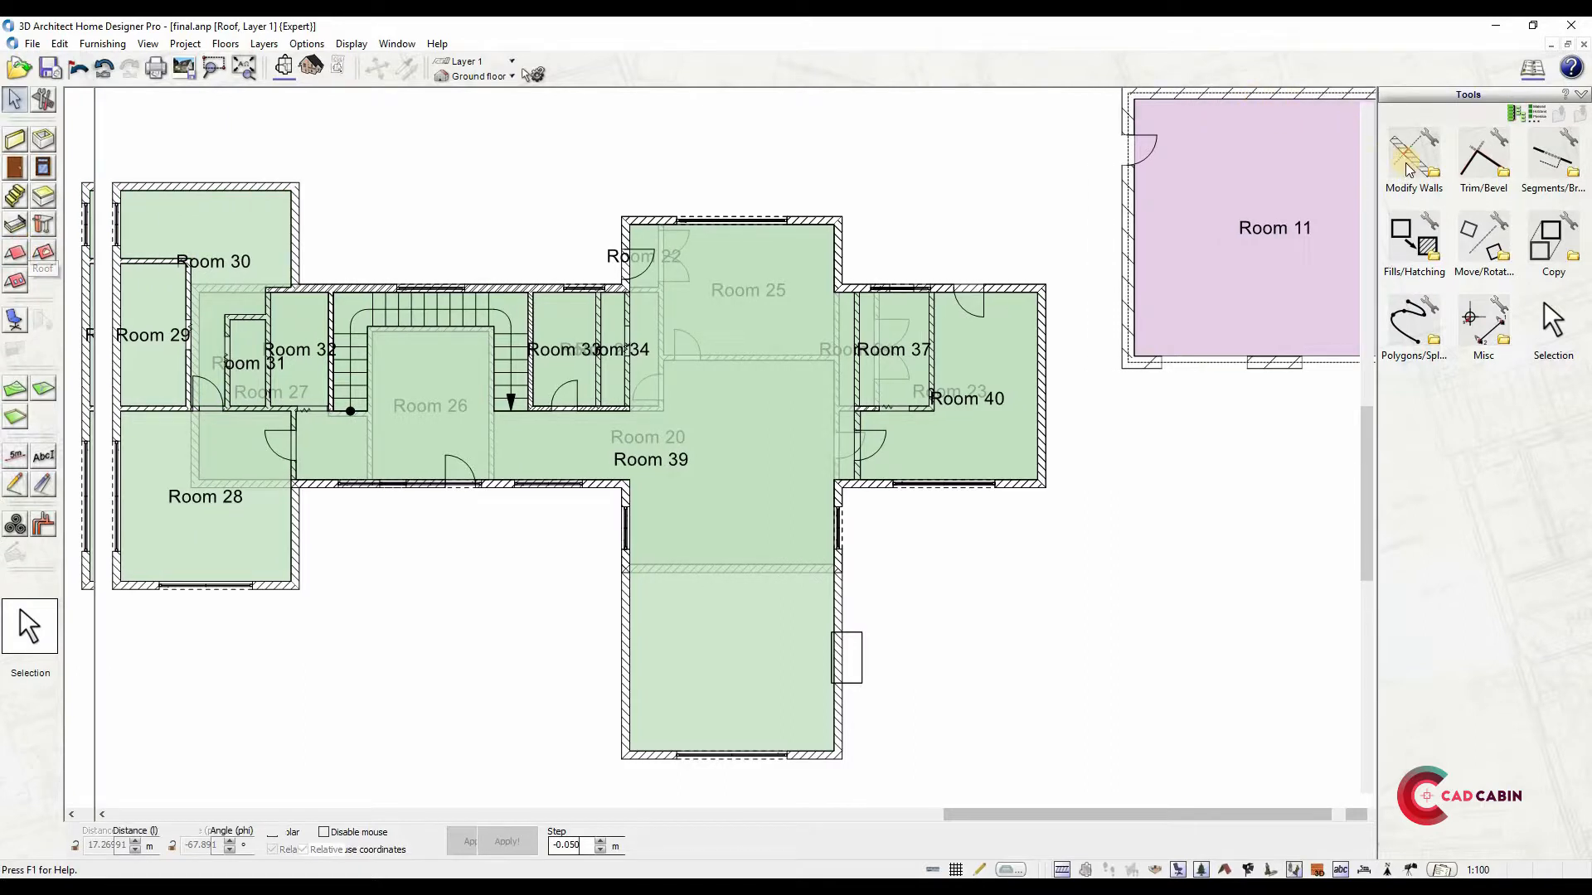
left_click(1502, 243)
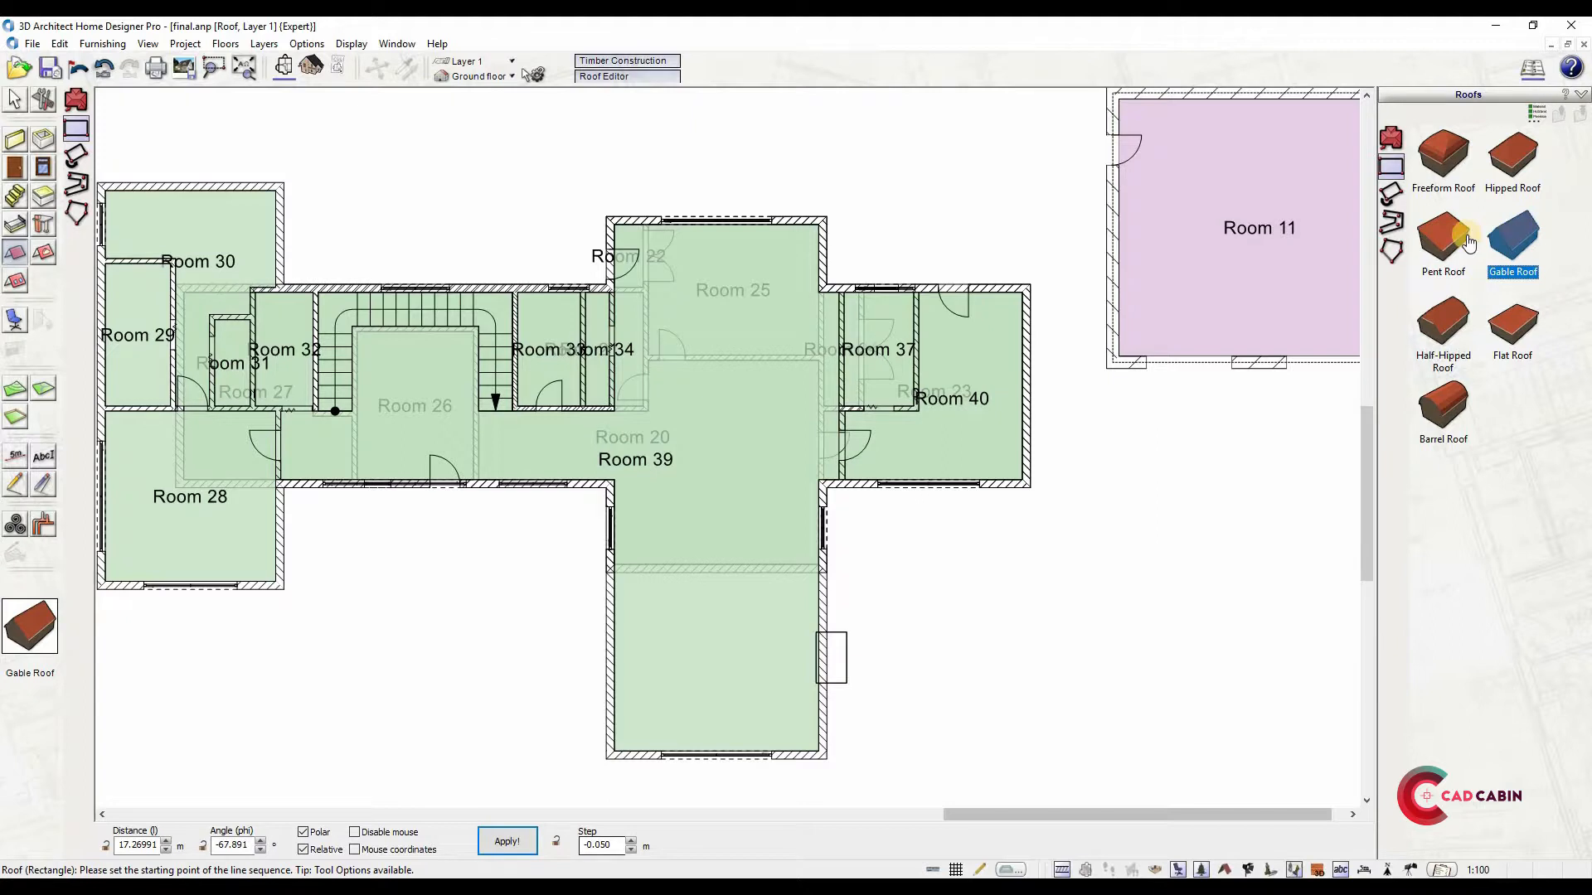
left_click(1392, 168)
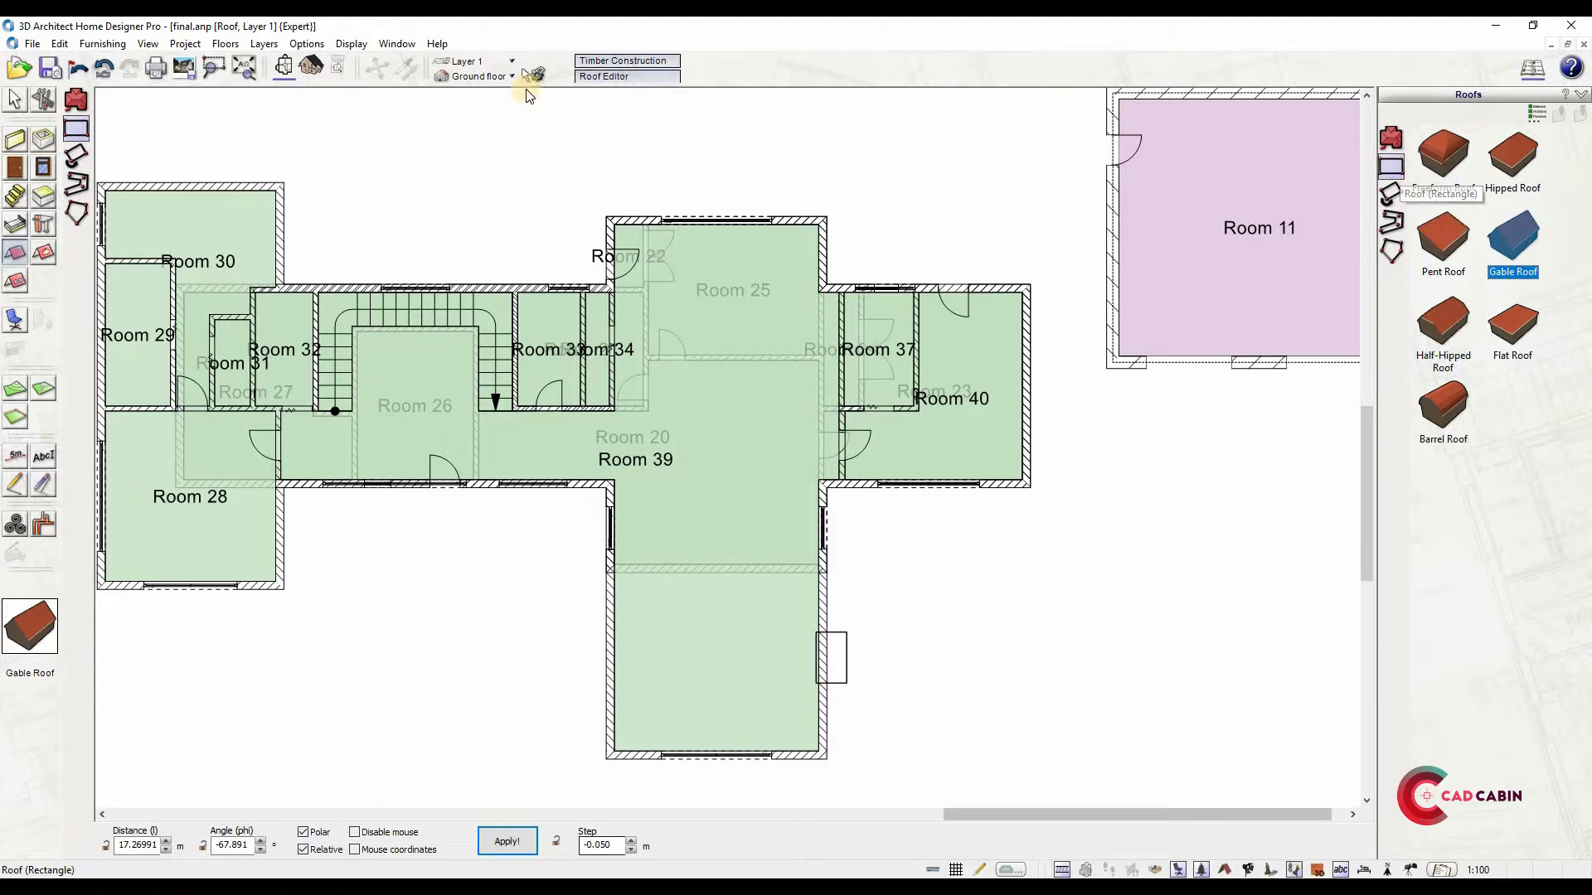
left_click(534, 76)
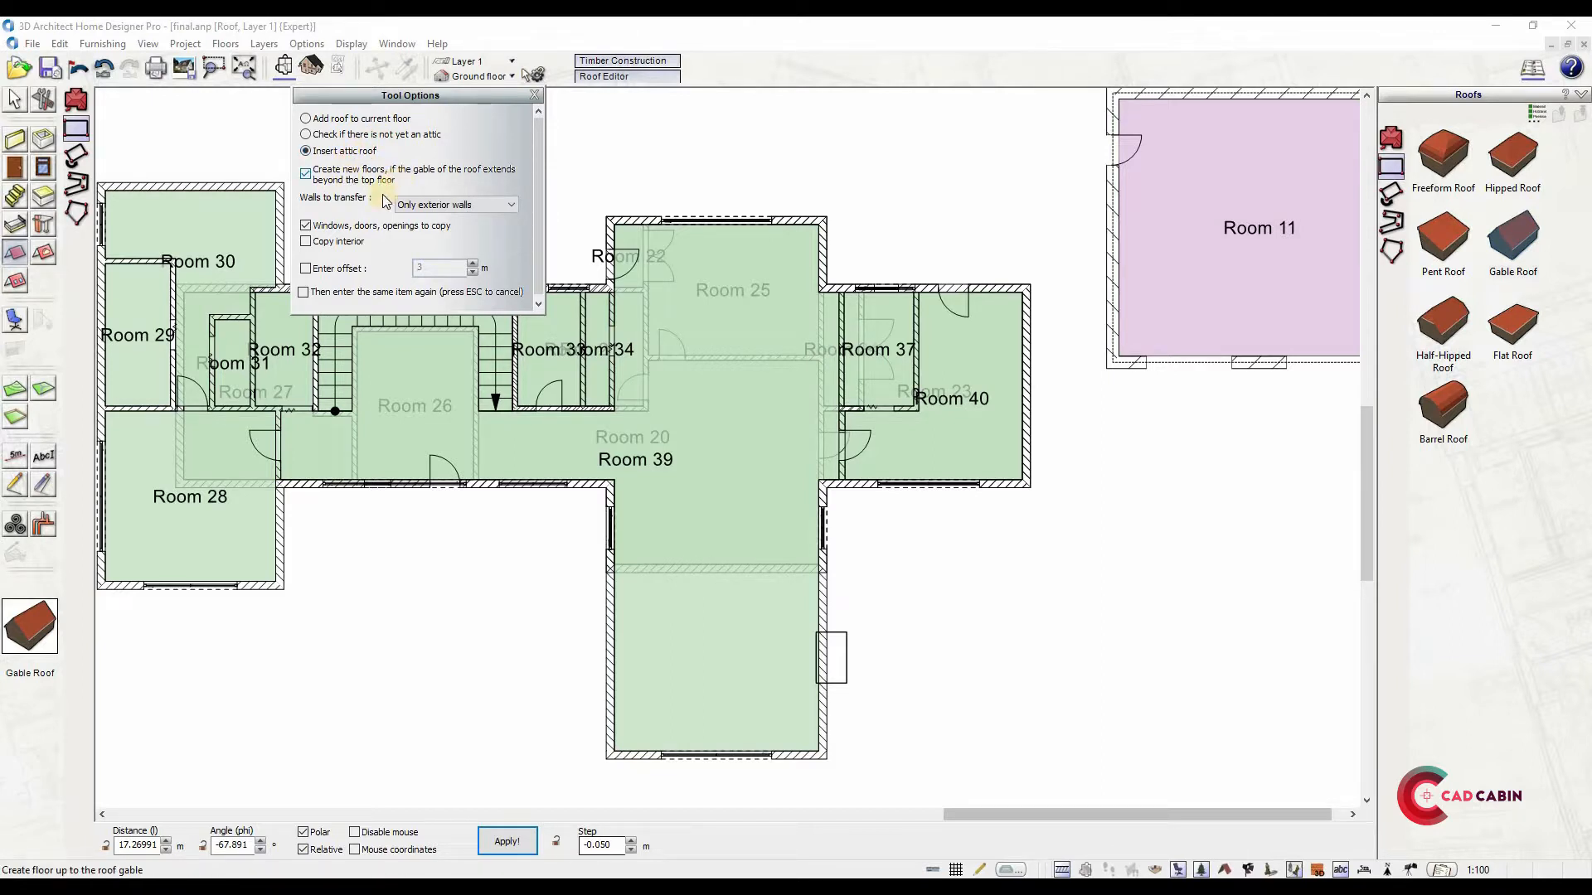
left_click(419, 204)
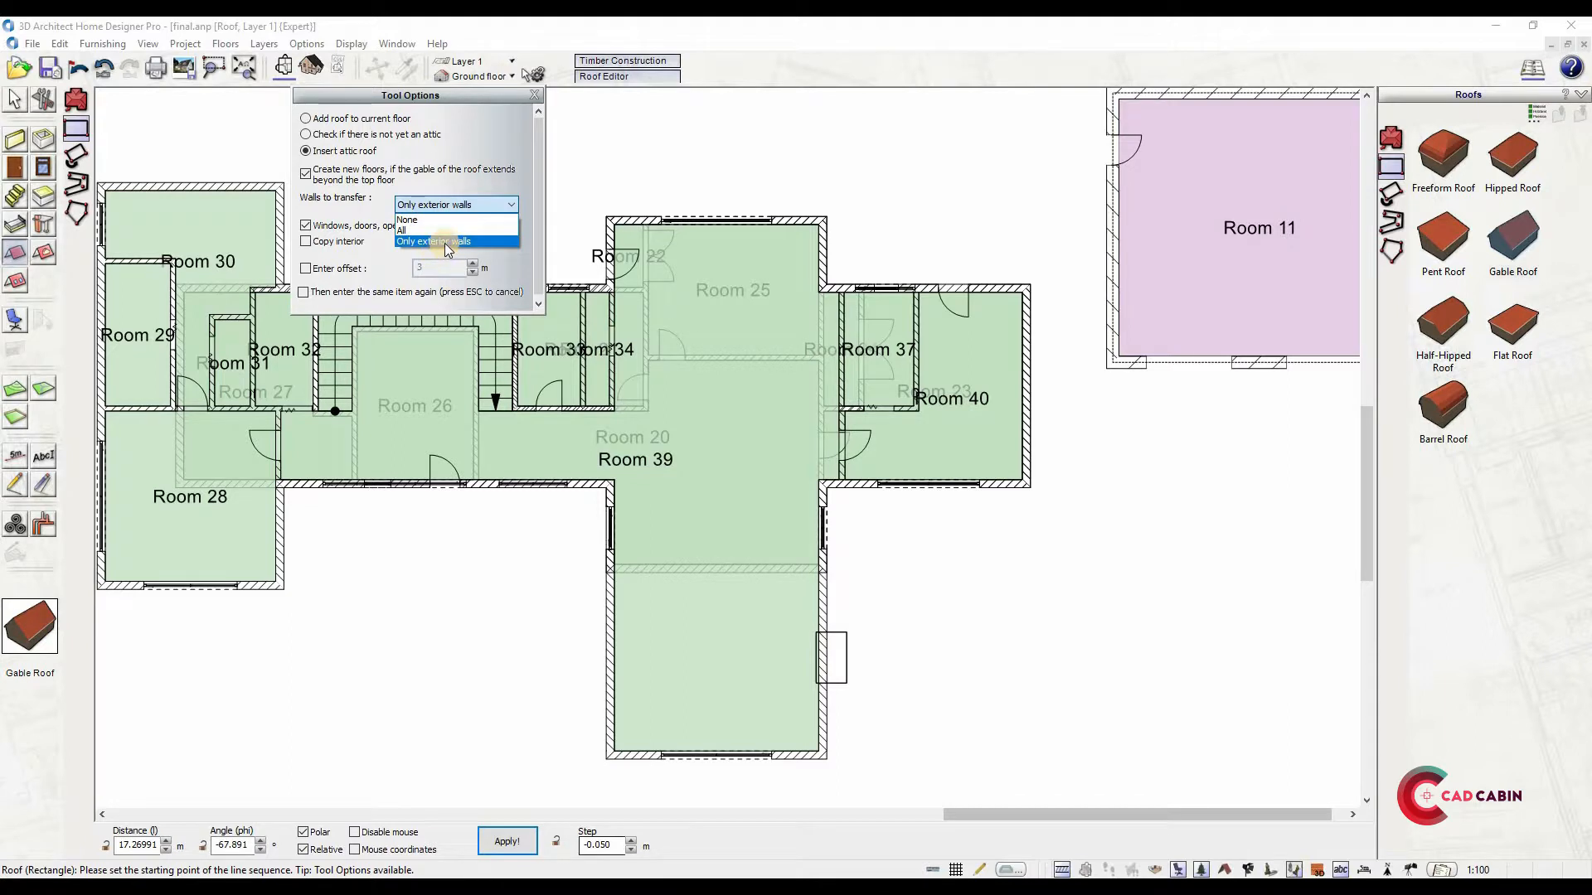
left_click(444, 242)
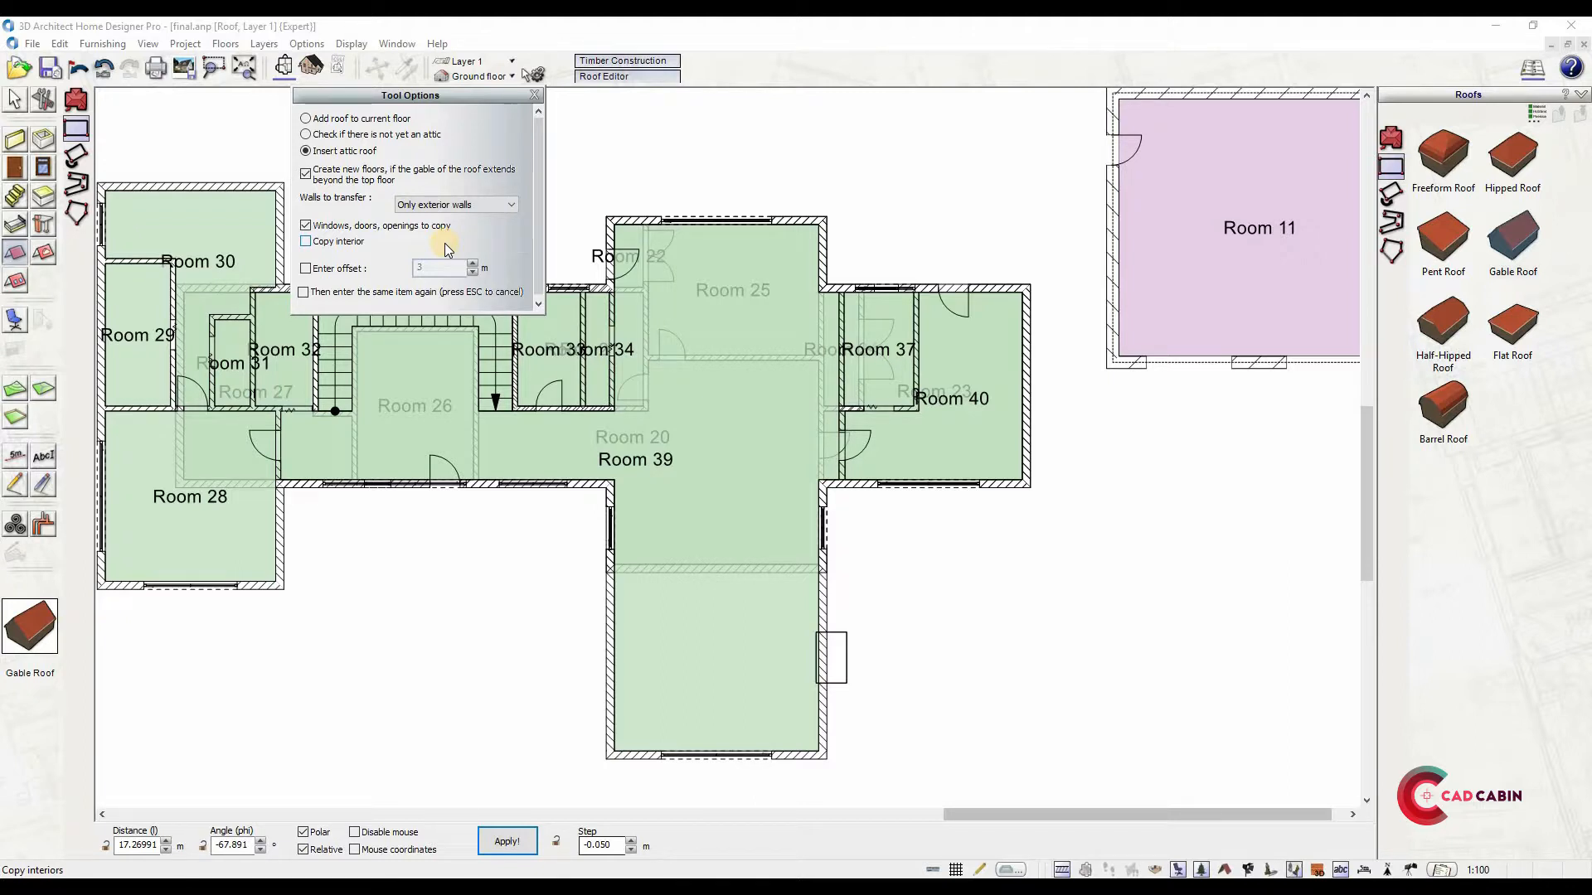
left_click(440, 225)
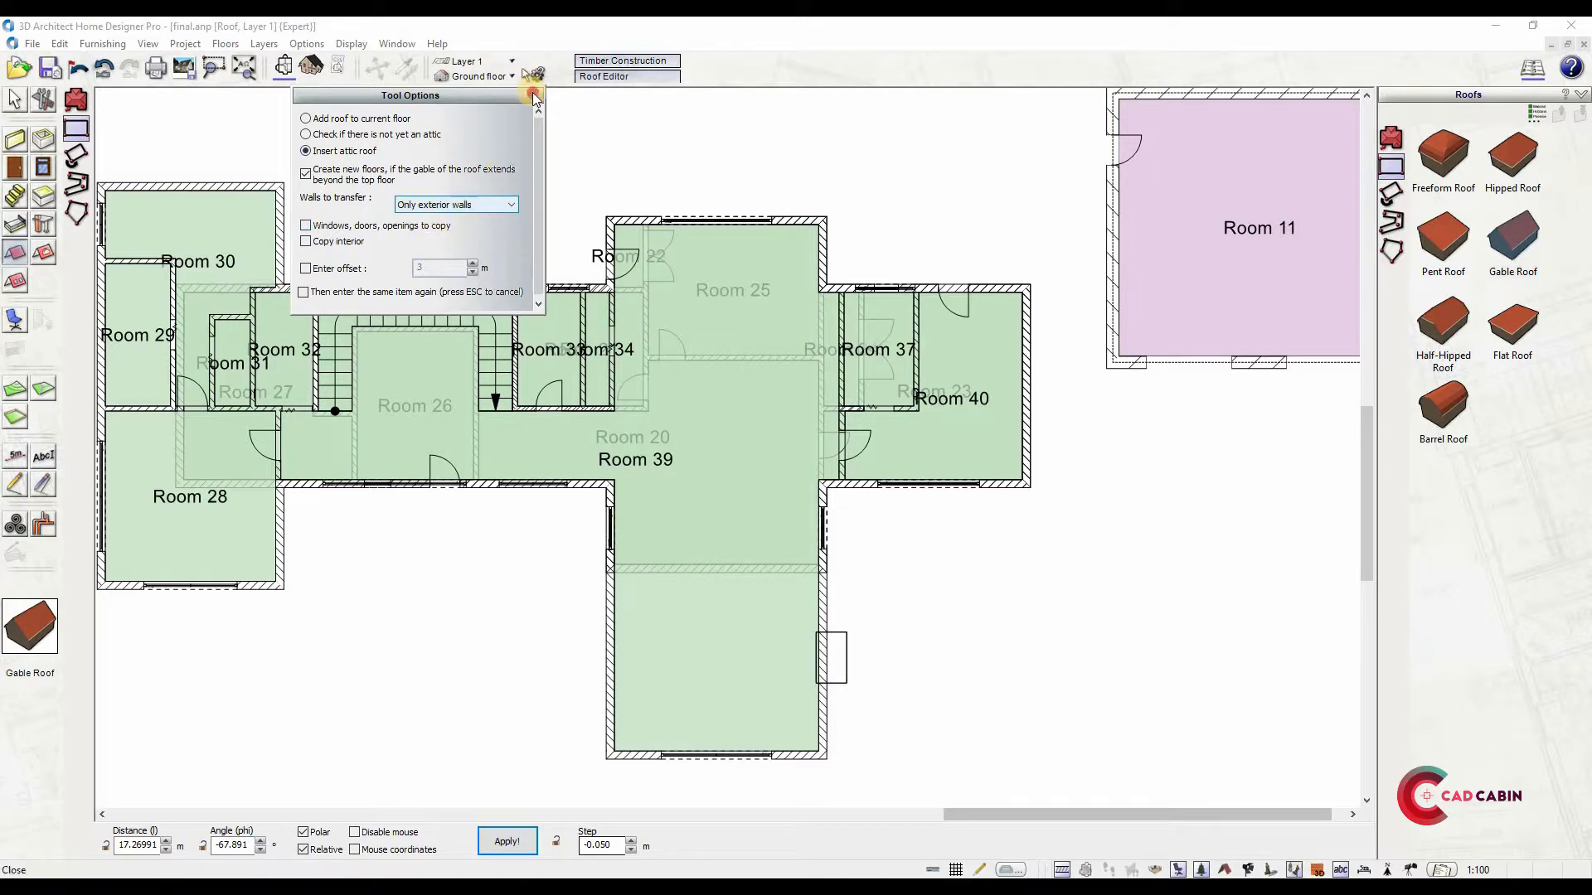
left_click(533, 93)
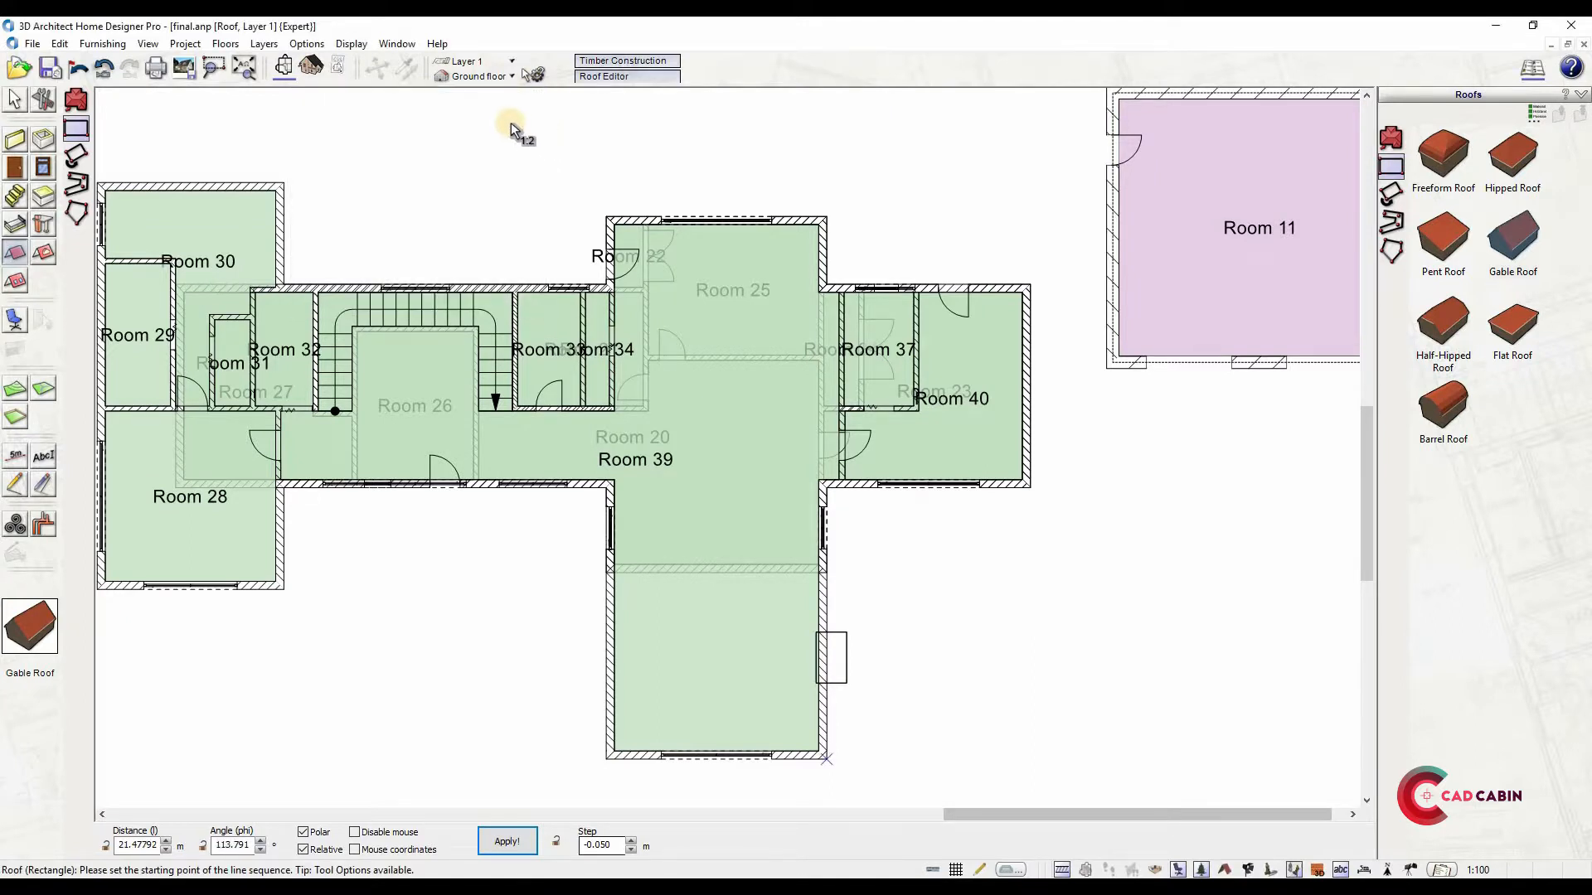
On Floor 2, place the gable roof over the front wing, from Room 25's outer back corner to the wing's opposite front corner
left_click(502, 77)
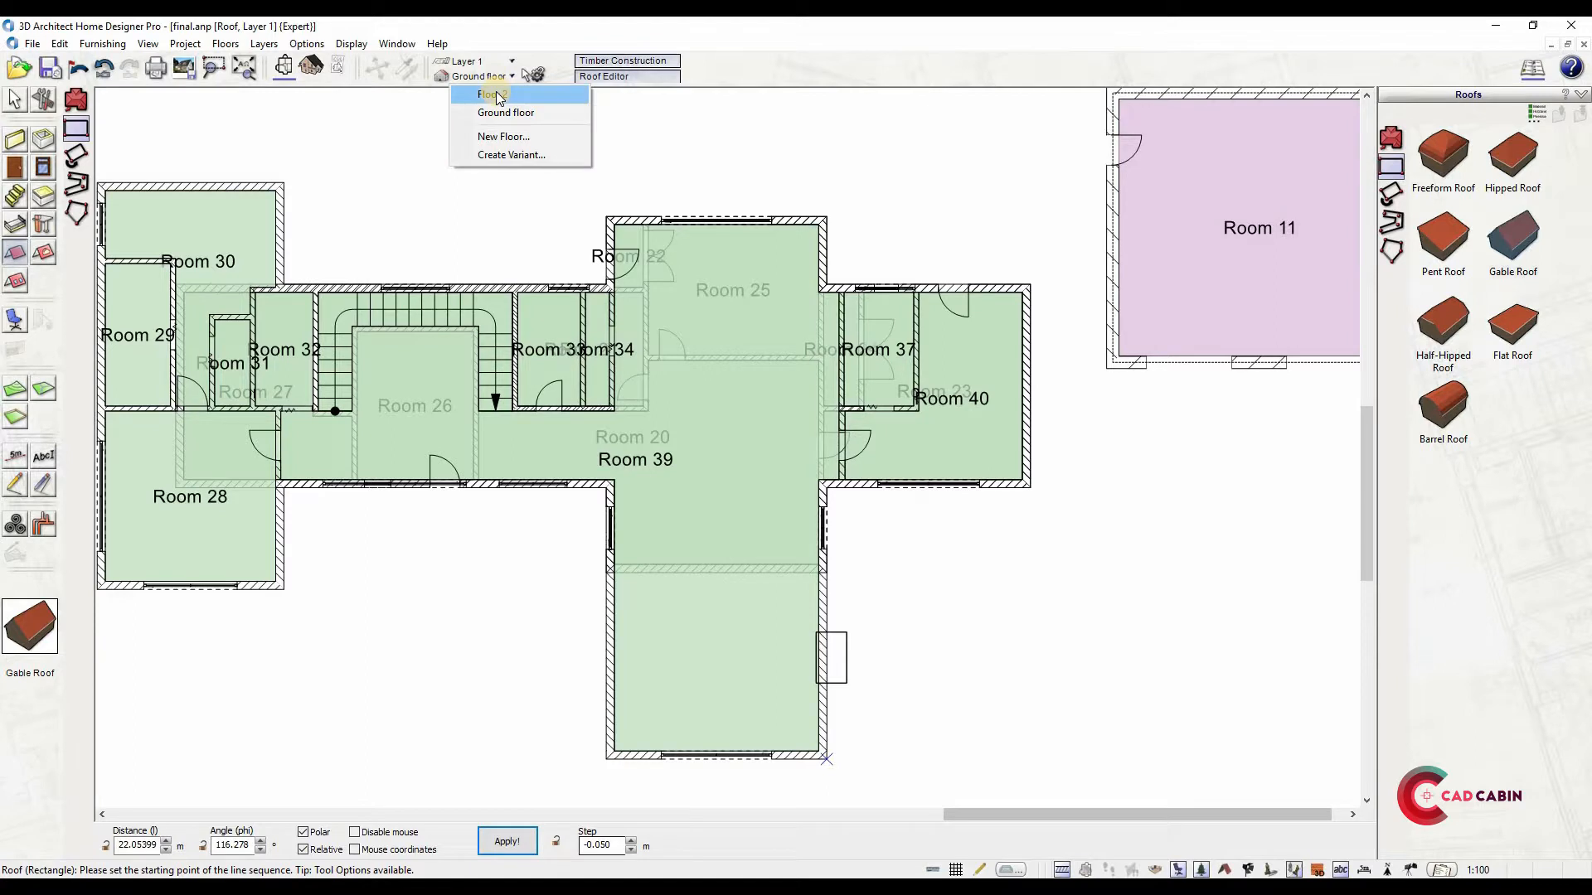
left_click(495, 95)
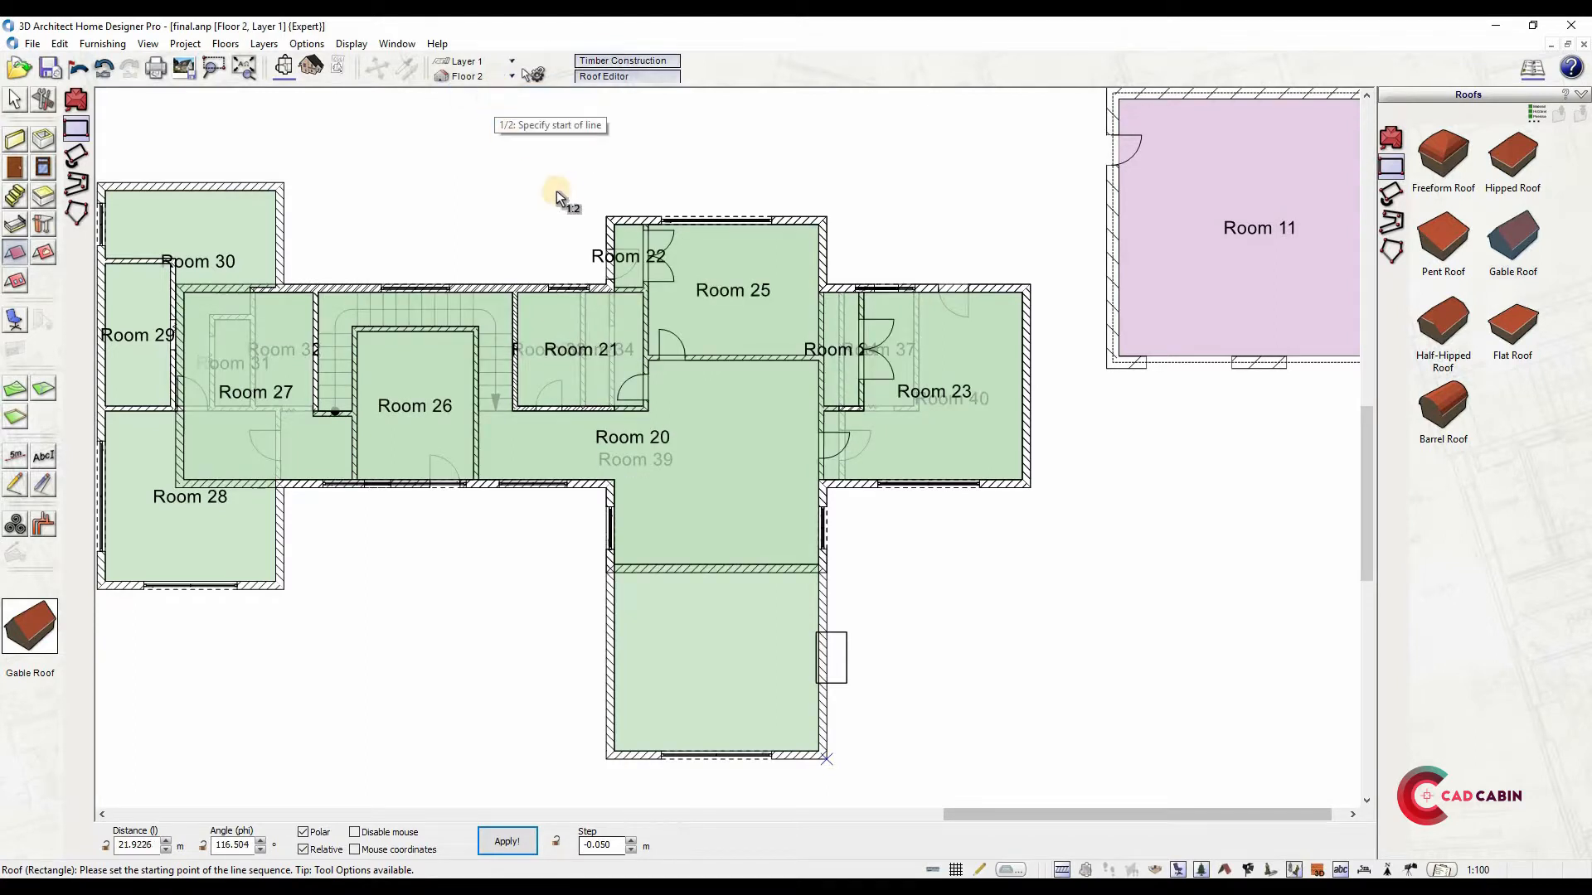
left_click(606, 217)
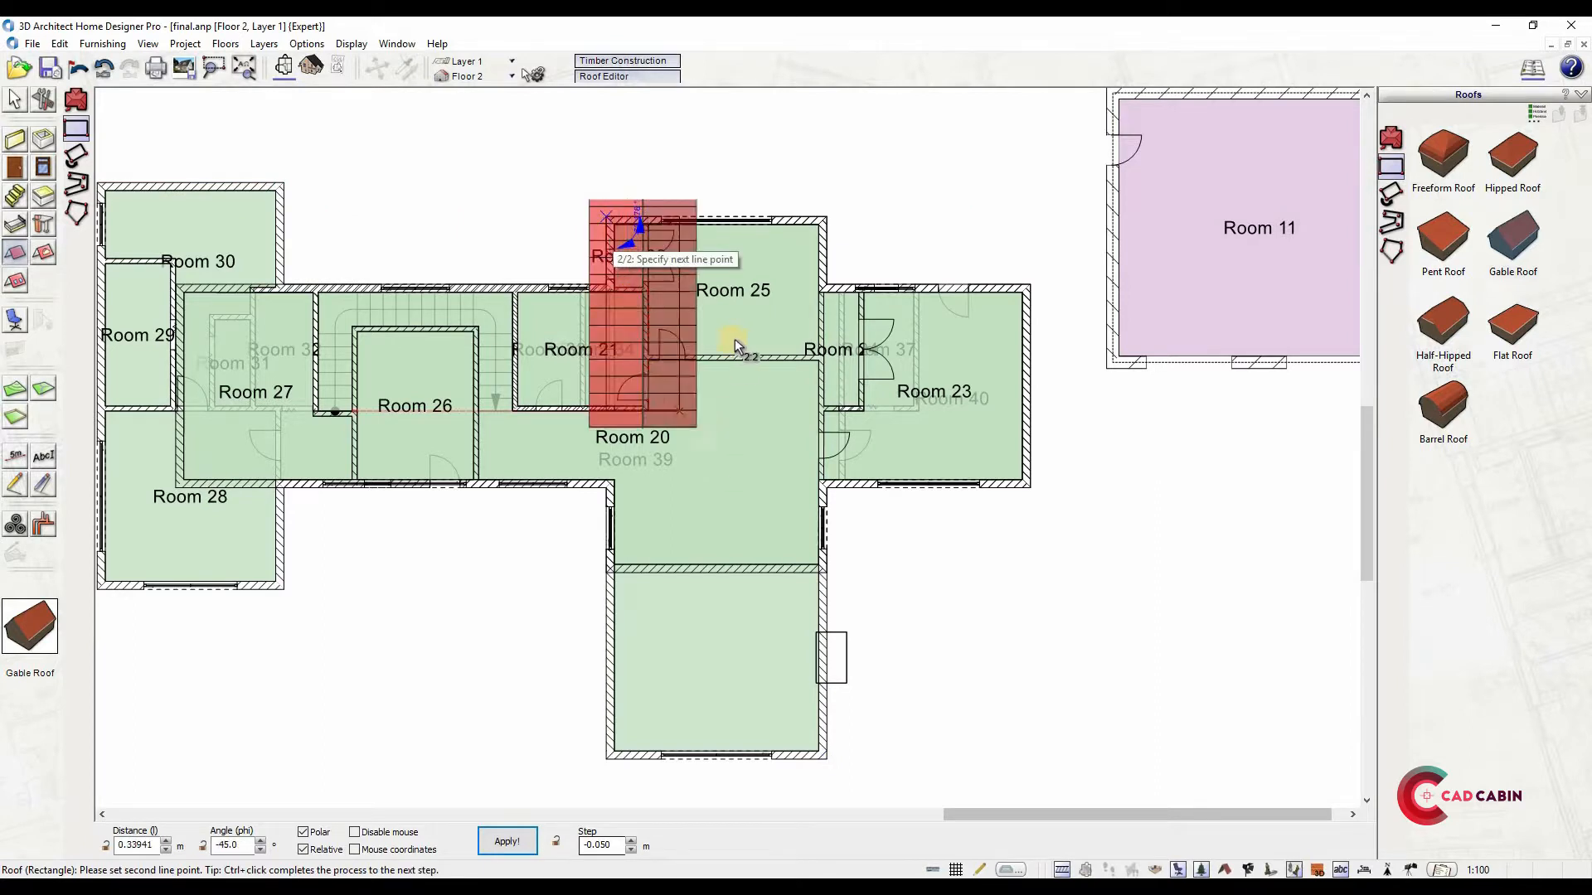
scroll(779, 569, "down", 3)
scroll(784, 573, "up", 2)
left_click(779, 572)
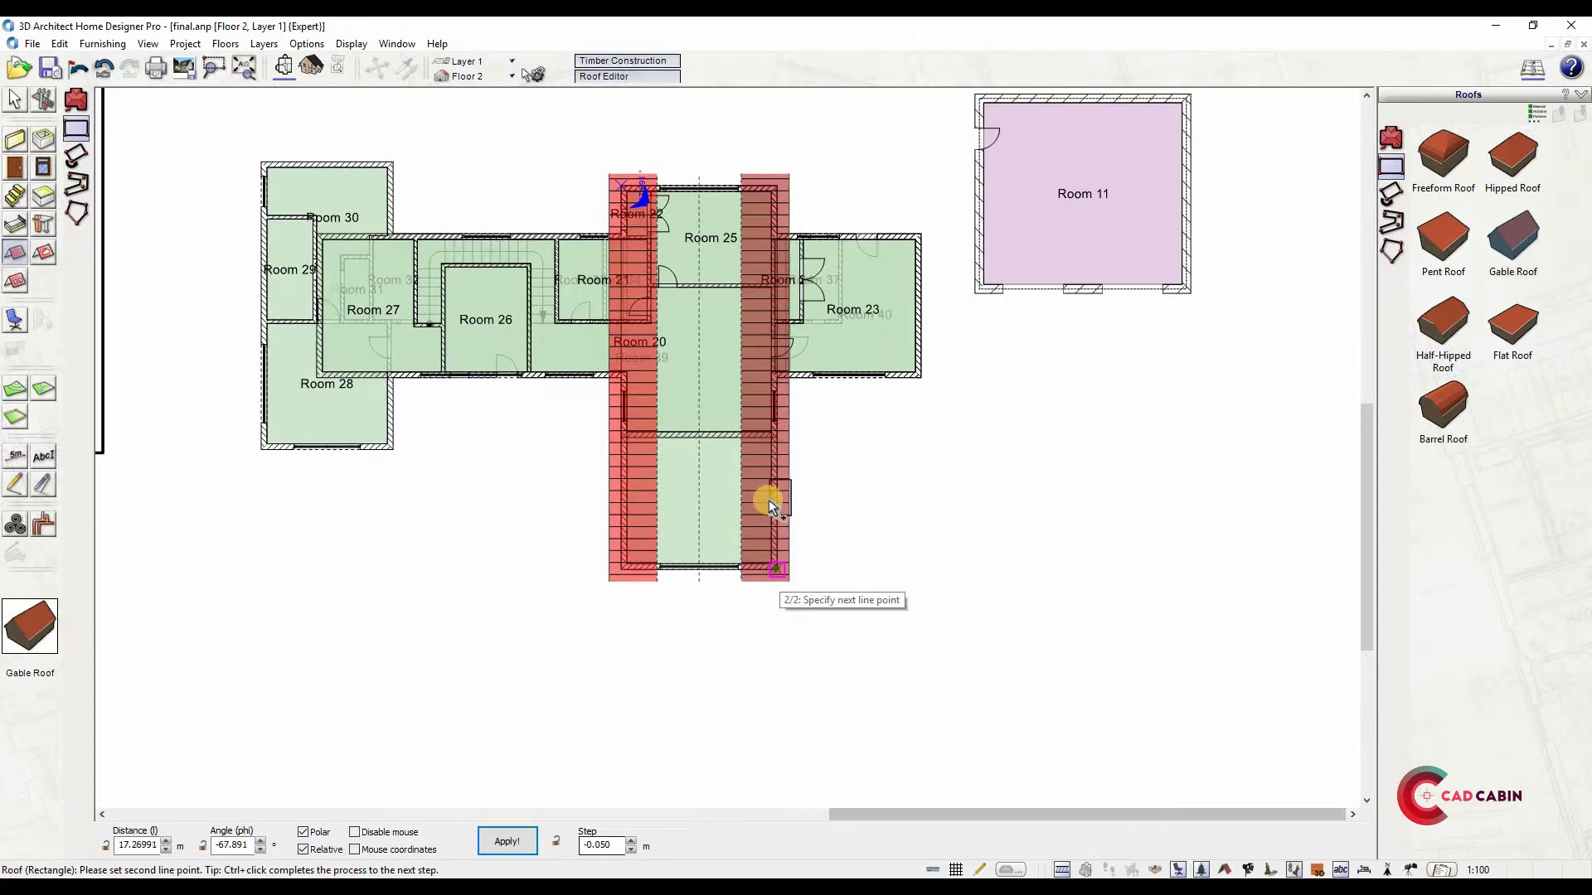
On the Roof floor, set the pitch of the front wing's gable roof to 55°
left_click(499, 76)
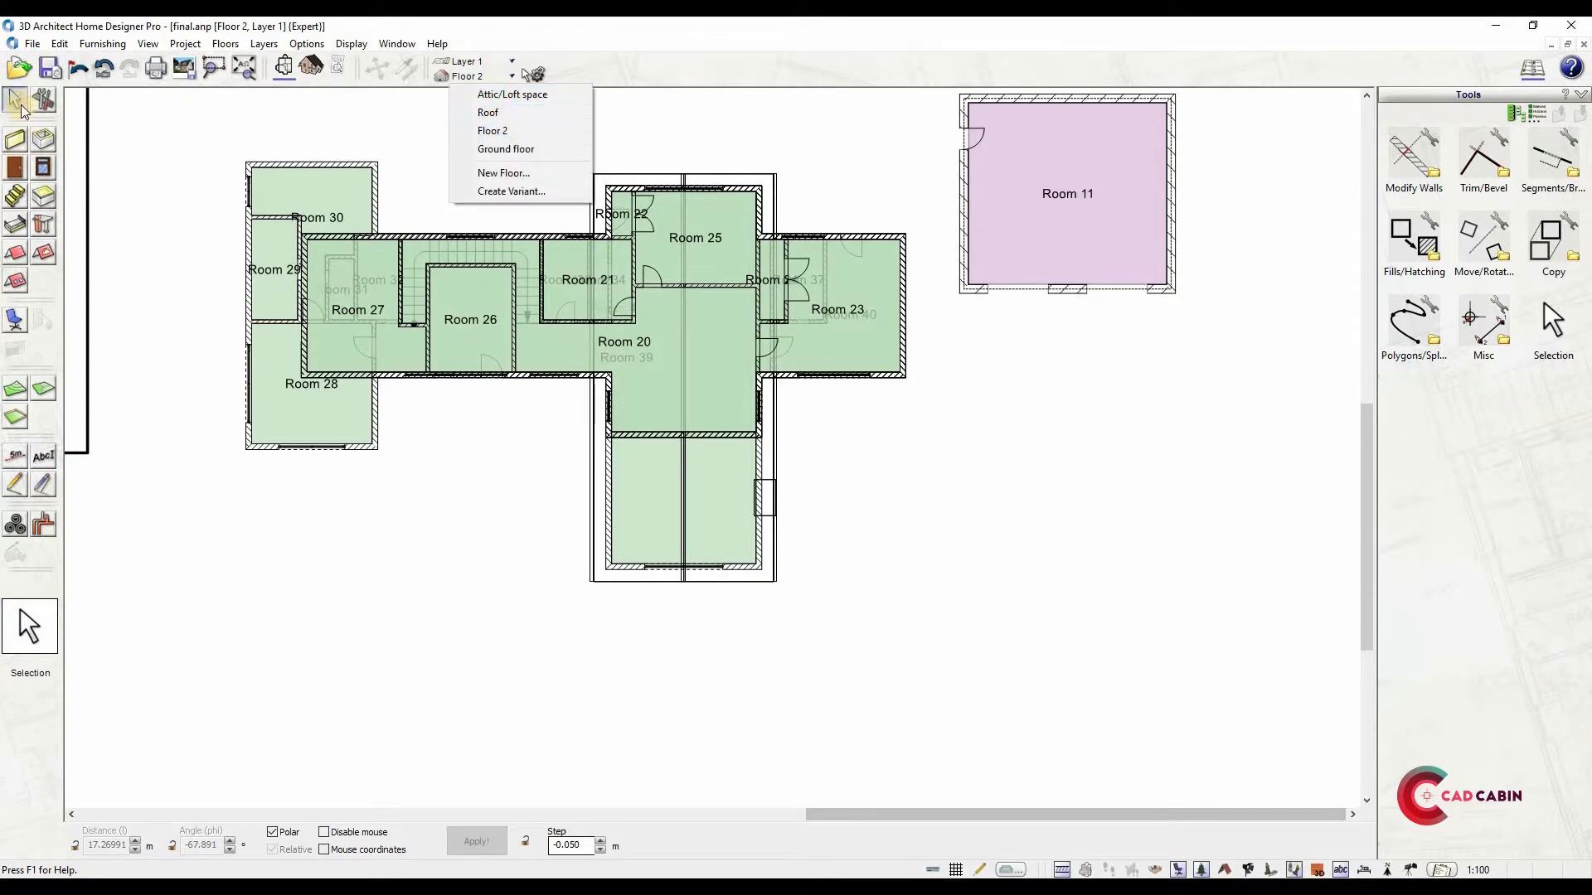
left_click(661, 160)
left_click(470, 77)
left_click(485, 113)
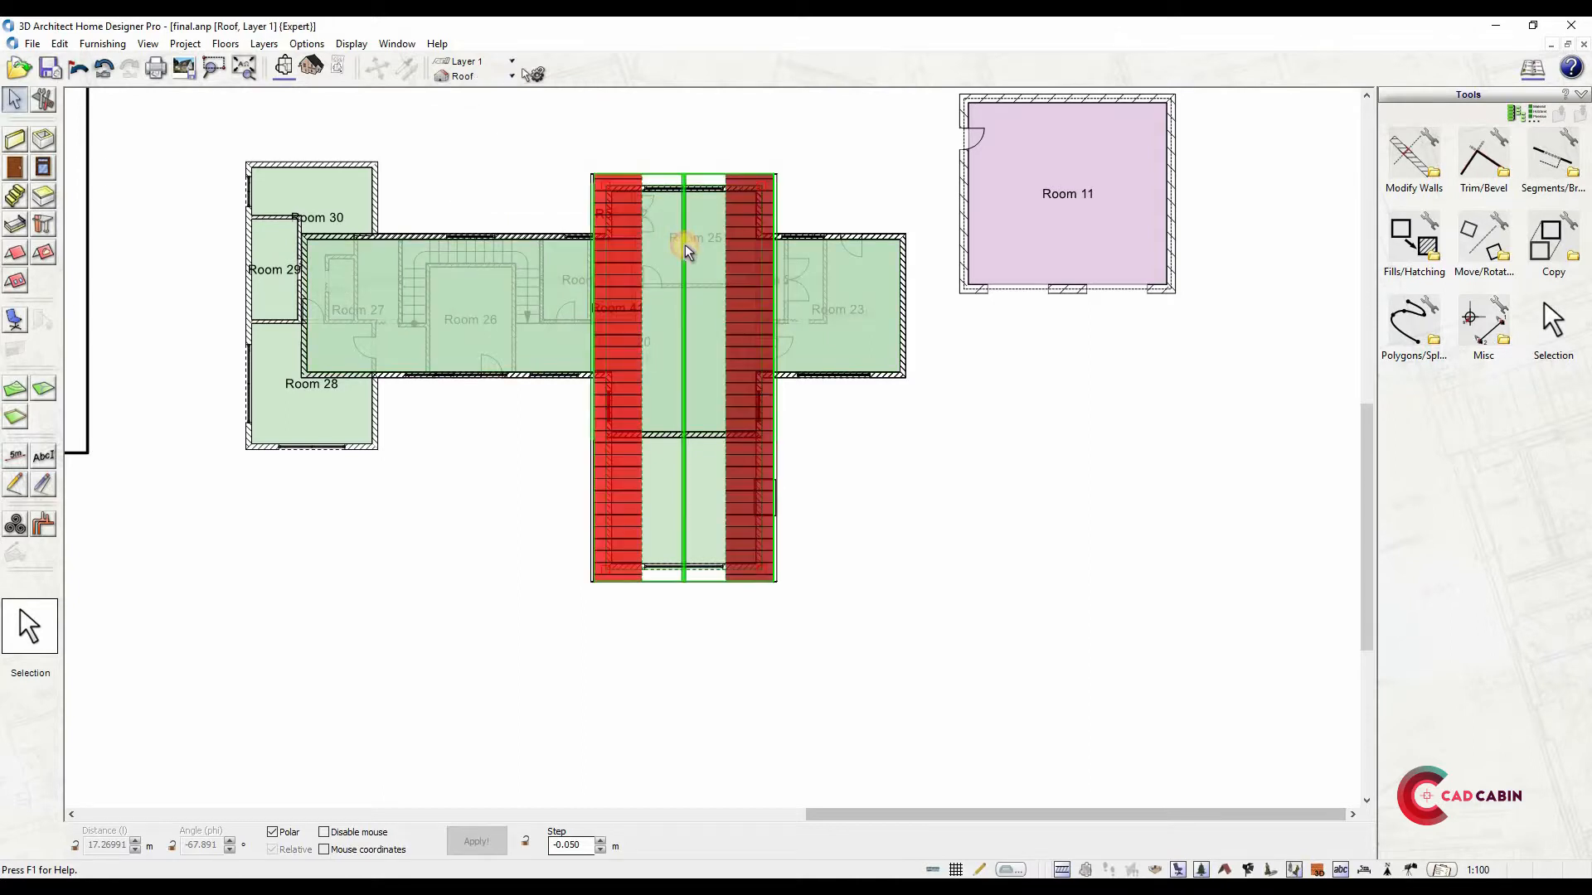
left_click(713, 187)
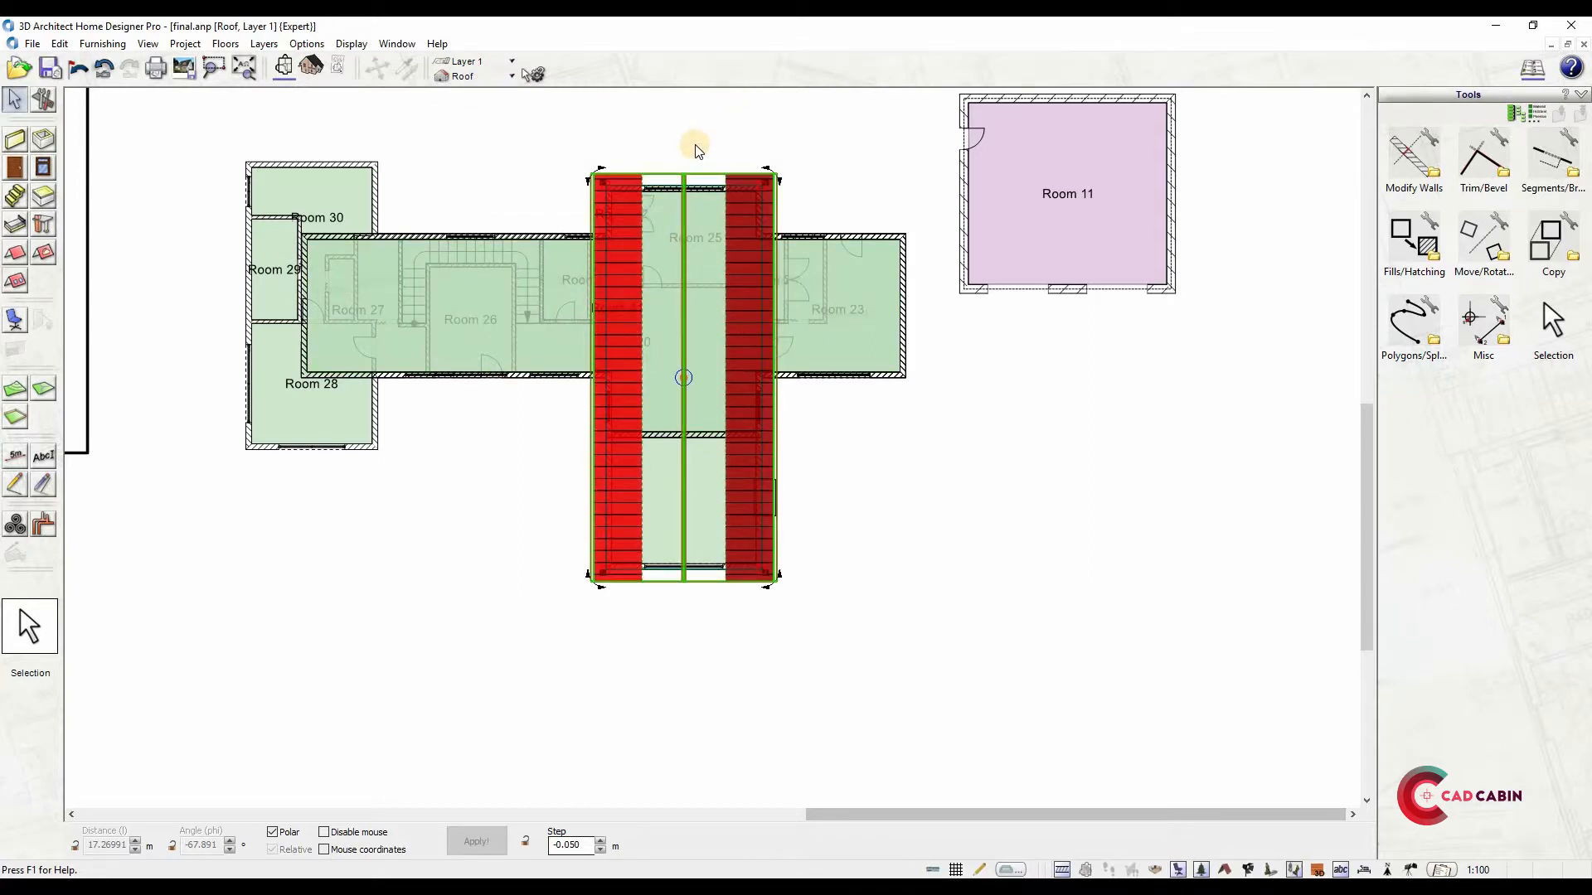
left_click(679, 207)
left_click(703, 76)
left_click(703, 77)
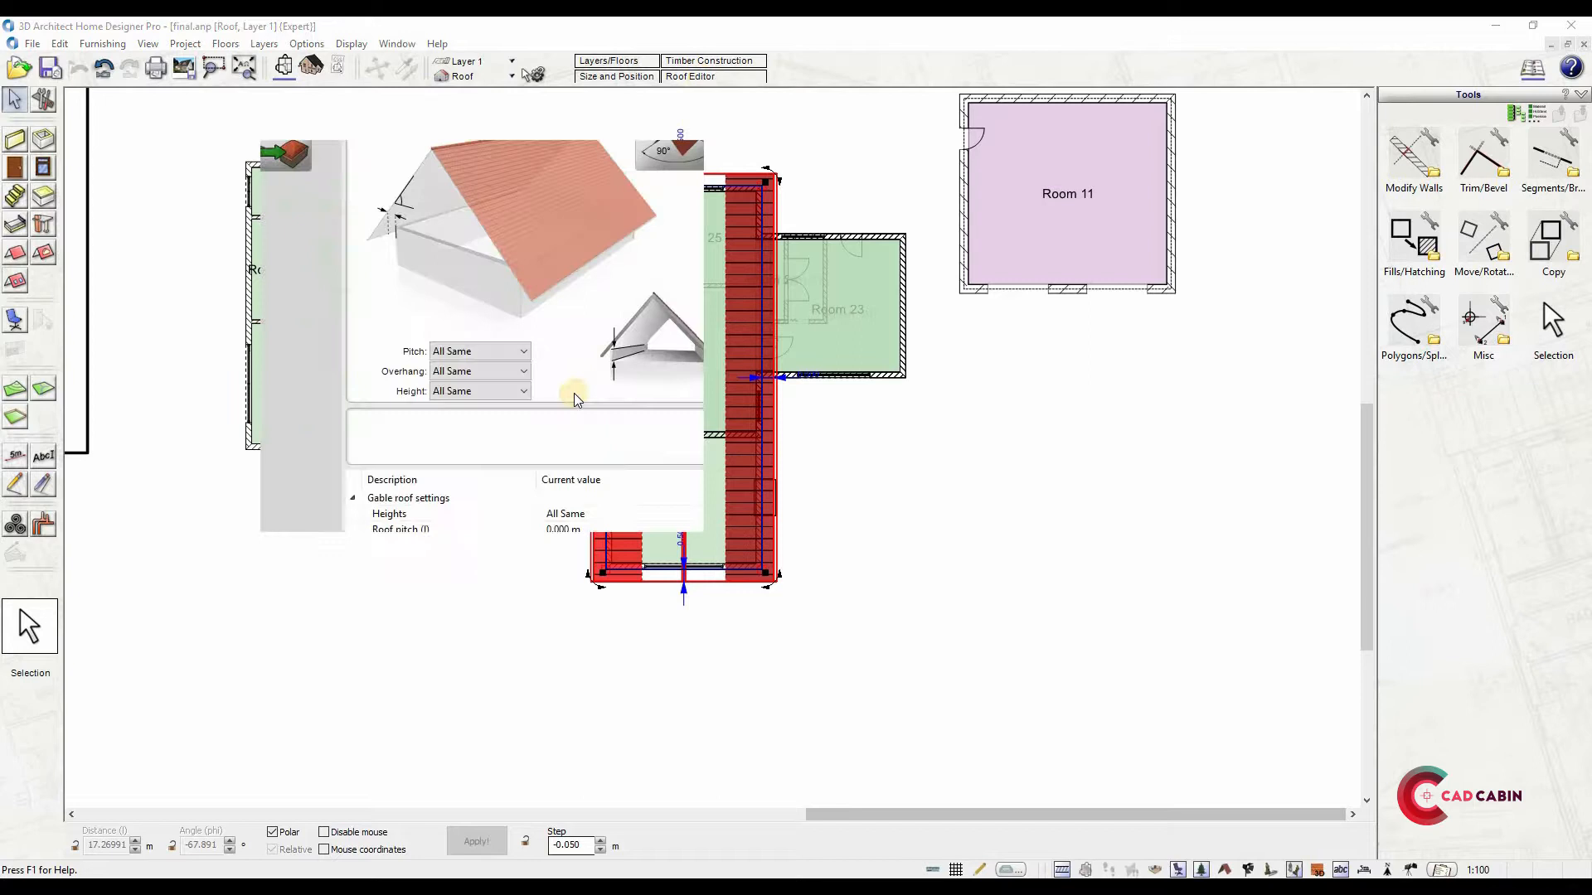
left_click(559, 567)
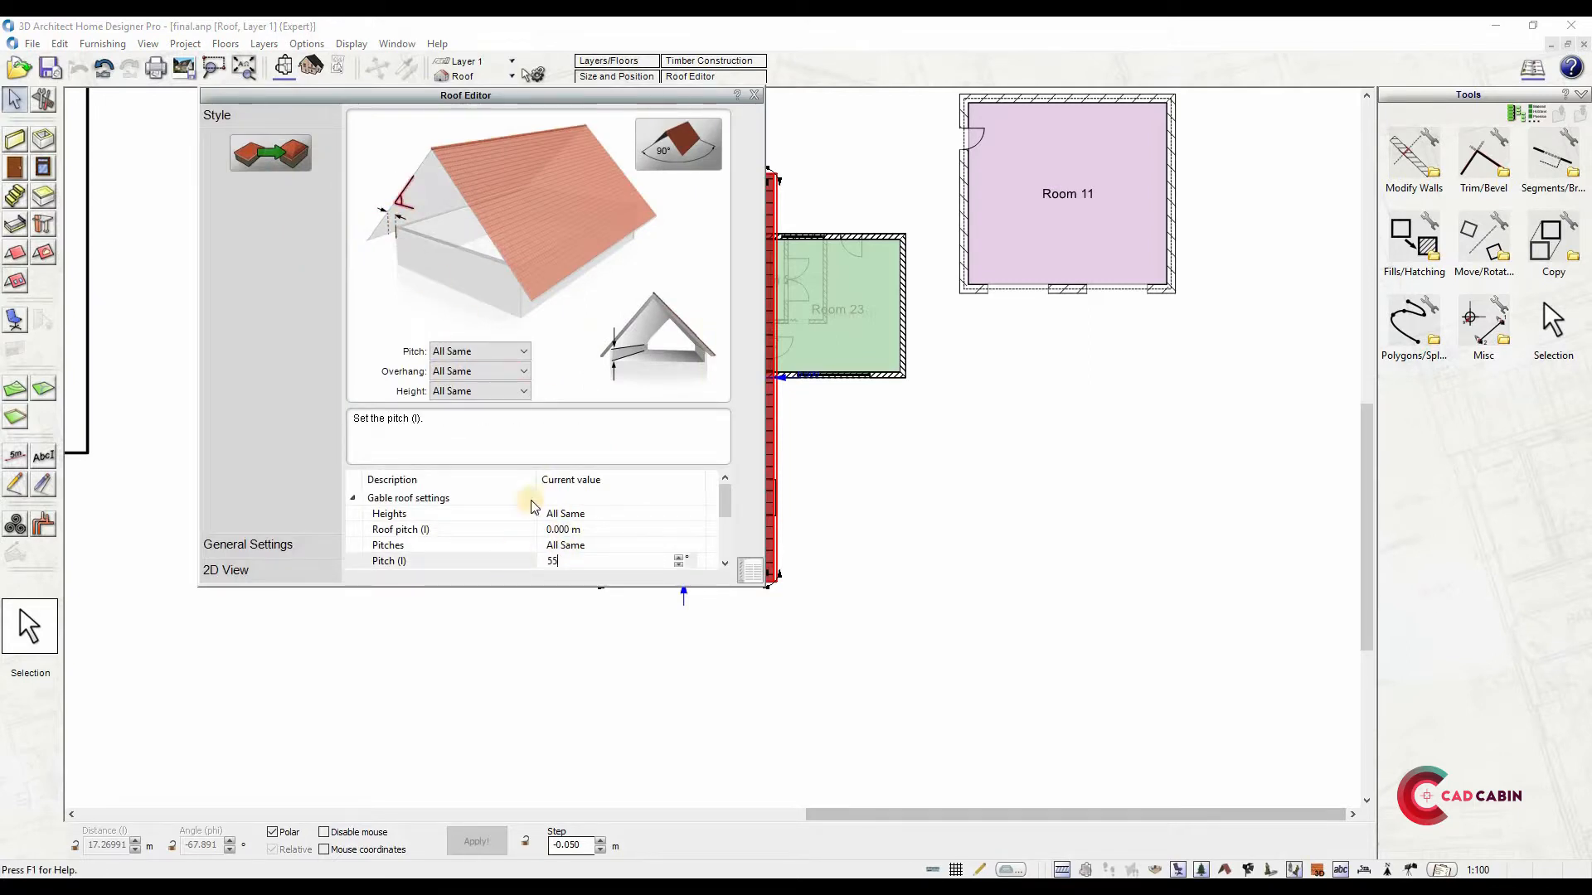
key("Return")
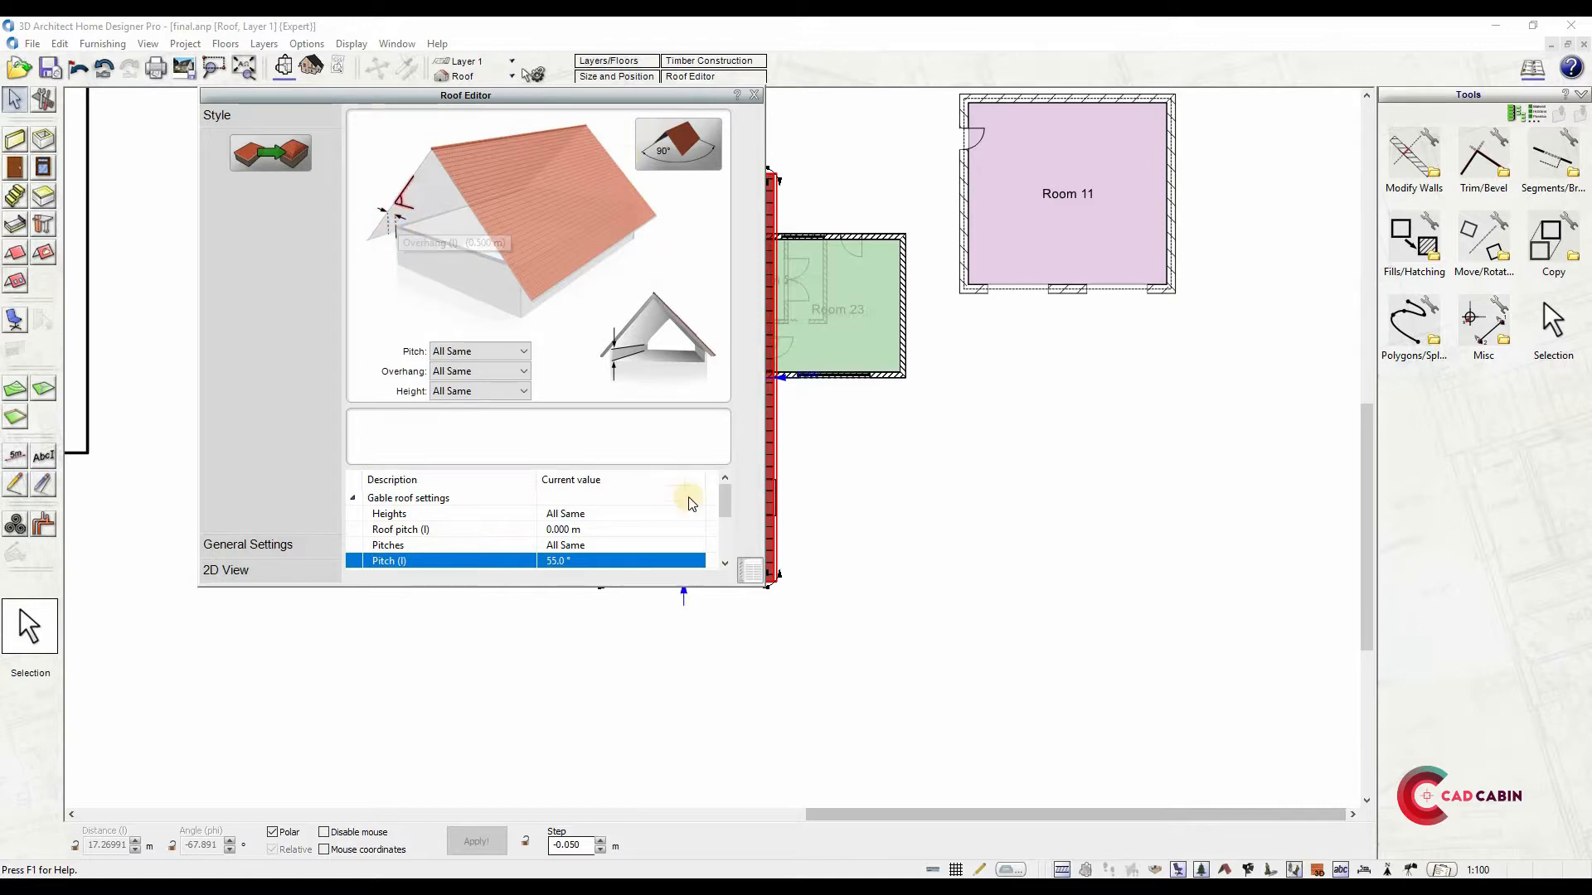
left_click_drag(720, 522, 719, 560)
left_click(756, 97)
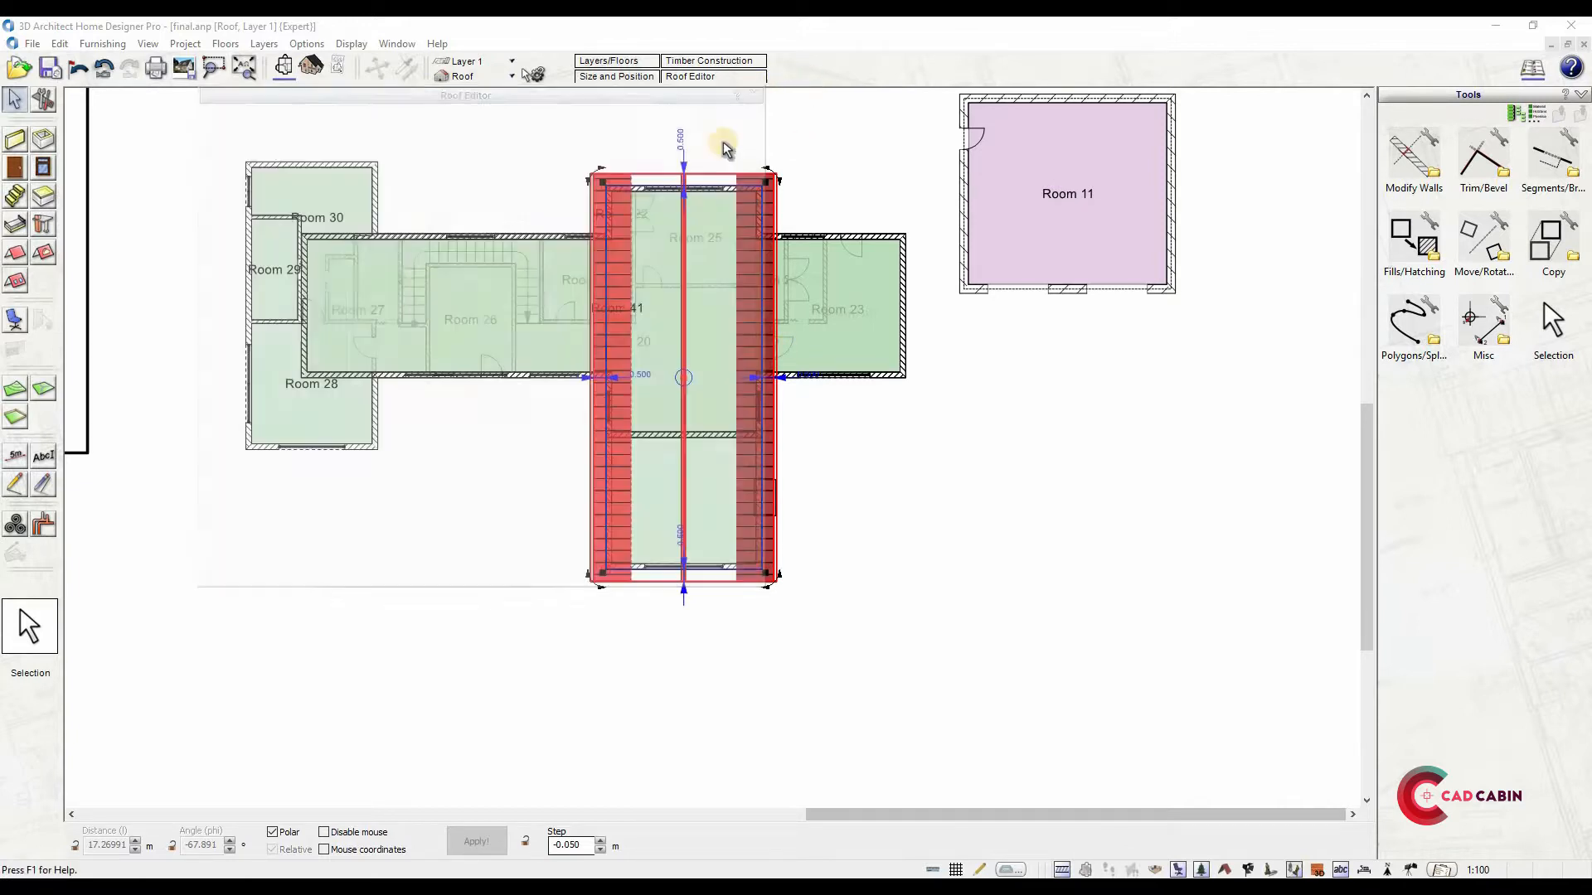
left_click(347, 257)
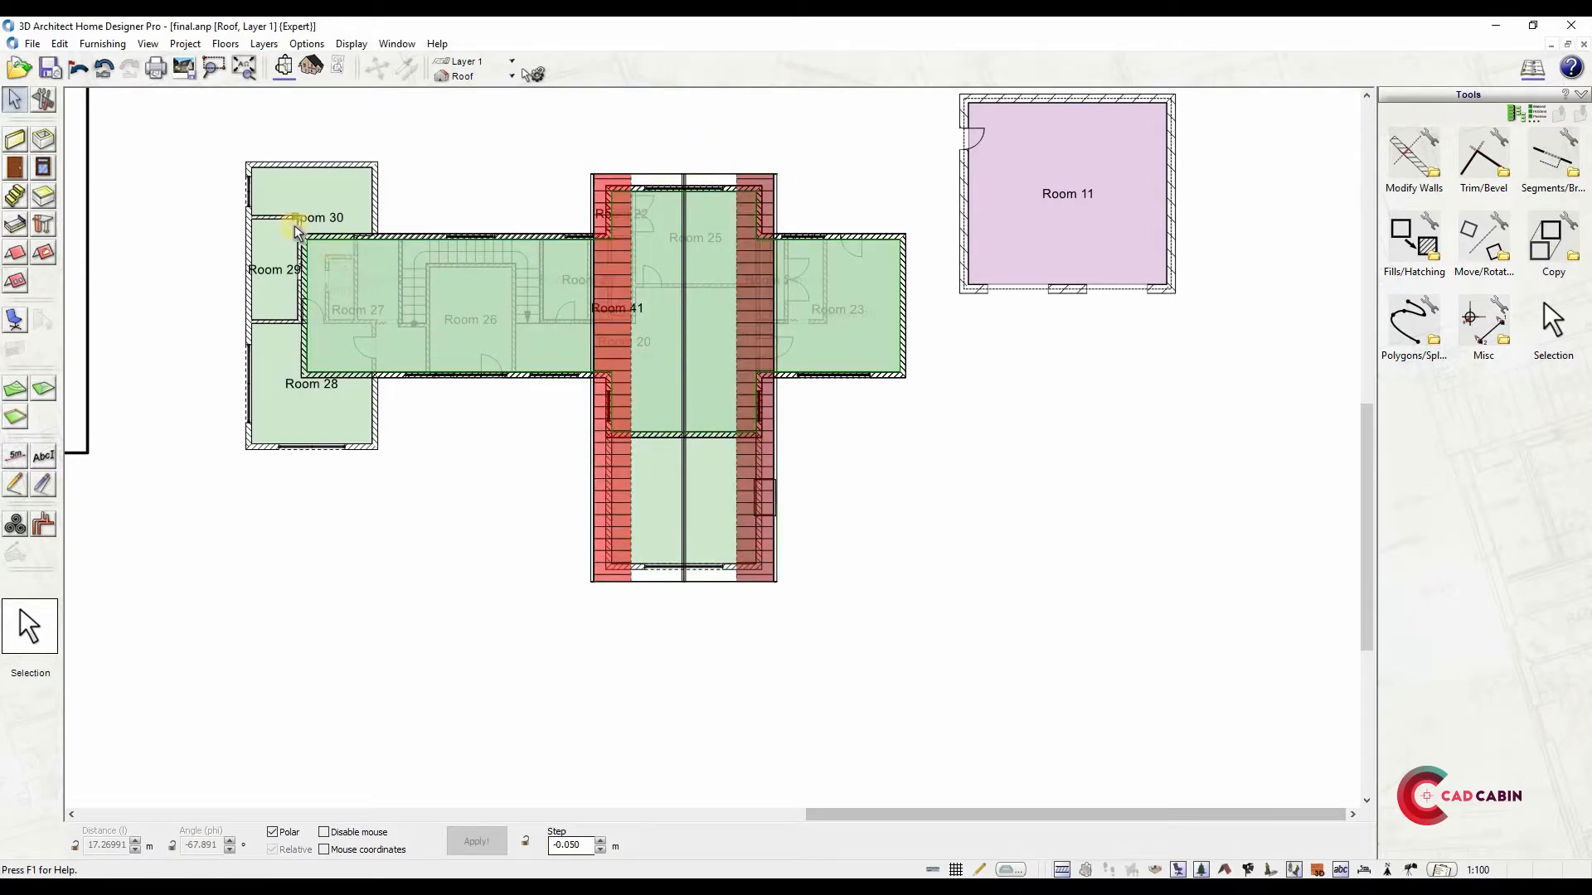
left_click(19, 255)
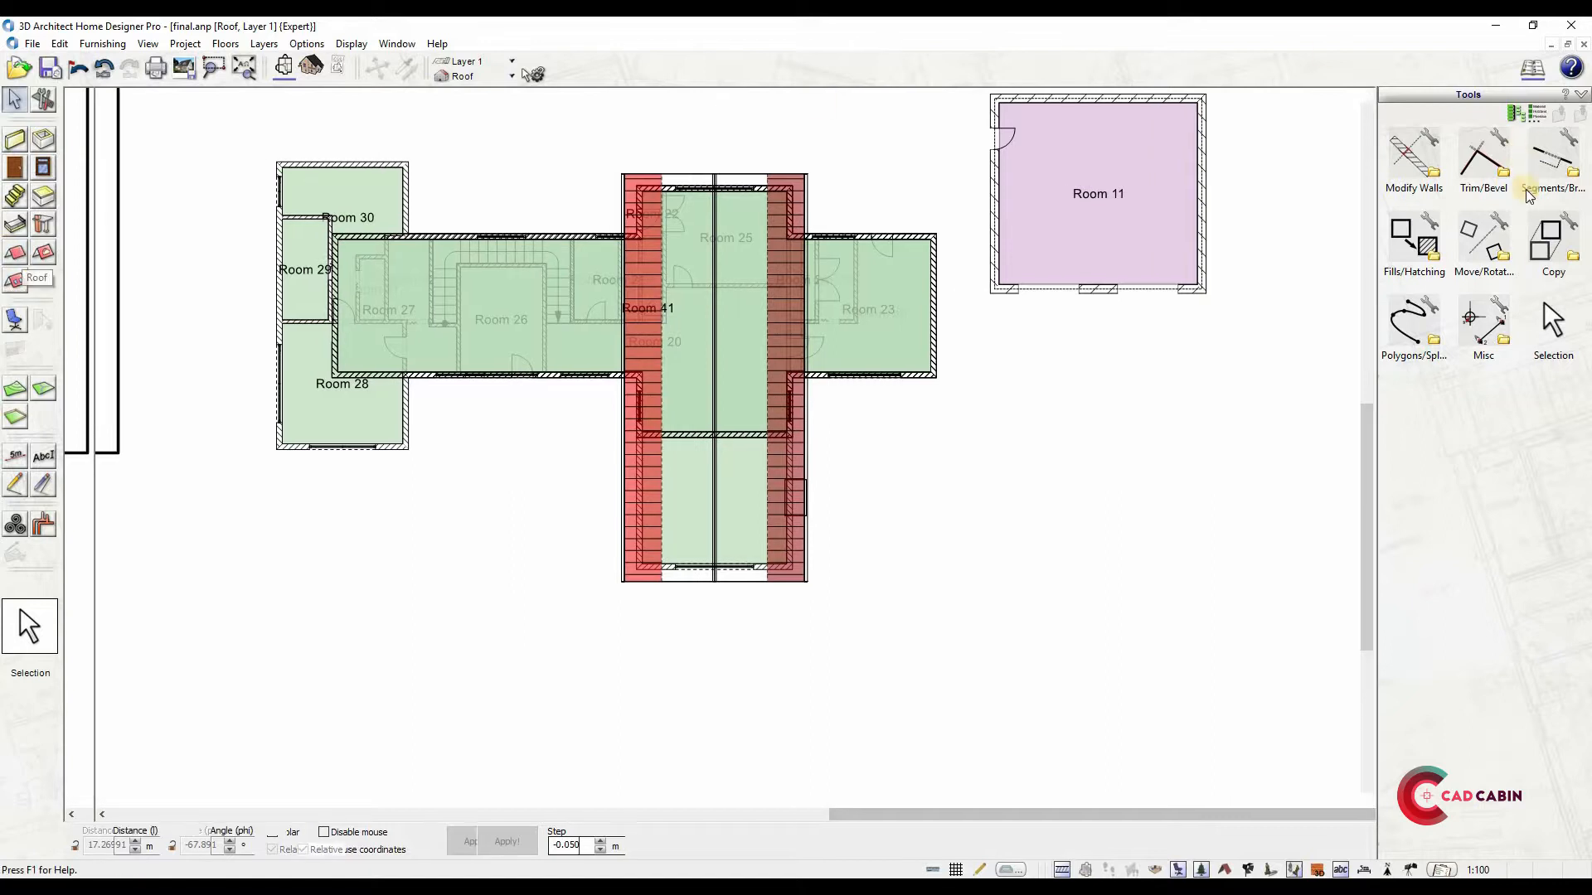
left_click(664, 77)
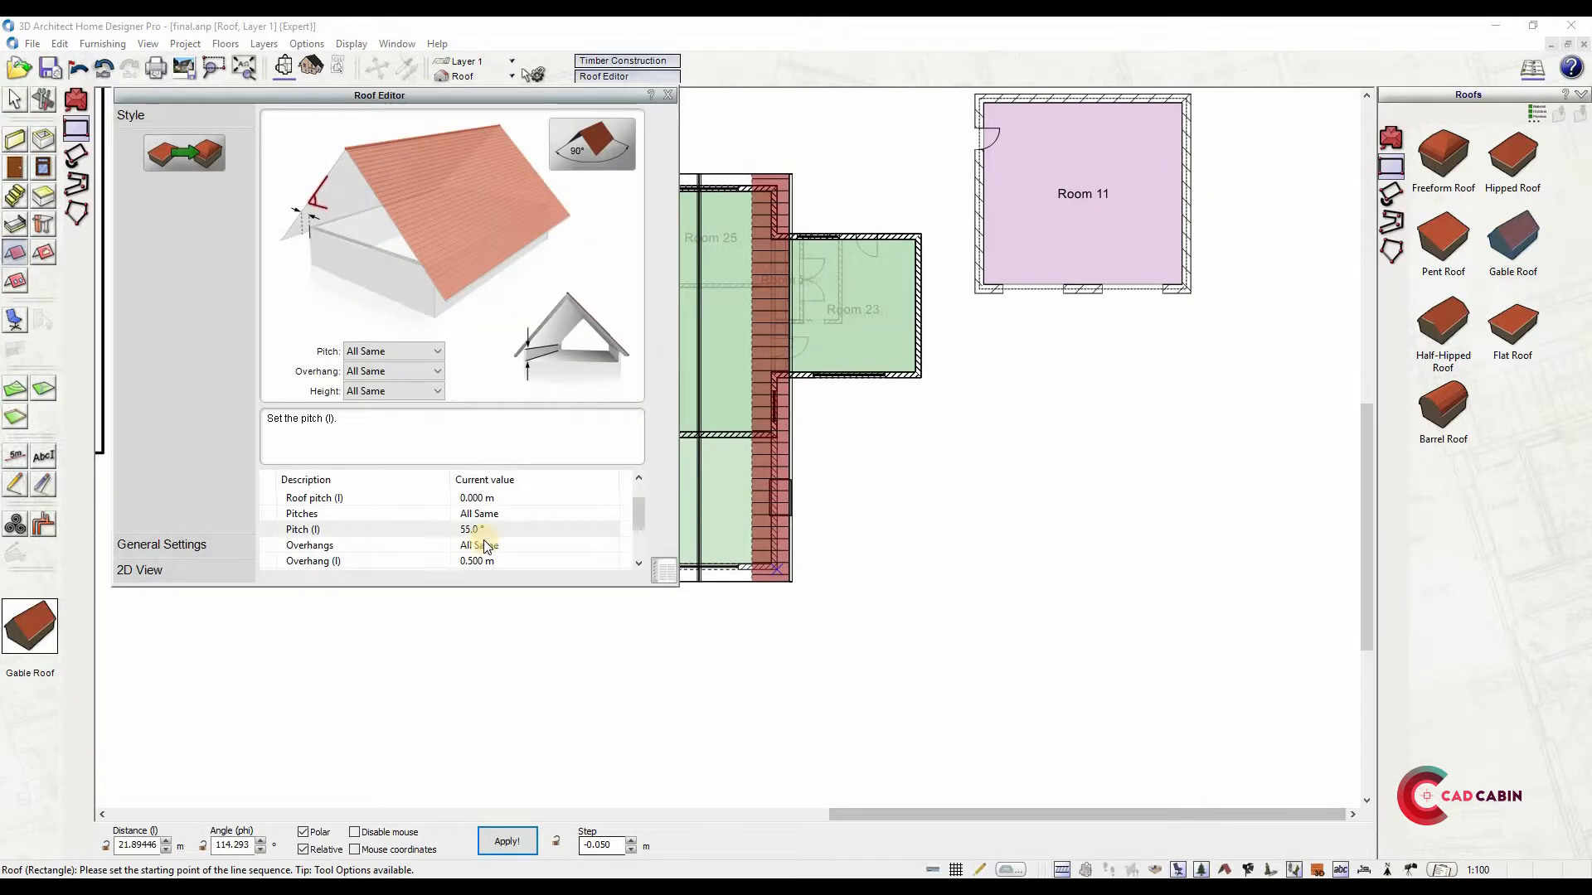
left_click(670, 93)
left_click(317, 235)
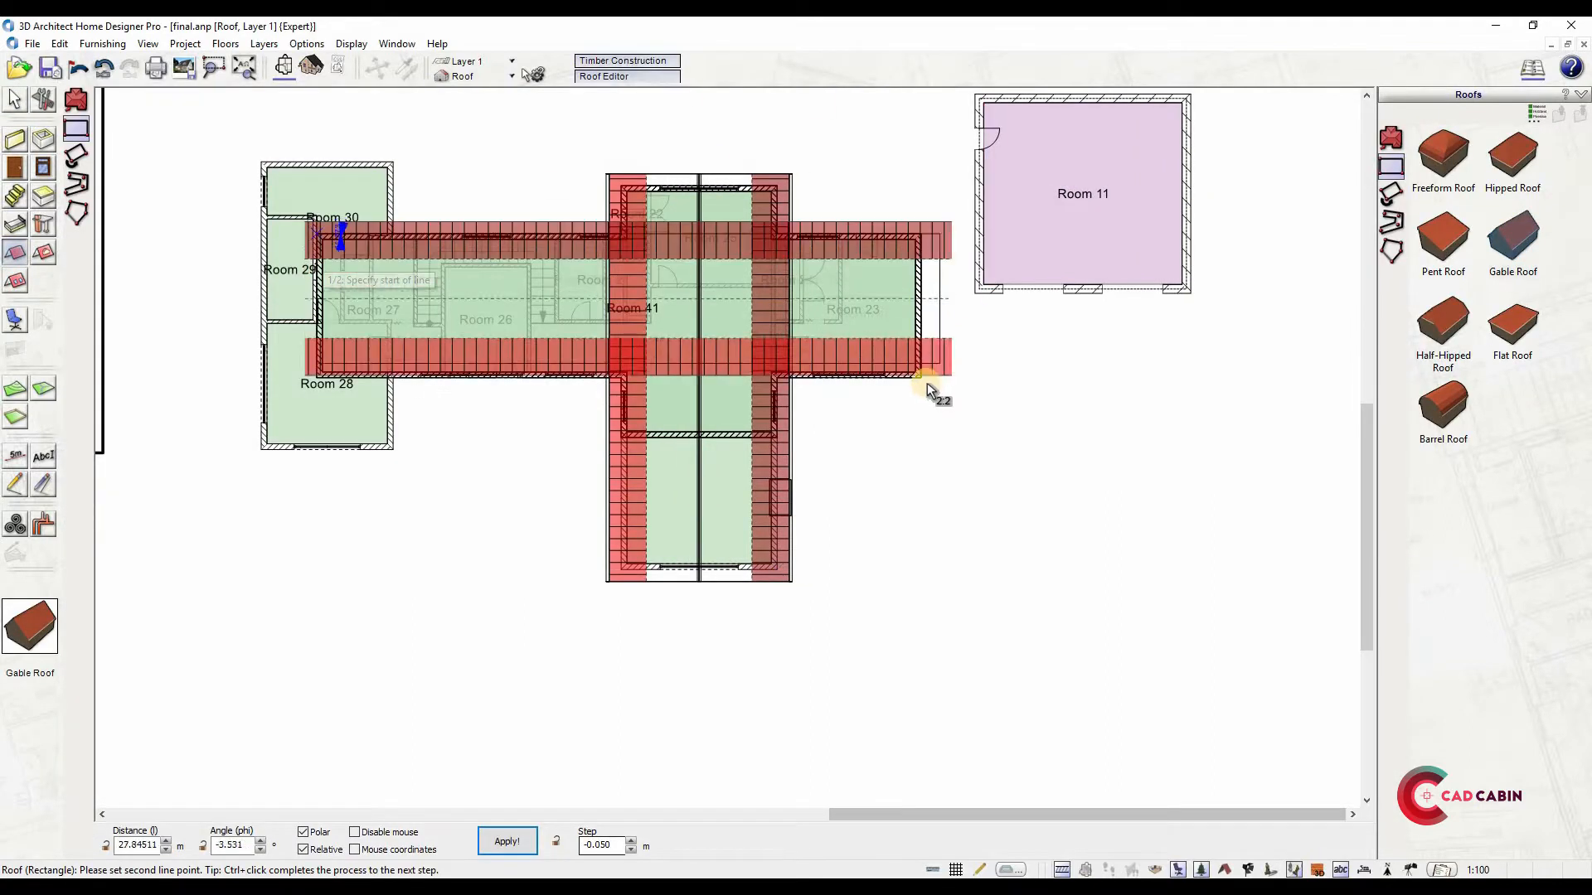
On Floor 2, place a gable roof over the long main wing, from Room 27's front corner to Room 23's back corner
left_click(485, 78)
left_click(489, 130)
left_click(16, 256)
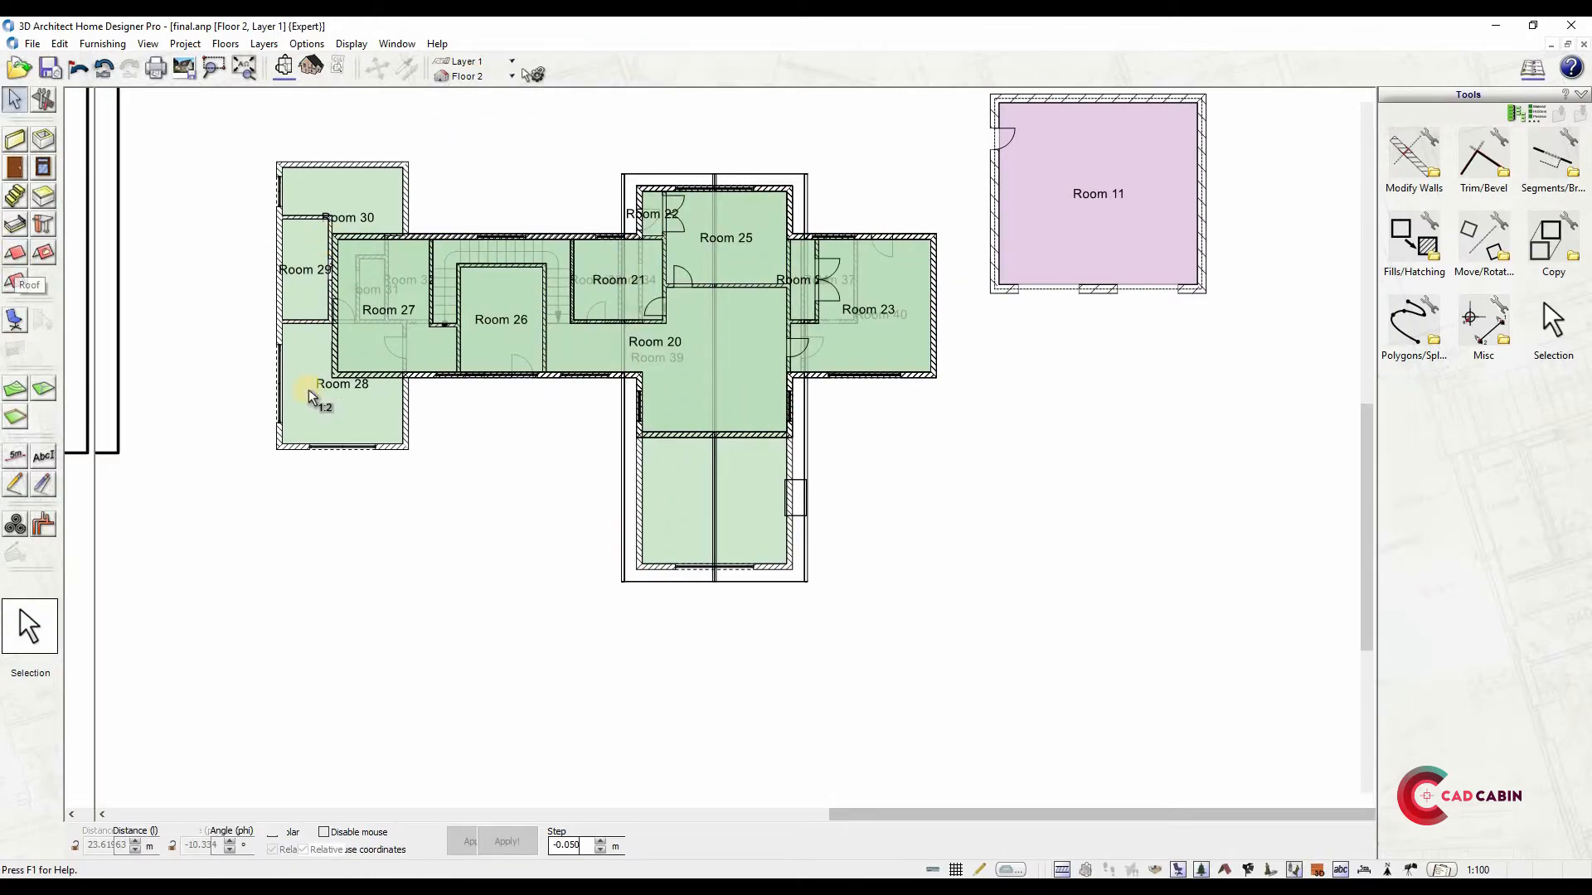
left_click(331, 375)
left_click(934, 237)
On the Roof floor, set the long main wing's gable roof pitch to 35° and check the roofs in 3D
left_click(439, 78)
left_click(555, 116)
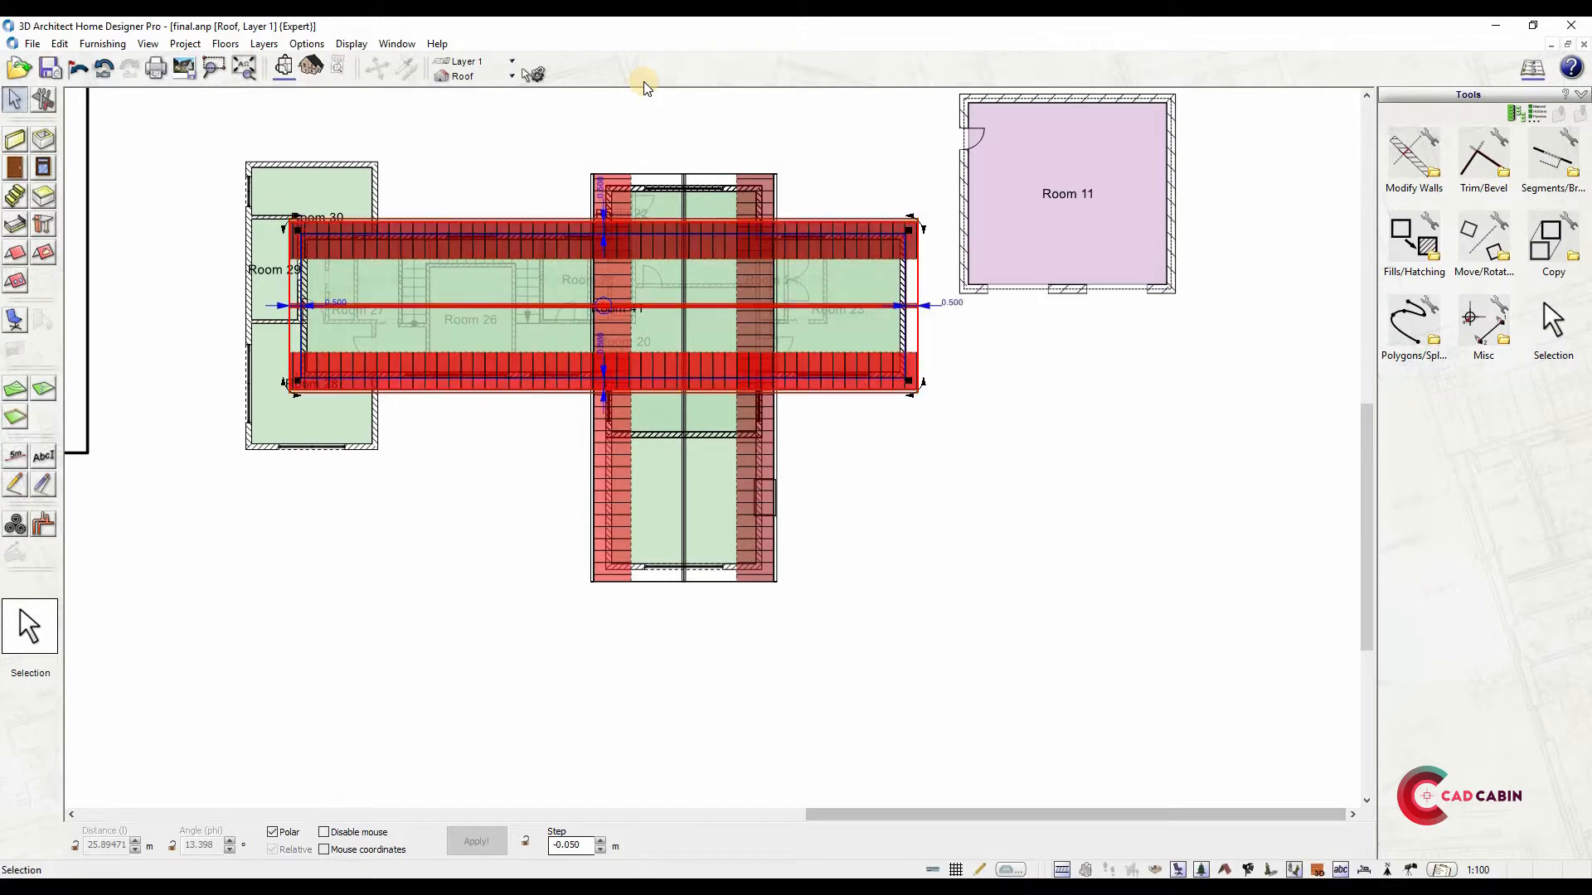
left_click(688, 77)
left_click(560, 563)
left_click_drag(563, 562, 484, 582)
type("35")
key("Return")
left_click(758, 98)
key("Escape")
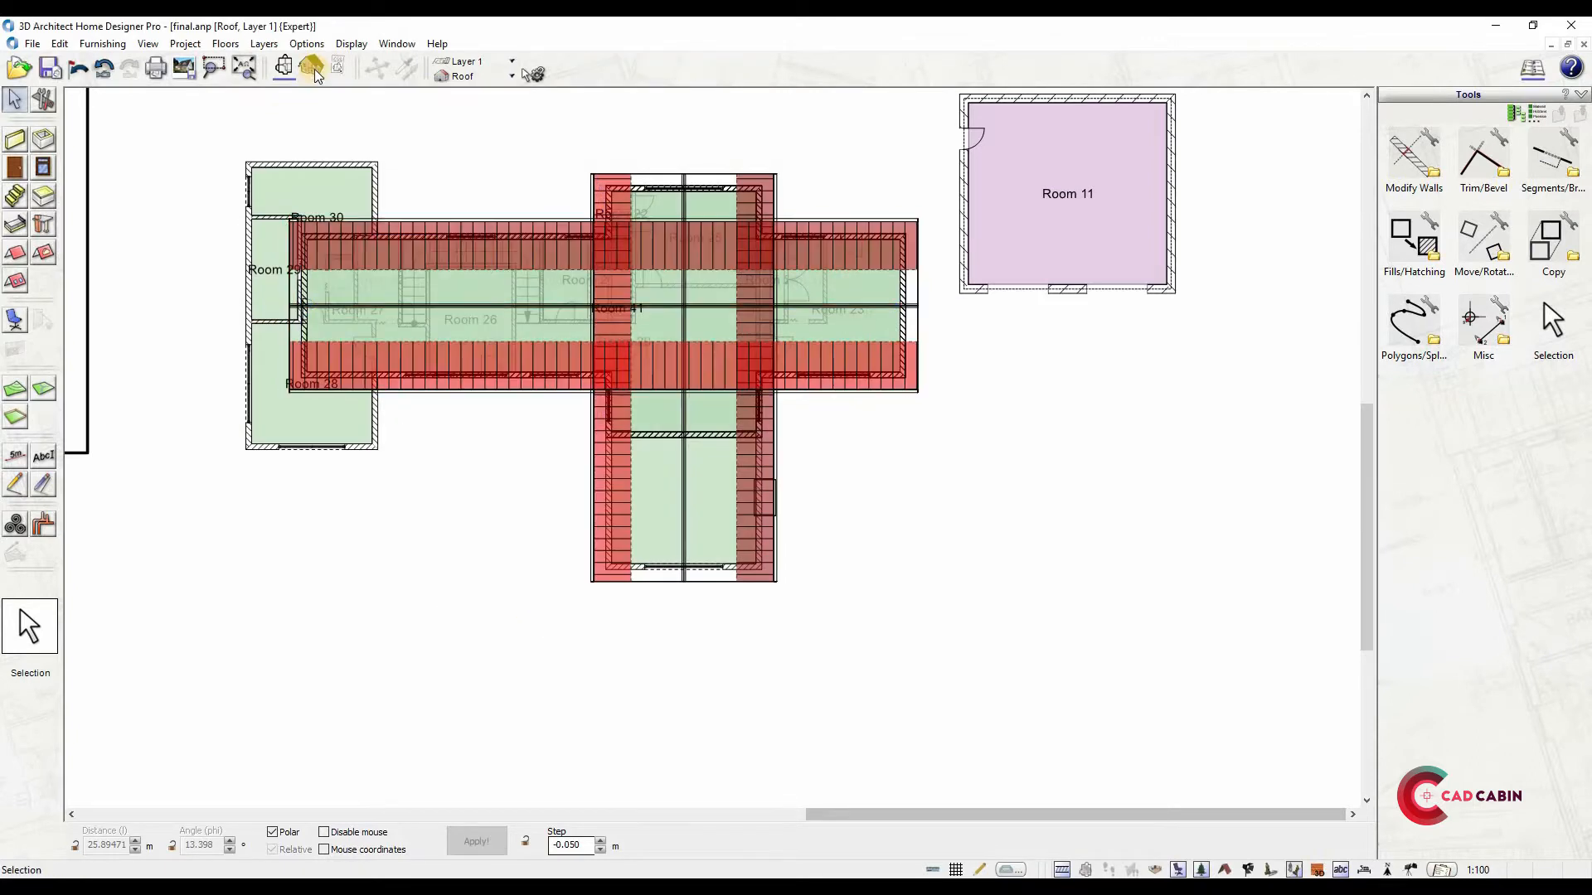
left_click(315, 75)
middle_click_drag(633, 359, 705, 222)
scroll(742, 215, "down", 4)
left_click(286, 68)
middle_click_drag(261, 172, 321, 230)
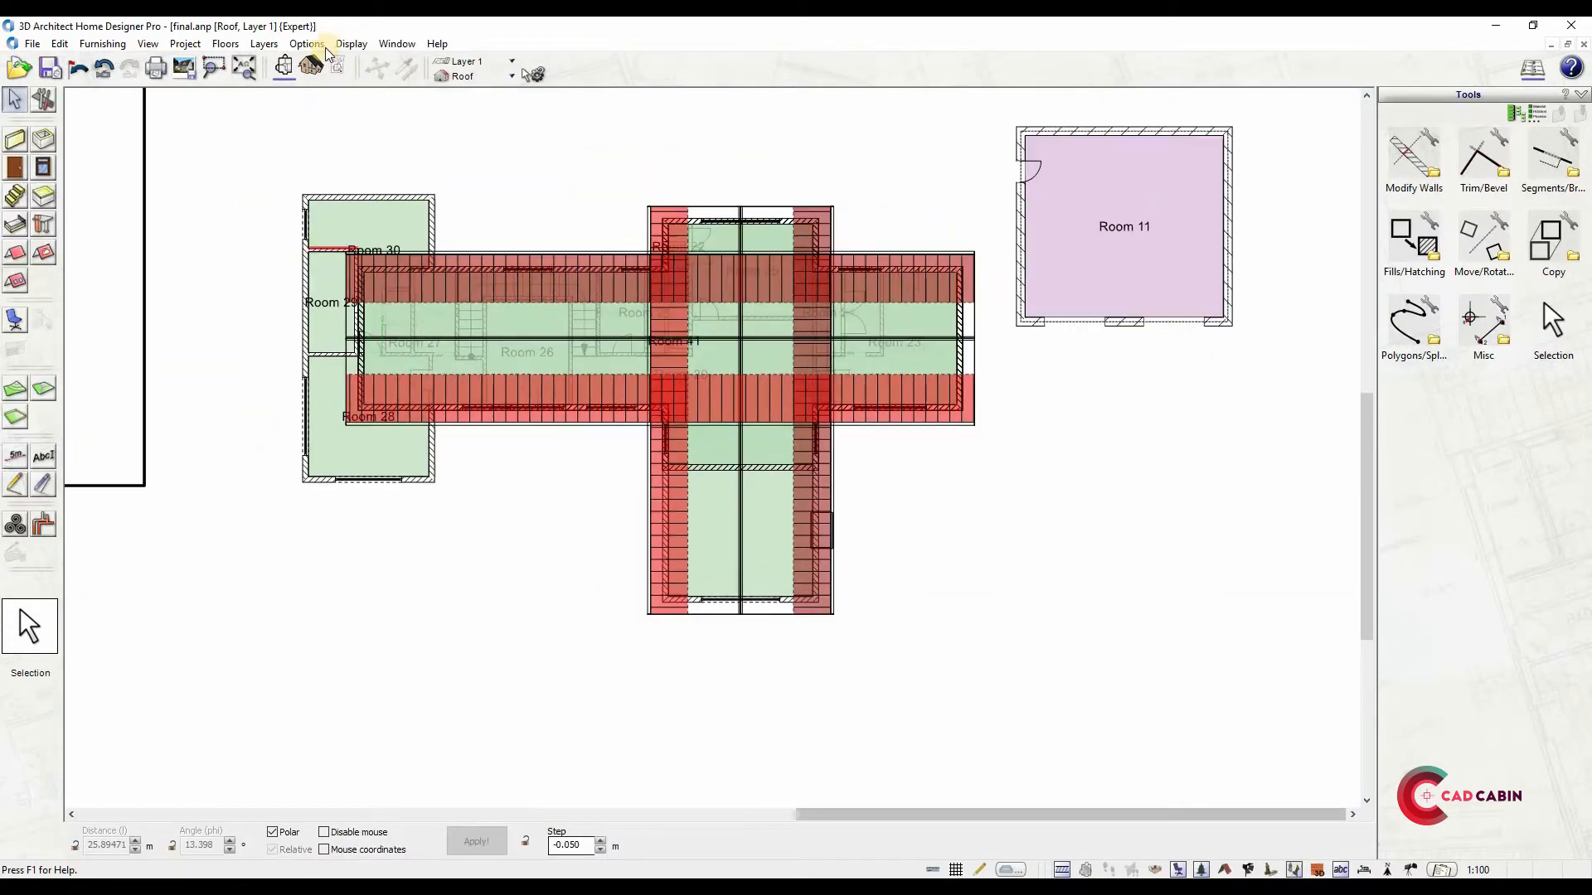
On Floor 2, place a gable roof over the side wing, from Room 30's outer back corner to Room 28's opposite front corner
left_click(463, 77)
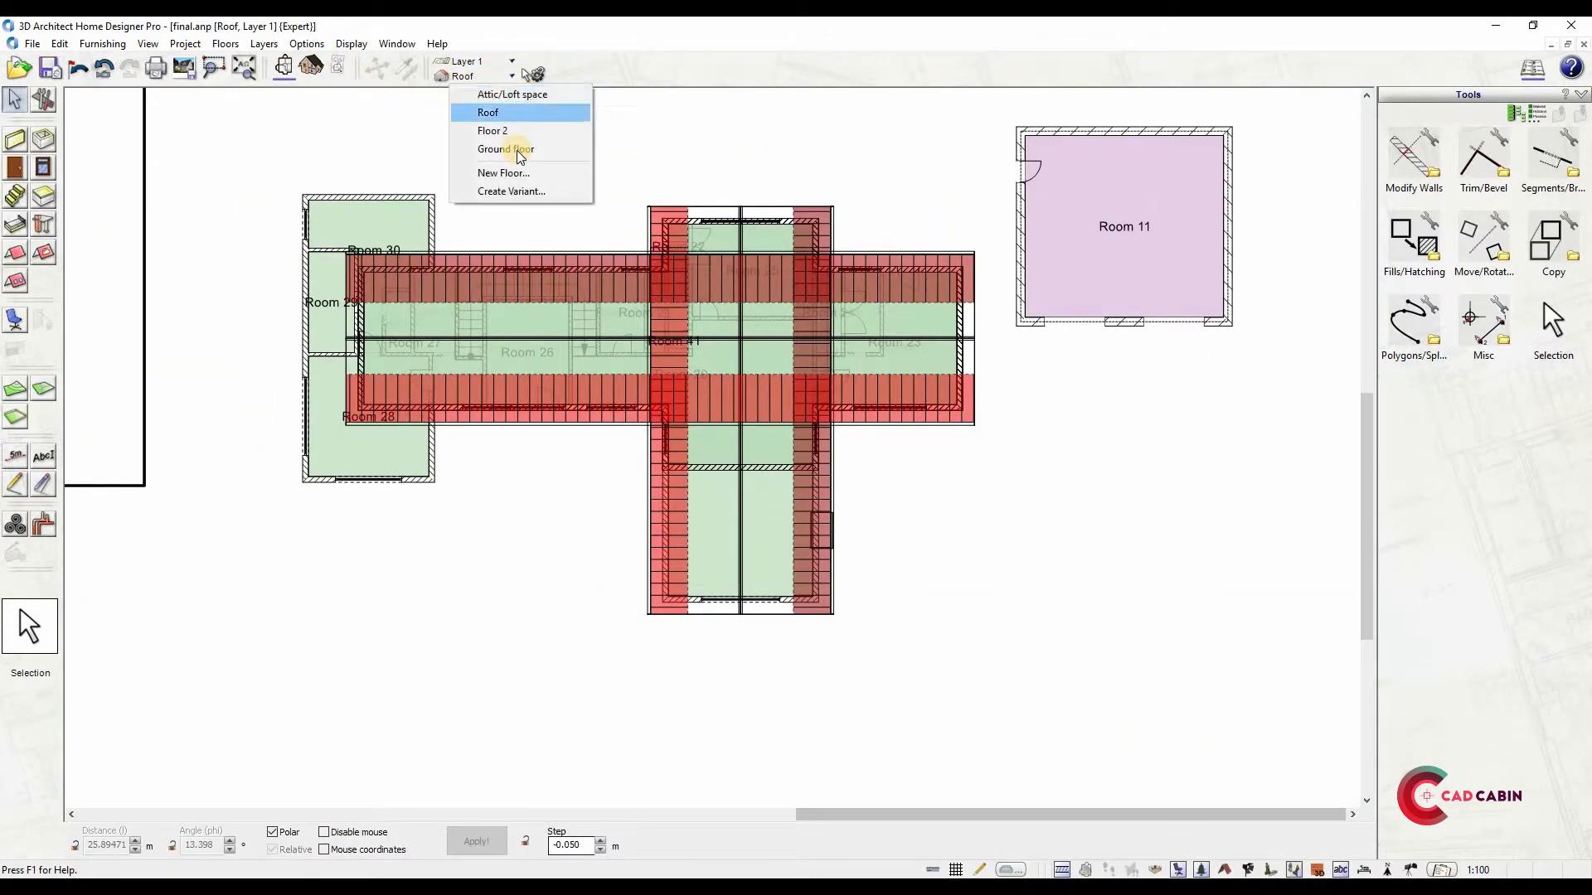
left_click(522, 131)
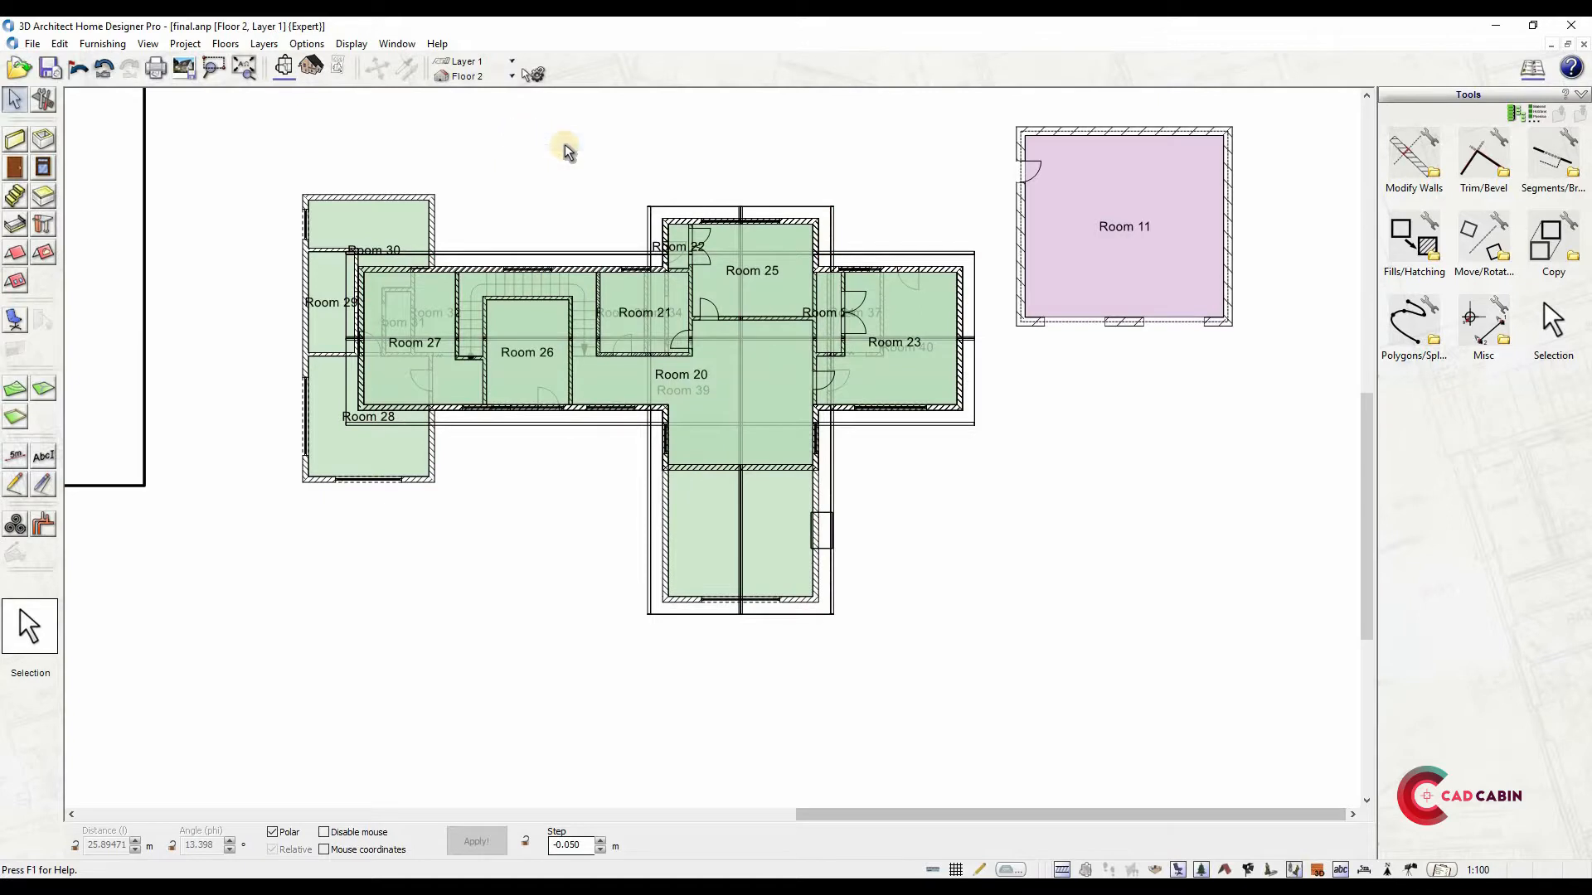
left_click(17, 281)
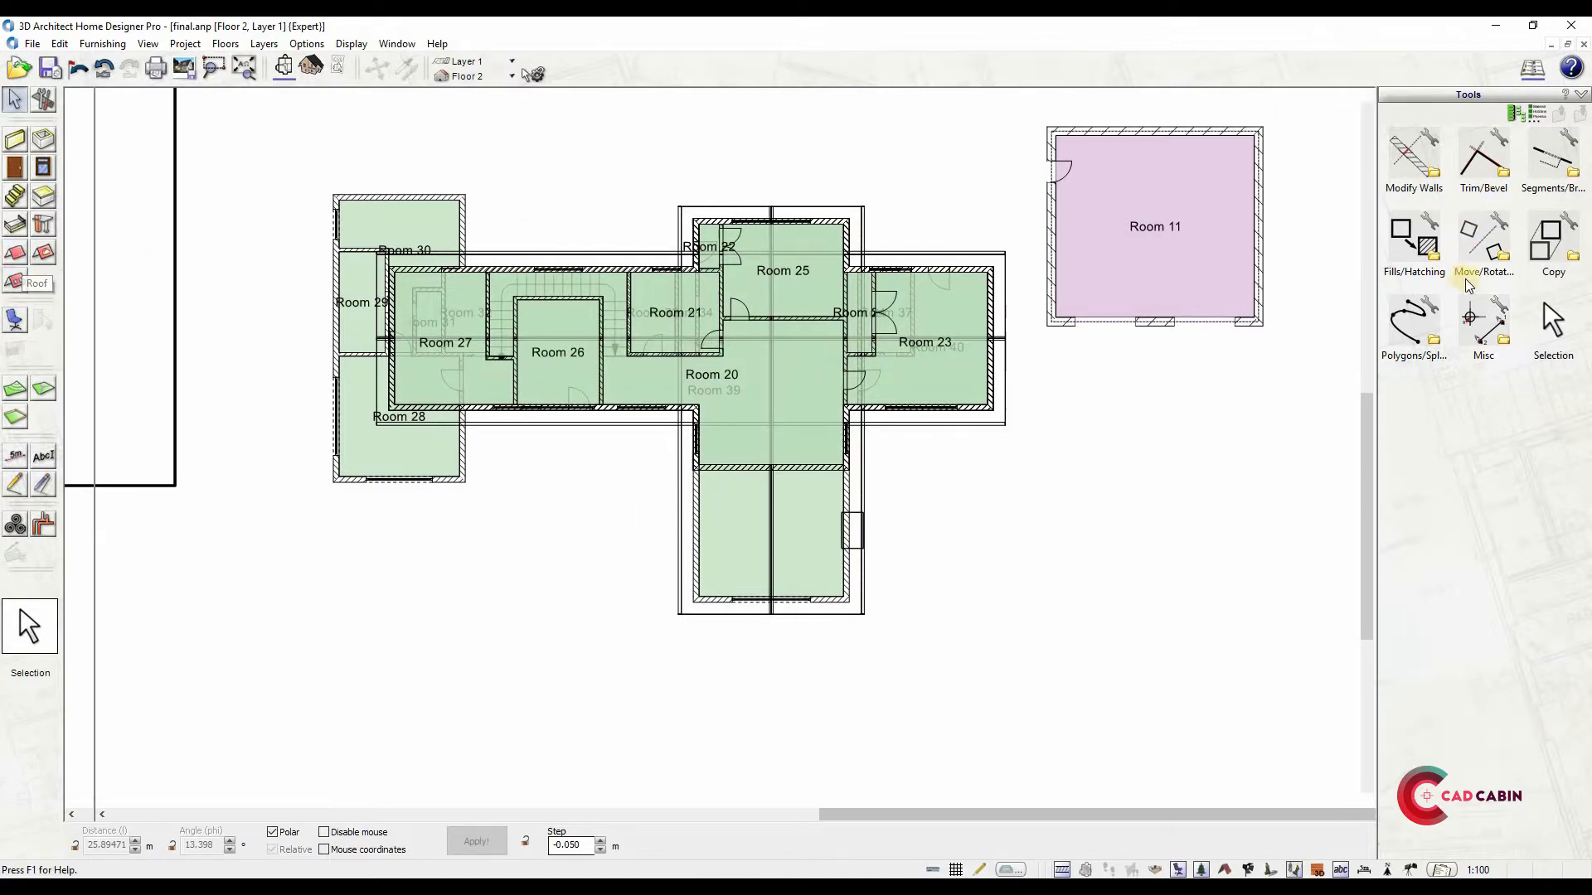
left_click(1526, 248)
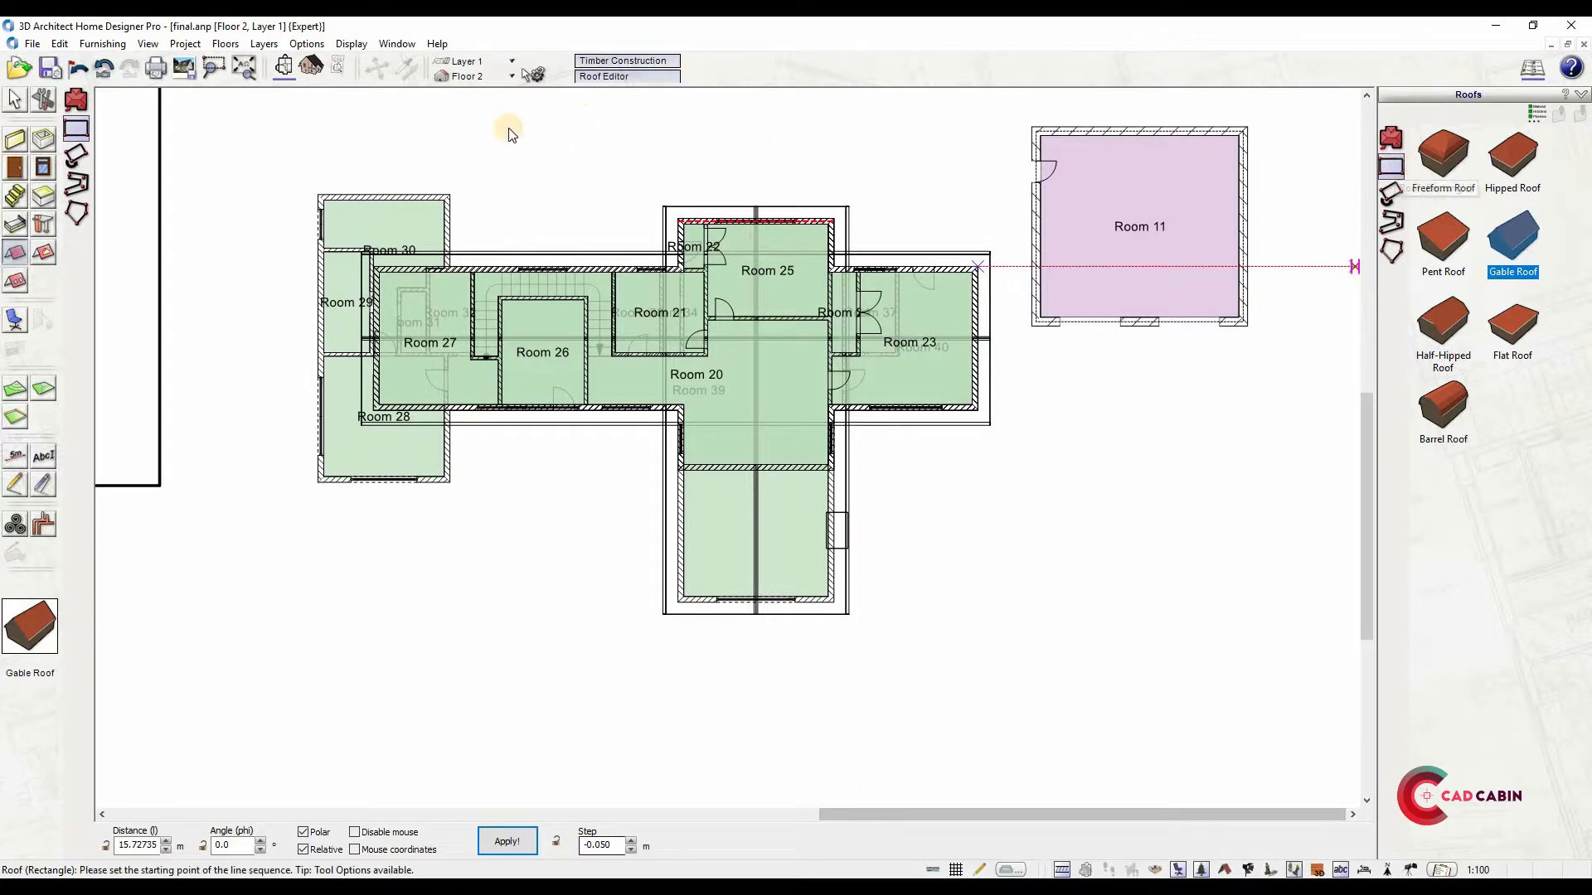
left_click(477, 76)
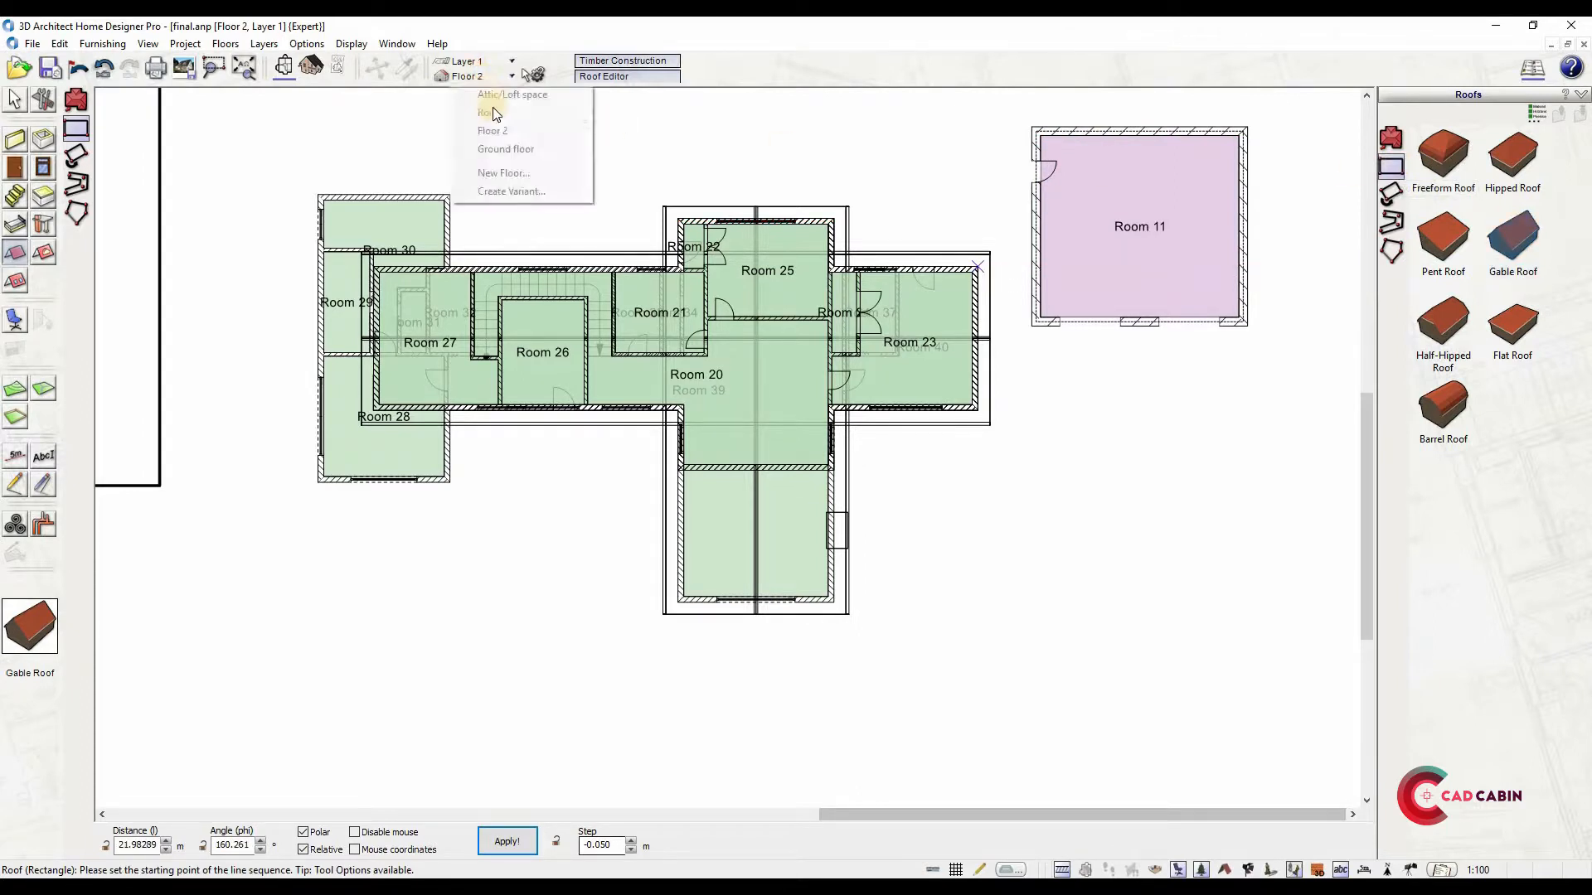
left_click(527, 79)
left_click(535, 74)
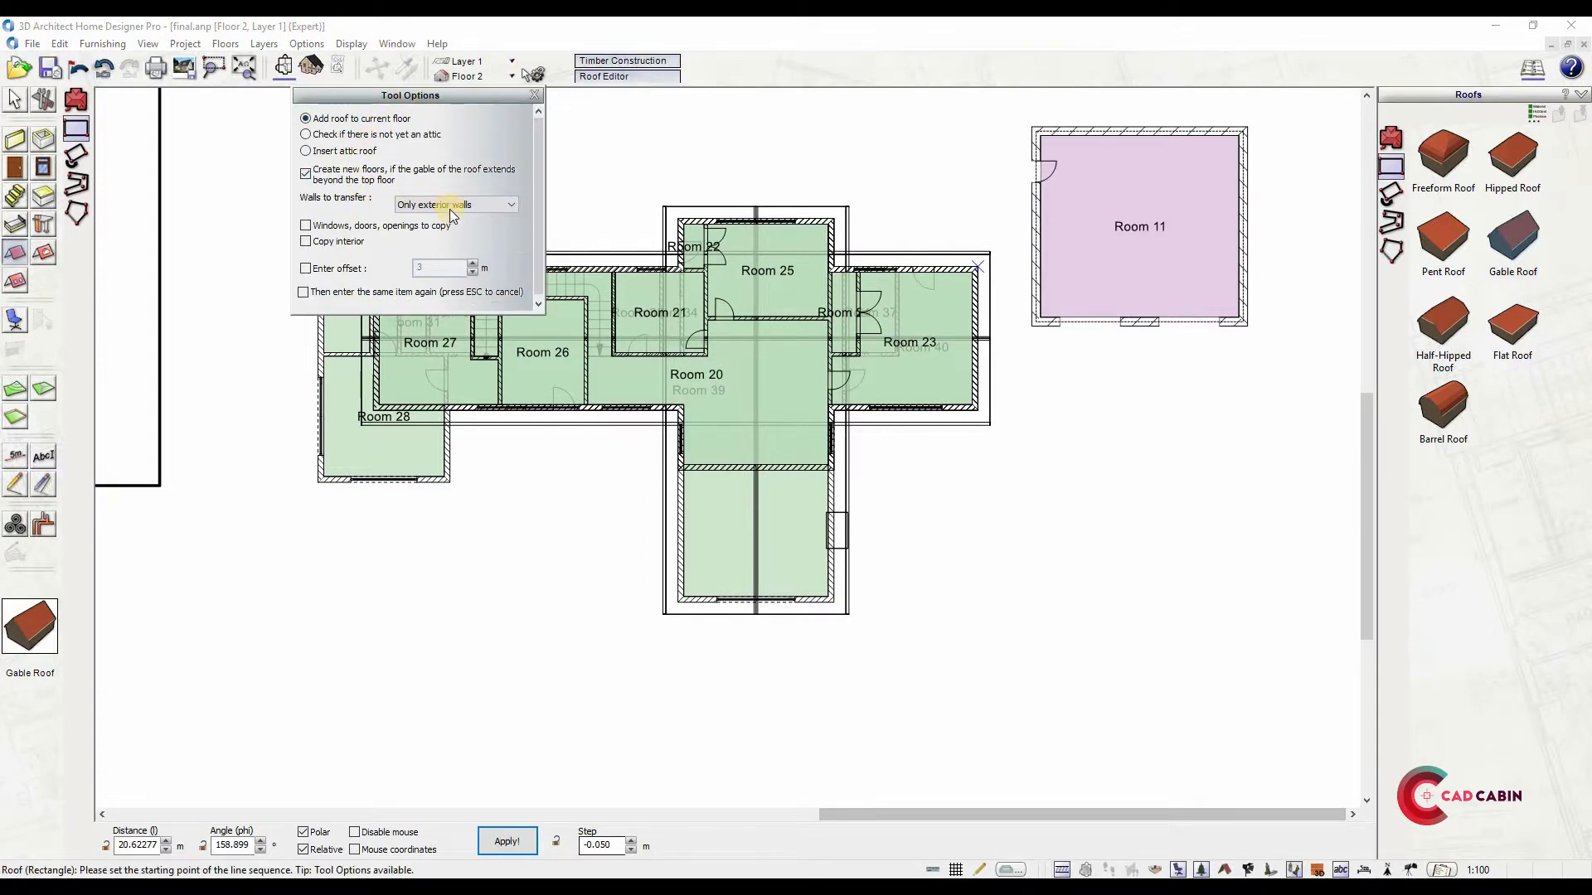
left_click(533, 94)
left_click(320, 189)
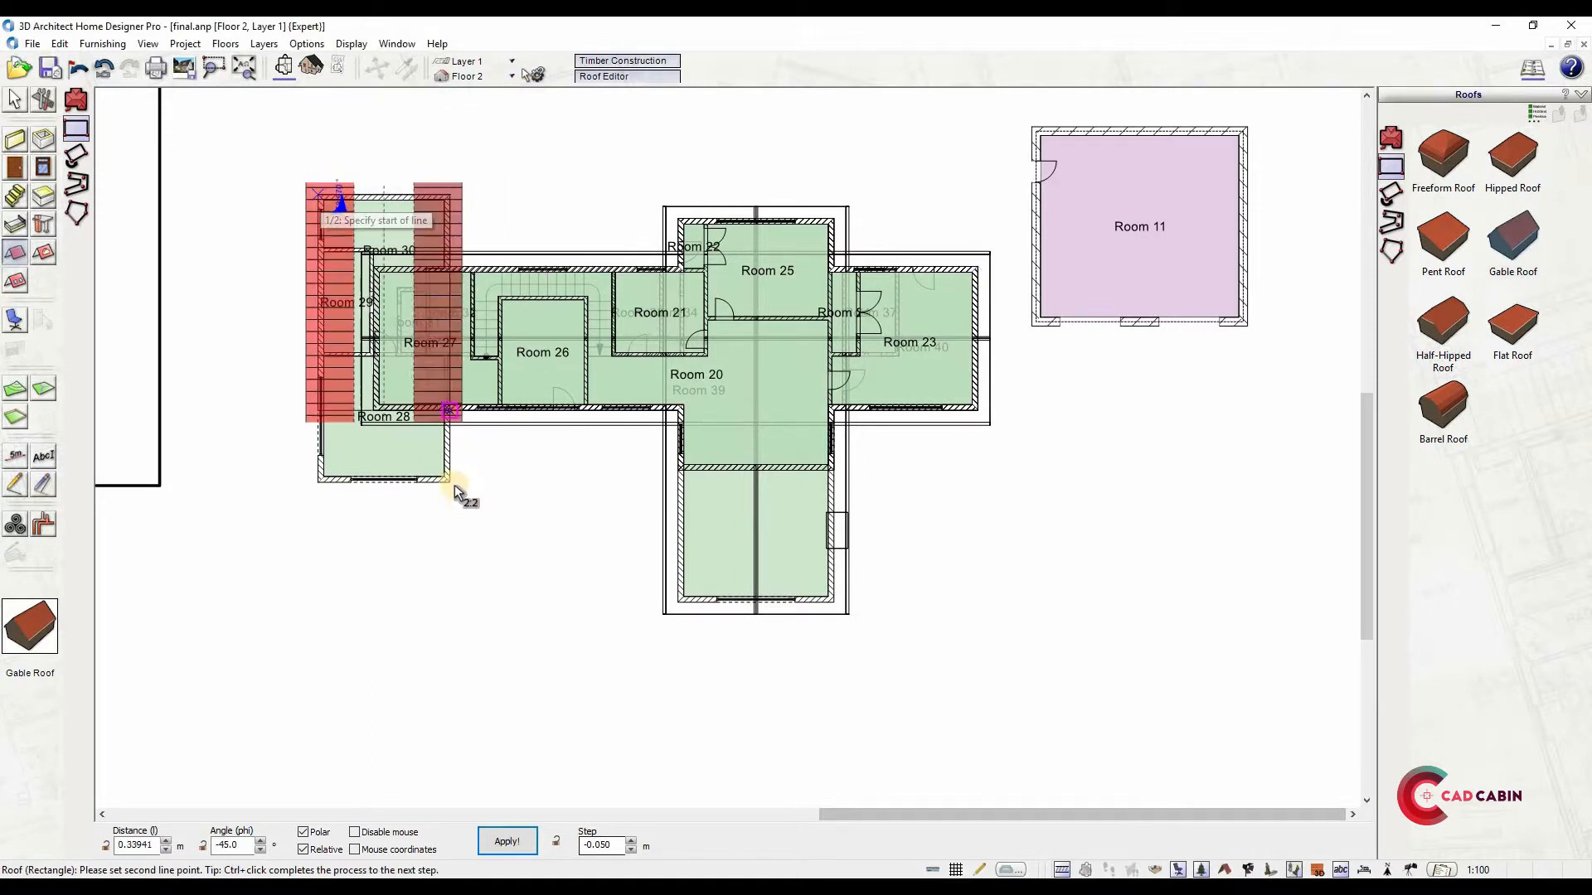
left_click(454, 484)
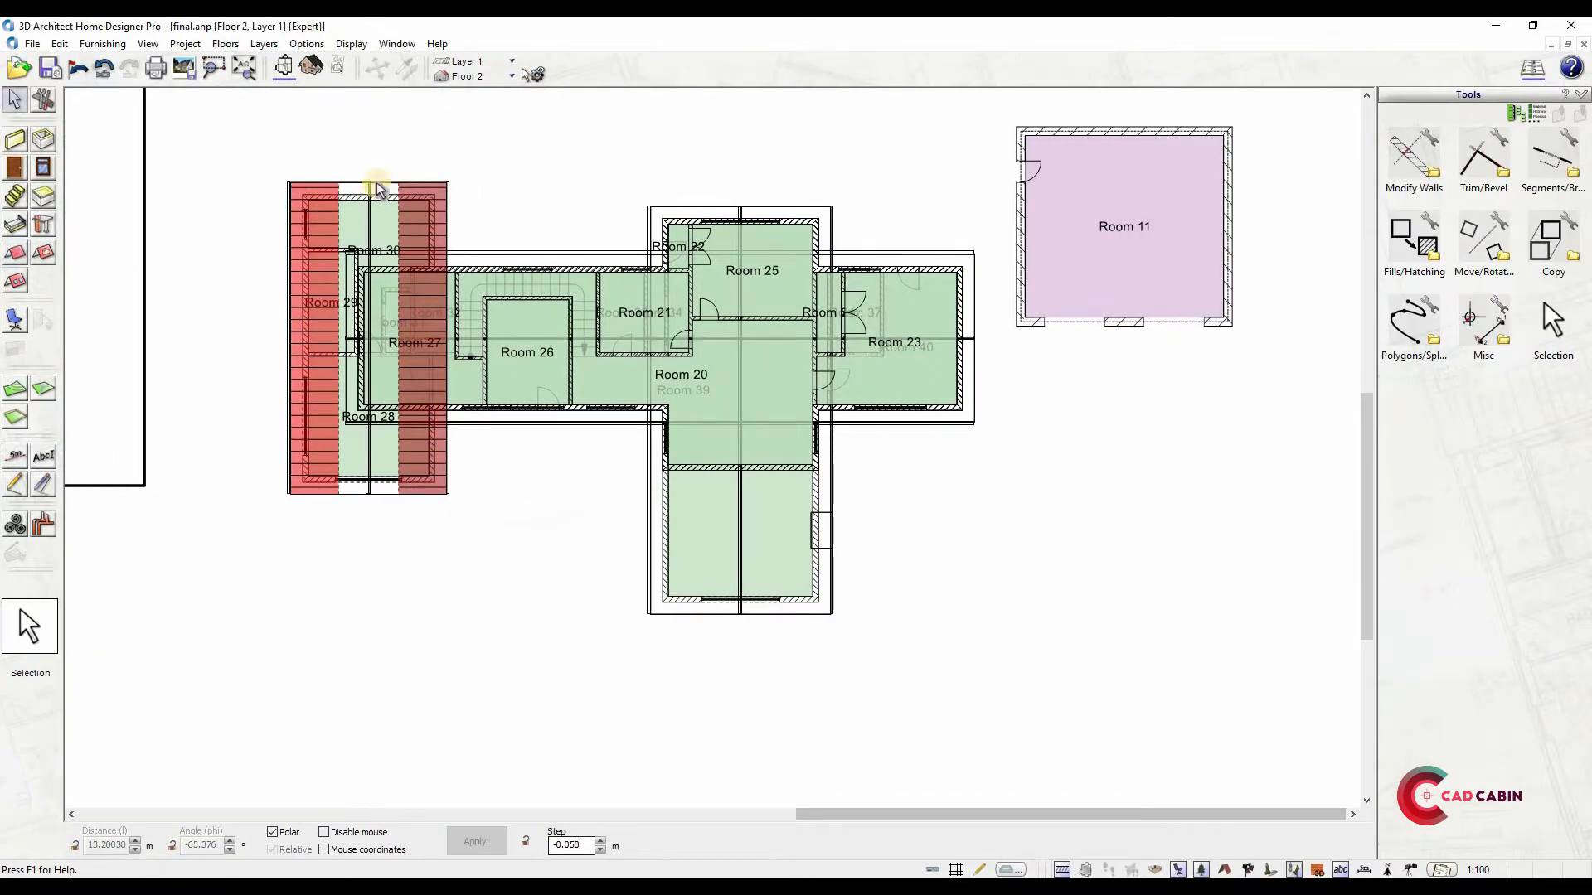
In the 3D view, intersect the side wing's roof with the main building using Intersect Roofs
left_click(309, 68)
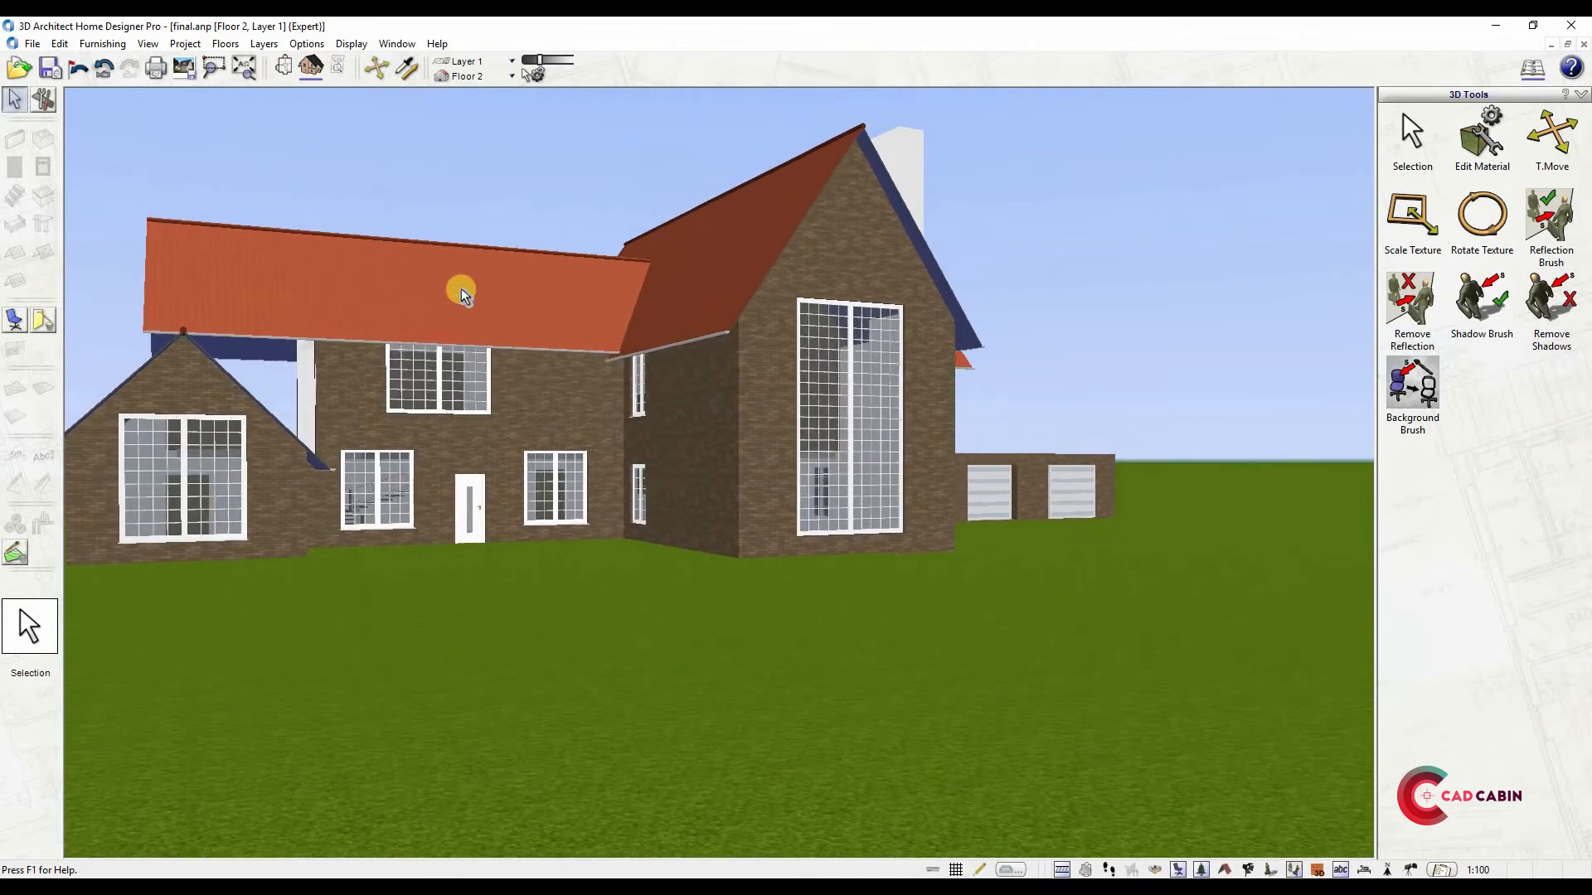
left_click(319, 46)
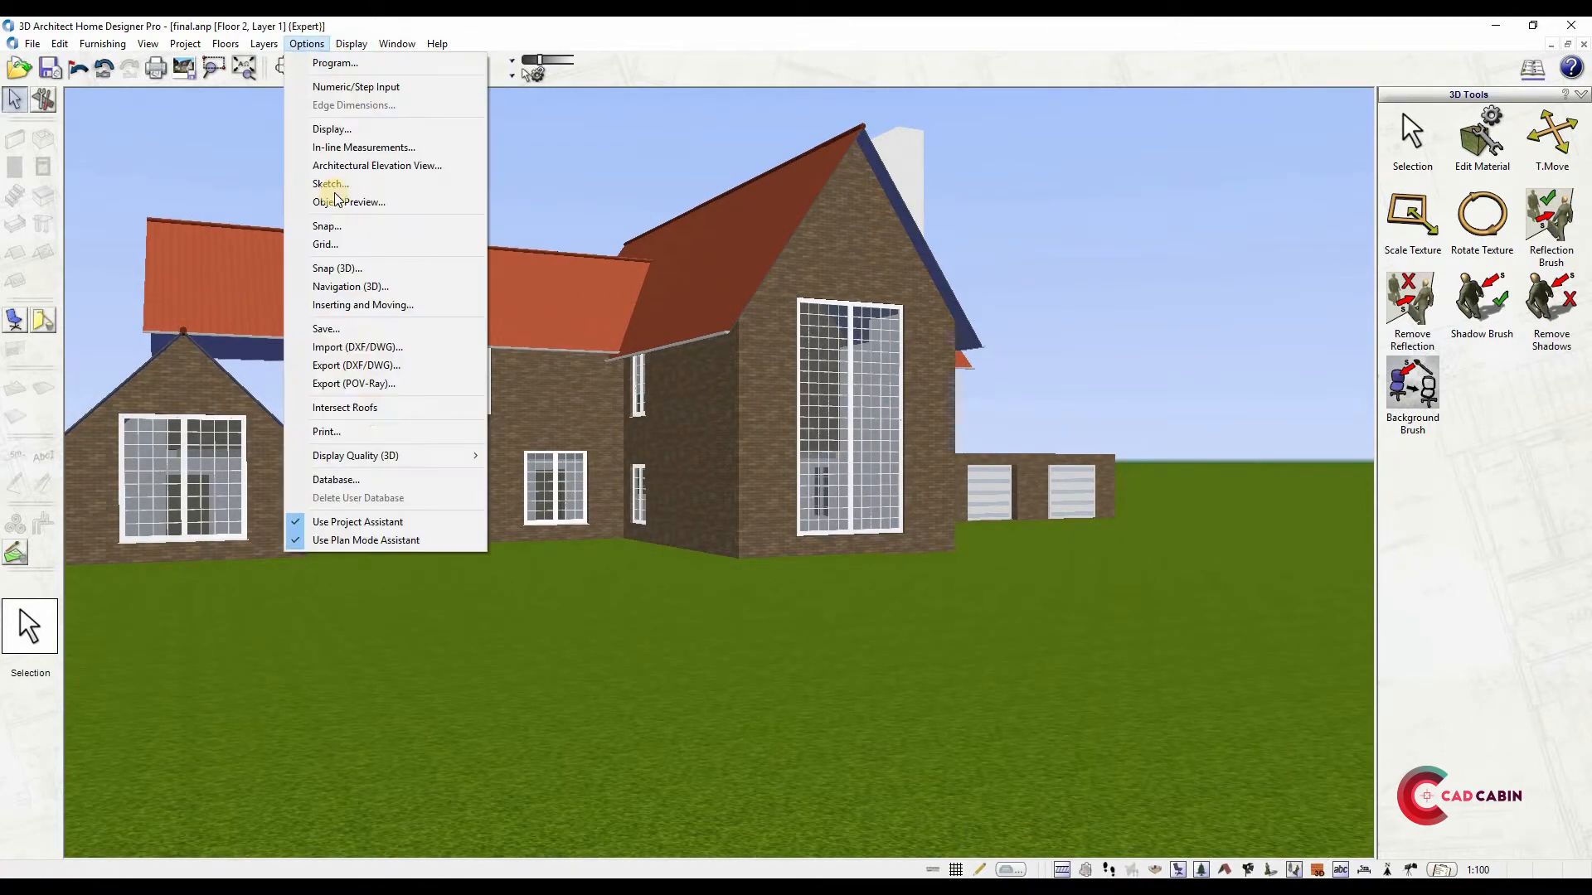
left_click(368, 409)
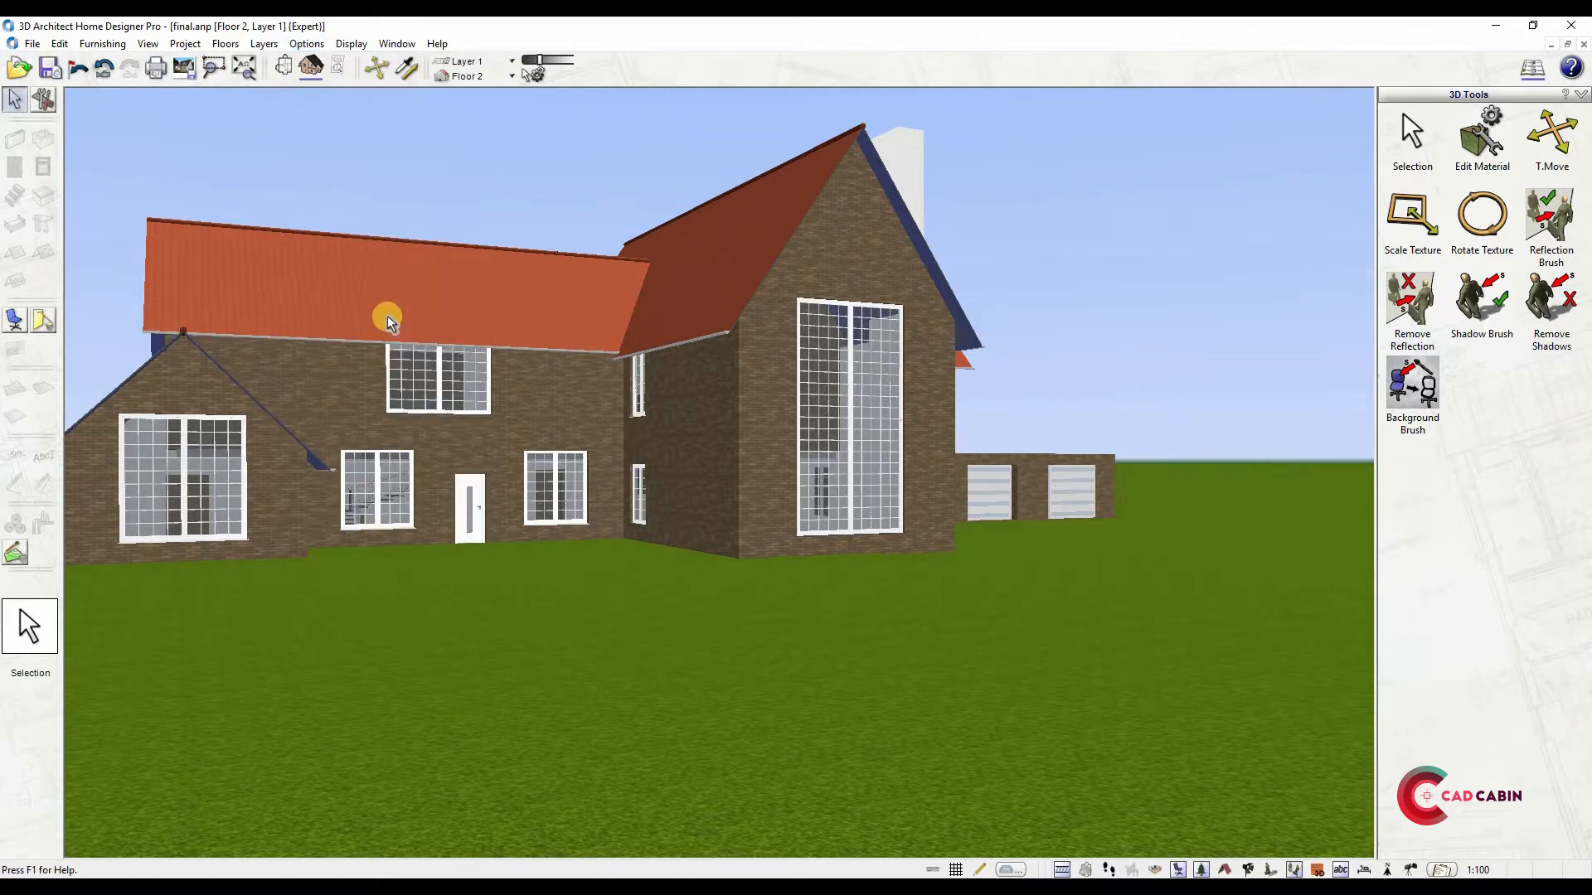
Set the jamb wall height of the side wing's gable roof to 0.300 m
left_click_drag(390, 313, 243, 403)
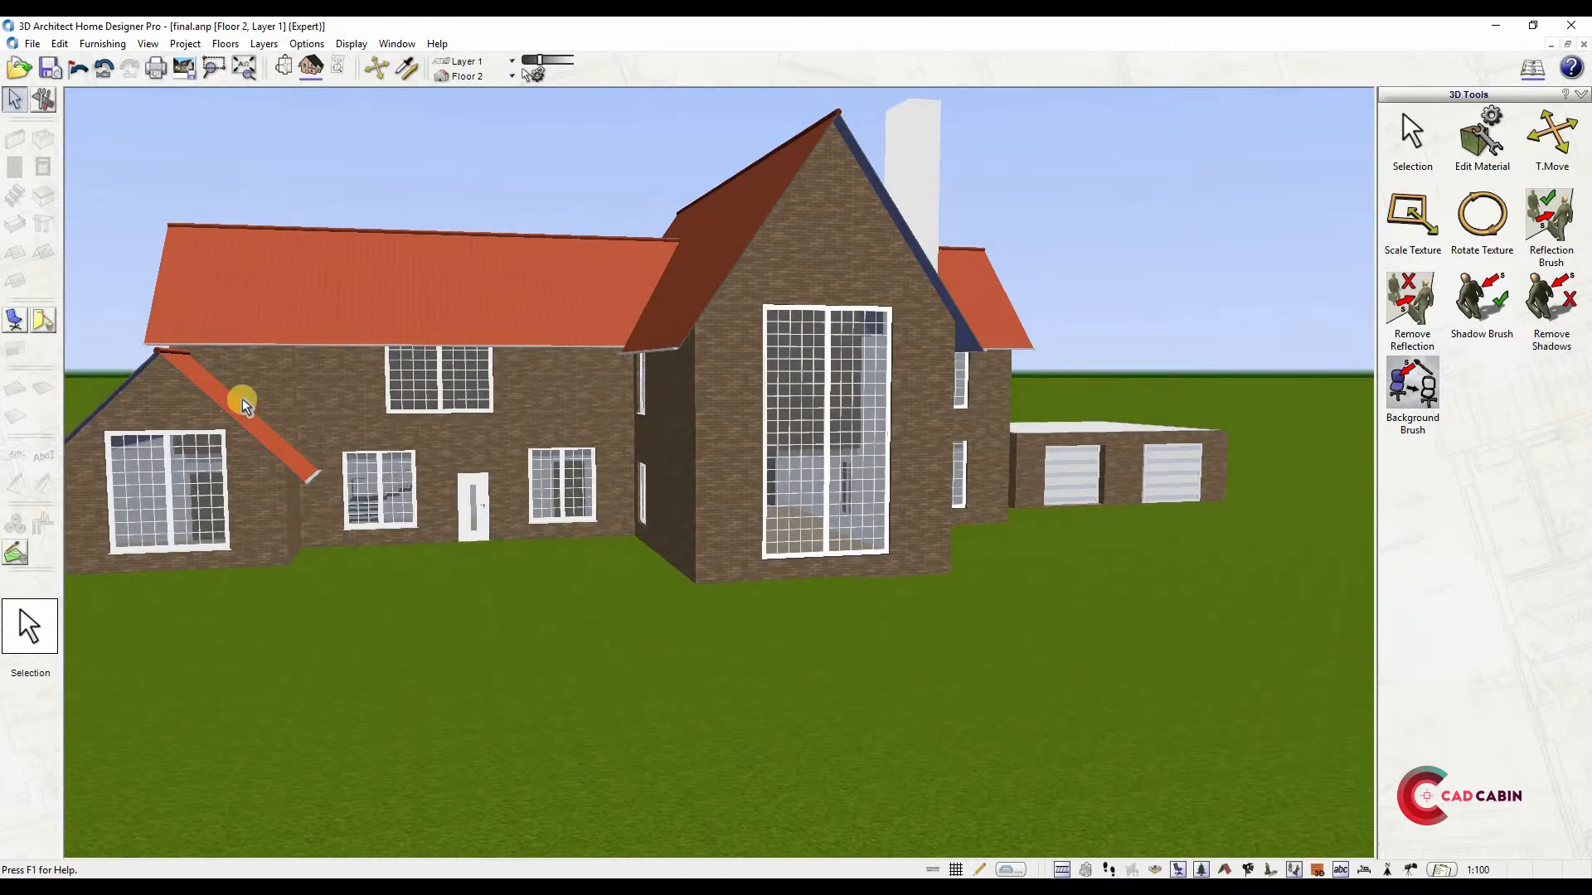
left_click(281, 381)
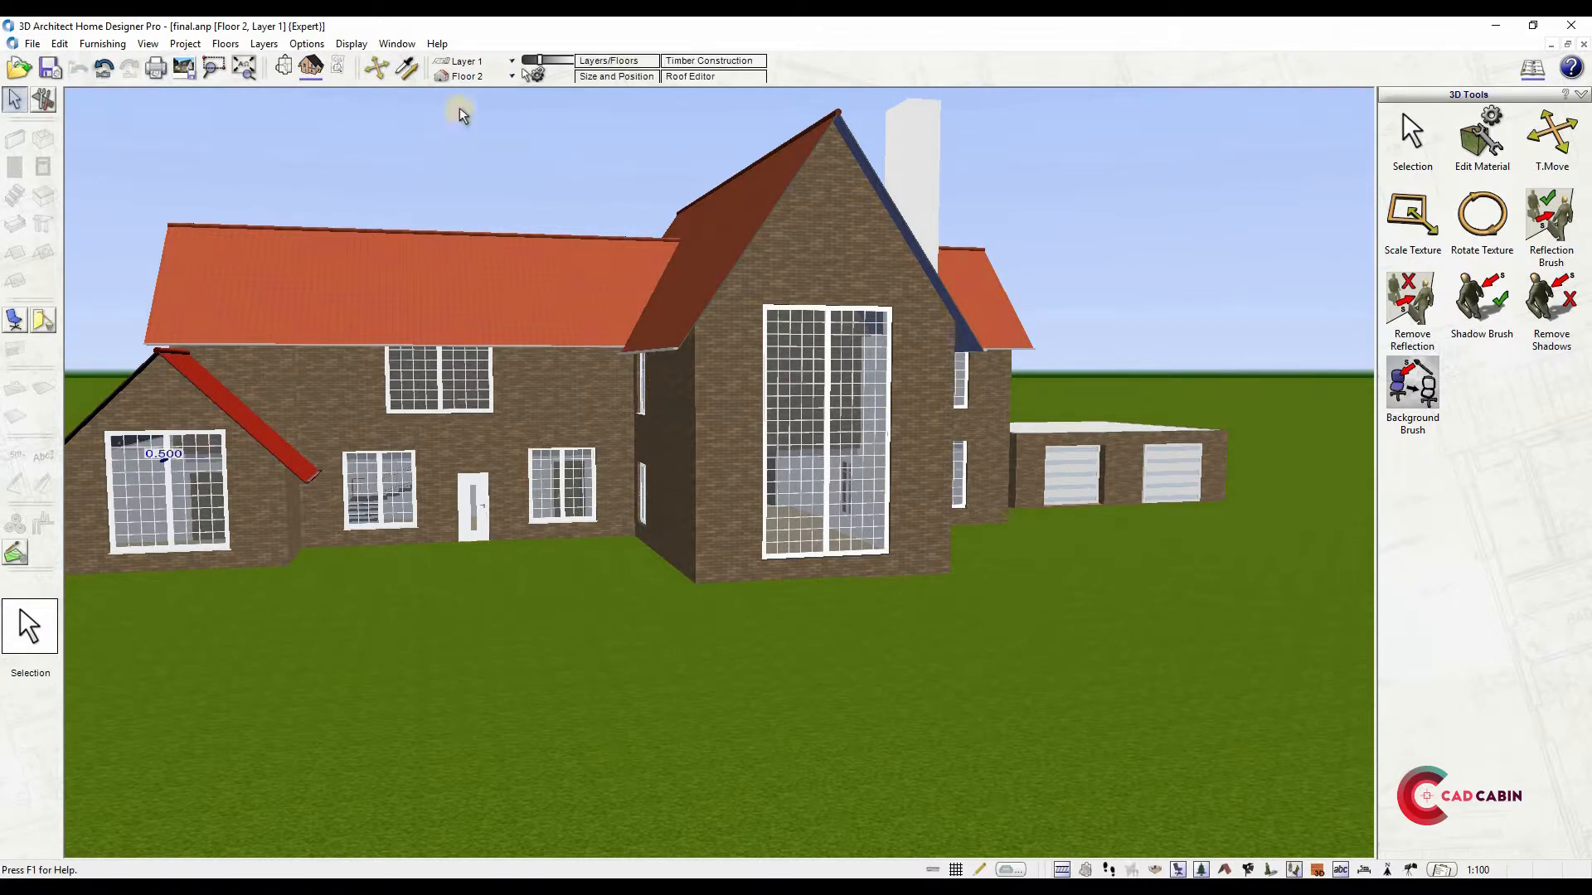
left_click(690, 76)
left_click(617, 373)
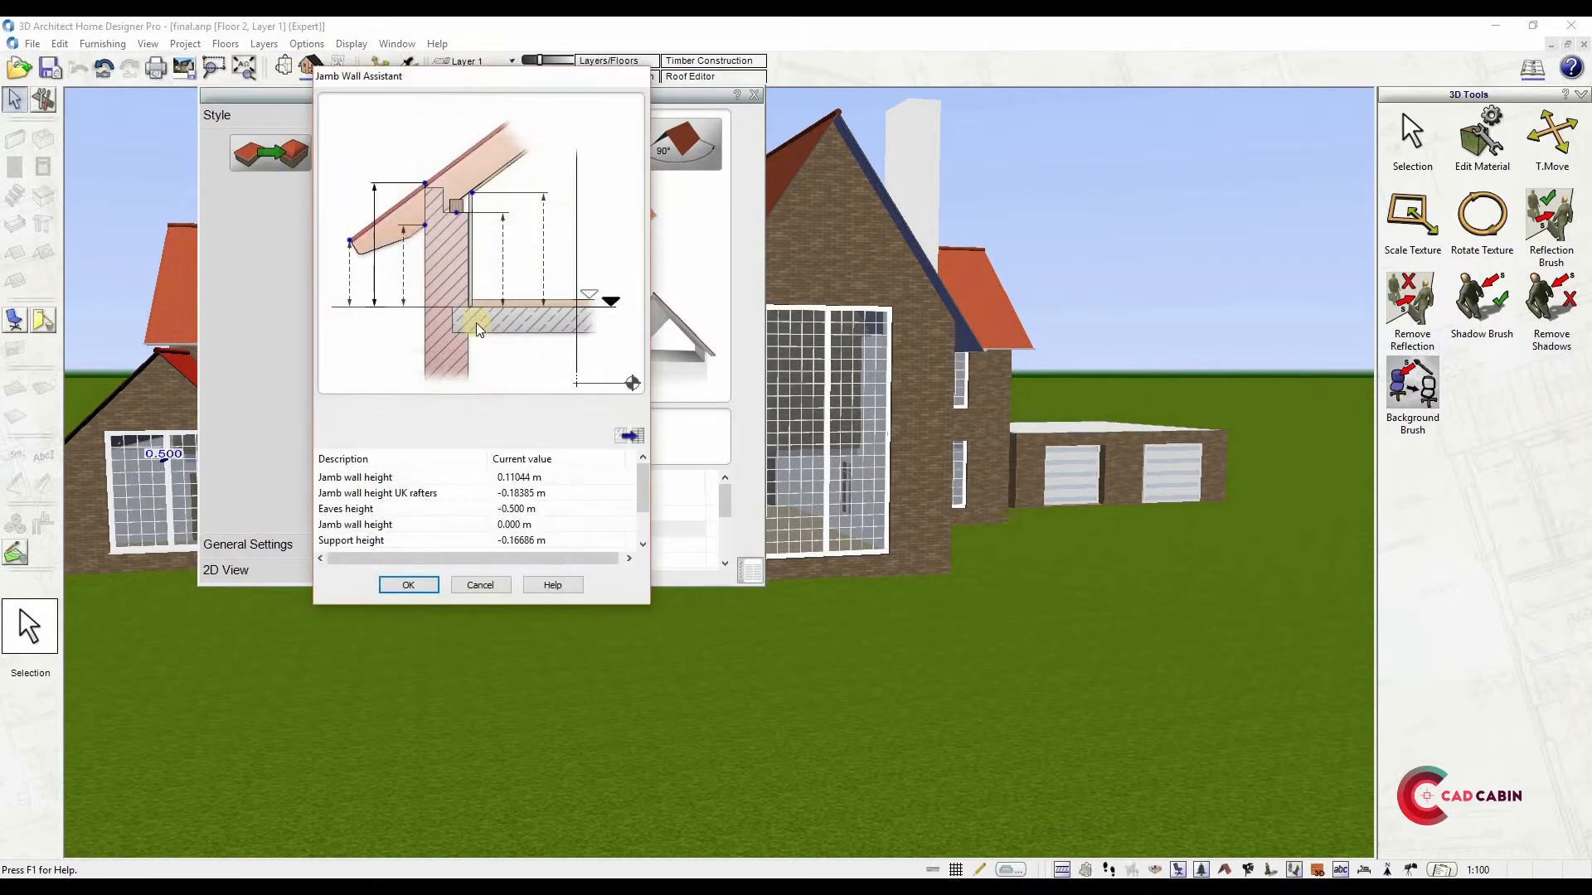
left_click(403, 265)
type("0.2")
key("Return")
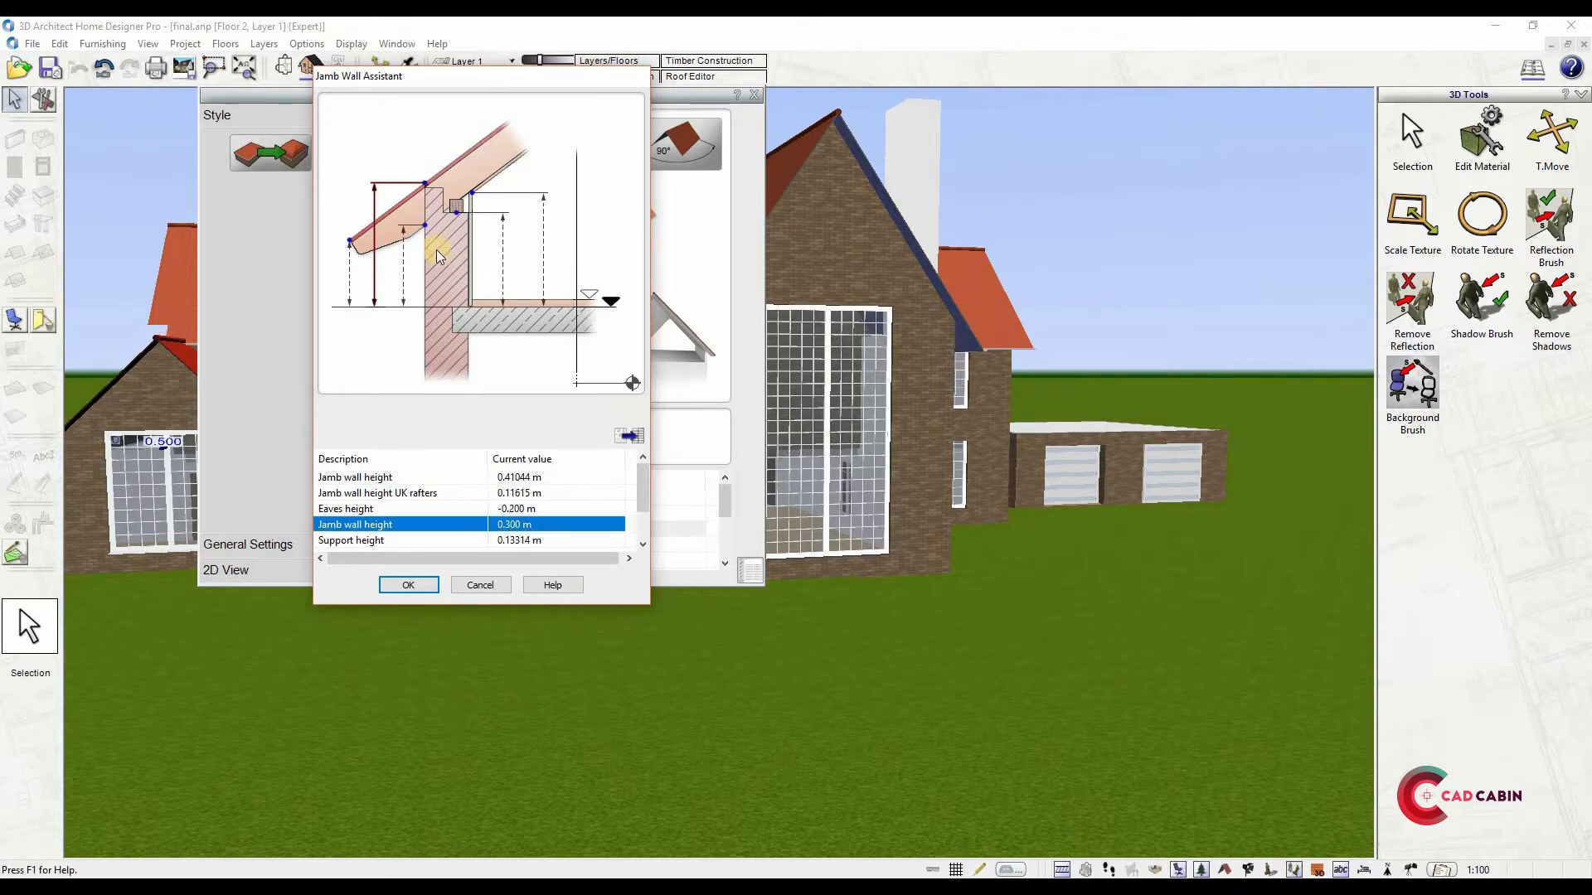
key("Return")
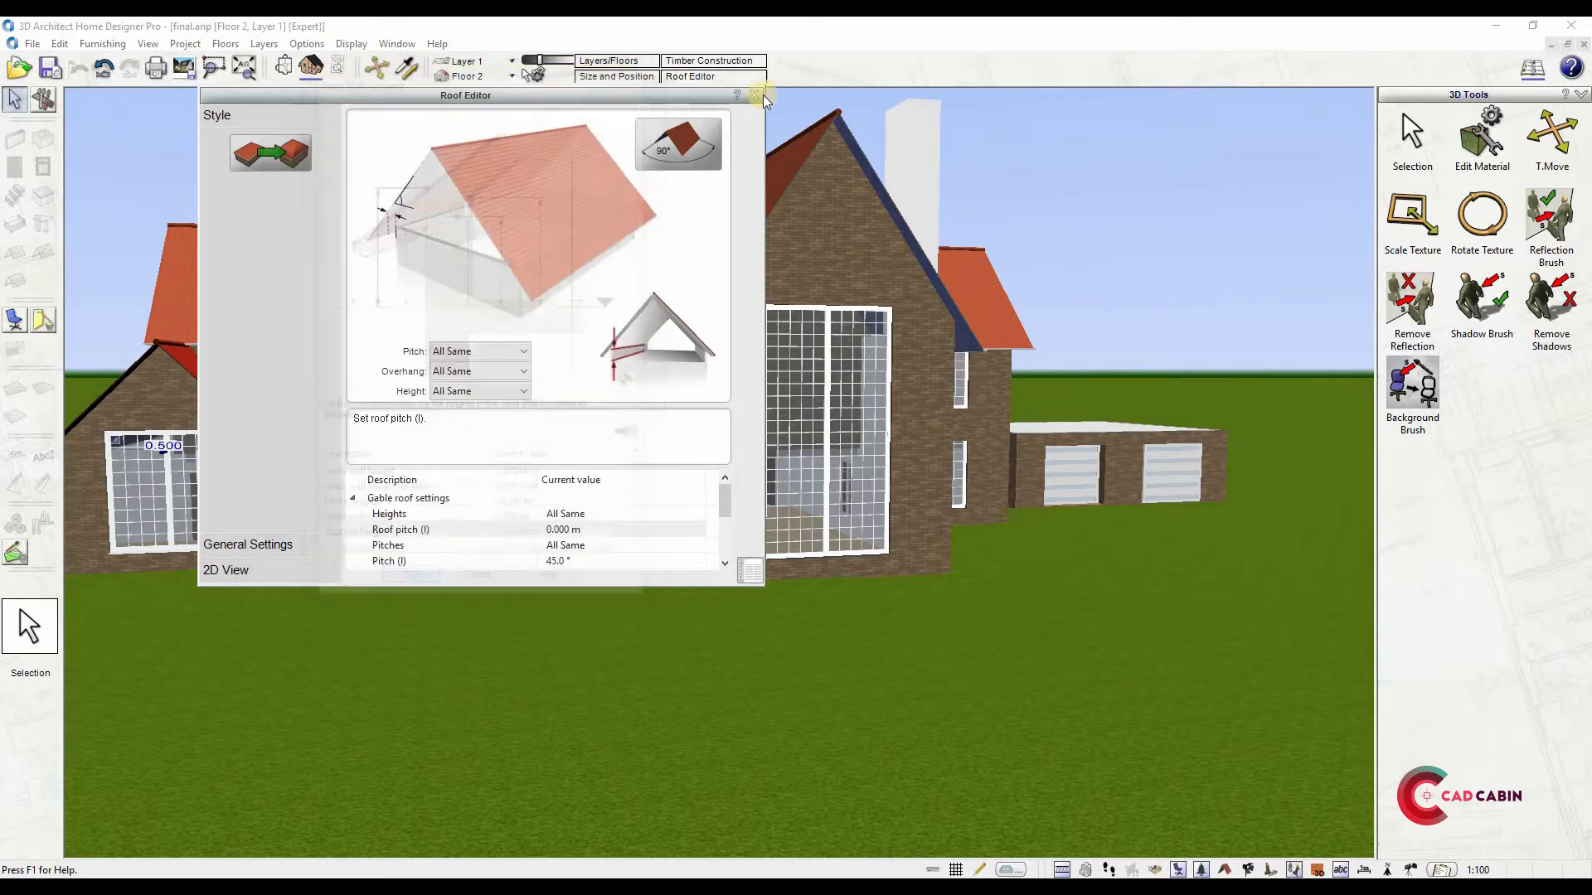
left_click(753, 95)
Place a gable roof over the detached garage, from Room 11's outer back corner to its diagonally opposite front corner
left_click_drag(903, 213, 1022, 230)
middle_click_drag(1022, 230, 976, 524)
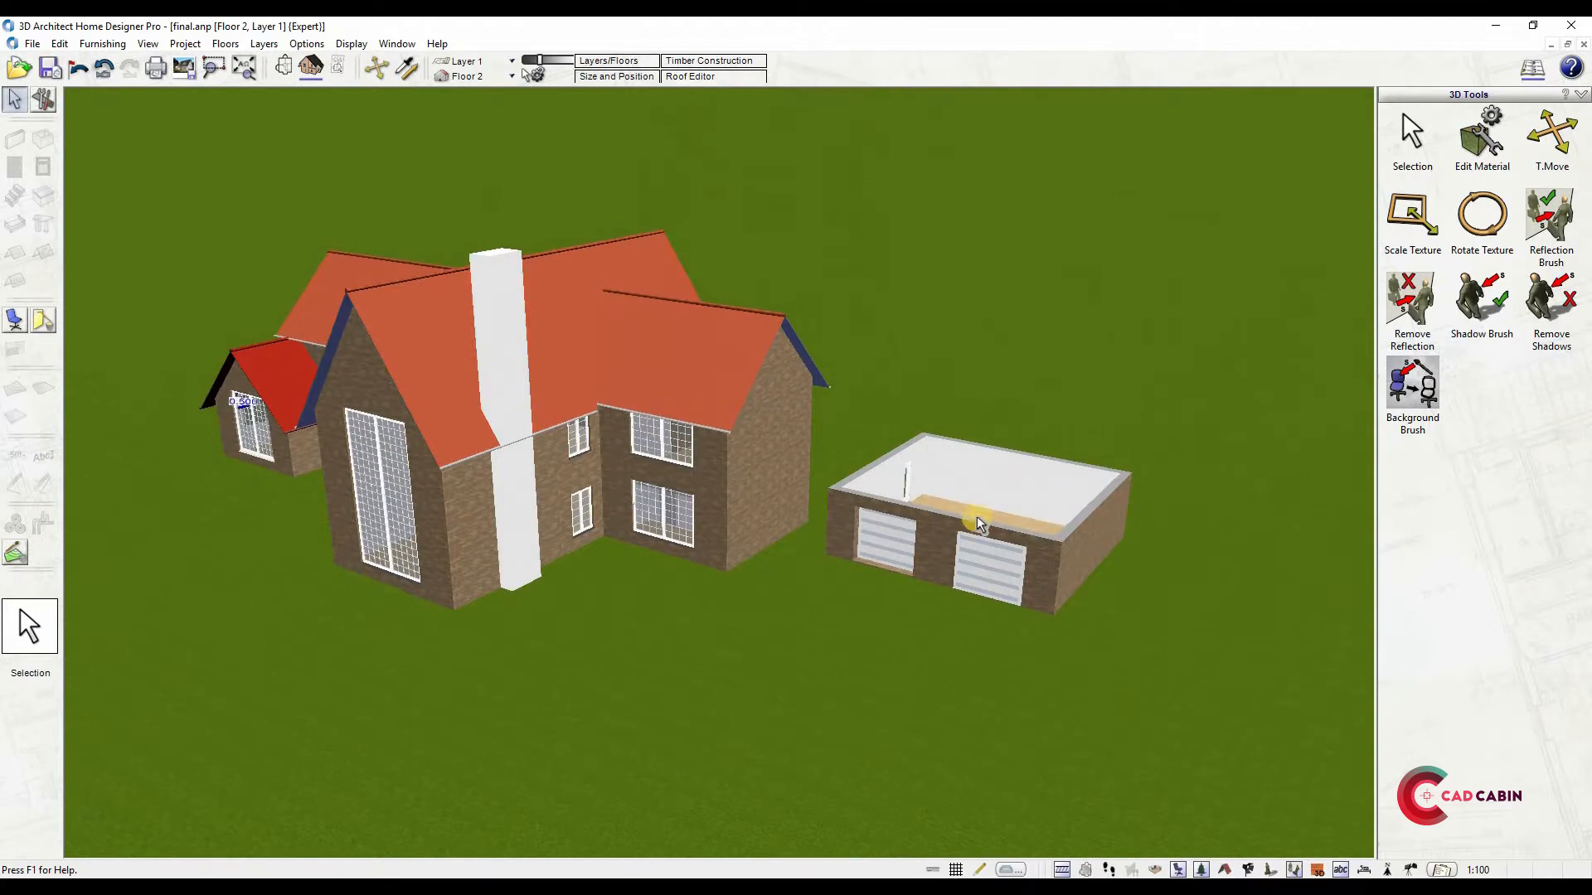
left_click(286, 66)
middle_click_drag(1232, 147, 664, 354)
scroll(675, 336, "up", 3)
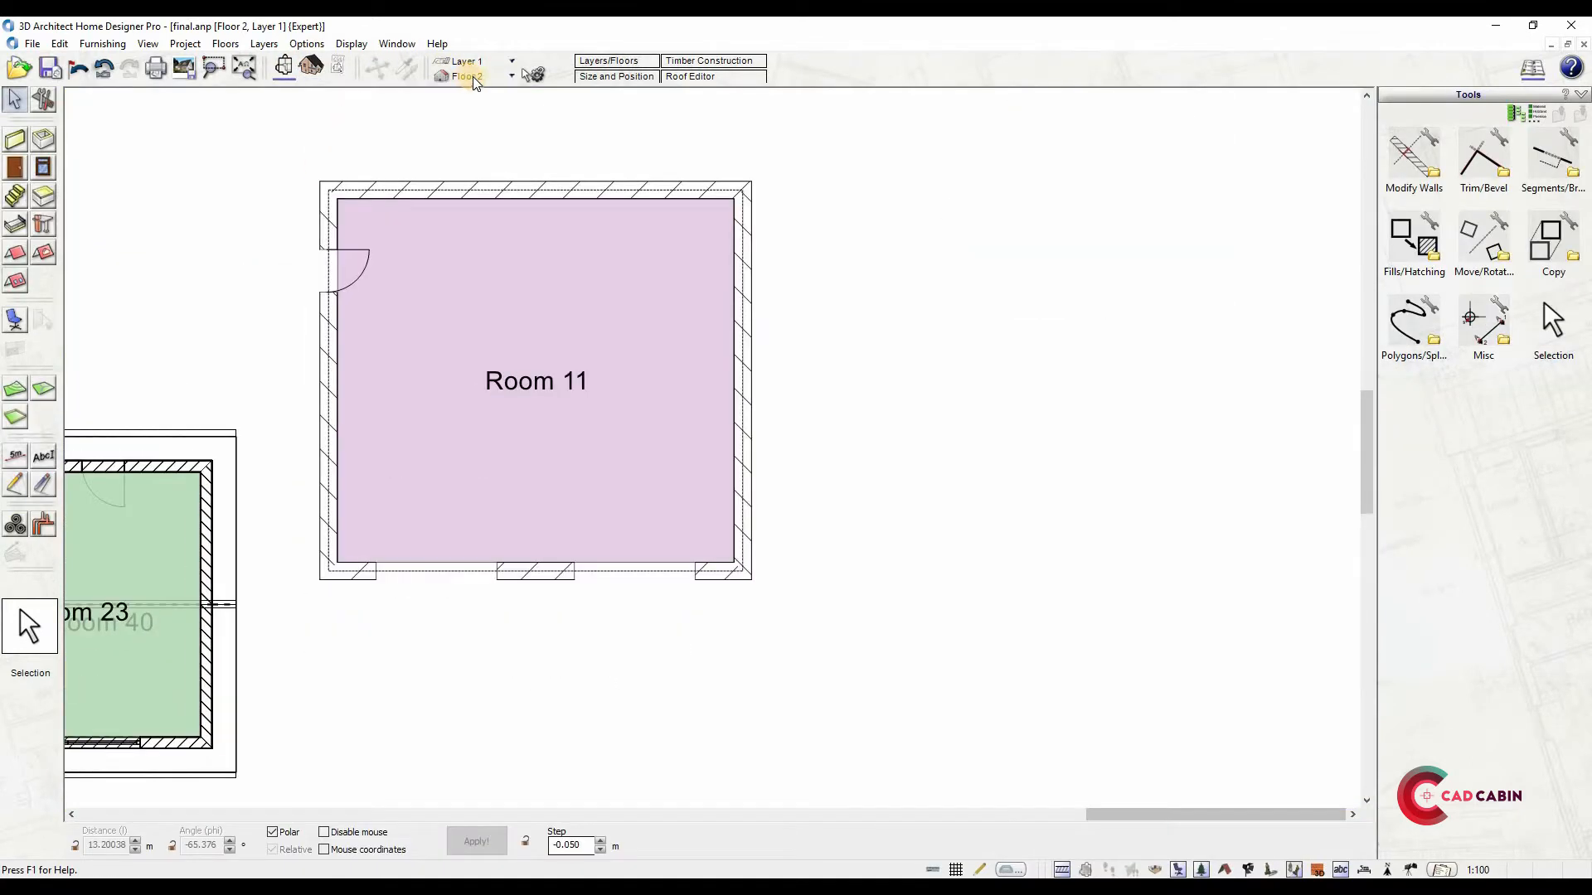
left_click(15, 252)
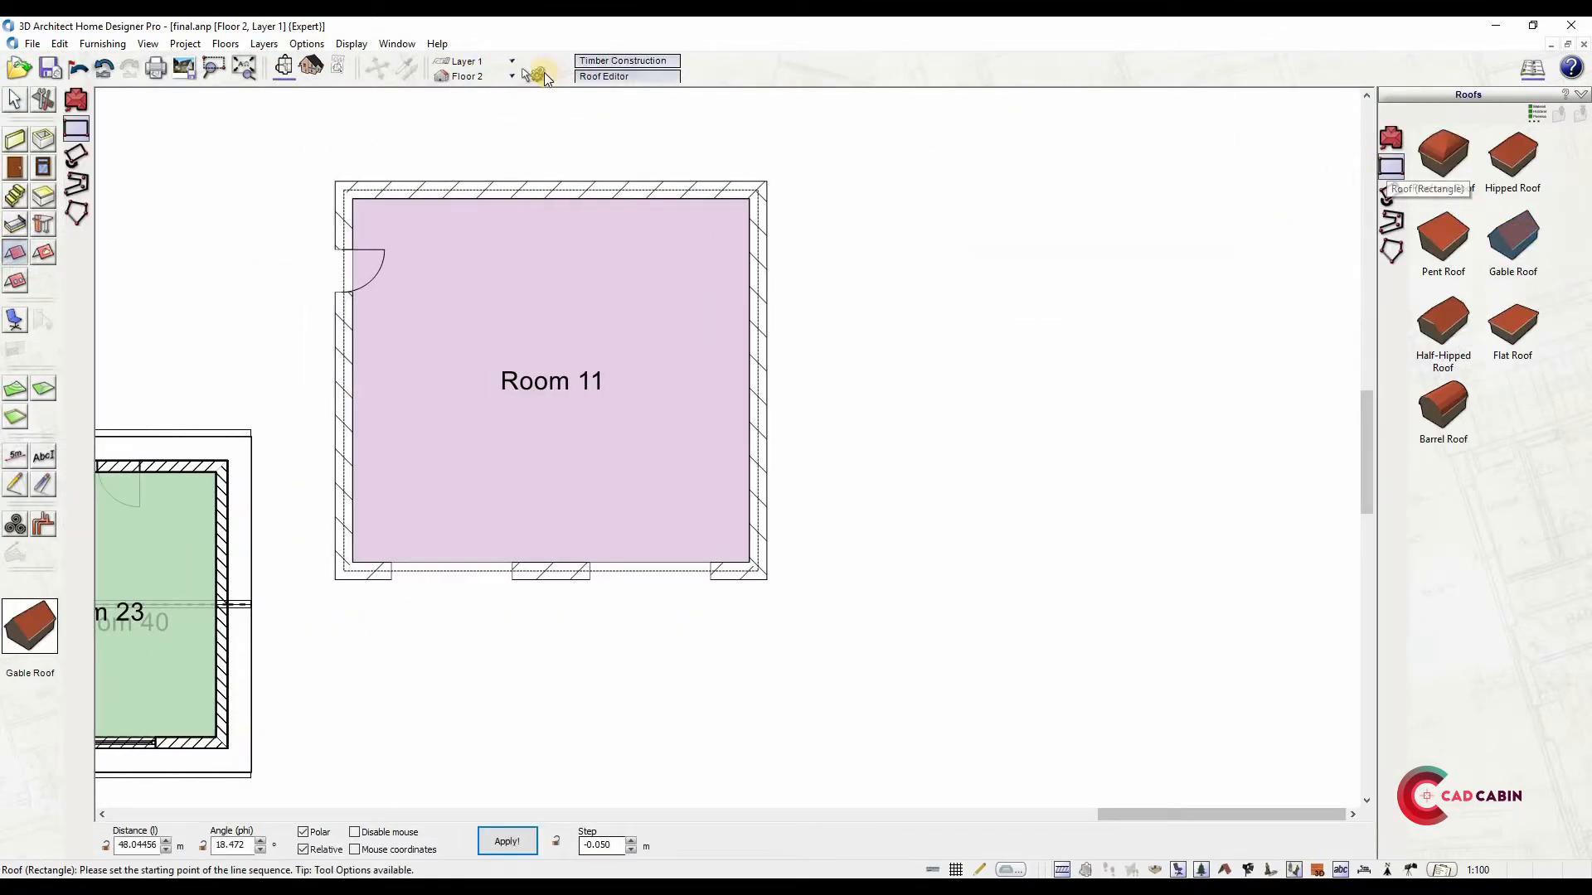
left_click(533, 74)
left_click(335, 181)
left_click(762, 581)
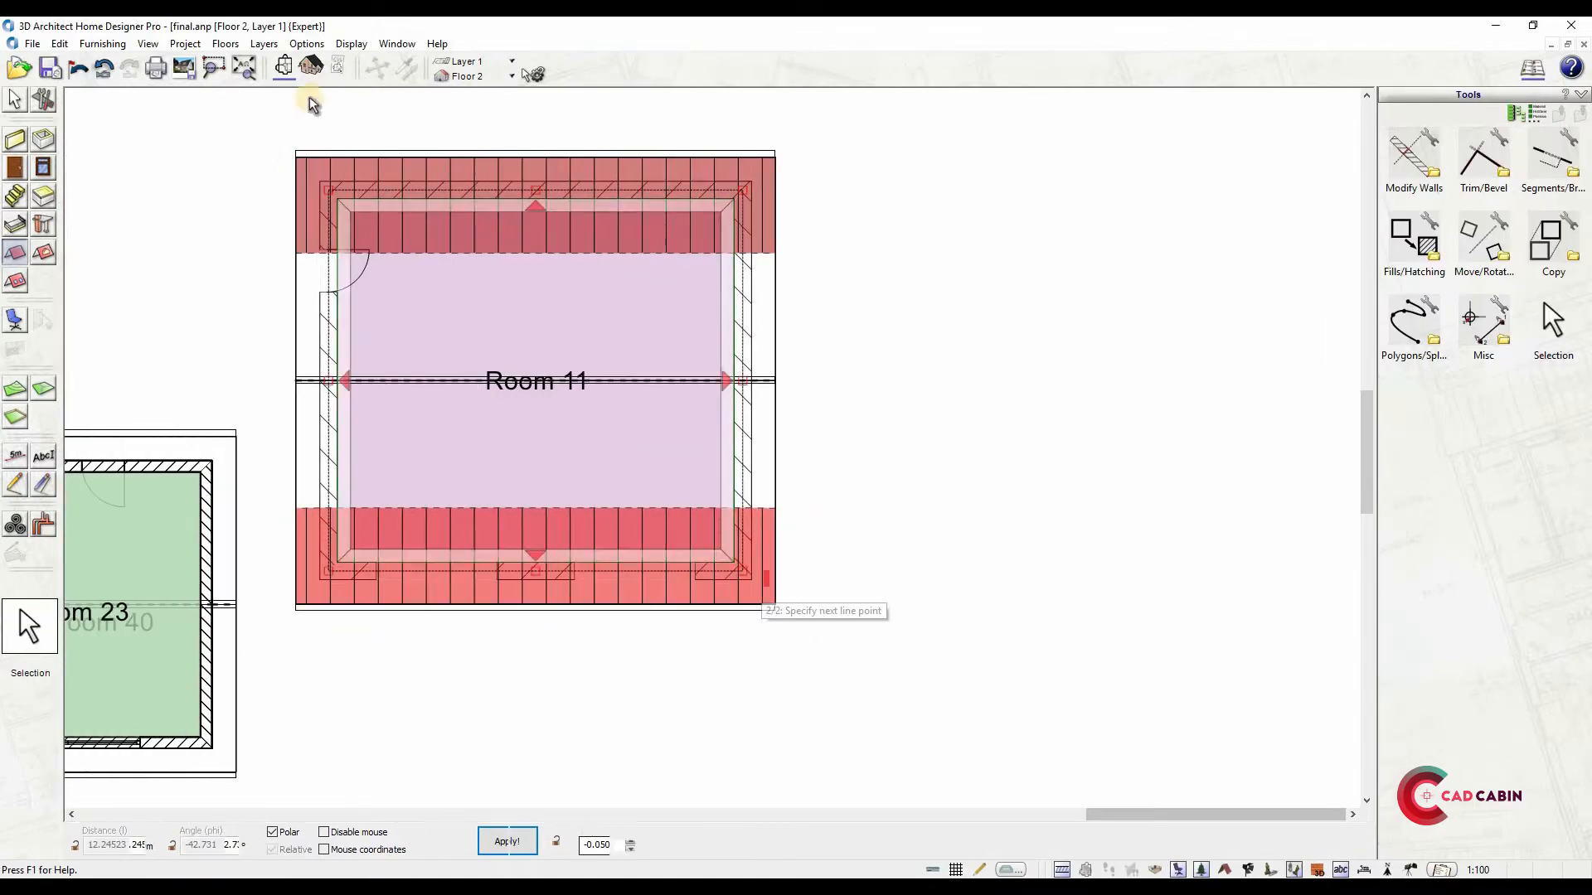
Examine the garage roof and the whole house's roofs in the 3D view
left_click(311, 66)
scroll(856, 514, "up", 3)
middle_click_drag(857, 514, 911, 513)
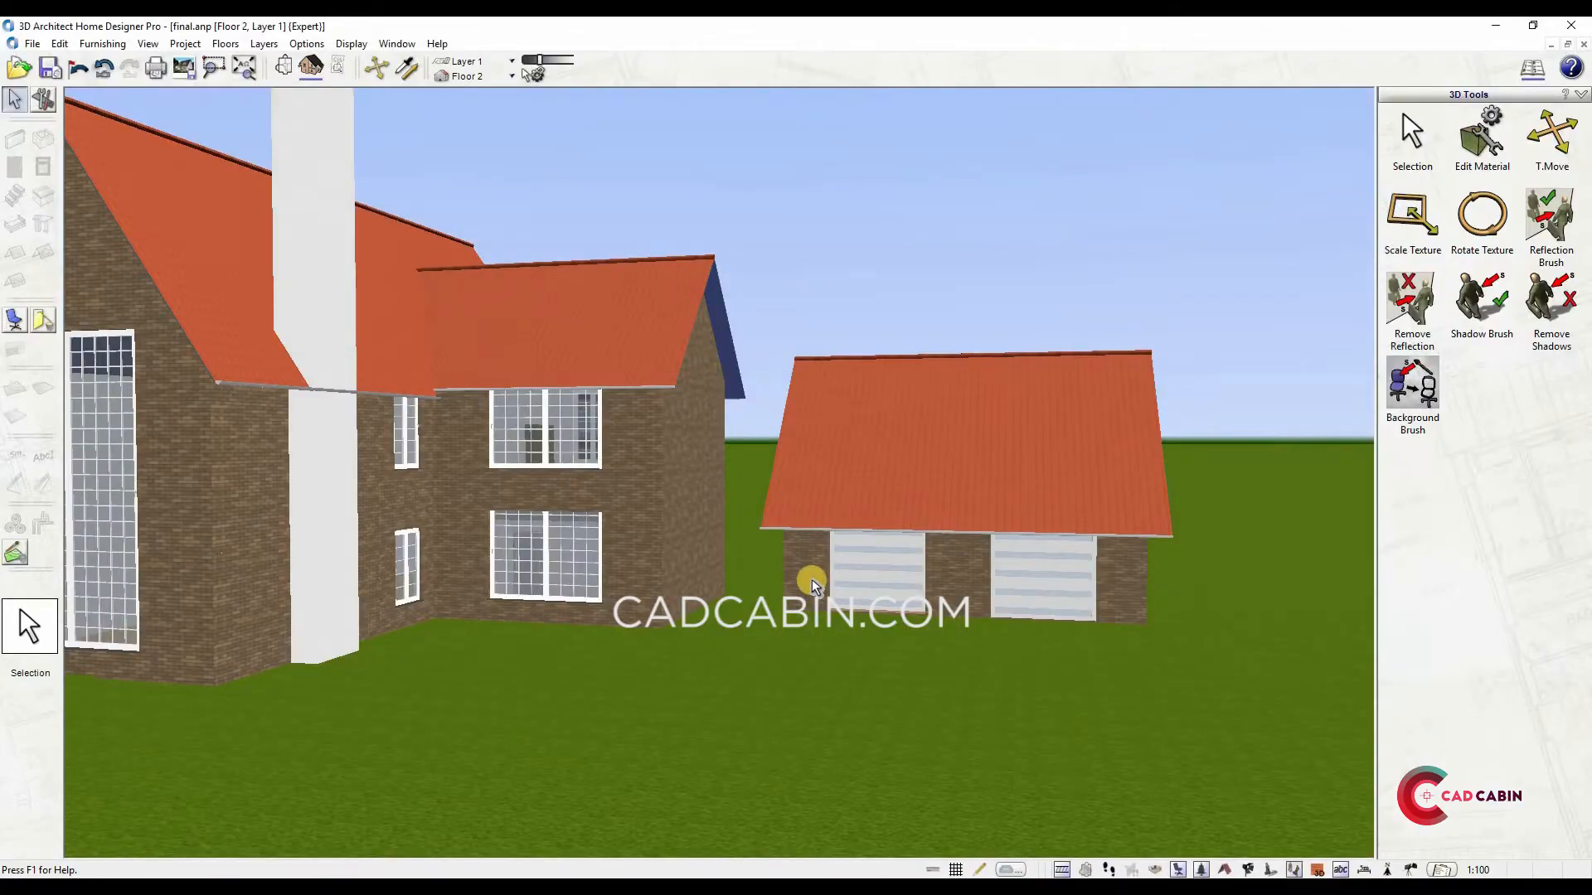
middle_click_drag(809, 568, 281, 455)
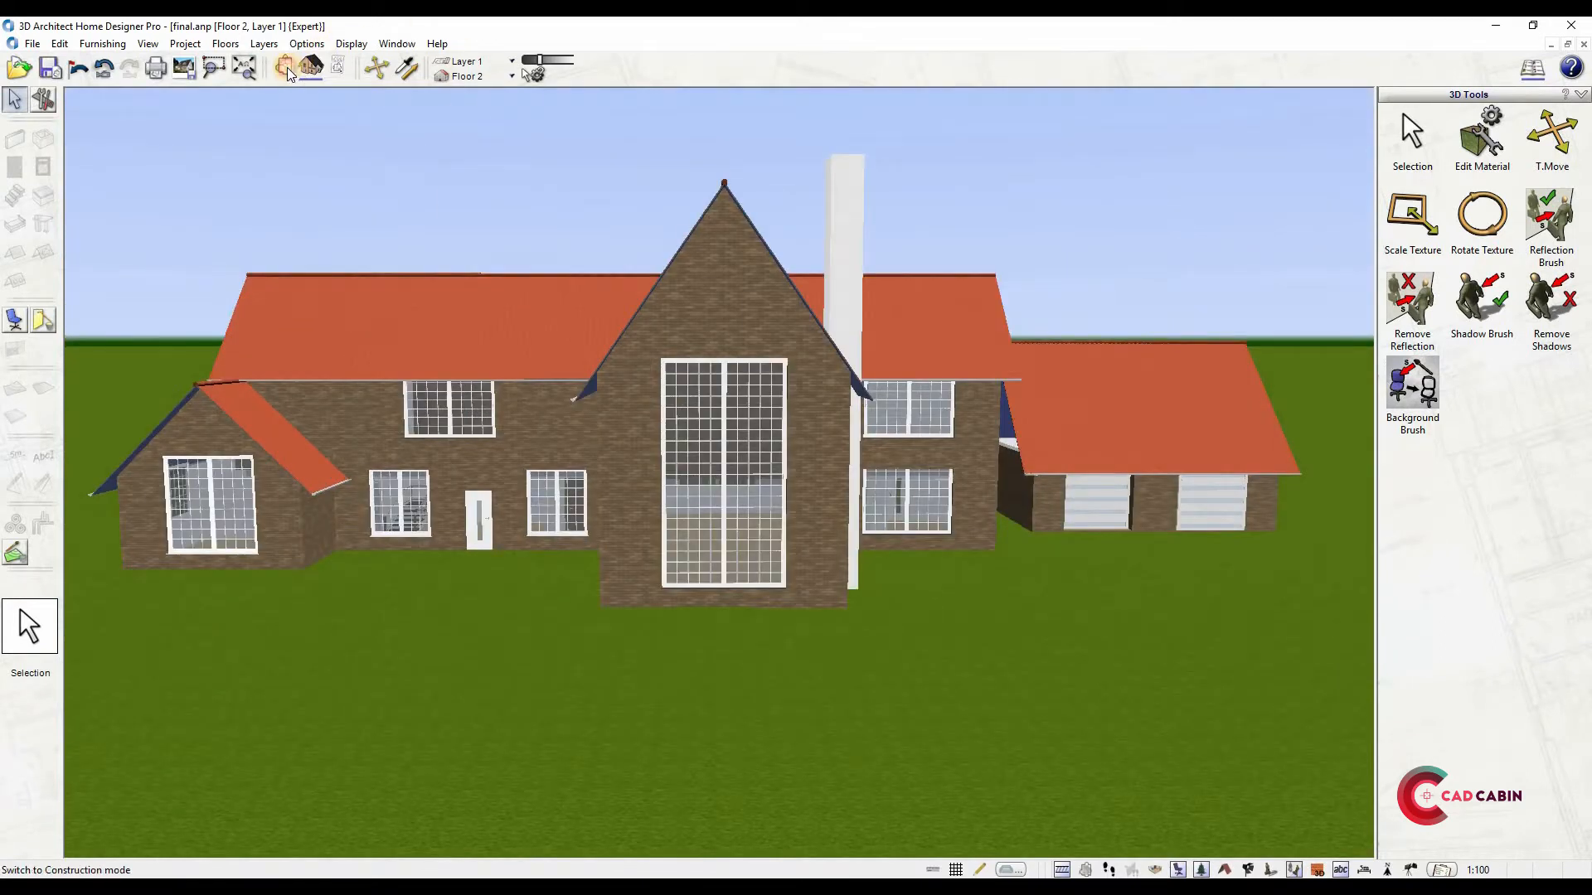
left_click(311, 68)
left_click(311, 68)
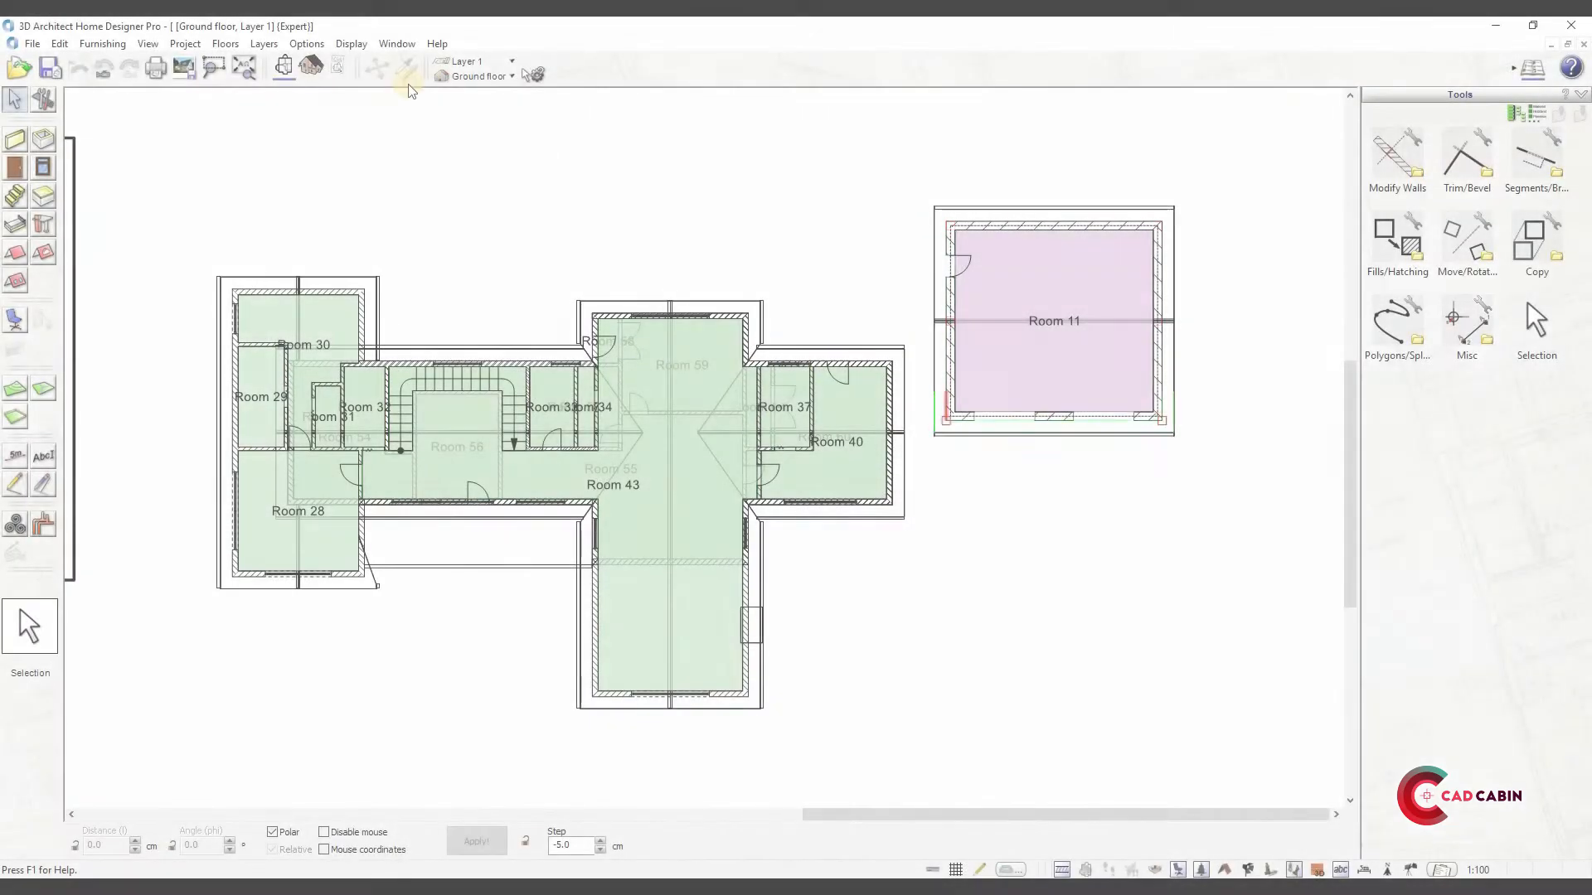
left_click(311, 67)
mouse_move(860, 512)
left_mouse_down()
mouse_move(846, 490)
mouse_move(828, 497)
mouse_move(854, 508)
mouse_move(847, 492)
left_mouse_up()
Try the Stone_037 material from ARCON's exterior BRICK/STONE 2 collection on the front gable wall and the upper-floor walls
left_click(43, 321)
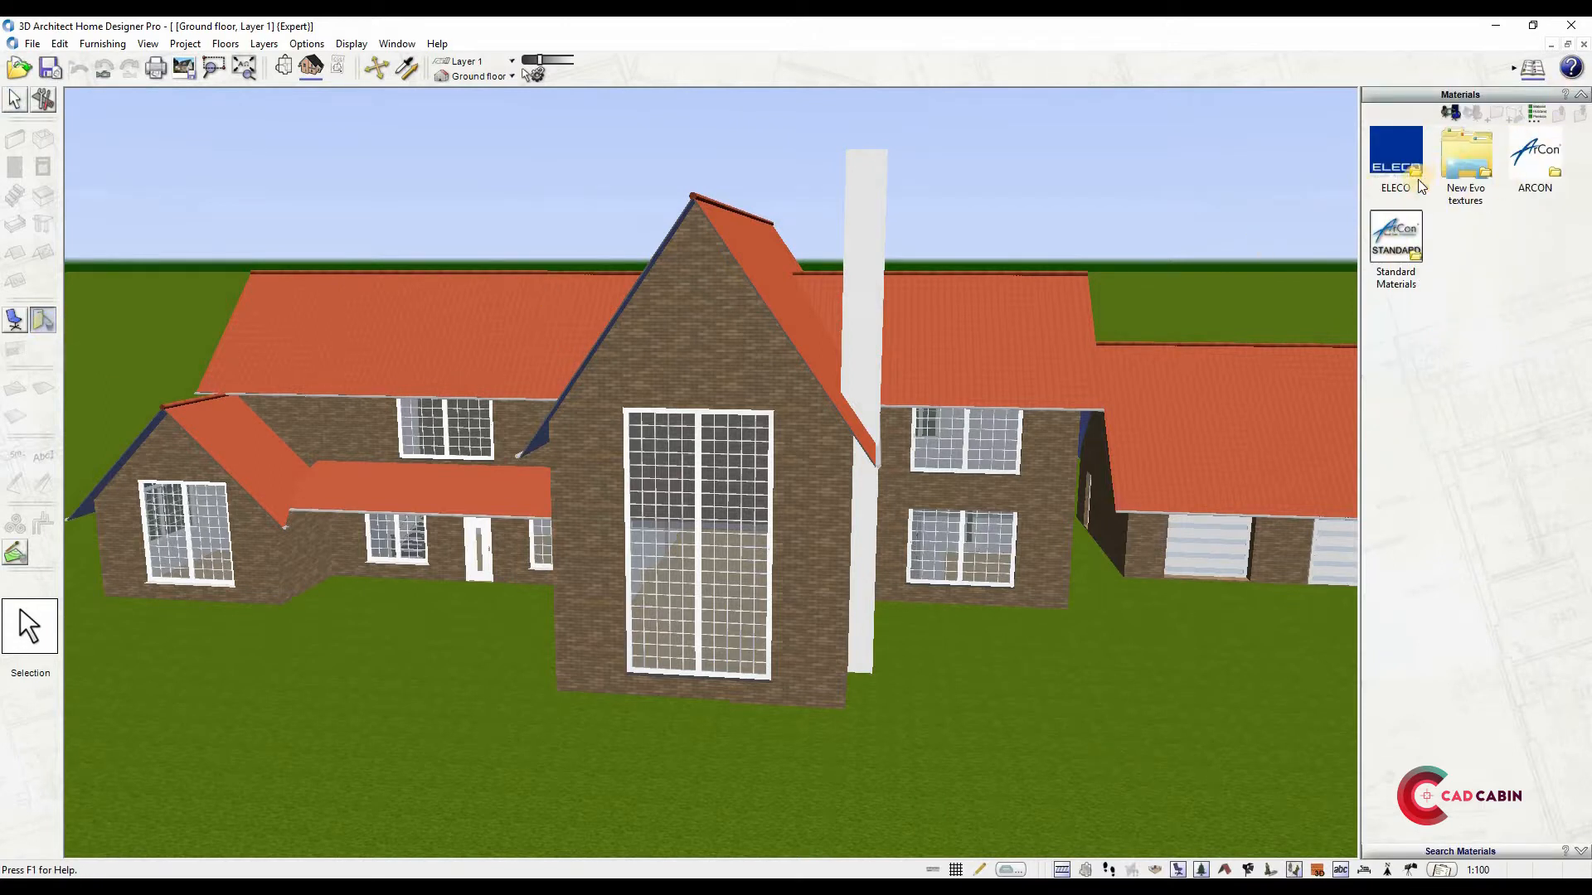
double_click(1536, 153)
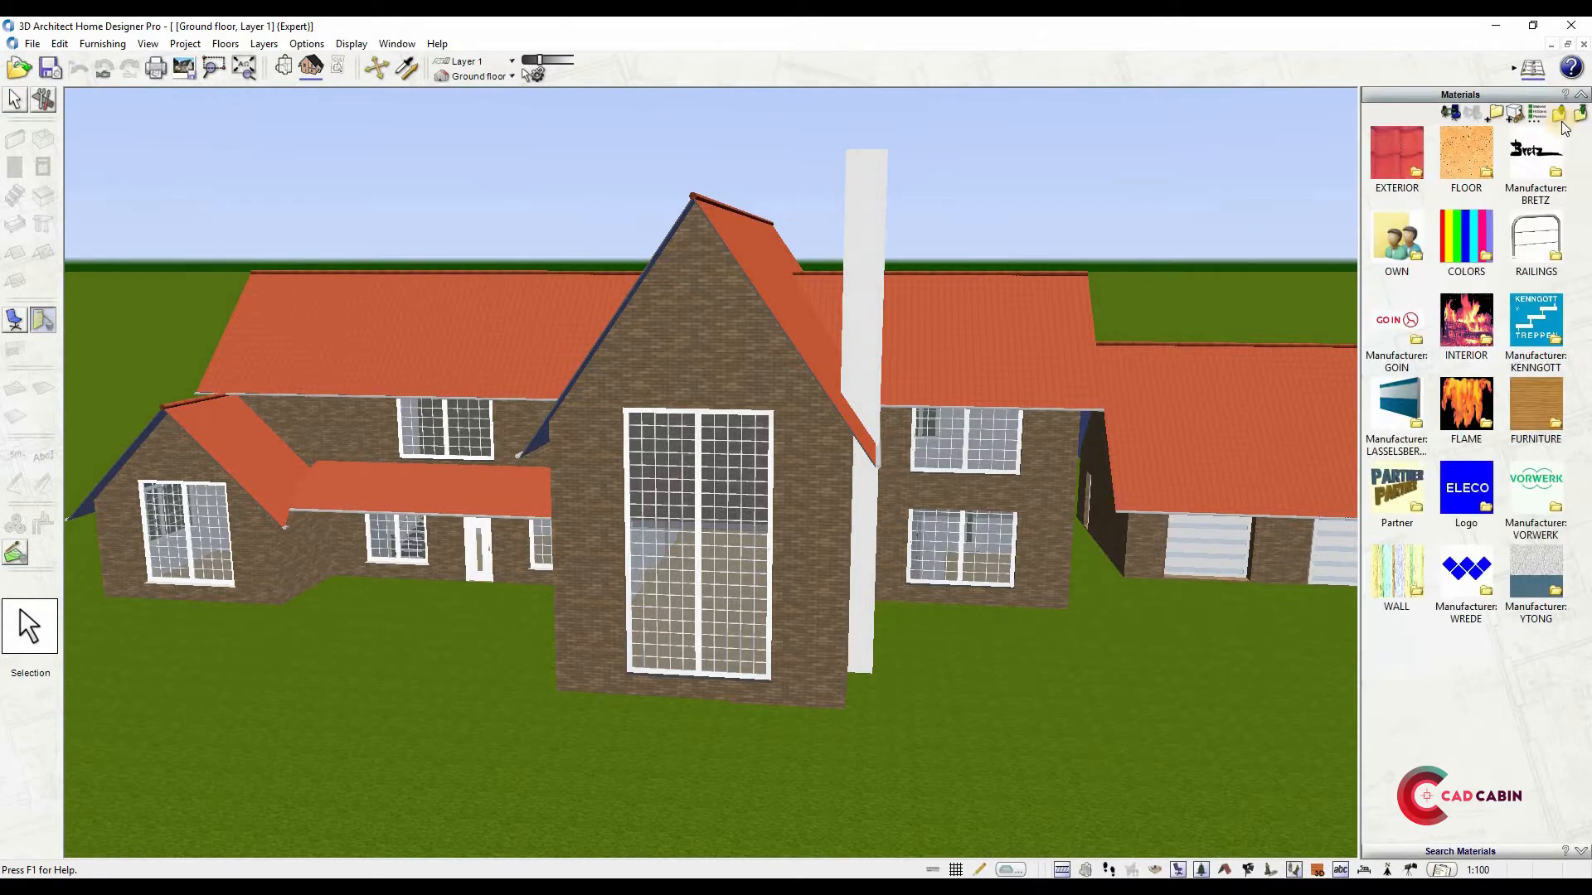
double_click(1426, 169)
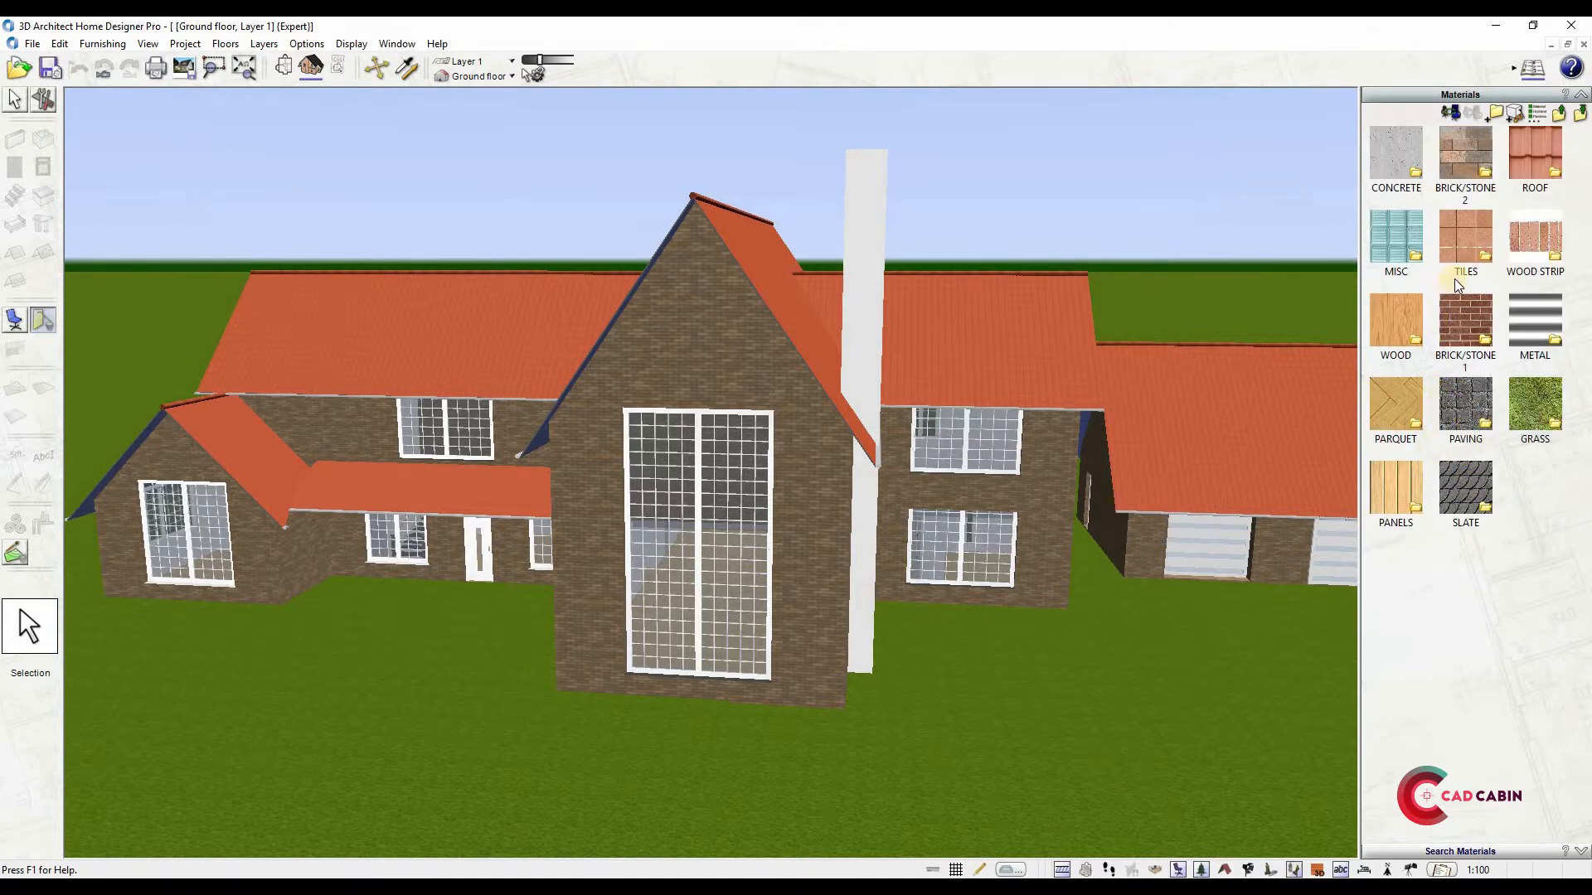
double_click(1482, 165)
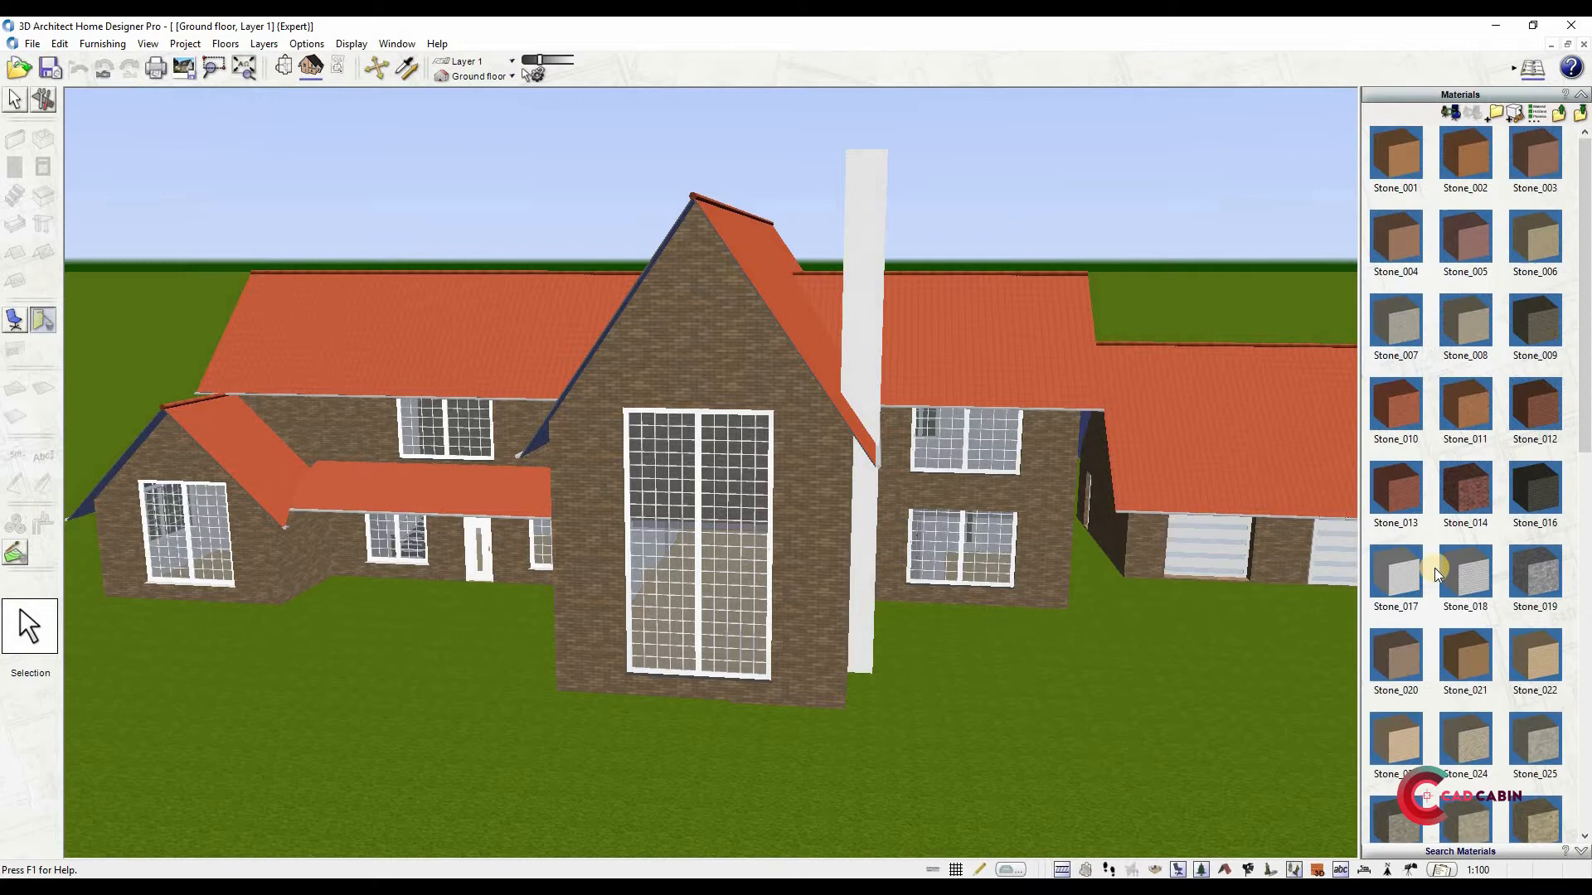
scroll(1435, 717, "down", 3)
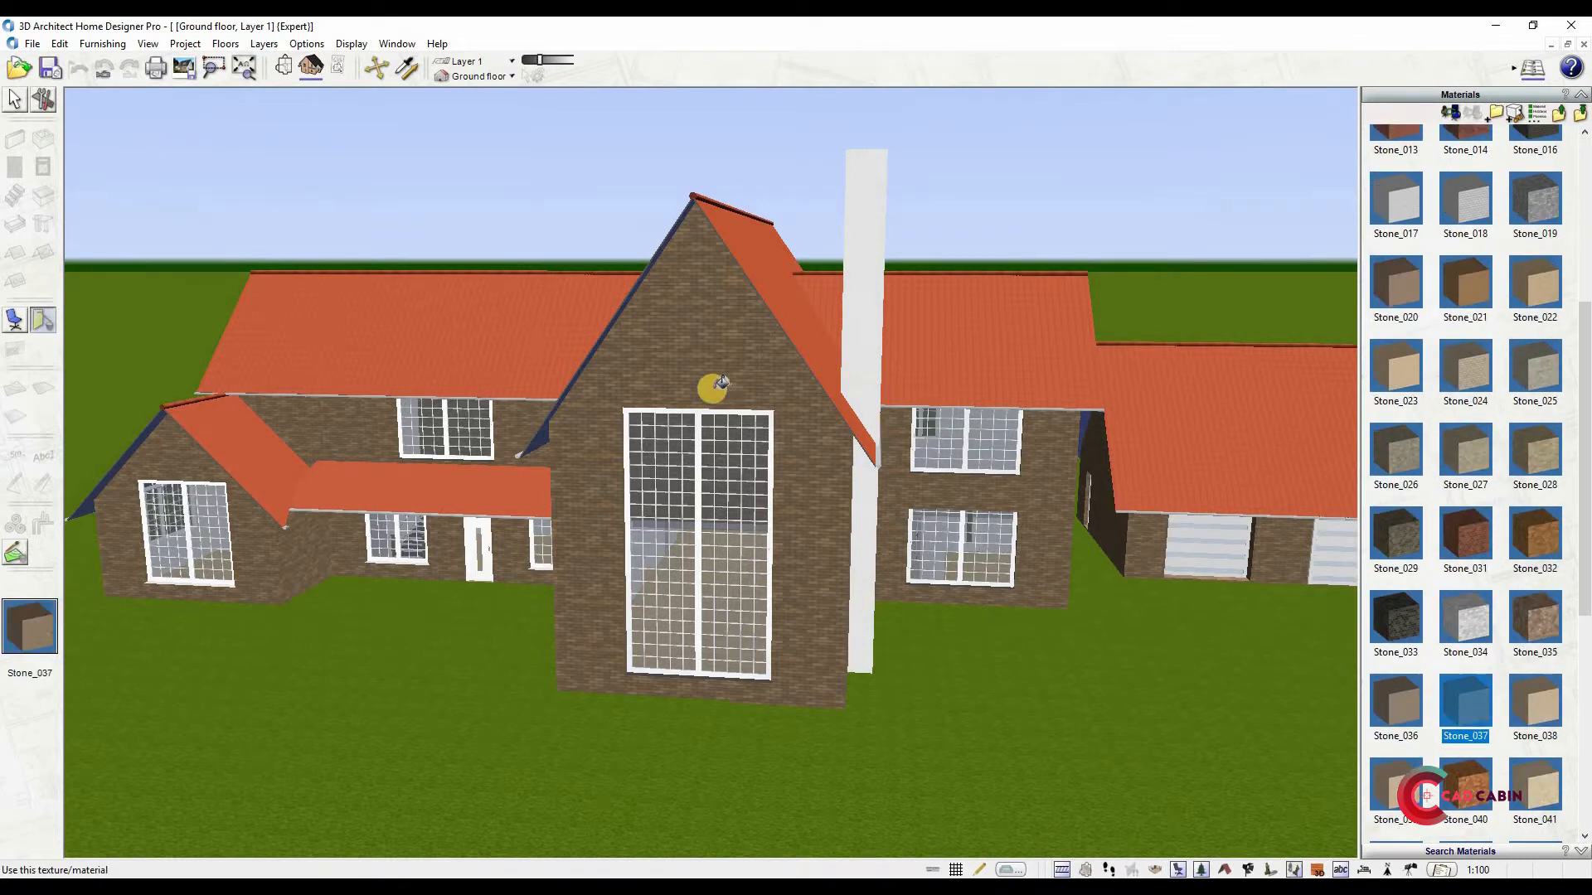
scroll(721, 377, "up", 5)
left_click(722, 390)
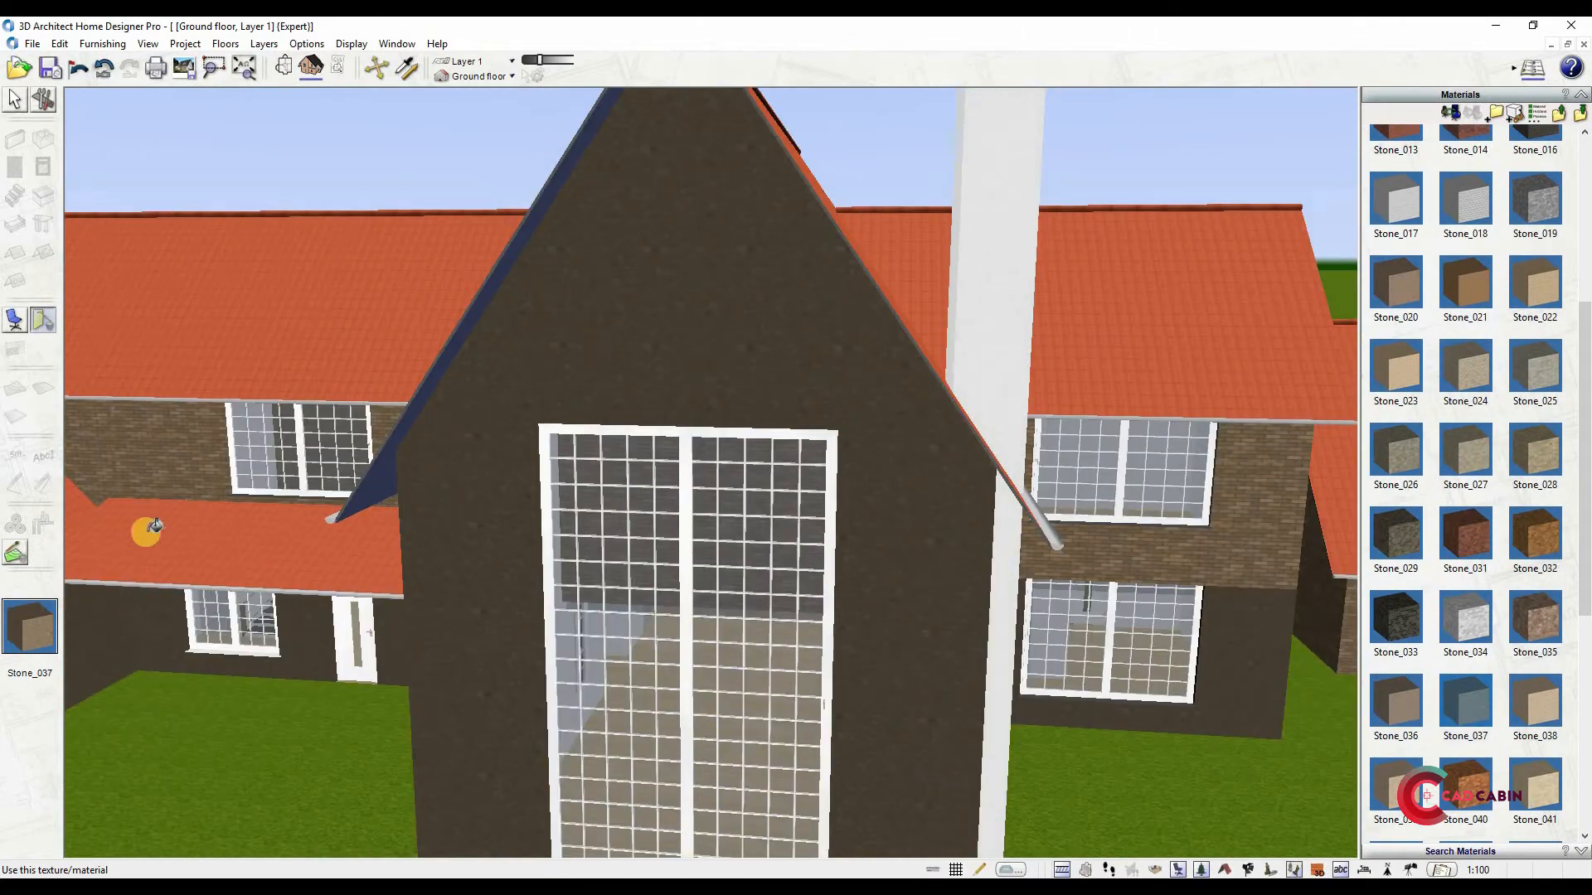
left_click(209, 418)
scroll(705, 552, "down", 5)
scroll(702, 550, "up", 4)
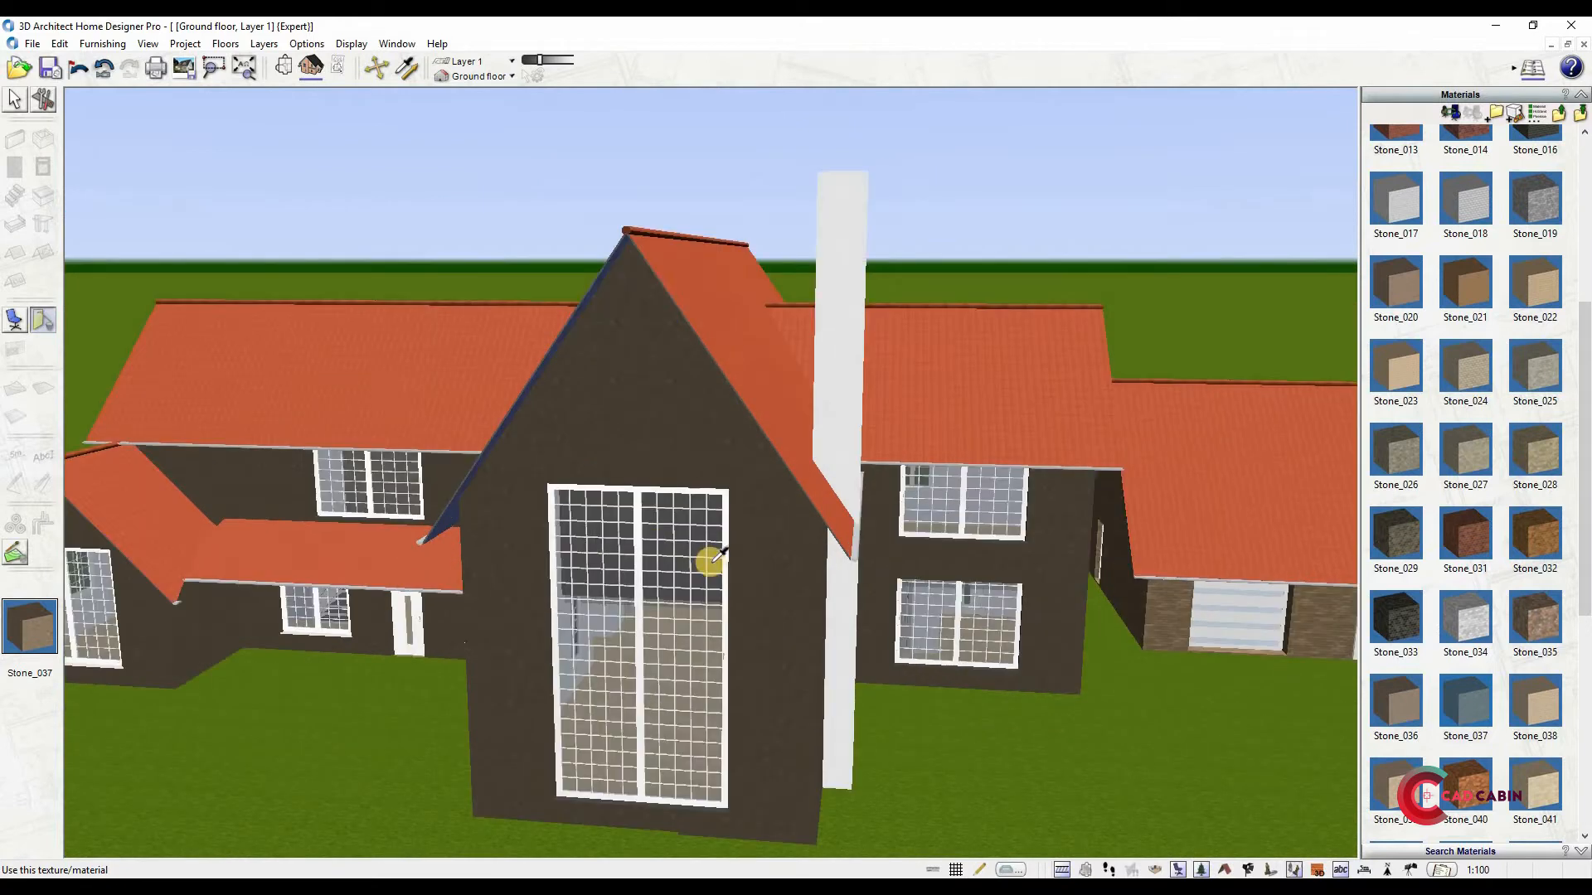
Undo the Stone_037 material on the house walls
key("ctrl+z")
key("ctrl+z")
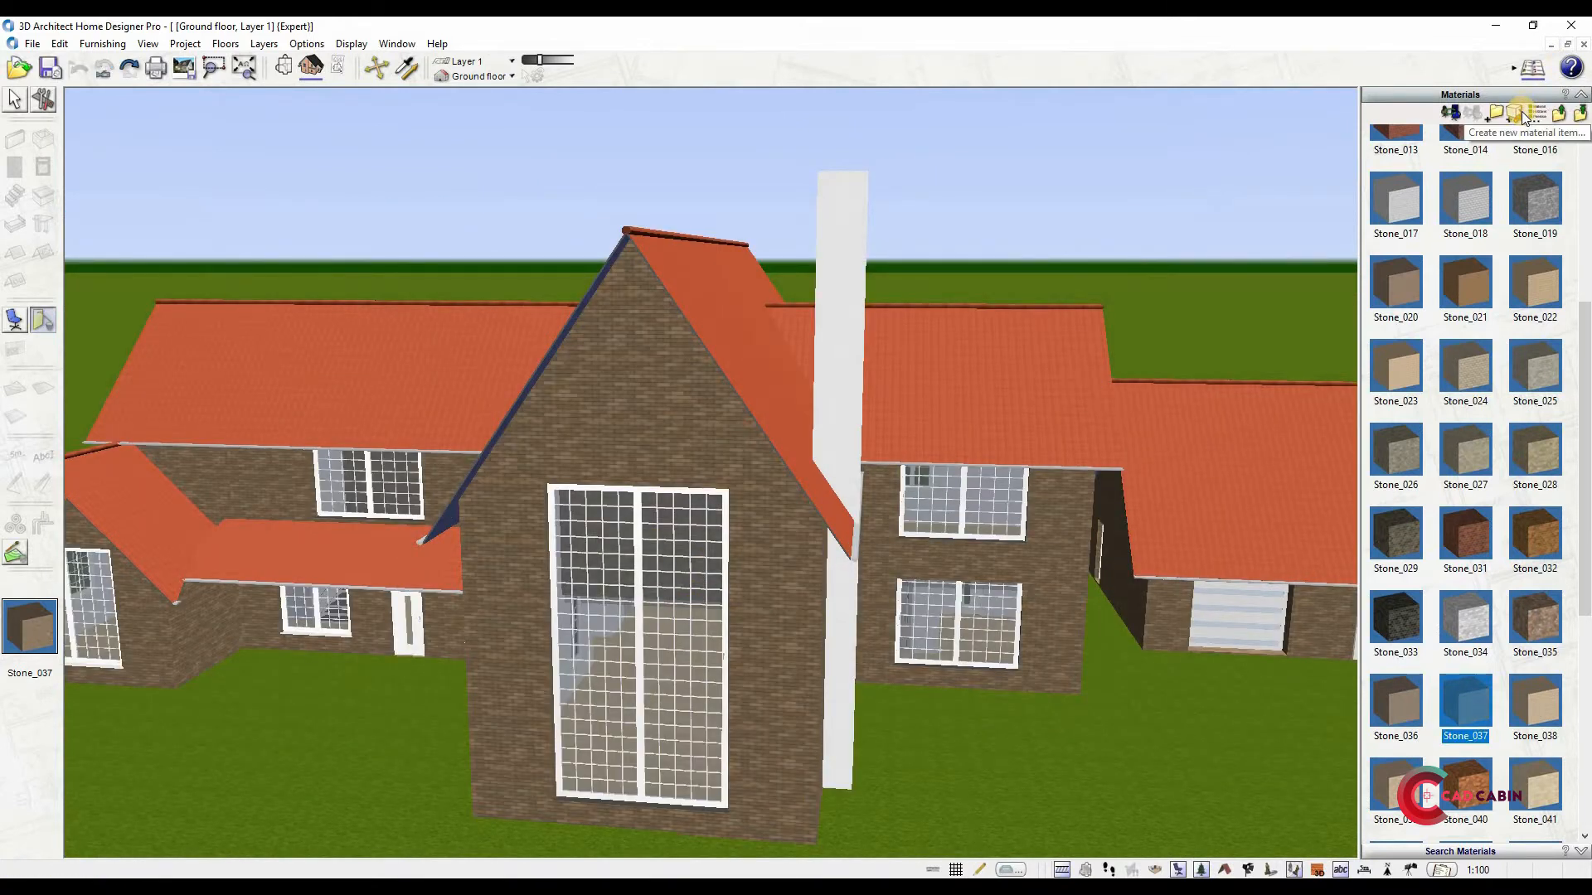
left_click(1522, 112)
In the ground floor plan, open the elevation view of the front wing's front wall with the tall window
left_click(15, 99)
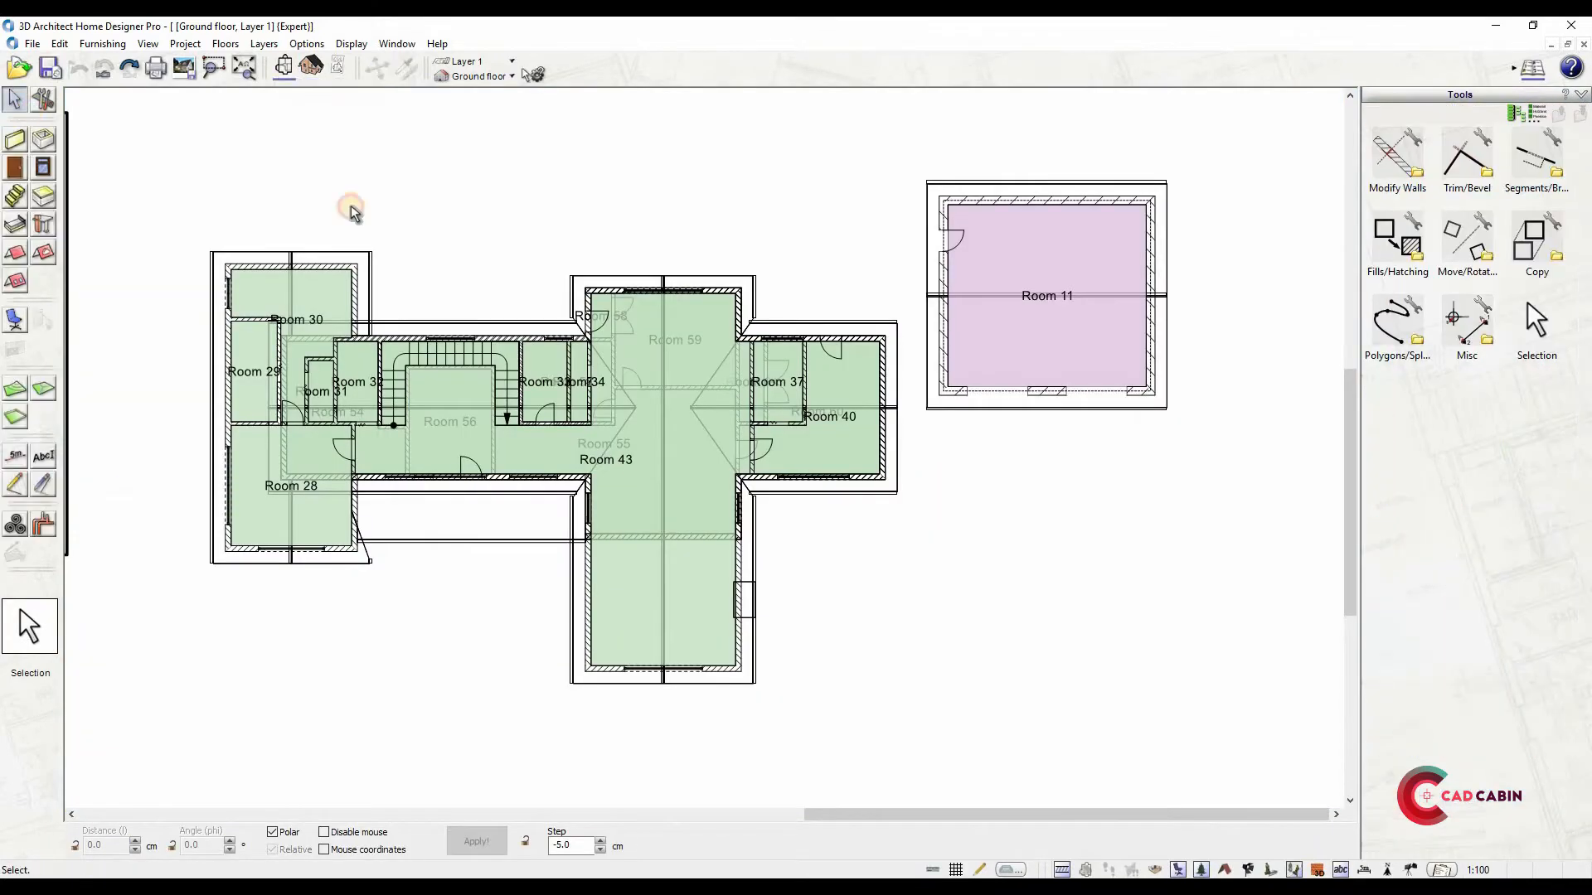
left_click(613, 668)
scroll(614, 671, "up", 5)
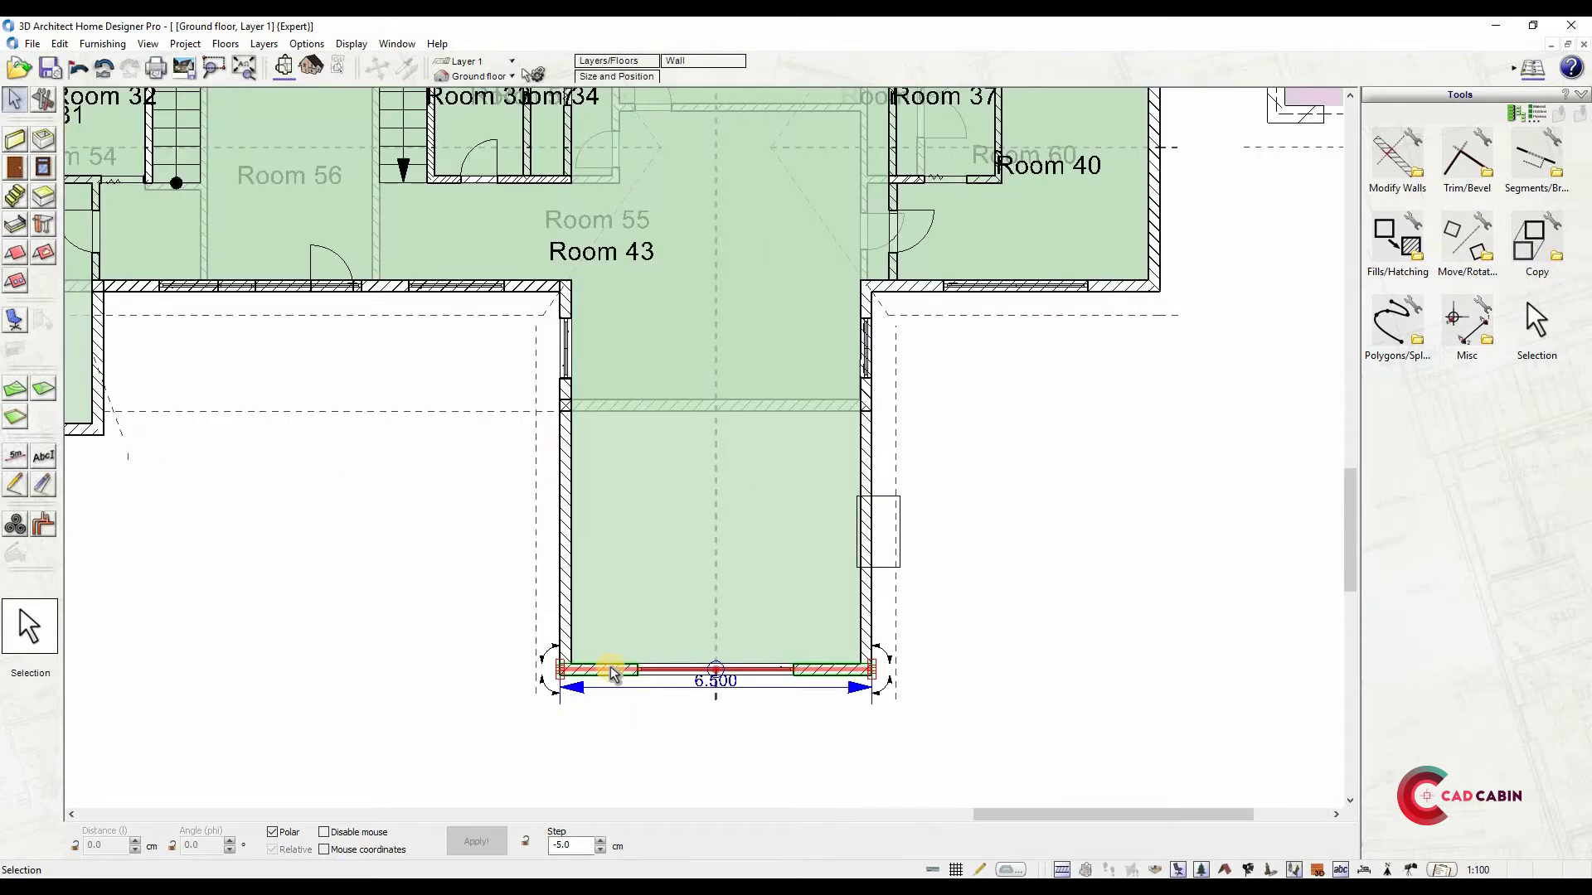
scroll(611, 668, "down", 2)
double_click(611, 668)
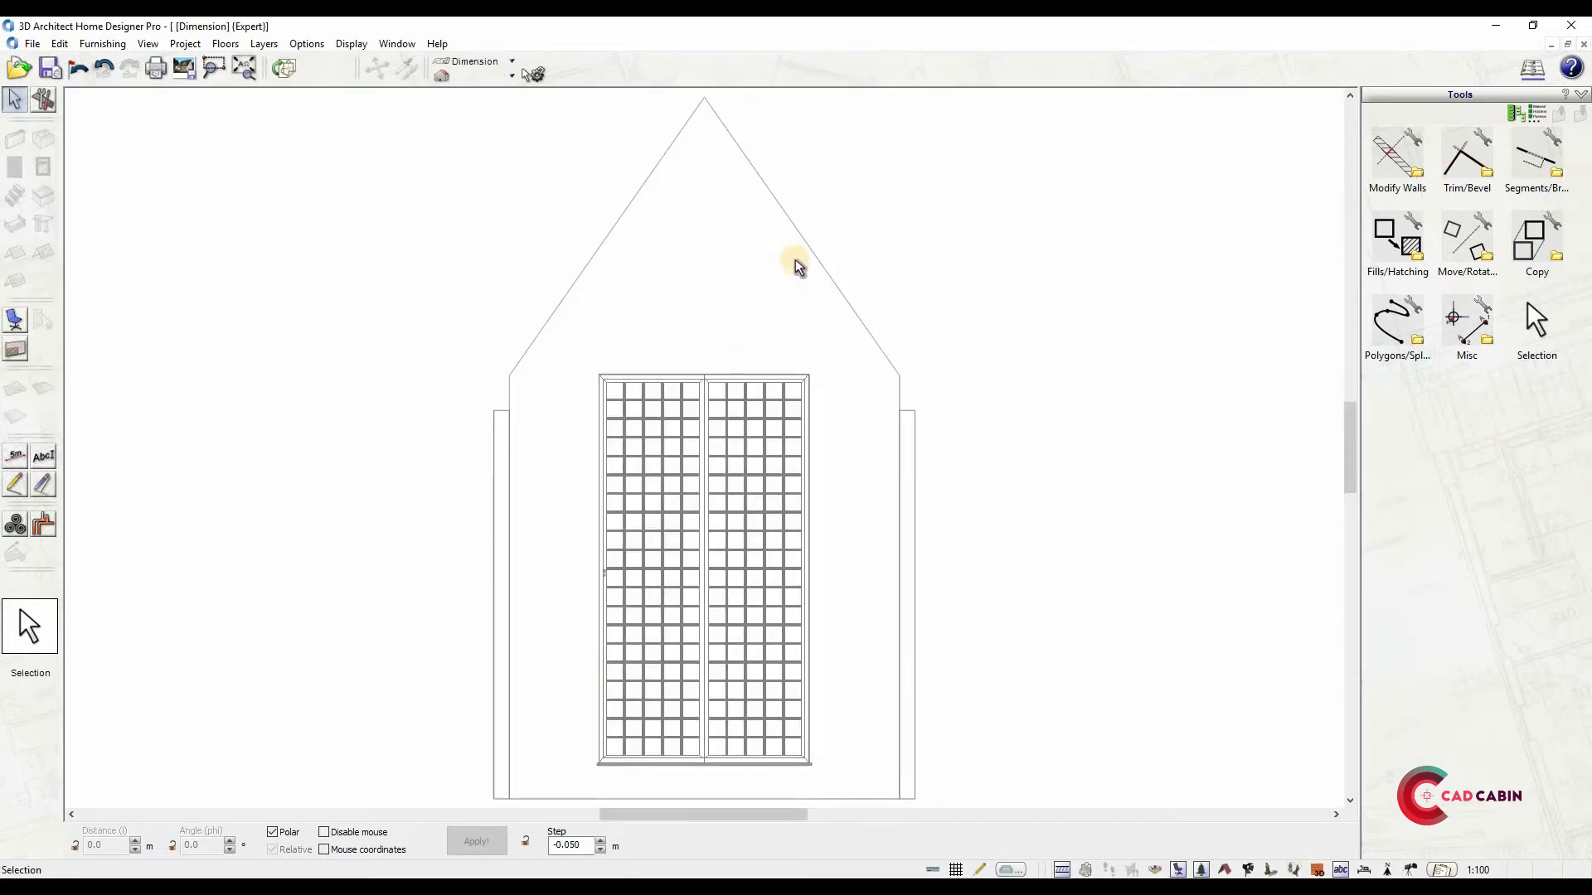
scroll(796, 255, "down", 1)
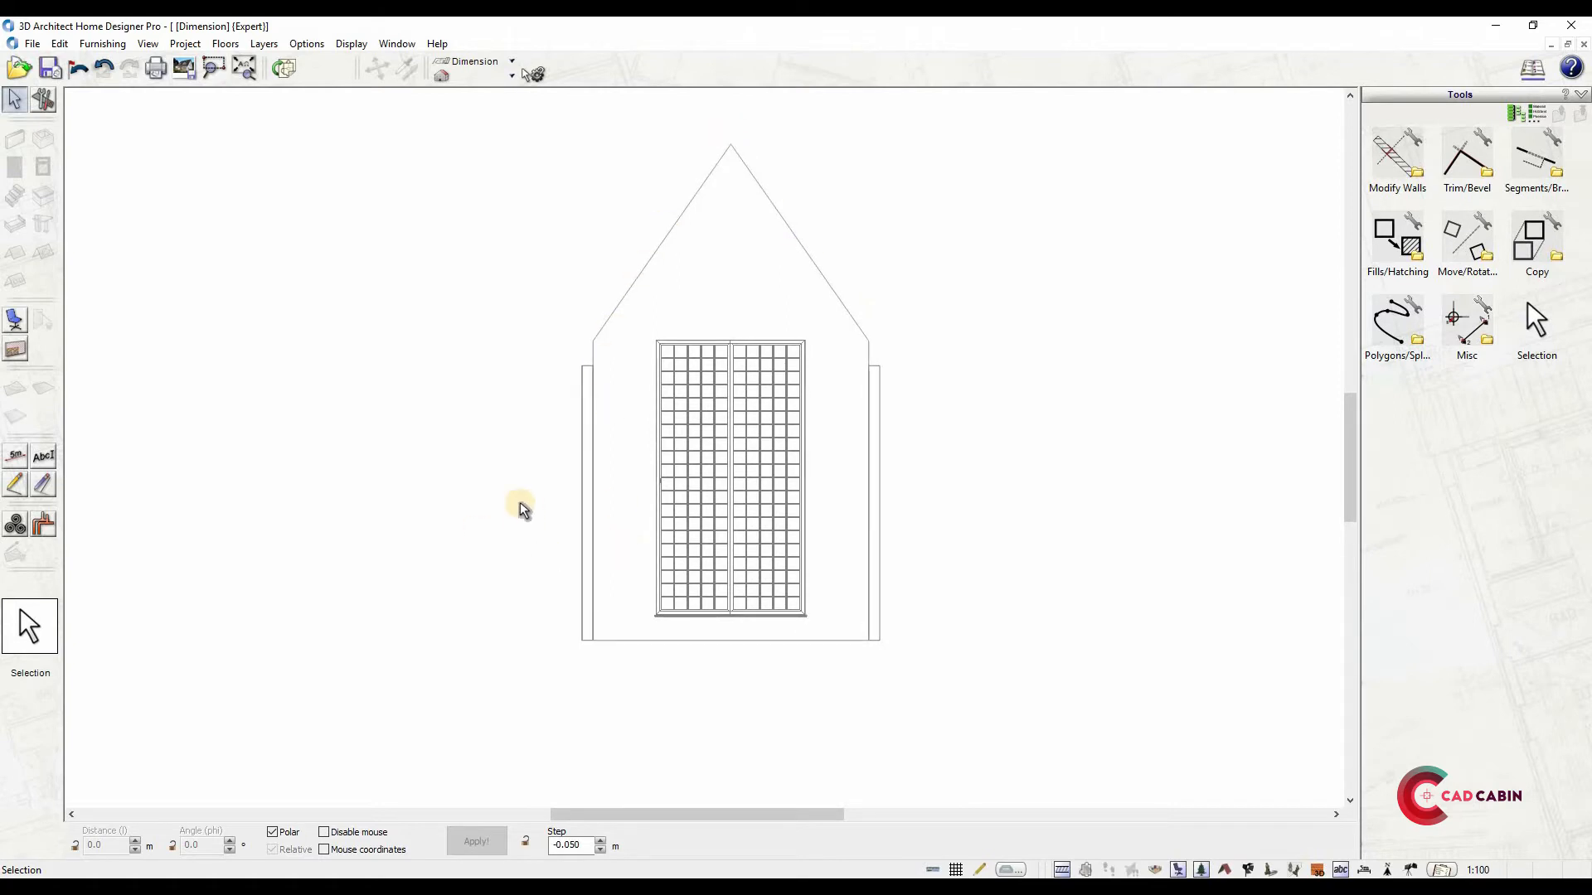
Trace a polygonal material area along the gable-shaped outline of the front wing's front wall in the elevation view
left_click(14, 355)
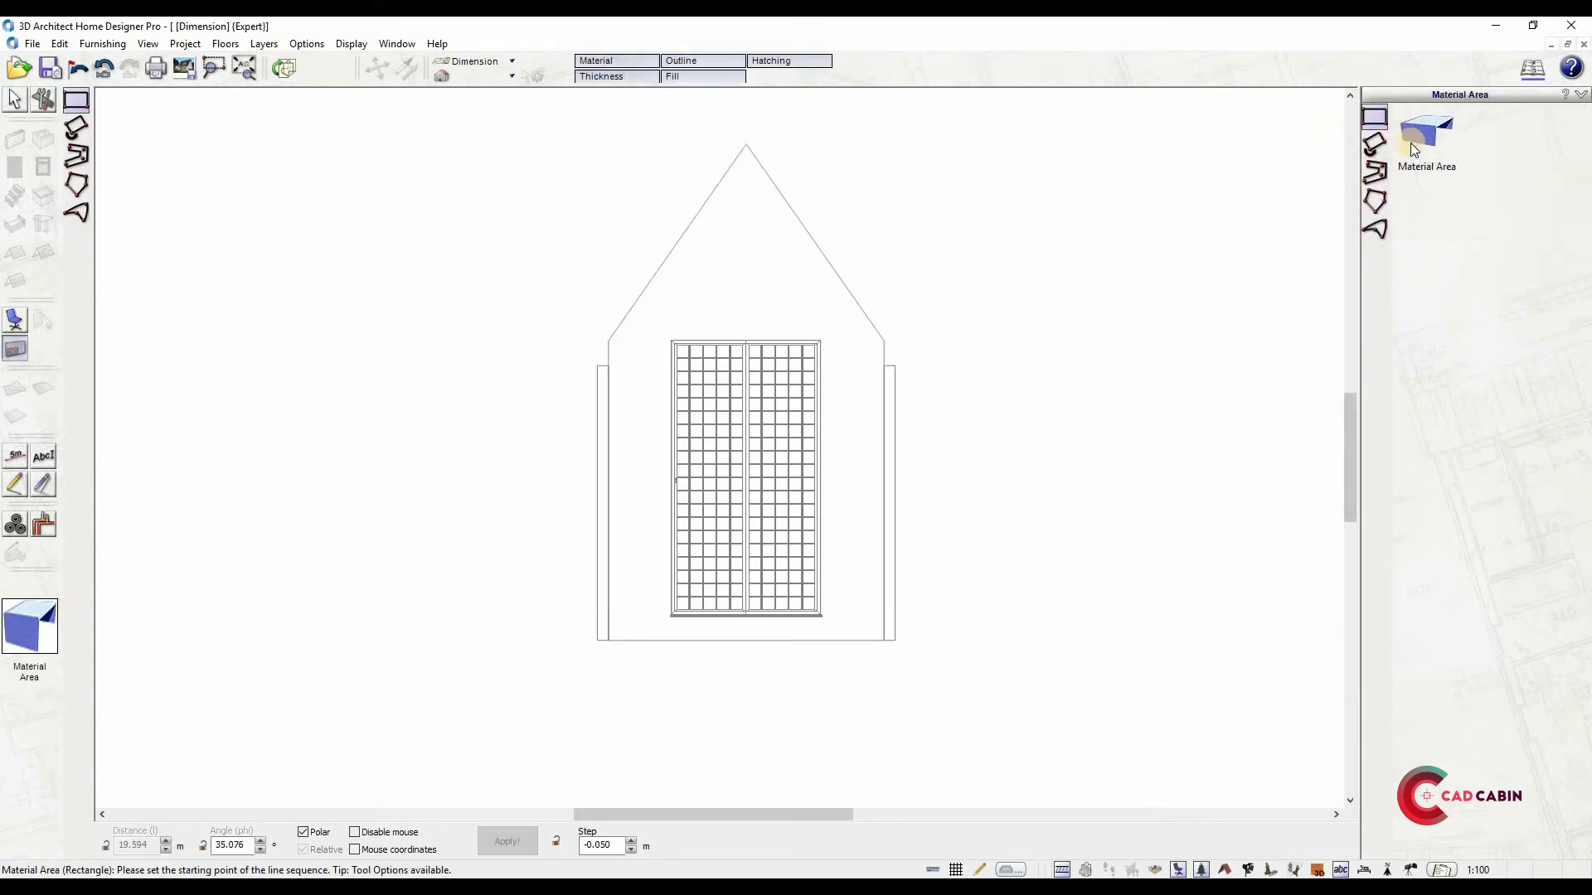
left_click(749, 142)
left_click(890, 336)
left_click(882, 637)
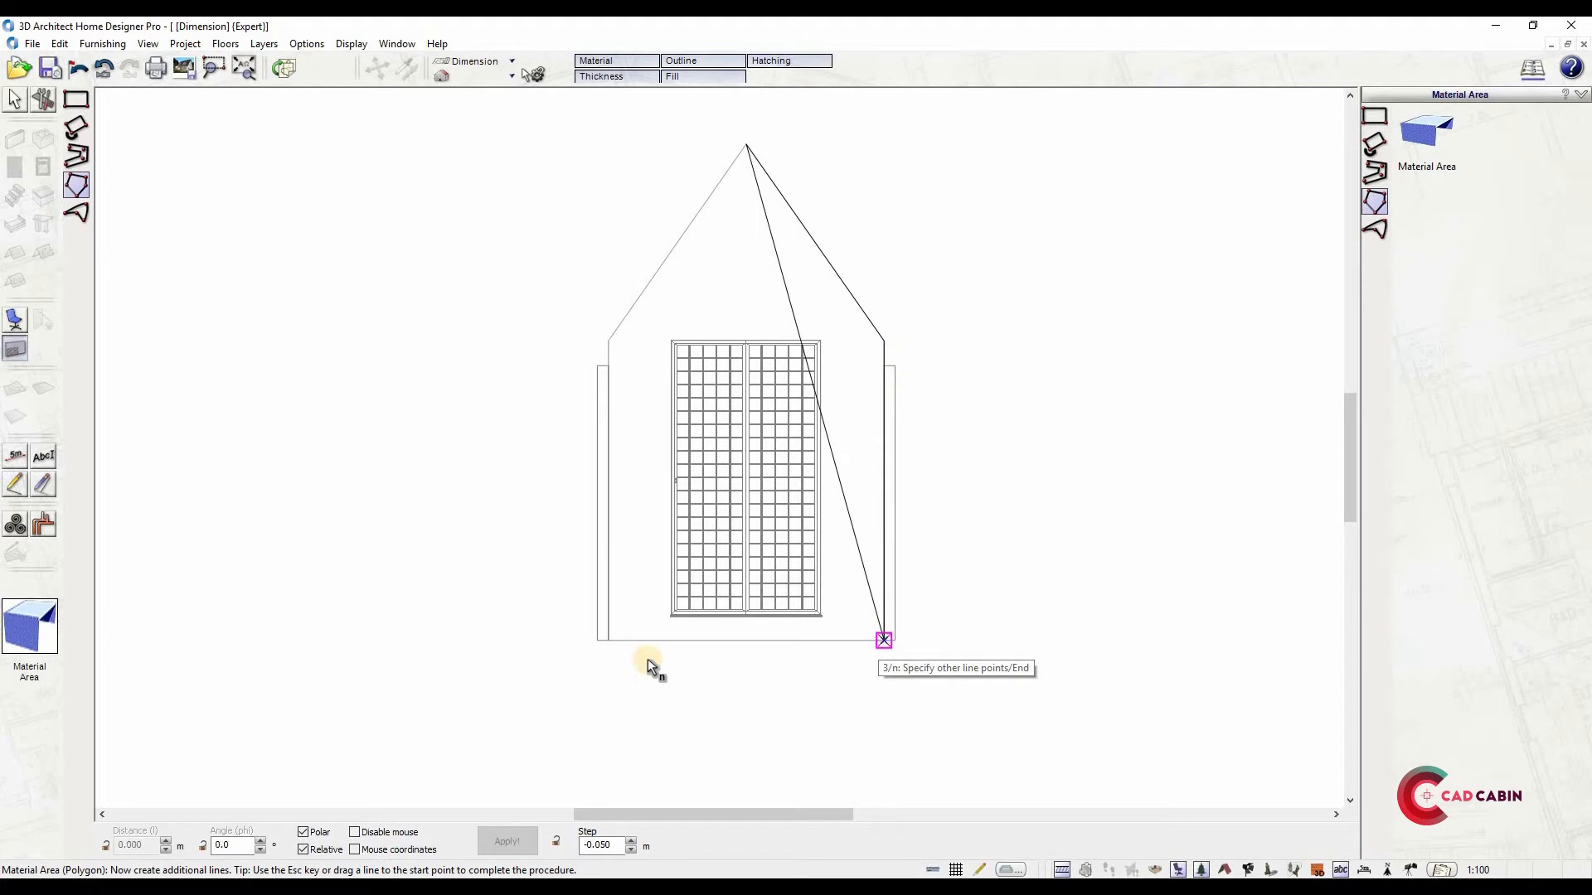
left_click(608, 640)
left_click(616, 308)
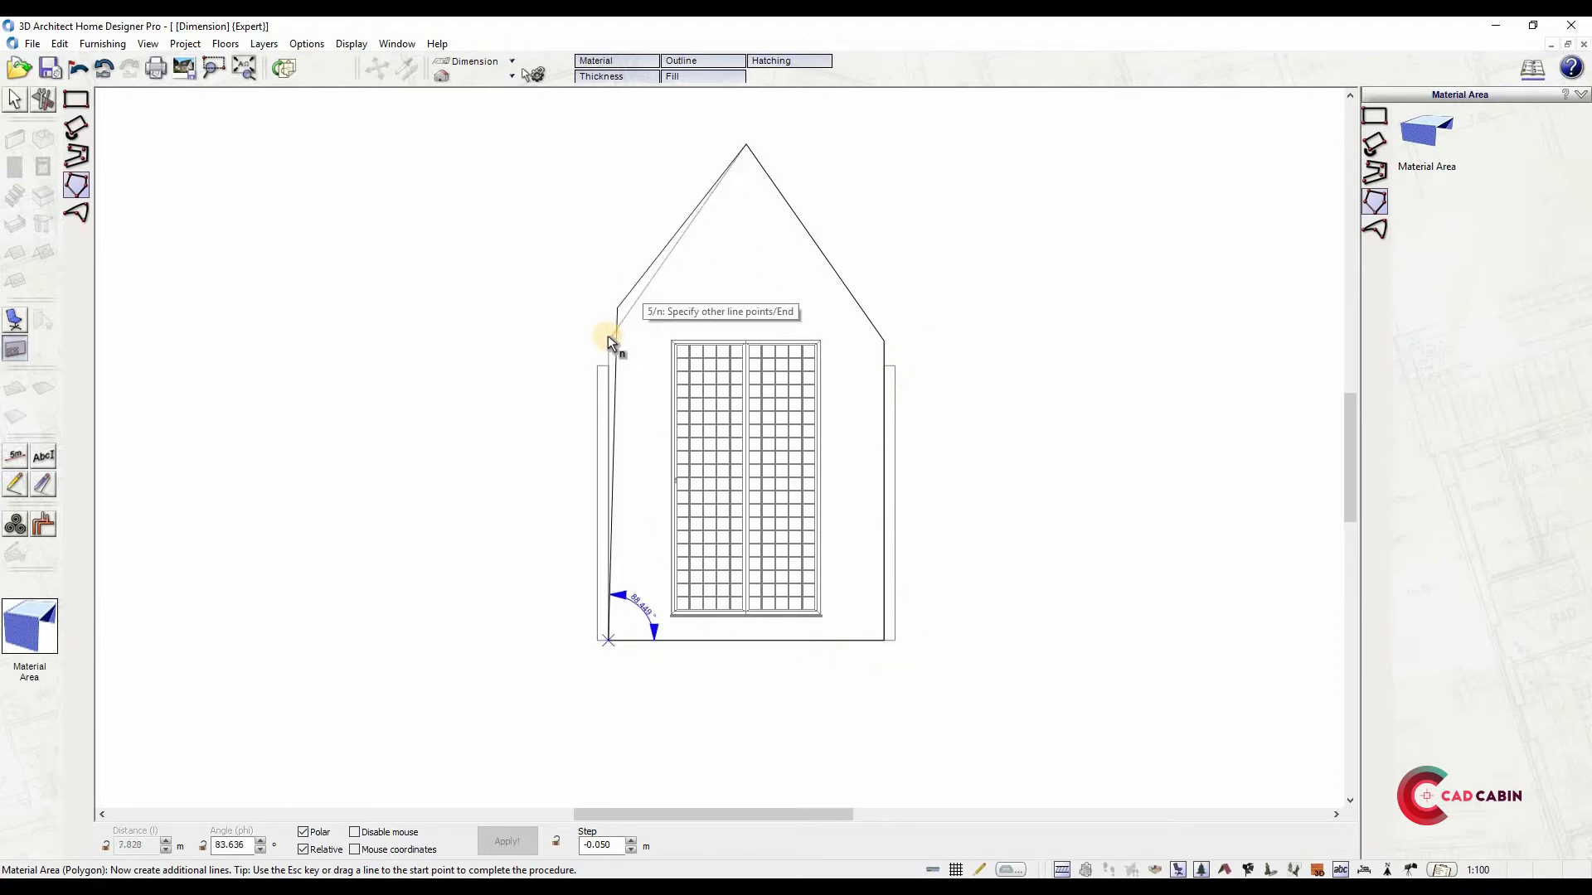
left_click(609, 339)
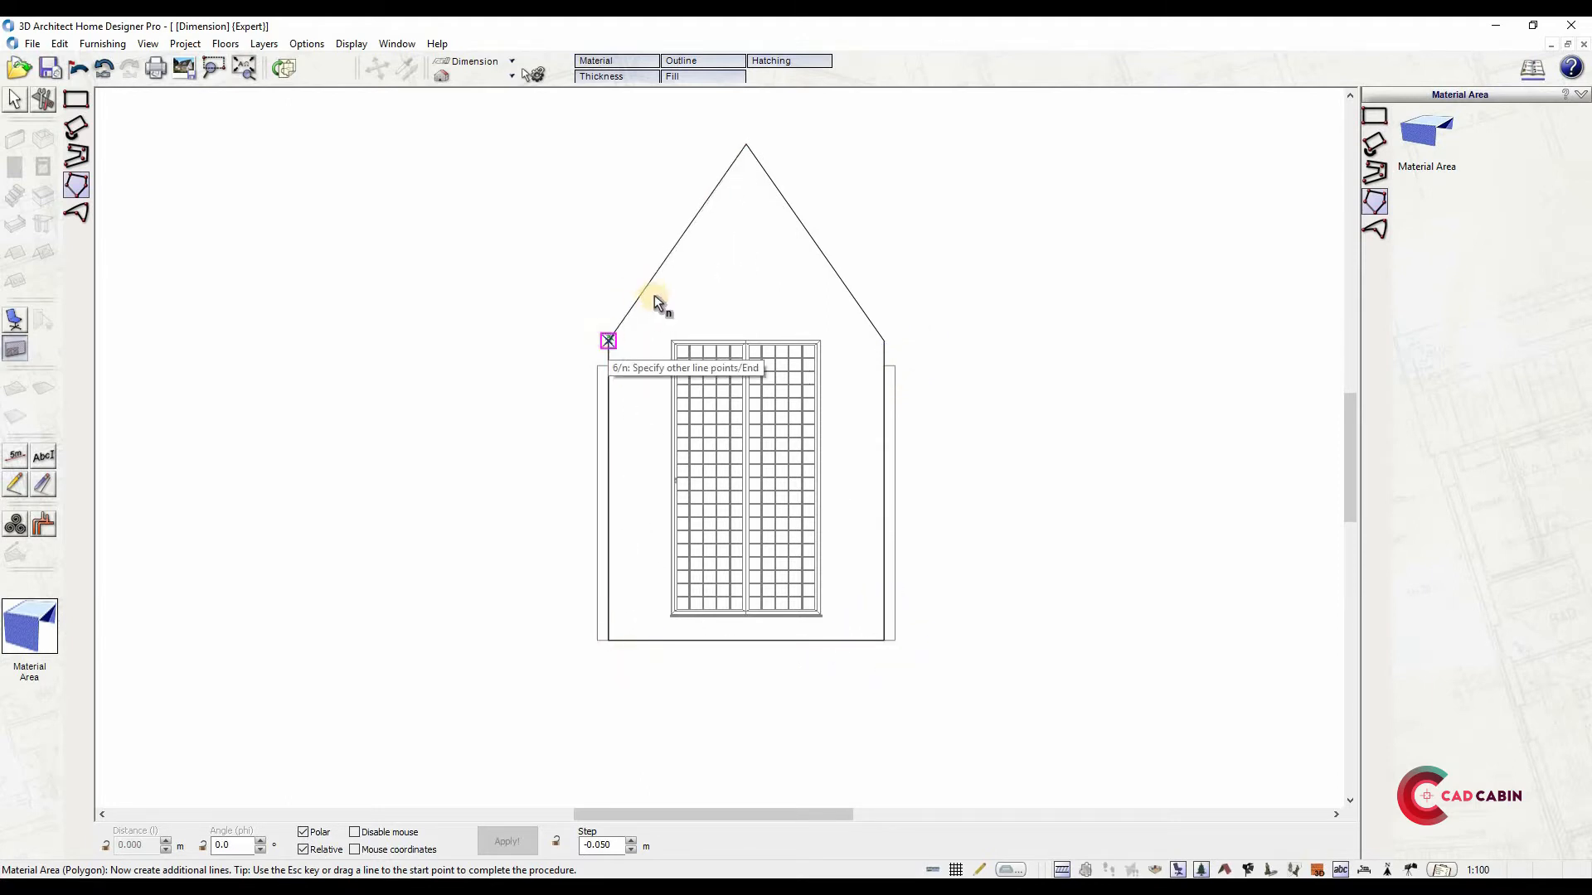
key("Escape")
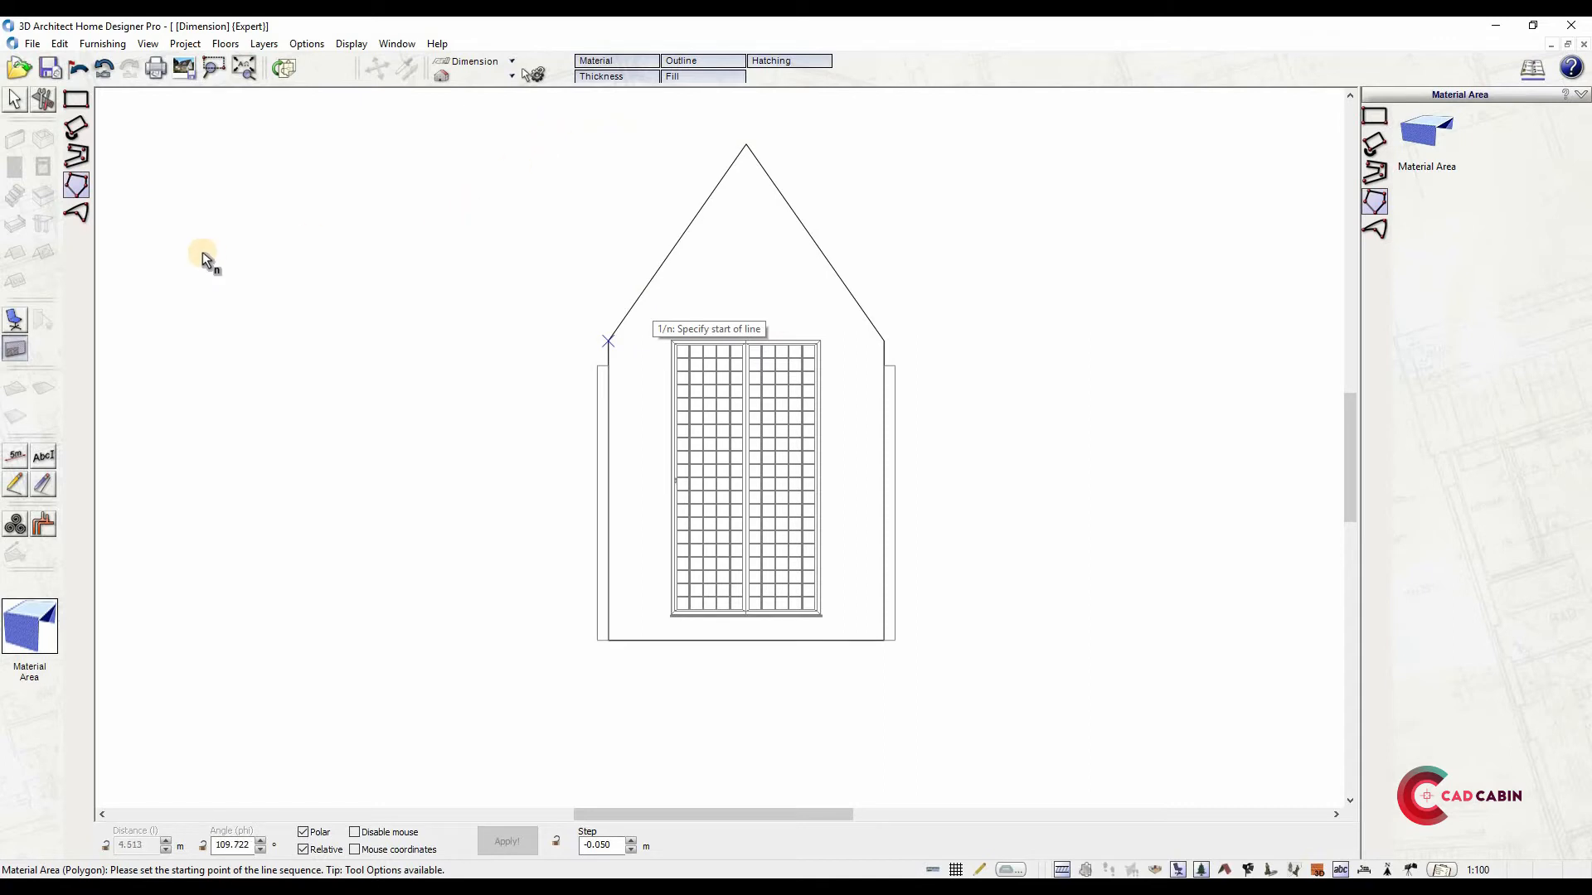
Return to the 3D view and apply the Bricks material to the front wing's front gable wall
left_click(285, 73)
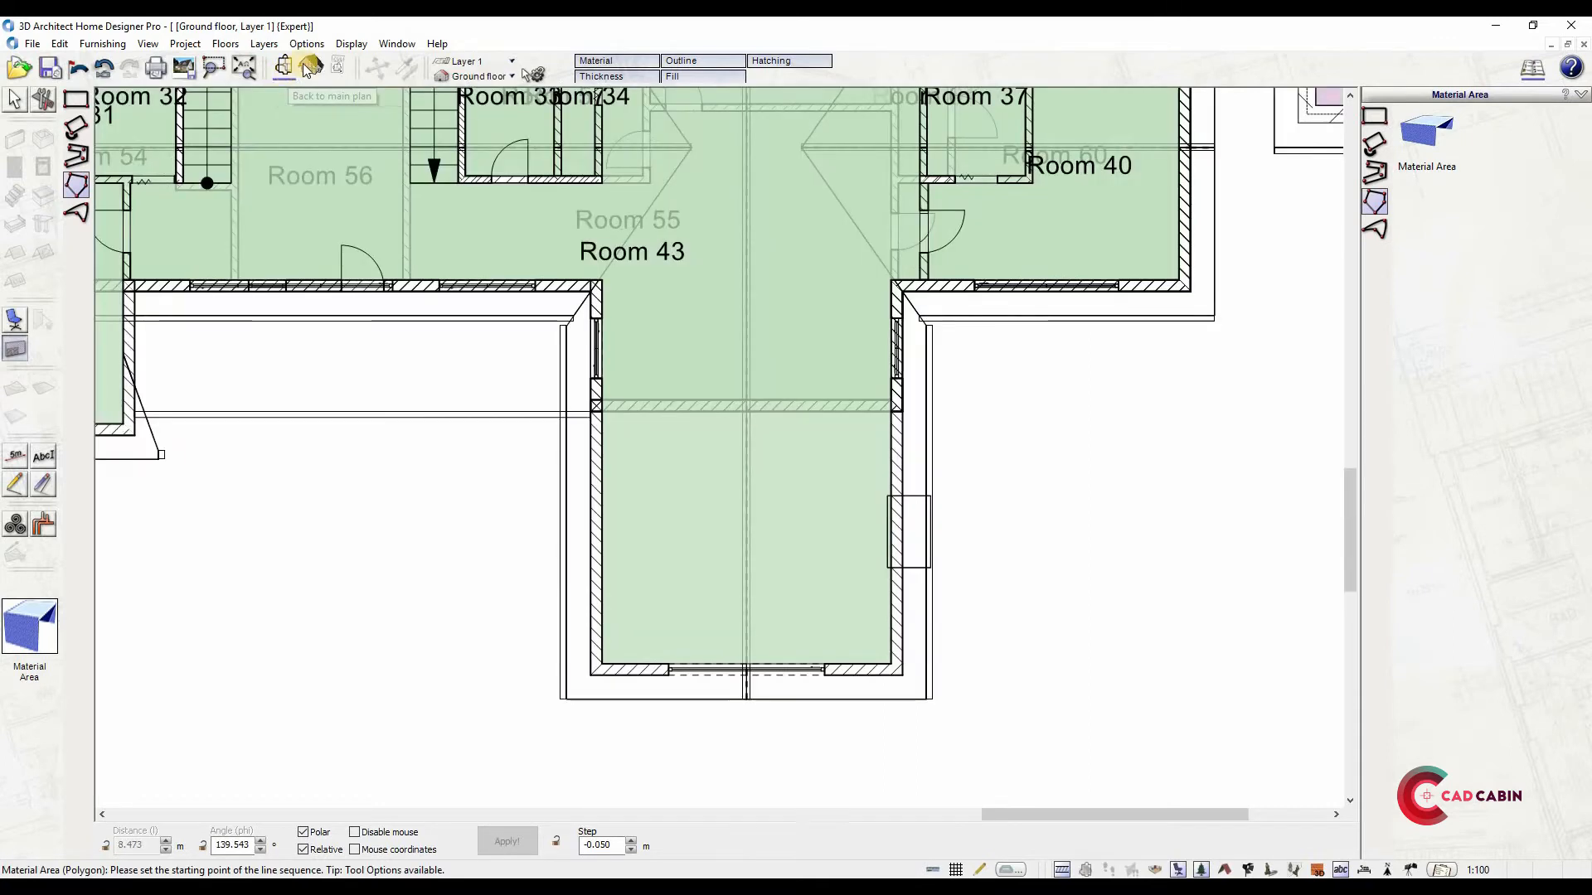
left_click(310, 73)
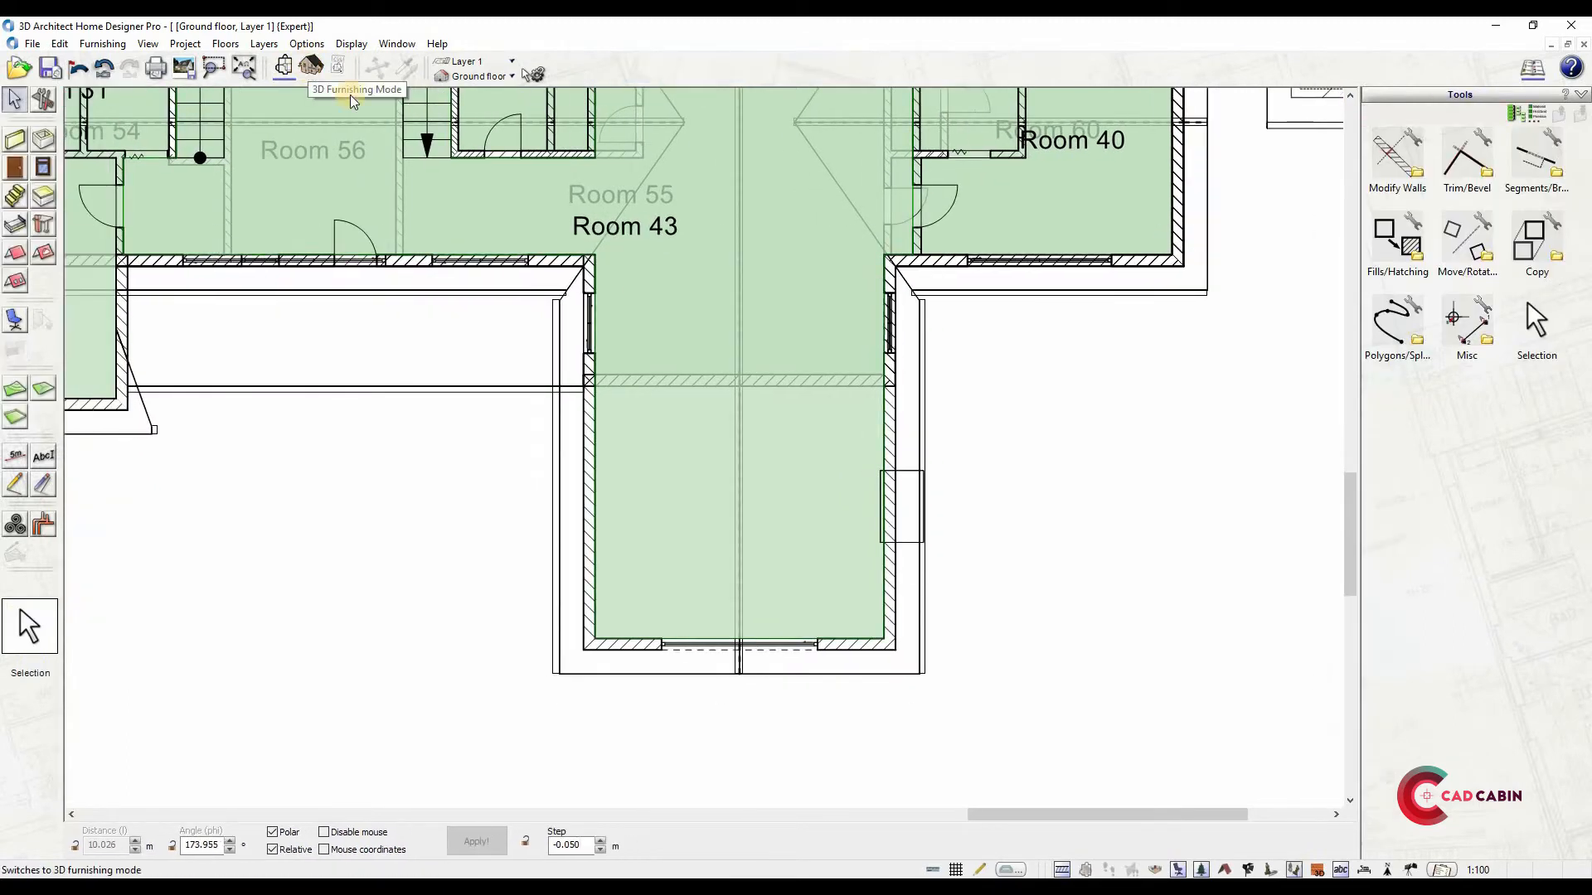
left_click(44, 321)
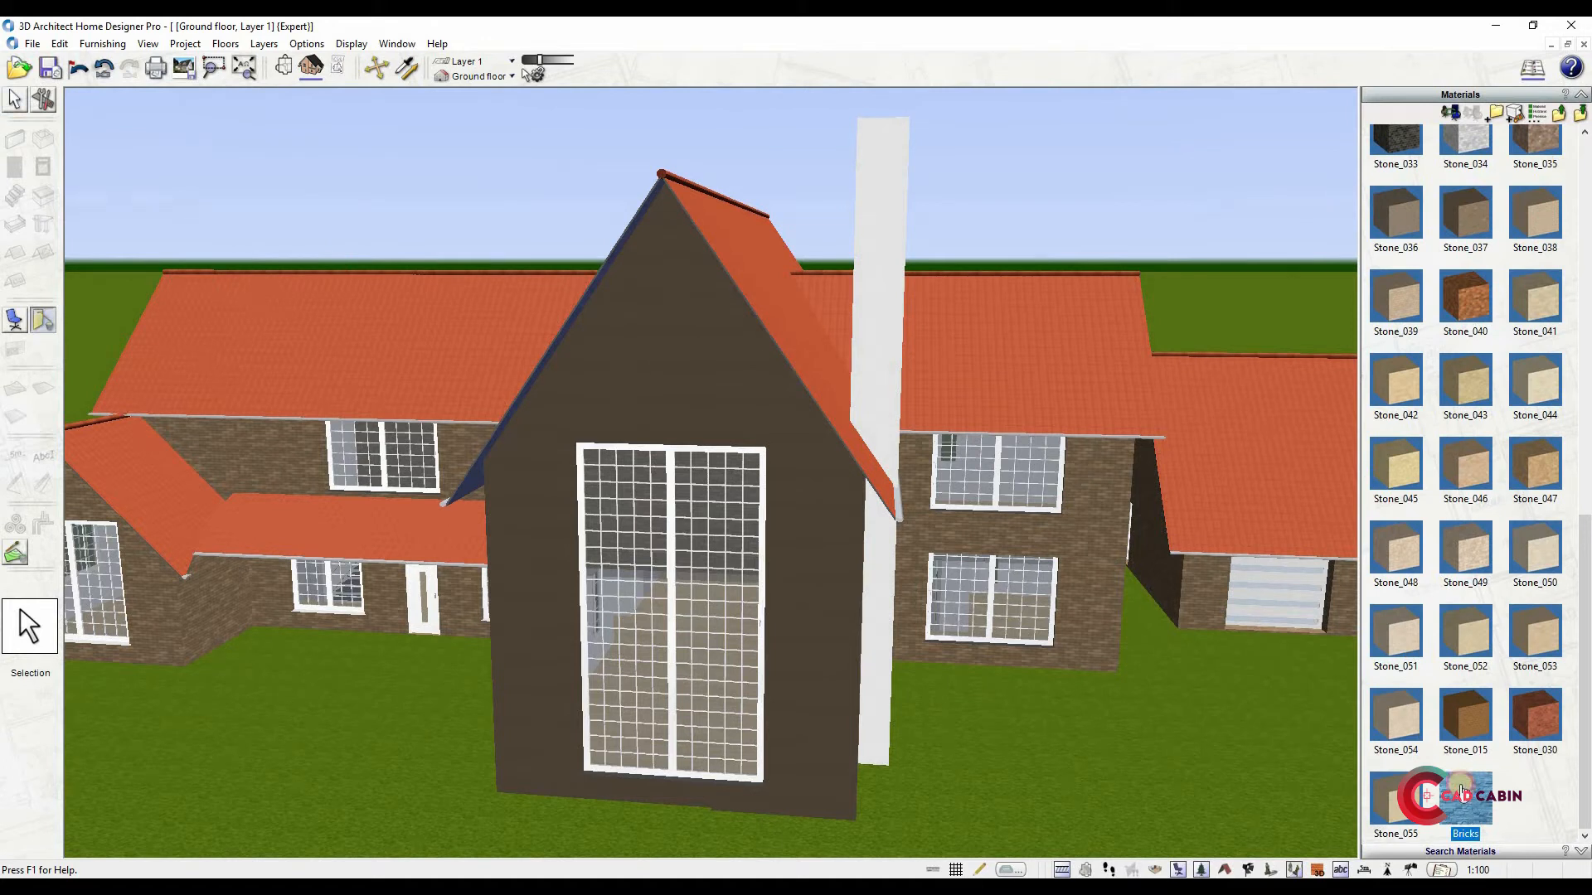
left_click_drag(1463, 819, 676, 372)
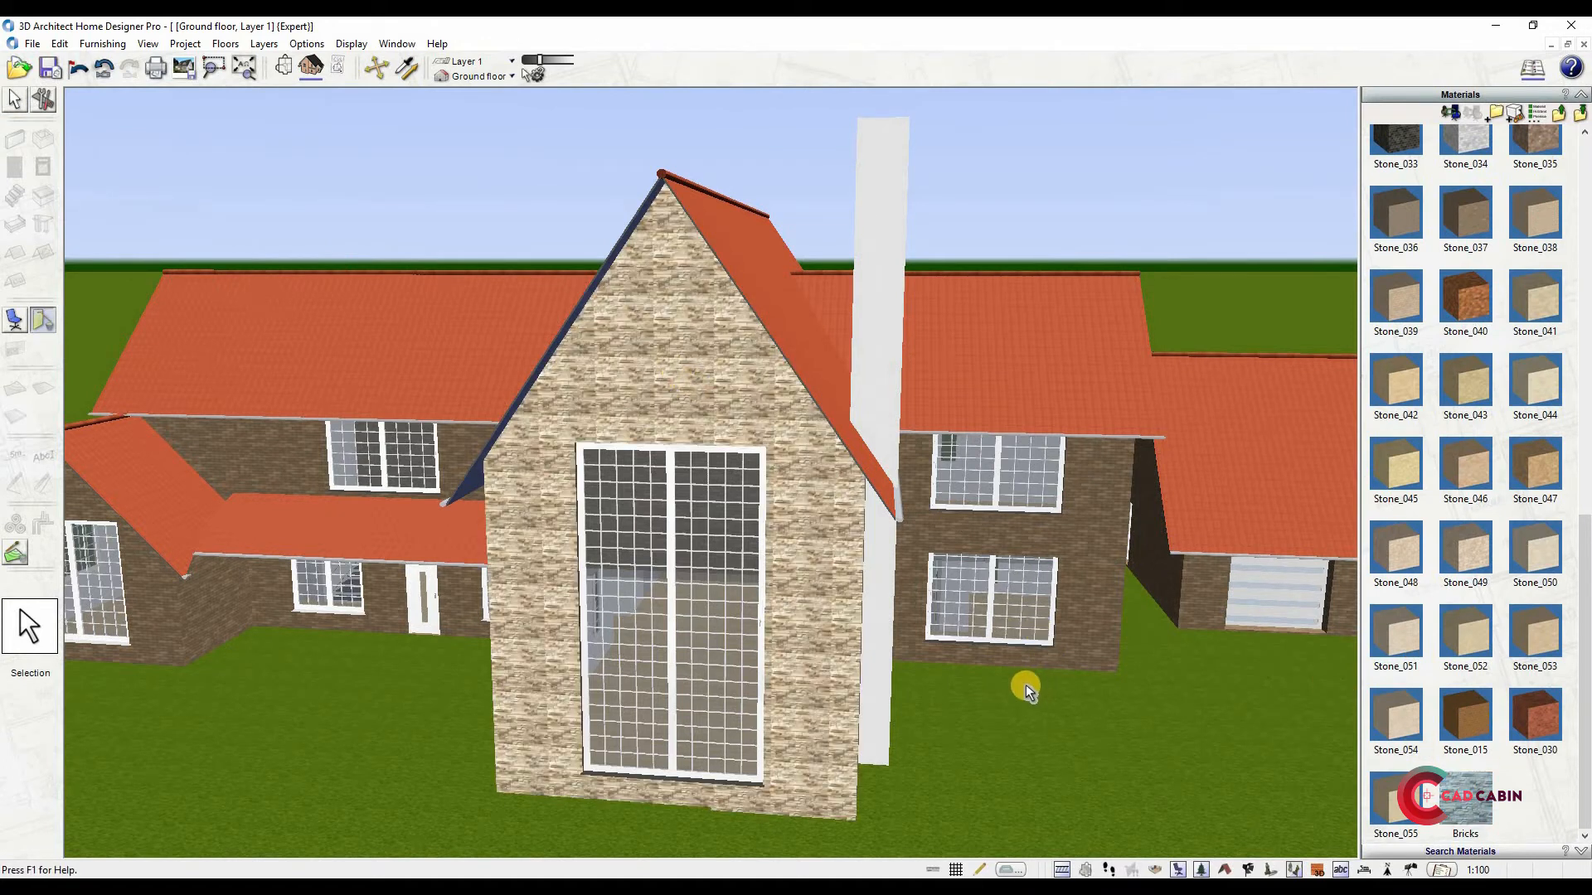
key("Escape")
Open the elevation view of a side wall of the front wing and outline its face with a polygonal material area
mouse_move(943, 630)
left_mouse_down()
mouse_move(892, 622)
mouse_move(952, 594)
mouse_move(974, 602)
mouse_move(972, 633)
left_mouse_up()
left_click(44, 320)
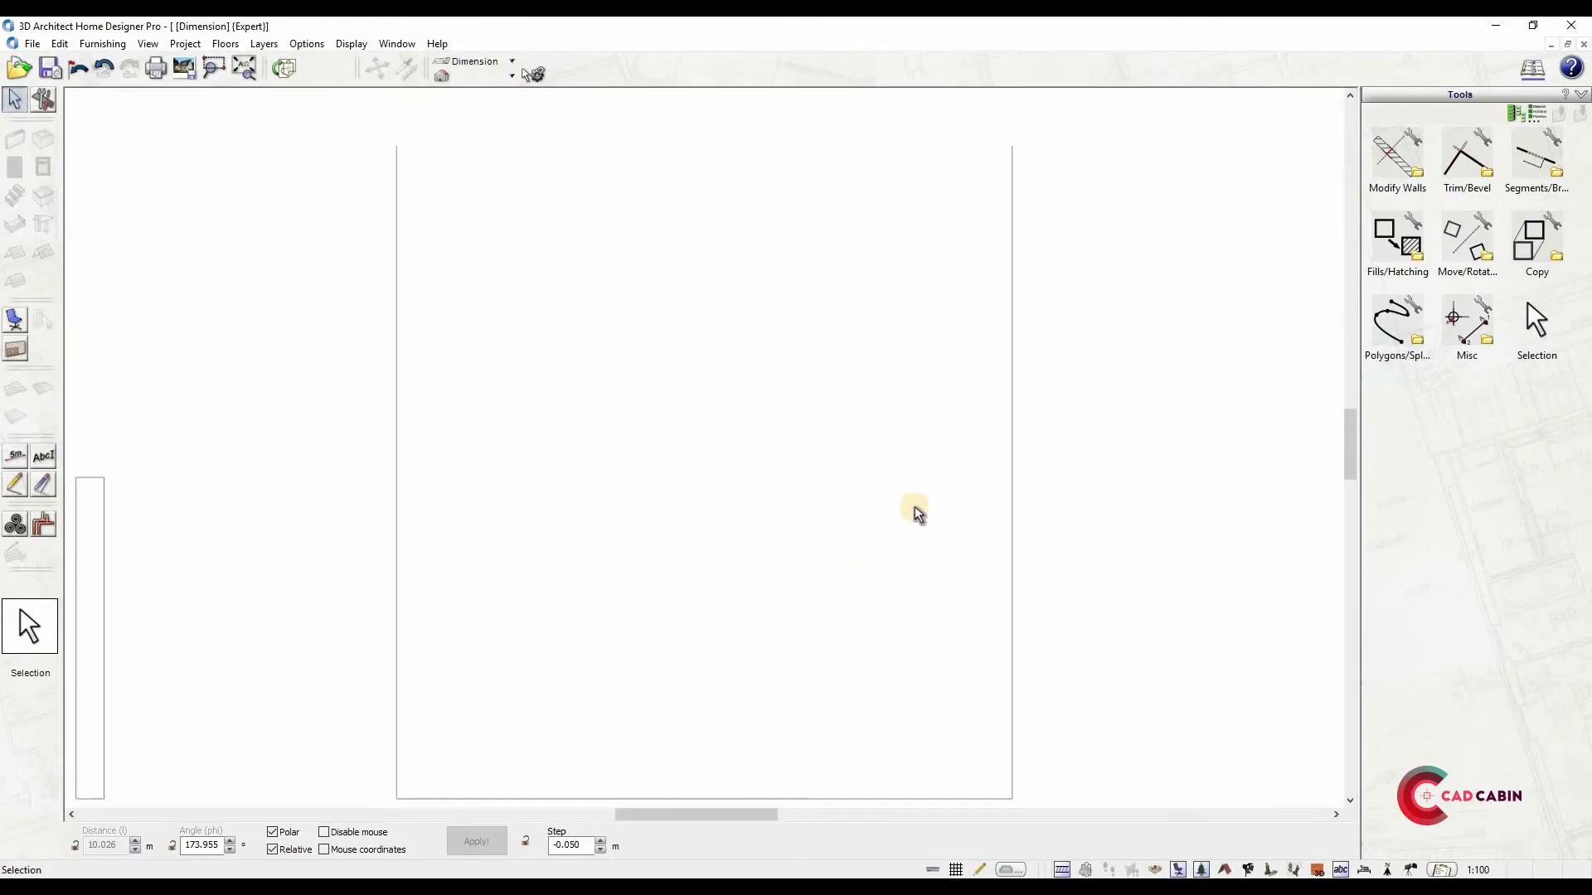
scroll(916, 514, "down", 2)
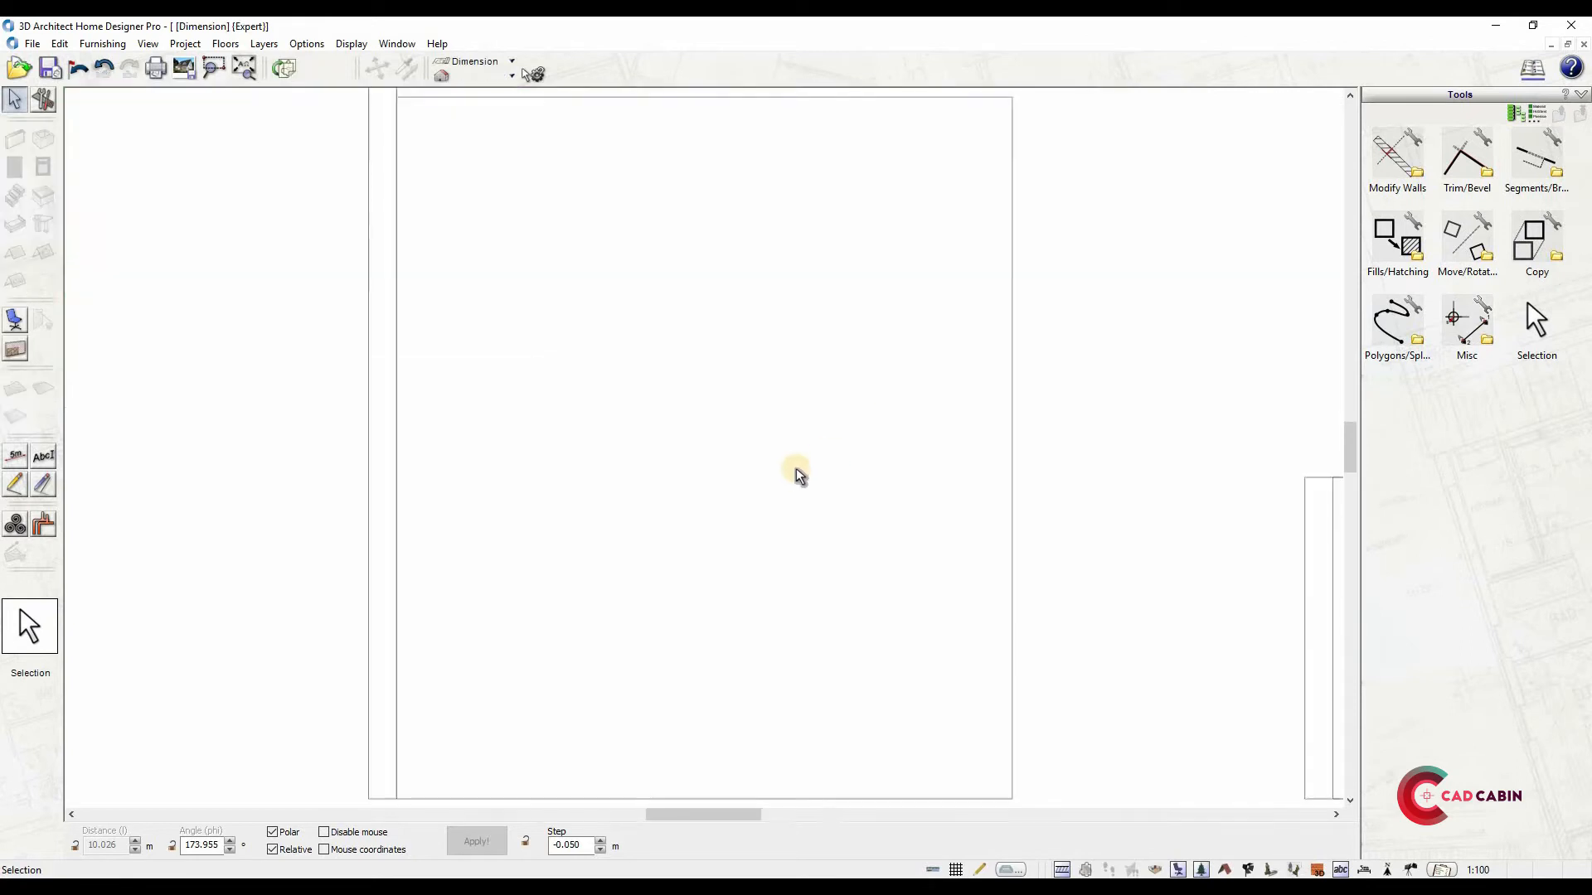
scroll(795, 469, "down", 2)
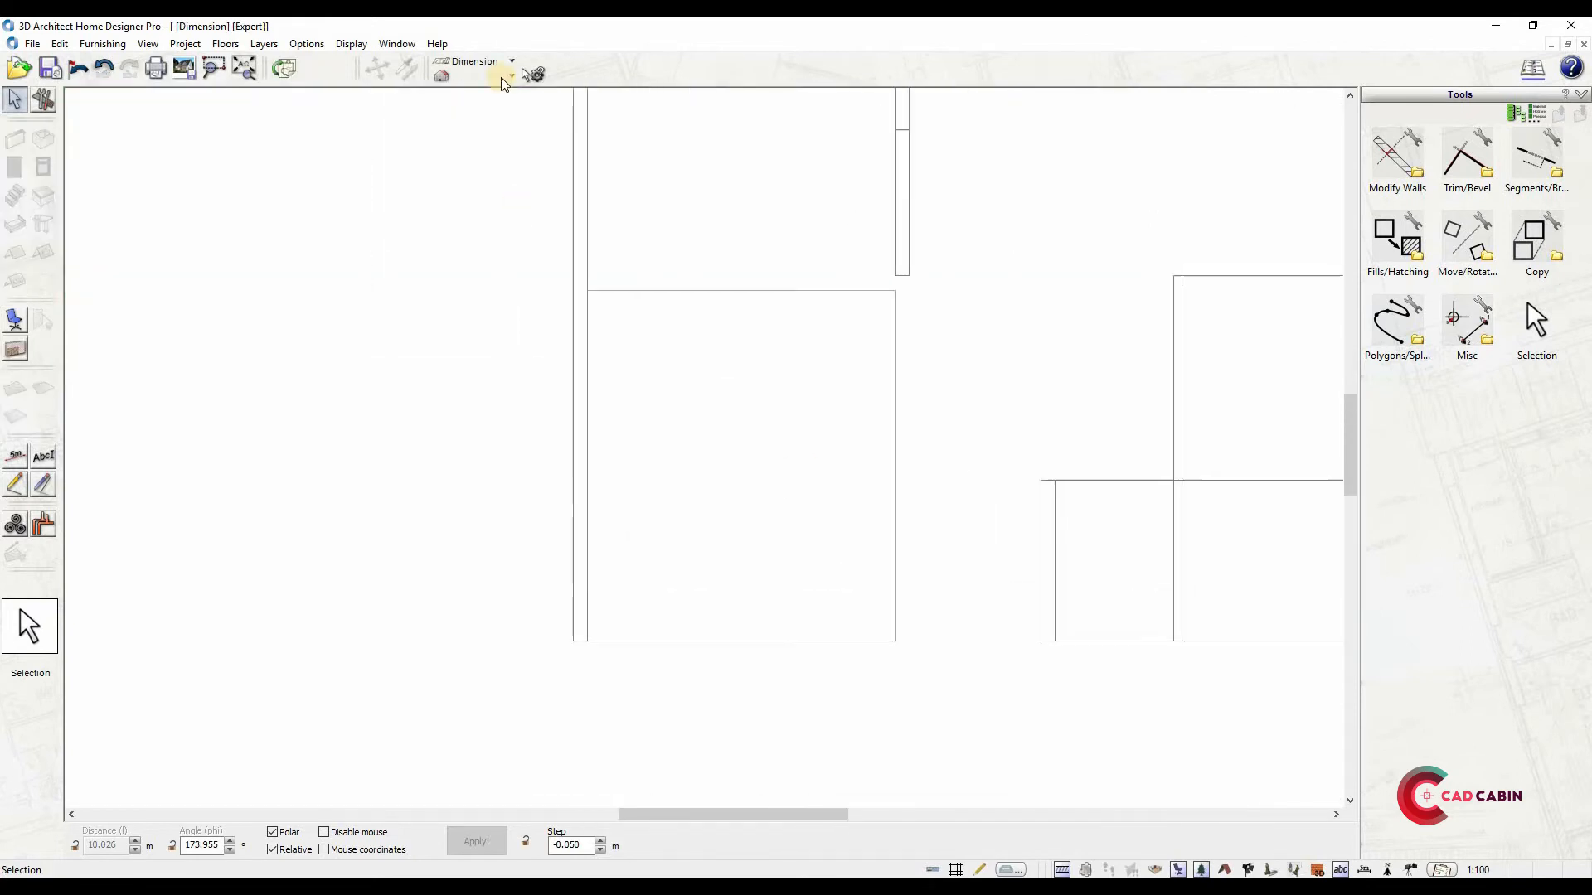
left_click(15, 348)
left_click(373, 379)
left_click(671, 376)
left_click(677, 697)
left_click(369, 695)
left_click(370, 343)
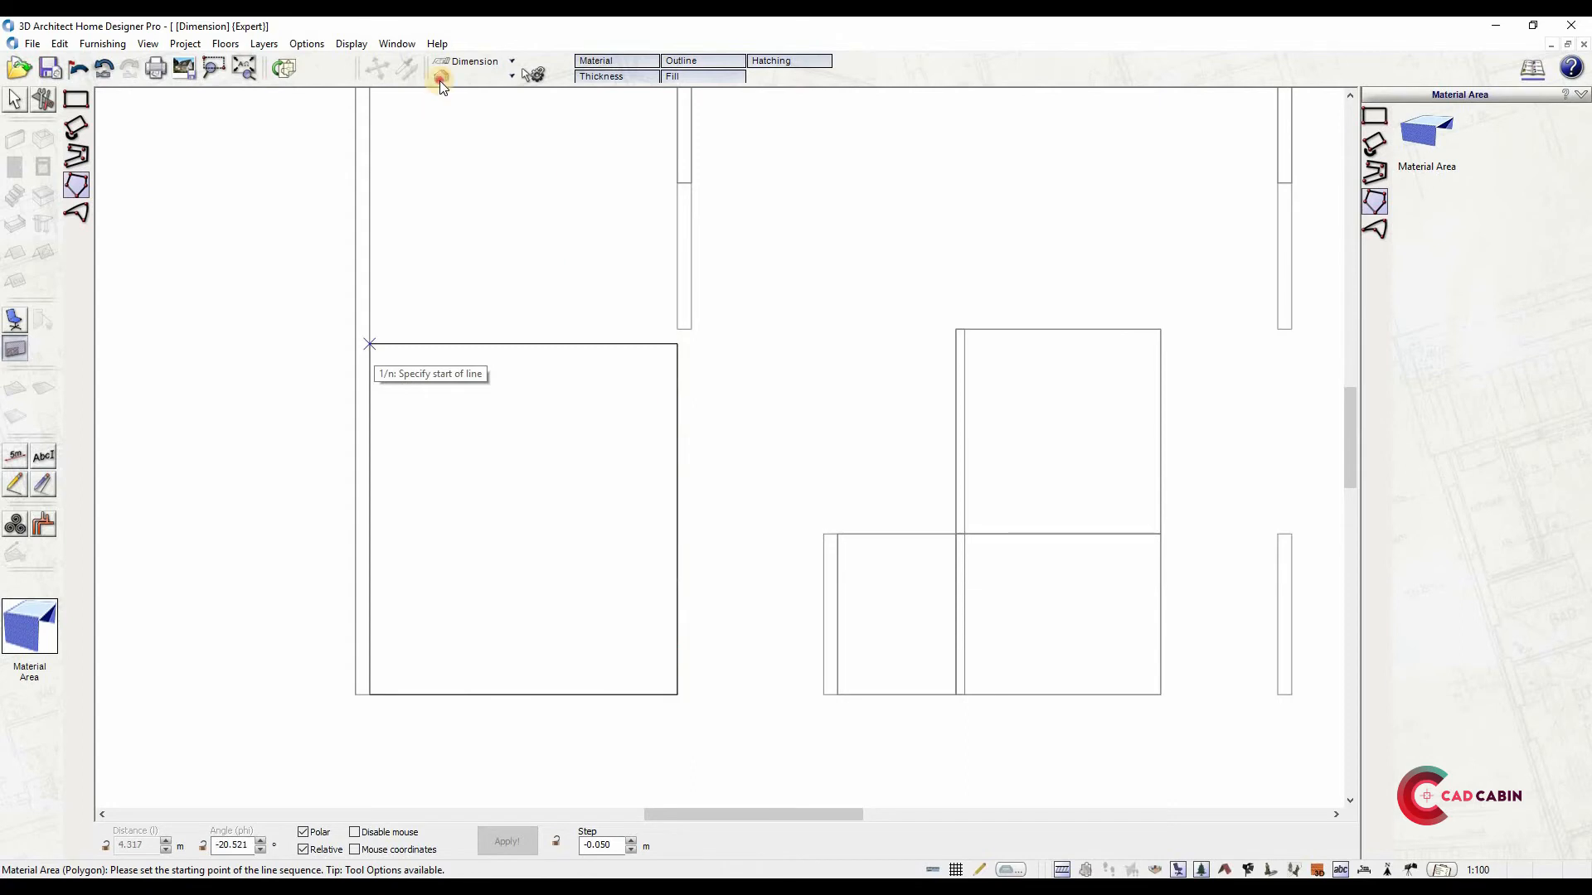
From the ground floor plan, open the elevation of the front wing's chimney-side wall and outline its face with a polygonal material area
left_click(286, 70)
left_click(896, 537)
left_click(338, 66)
left_click(15, 349)
left_click(559, 232)
left_click(992, 231)
left_click(991, 727)
left_click(556, 727)
key("Escape")
Draw a rectangular material area over the side wall's face in its elevation view and return to the 3D view
left_click(557, 213)
left_click(1372, 117)
left_click(558, 214)
left_click(992, 710)
left_click(283, 67)
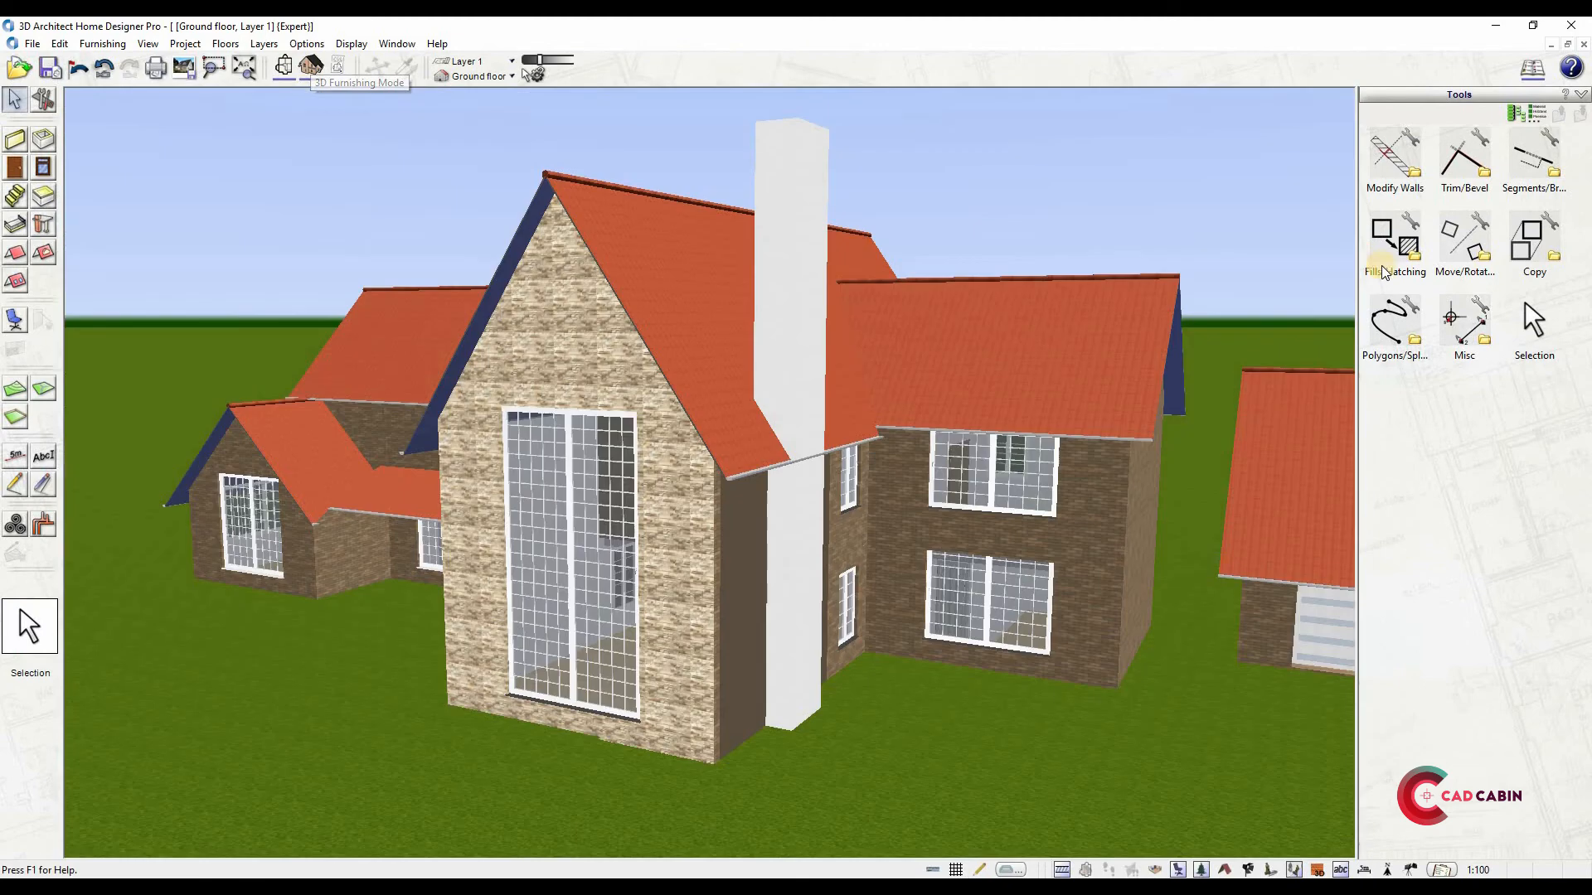
Apply the Bricks material to the front wing's chimney-side wall and the chimney
left_click(43, 320)
left_click_drag(748, 602, 746, 588)
right_click_drag(747, 589, 1069, 522)
scroll(1069, 523, "down", 5)
scroll(1069, 522, "up", 3)
left_click(1462, 798)
scroll(1481, 542, "up", 3)
scroll(1480, 542, "down", 3)
left_click_drag(1462, 797, 680, 407)
scroll(618, 415, "up", 3)
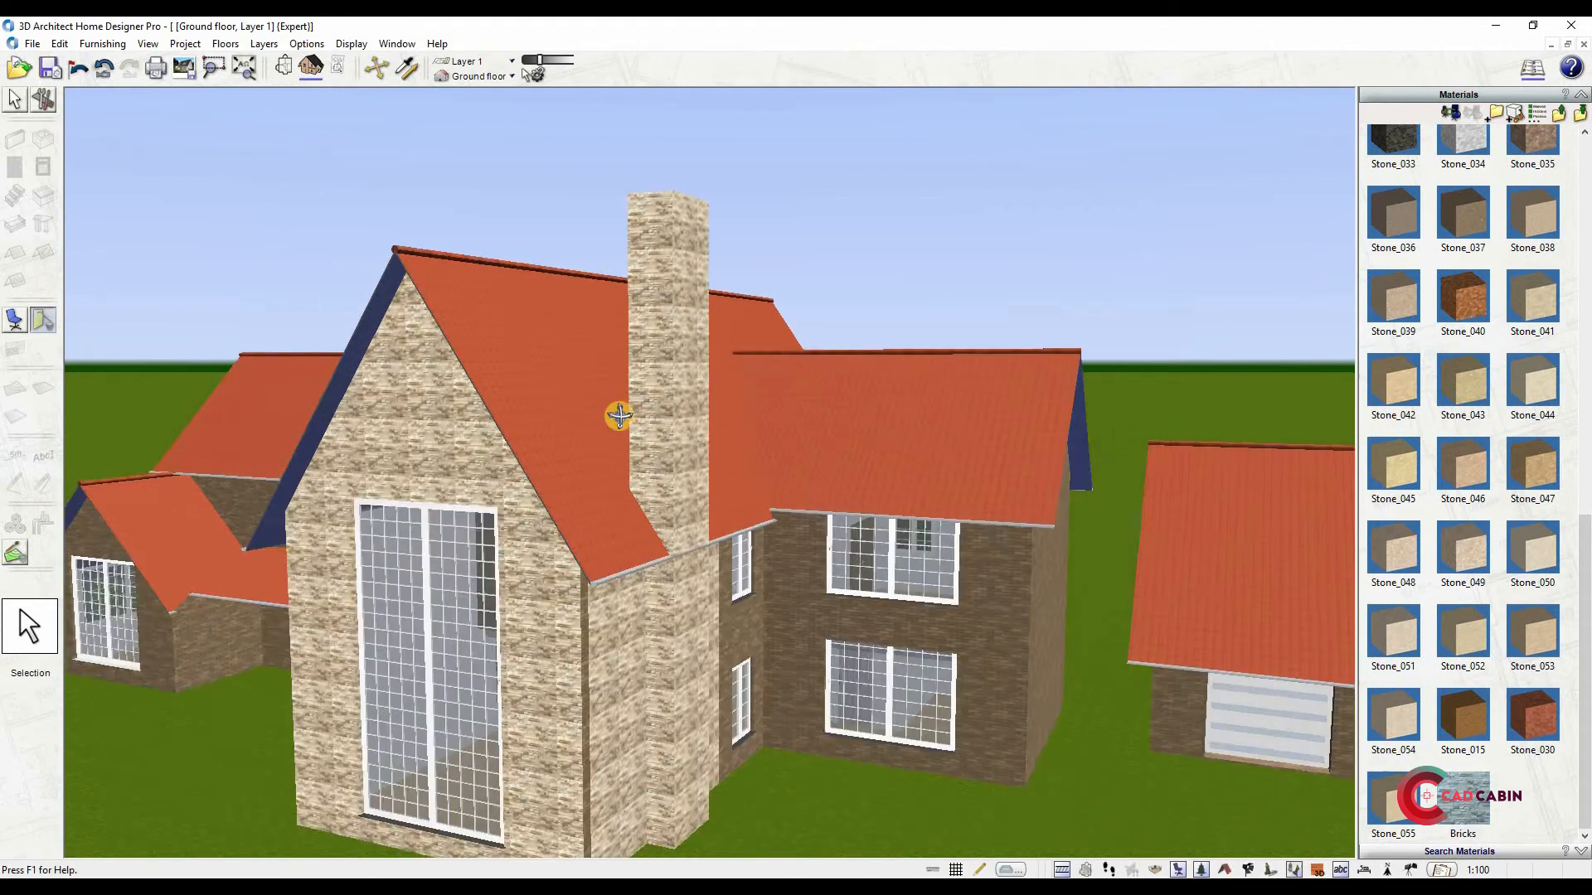
Apply the Bricks material to the remaining stone-clad faces, including the garage's gable wall facing the house
right_click_drag(618, 415, 1304, 724)
left_click_drag(1462, 797, 623, 348)
right_click_drag(623, 348, 1169, 423)
left_click_drag(1468, 797, 559, 446)
left_click(1464, 796)
scroll(1165, 499, "down", 5)
Examine the whole house and its finishes from the front and from a distance in the 3D view
right_click_drag(1165, 499, 984, 498)
middle_click_drag(984, 497, 746, 589)
left_click(1554, 130)
left_click(1561, 116)
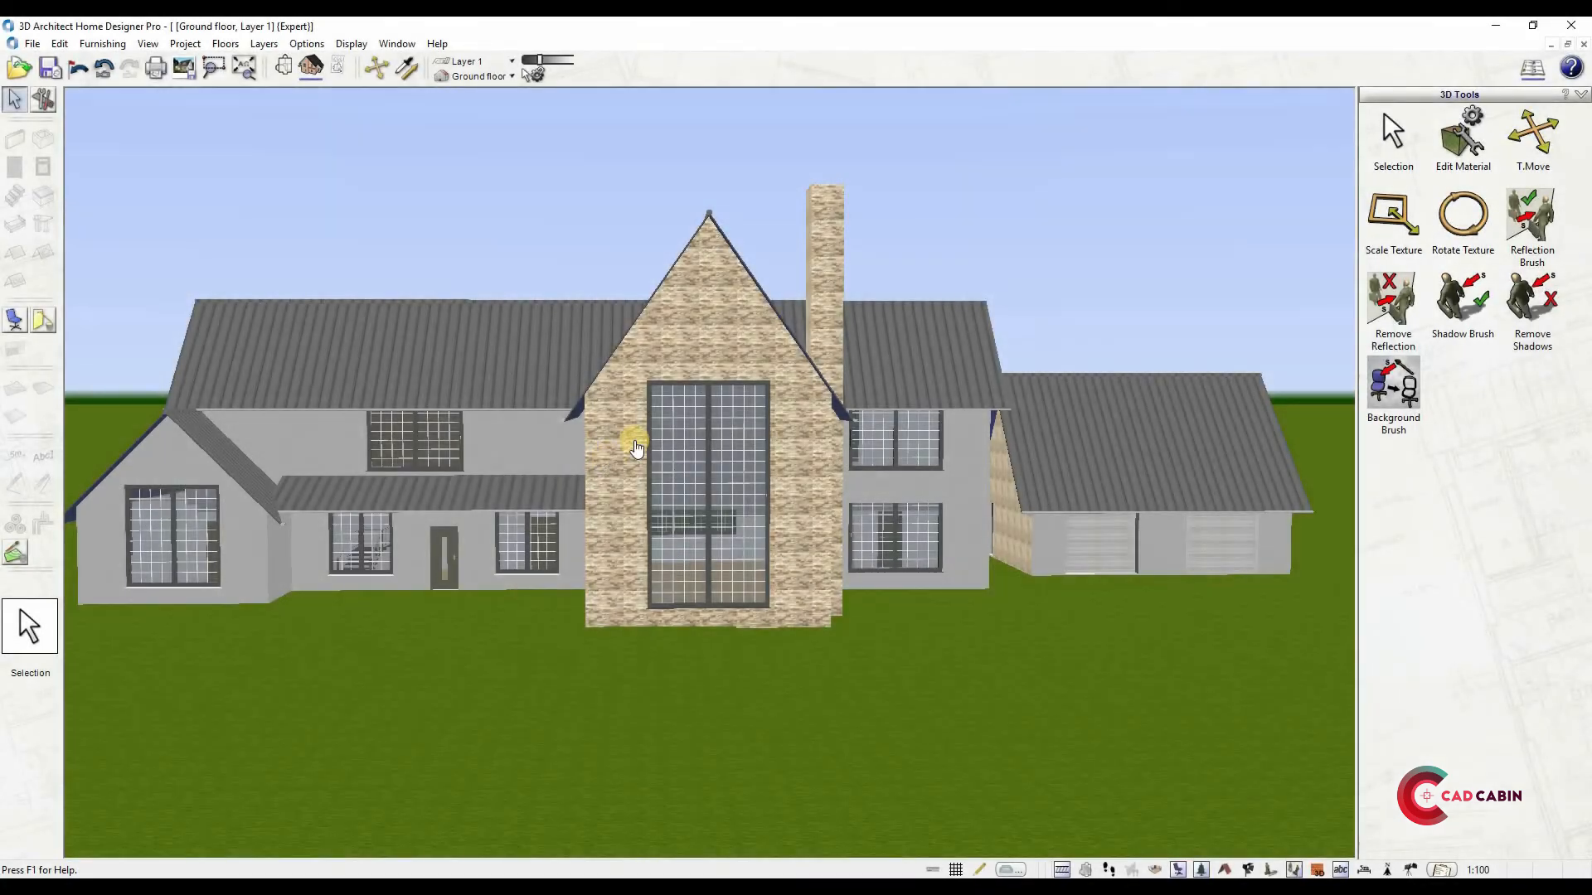
right_click_drag(612, 437, 567, 324)
scroll(655, 303, "down", 5)
right_click_drag(709, 375, 549, 373)
left_click(507, 313)
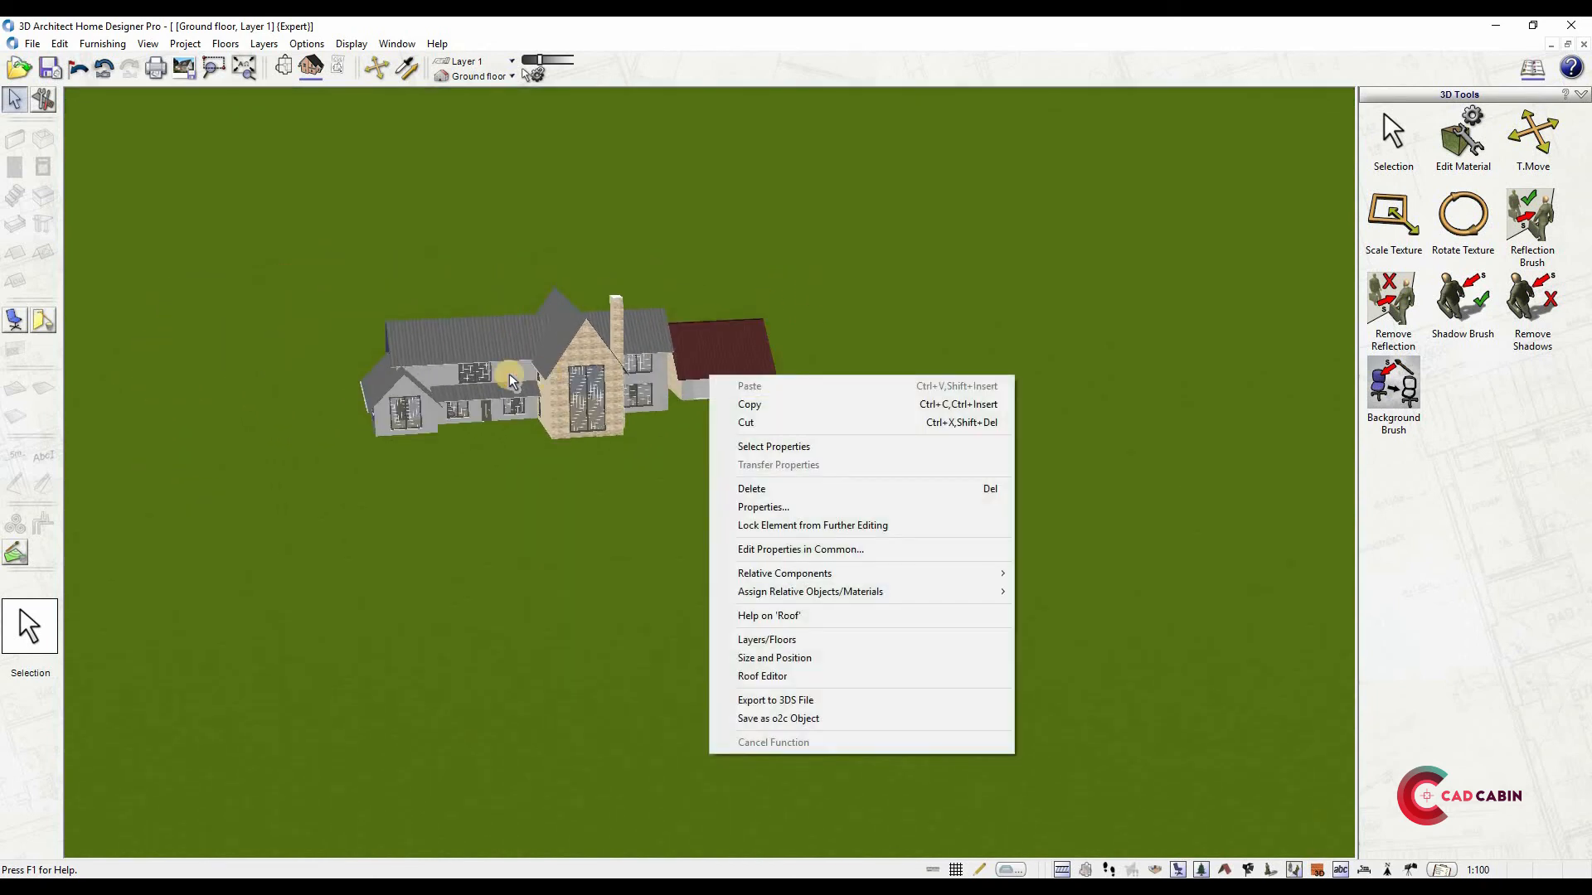
left_click(510, 382)
scroll(516, 383, "up", 5)
scroll(666, 404, "down", 5)
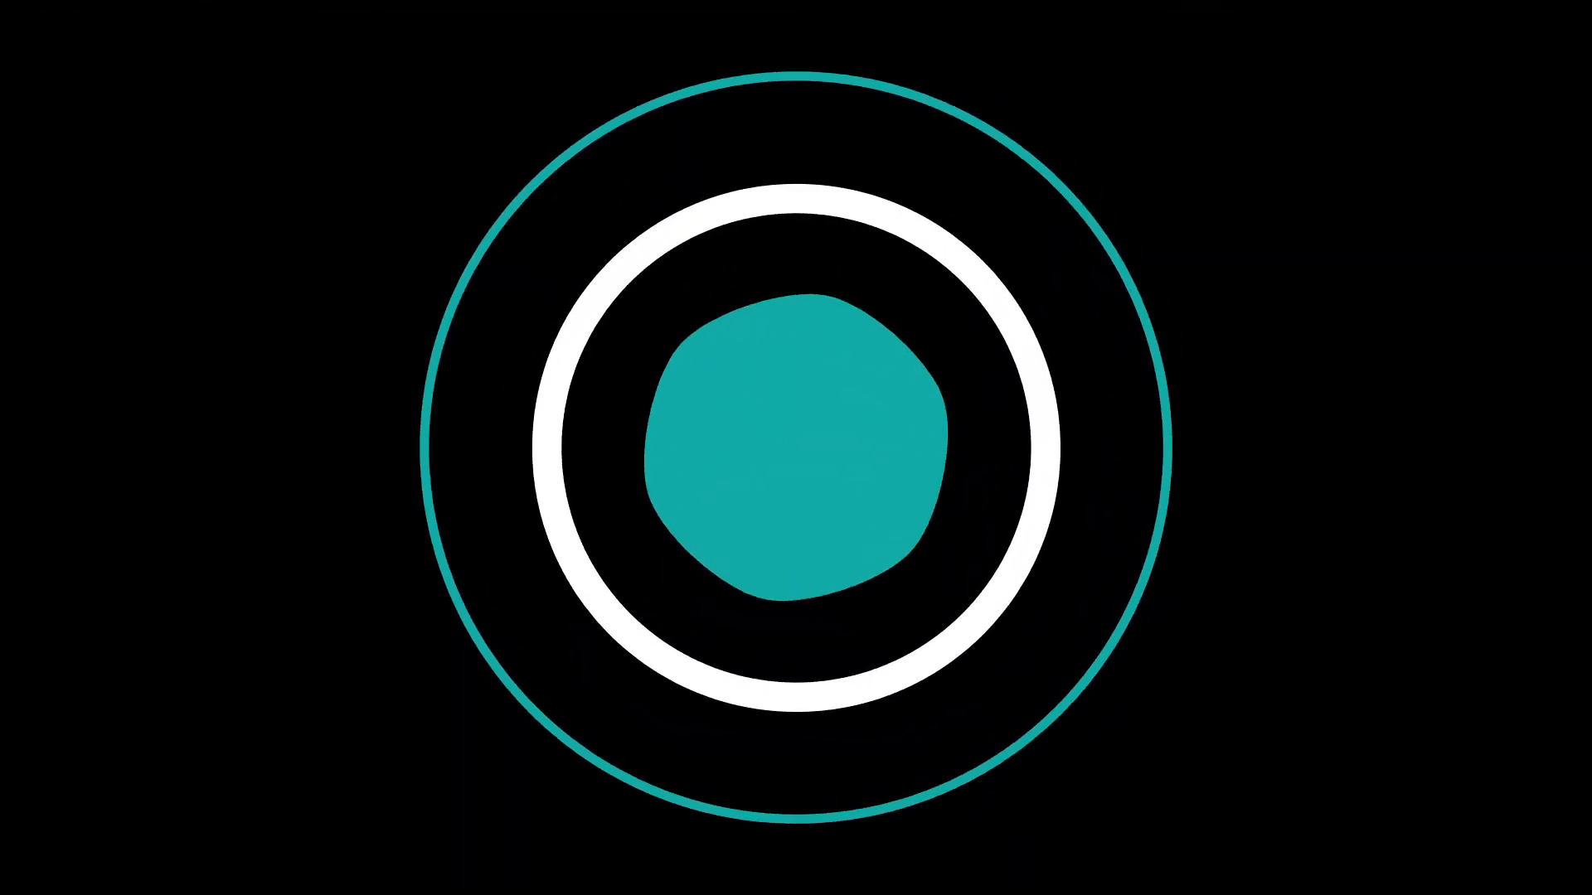